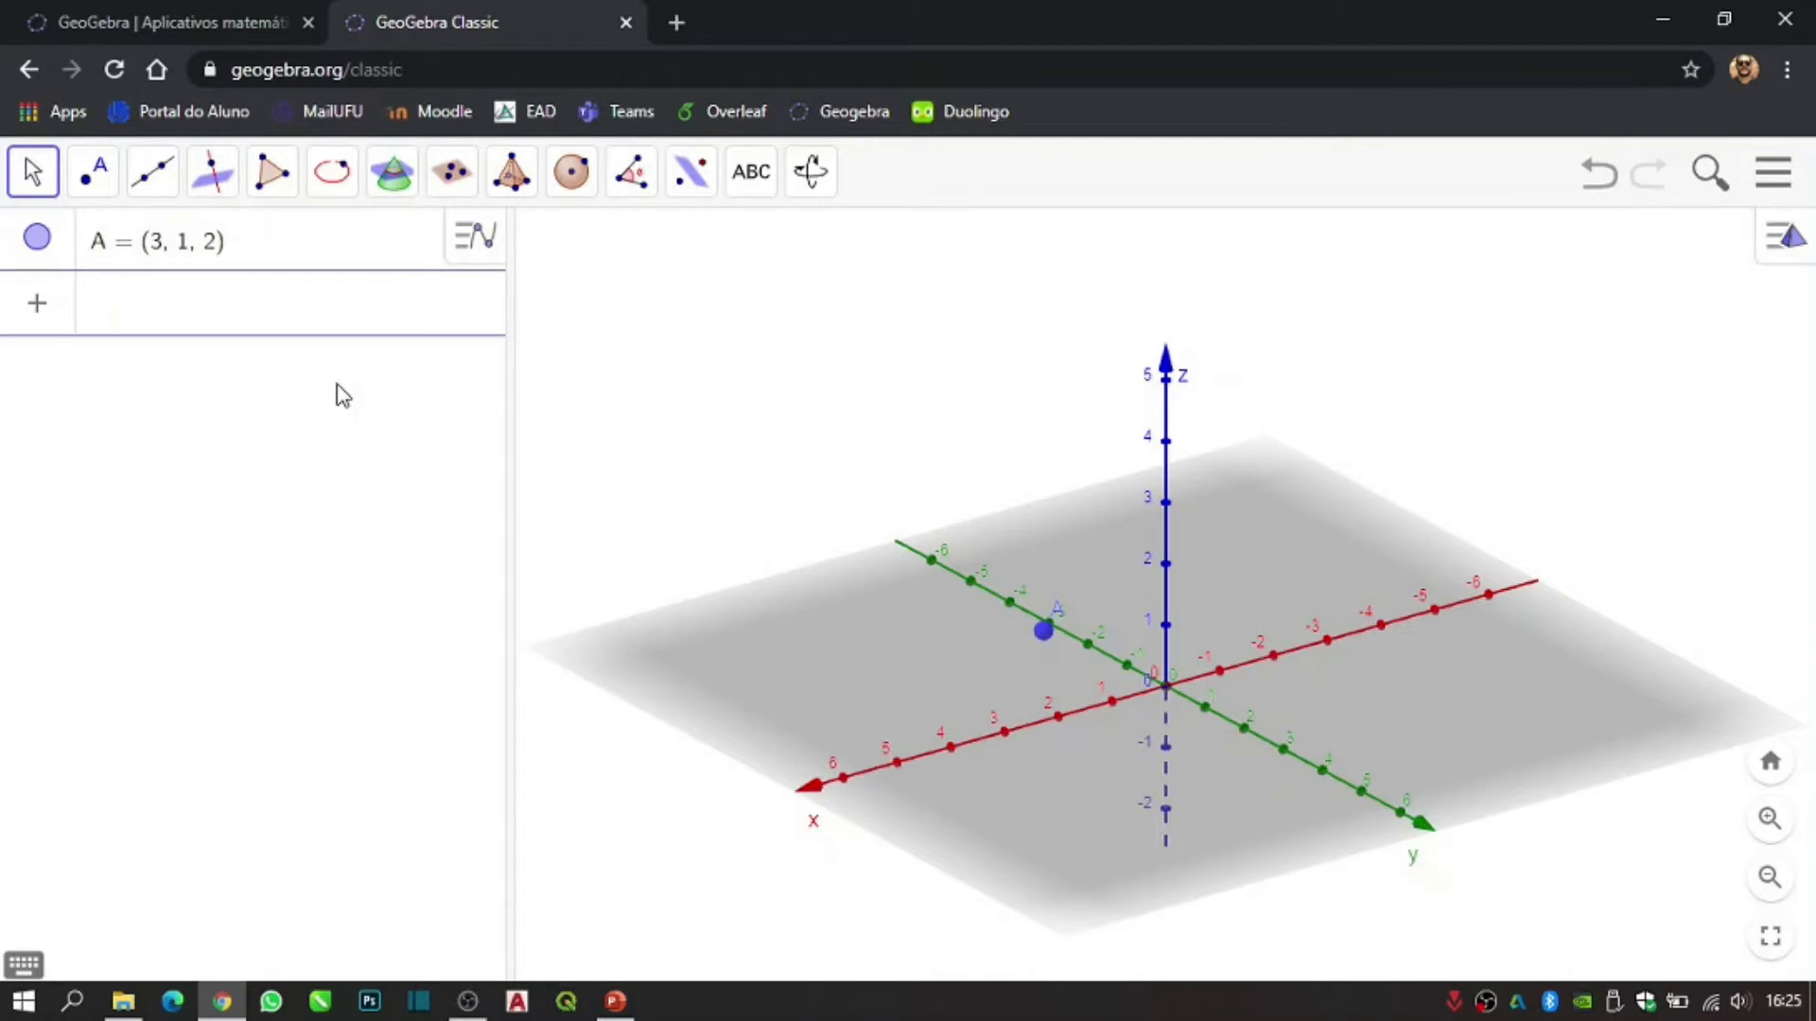
- Add point B with coordinates (1, 3, 2) to the 3D construction
left_click_drag(1045, 709, 1217, 702)
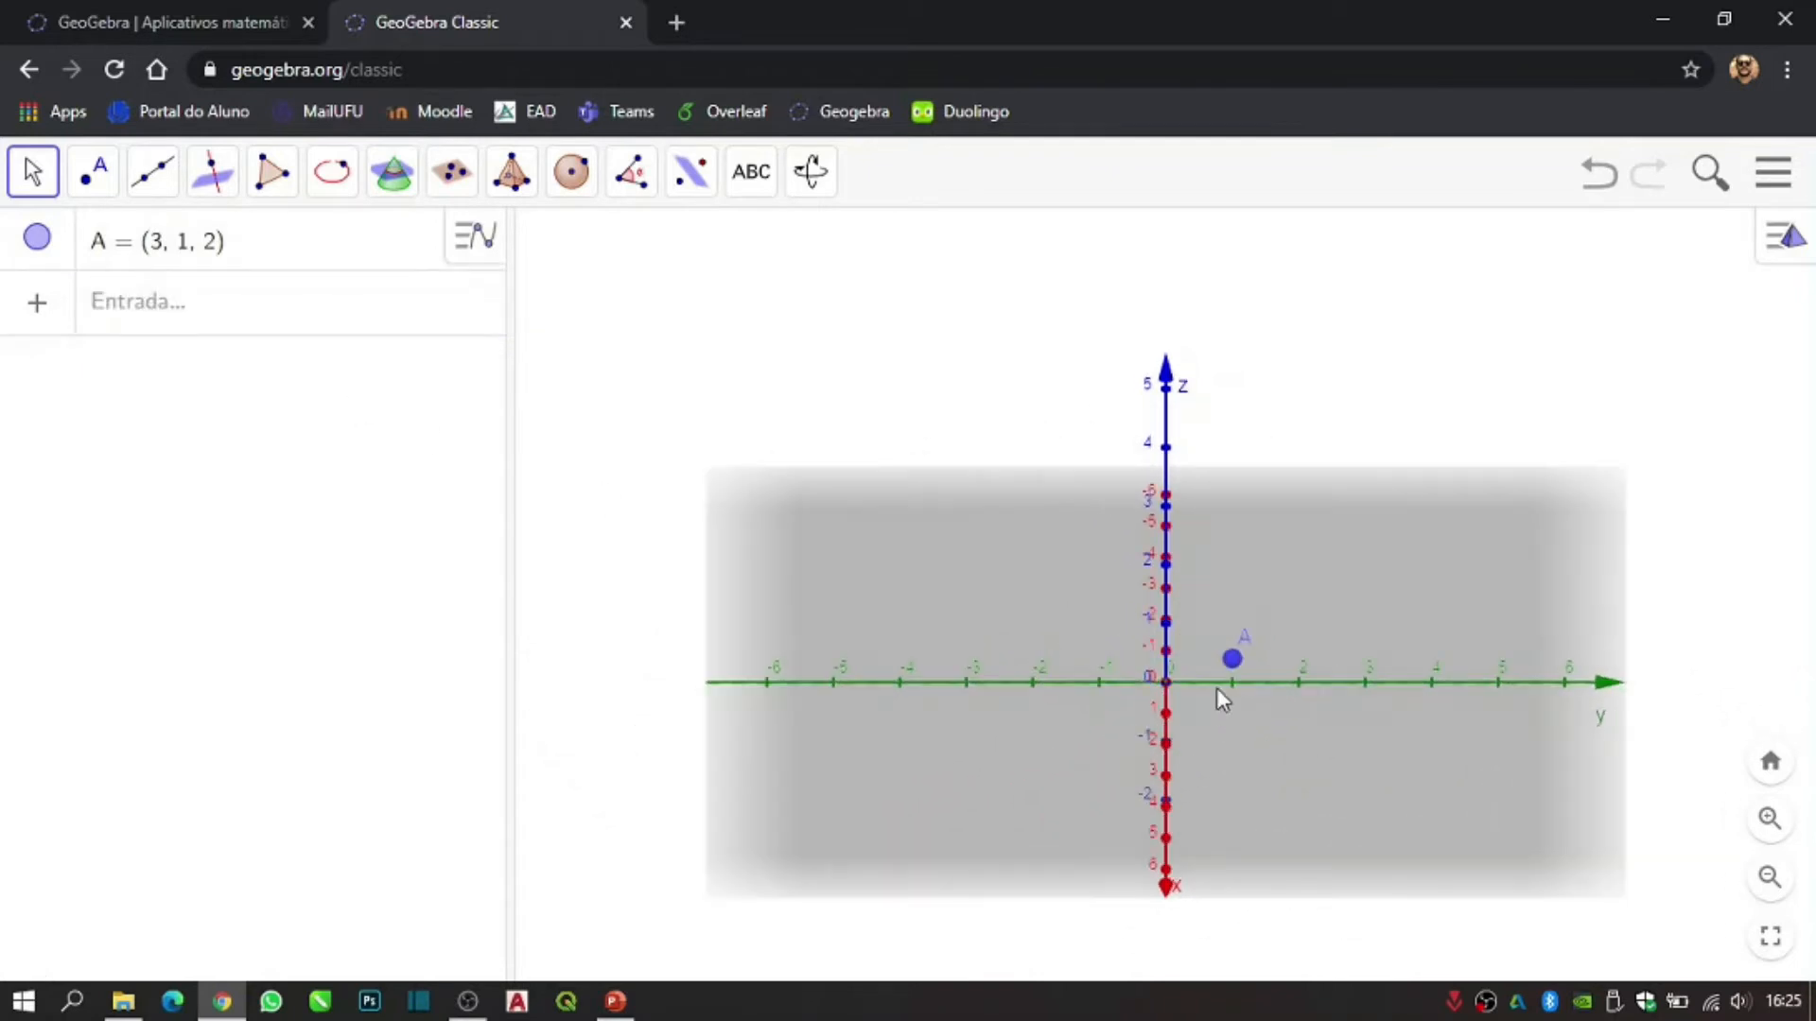
left_click_drag(1288, 757, 1098, 724)
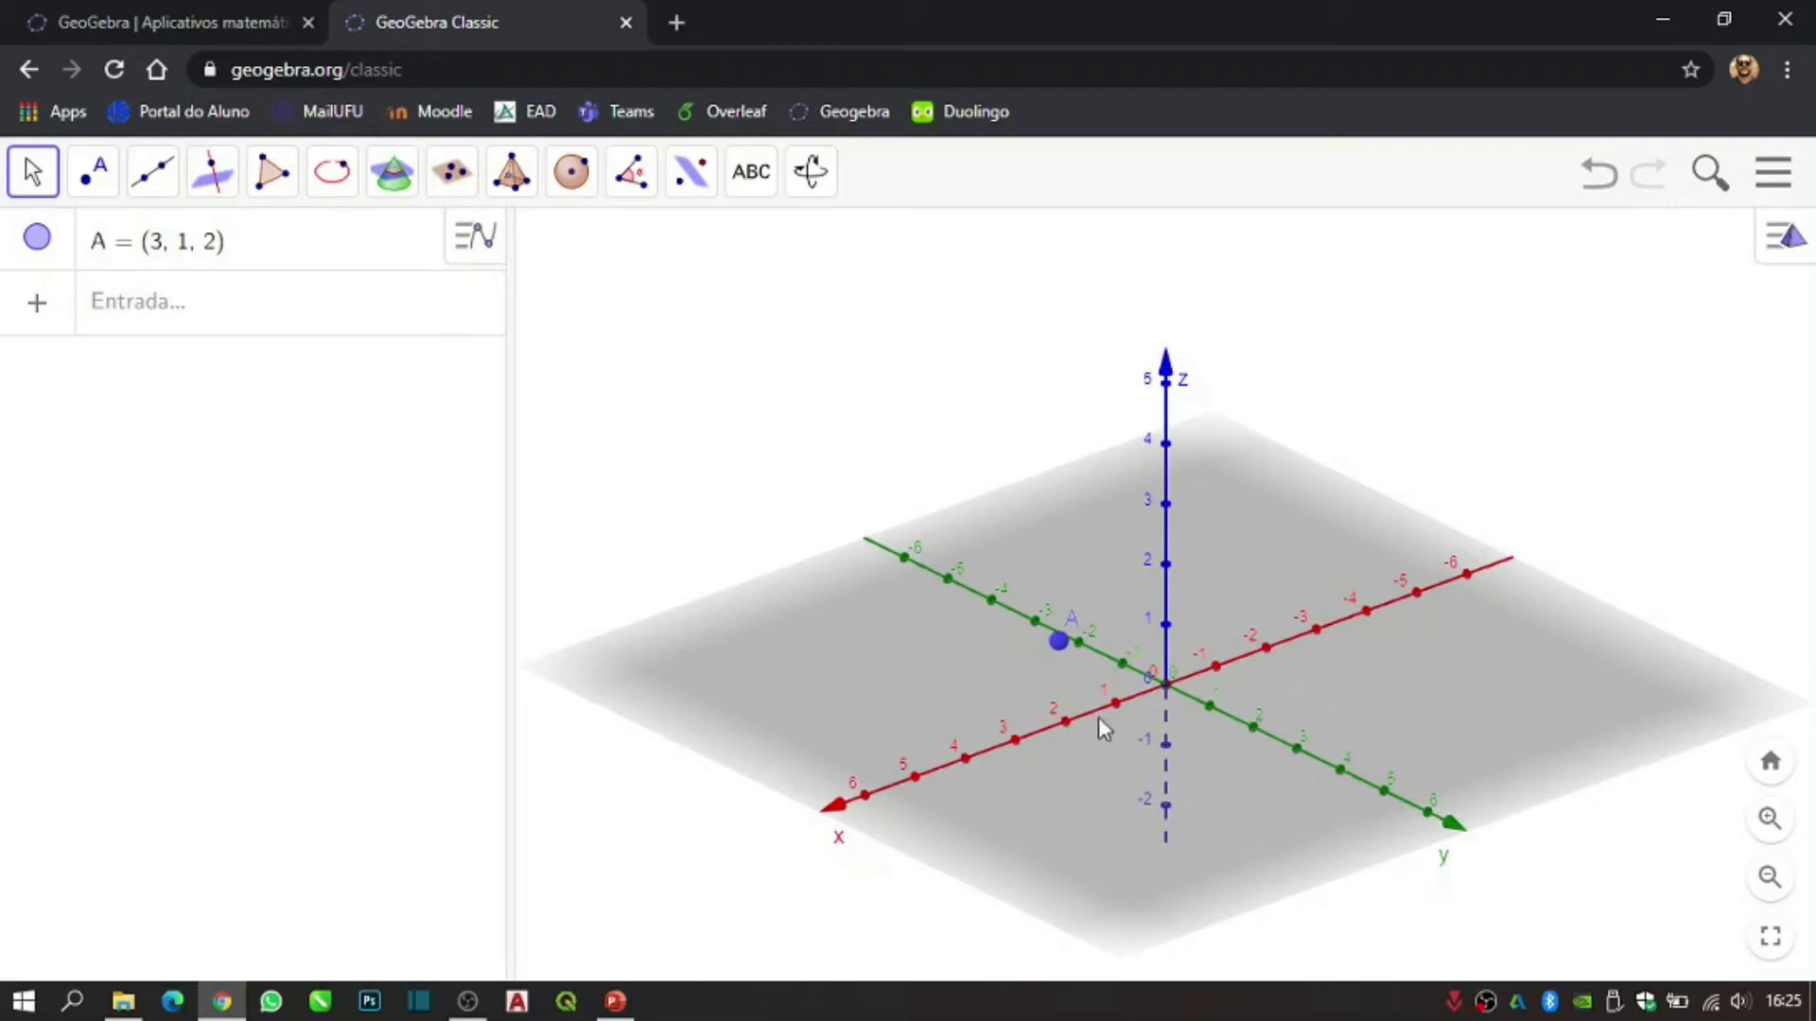
left_click(237, 304)
type("B = (")
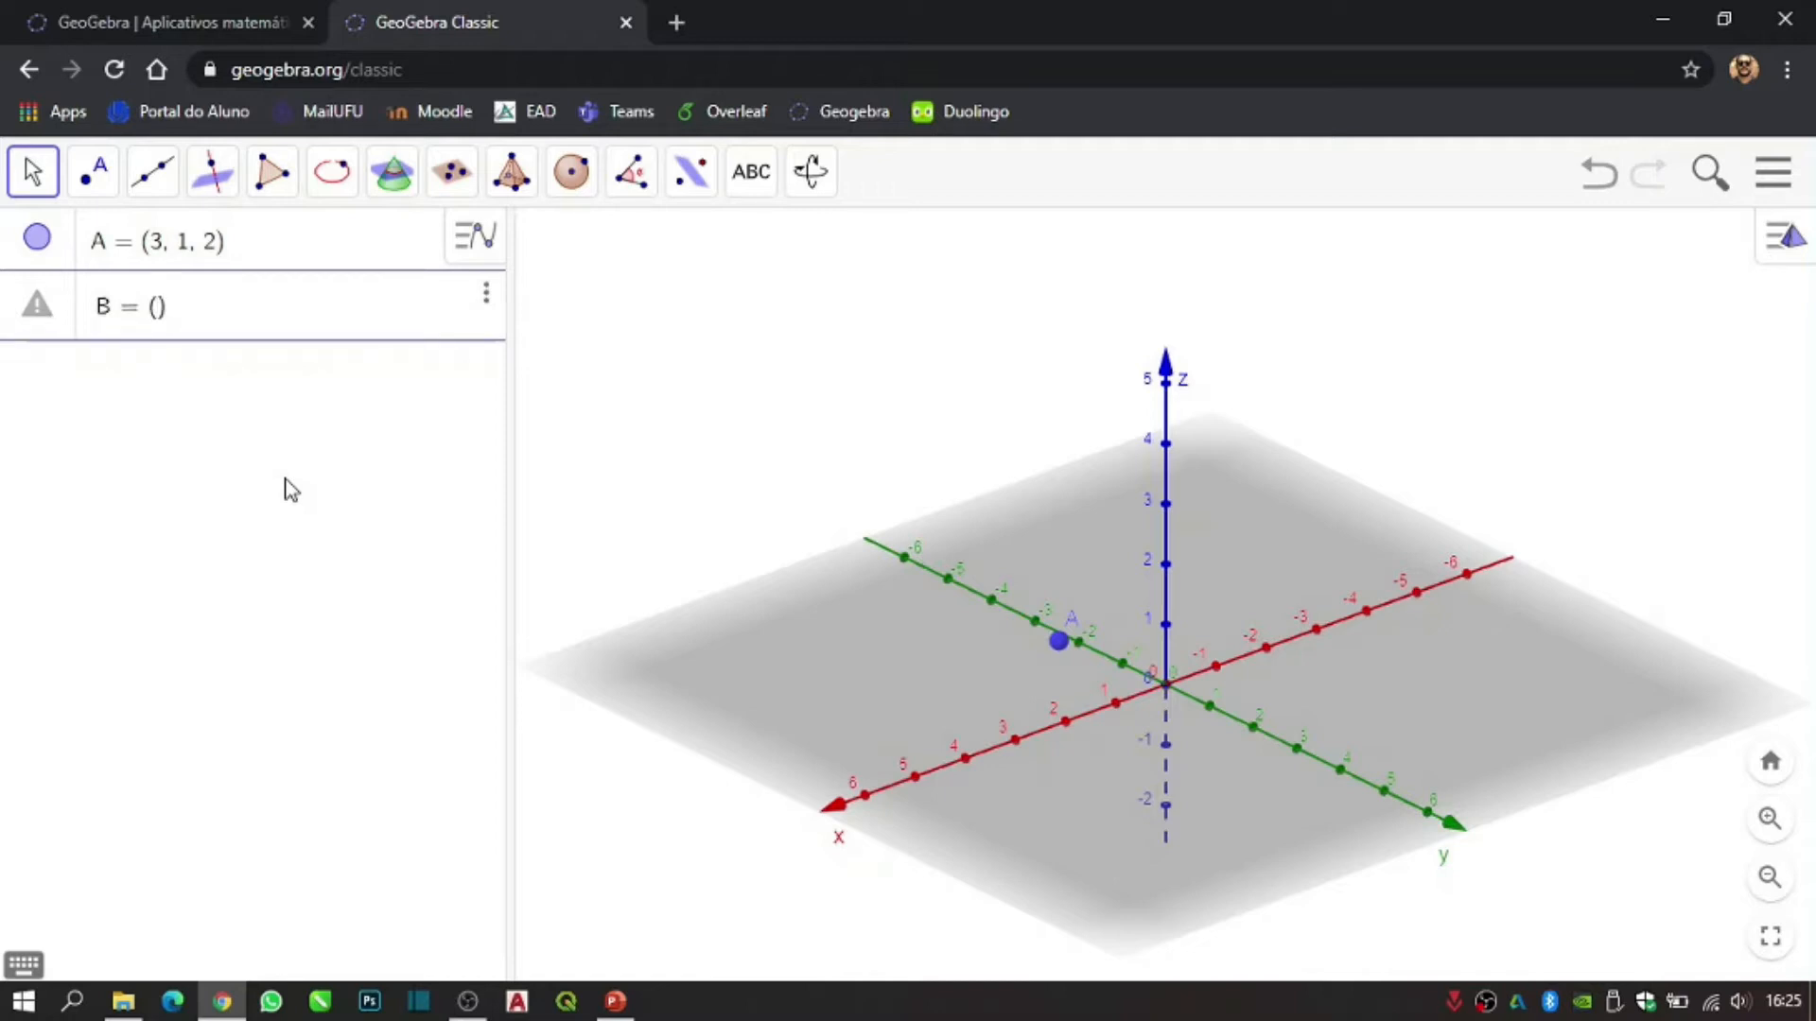
type("1,3,2")
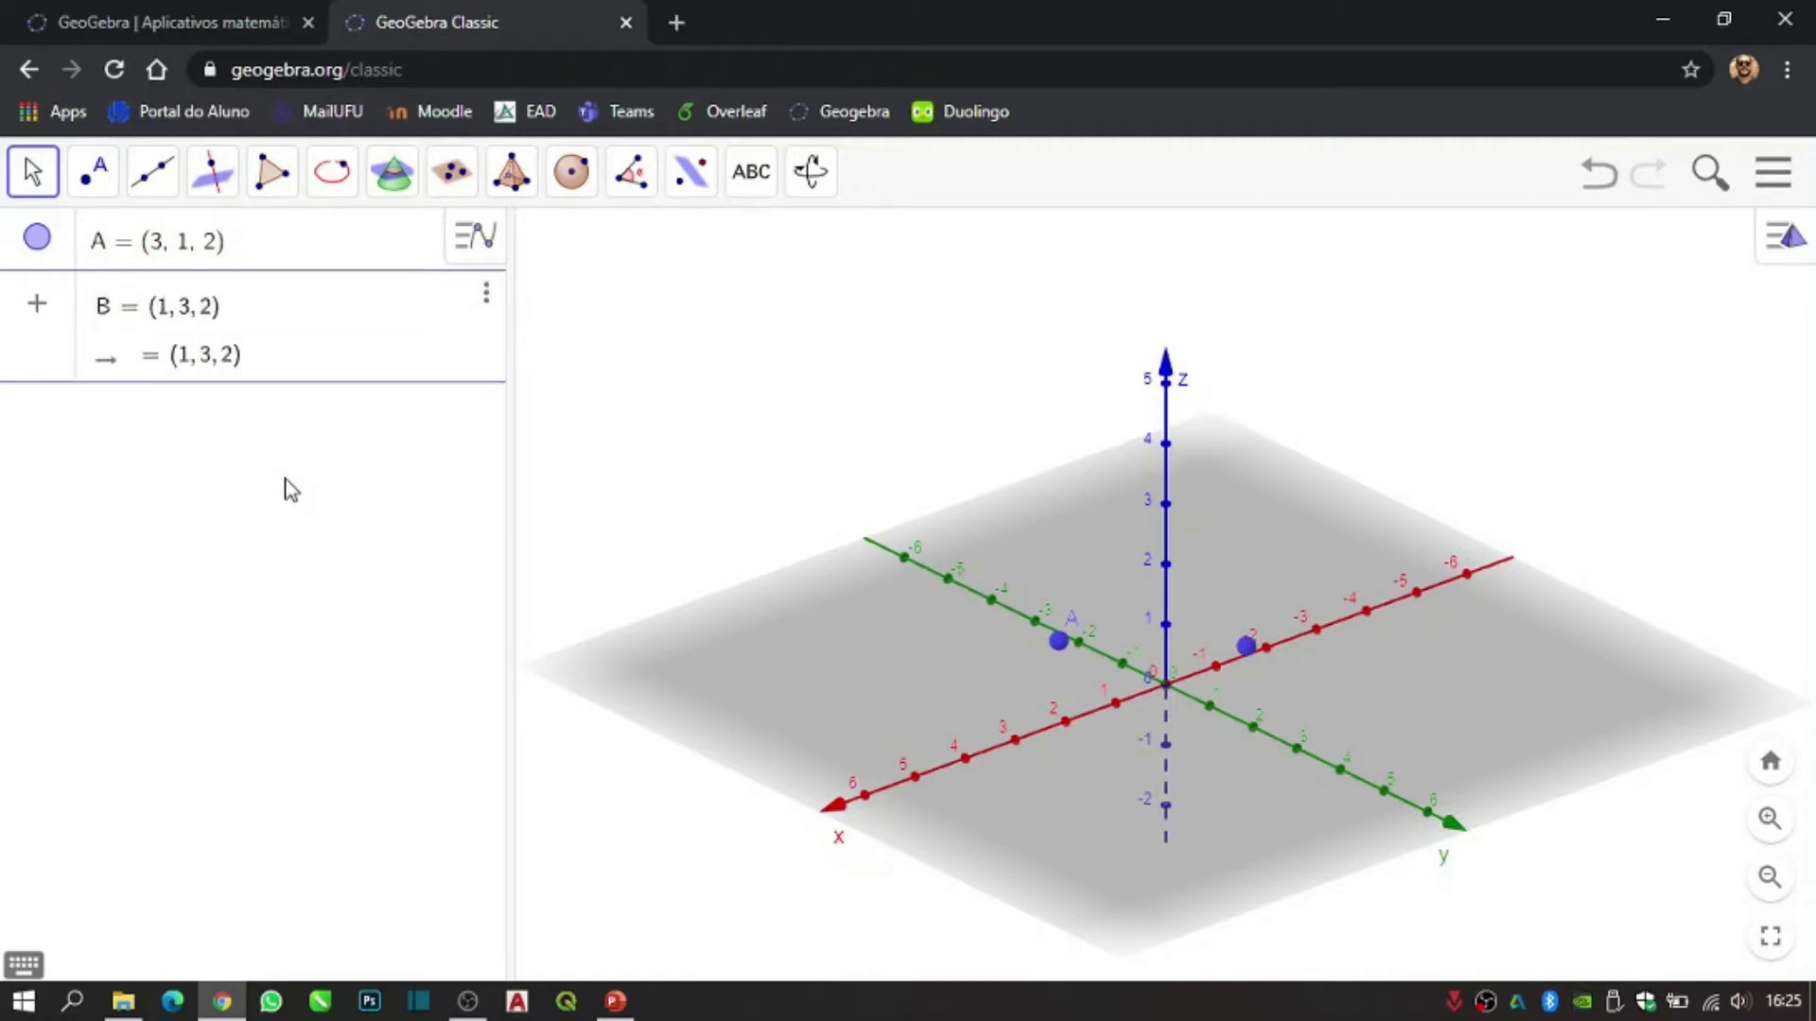
key("Return")
- Create a vector with the Vetor command, using A as the initial point and B as the final point
left_click_drag(1171, 711, 1087, 718)
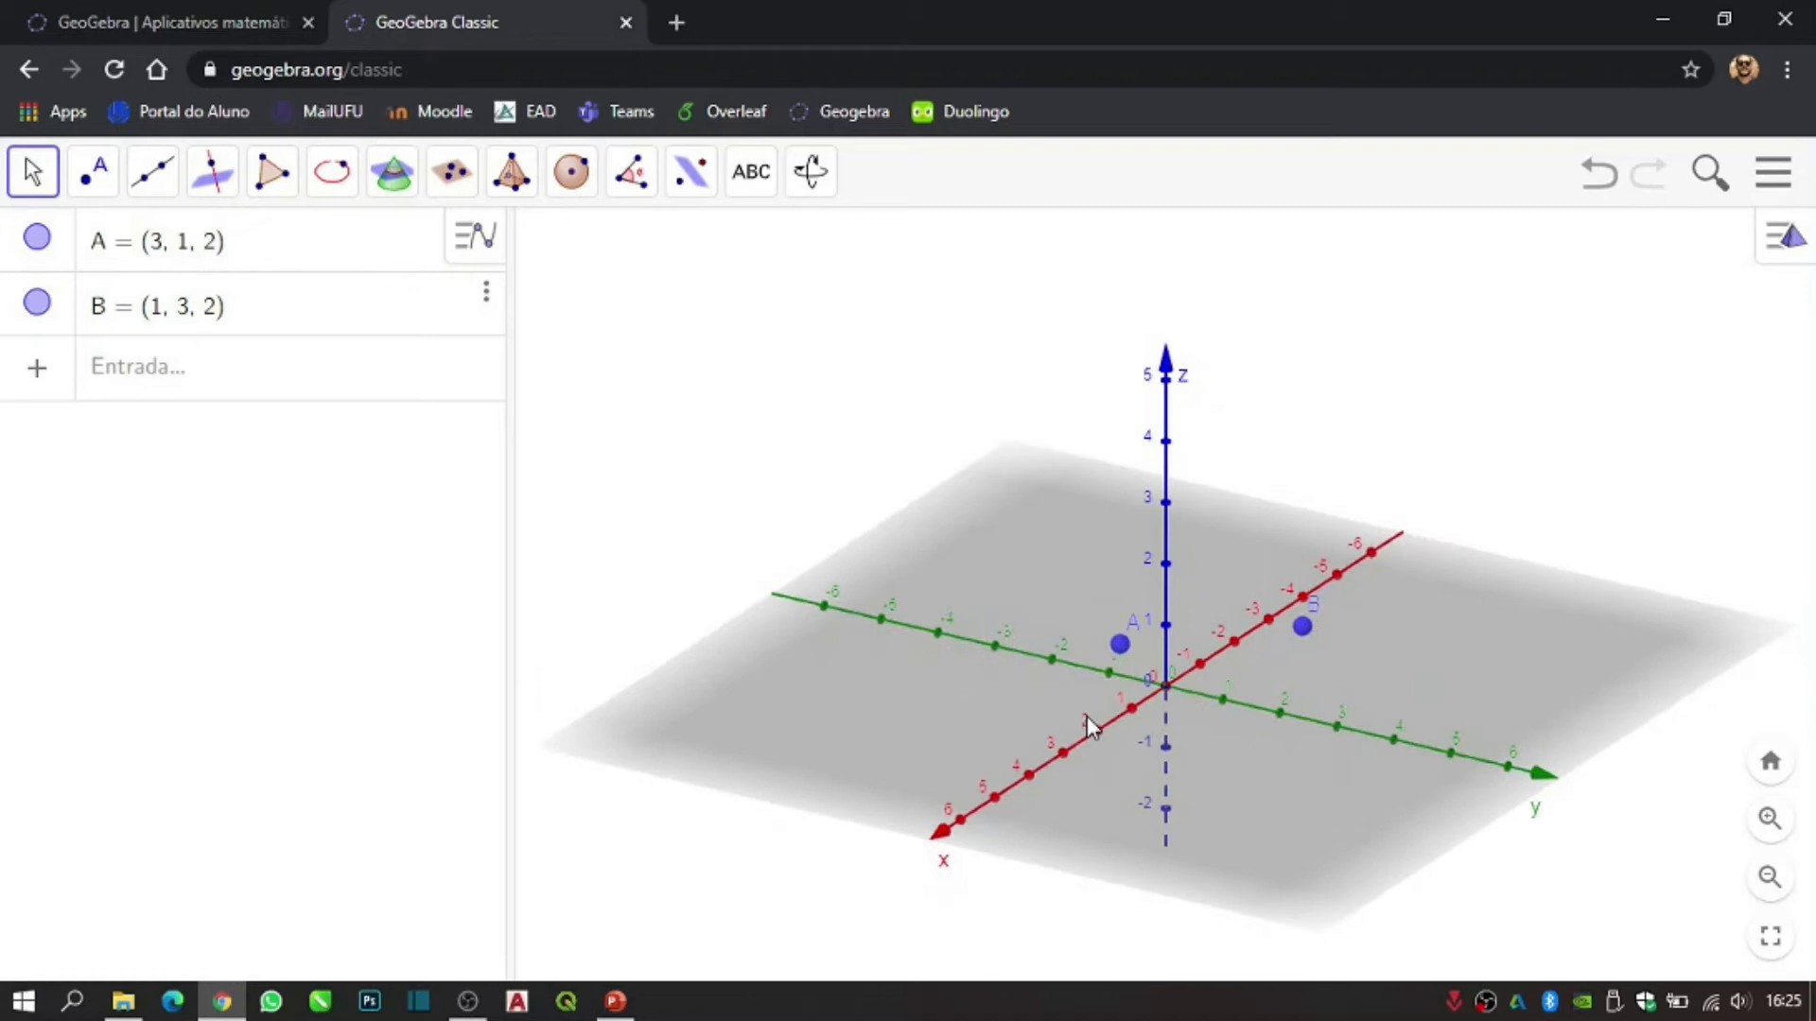
mouse_move(1213, 807)
left_mouse_down()
mouse_move(1183, 796)
mouse_move(1203, 814)
left_mouse_up()
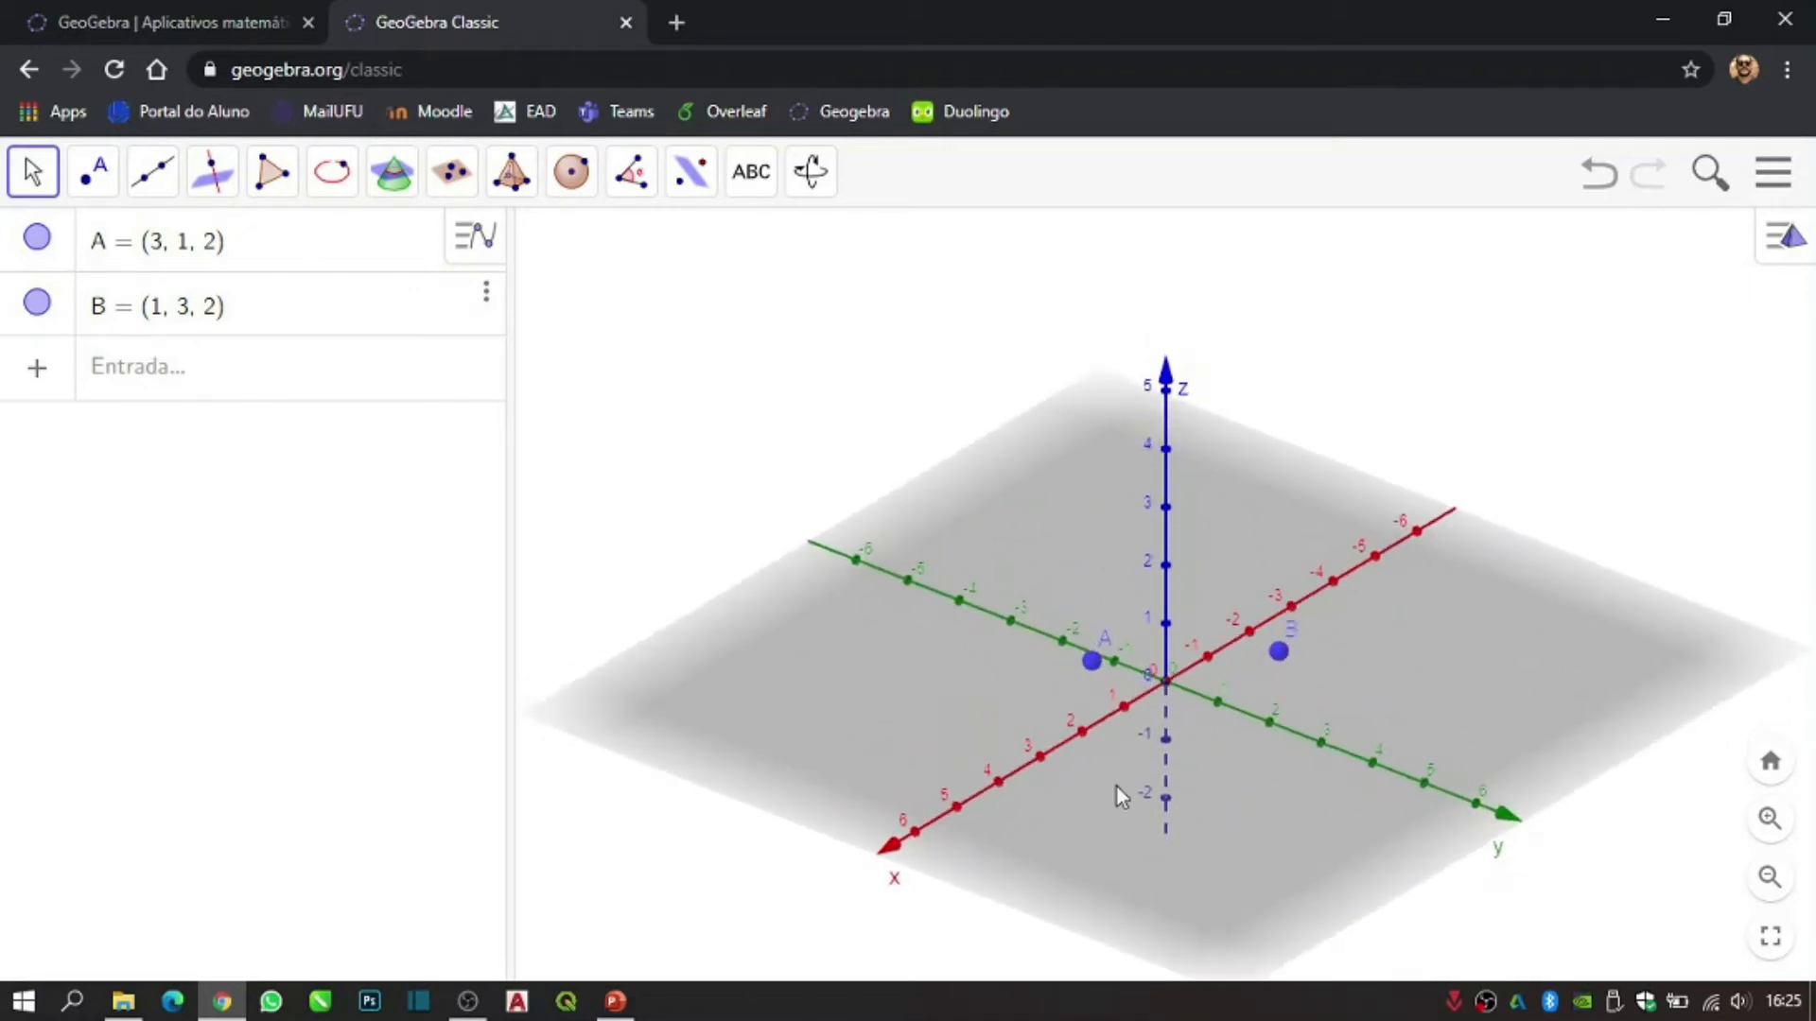
left_click(182, 378)
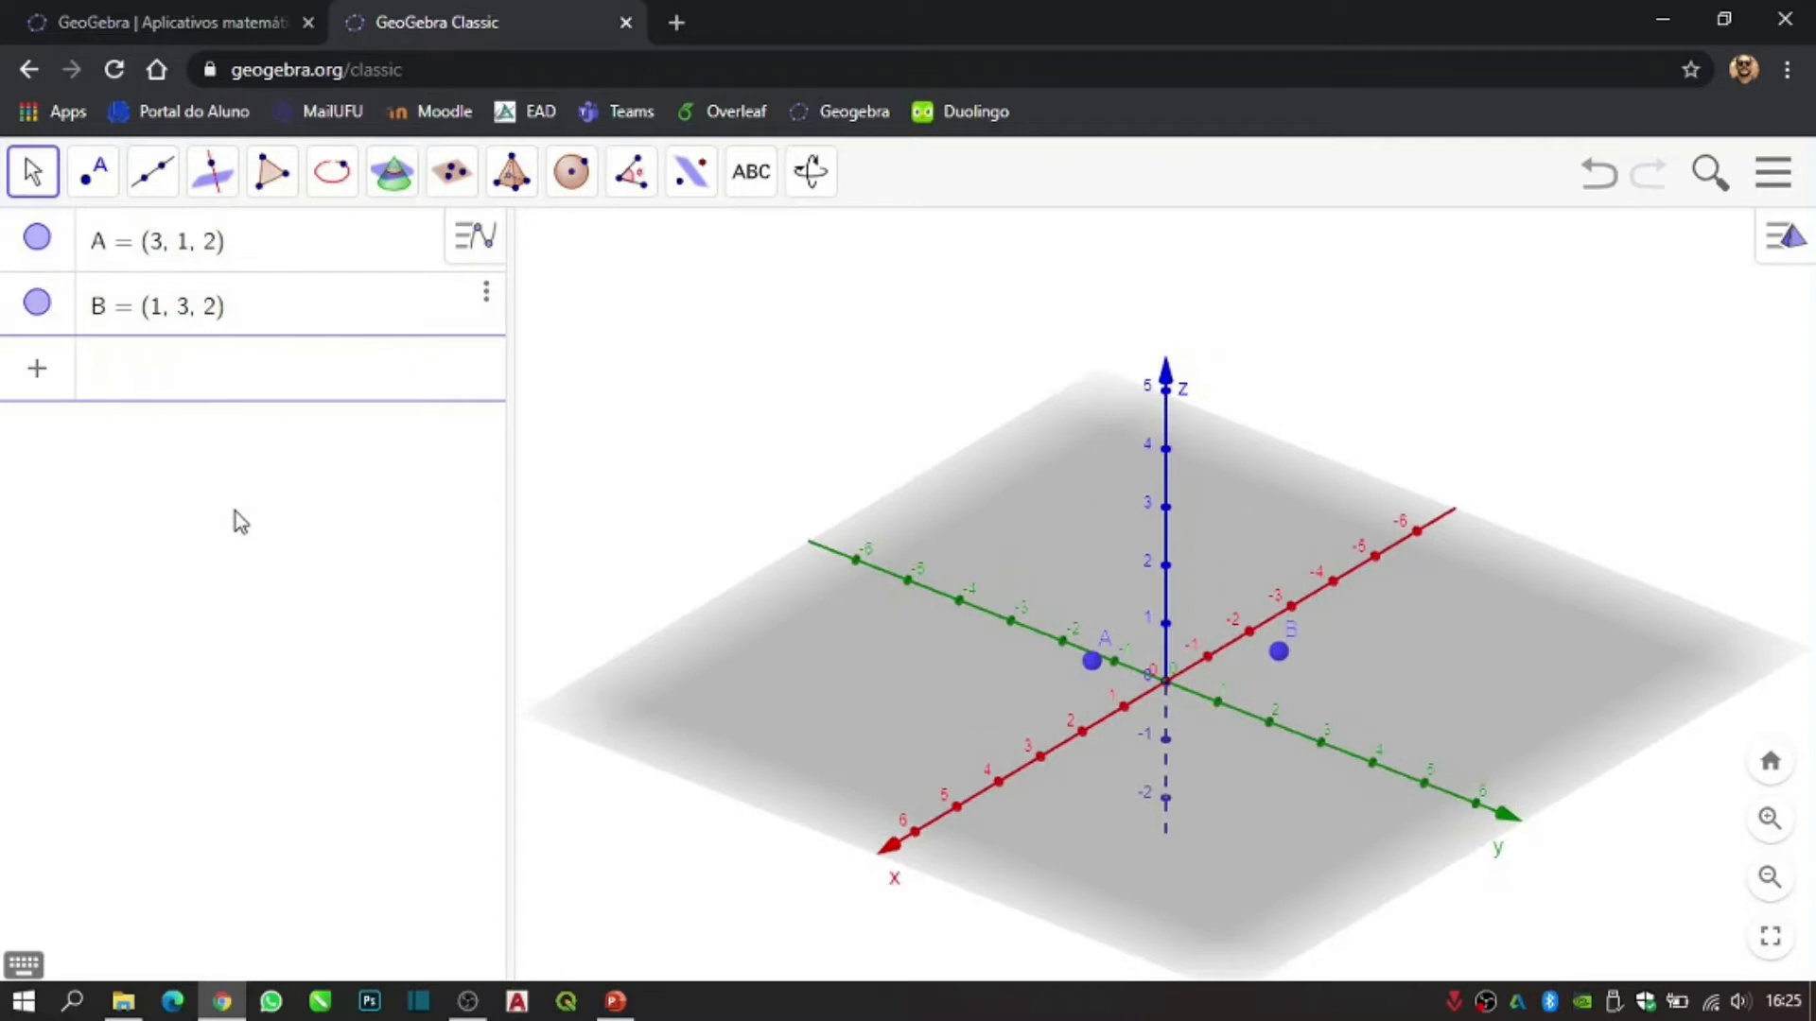
type("vetor")
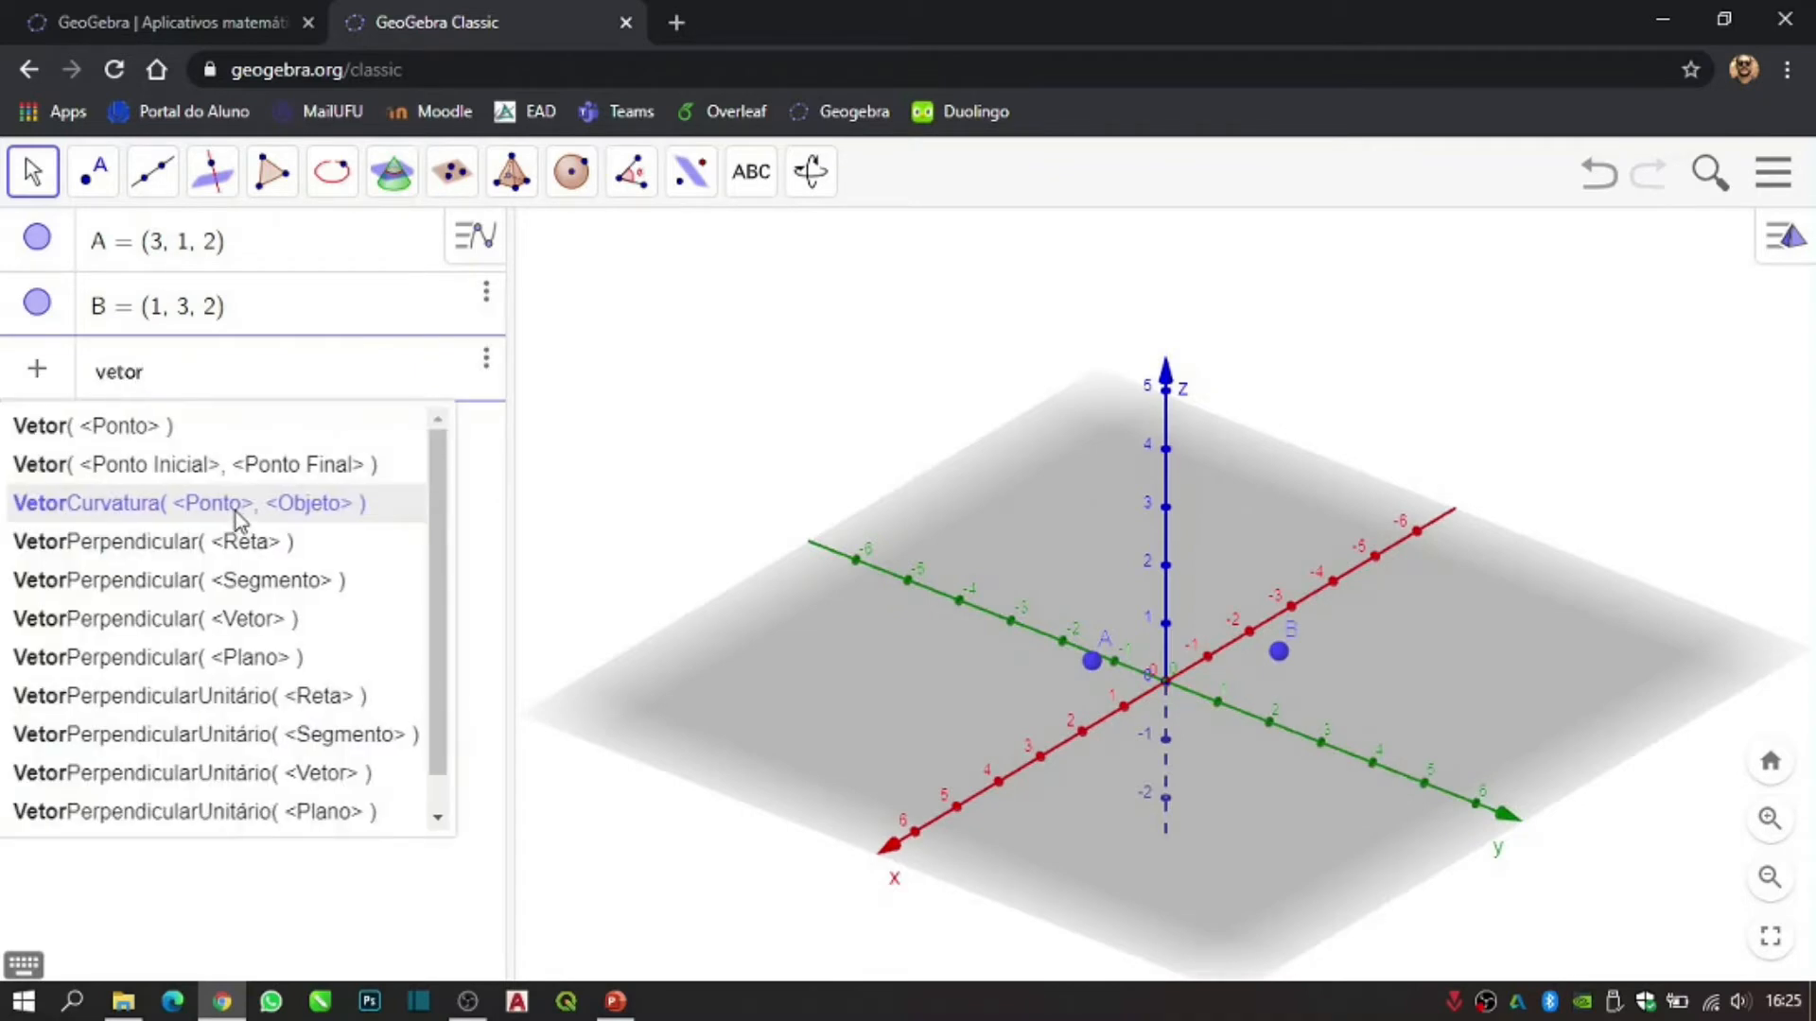
left_click(336, 475)
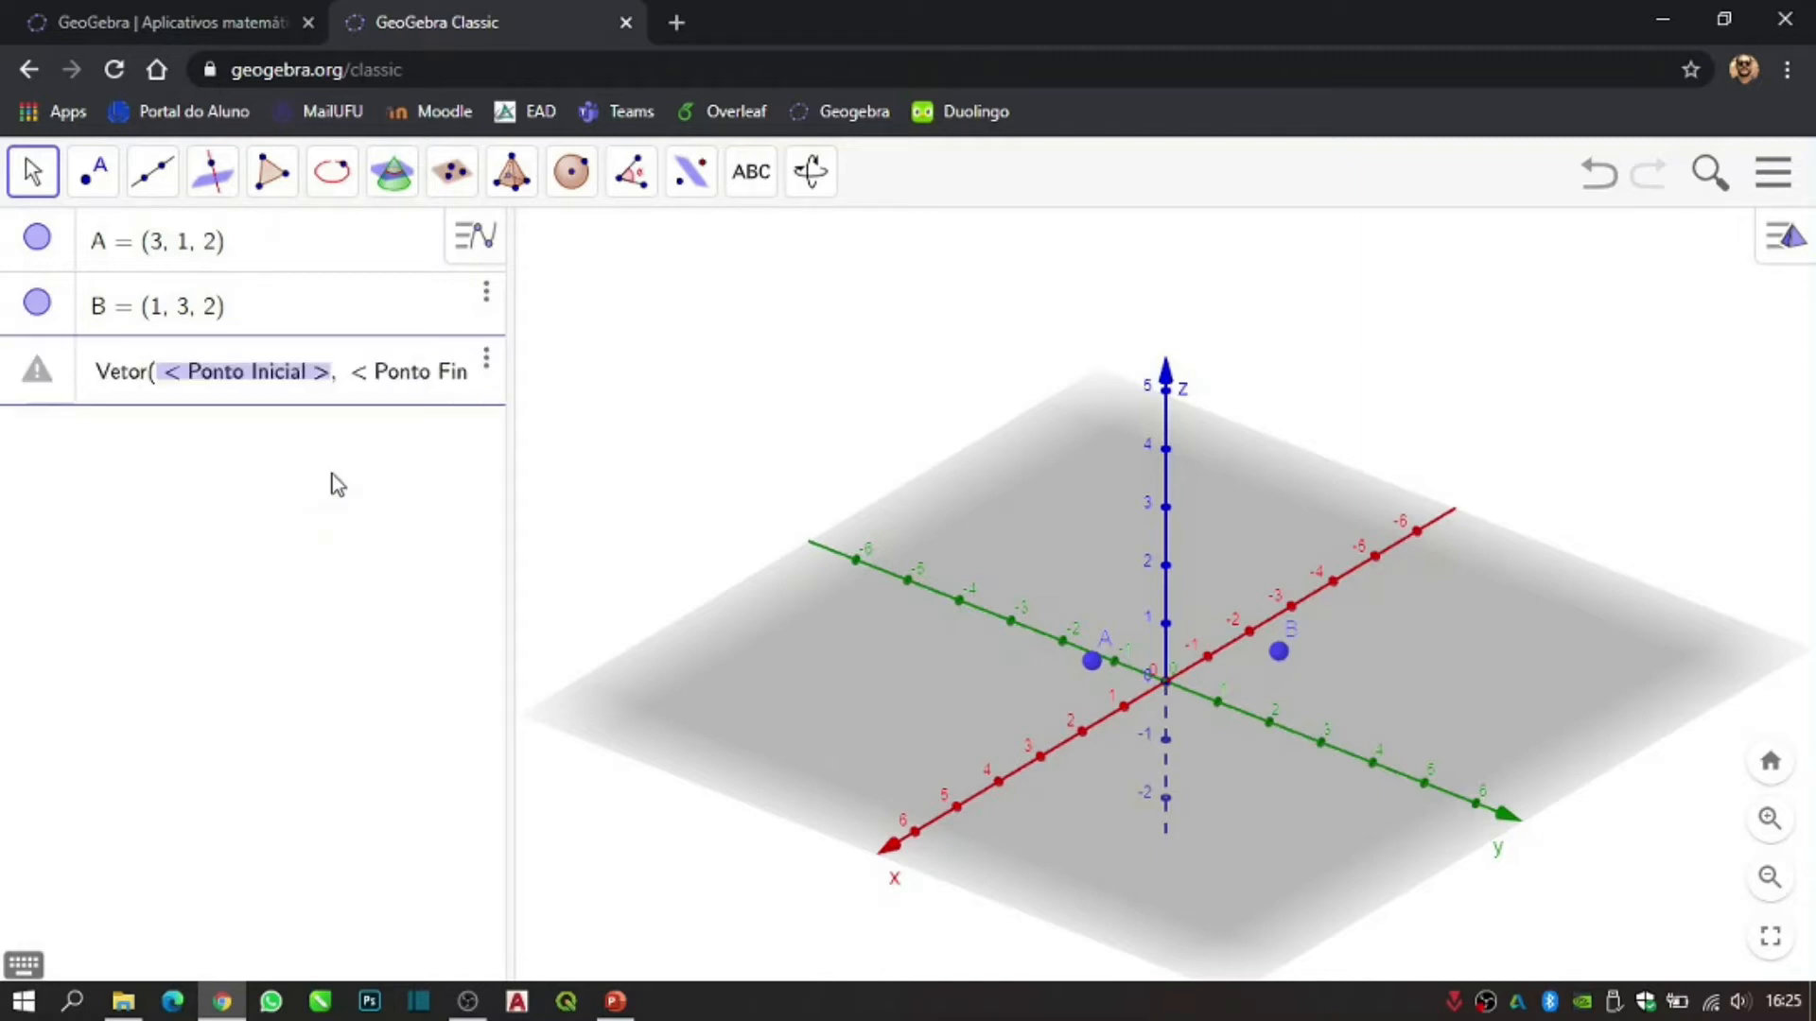
type("A")
key("Tab")
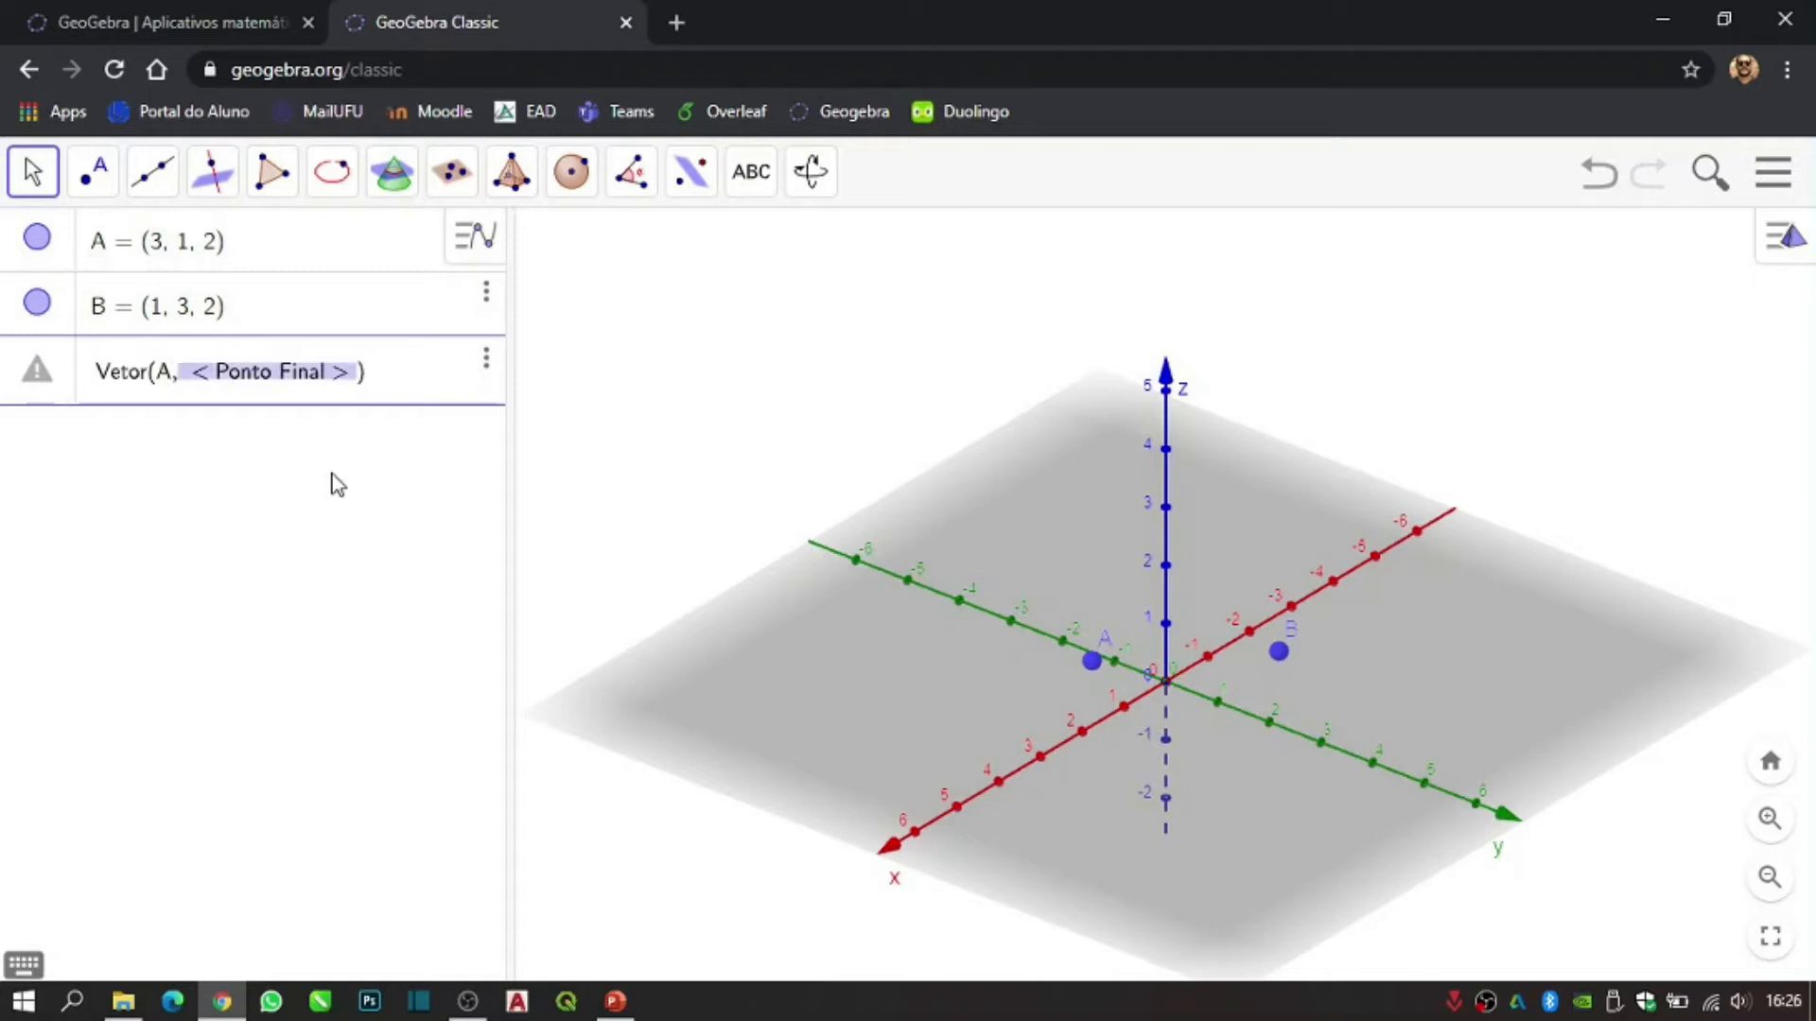
type("B")
key("Return")
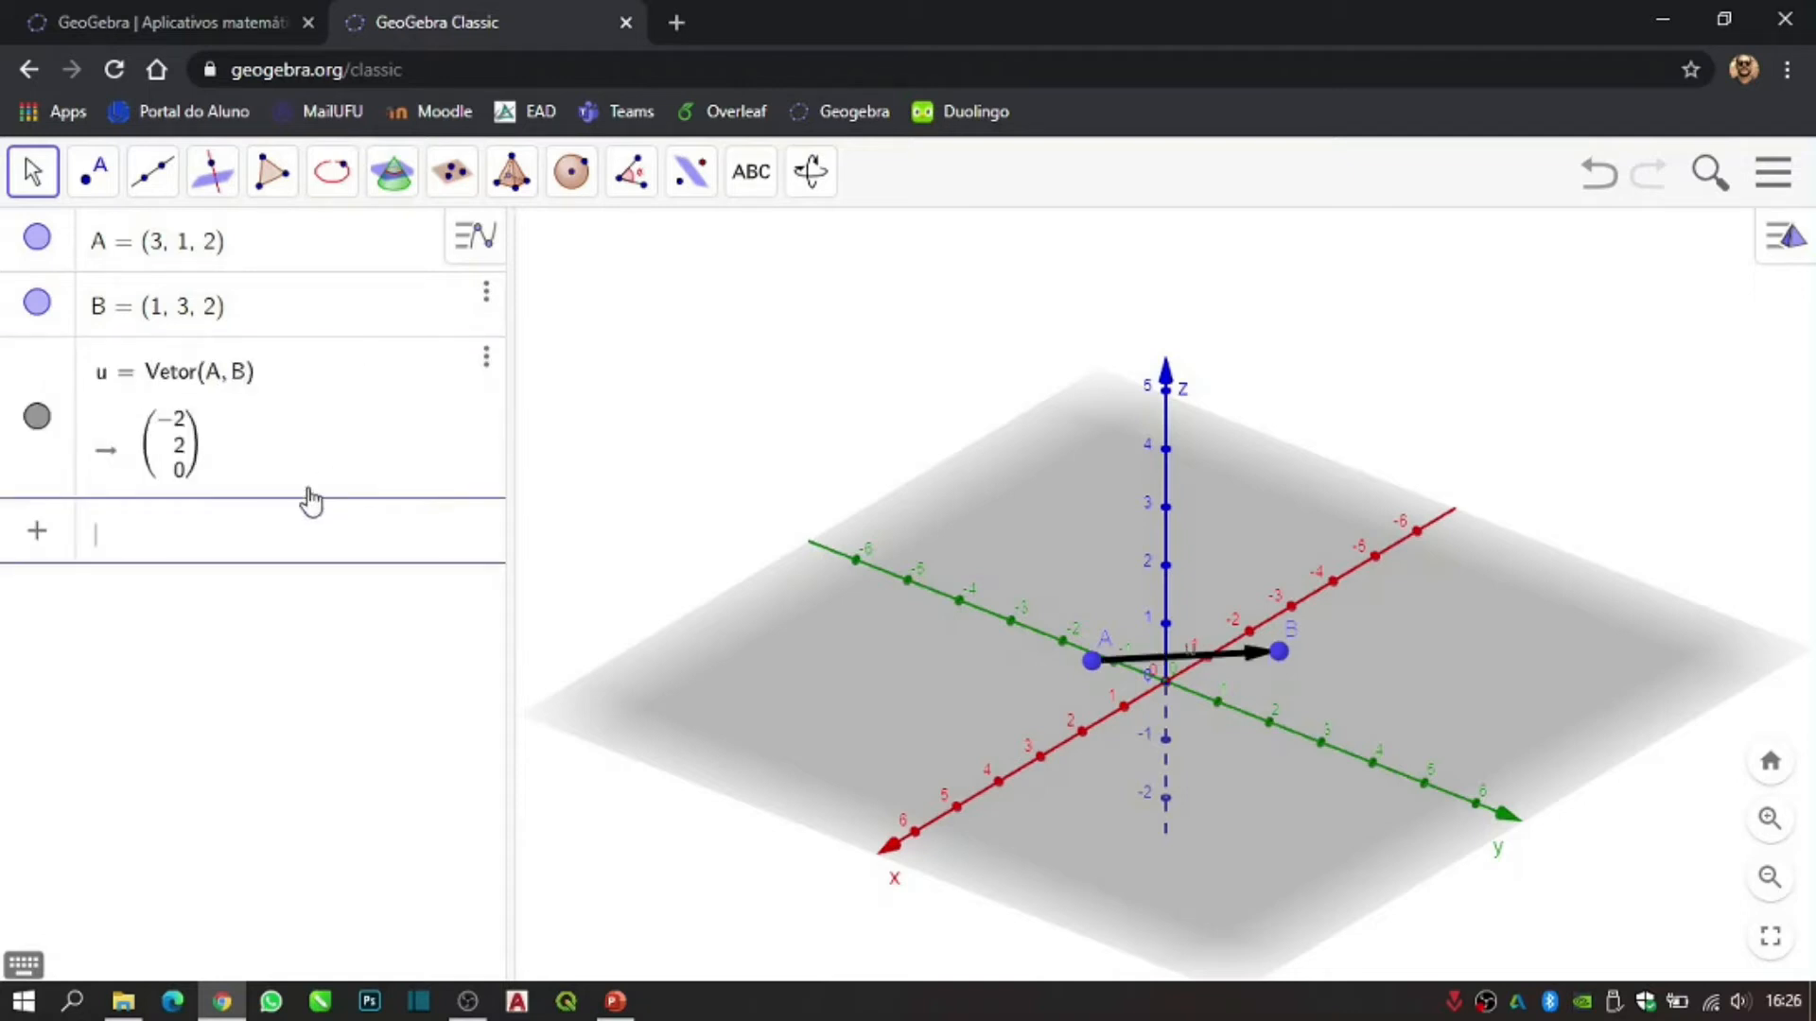
- Create a slider for a scalar parameter named a
left_click_drag(1192, 725, 1218, 724)
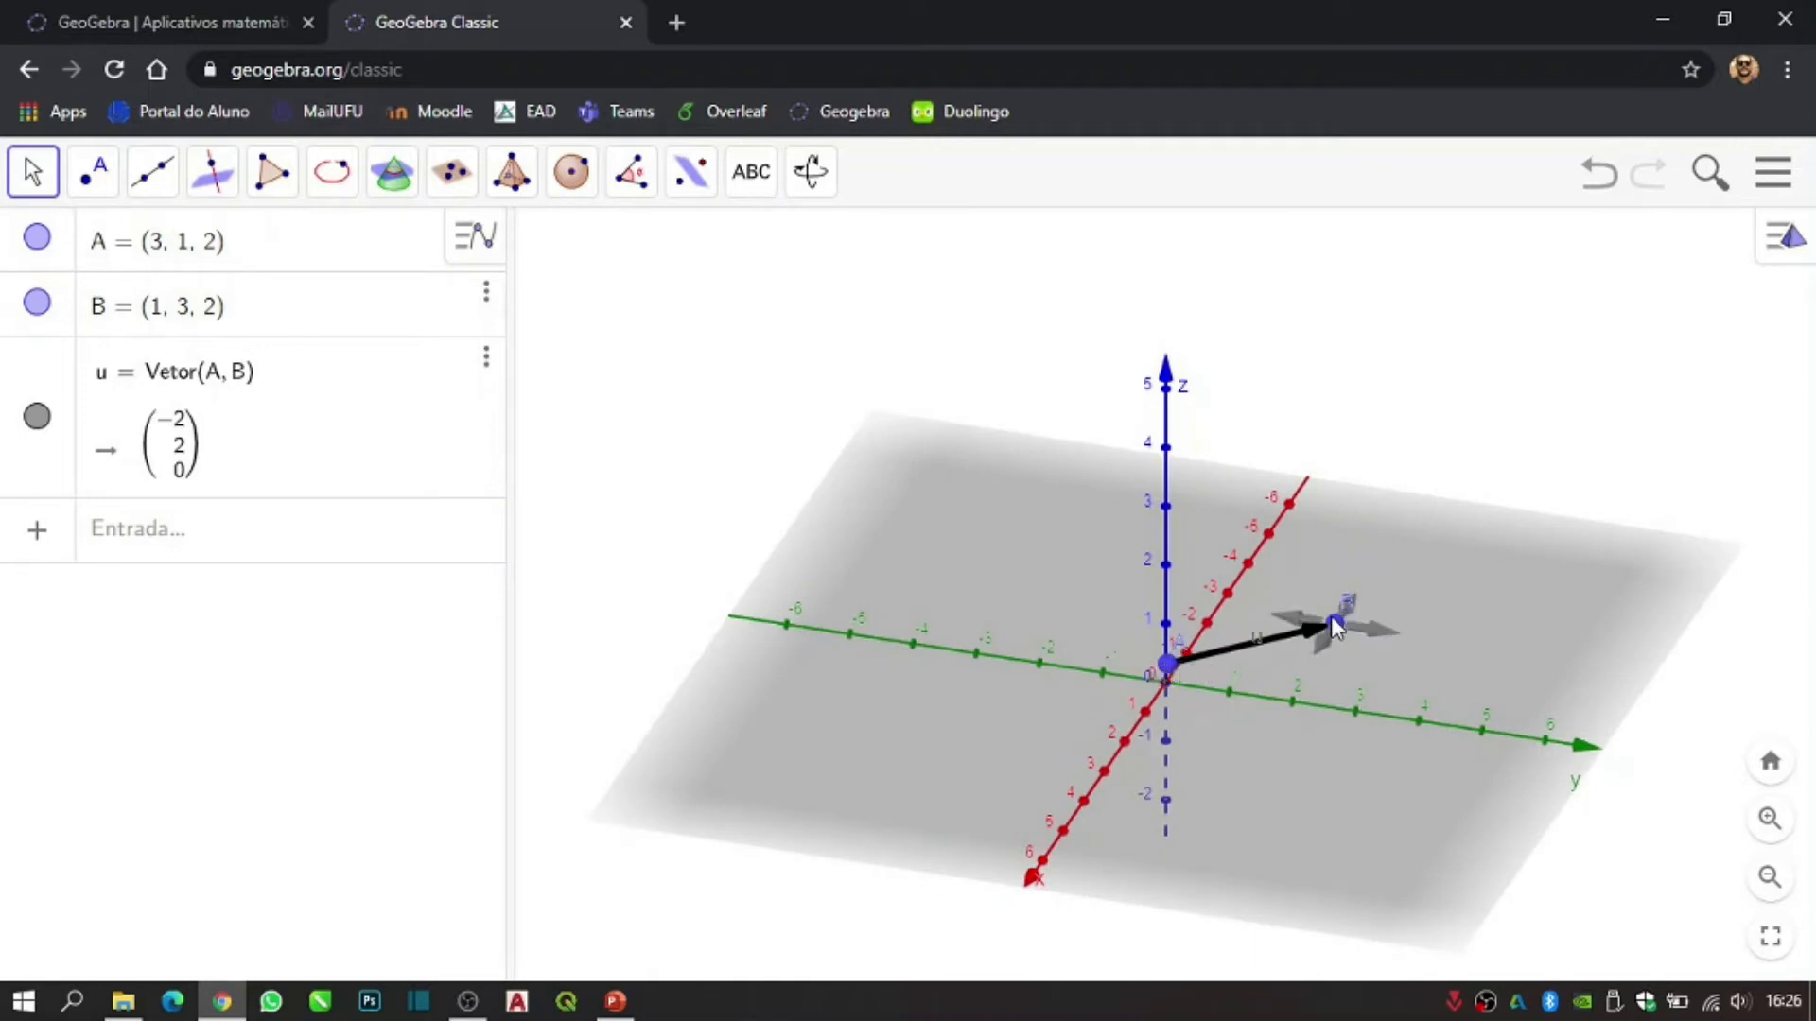
mouse_move(1250, 763)
left_mouse_down()
mouse_move(1199, 742)
mouse_move(1229, 753)
left_mouse_up()
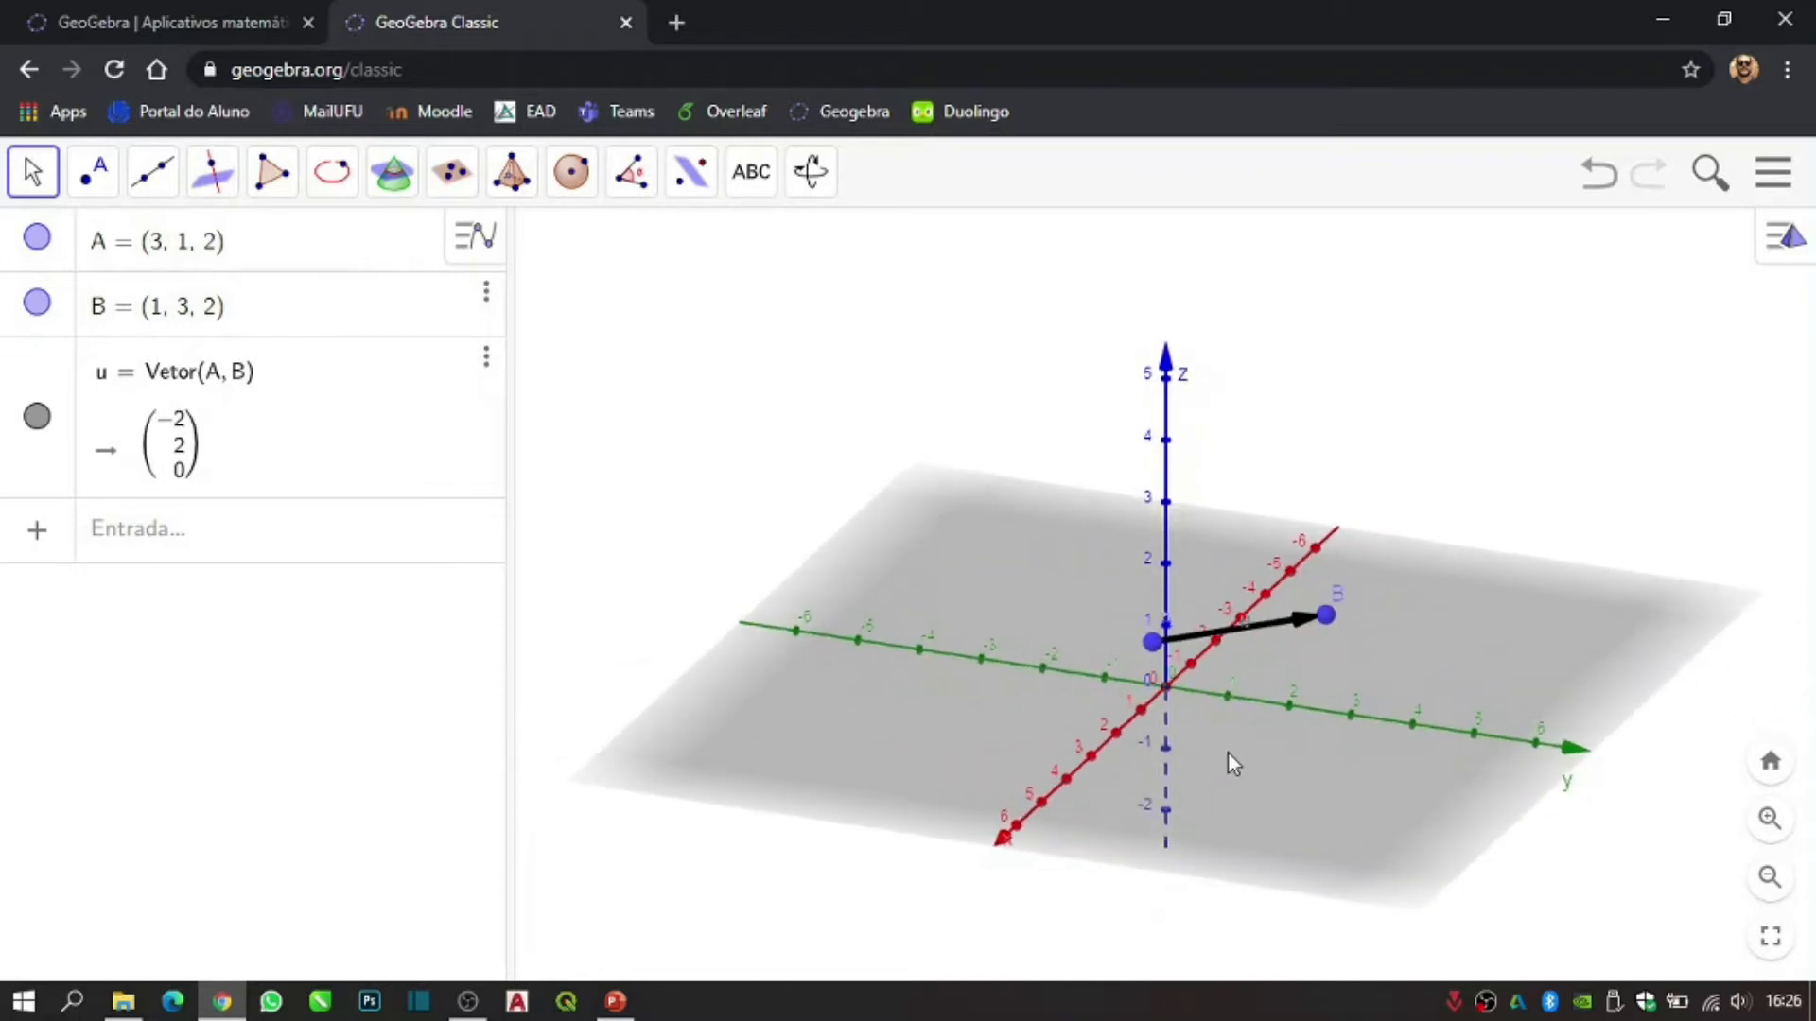
left_click(188, 549)
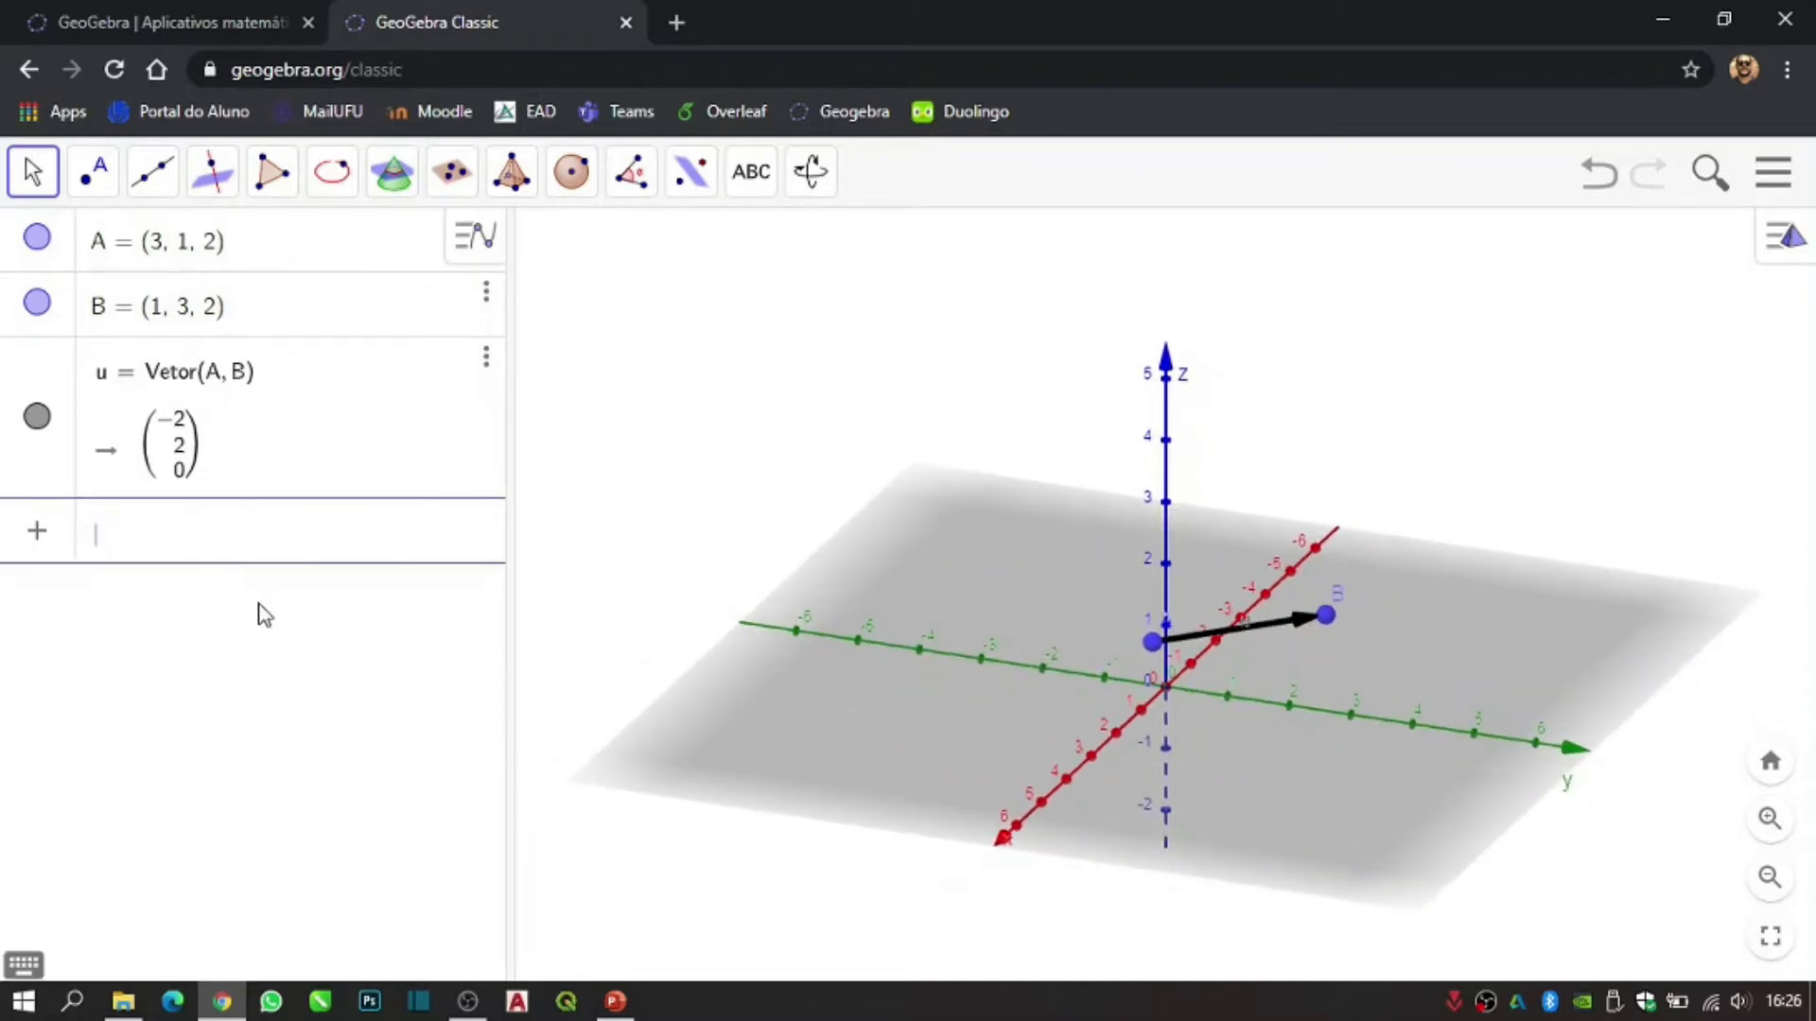
type("a")
key("Return")
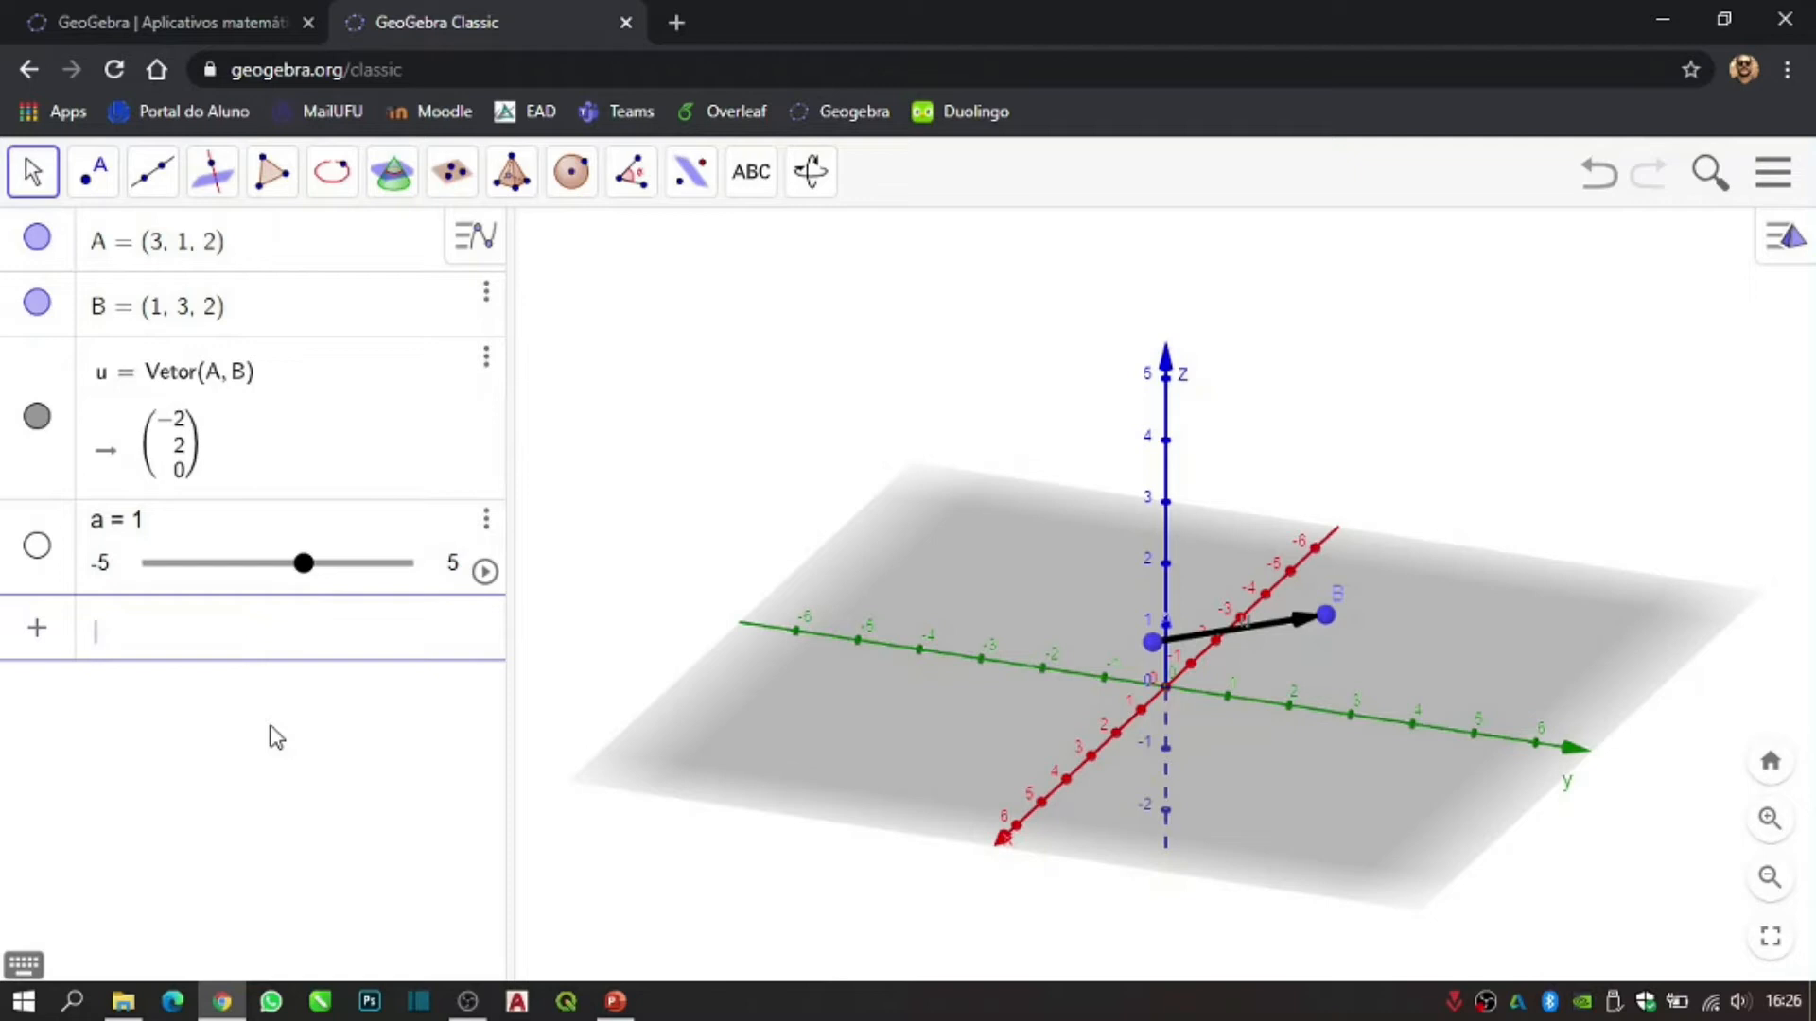
- Define vector v as the product of the scalar a and vector u
type("v=")
type("a")
type("*")
type("U")
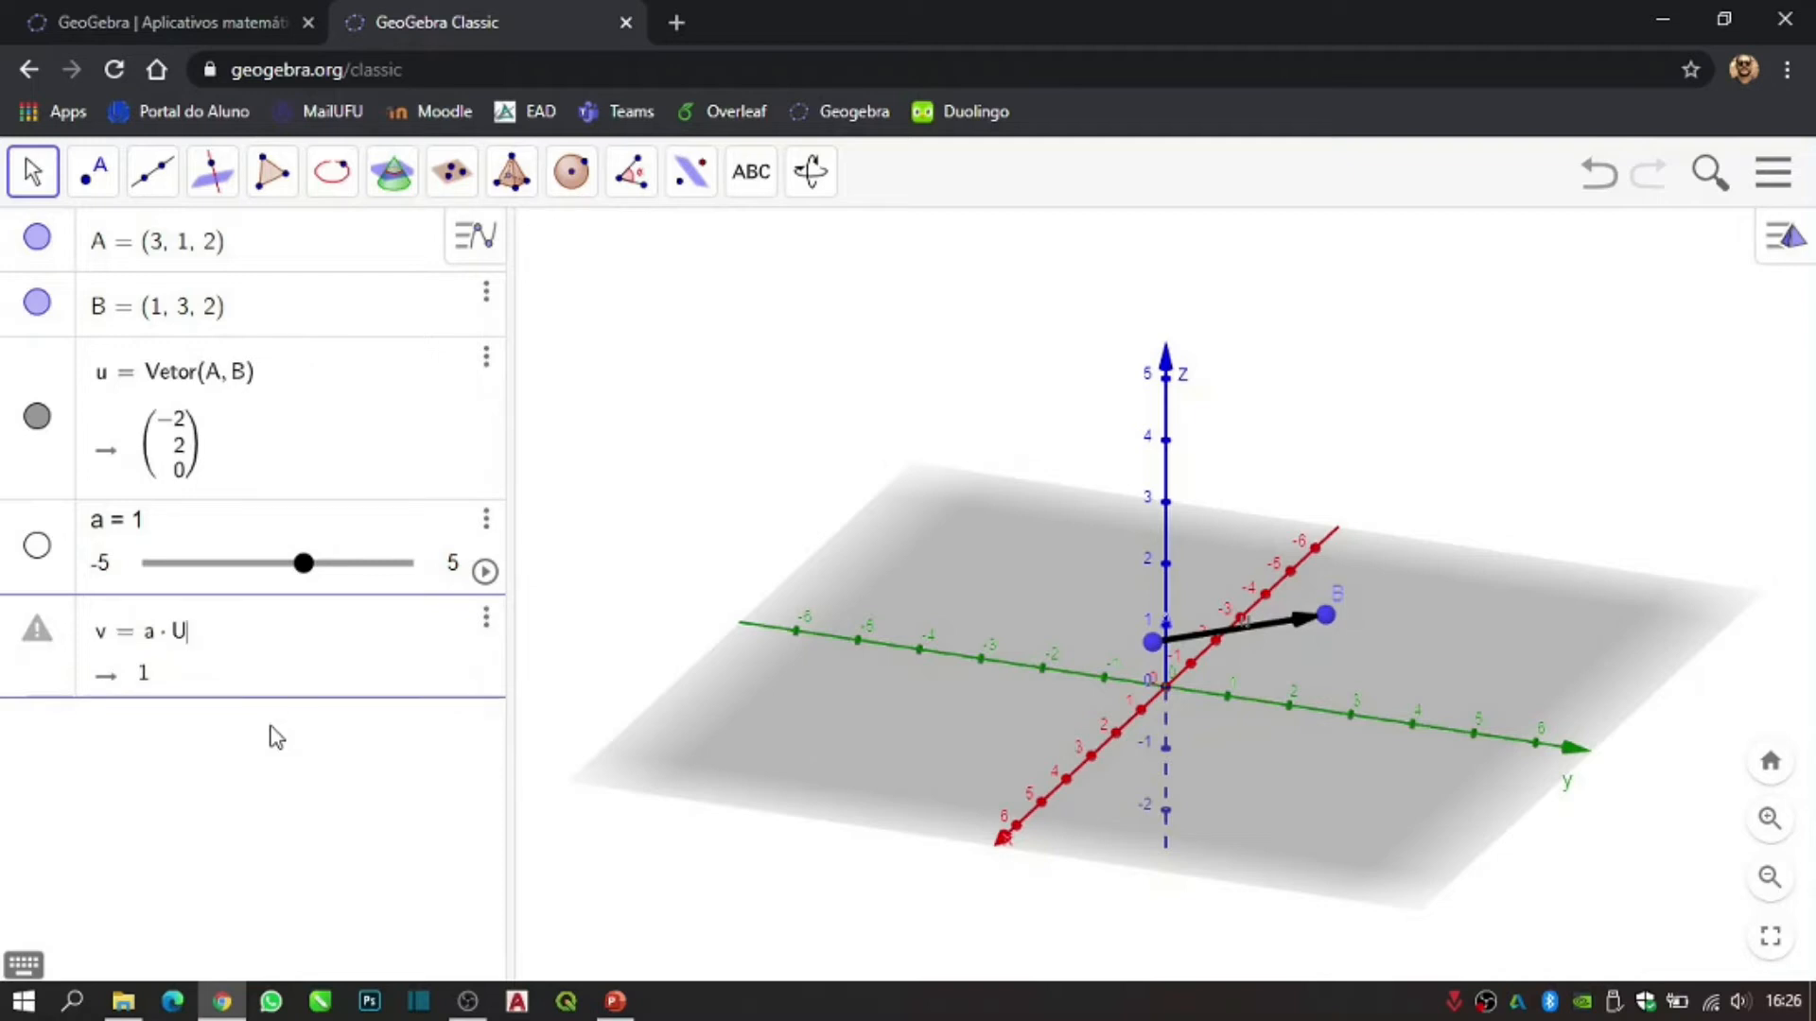
key("BackSpace")
type("u")
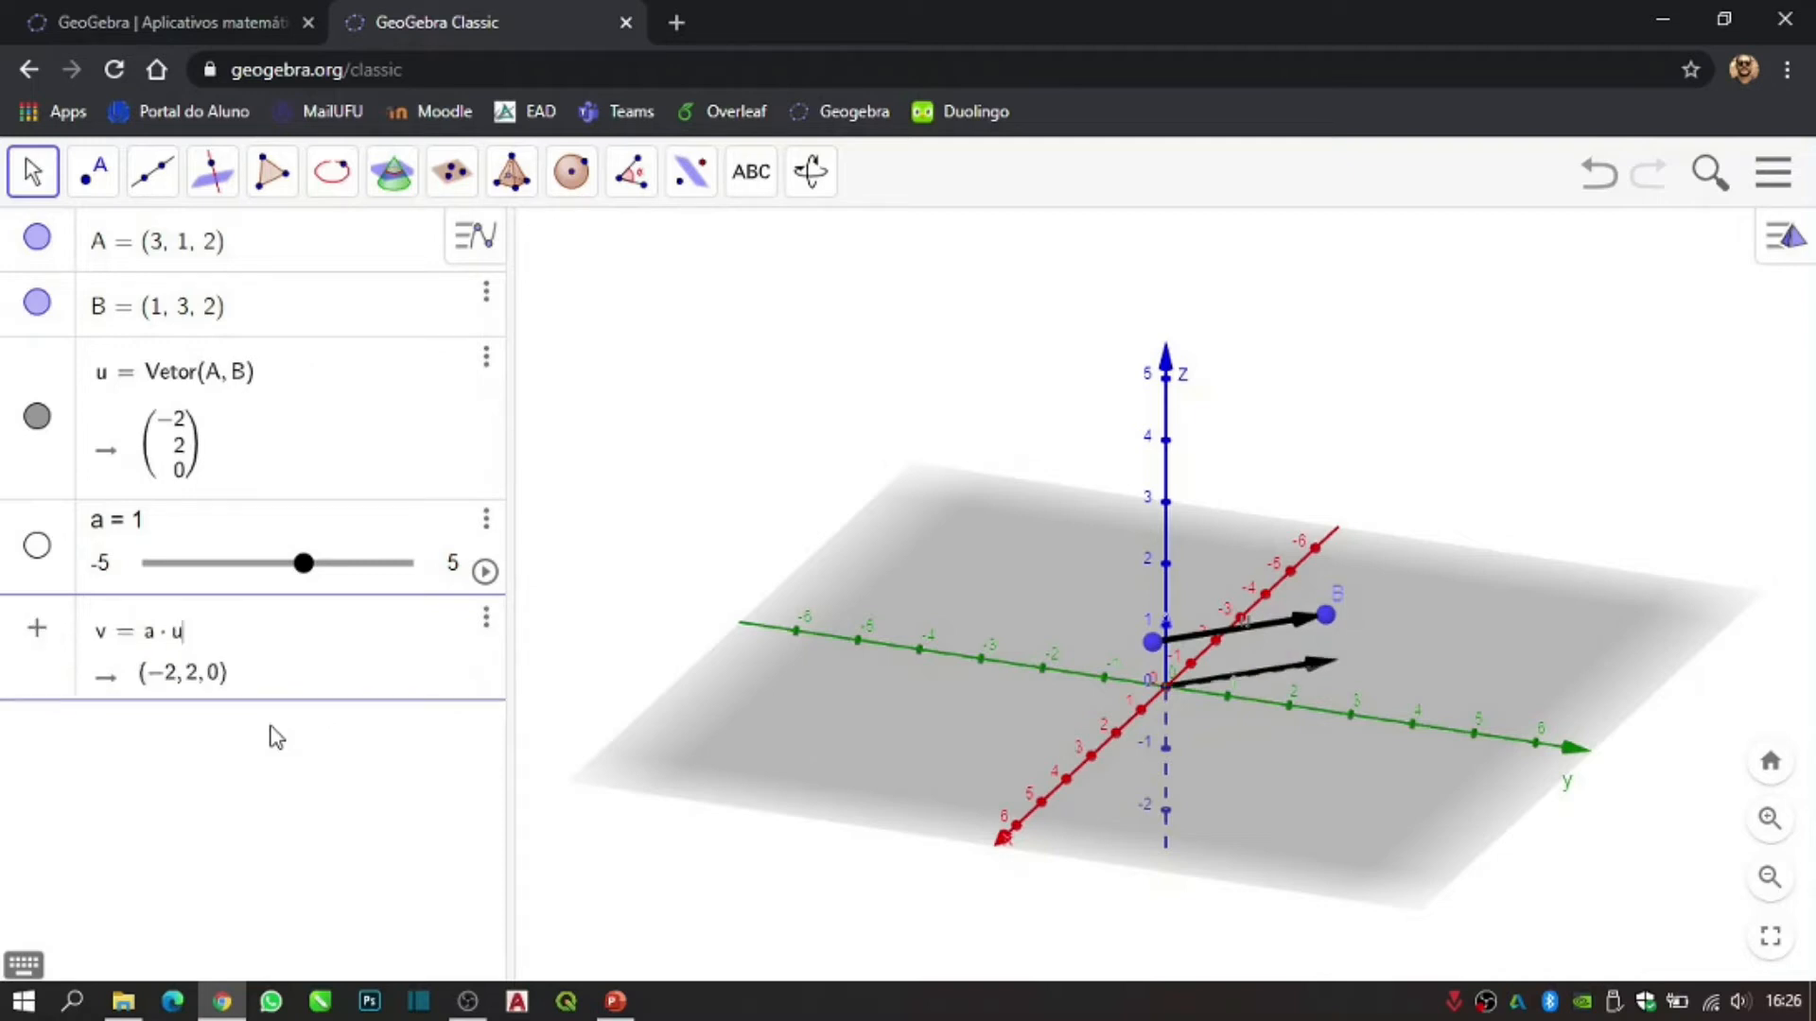
key("Return")
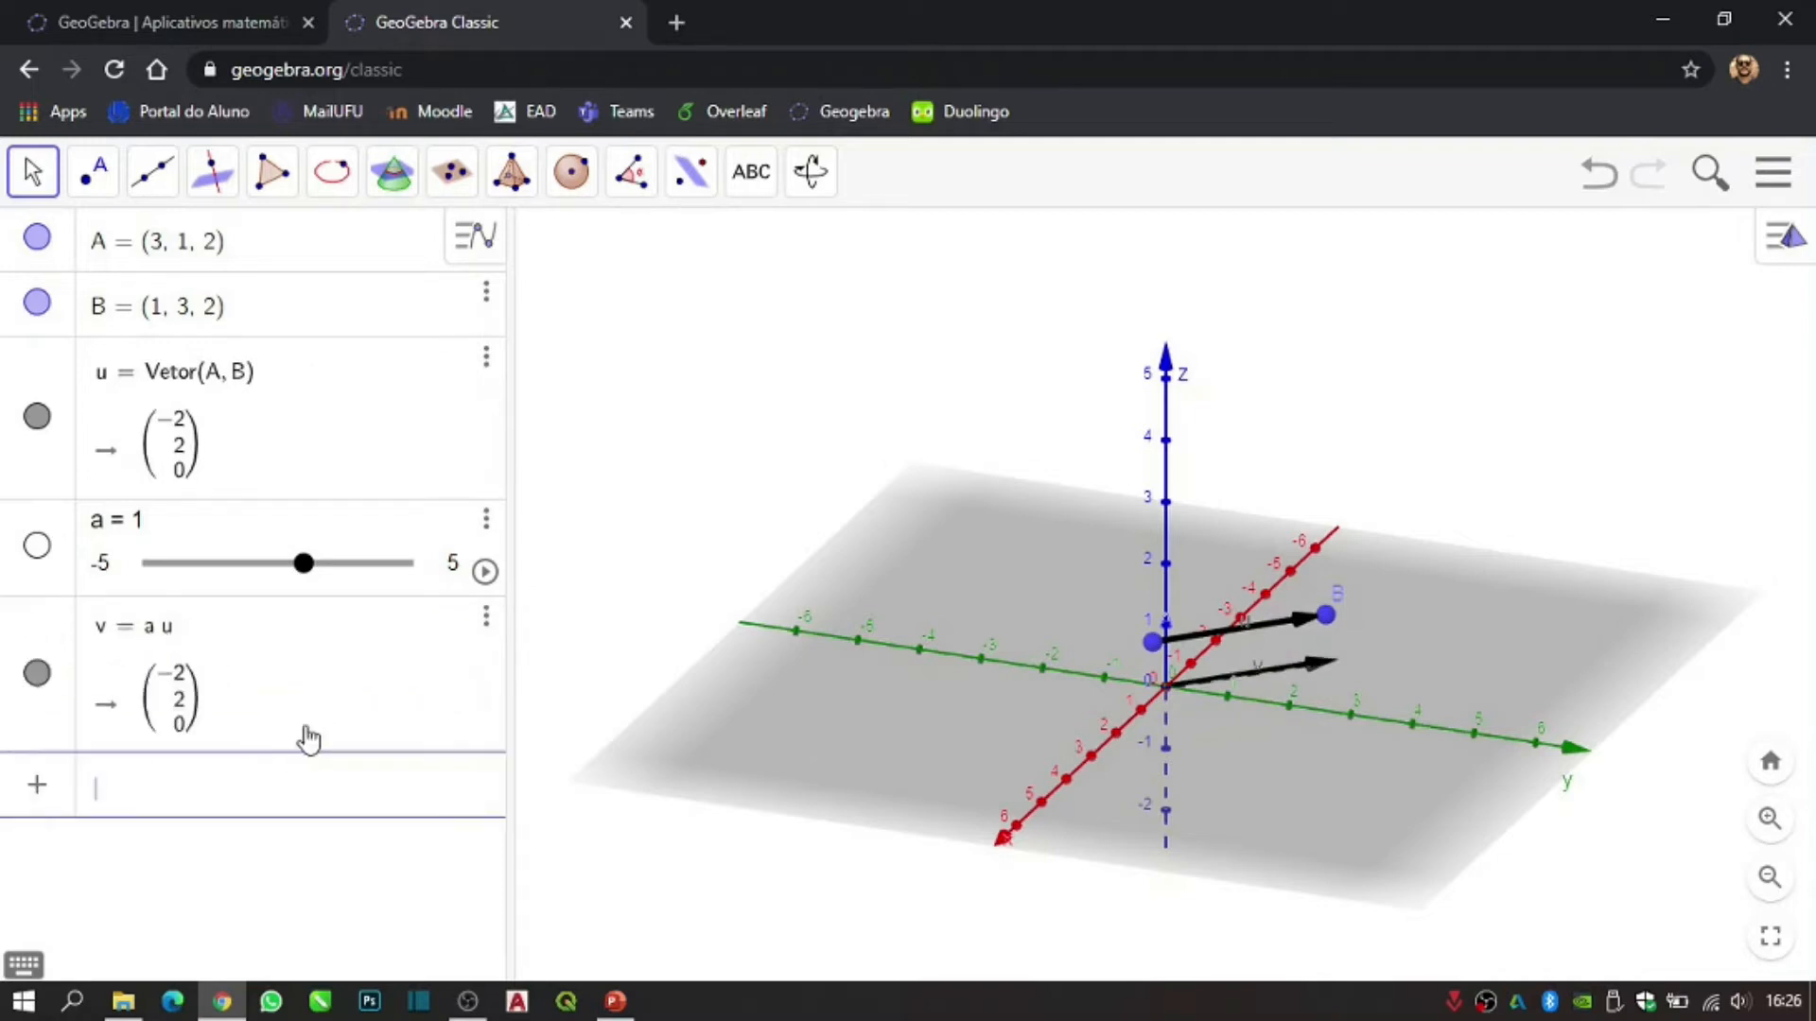
- Change the colour of vector v to orange in its object settings and deselect it
left_click_drag(1235, 737, 1114, 730)
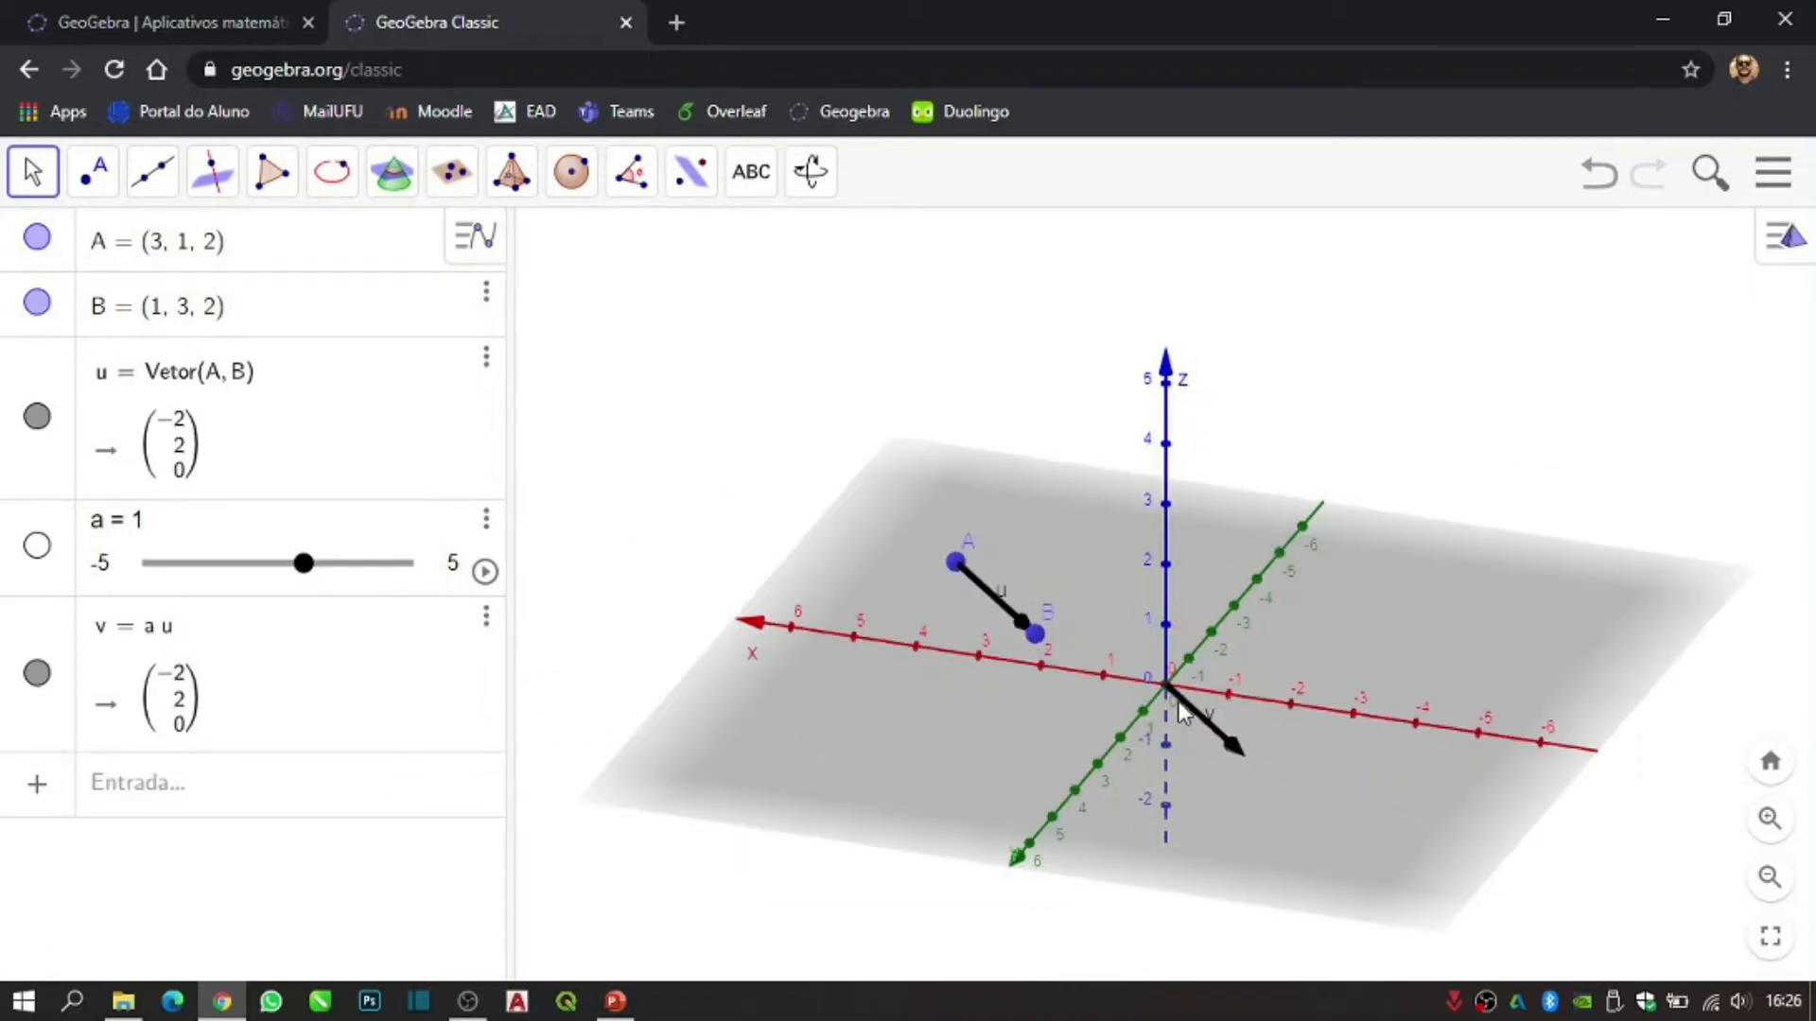
right_click(34, 676)
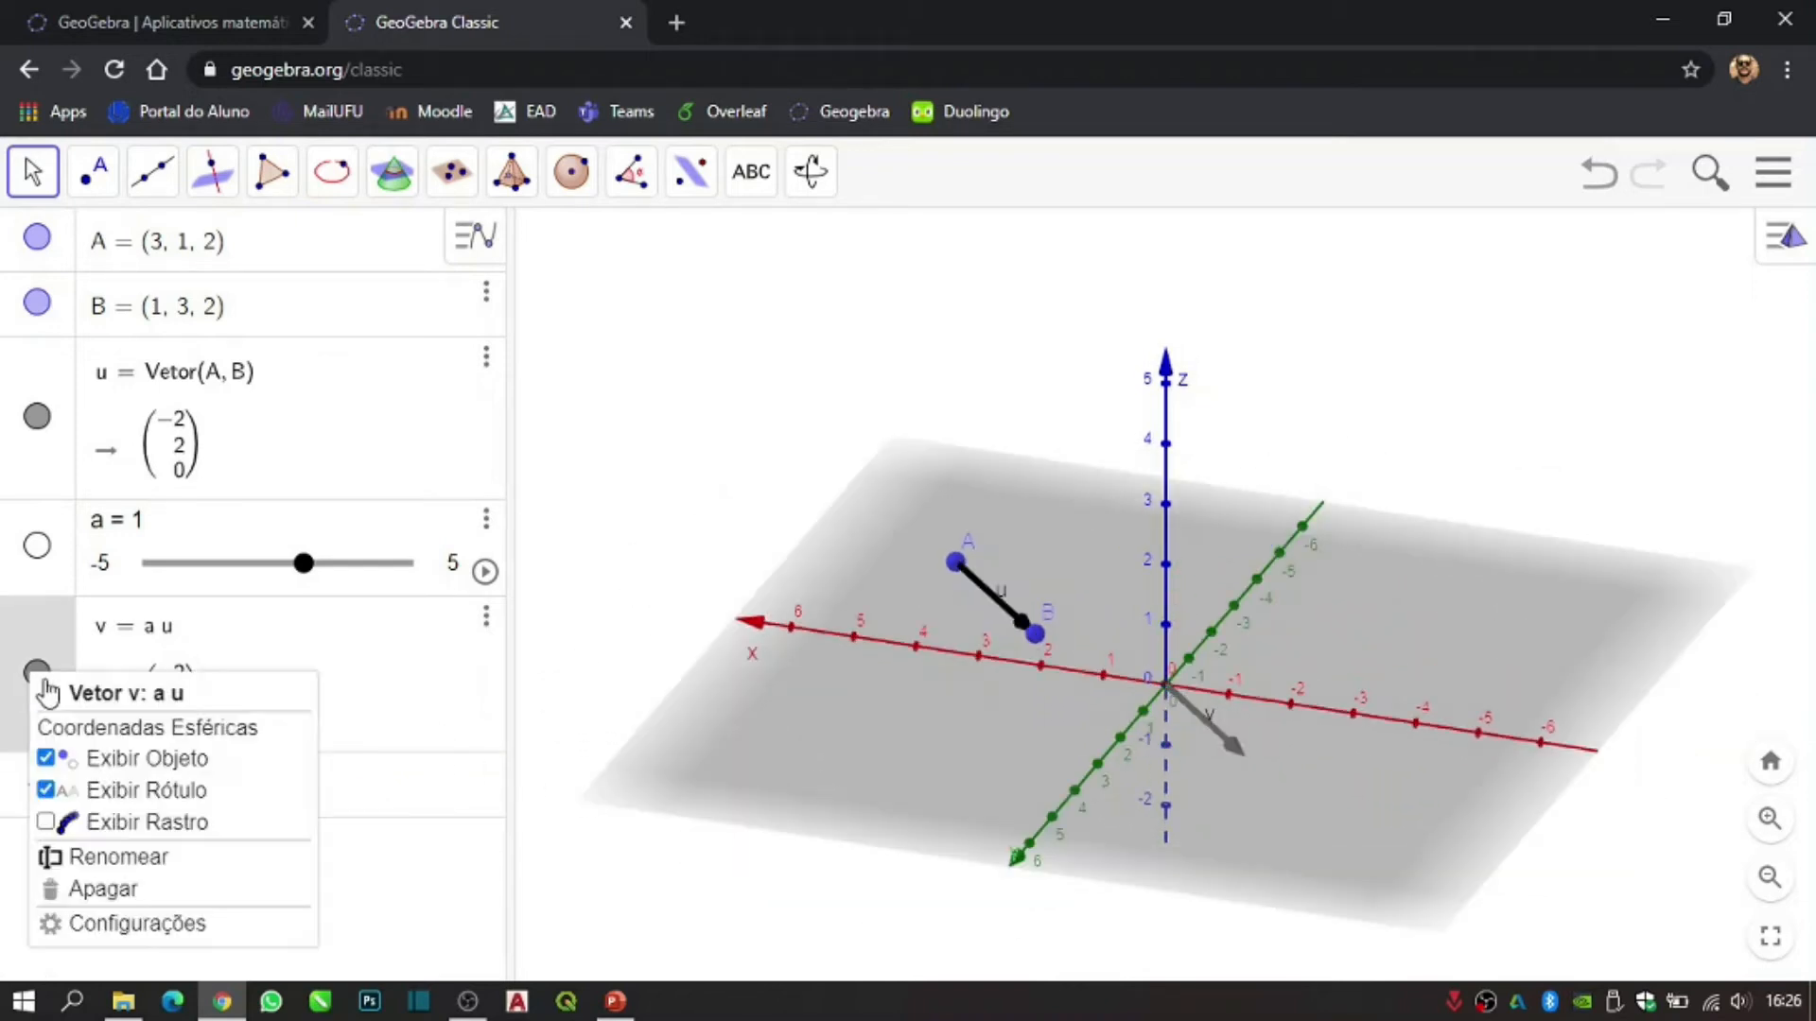
left_click(144, 922)
left_click(1419, 229)
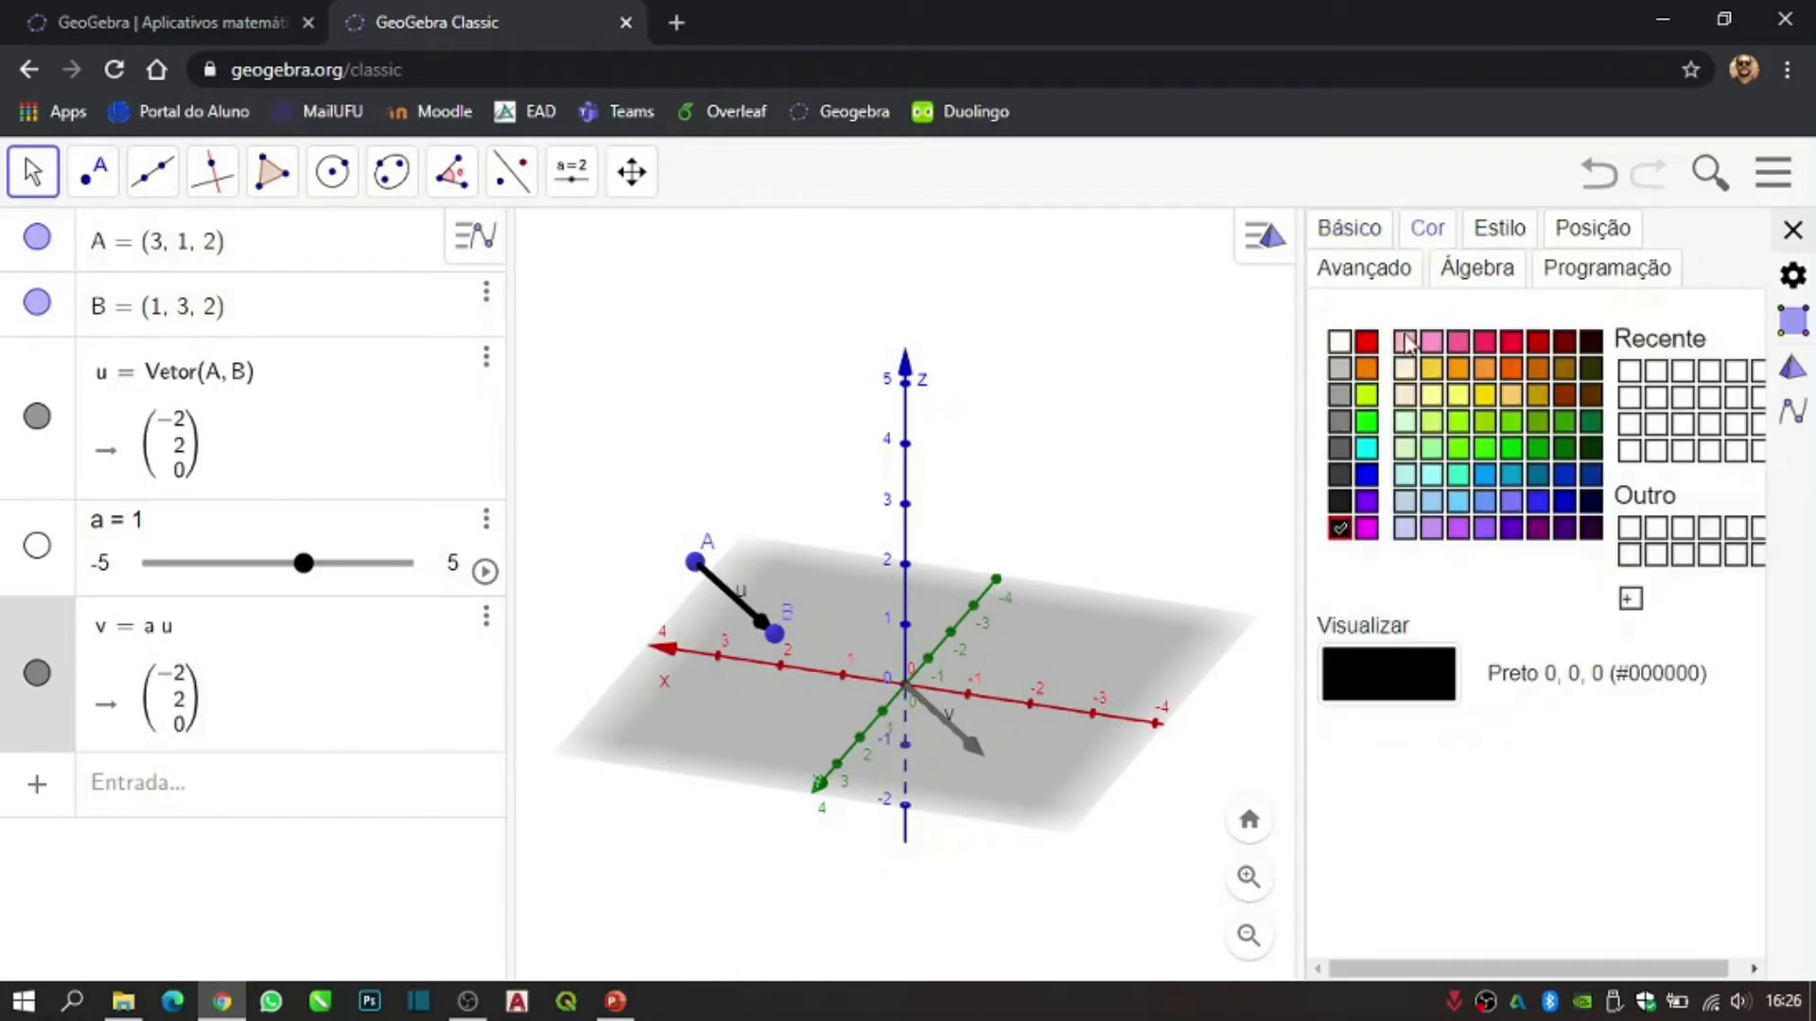
left_click(1366, 368)
left_click(1792, 230)
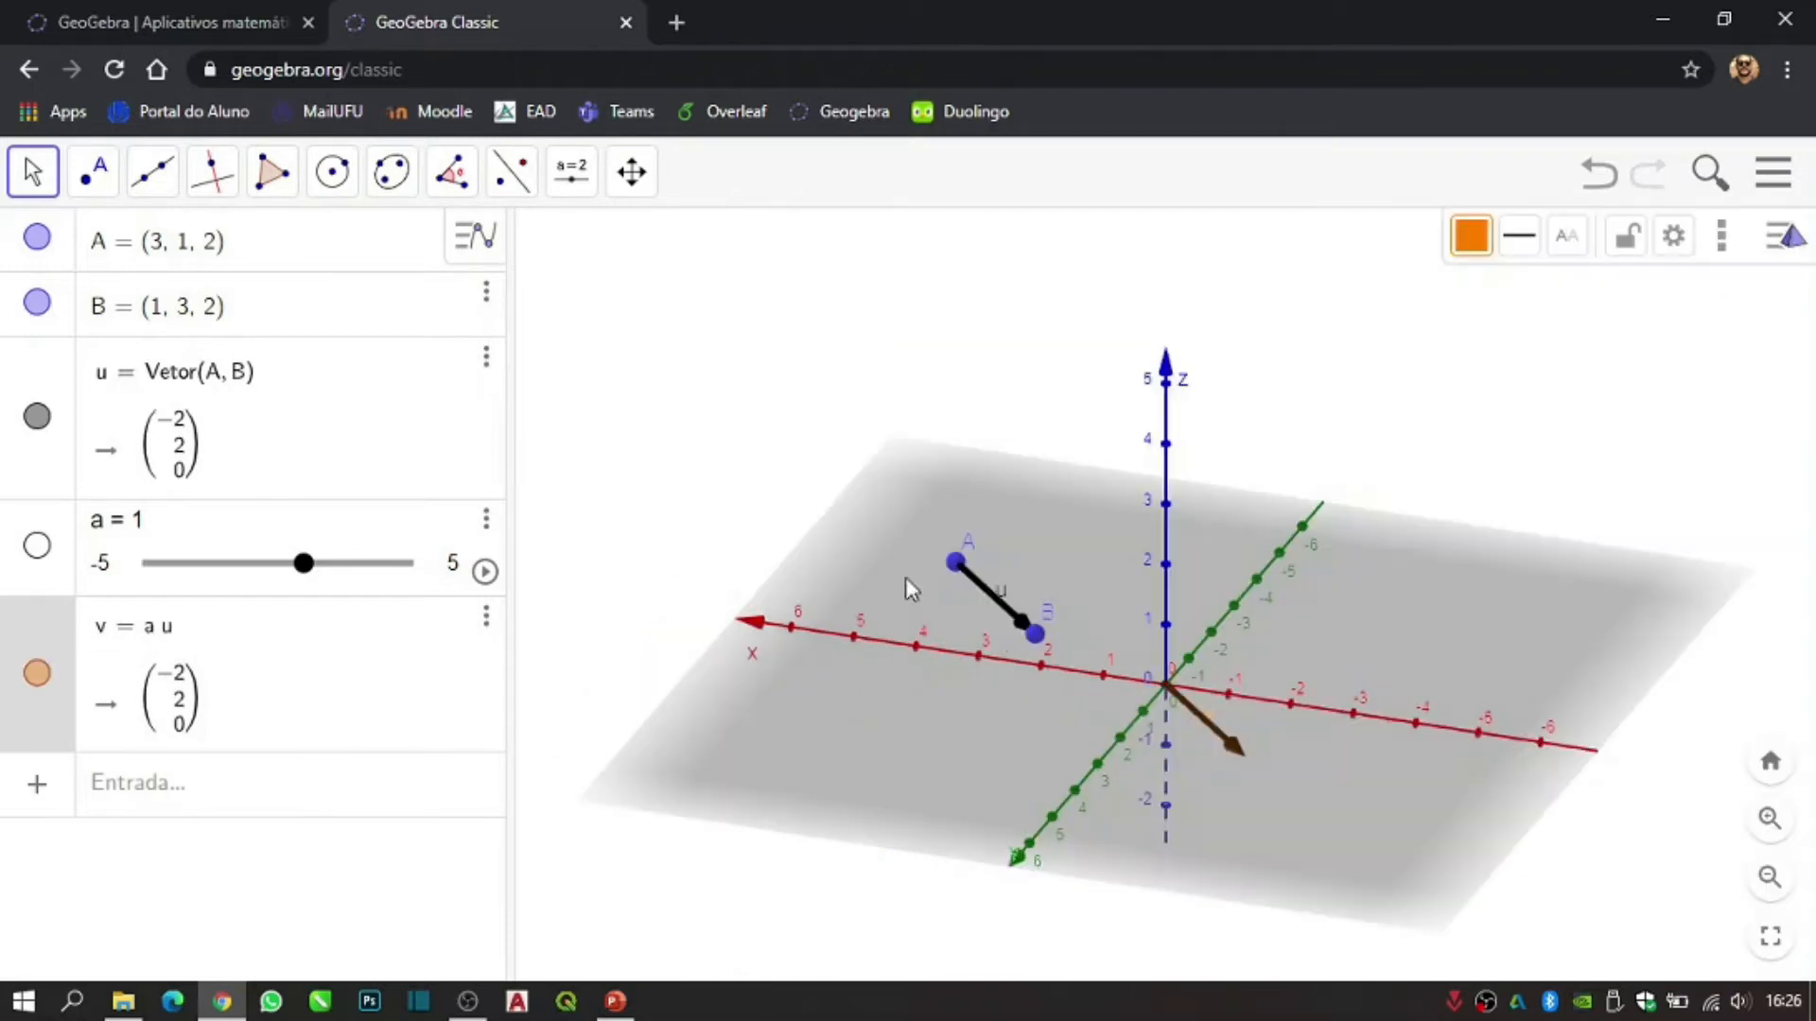
left_click(700, 587)
- Define point P as A + a·u, the sum of point A and the scaled vector u
left_click_drag(1163, 790, 1246, 739)
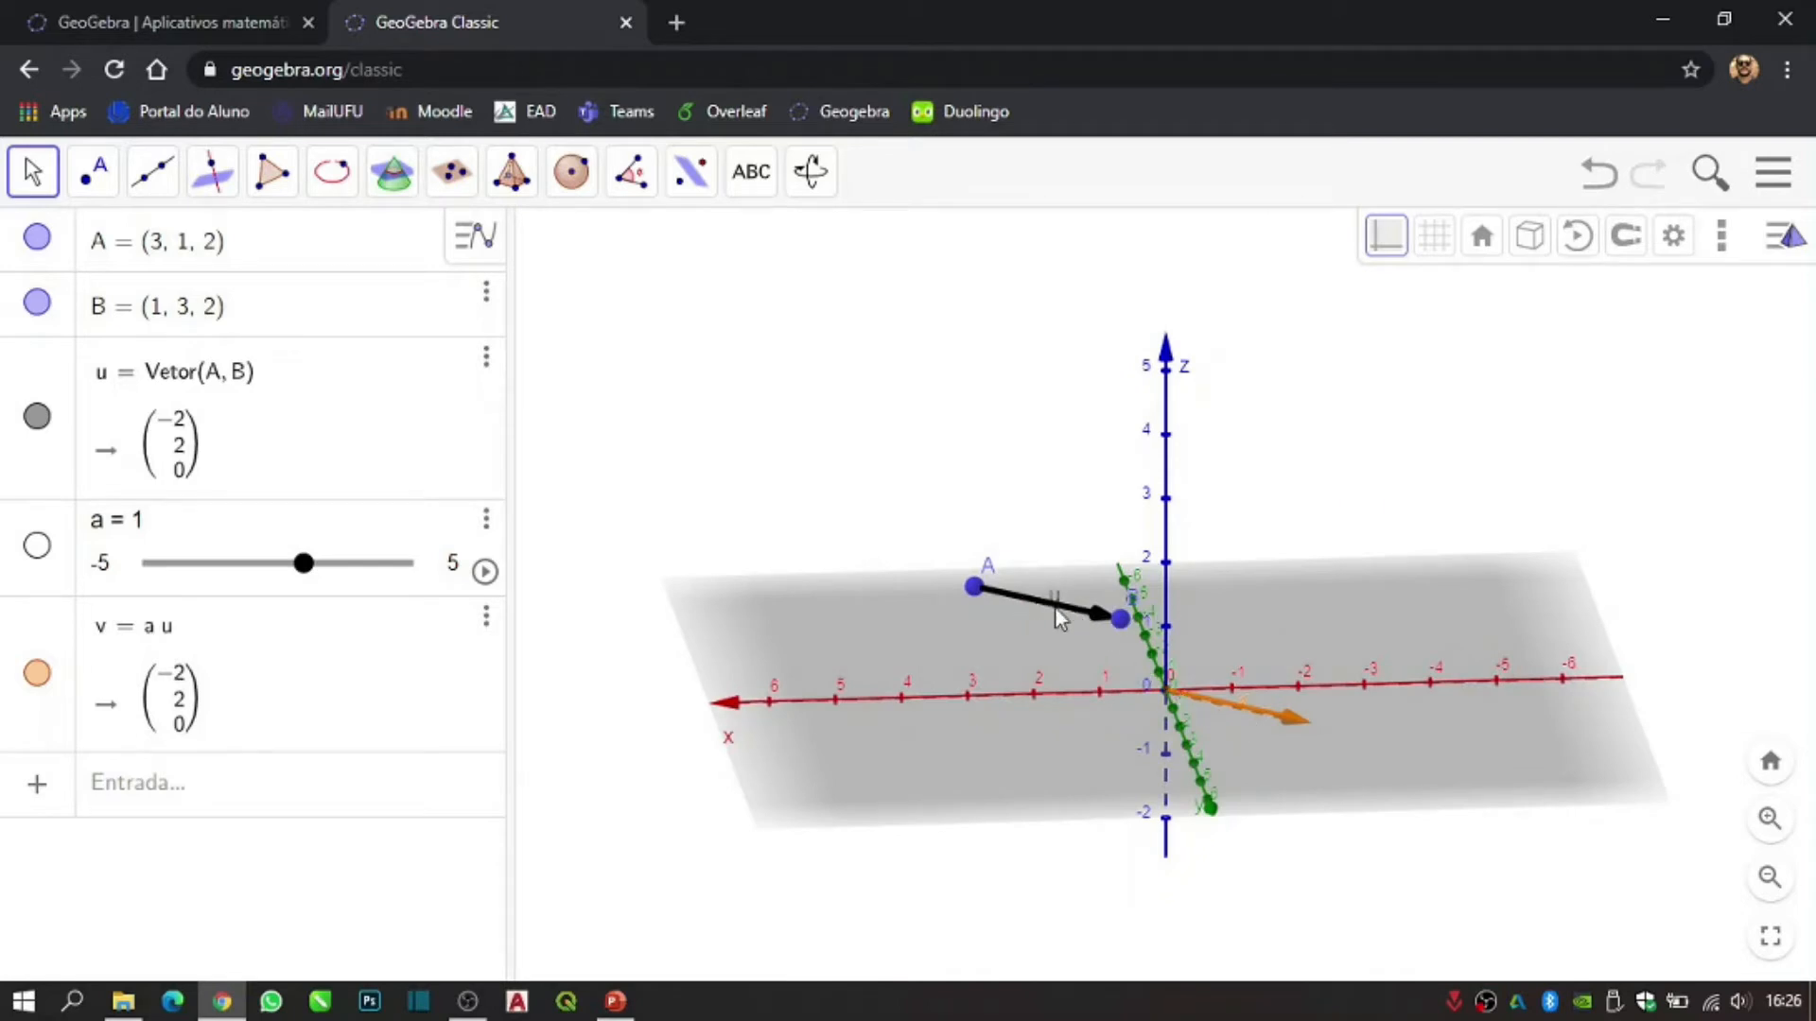
left_click_drag(1275, 745, 1166, 741)
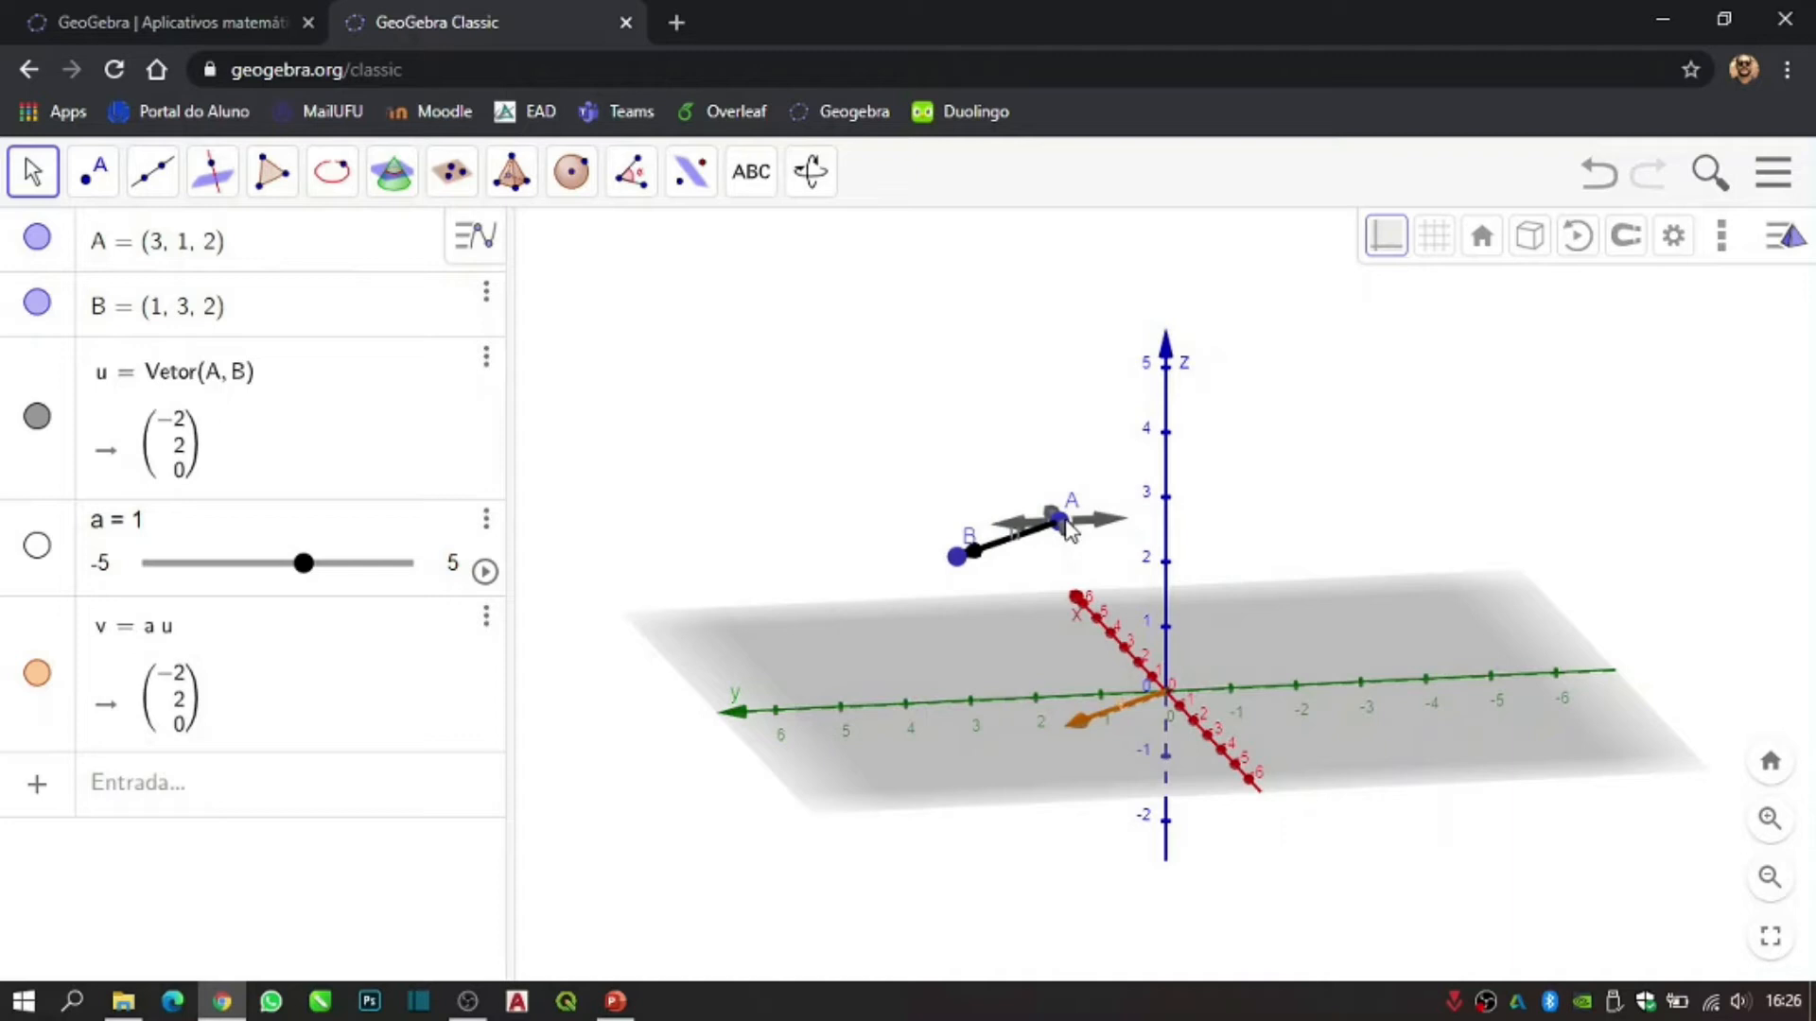
left_click_drag(1165, 753, 1171, 777)
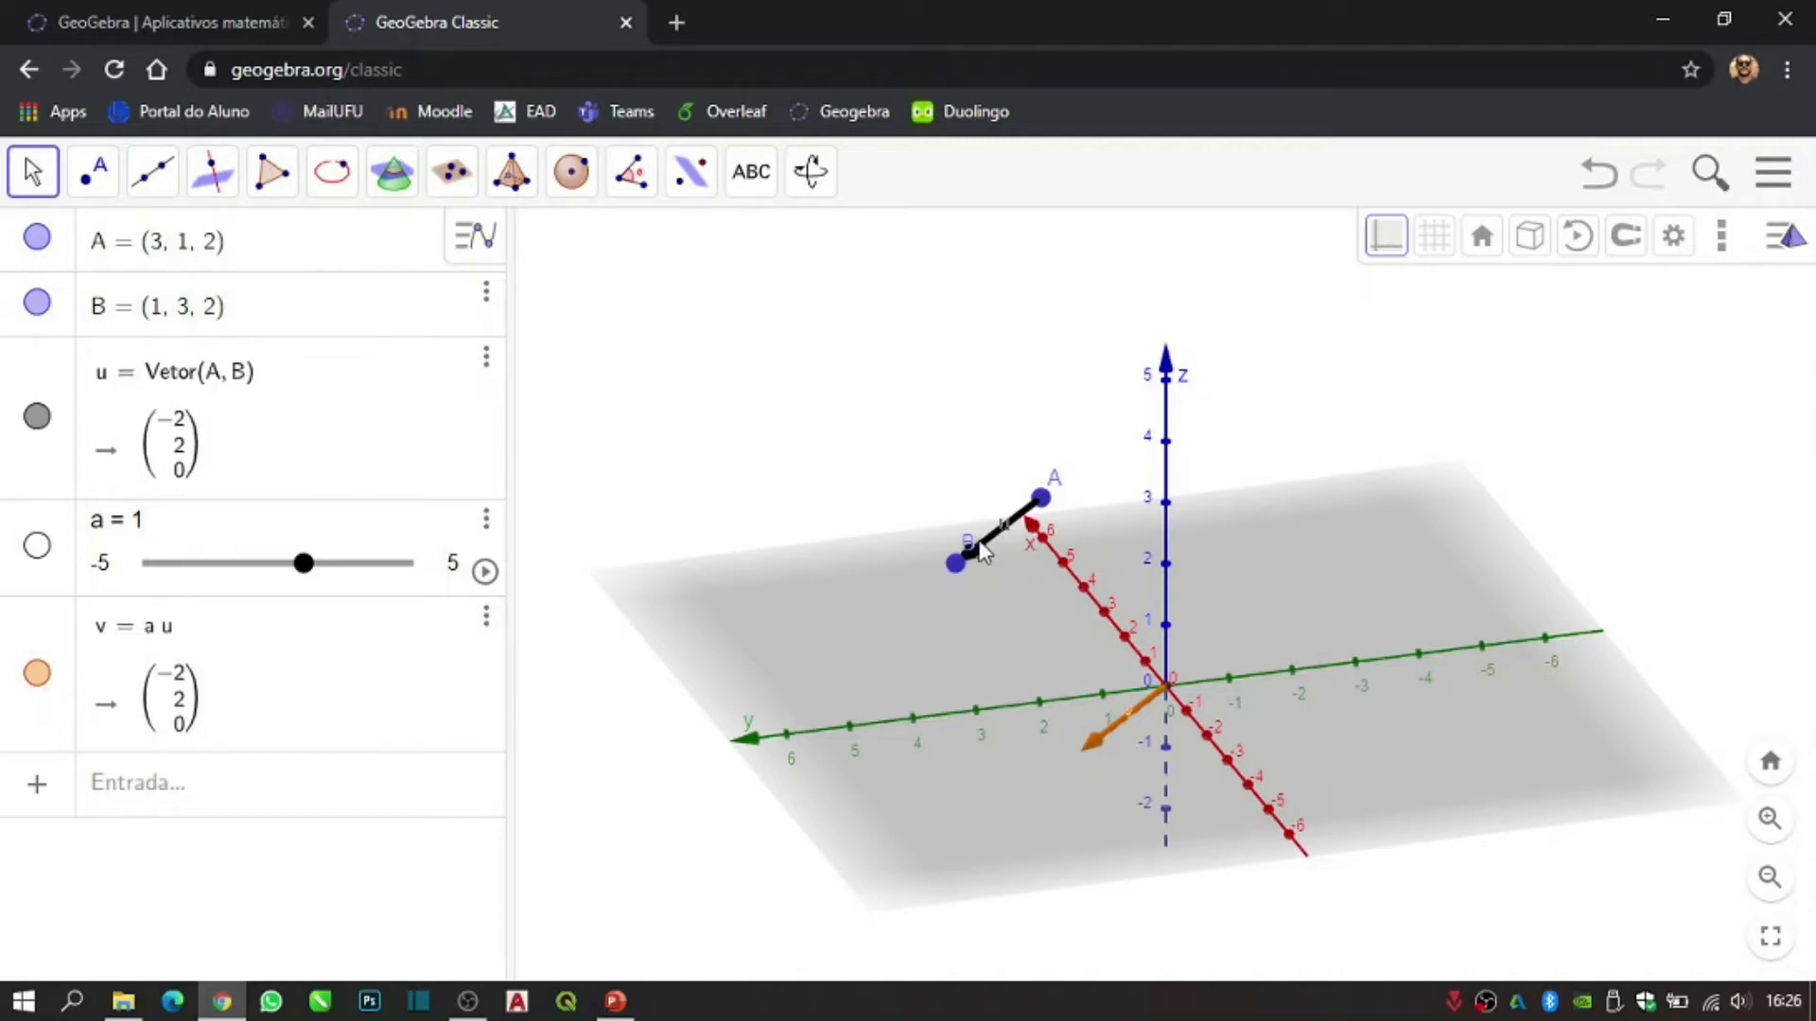
left_click_drag(1050, 747, 1216, 753)
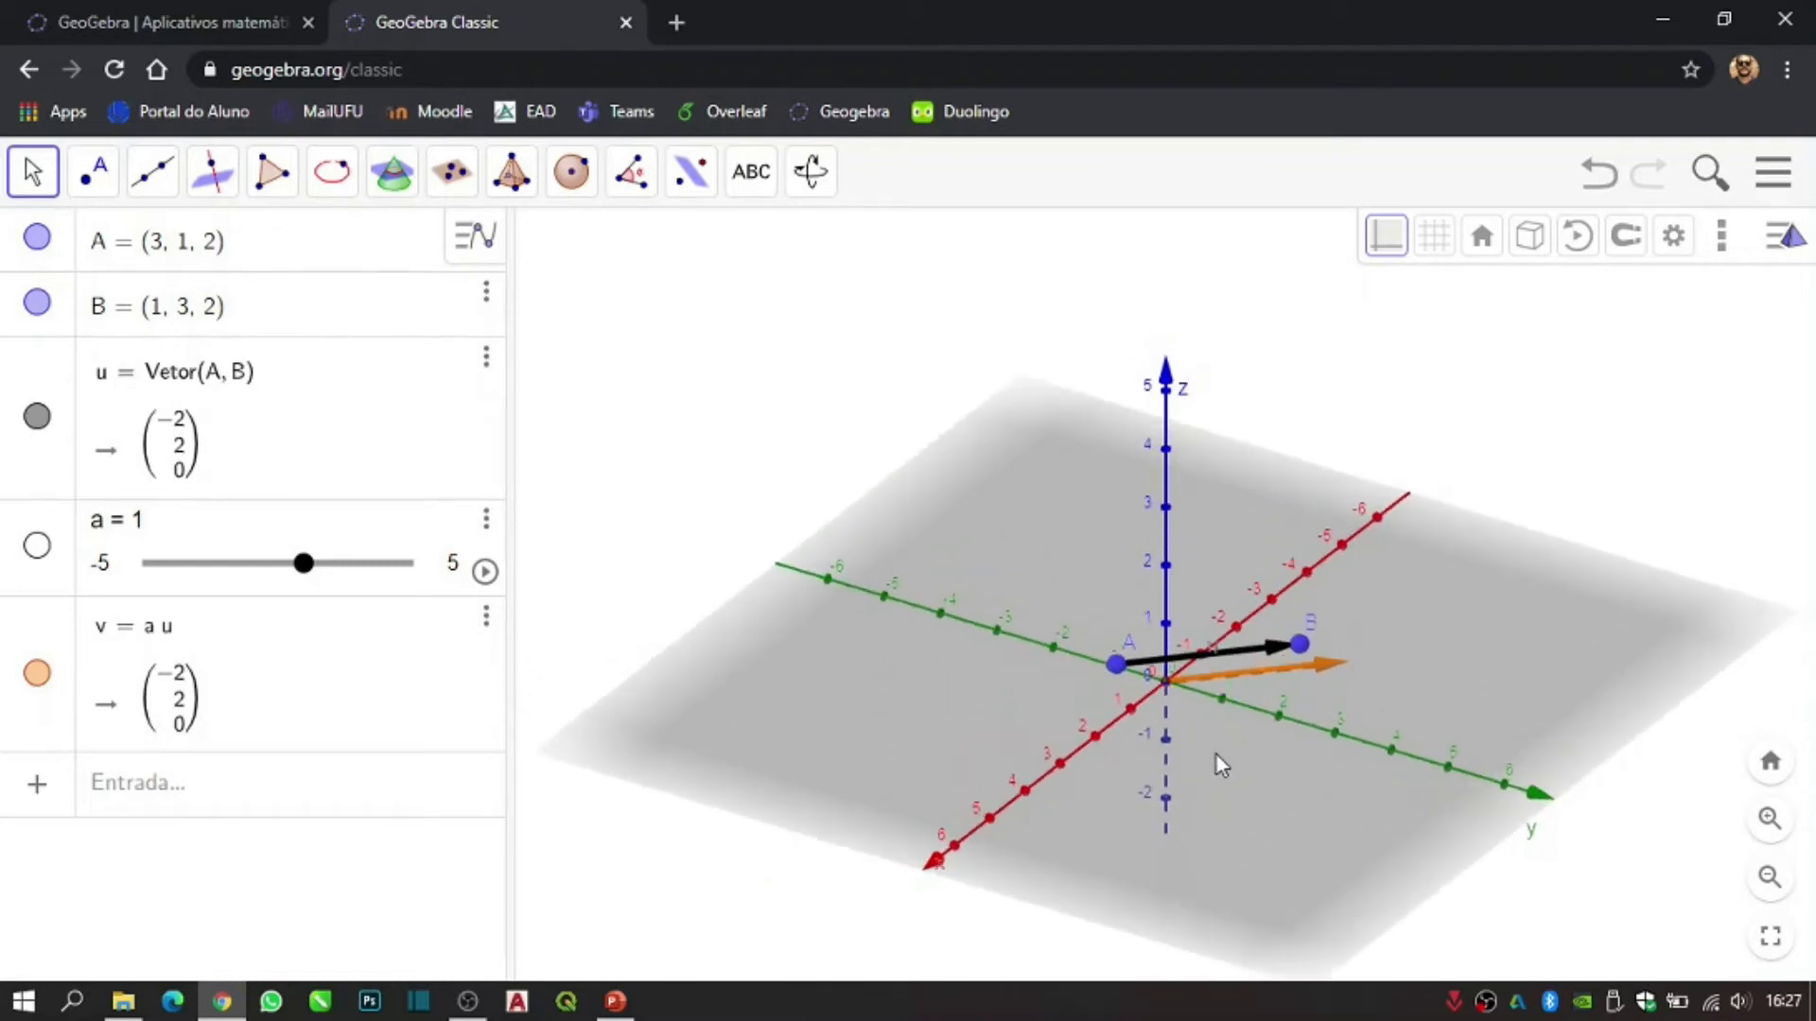
left_click(210, 789)
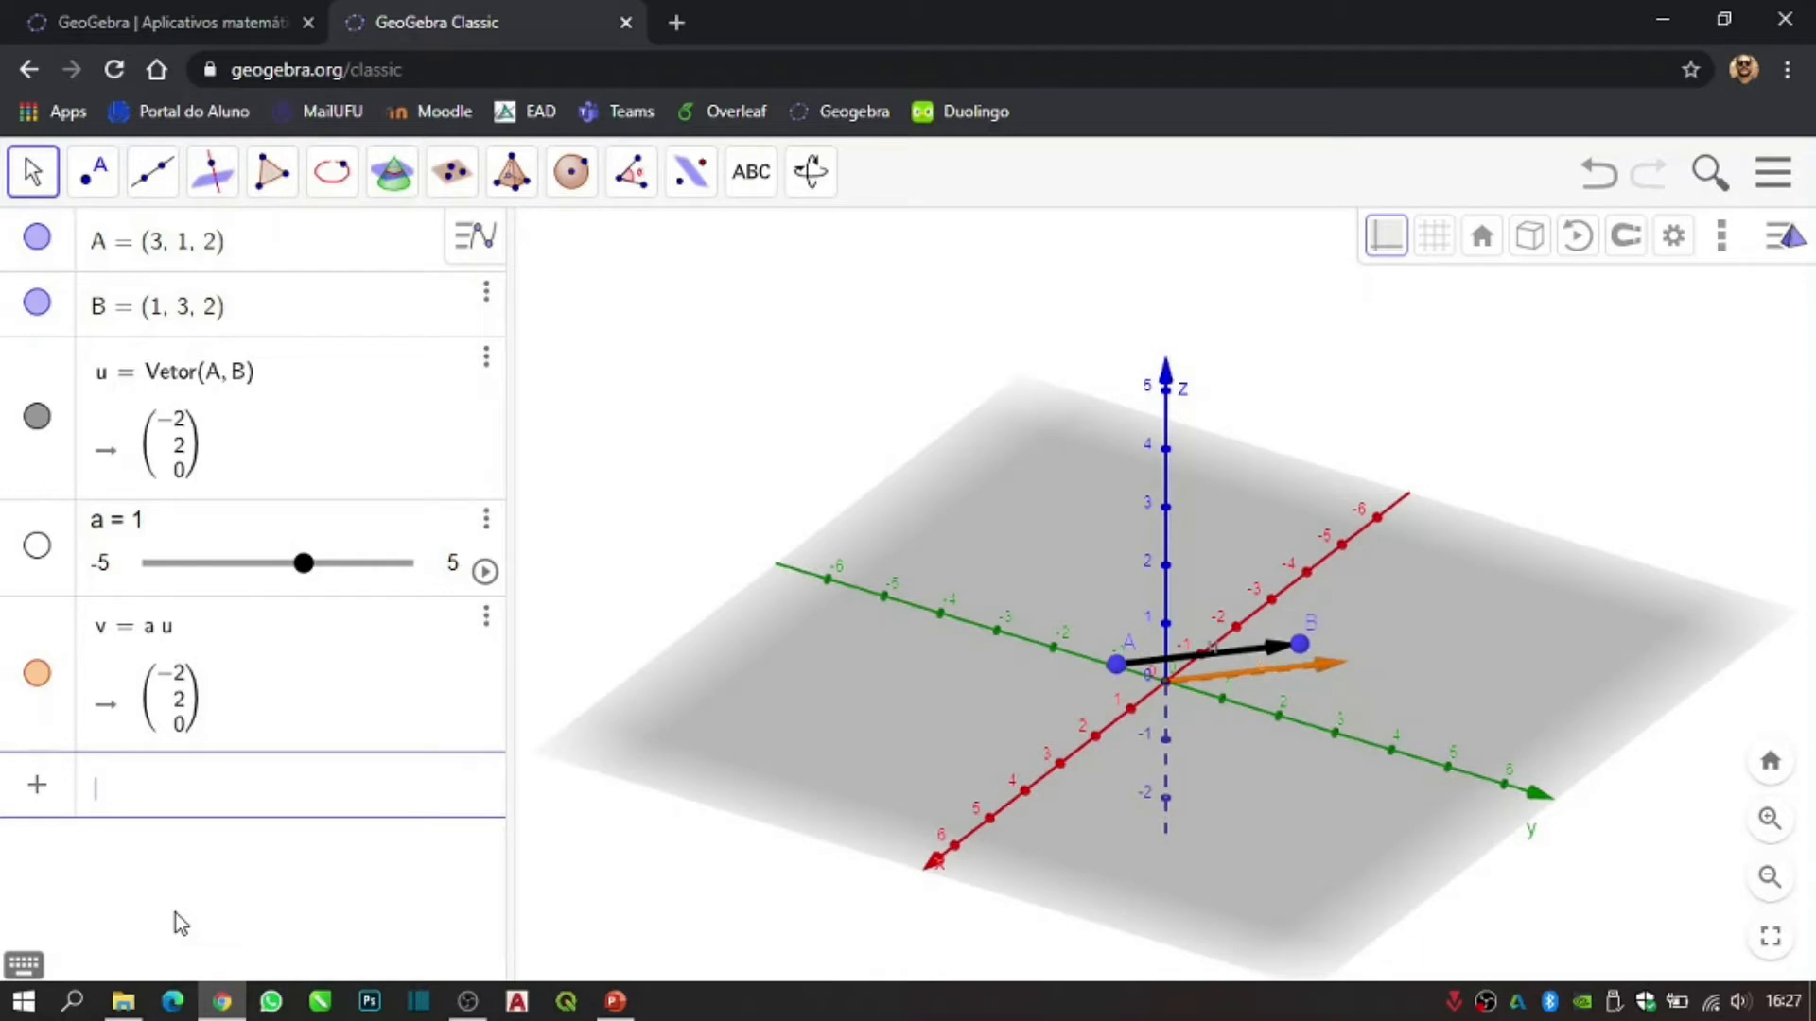
type("P = A")
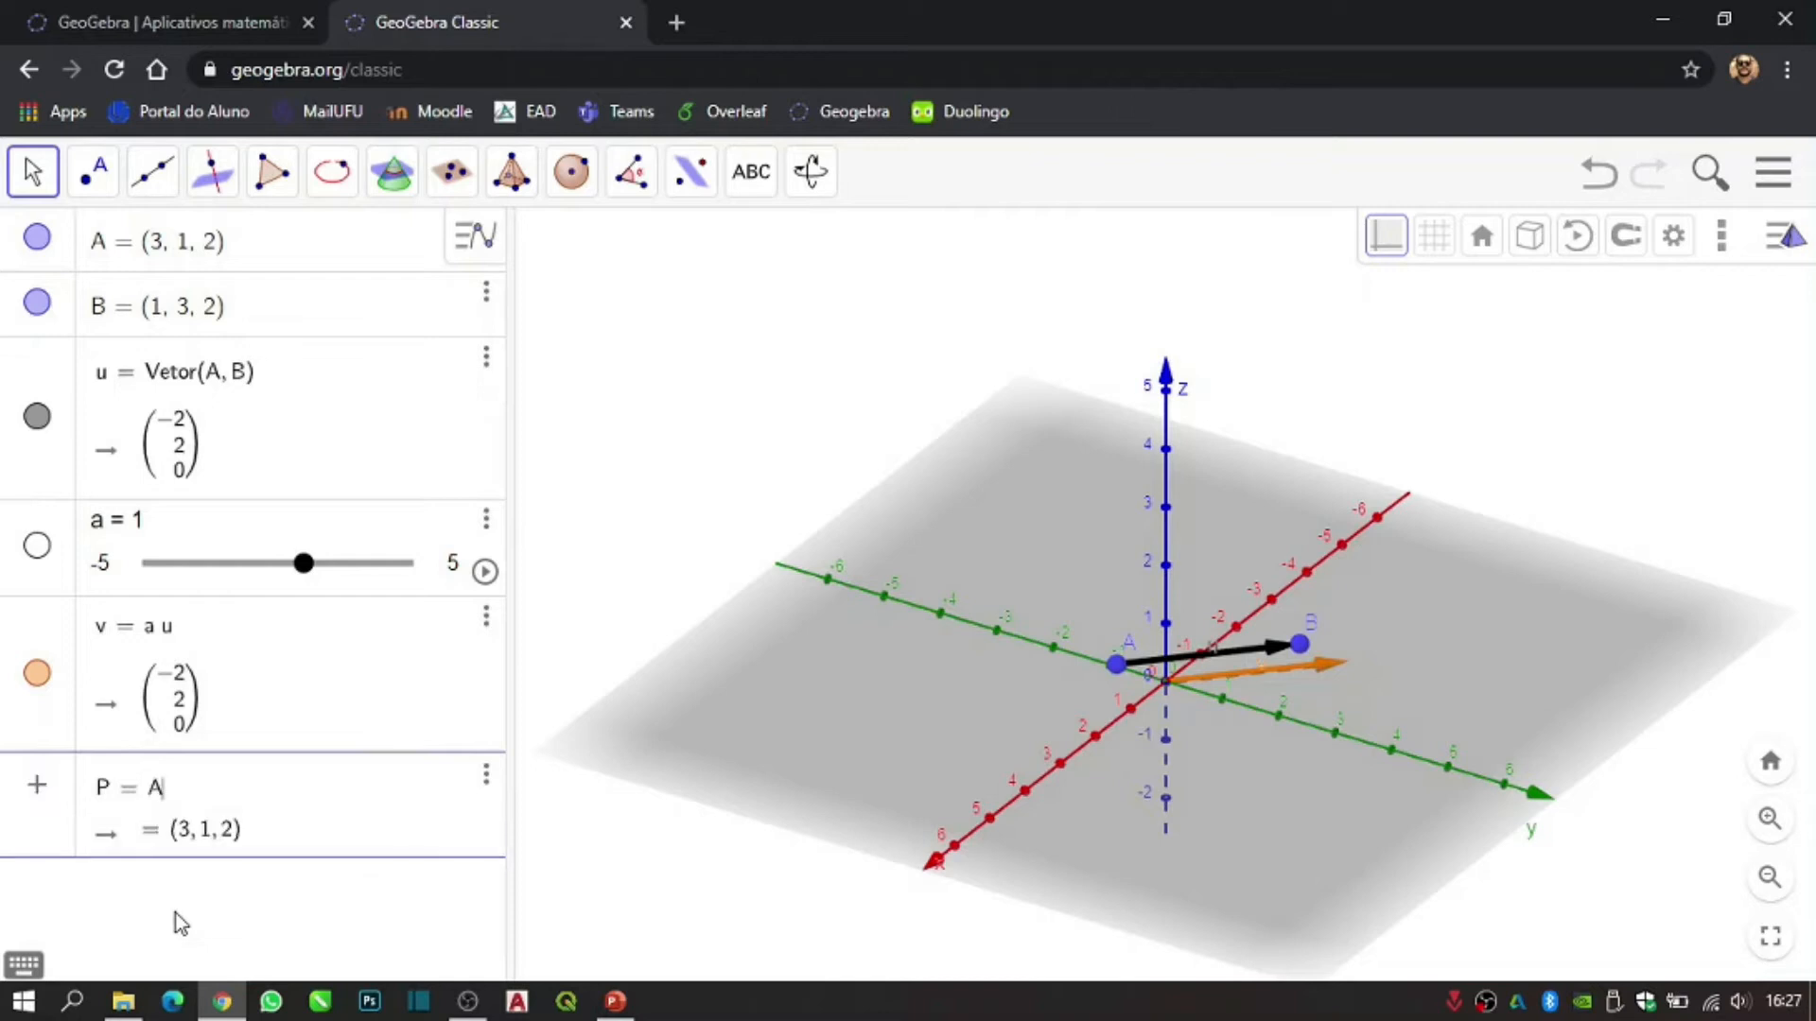
type(" +")
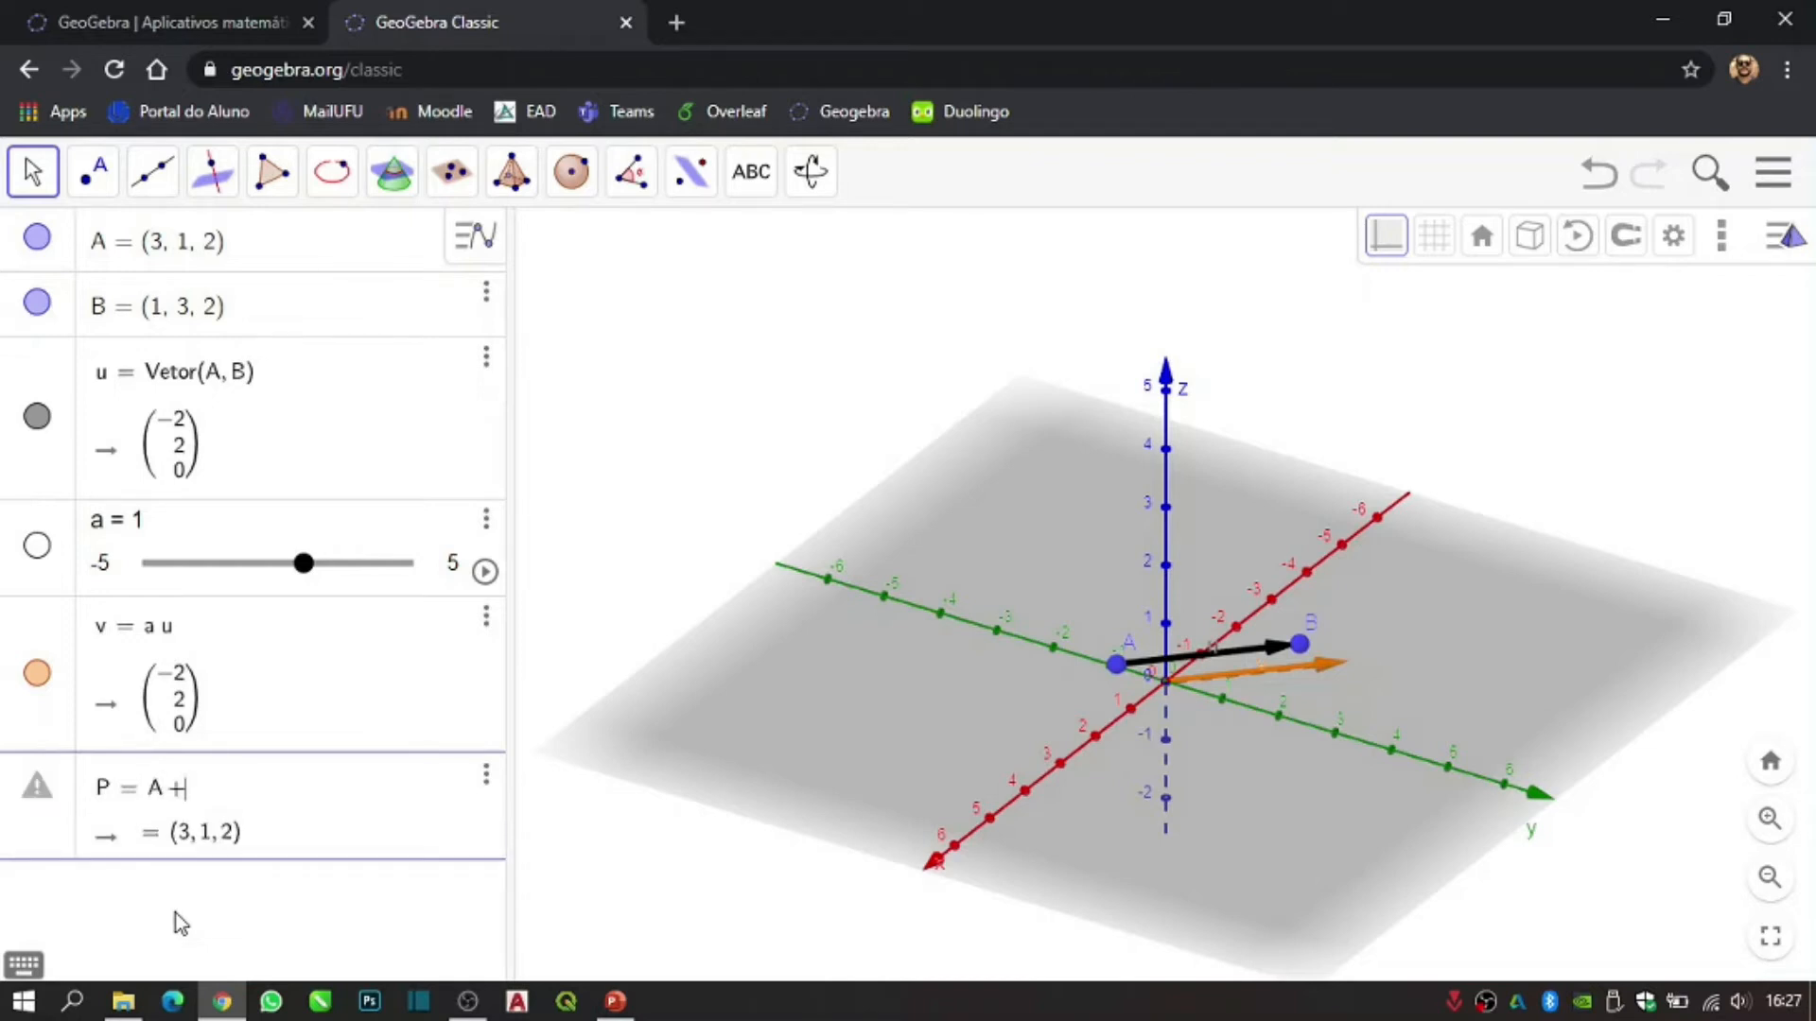
type(" a")
type("*")
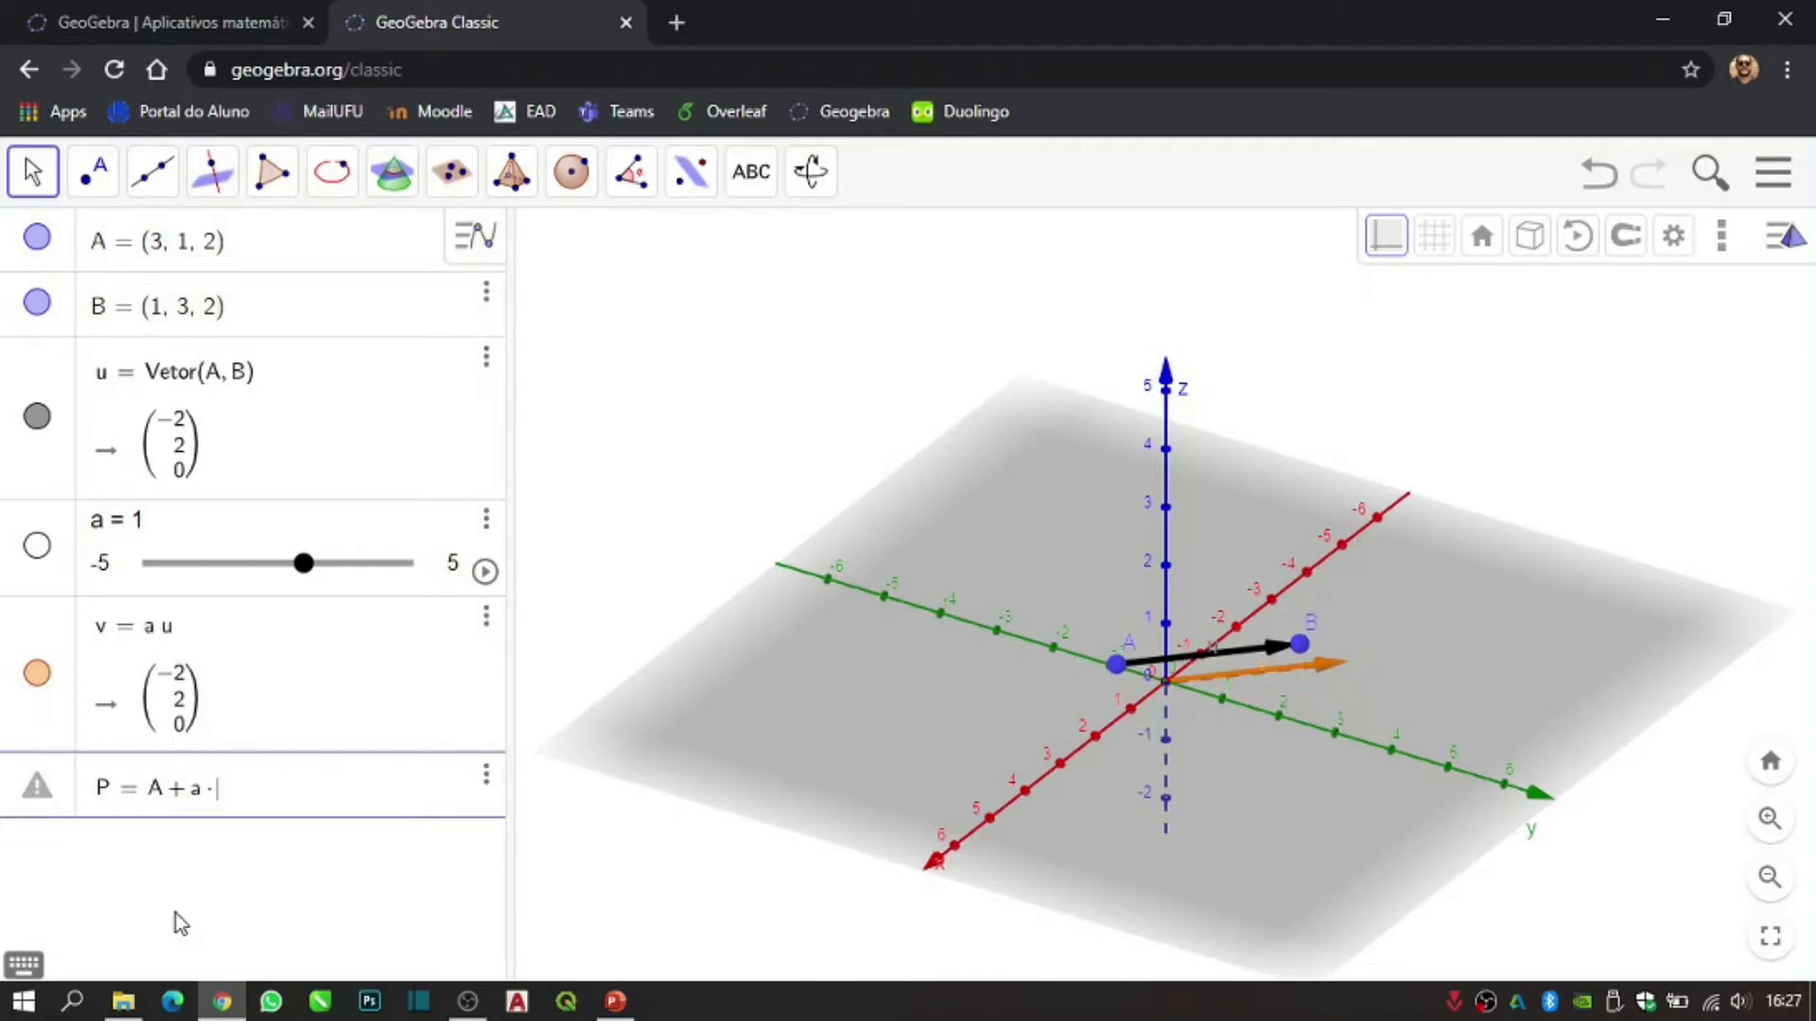
type("u")
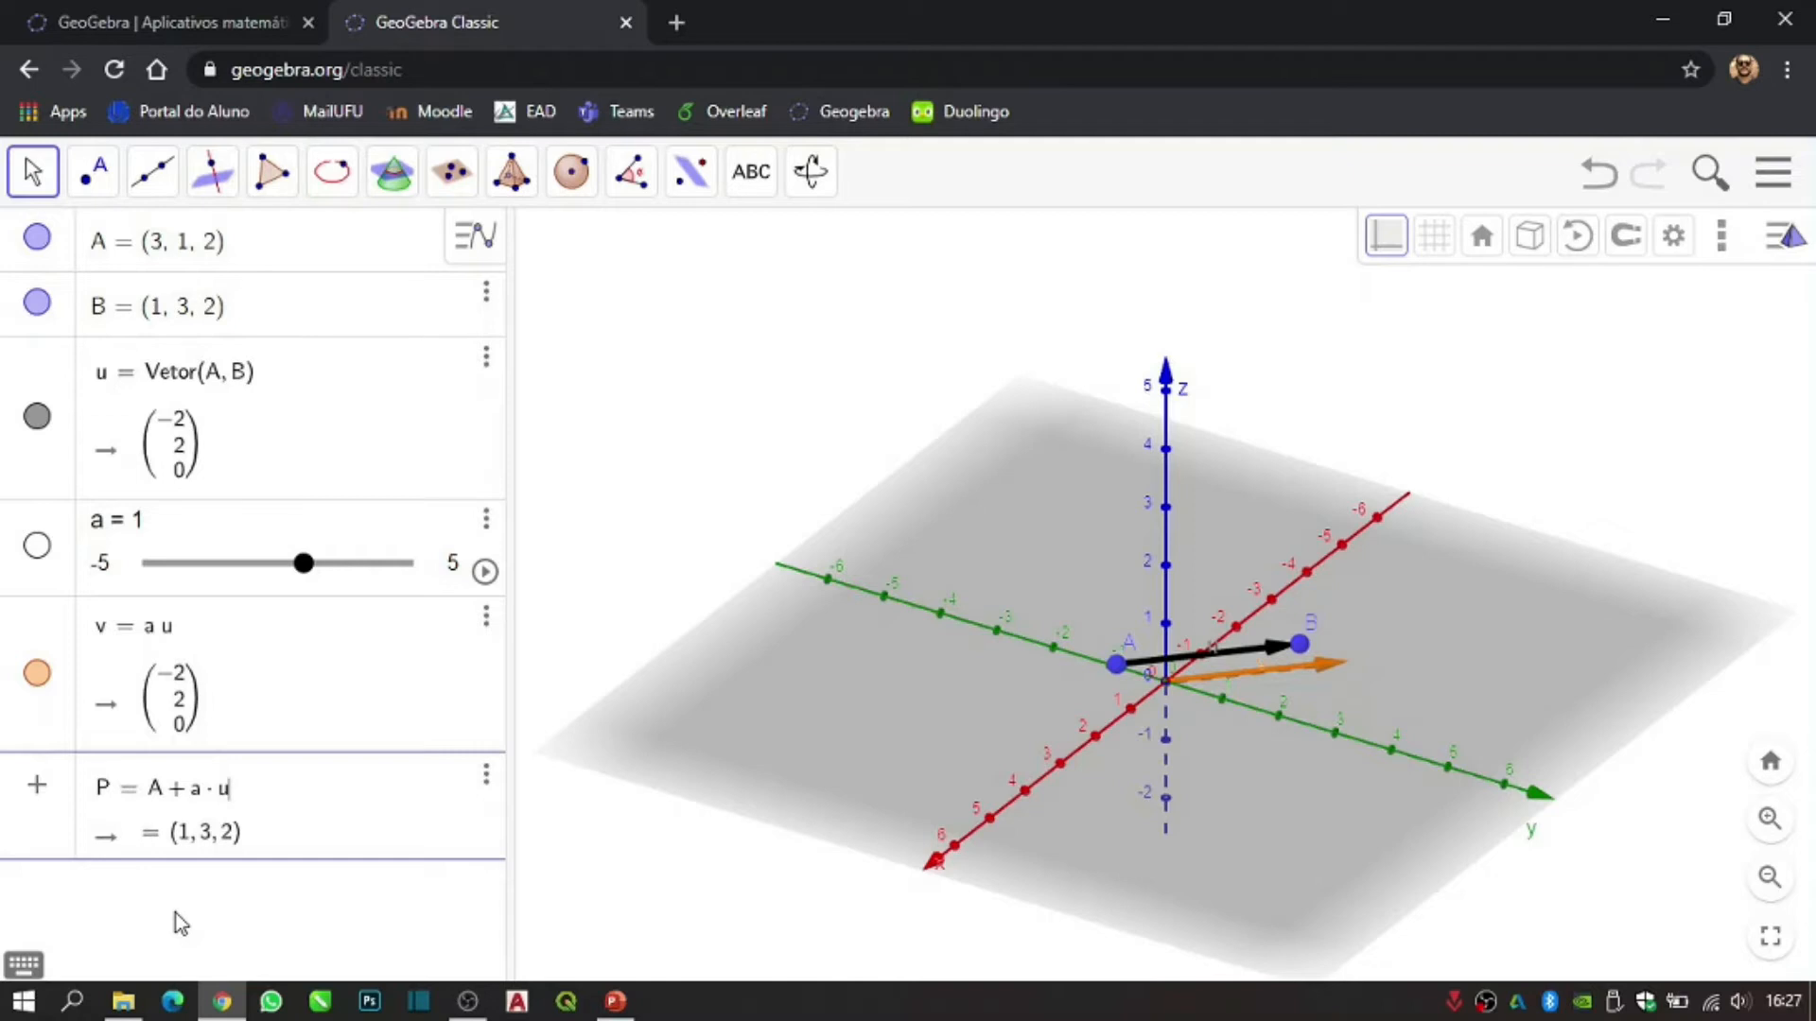
key("Return")
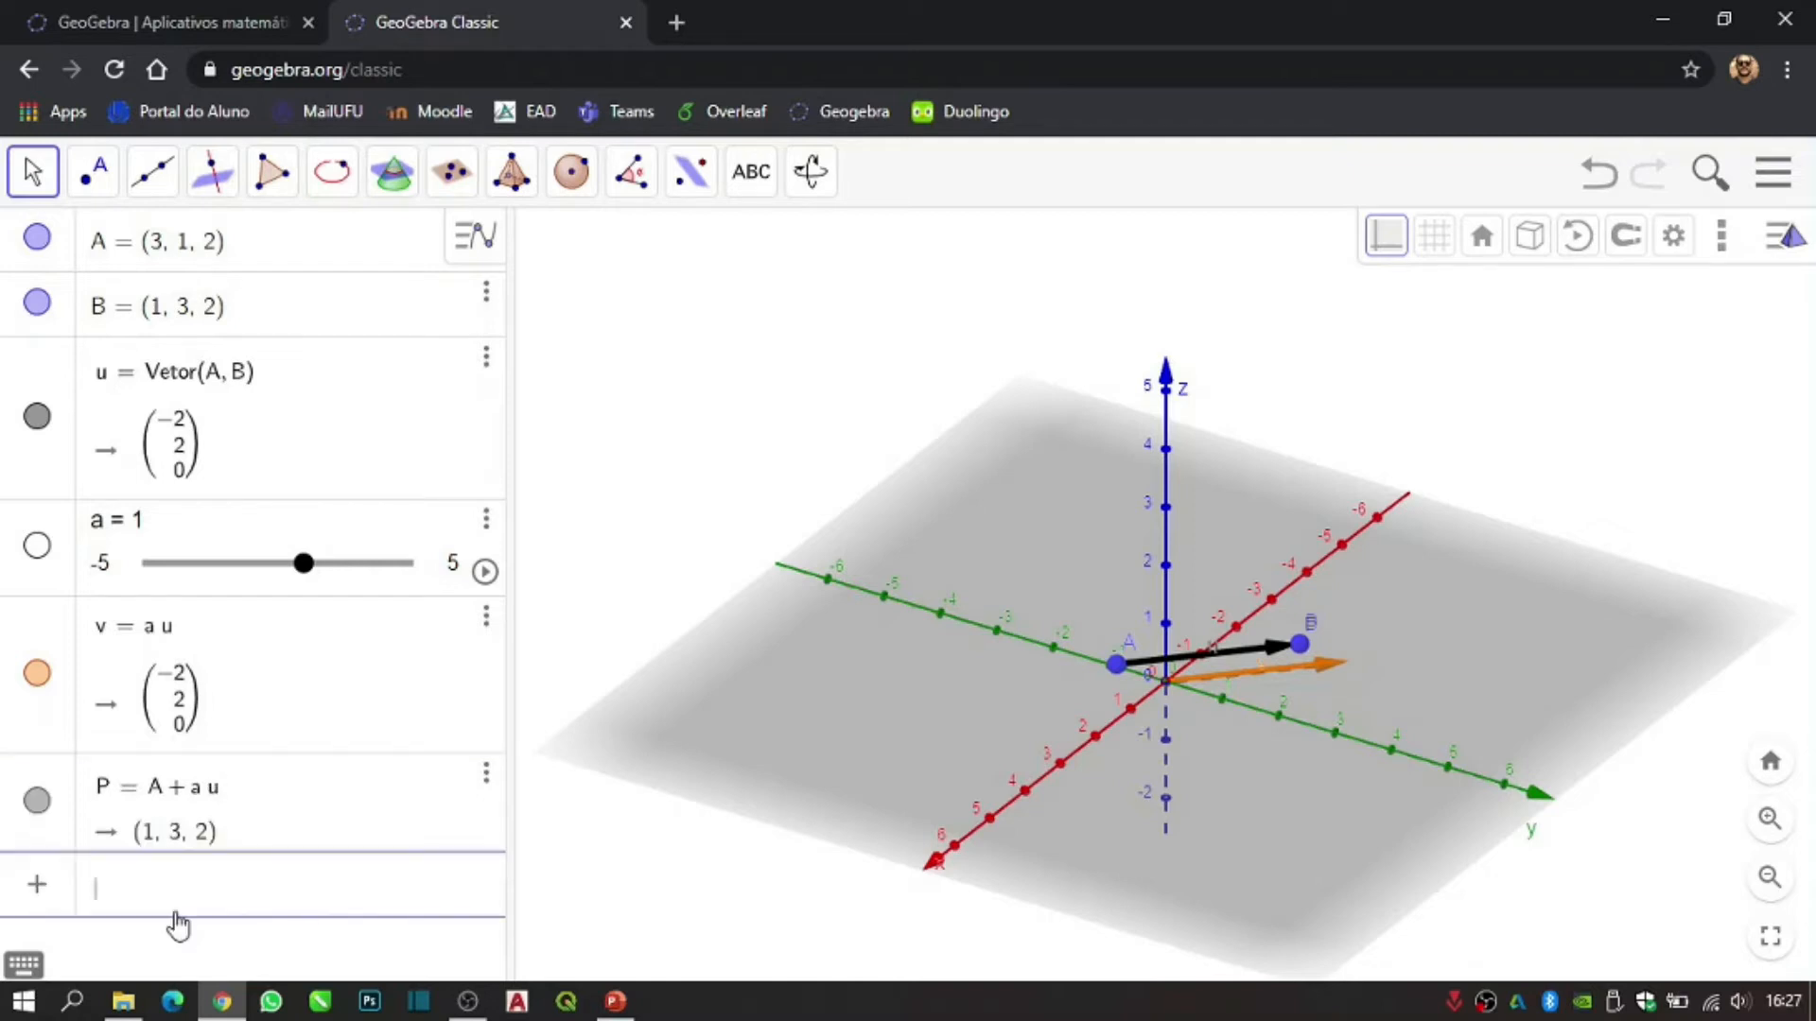
- Change the colour of point P to red in its object settings
right_click(33, 815)
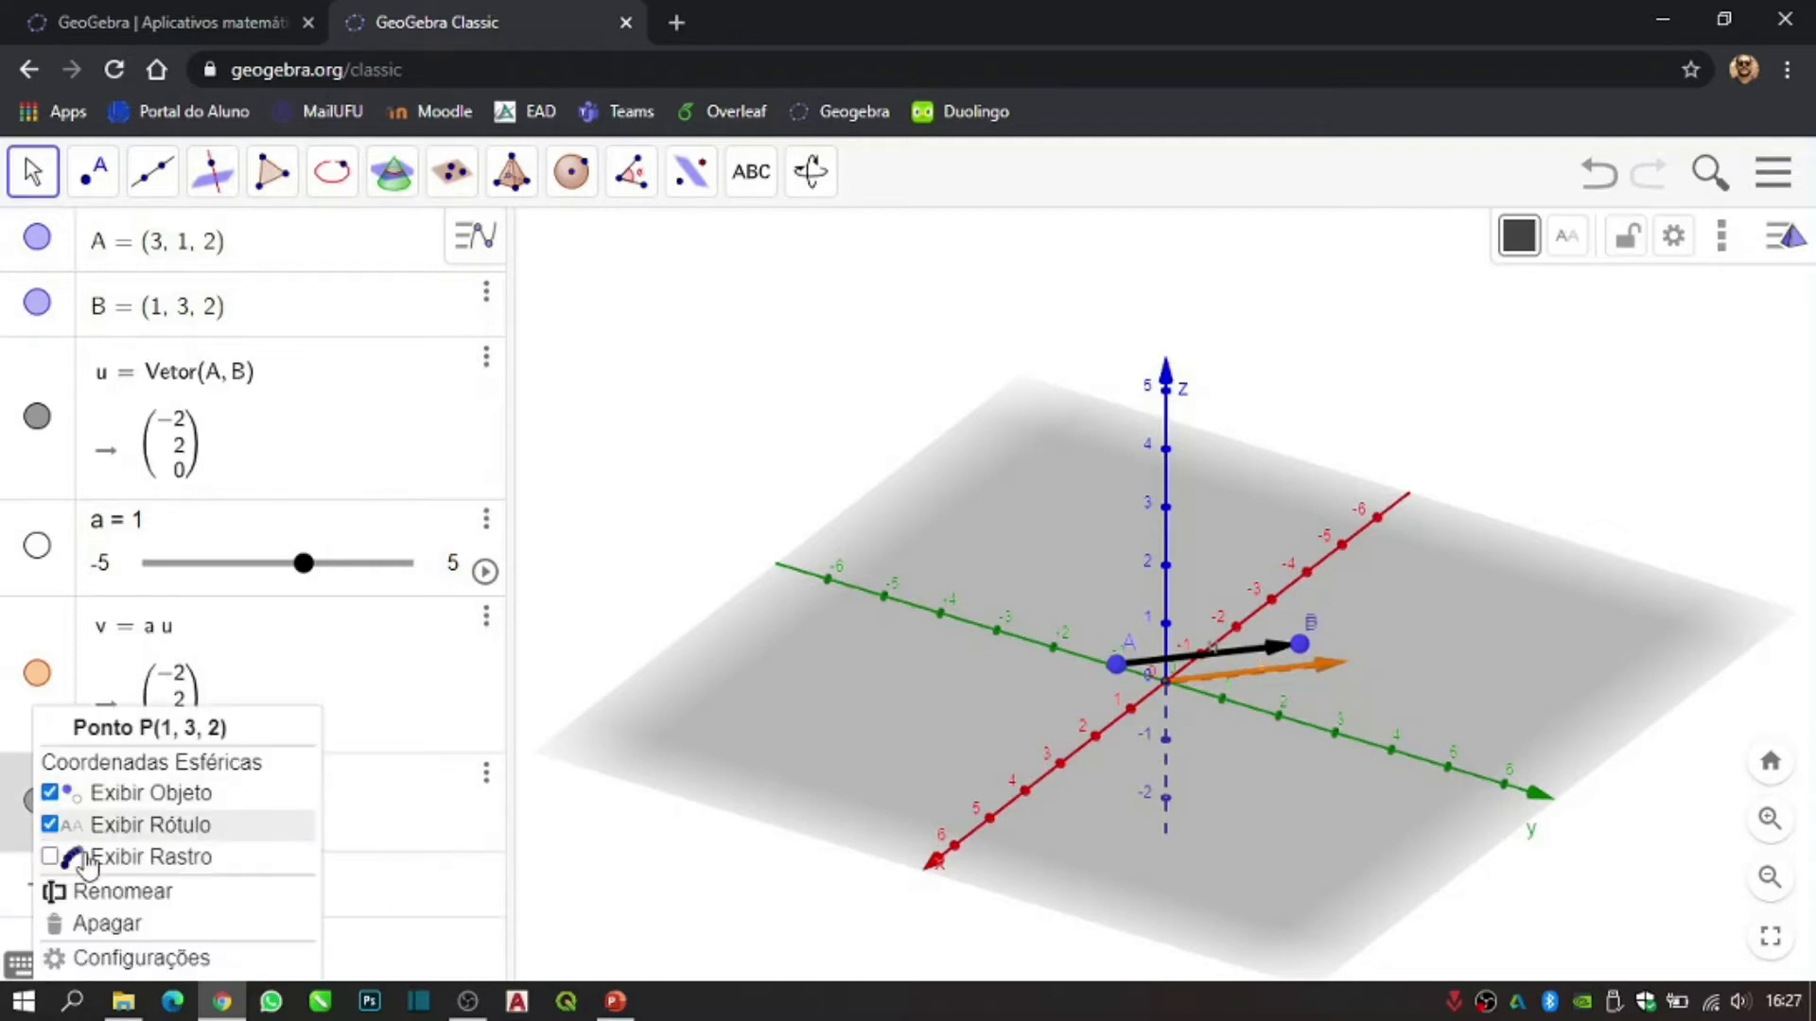
left_click(95, 957)
left_click(1437, 228)
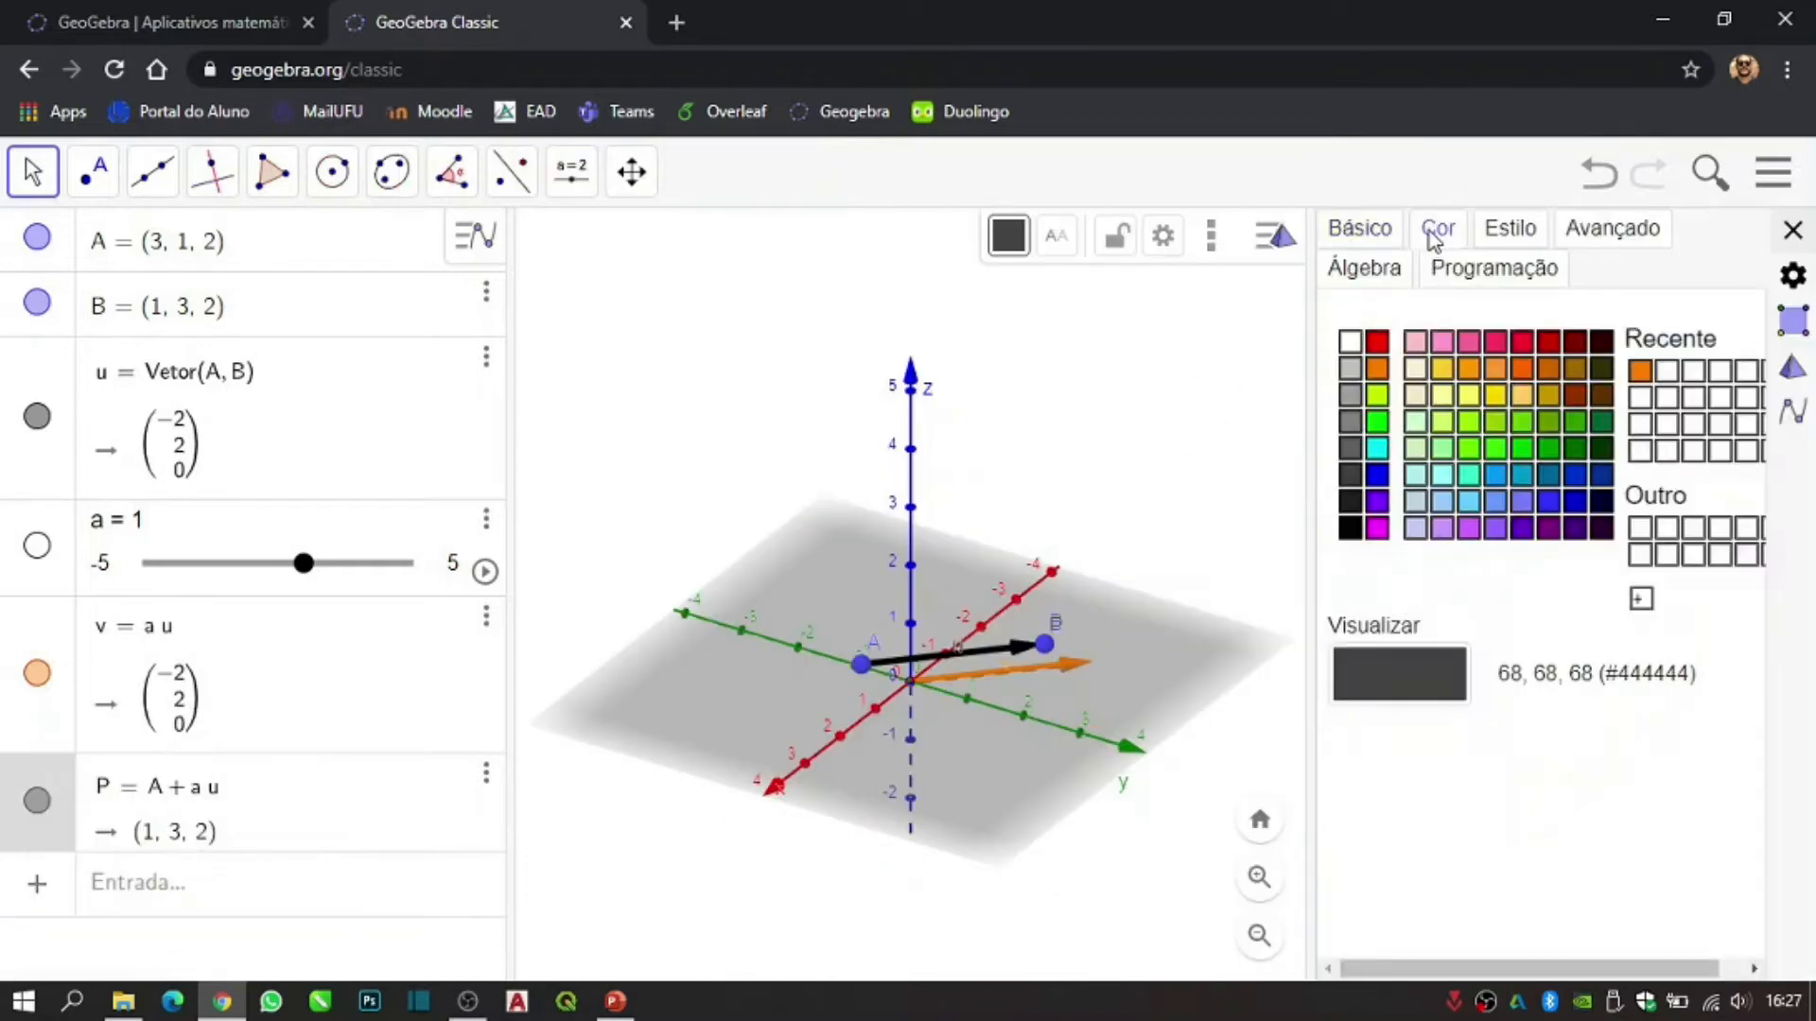
left_click(1377, 342)
left_click(1792, 230)
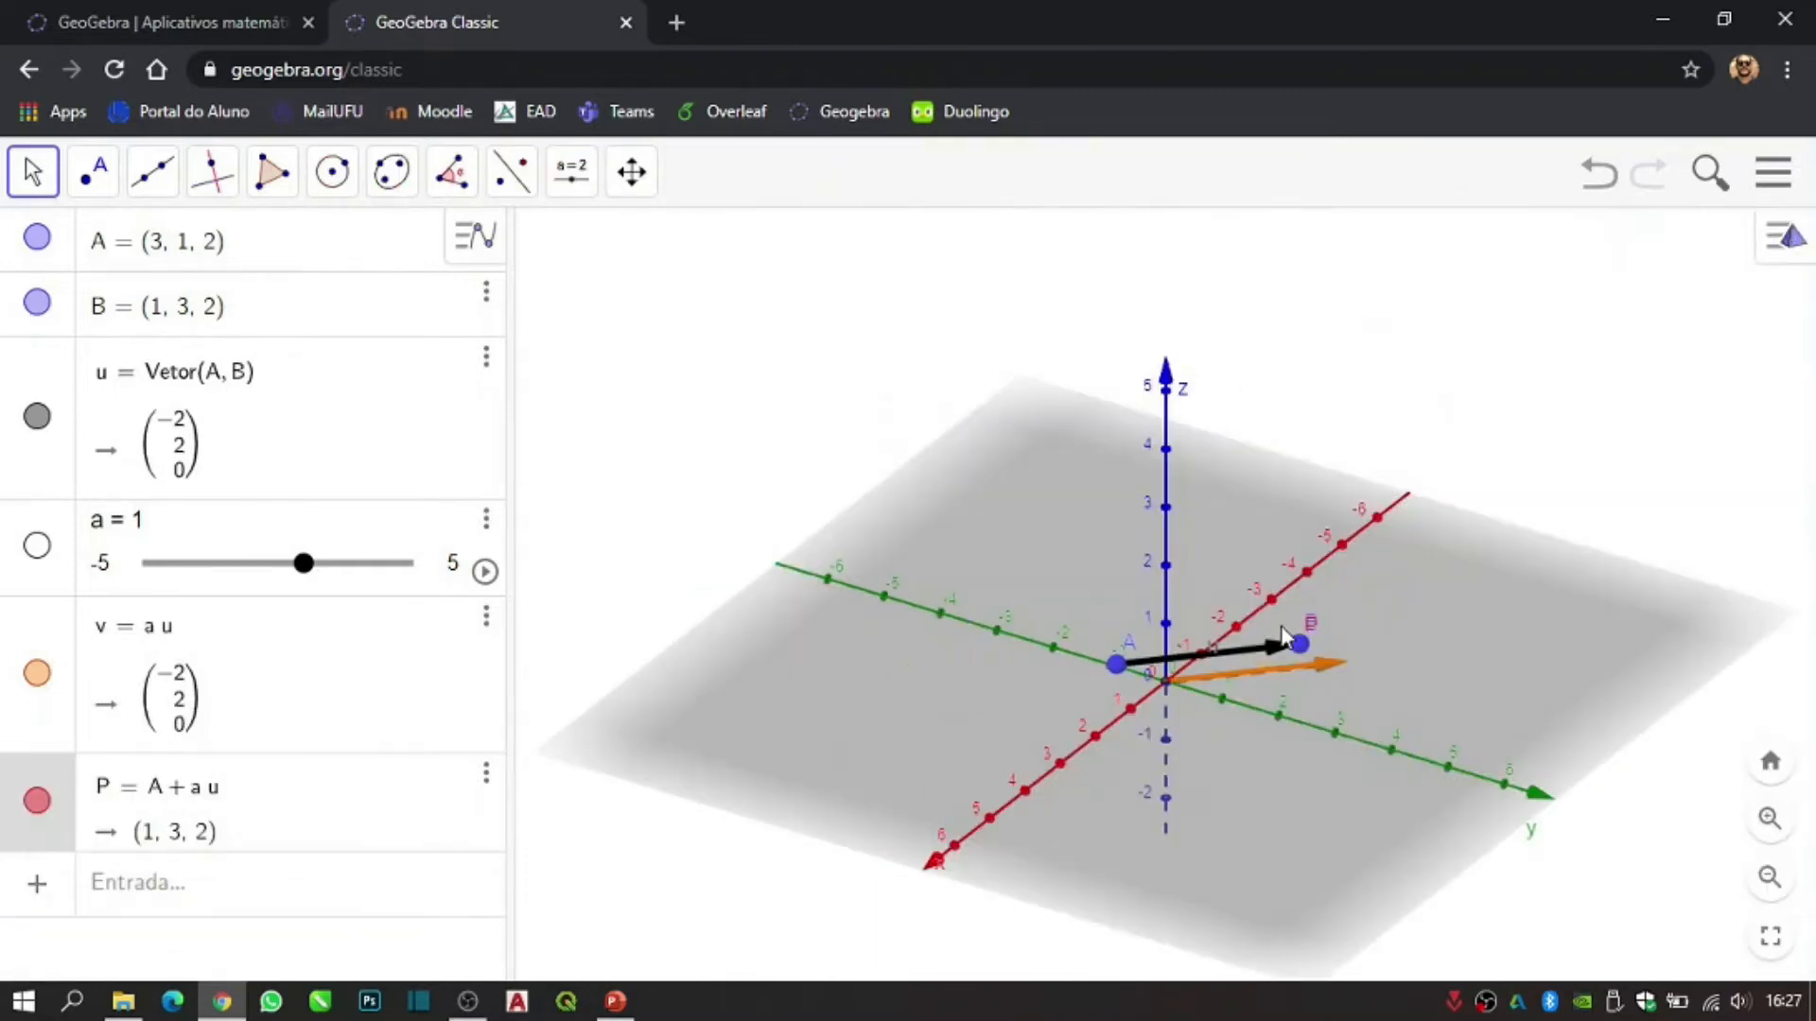
- Hide point B in the 3D view and clear the selection
left_click(36, 304)
left_click(776, 491)
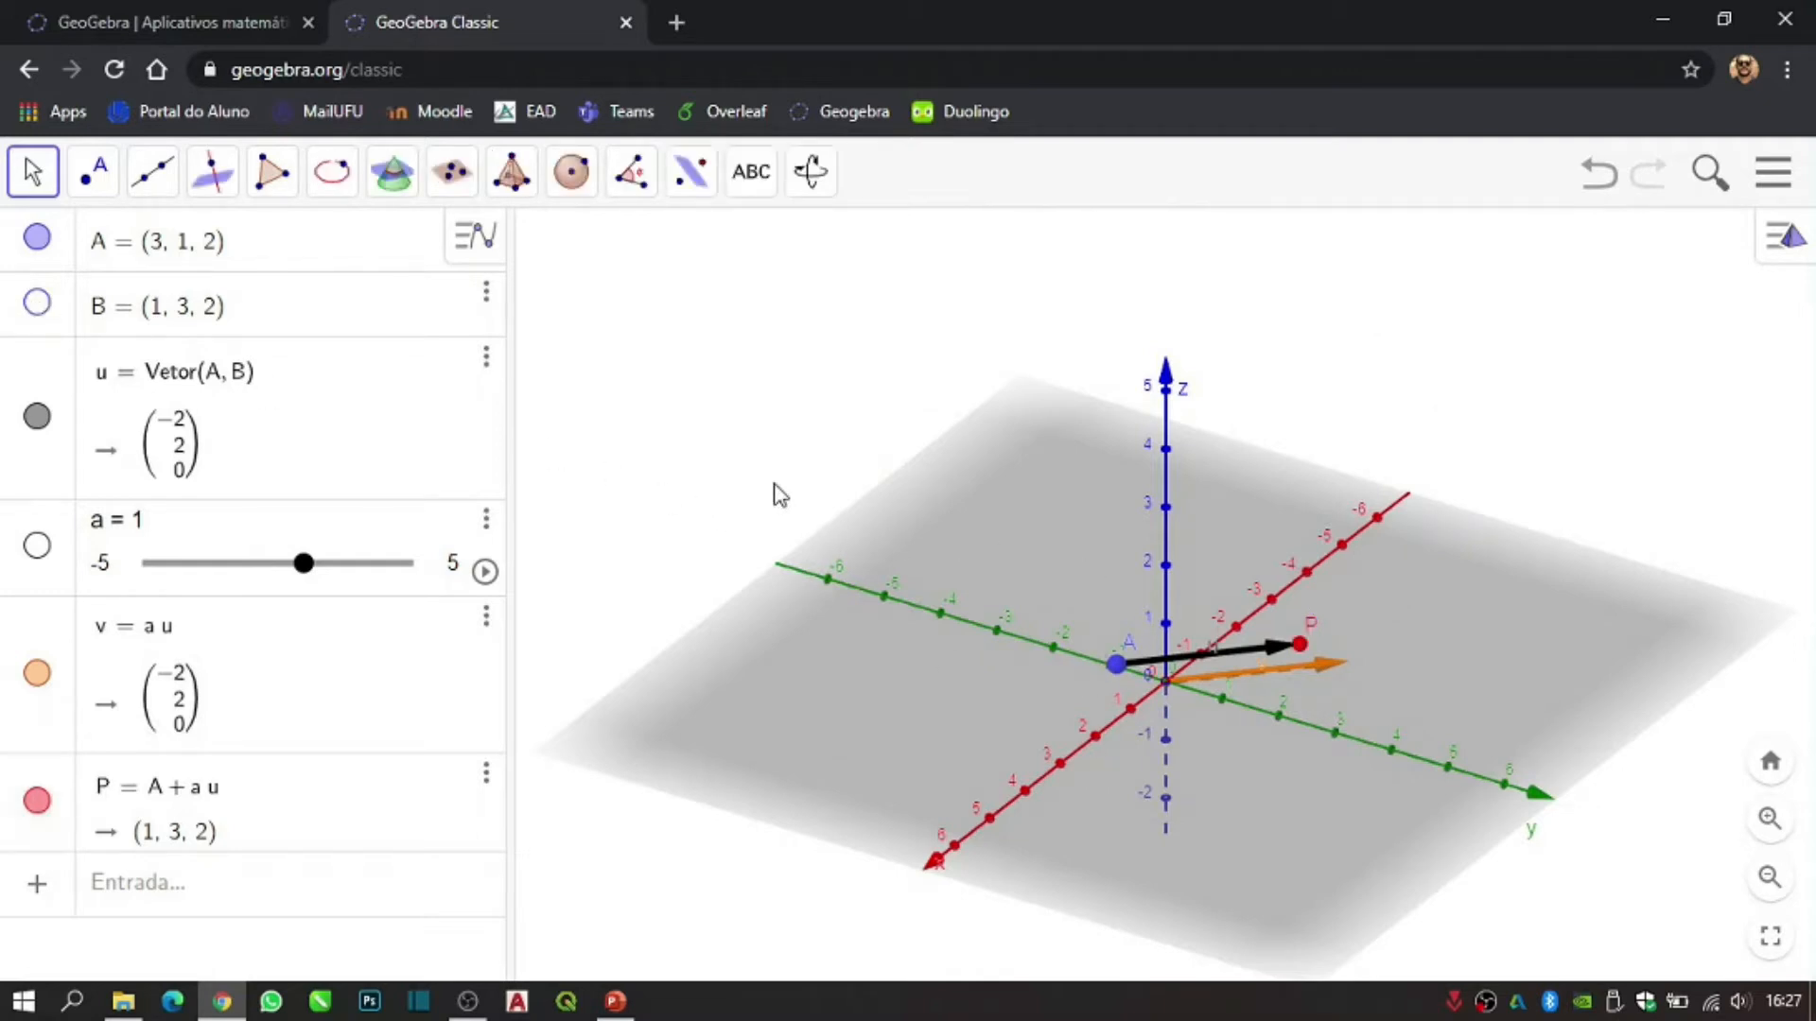
left_click_drag(1203, 767, 1162, 744)
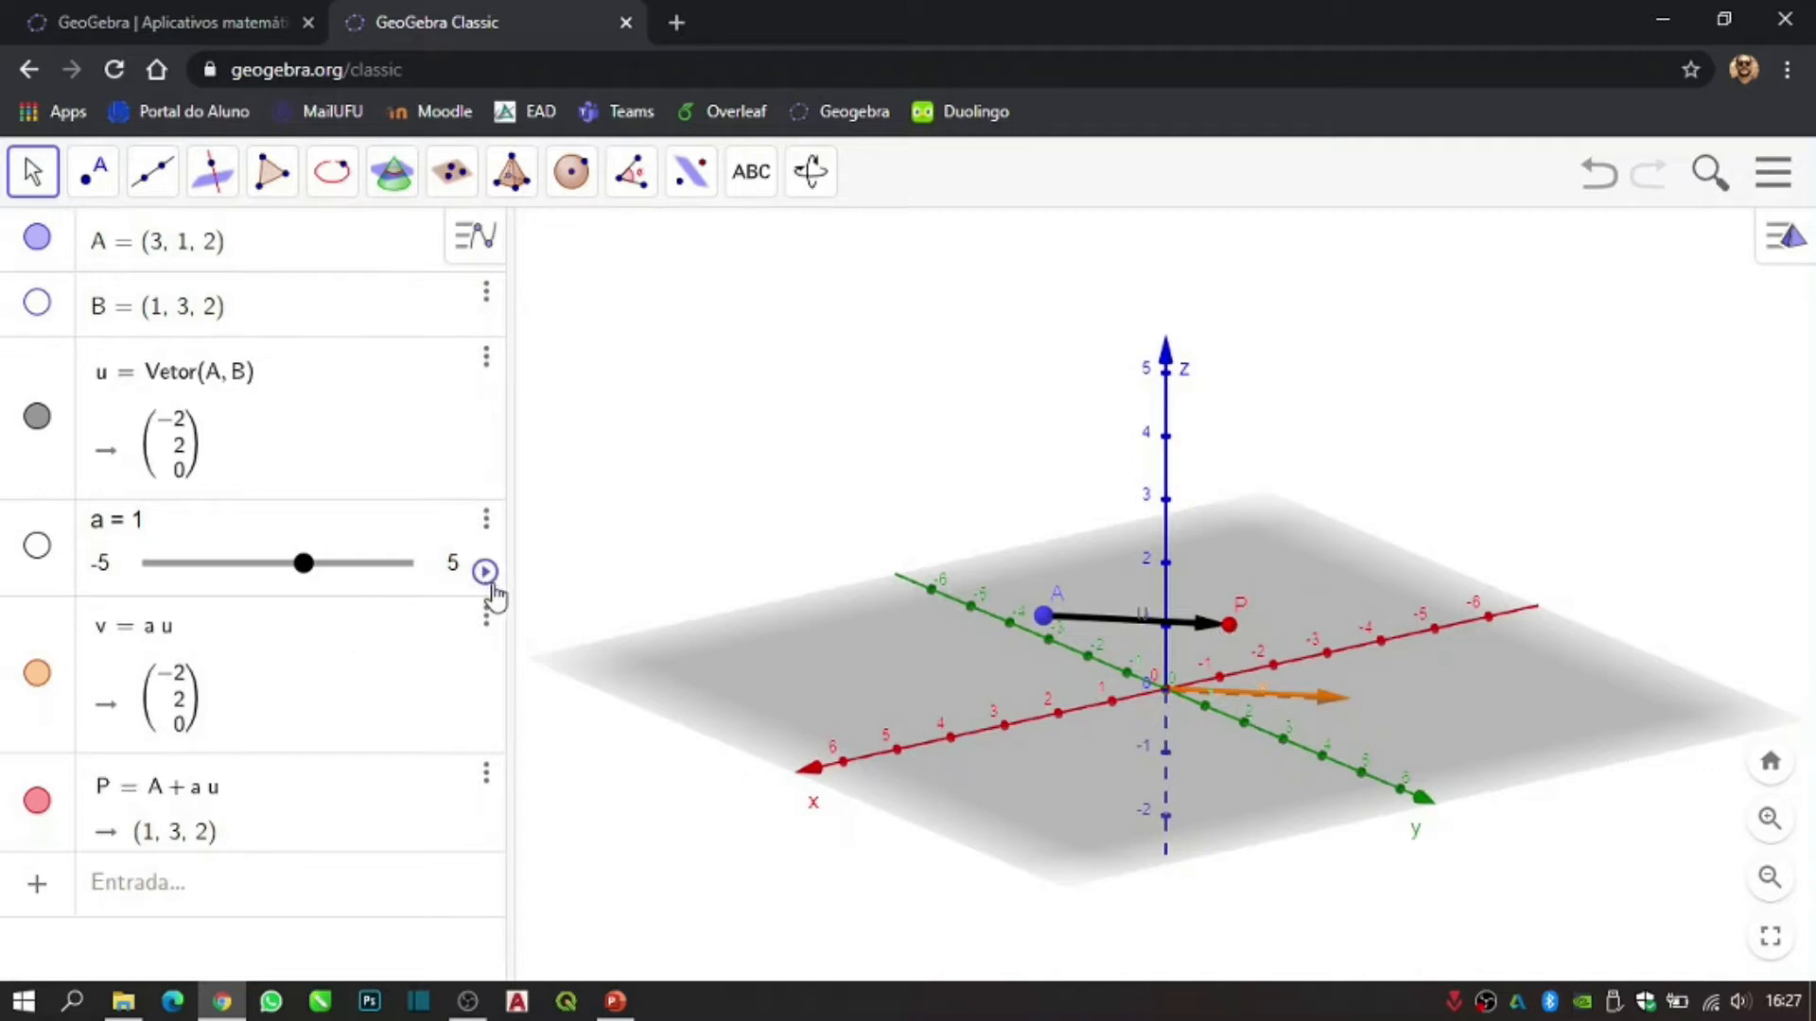
- Set the range of slider a from -3 to 3
left_click(107, 572)
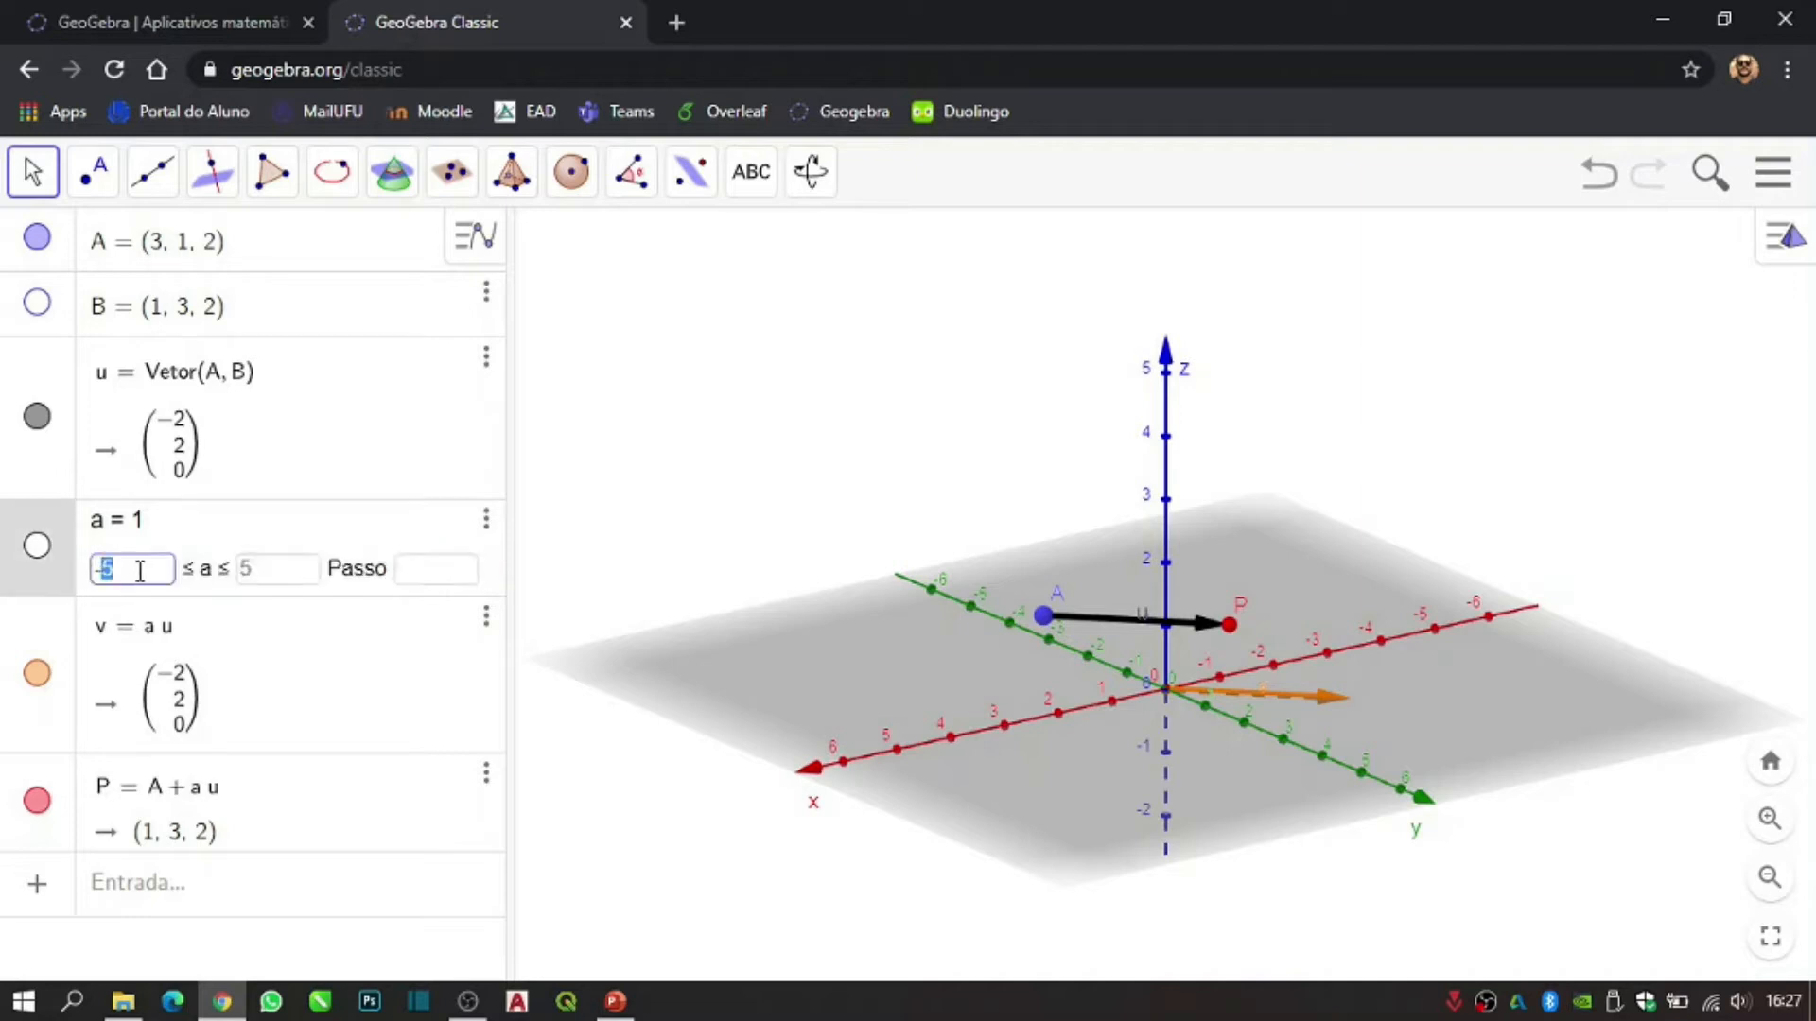
type("3")
key("Tab")
type("3")
key("Return")
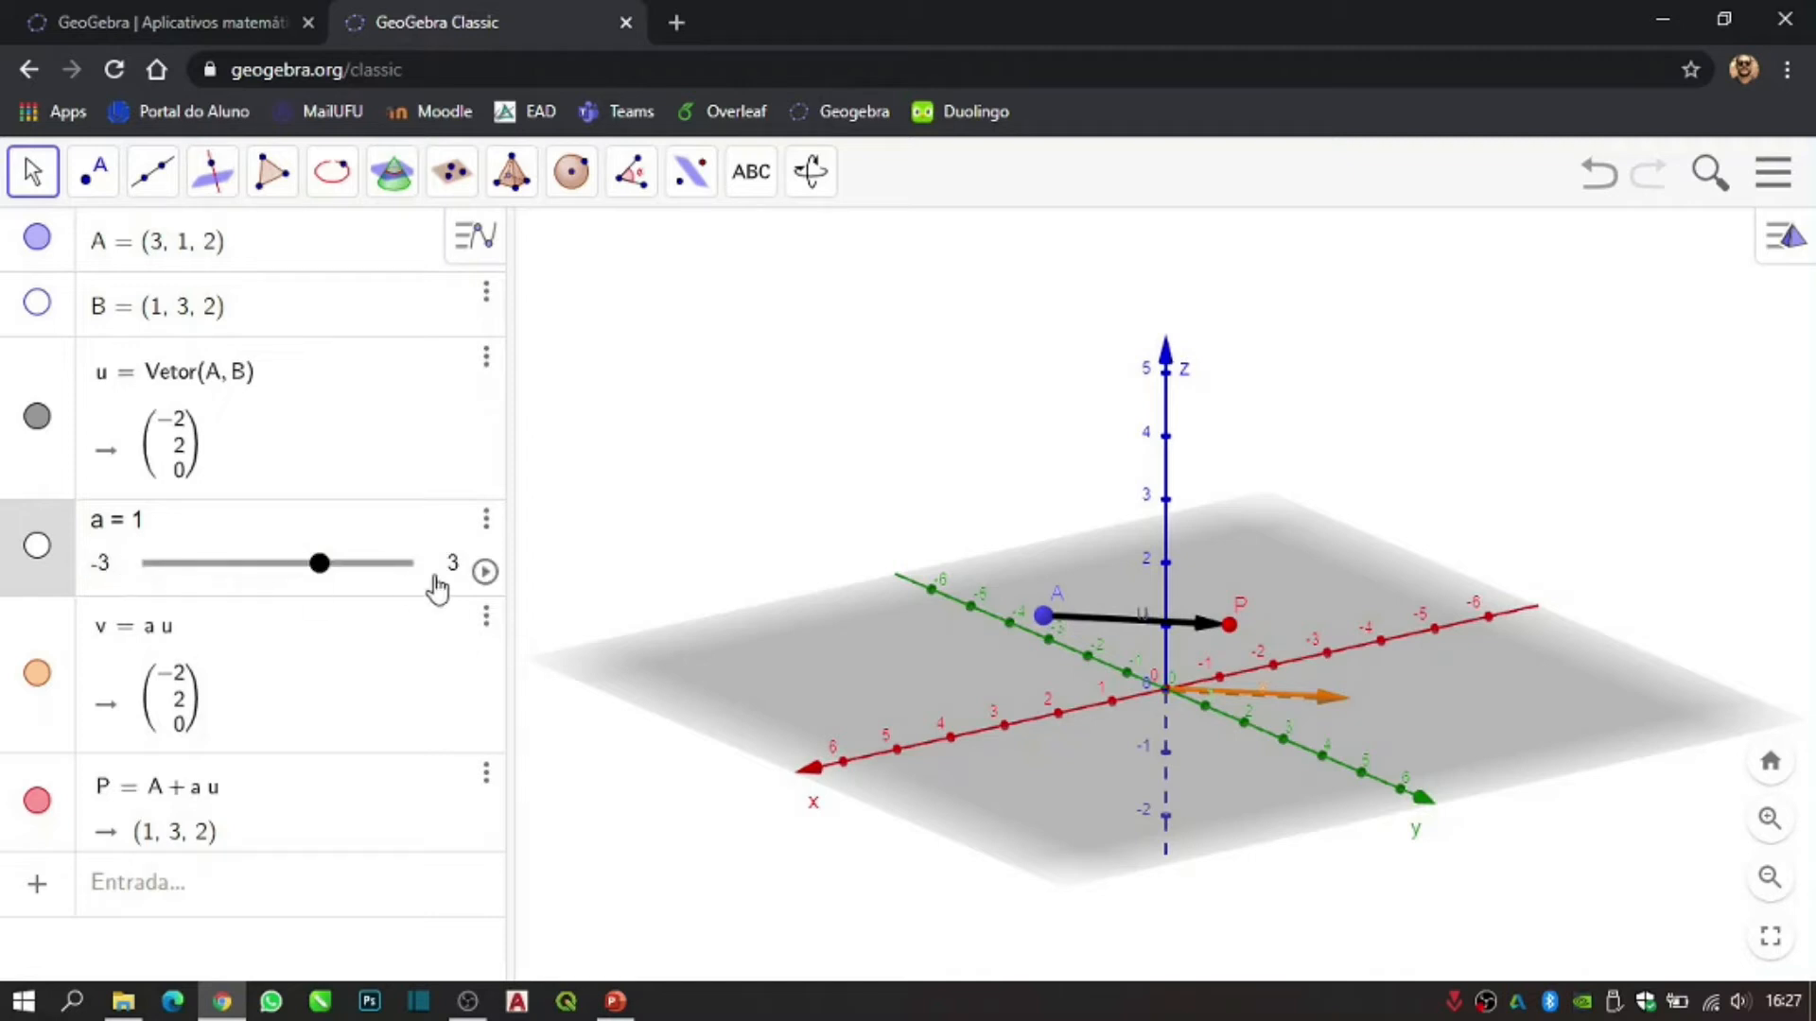
- Animate slider a to watch vector v and point P move, and stop the animation
left_click(484, 573)
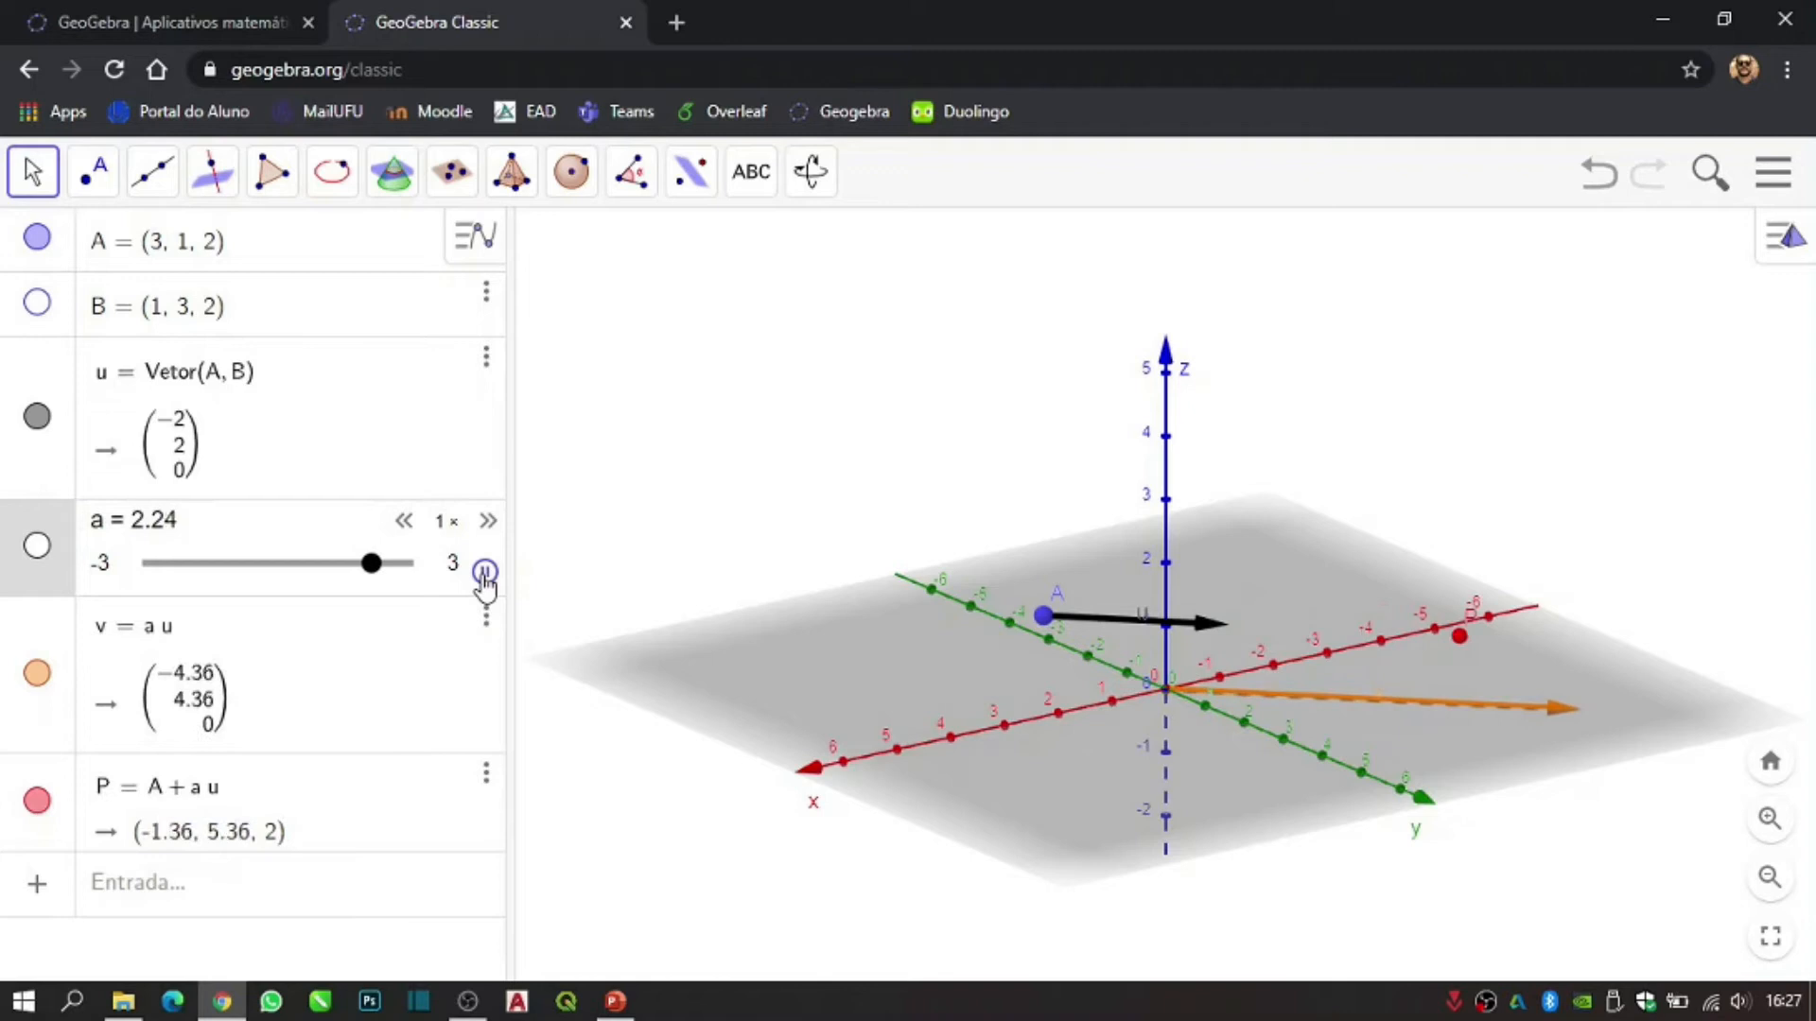
left_click_drag(1023, 769, 1062, 772)
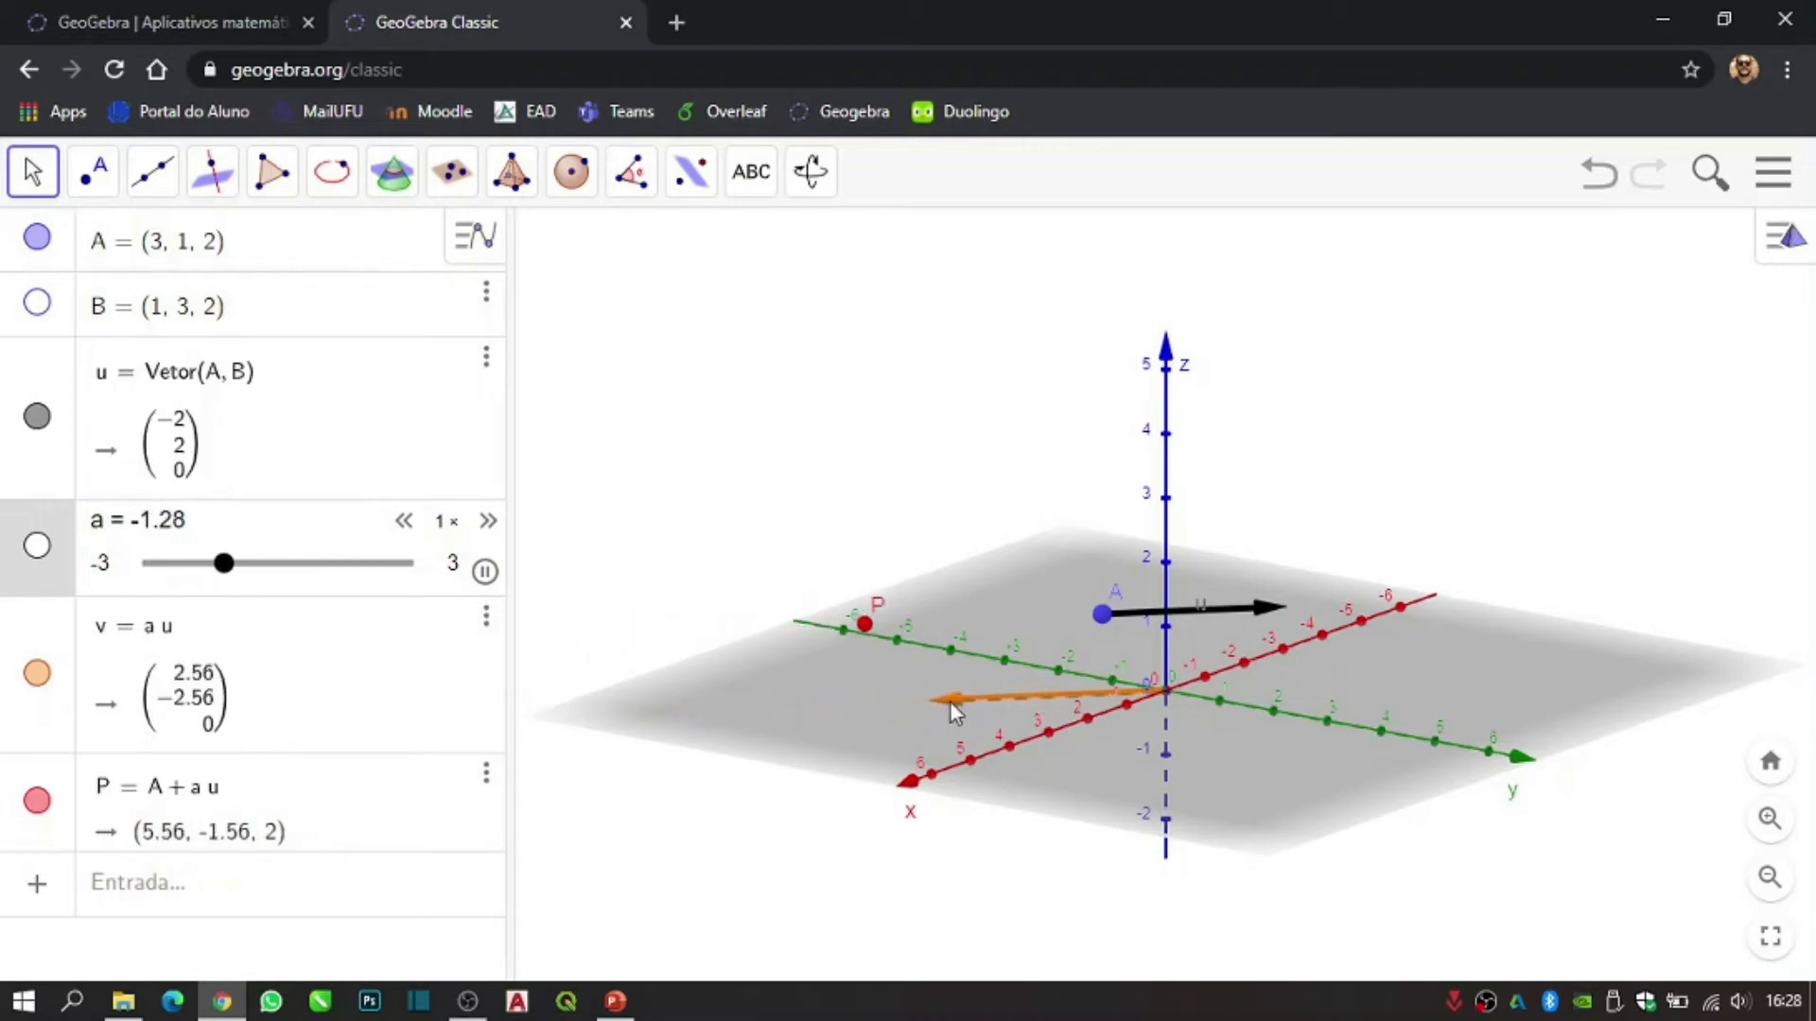
left_click(485, 571)
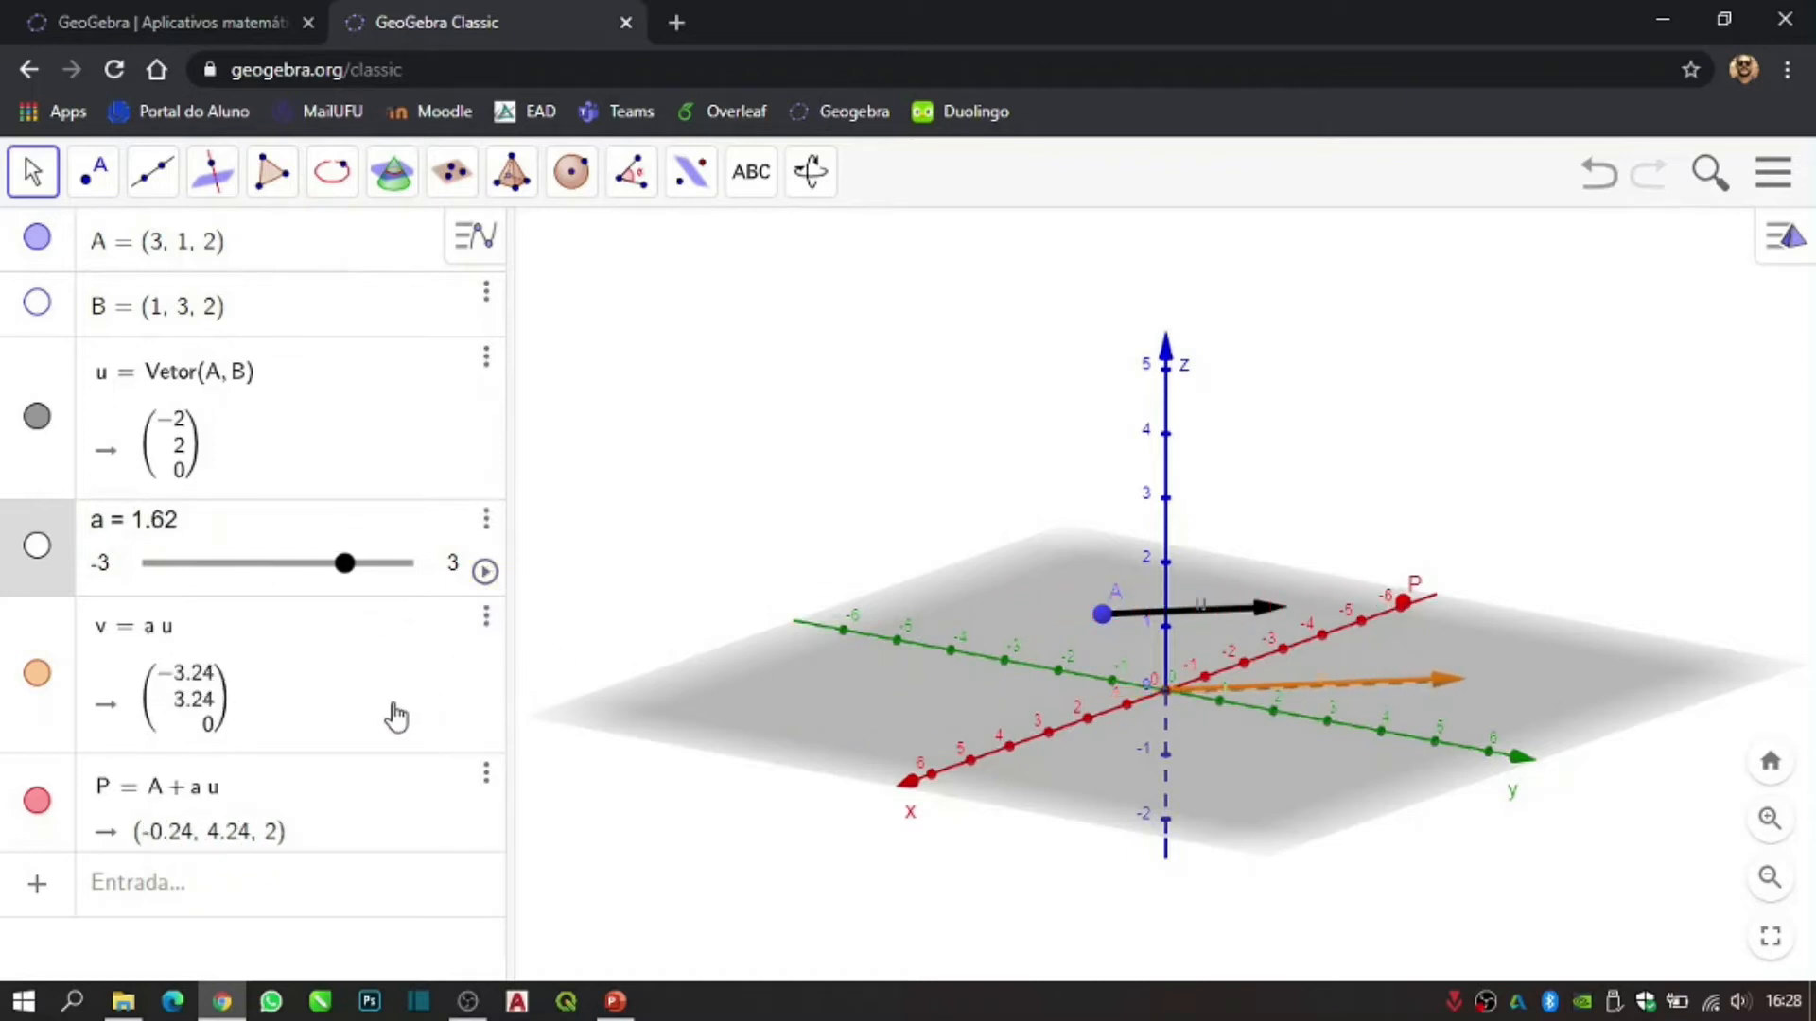
- Turn on the trace of point P
left_click_drag(1157, 720, 1176, 764)
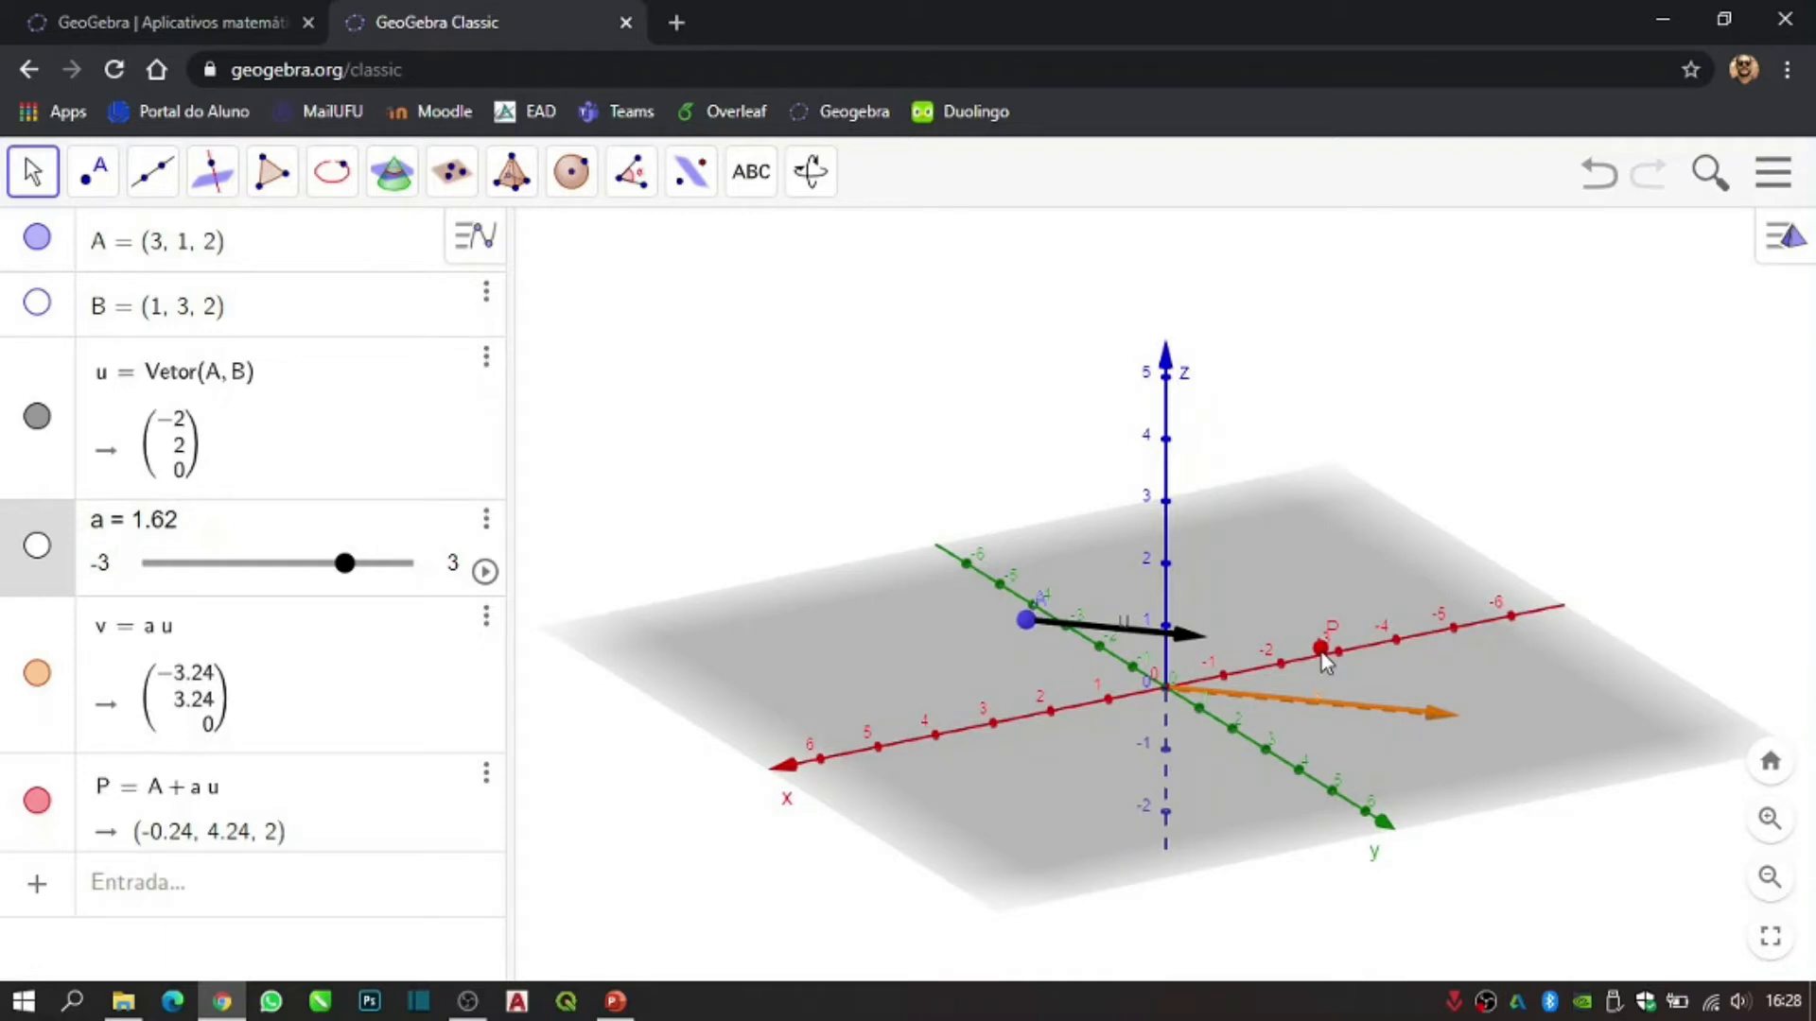
right_click(38, 811)
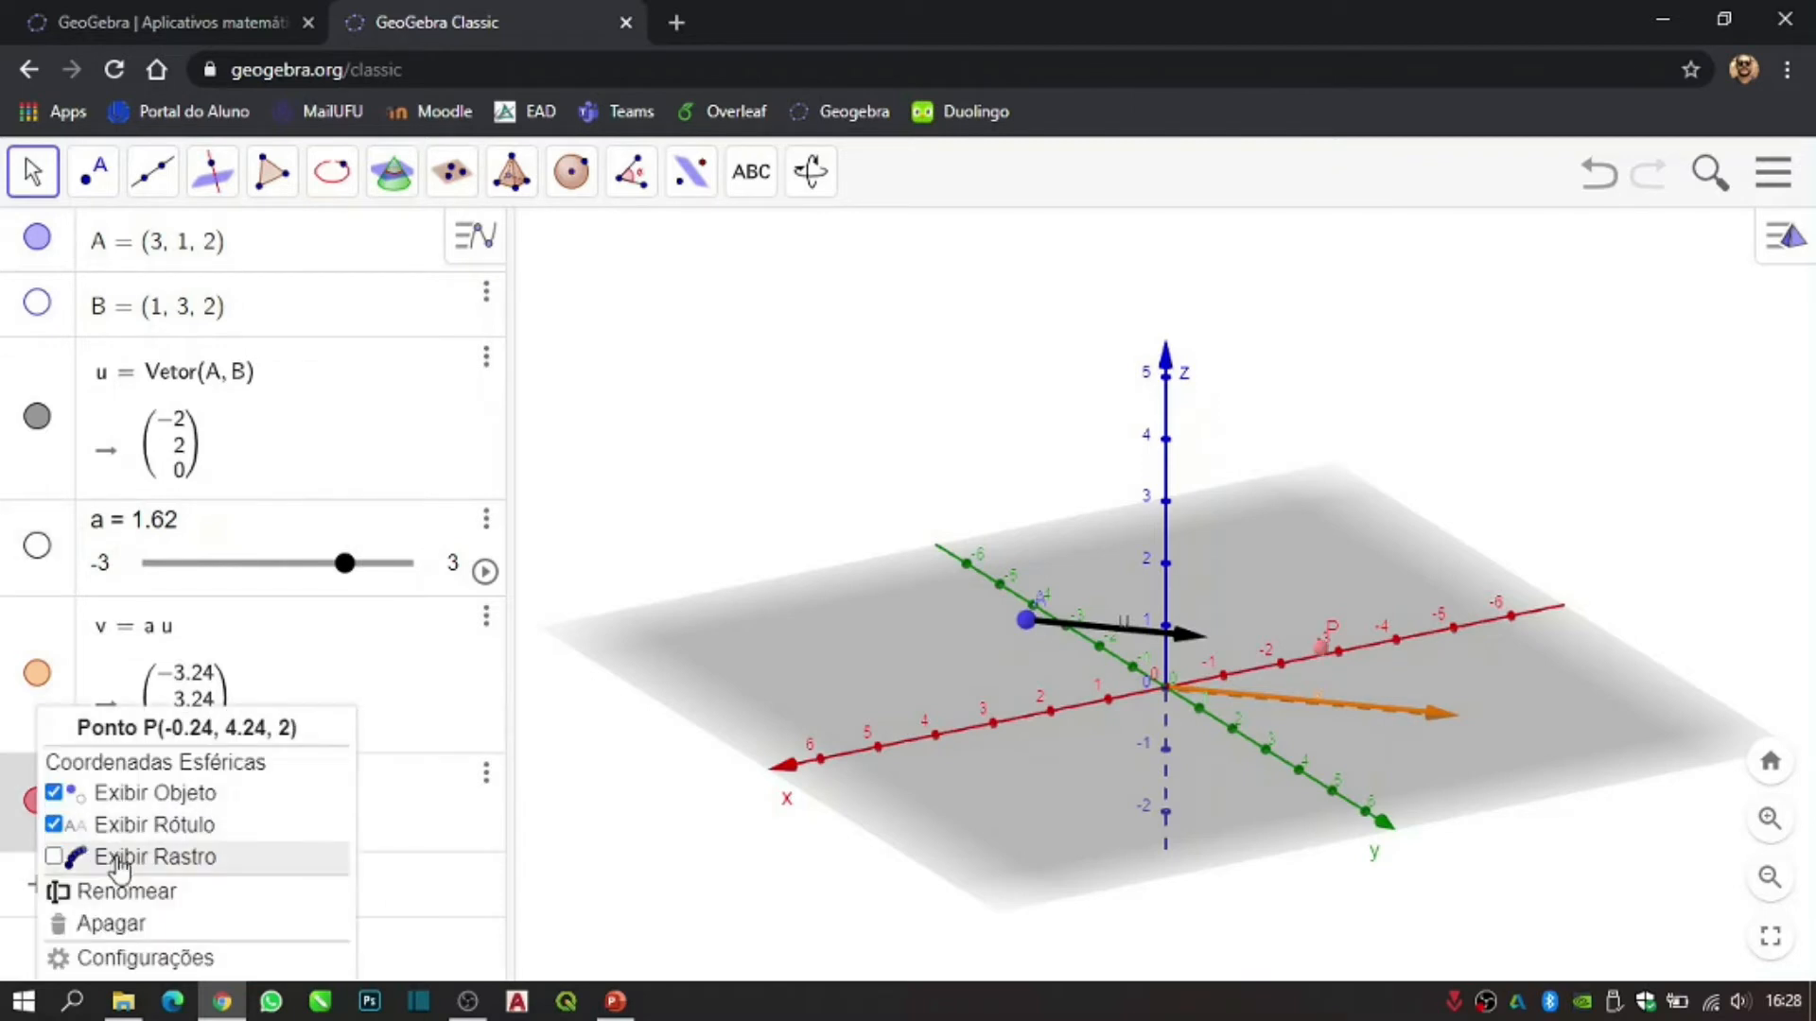
left_click(157, 857)
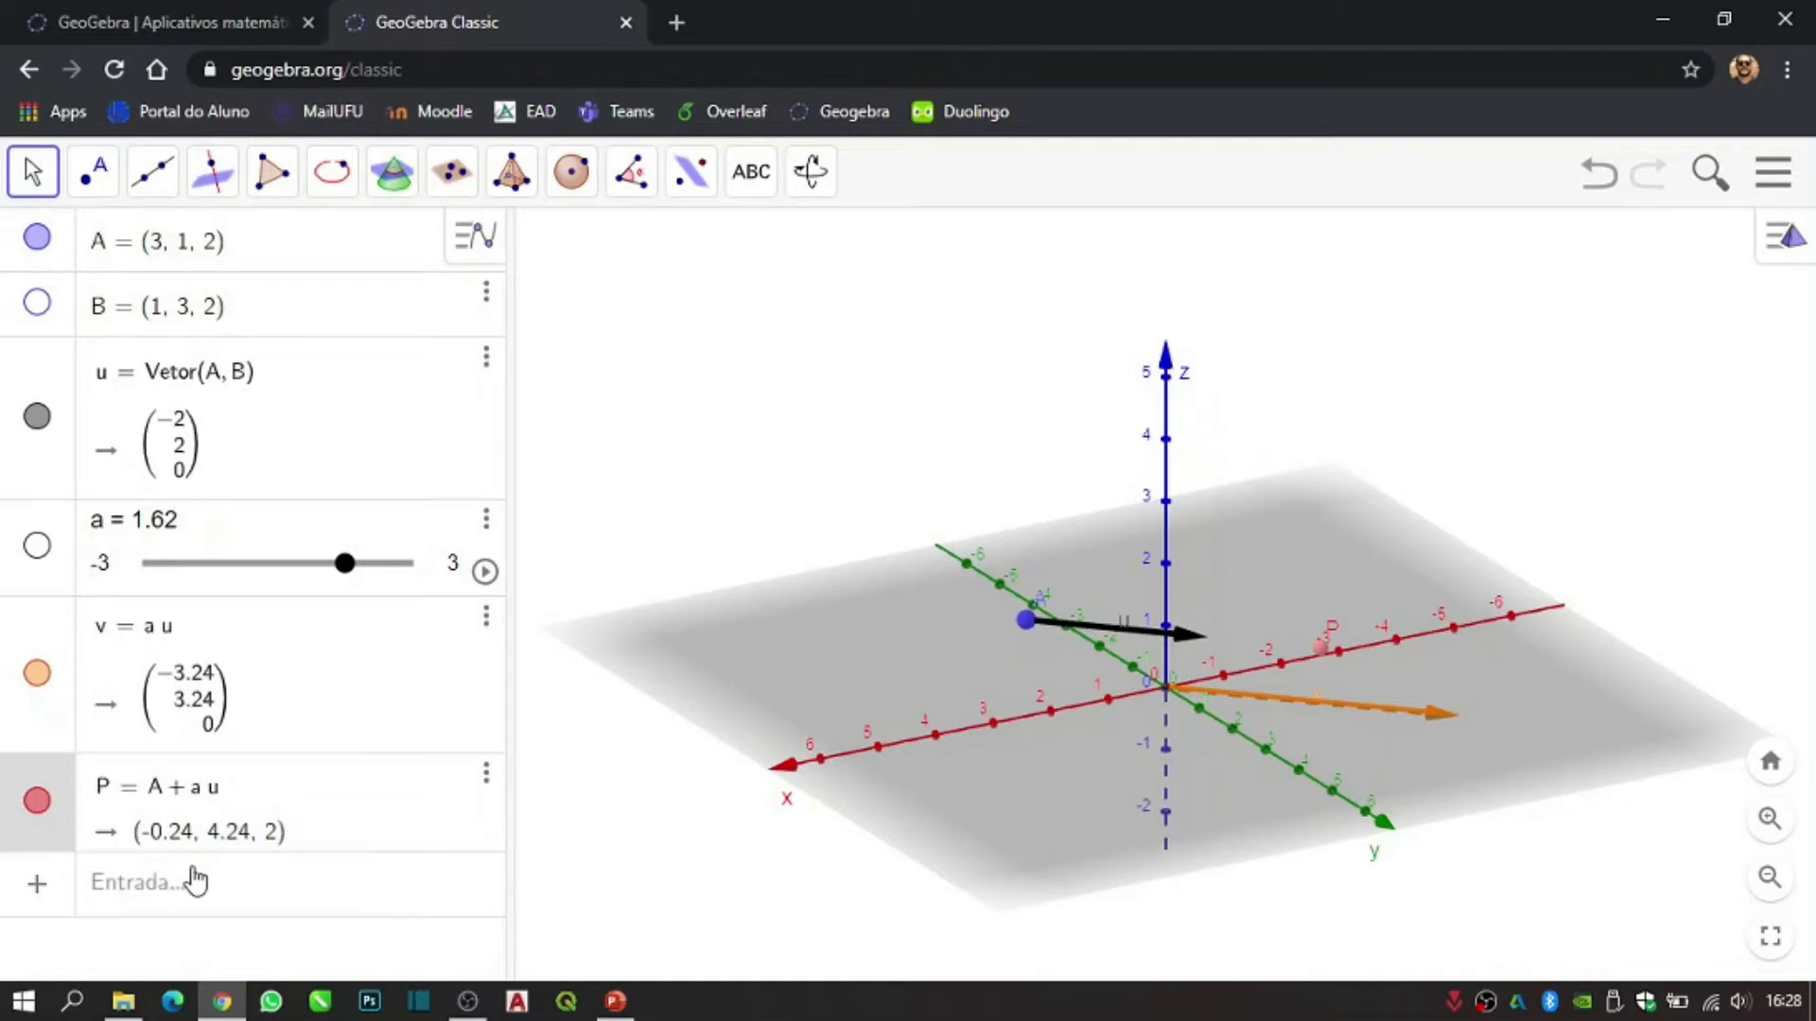
- Run the animation of slider a so point P traces its path through A, inspect it from several angles, and stop the animation
left_click(485, 573)
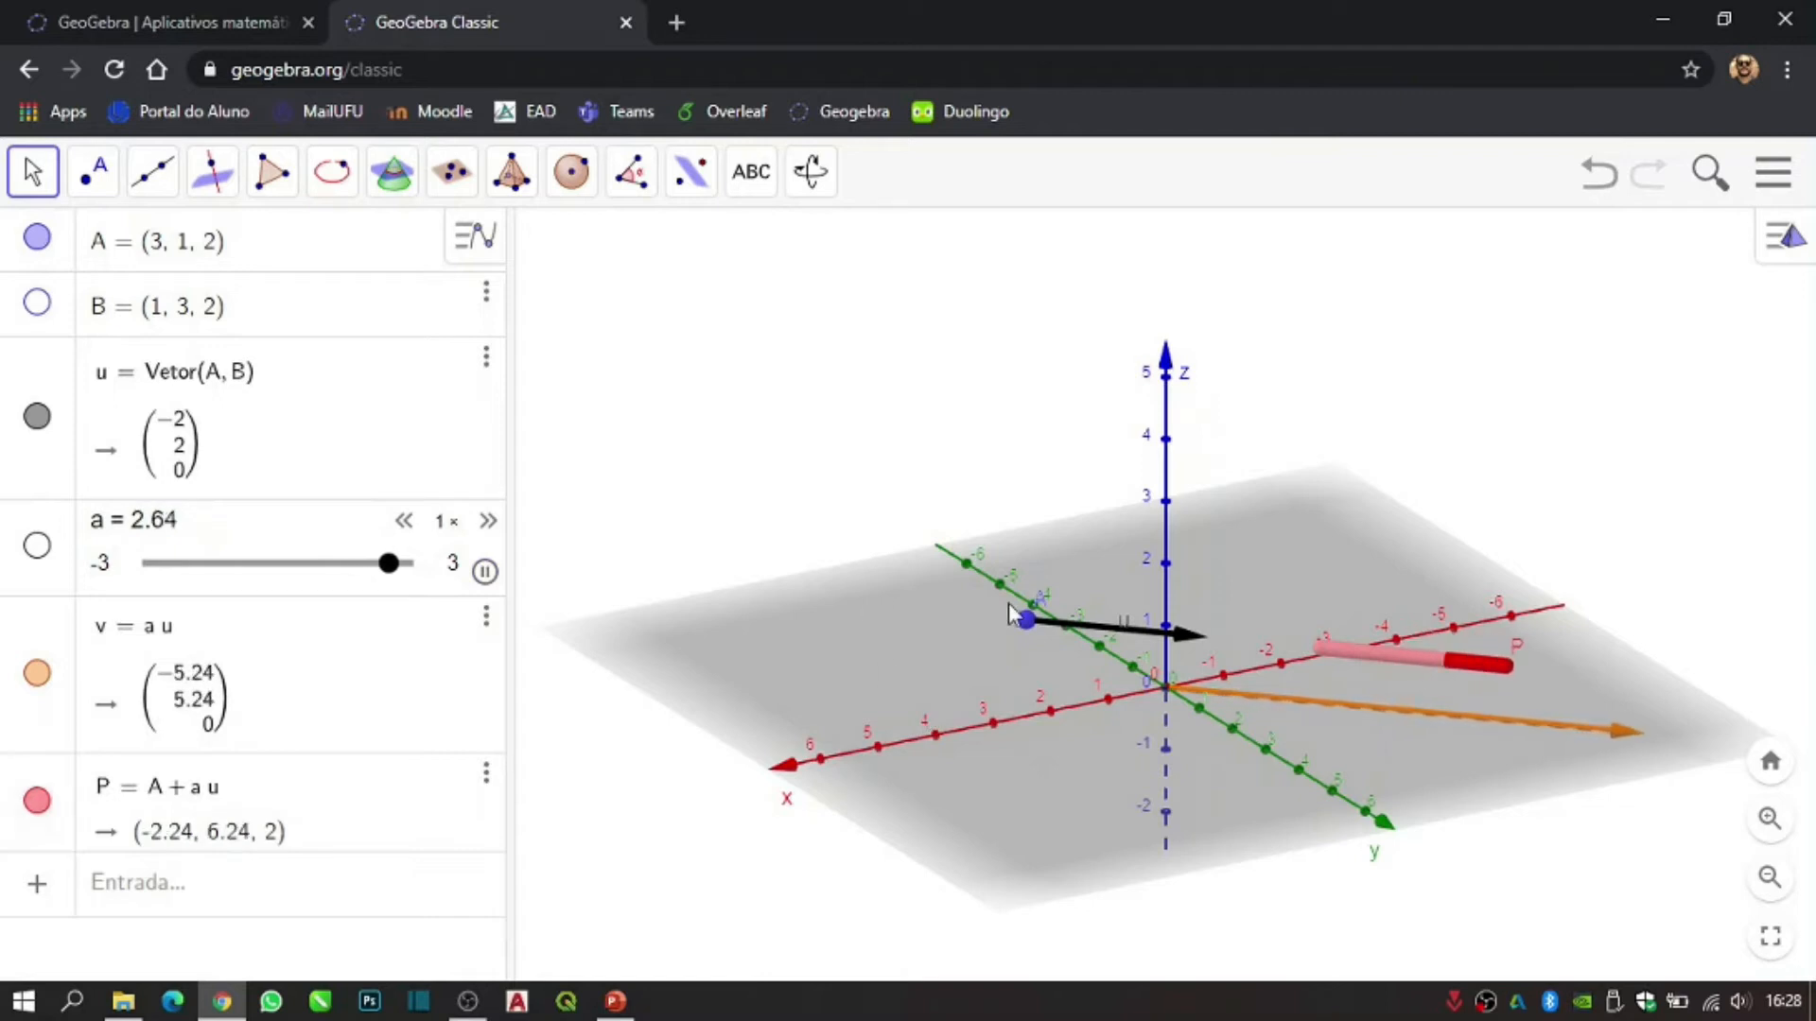
left_click_drag(1136, 751, 1171, 760)
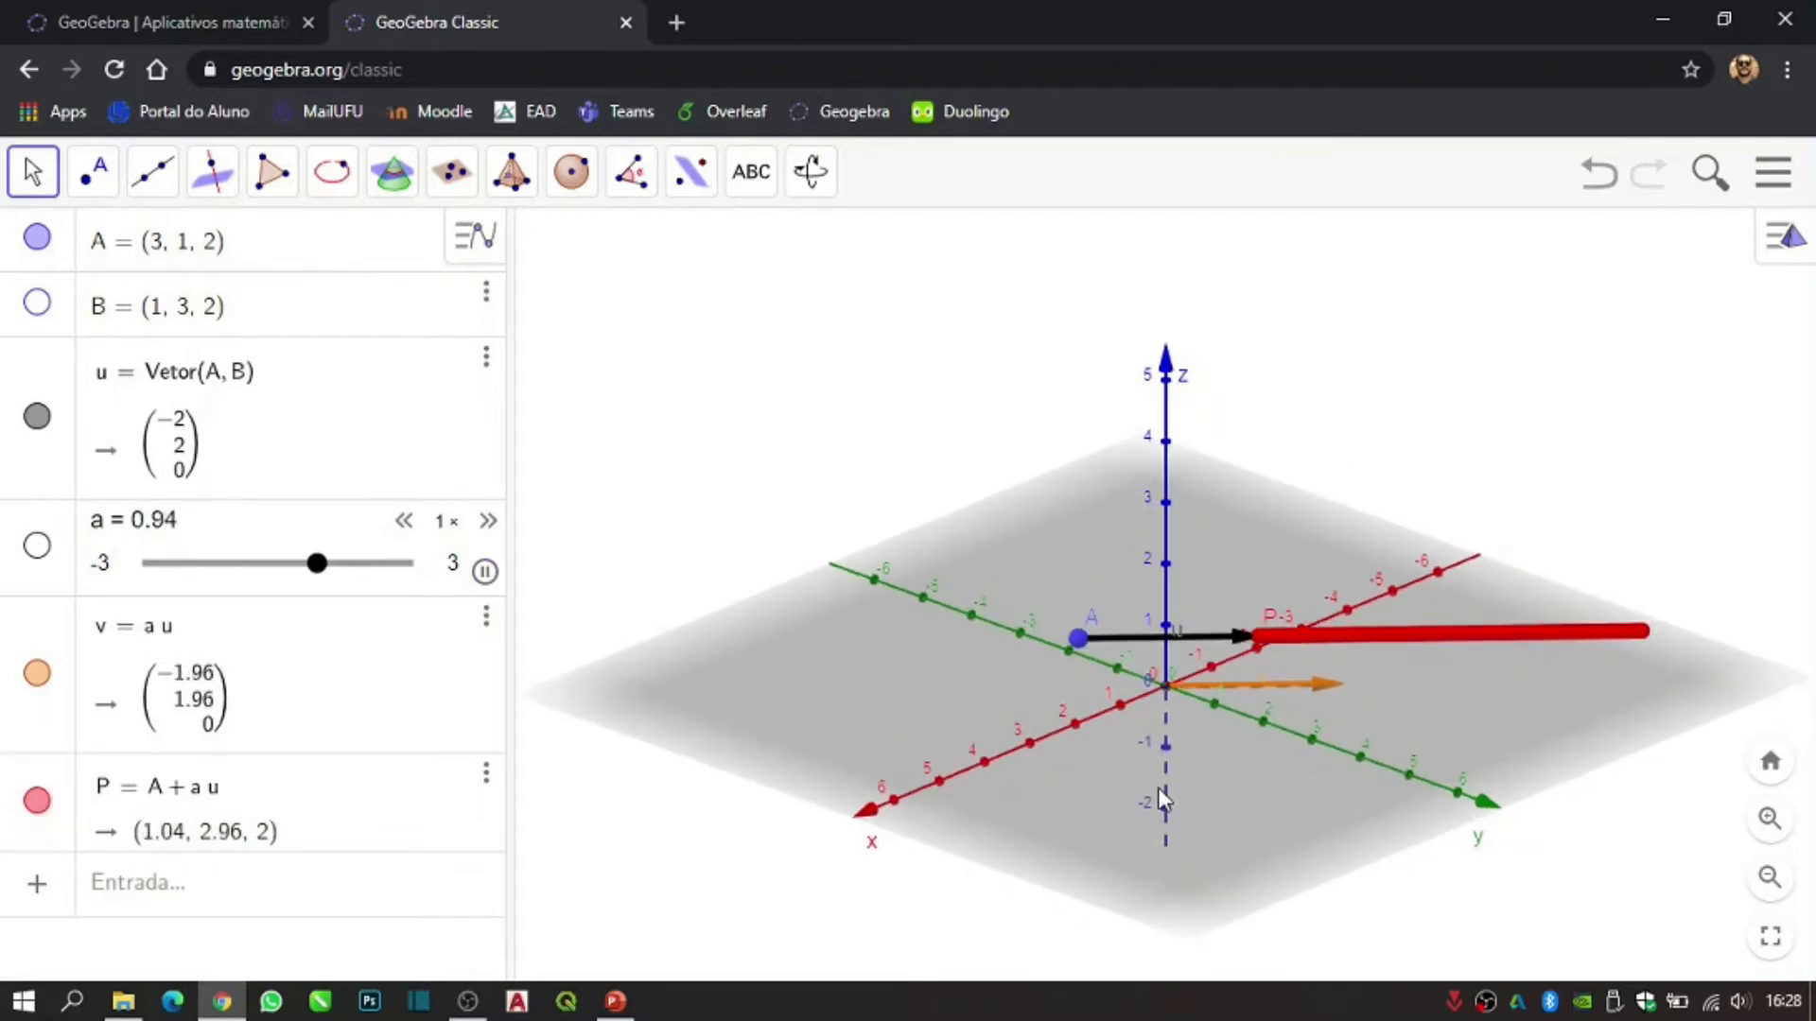
mouse_move(1154, 785)
left_mouse_down()
mouse_move(1268, 829)
mouse_move(1296, 780)
mouse_move(1173, 778)
mouse_move(1170, 761)
left_mouse_up()
left_click_drag(1271, 722, 1223, 727)
left_click_drag(1113, 748, 1152, 757)
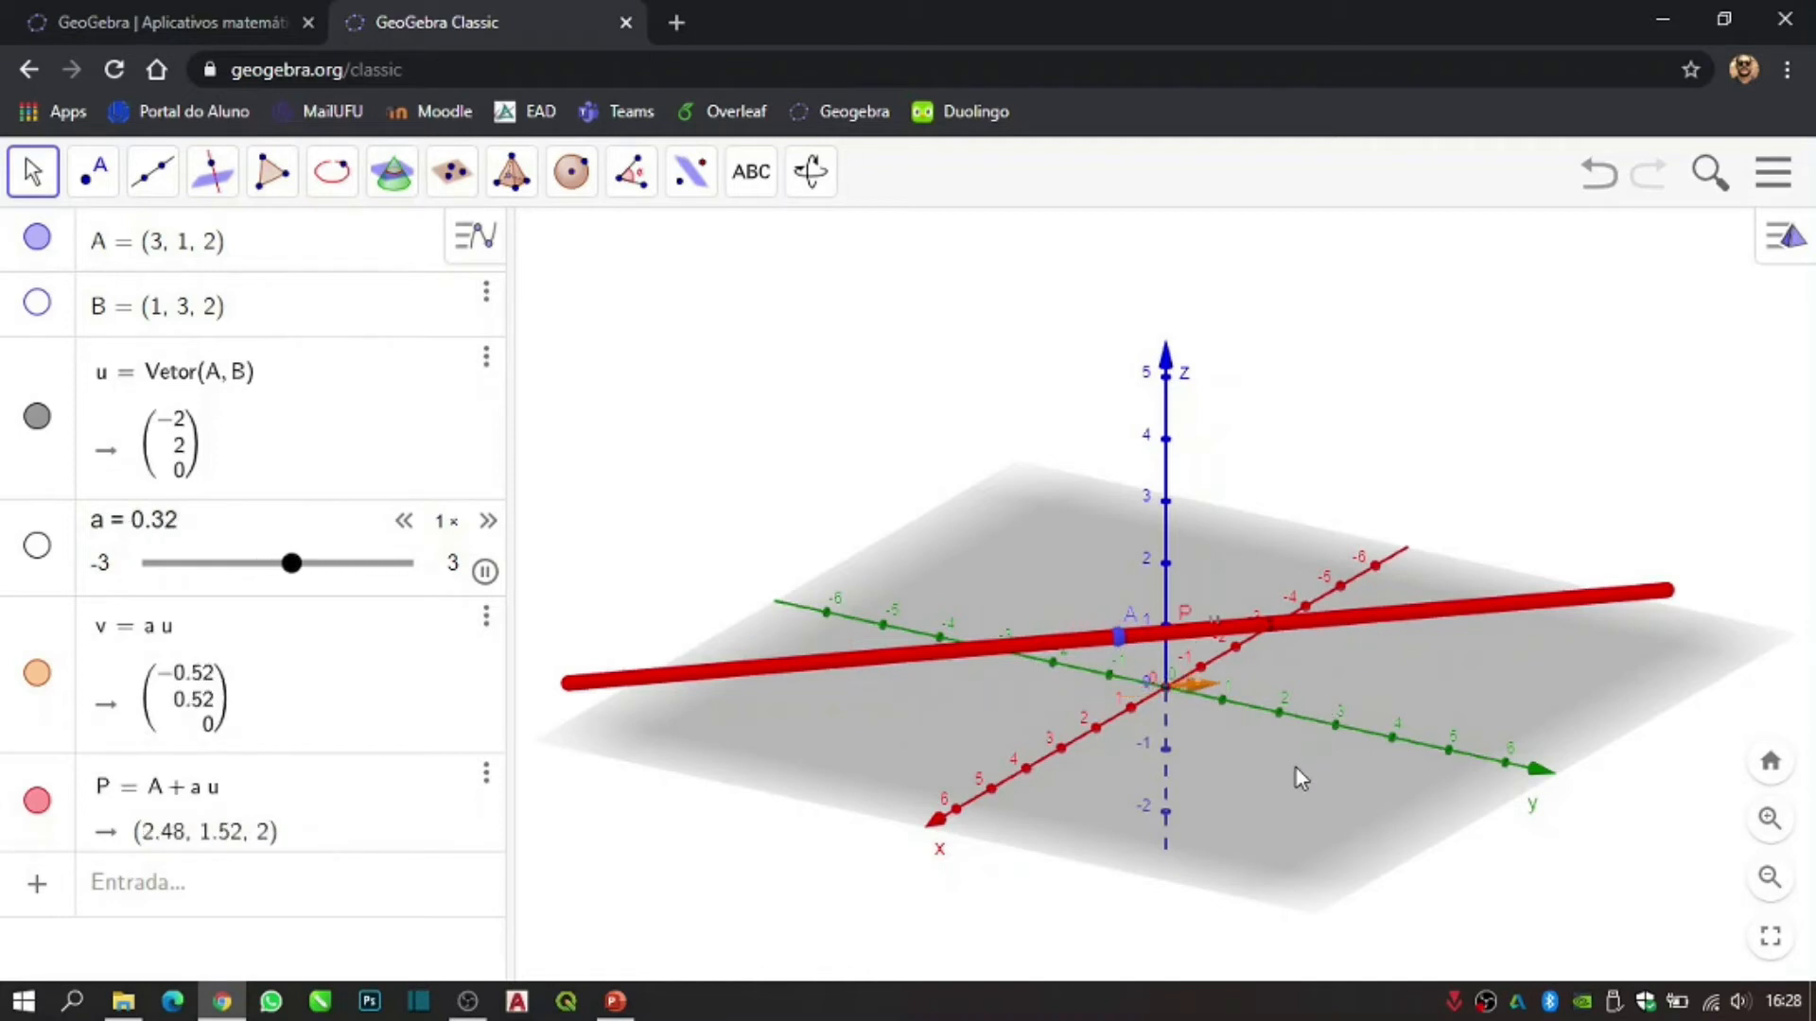
left_click_drag(1256, 791, 1305, 793)
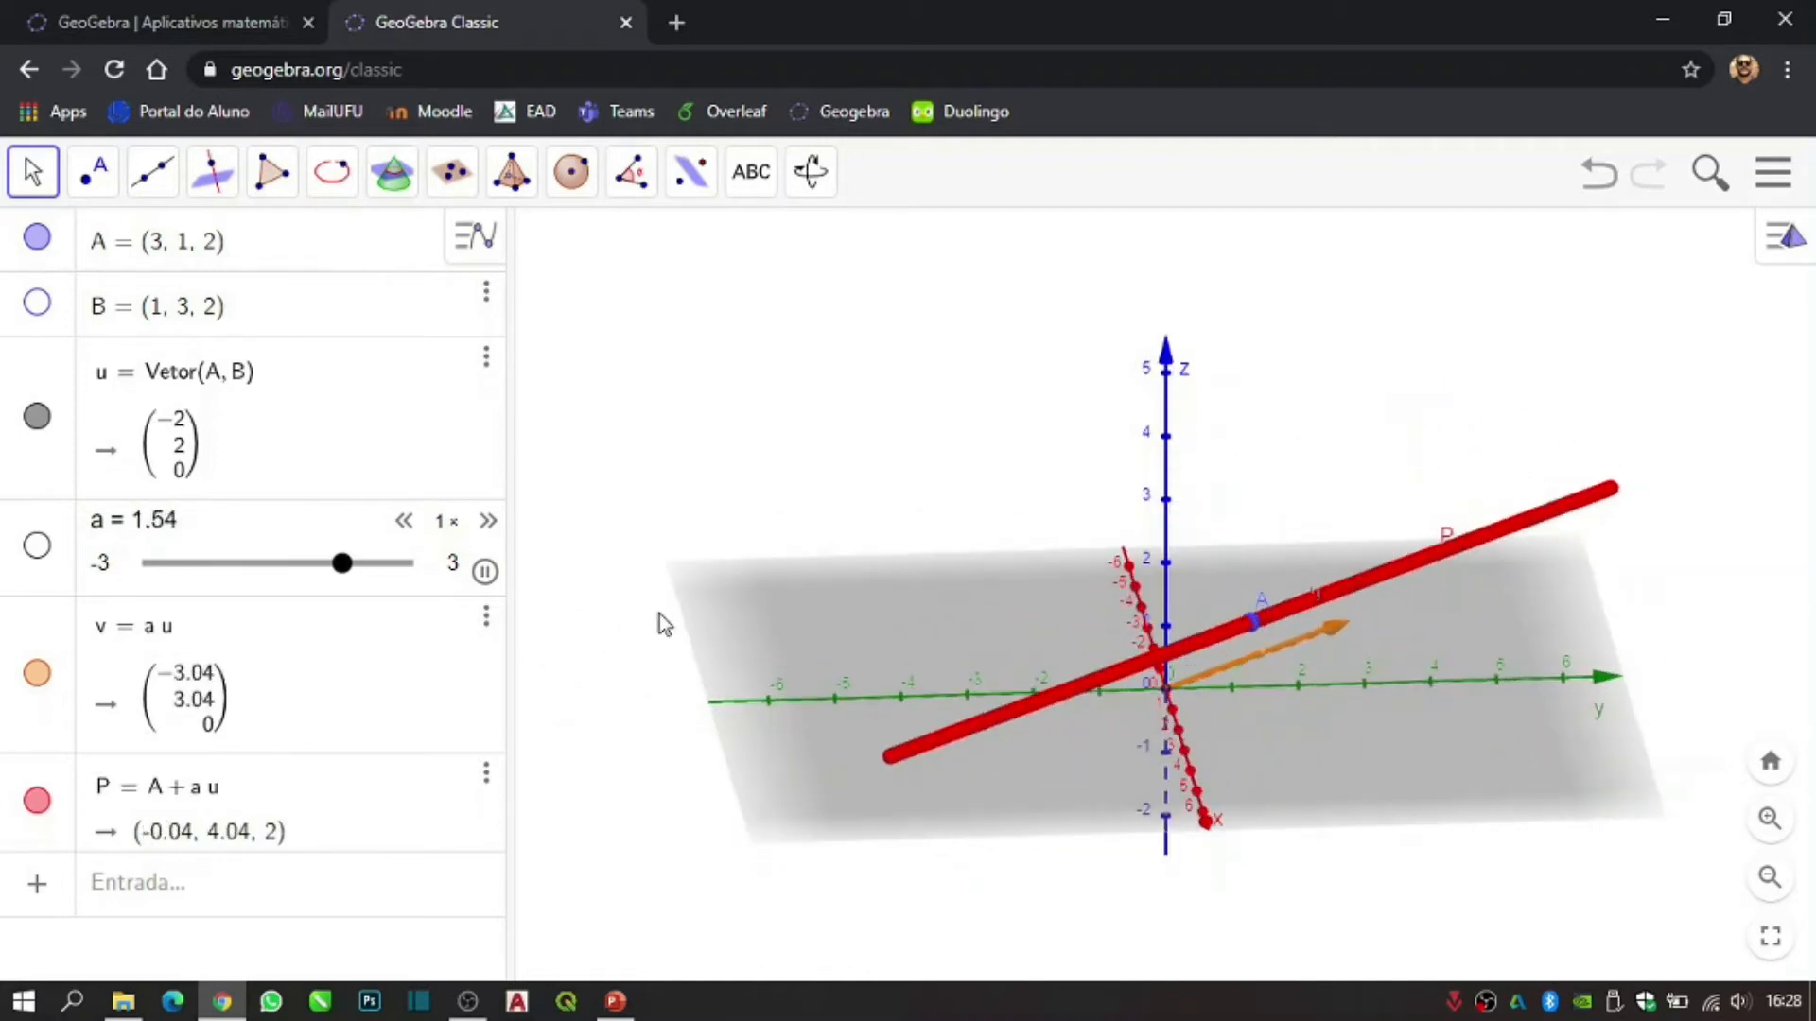
left_click(484, 571)
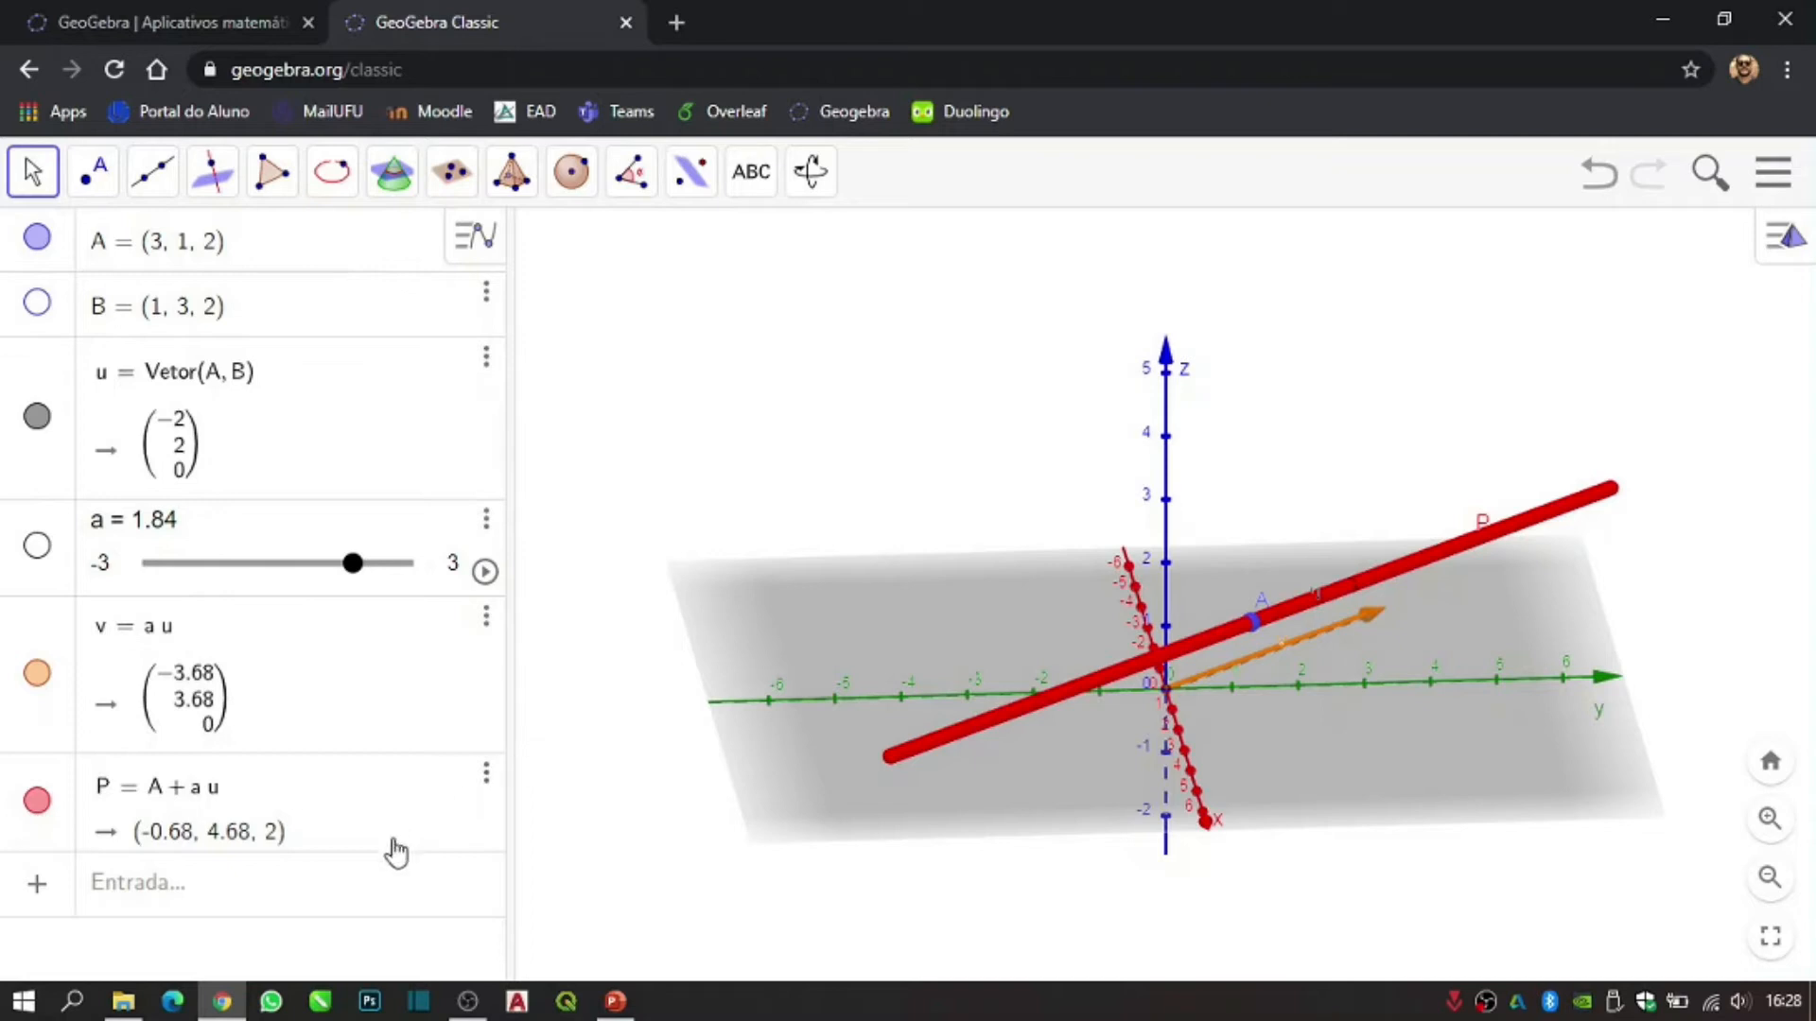
- Create the line through point A with direction vector u using Reta(A, u)
left_click(247, 889)
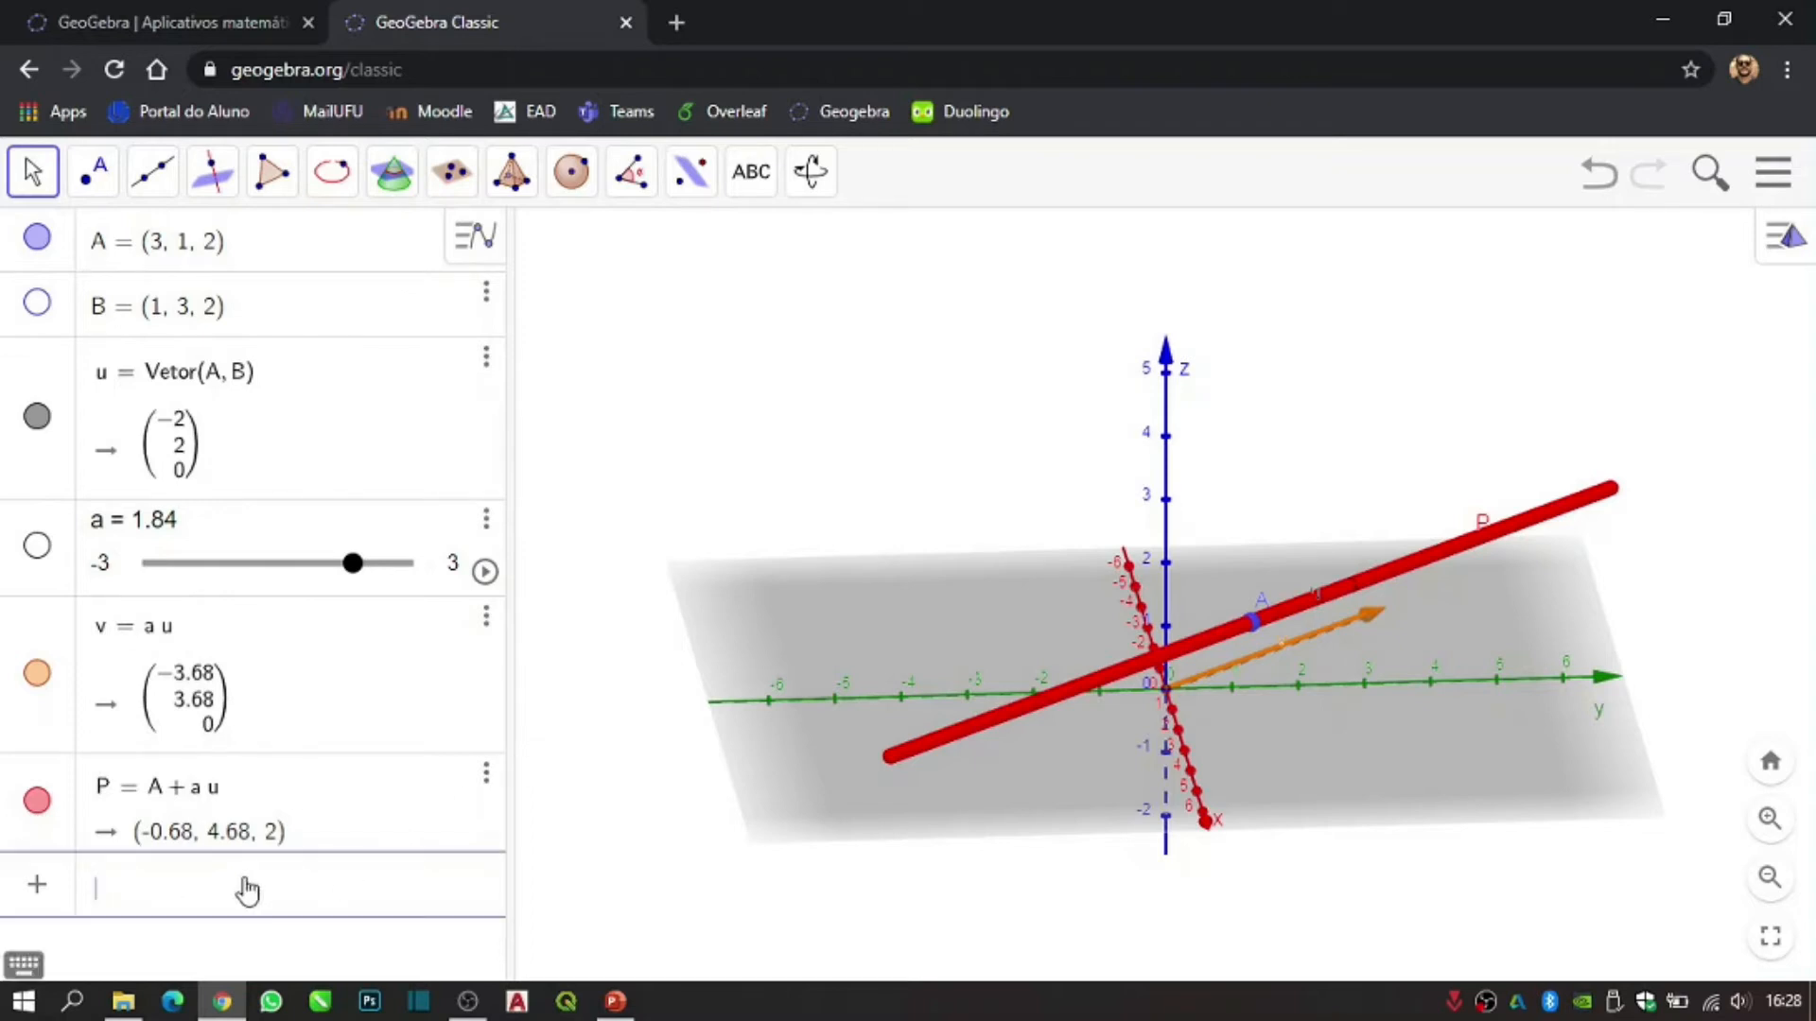
type("reta")
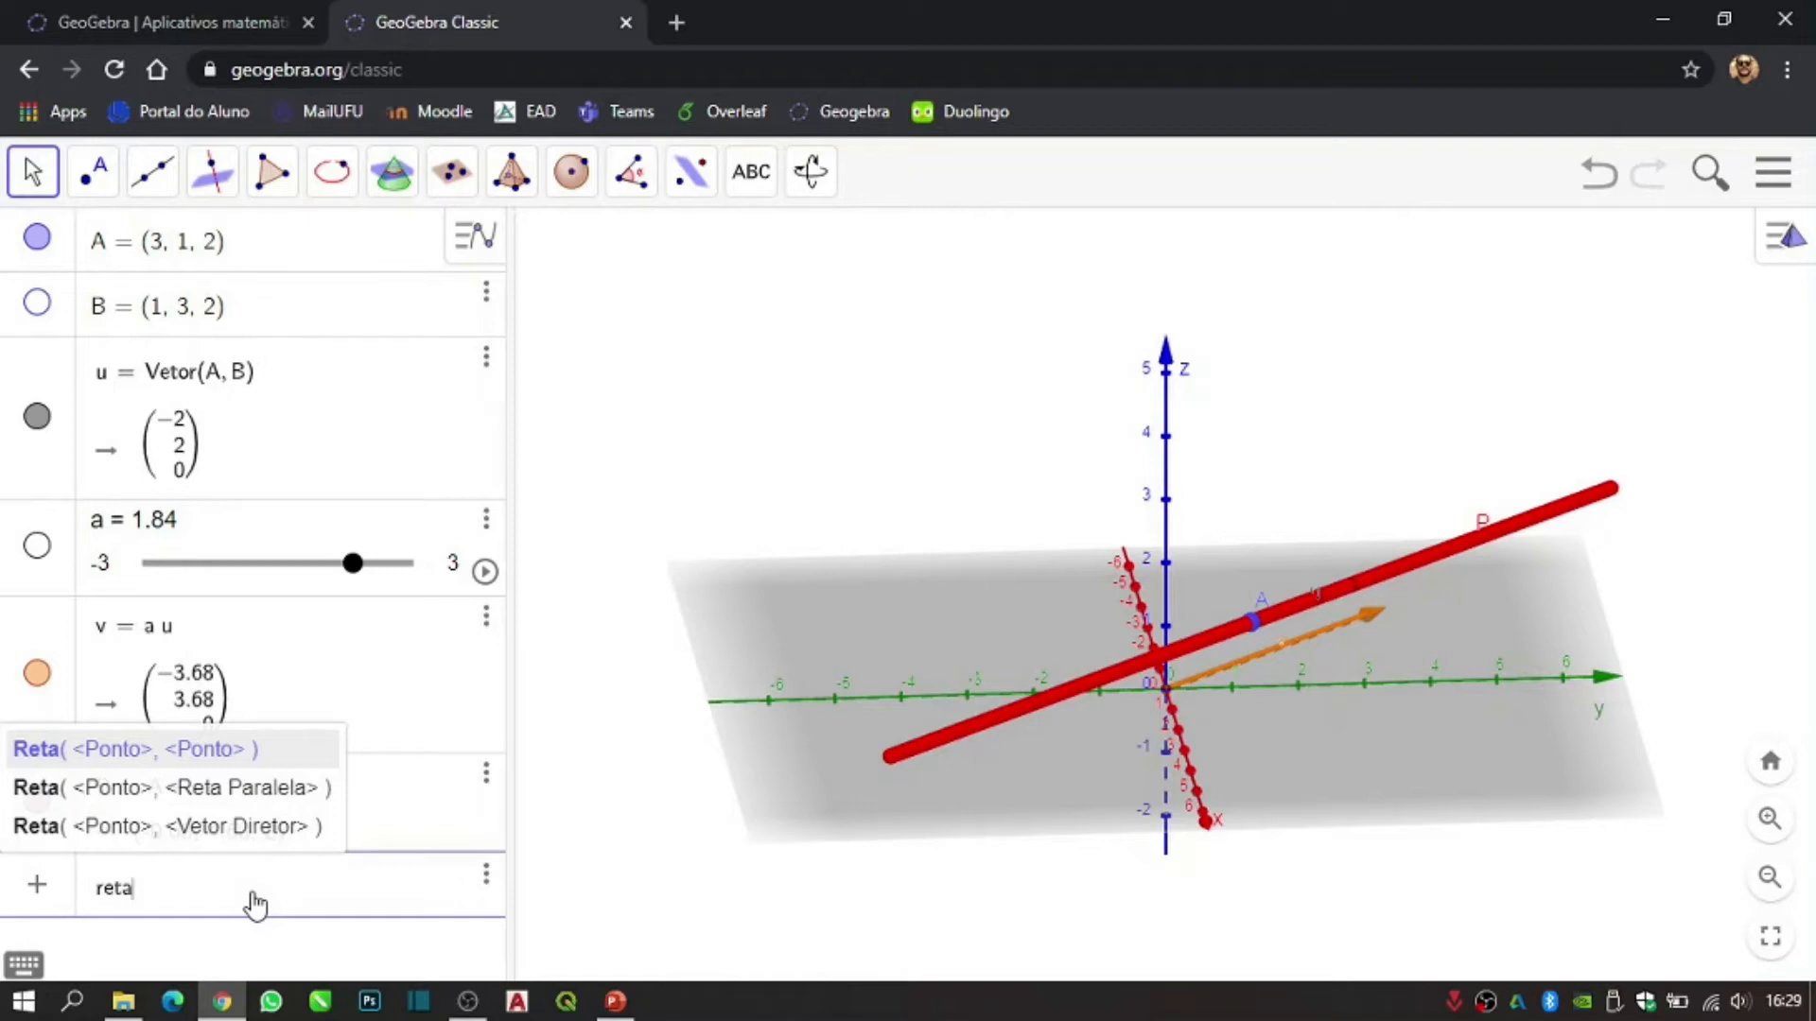
key("Down")
key("Down")
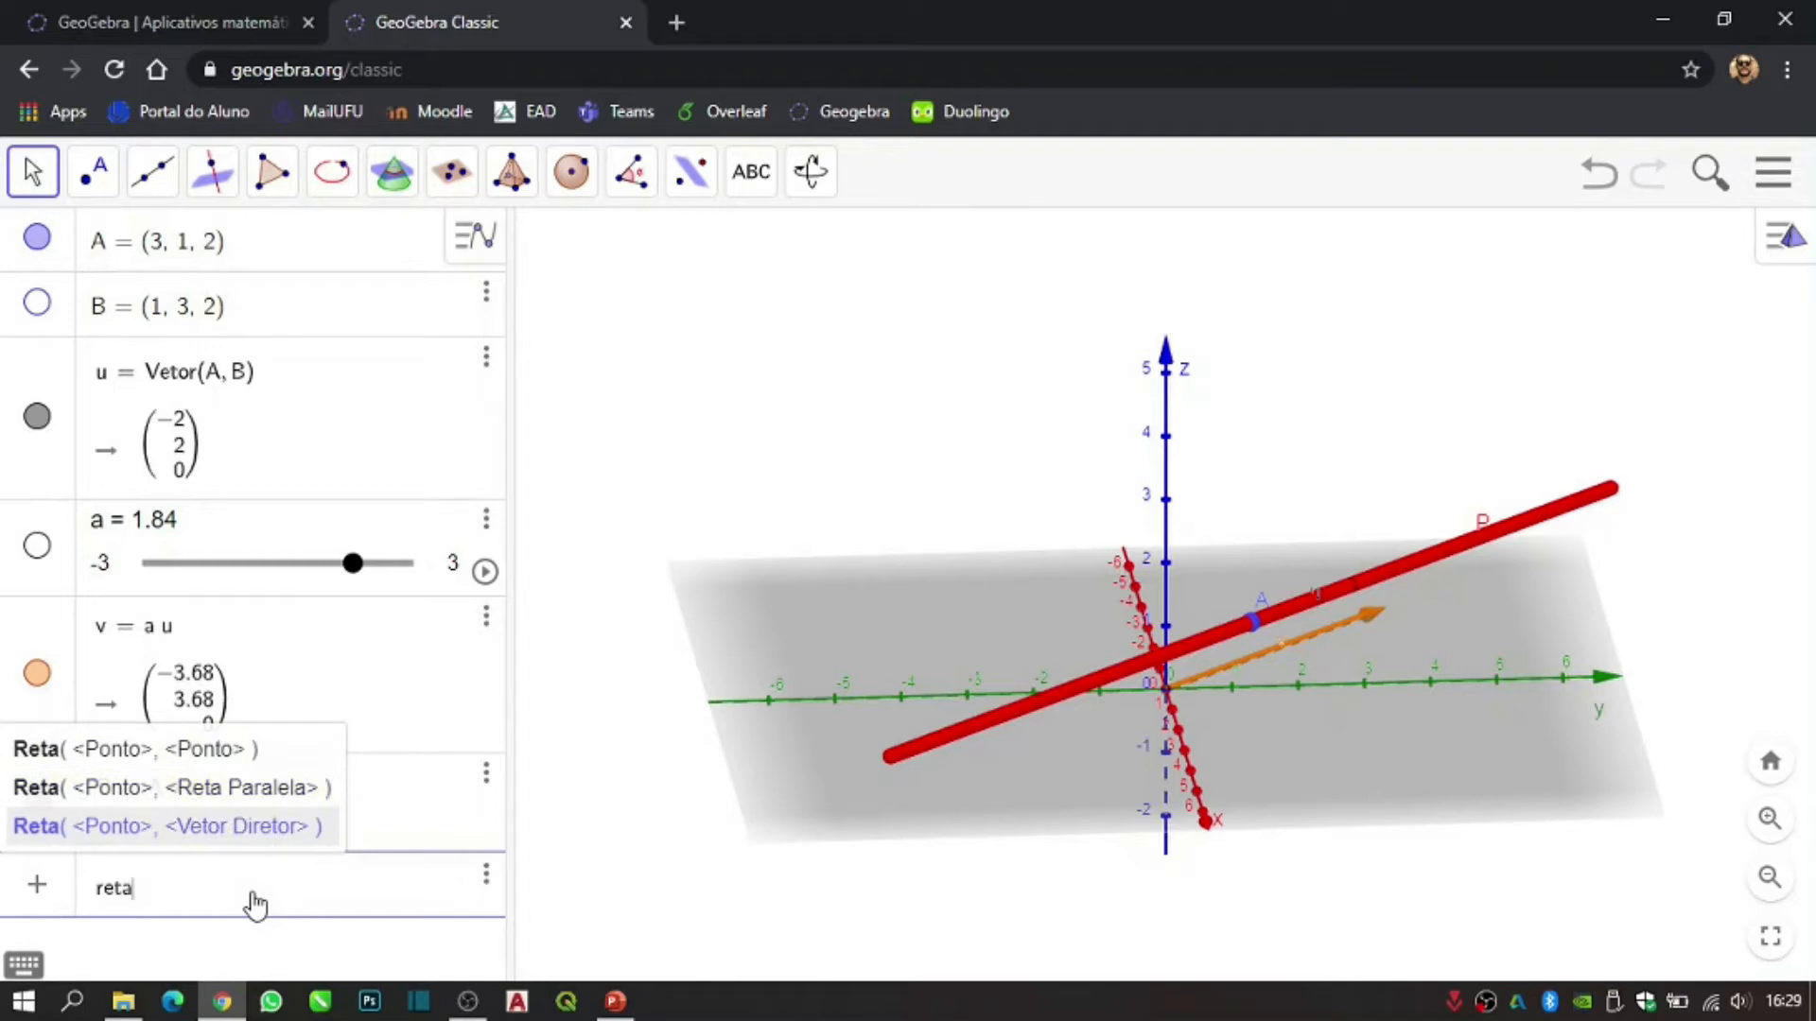
key("Return")
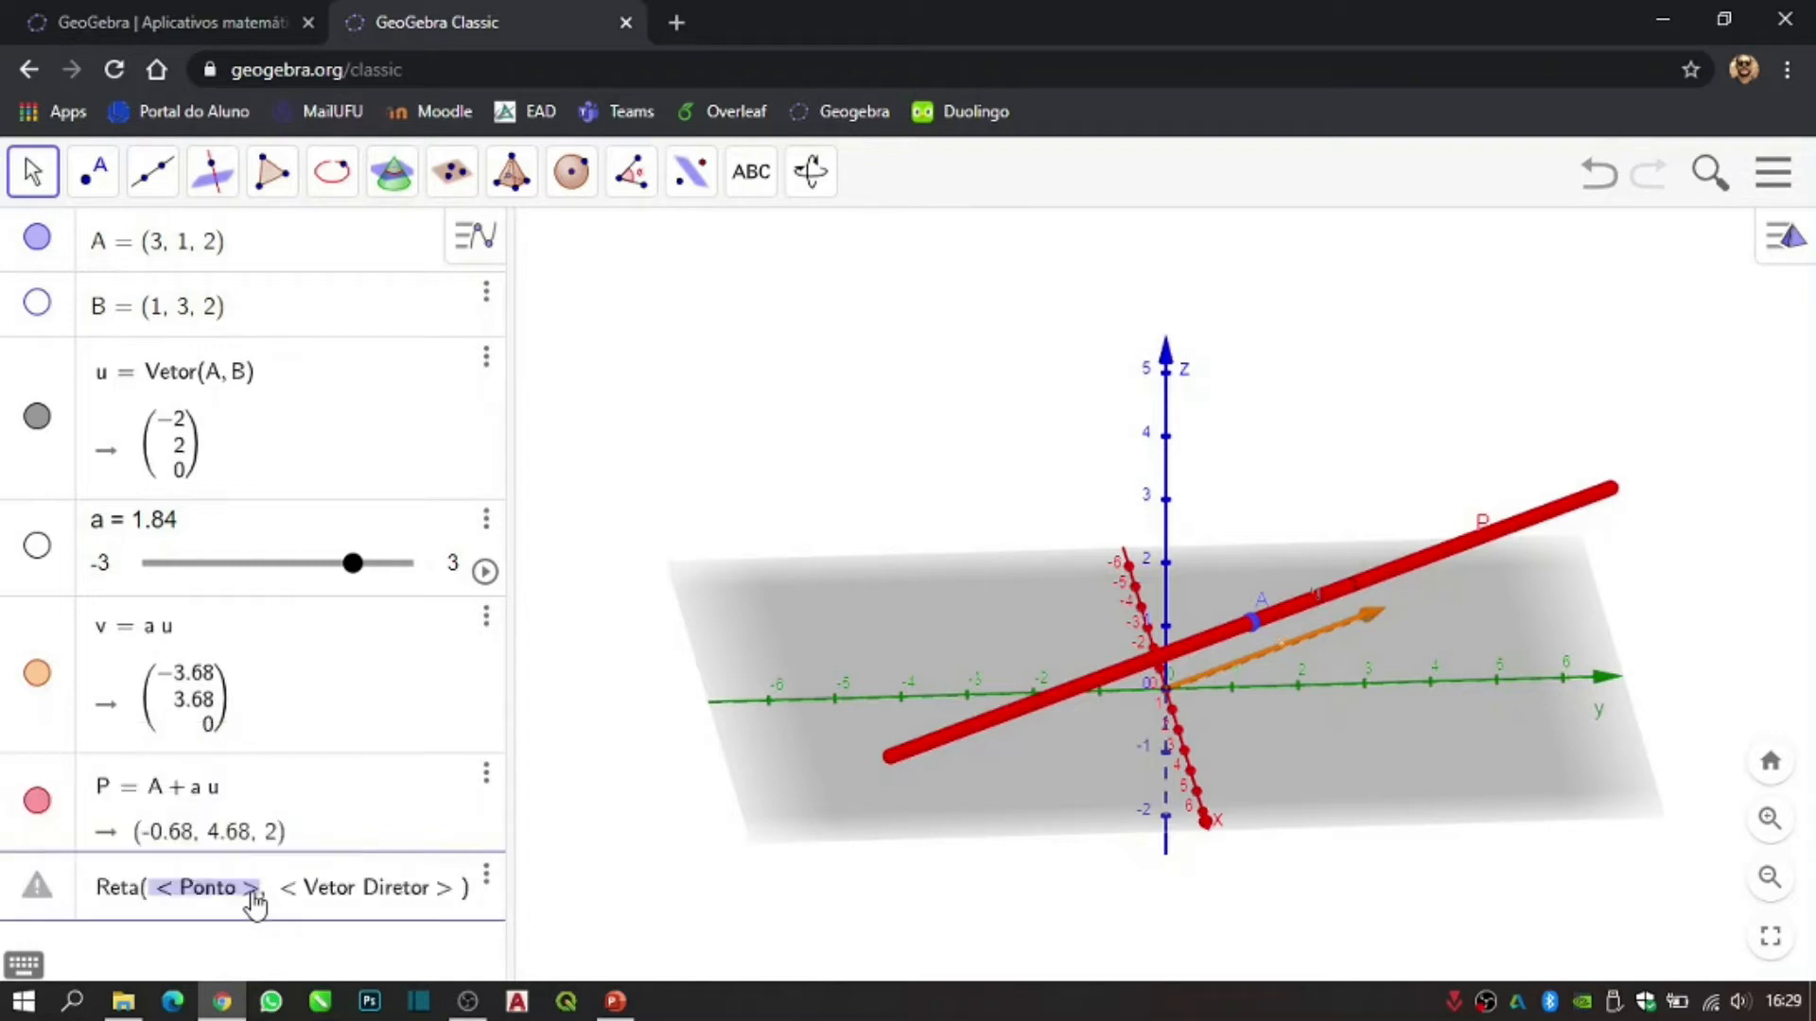
type("A")
key("Tab")
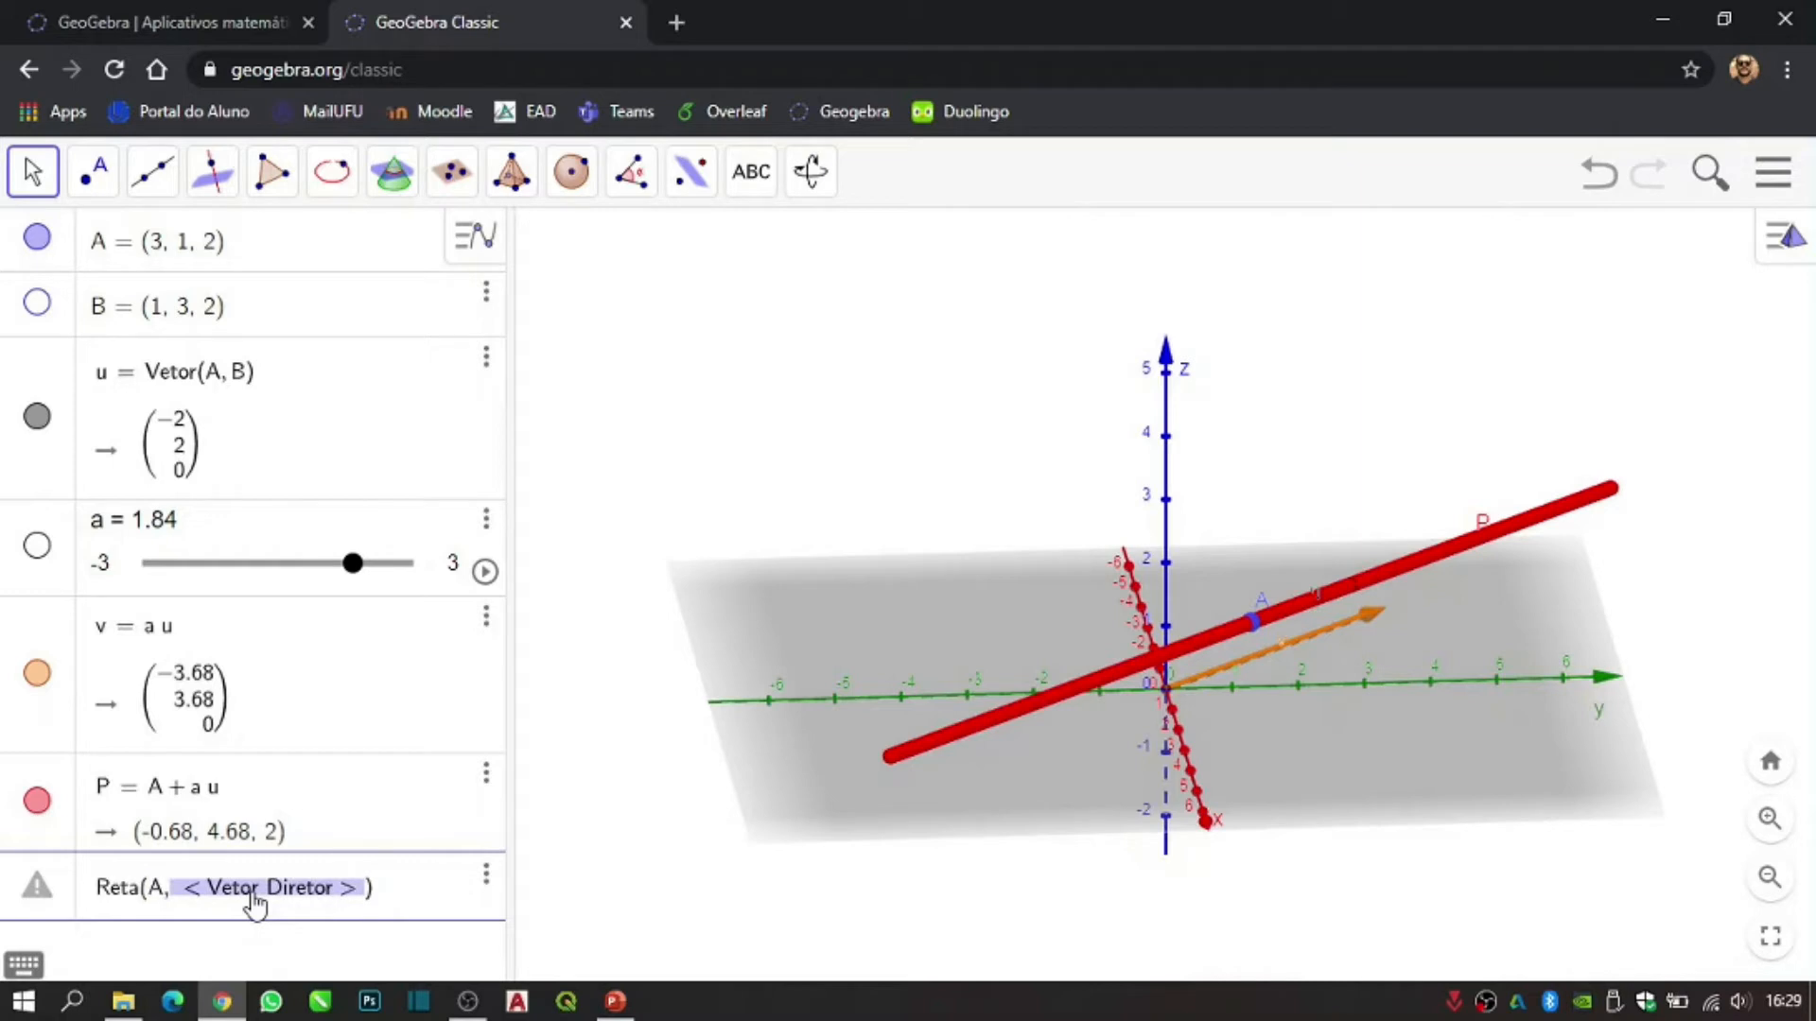
type("u")
key("Return")
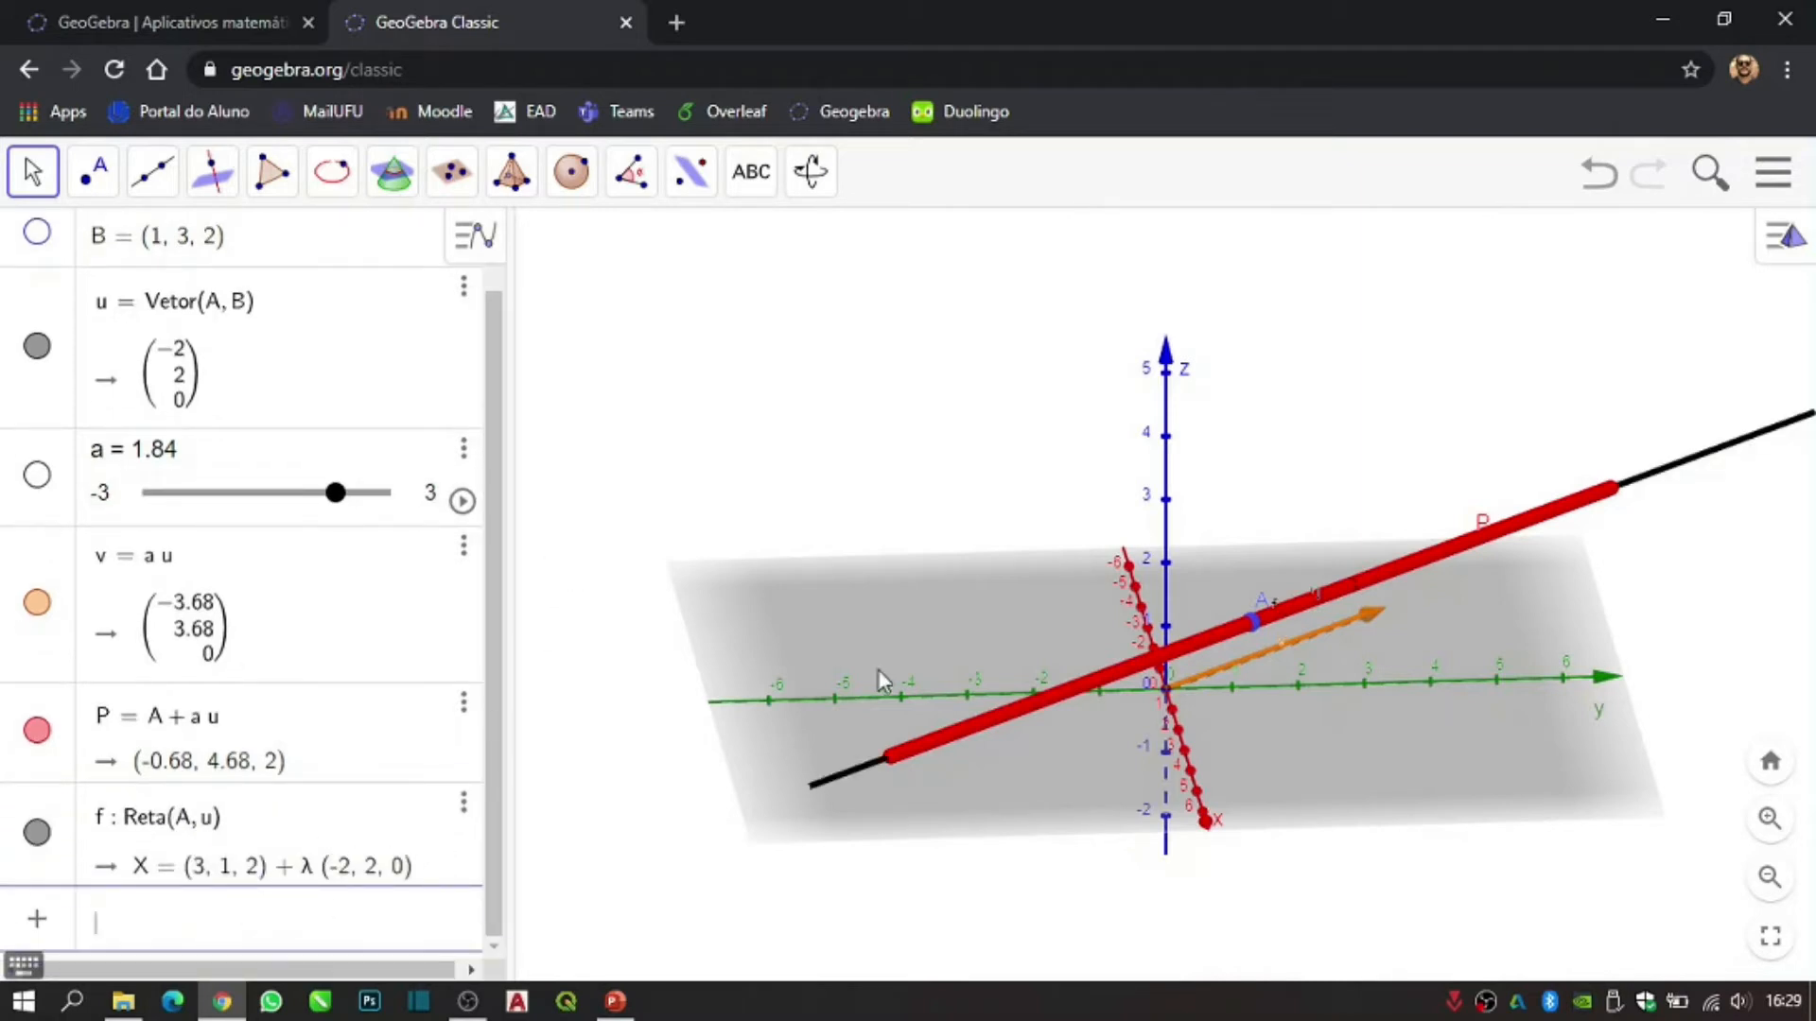
- Animate slider a again to compare the motion of P with the line through A, and stop the animation
mouse_move(998, 632)
left_mouse_down()
mouse_move(972, 639)
mouse_move(977, 621)
mouse_move(970, 645)
left_mouse_up()
mouse_move(1205, 757)
left_mouse_down()
mouse_move(1250, 746)
mouse_move(1195, 753)
left_mouse_up()
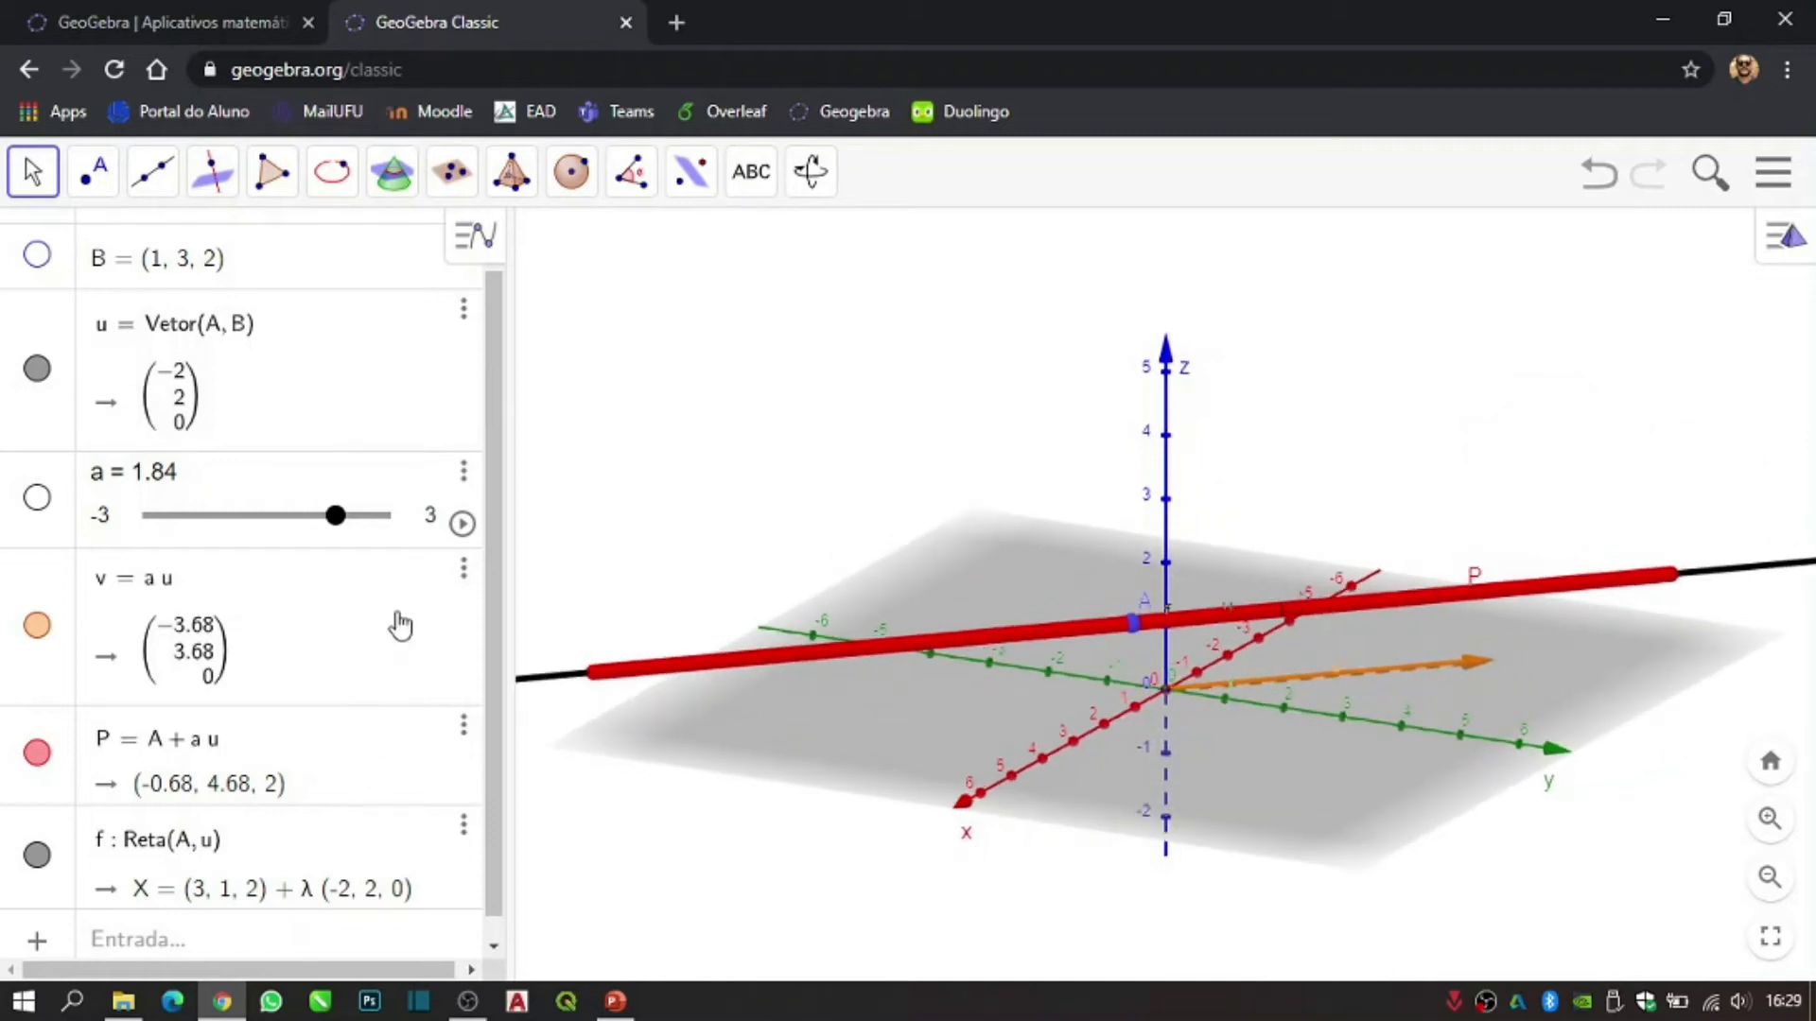
left_click(463, 523)
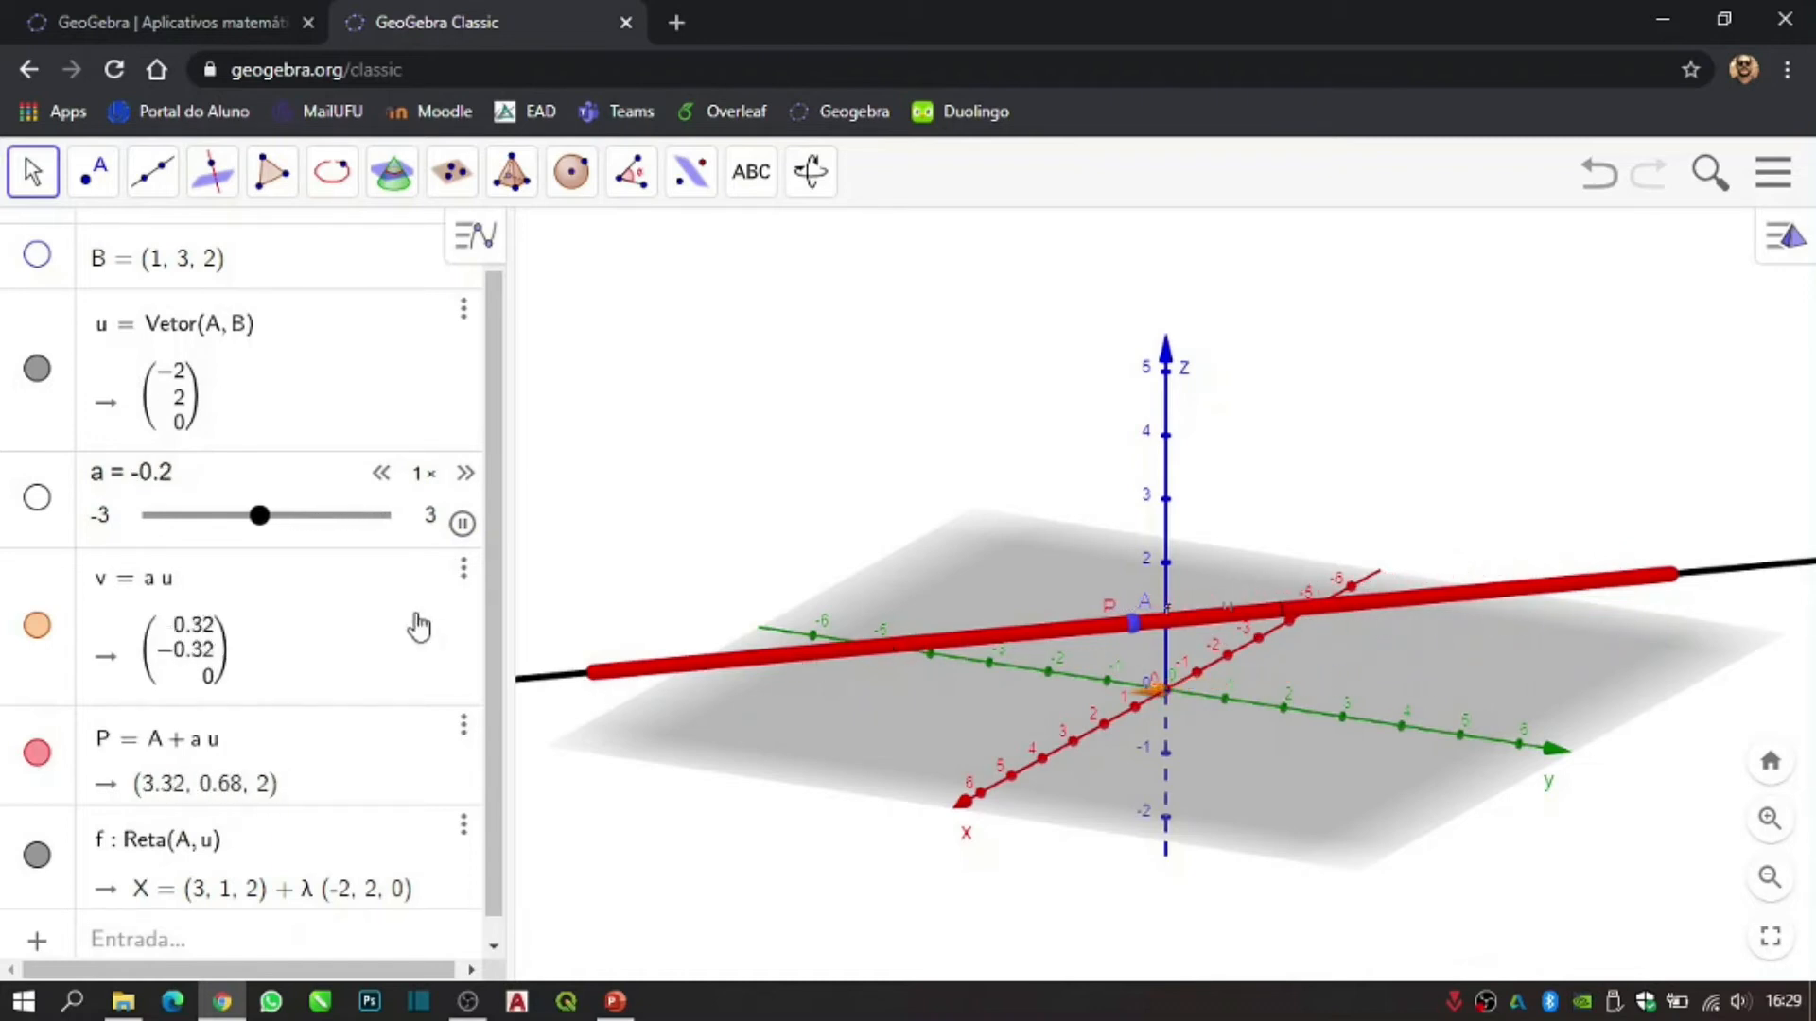
left_click(462, 525)
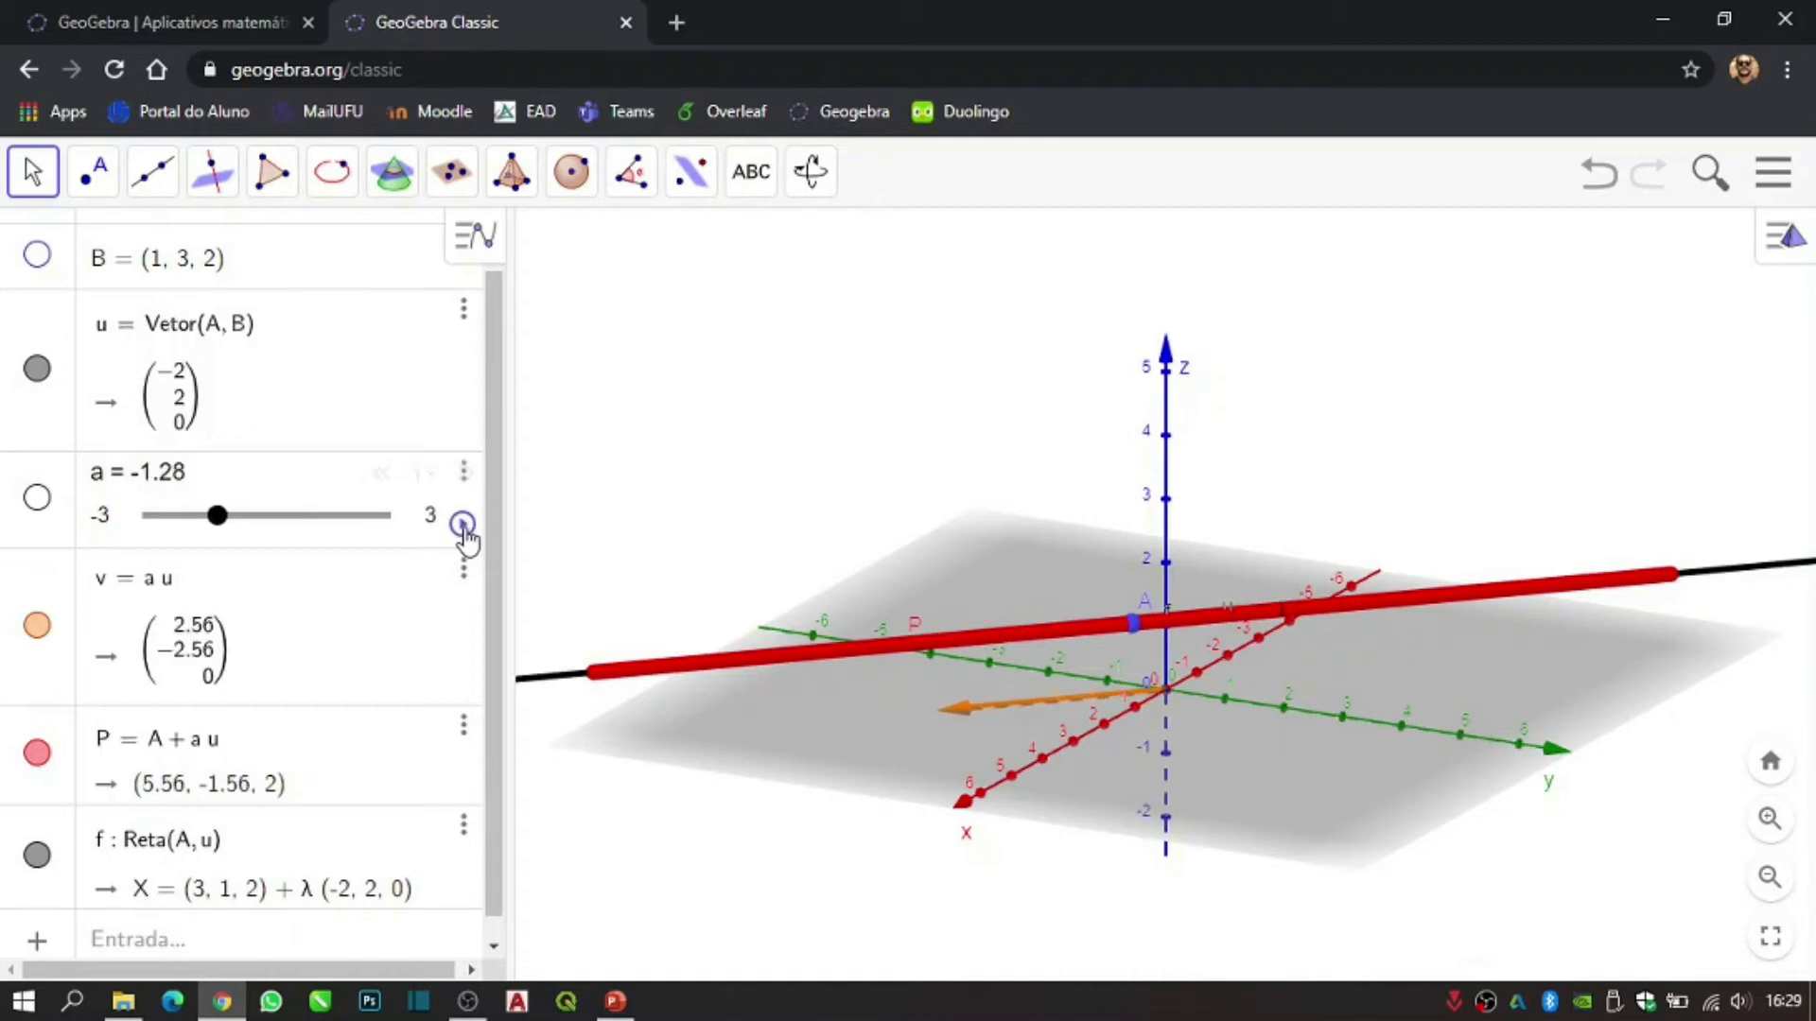
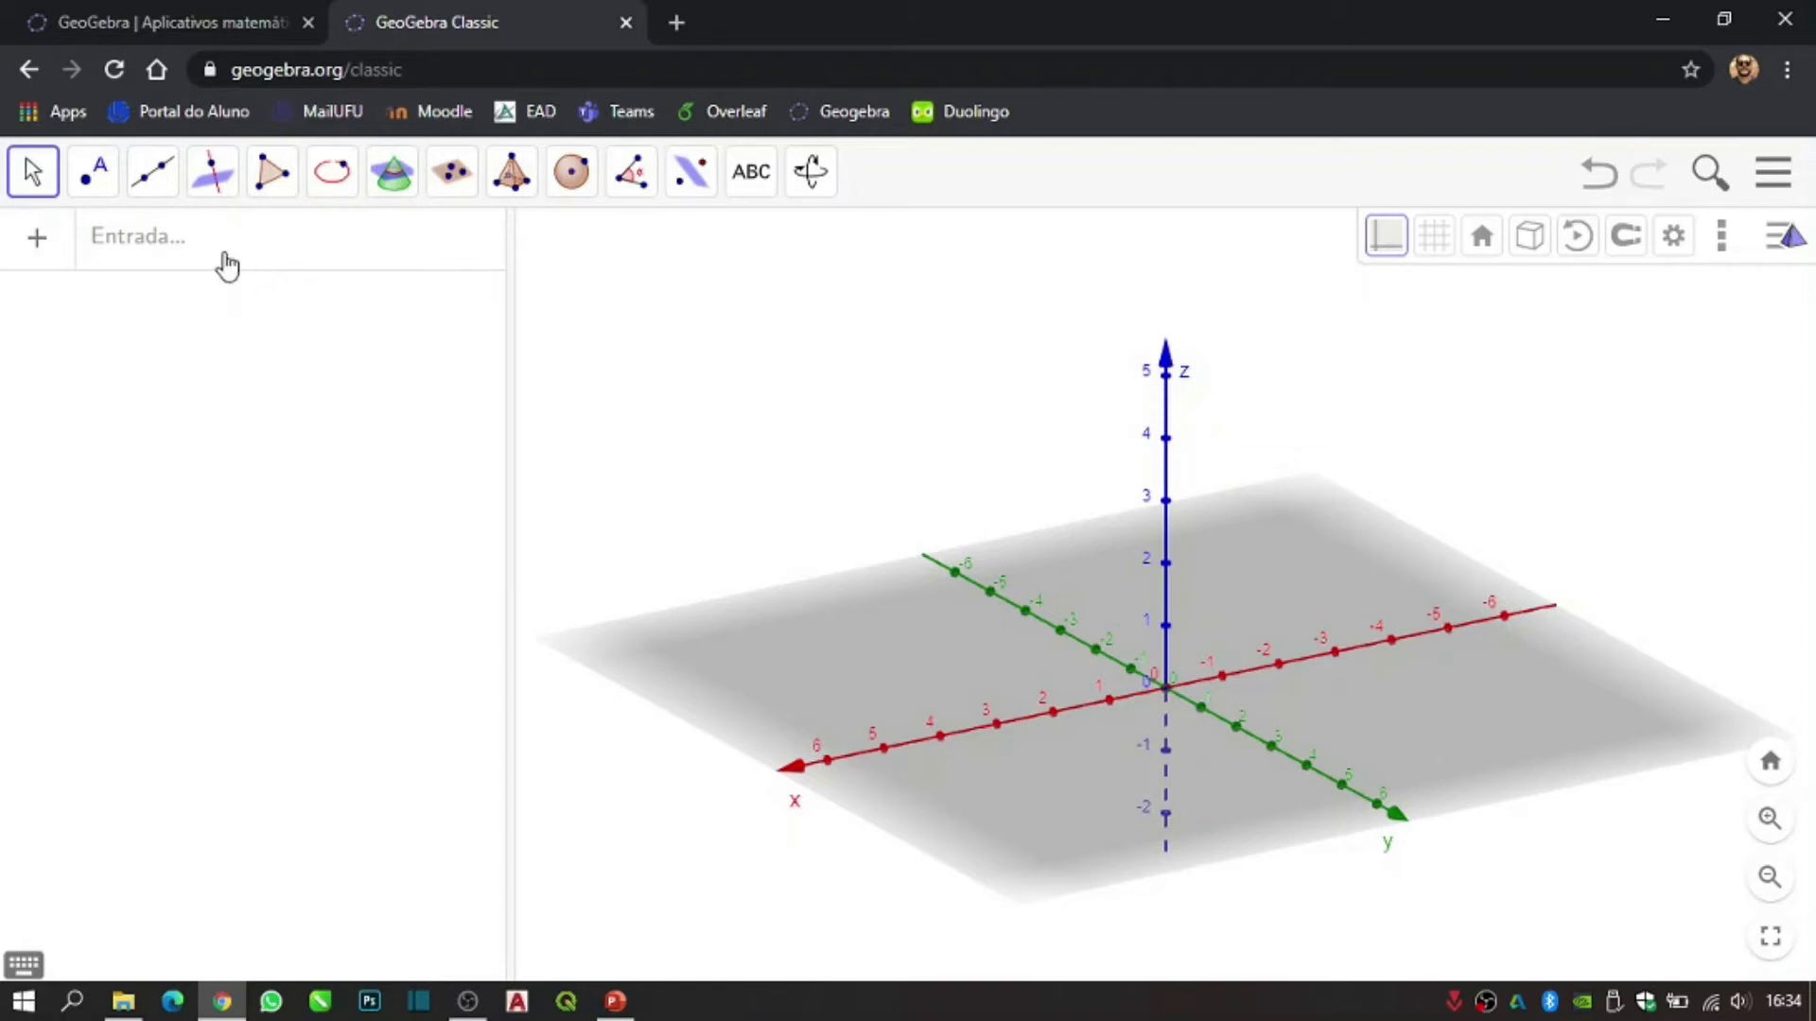
- Create three sliders named x_0, y_0 and z_0 in the empty construction
left_click(227, 266)
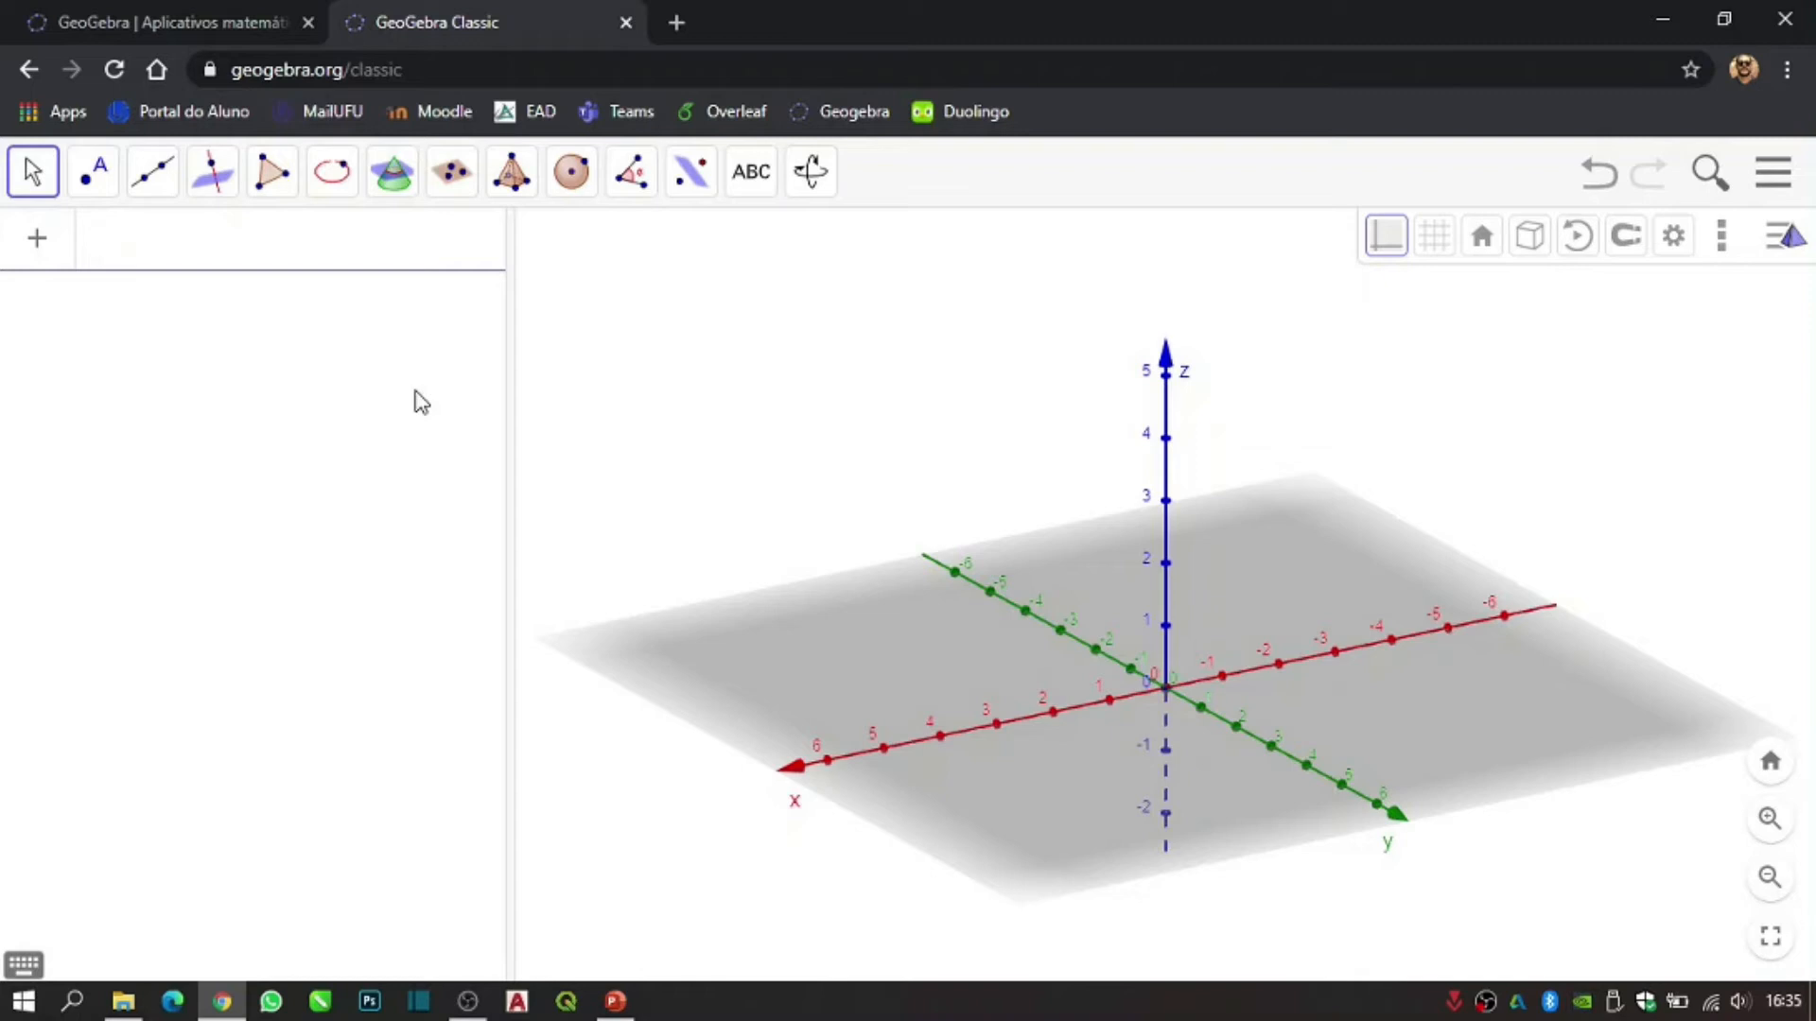
type("x_0")
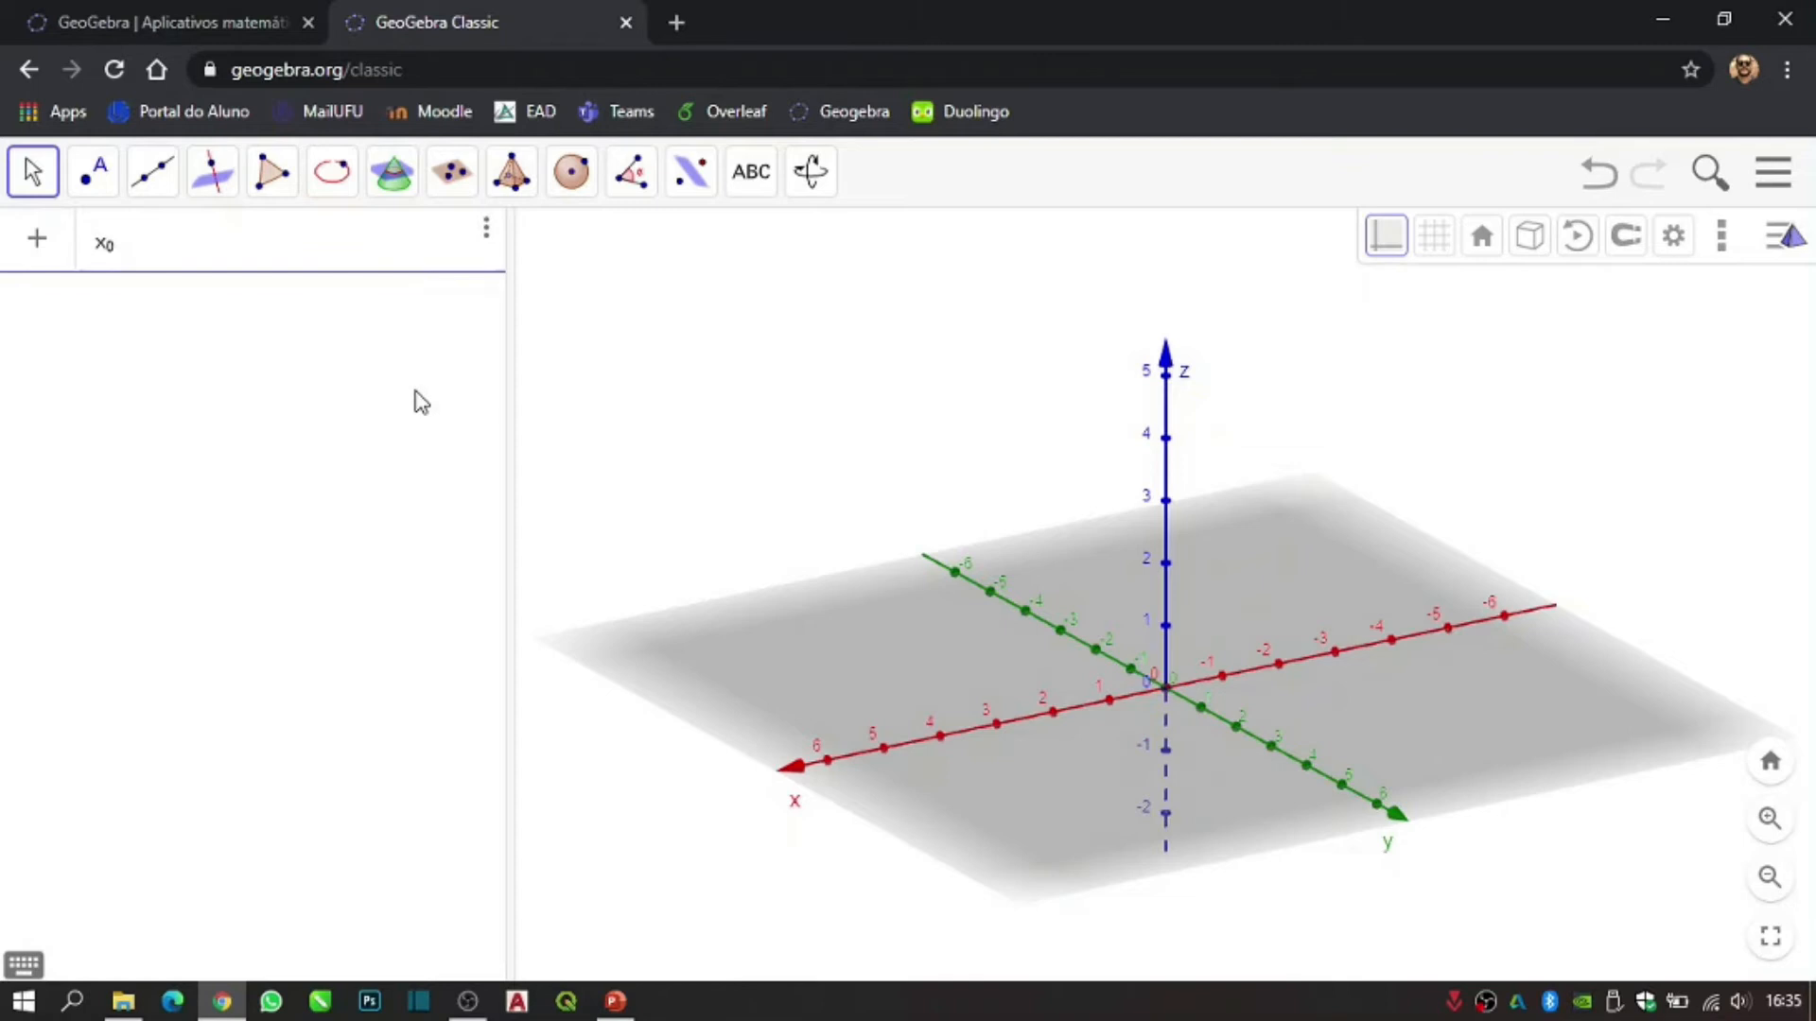
key("Return")
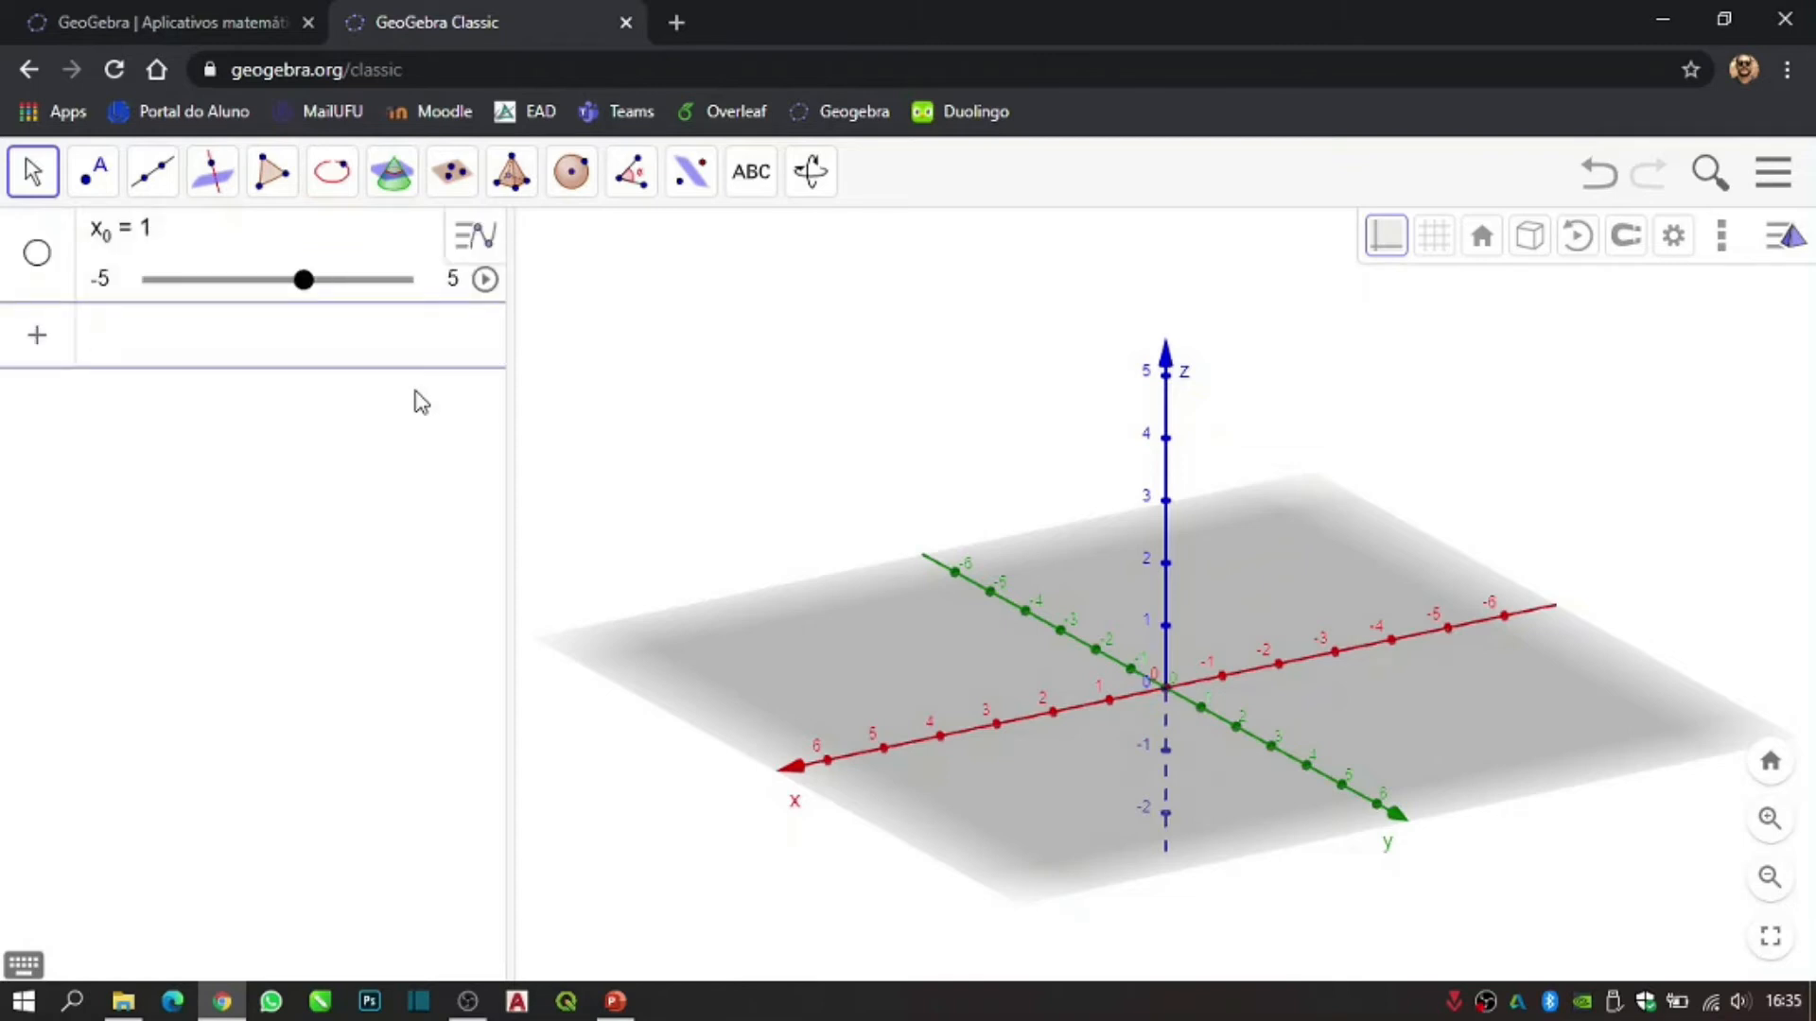
type("y")
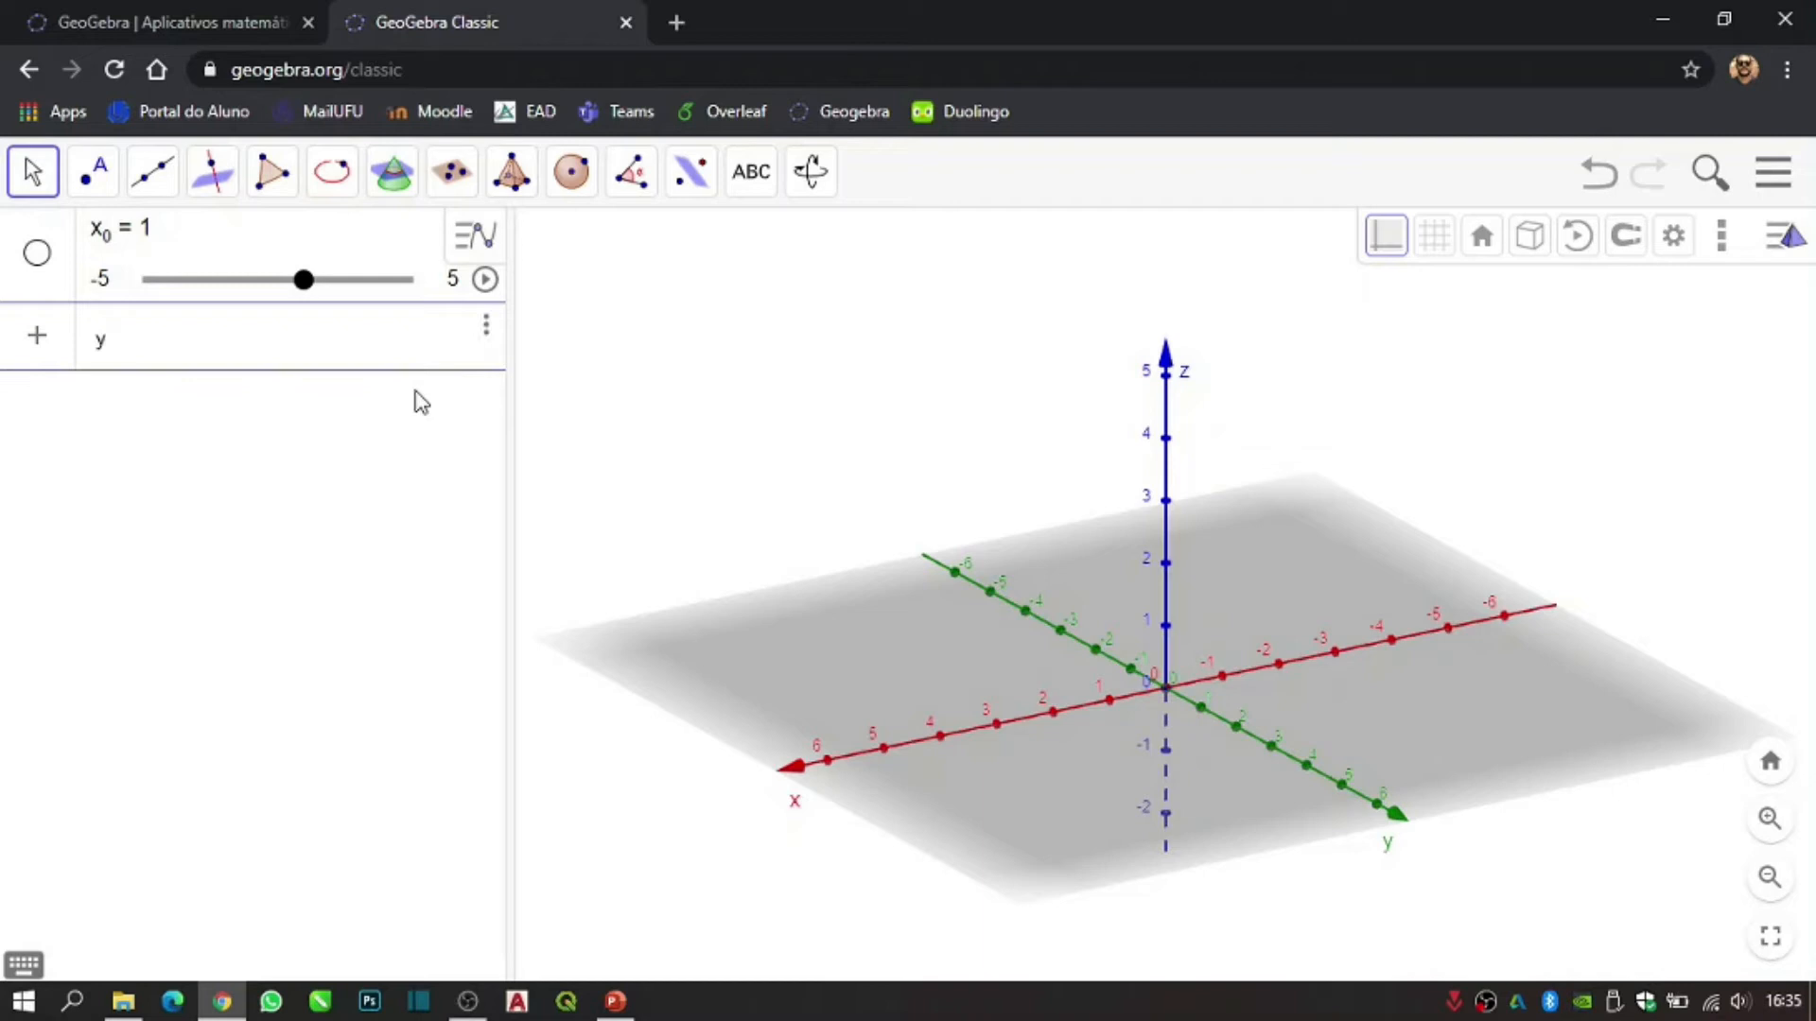
type("0")
key("Return")
type("z")
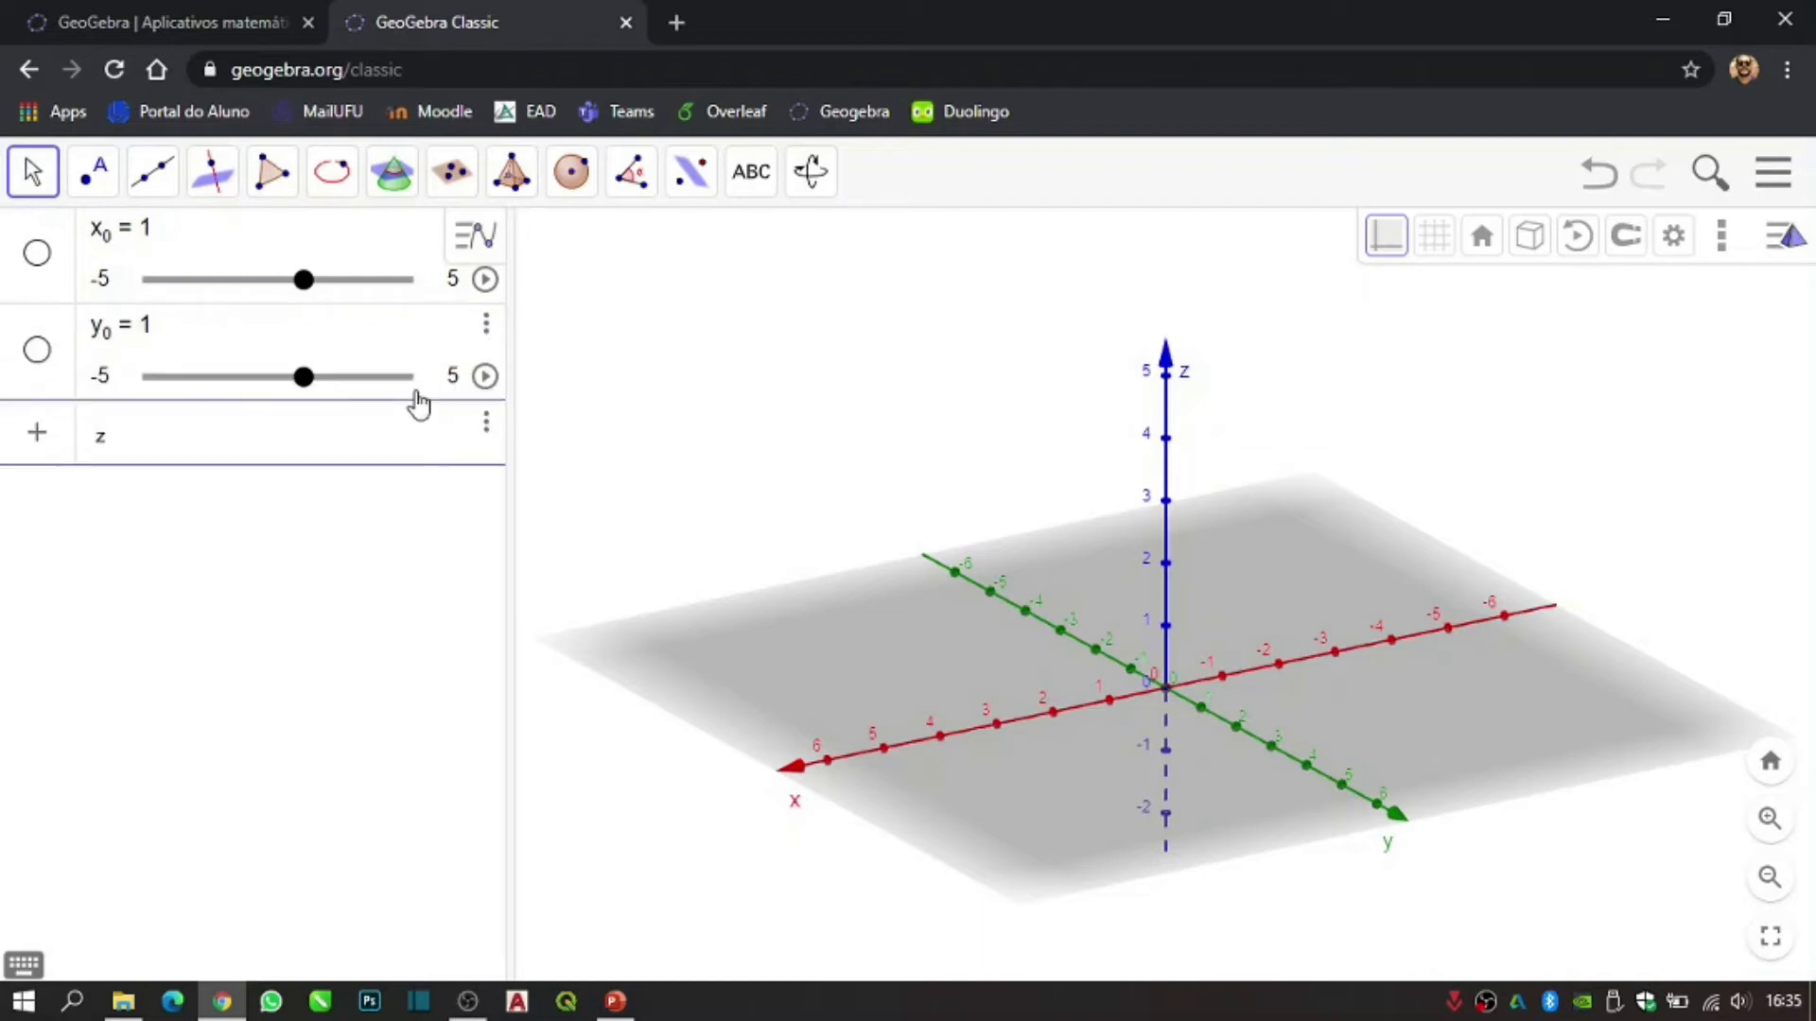
type("_0")
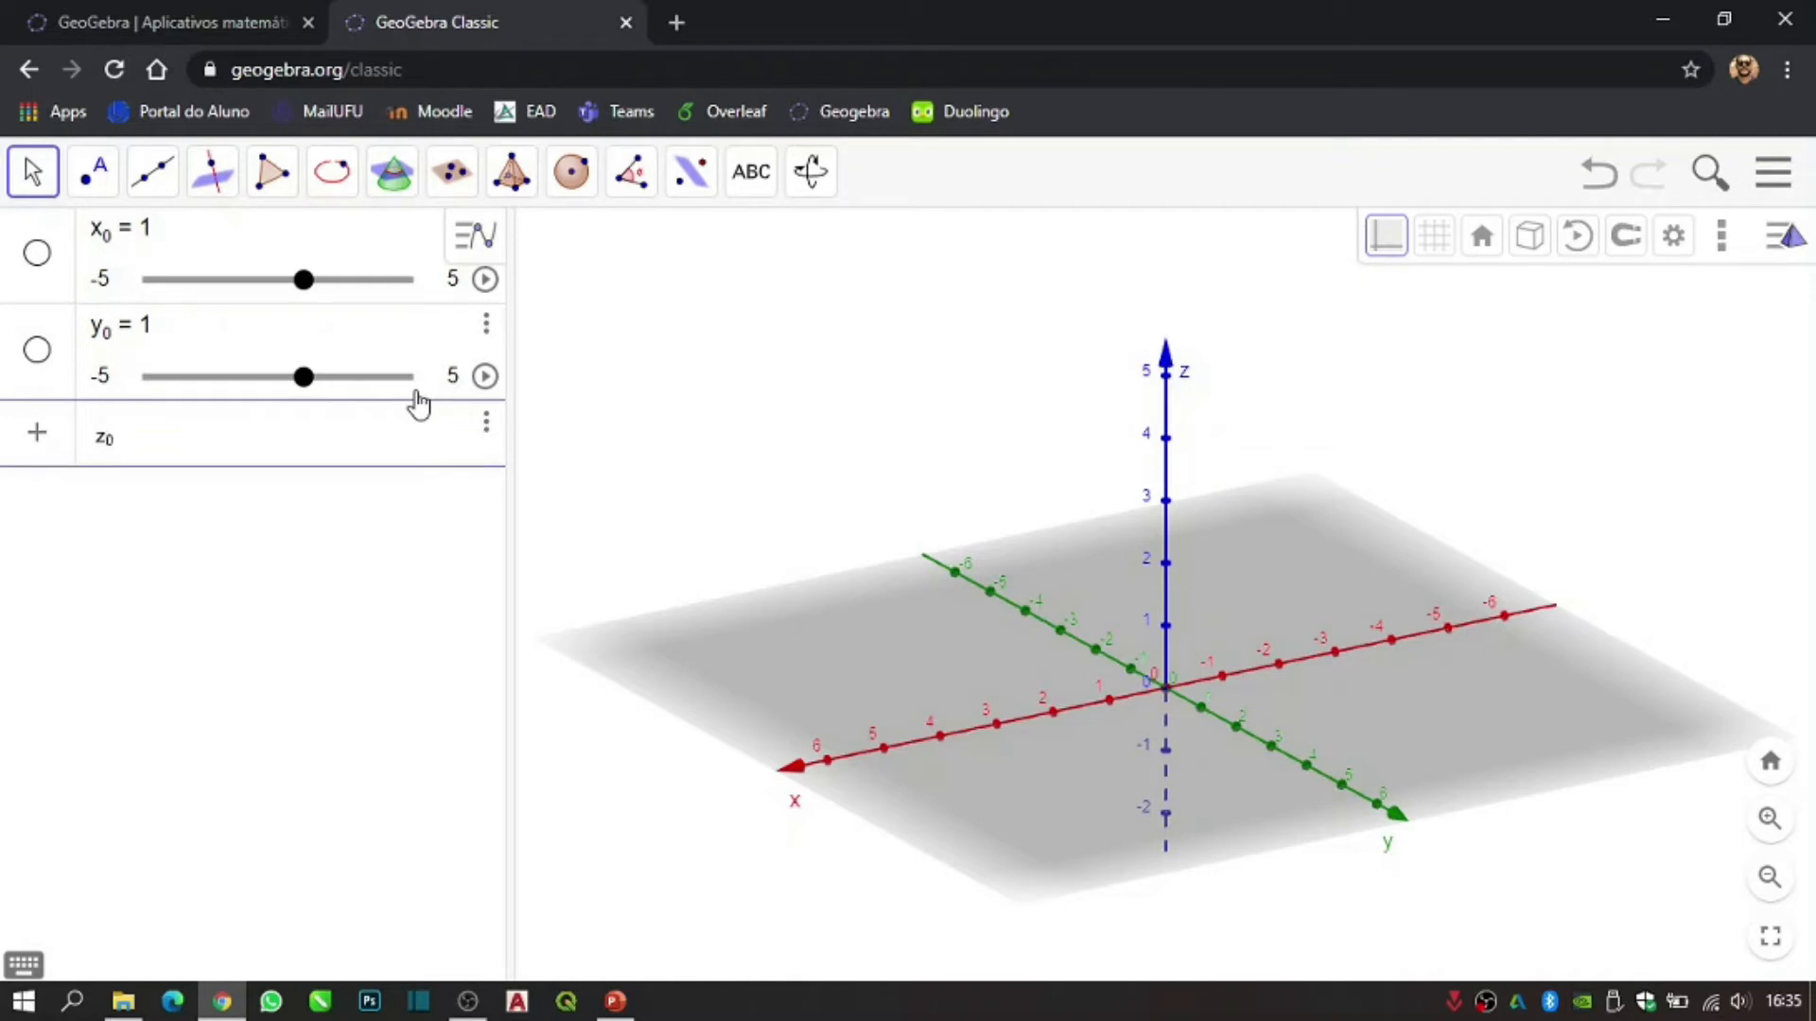
key("Return")
- Define point A = (x_0, y_0, z_0) from the three sliders
type("A")
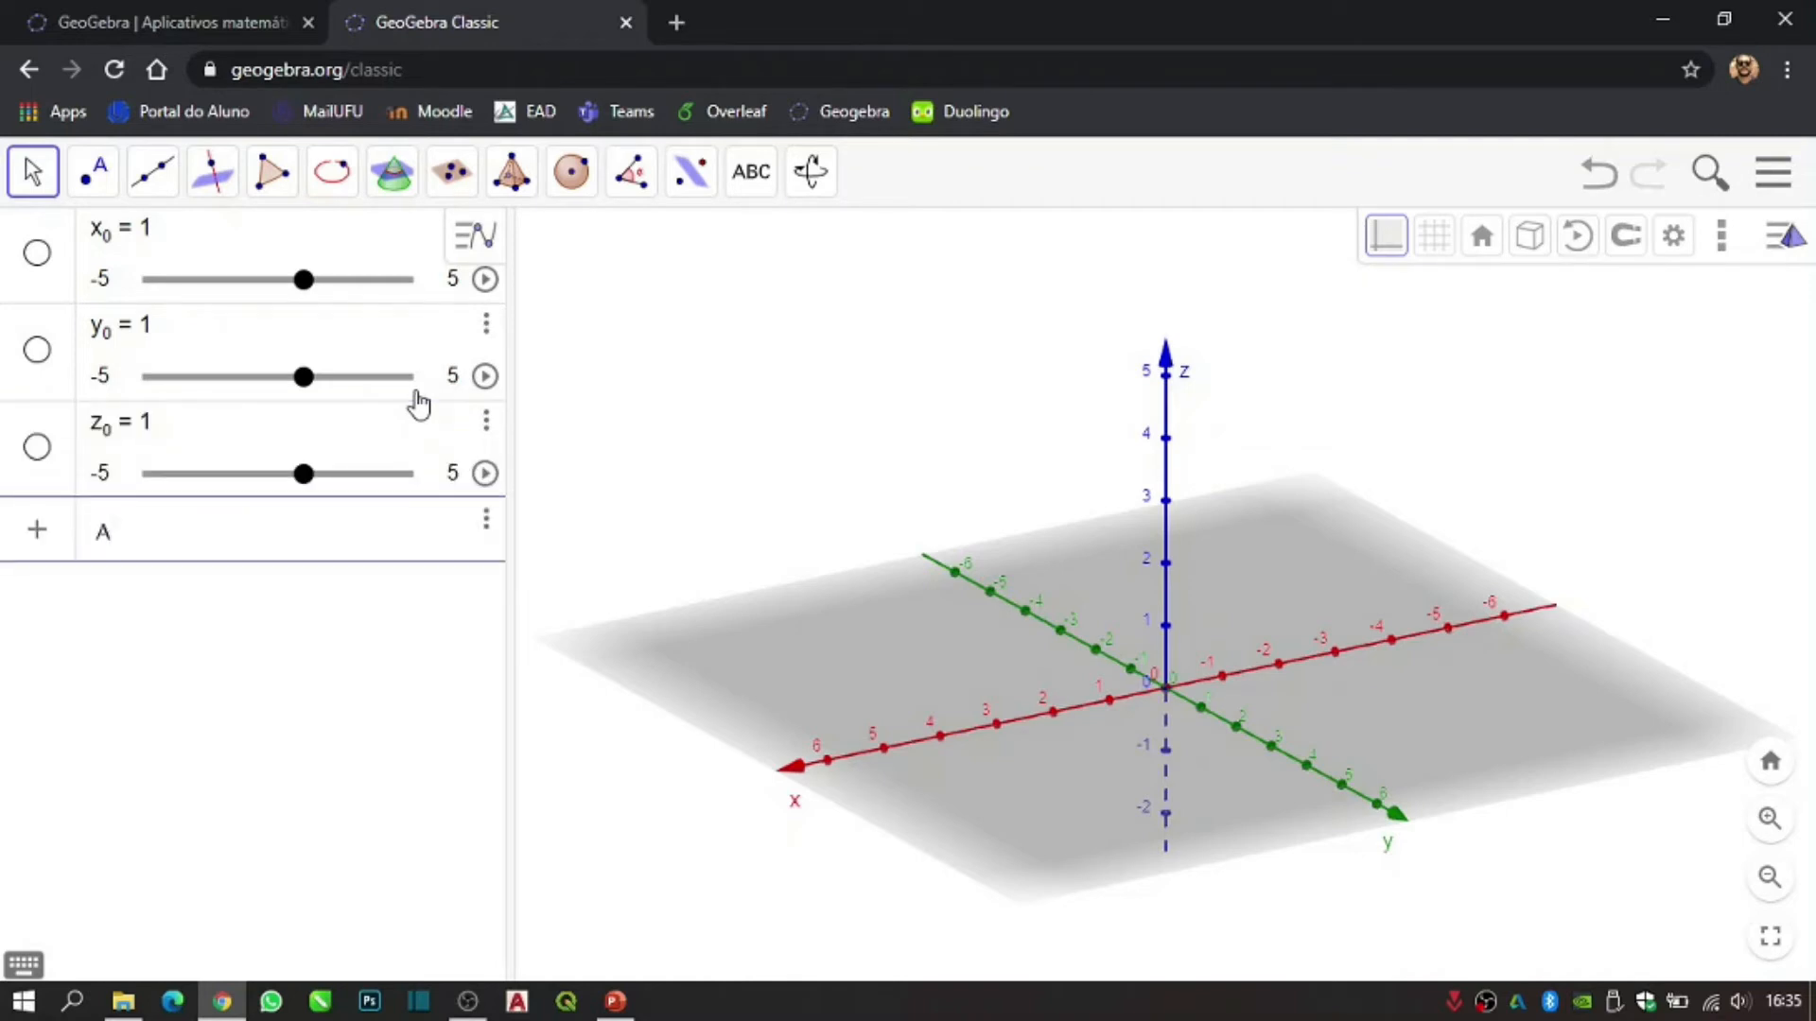
type("=(")
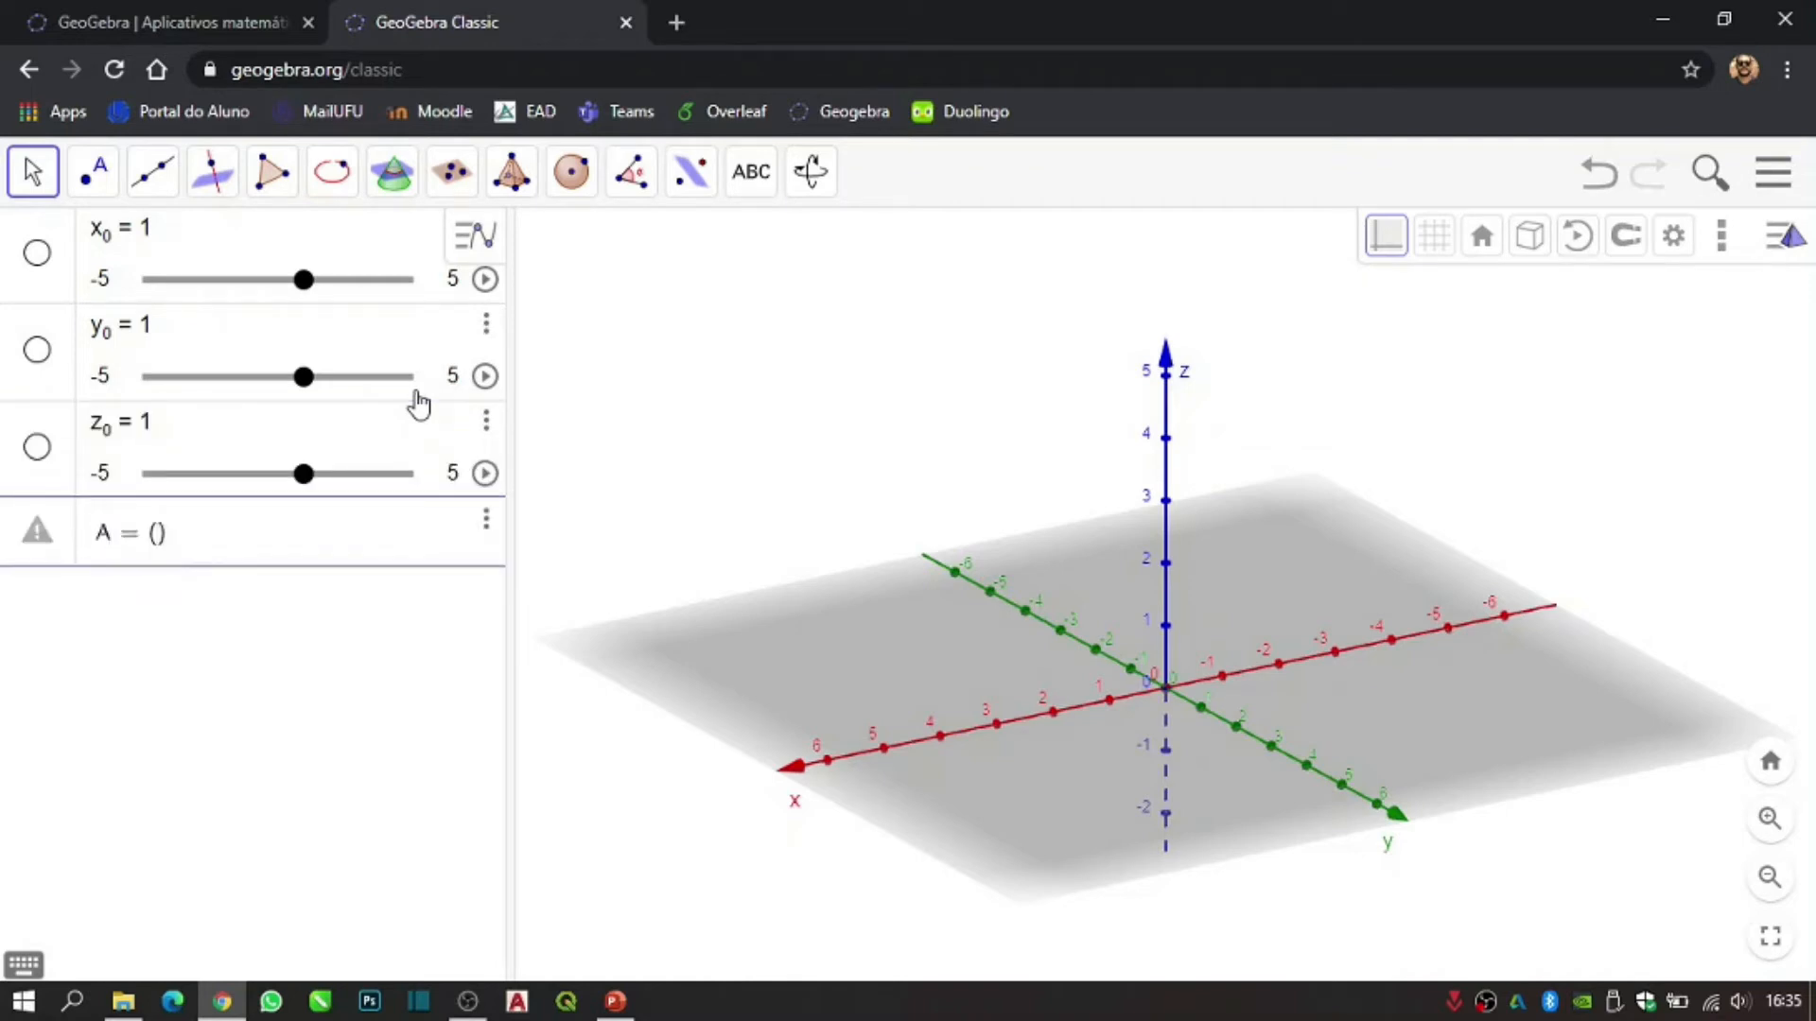
type("x_0")
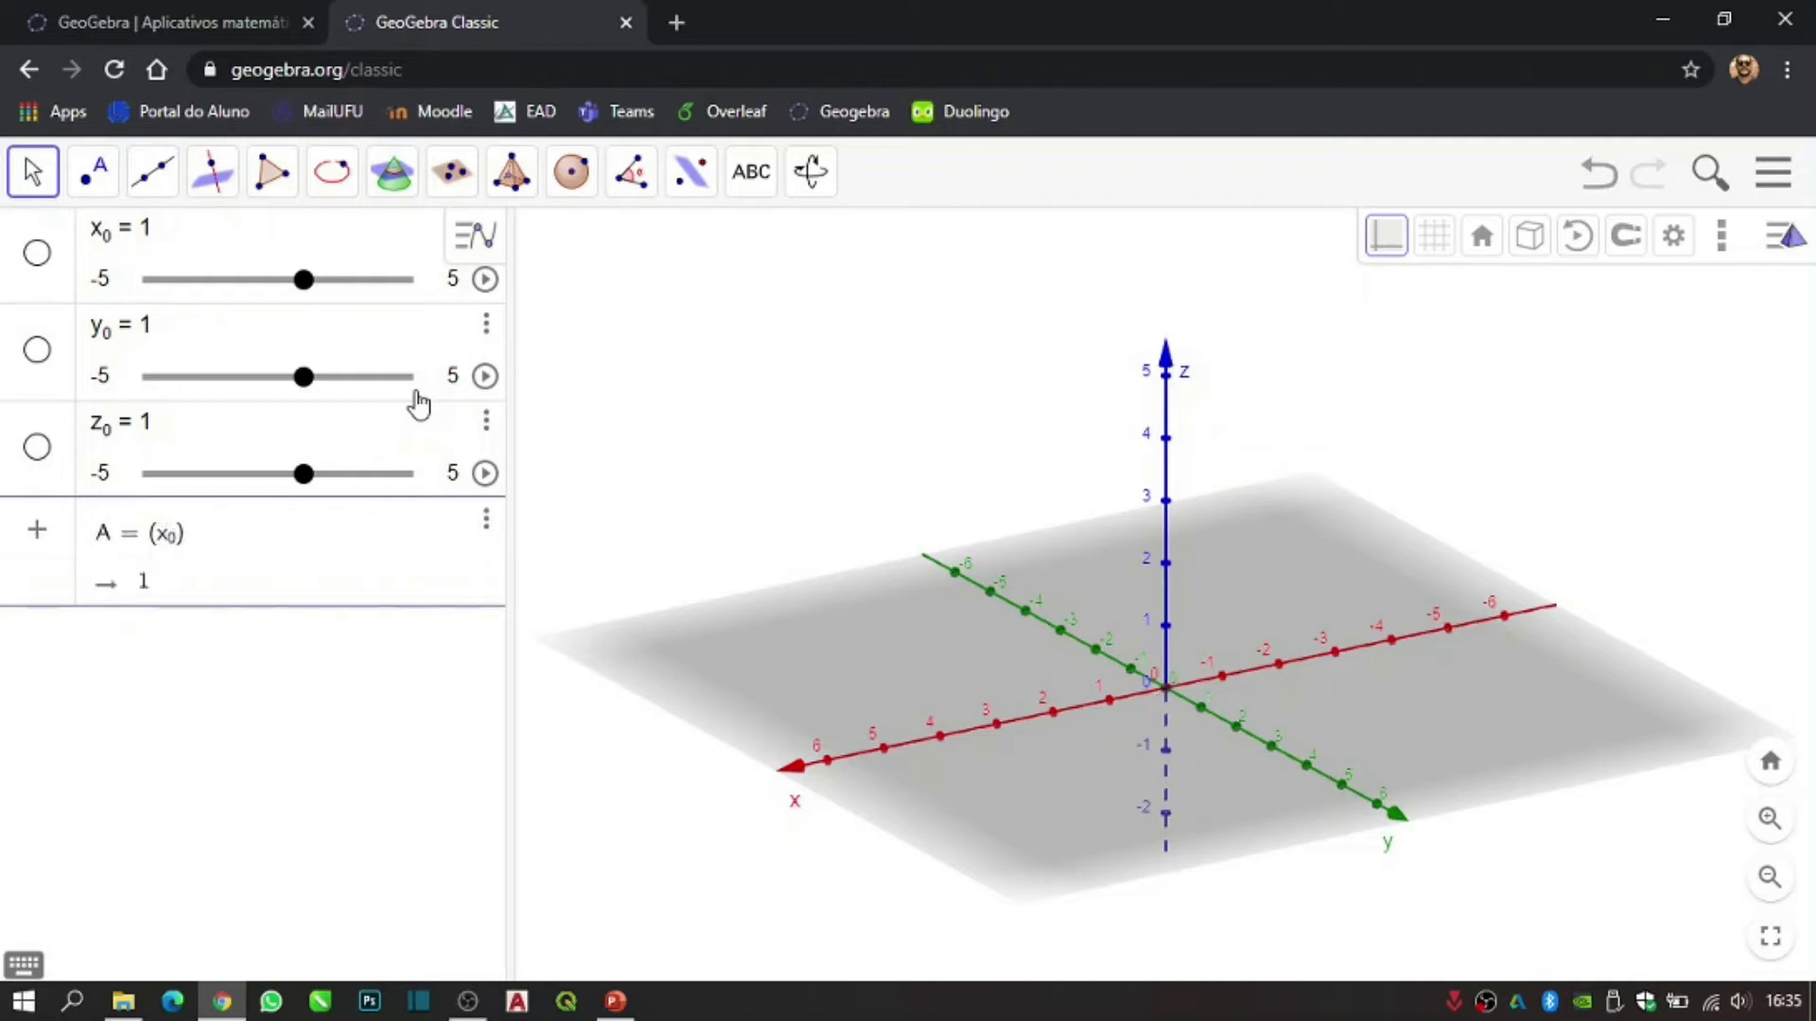
type(",y_0")
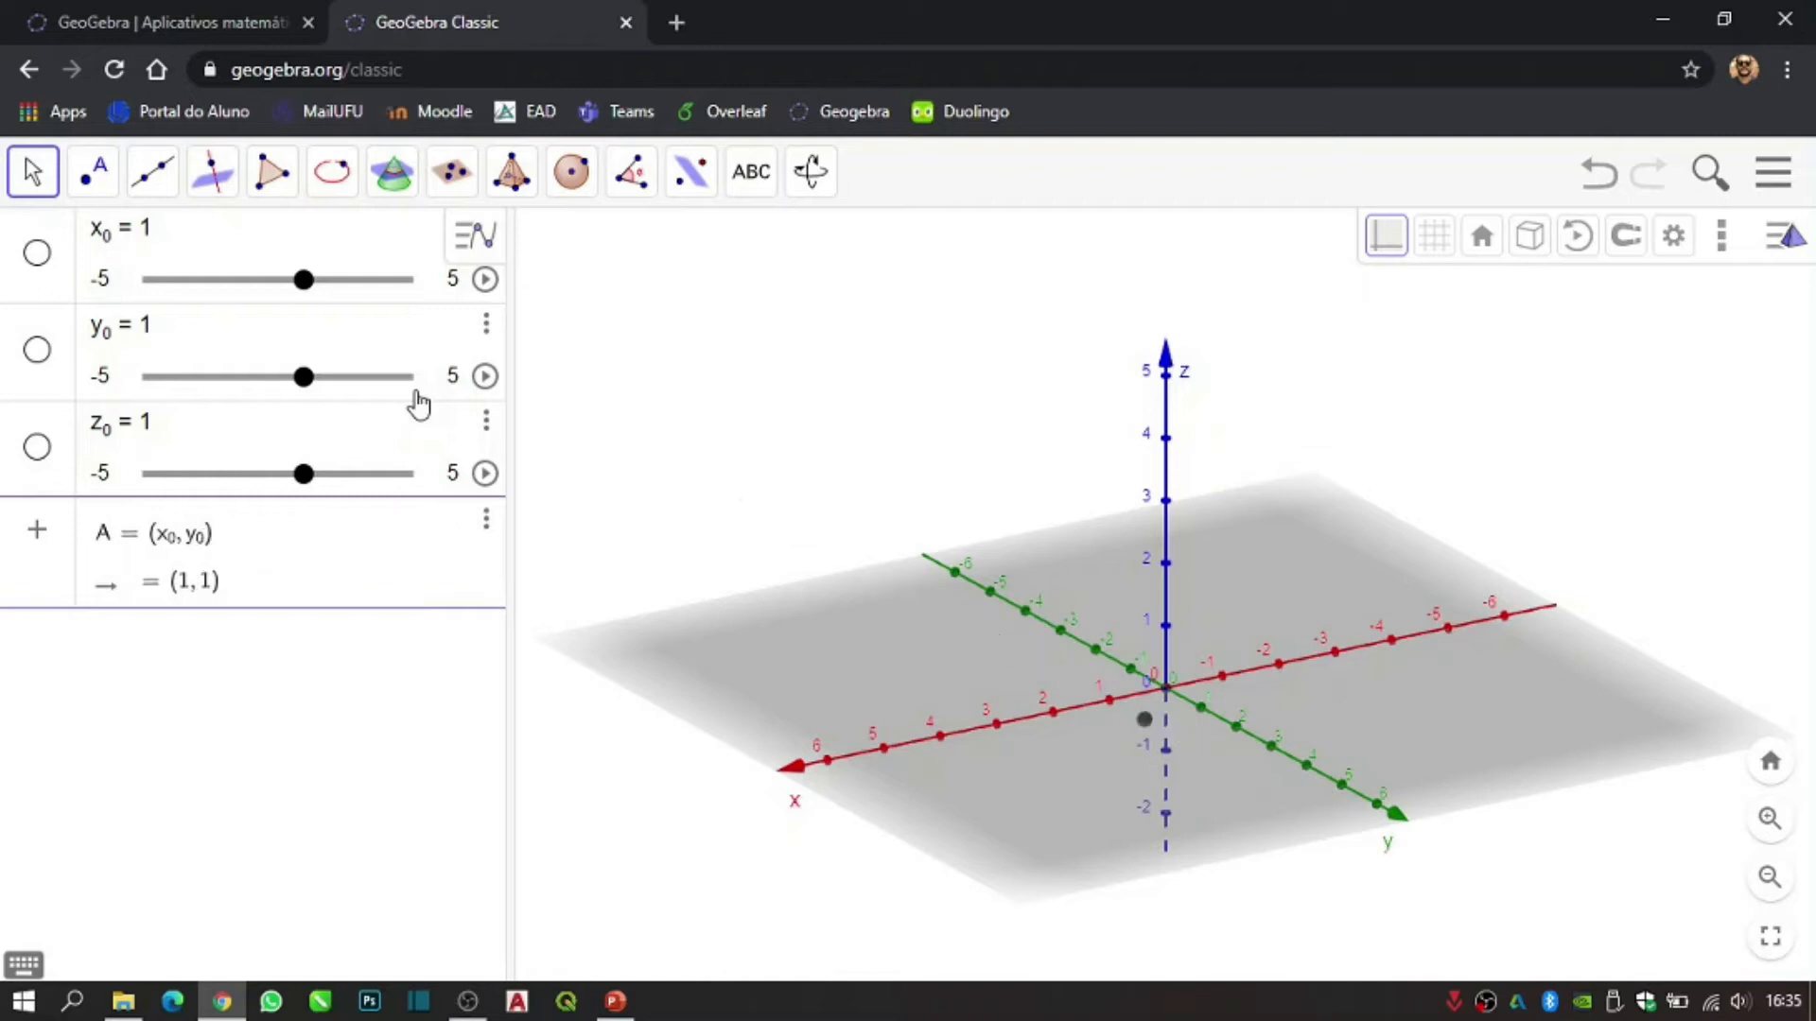
type(",z_0")
key("Return")
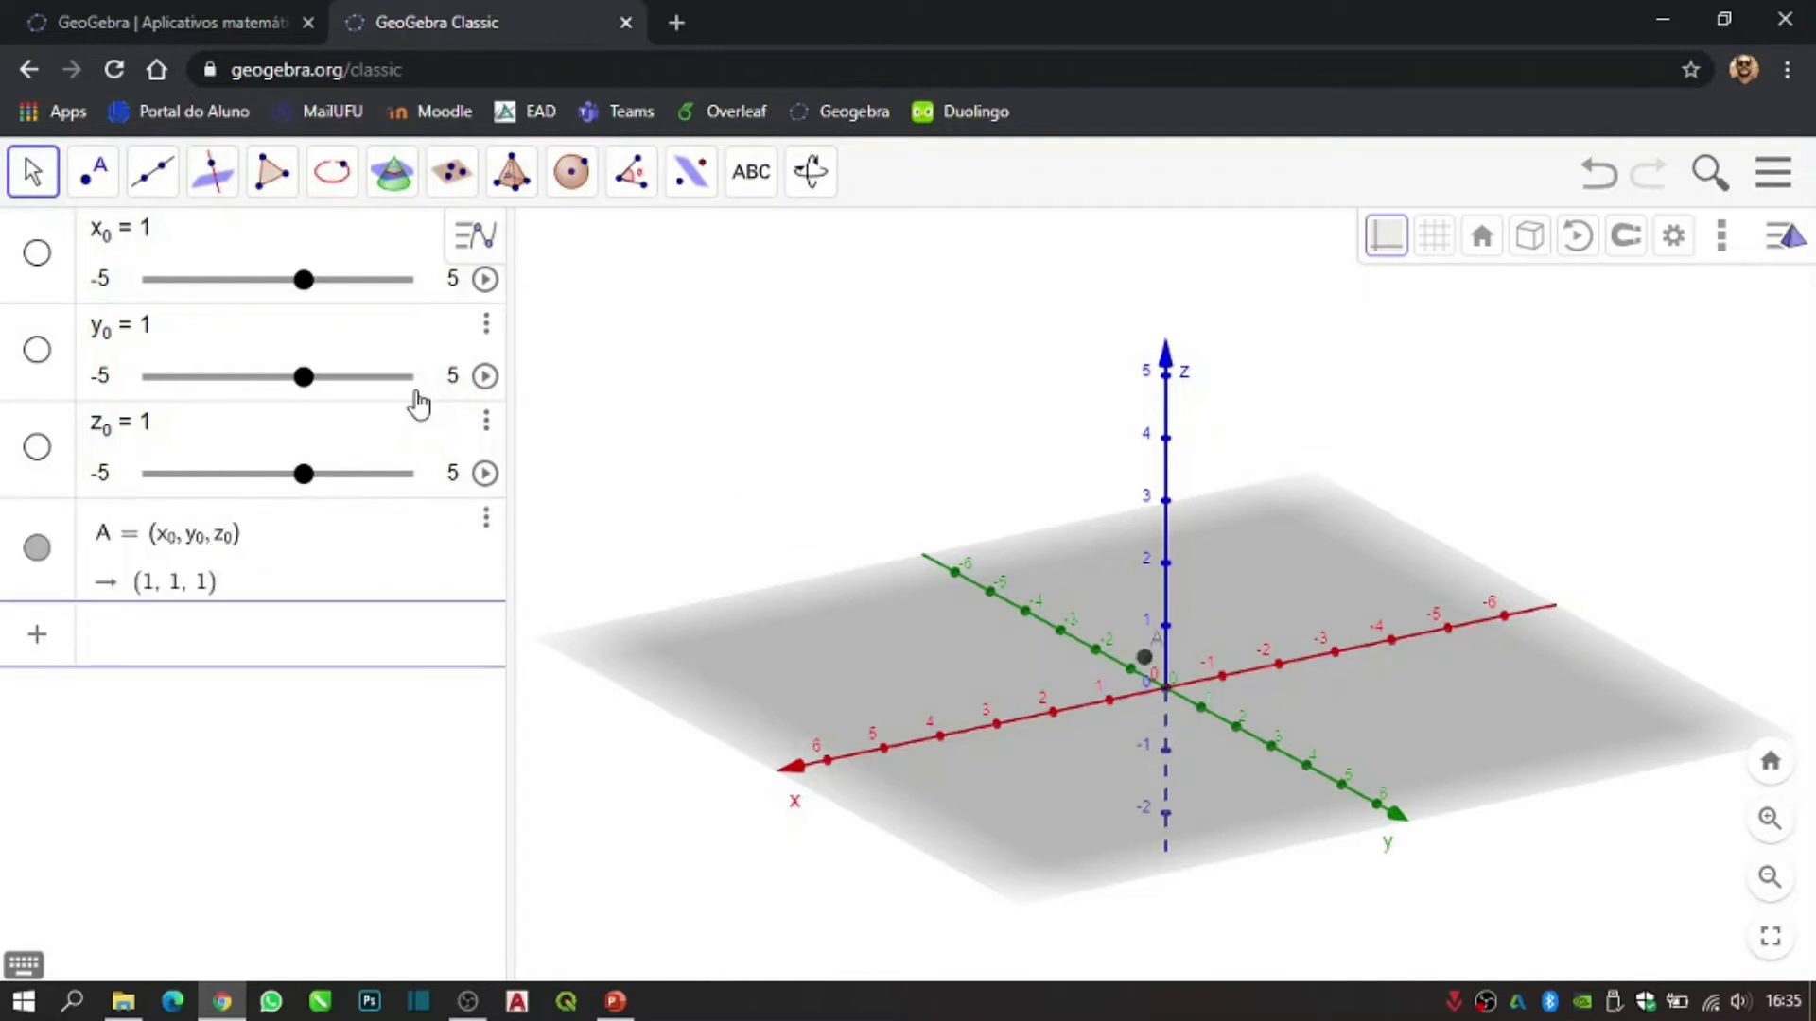
- Change the colour of point A to green (#00FF00) in its properties and close them
left_click_drag(1182, 741, 1235, 743)
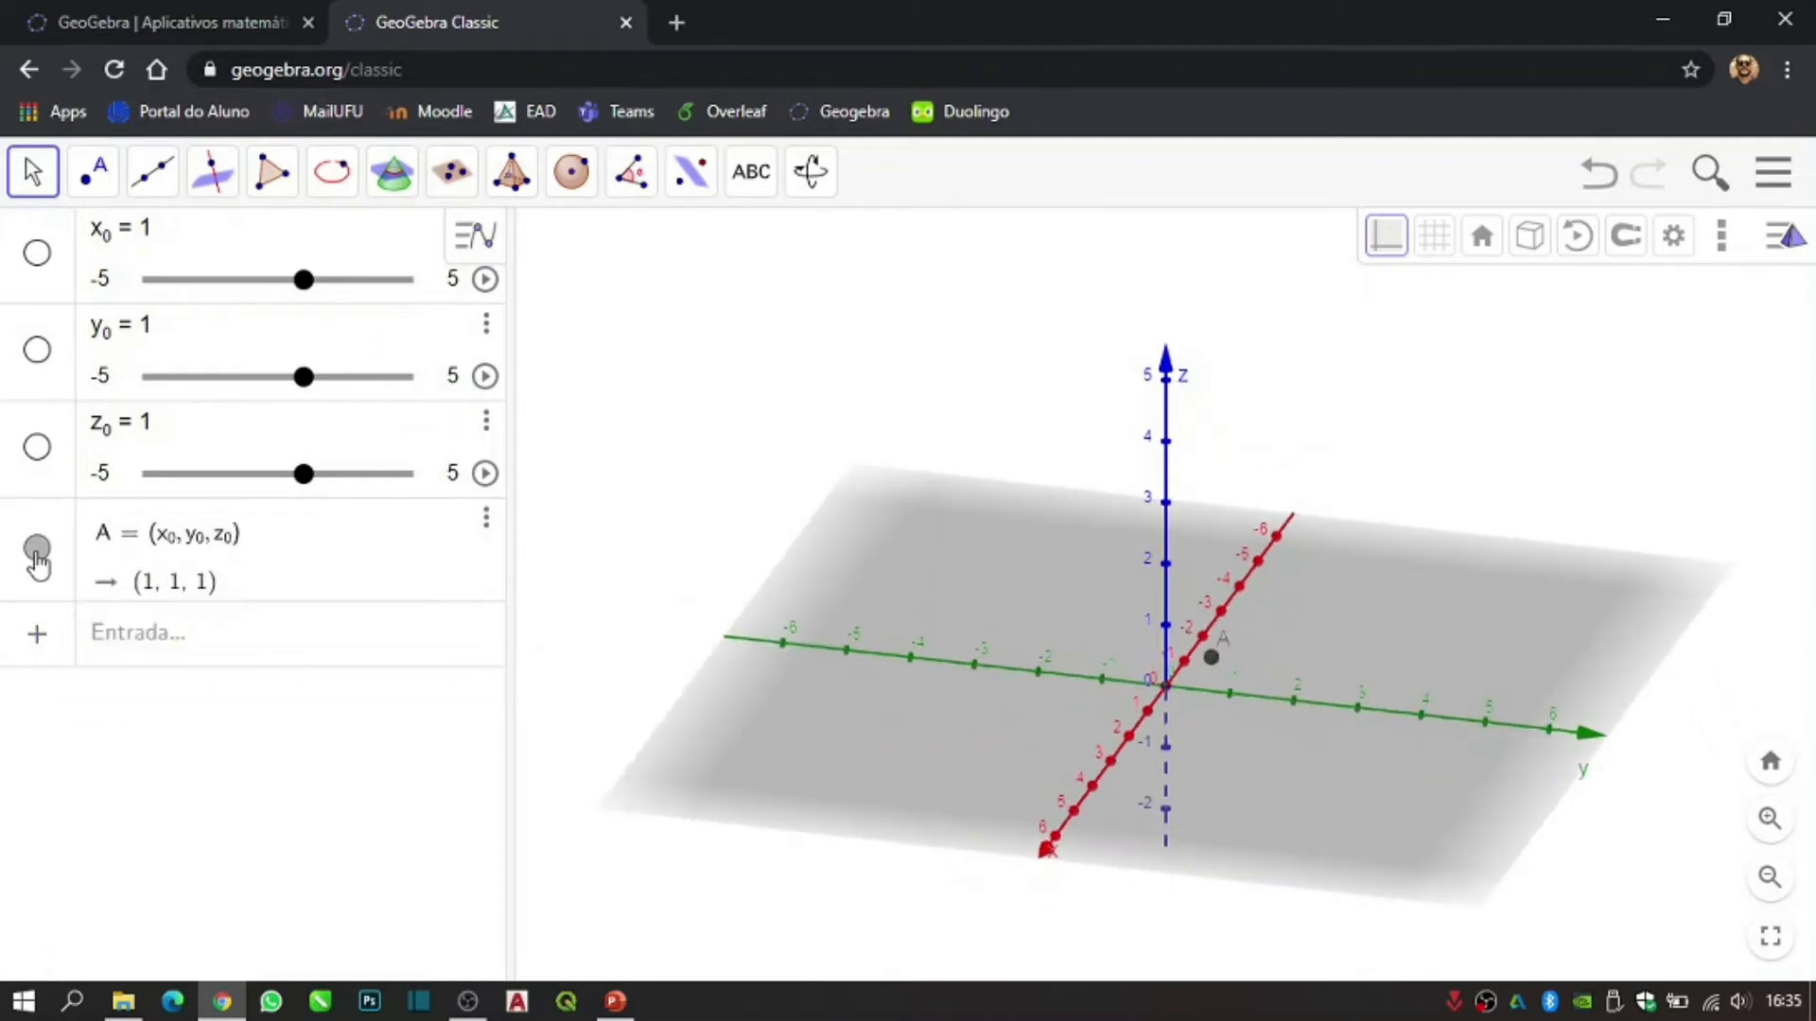
right_click(37, 551)
left_click(132, 802)
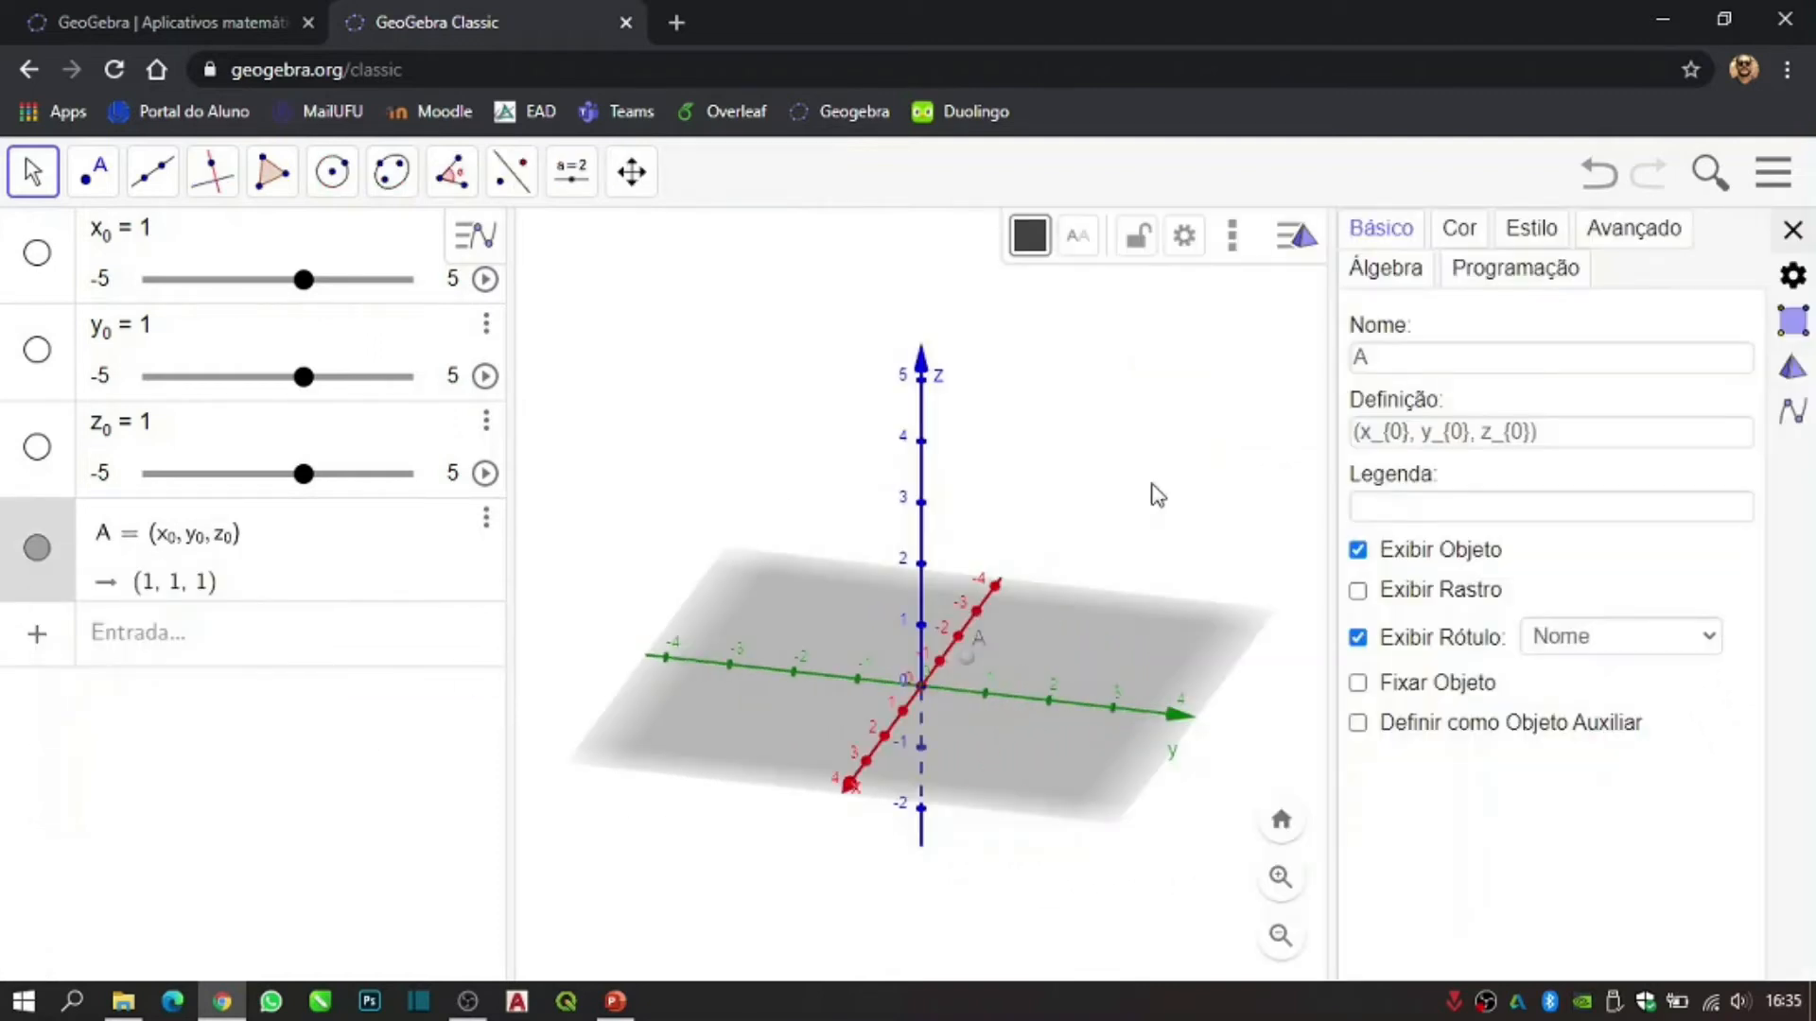
left_click(1459, 229)
left_click(1398, 421)
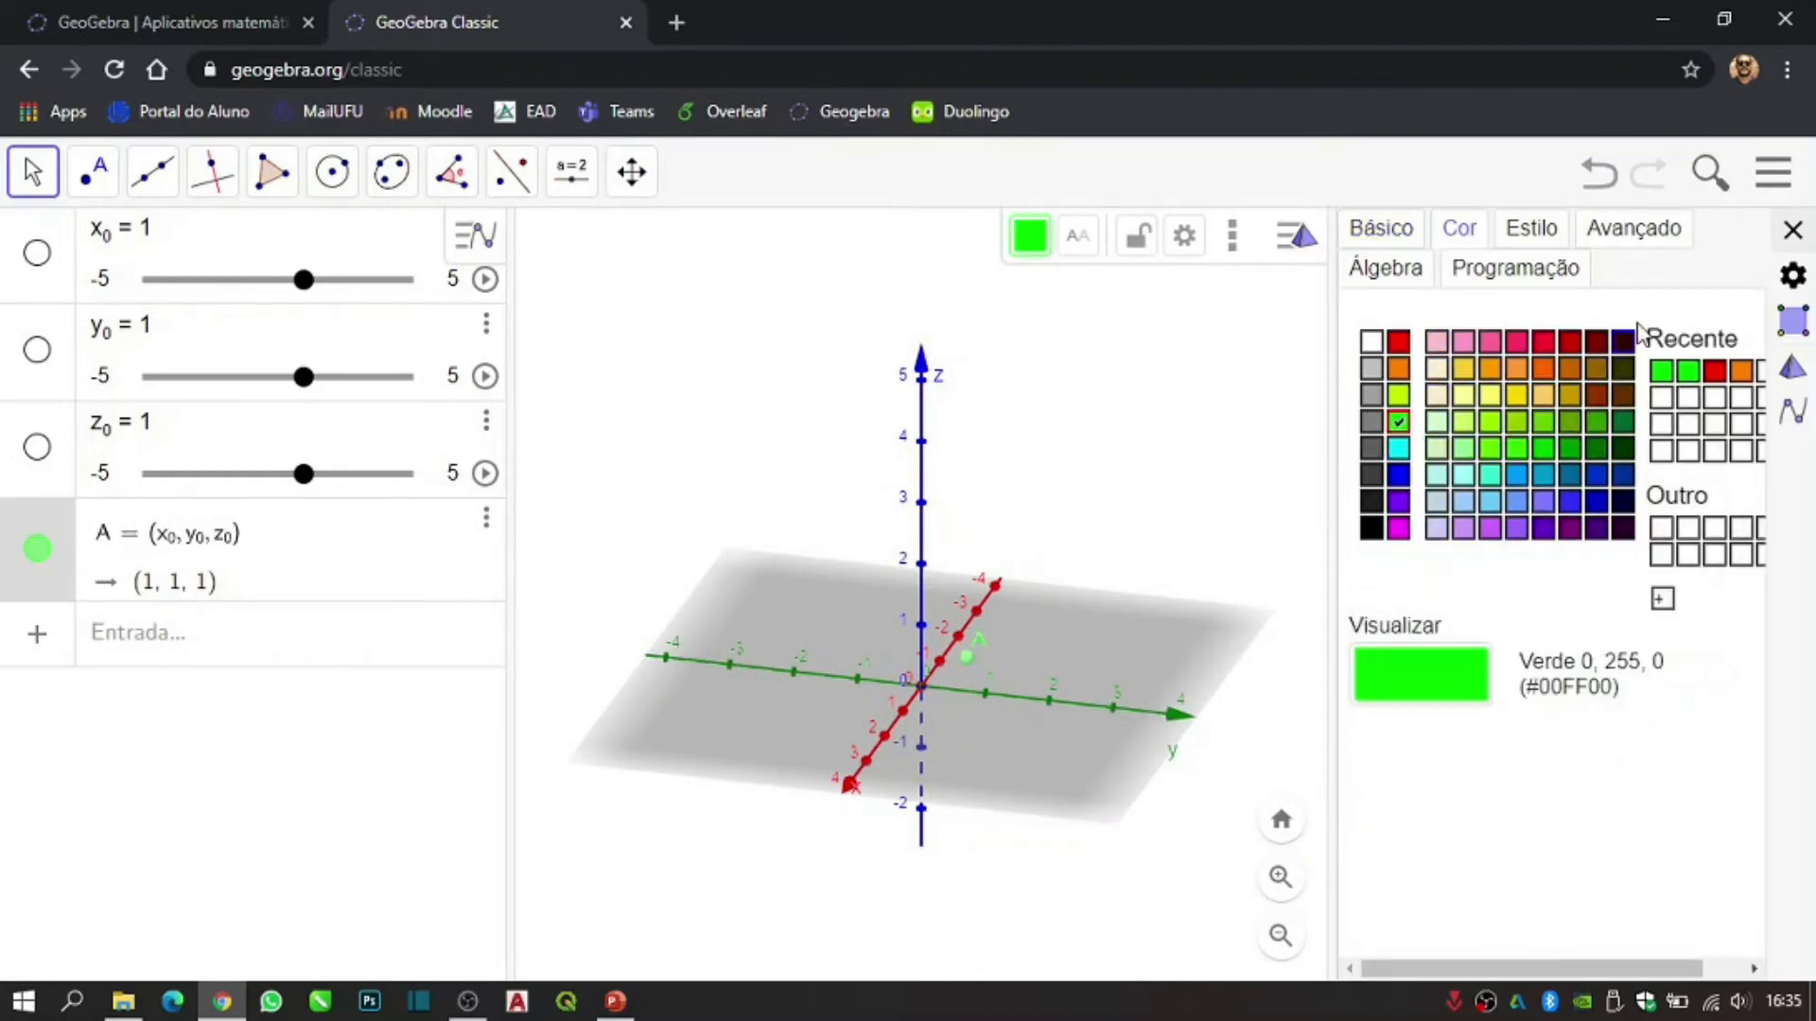
left_click(1792, 230)
left_click(984, 463)
left_click_drag(1307, 701, 1270, 780)
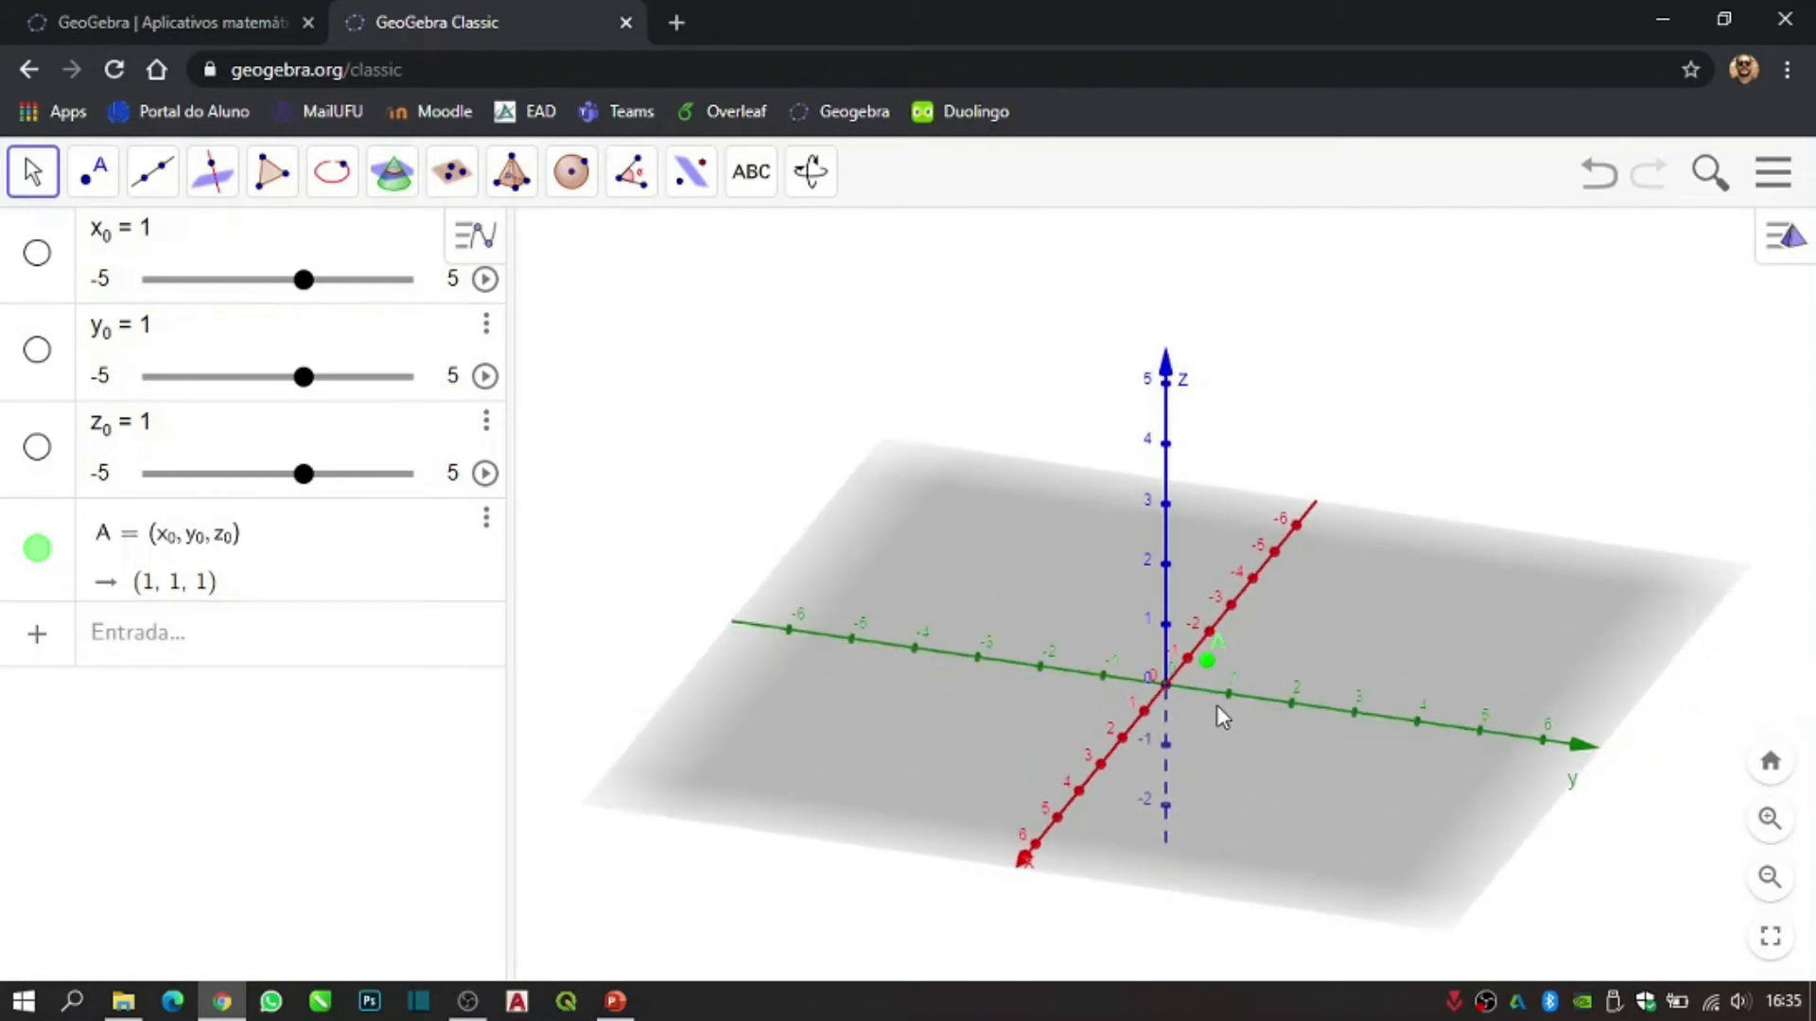
- Create three more sliders named a, b and c
left_click(166, 655)
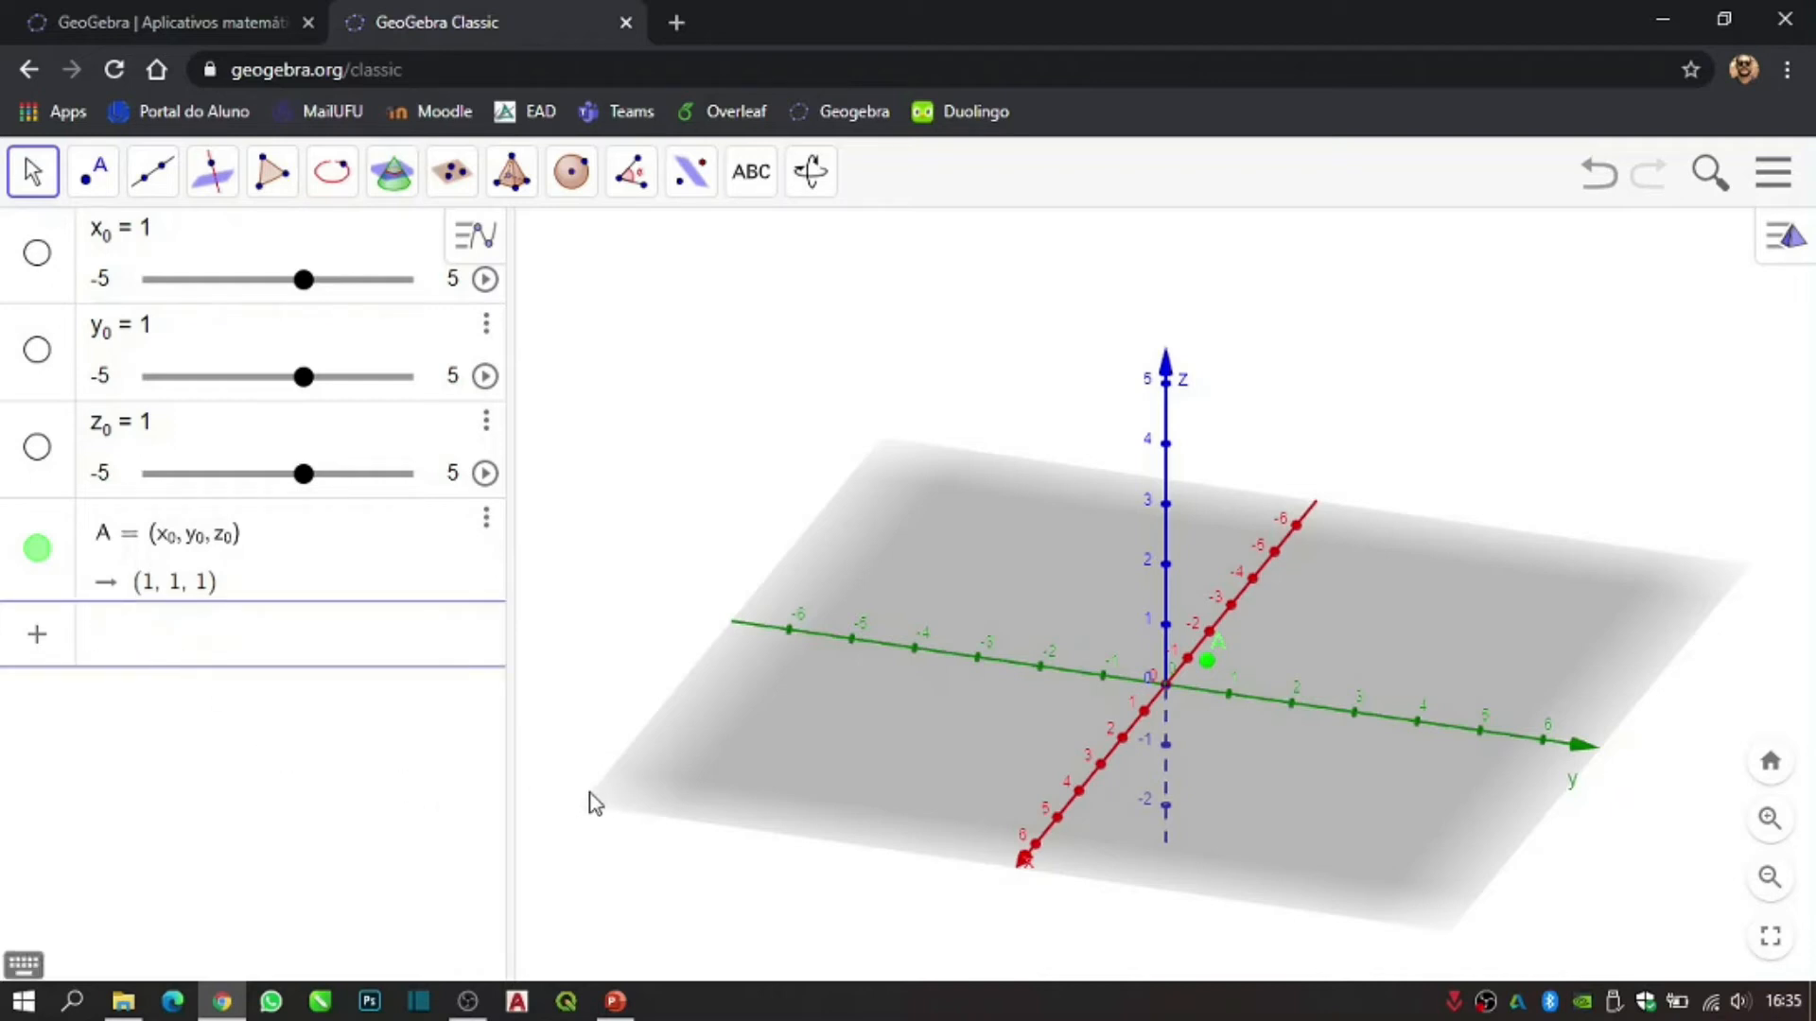
type("a")
key("Return")
type("b")
key("Return")
type("c")
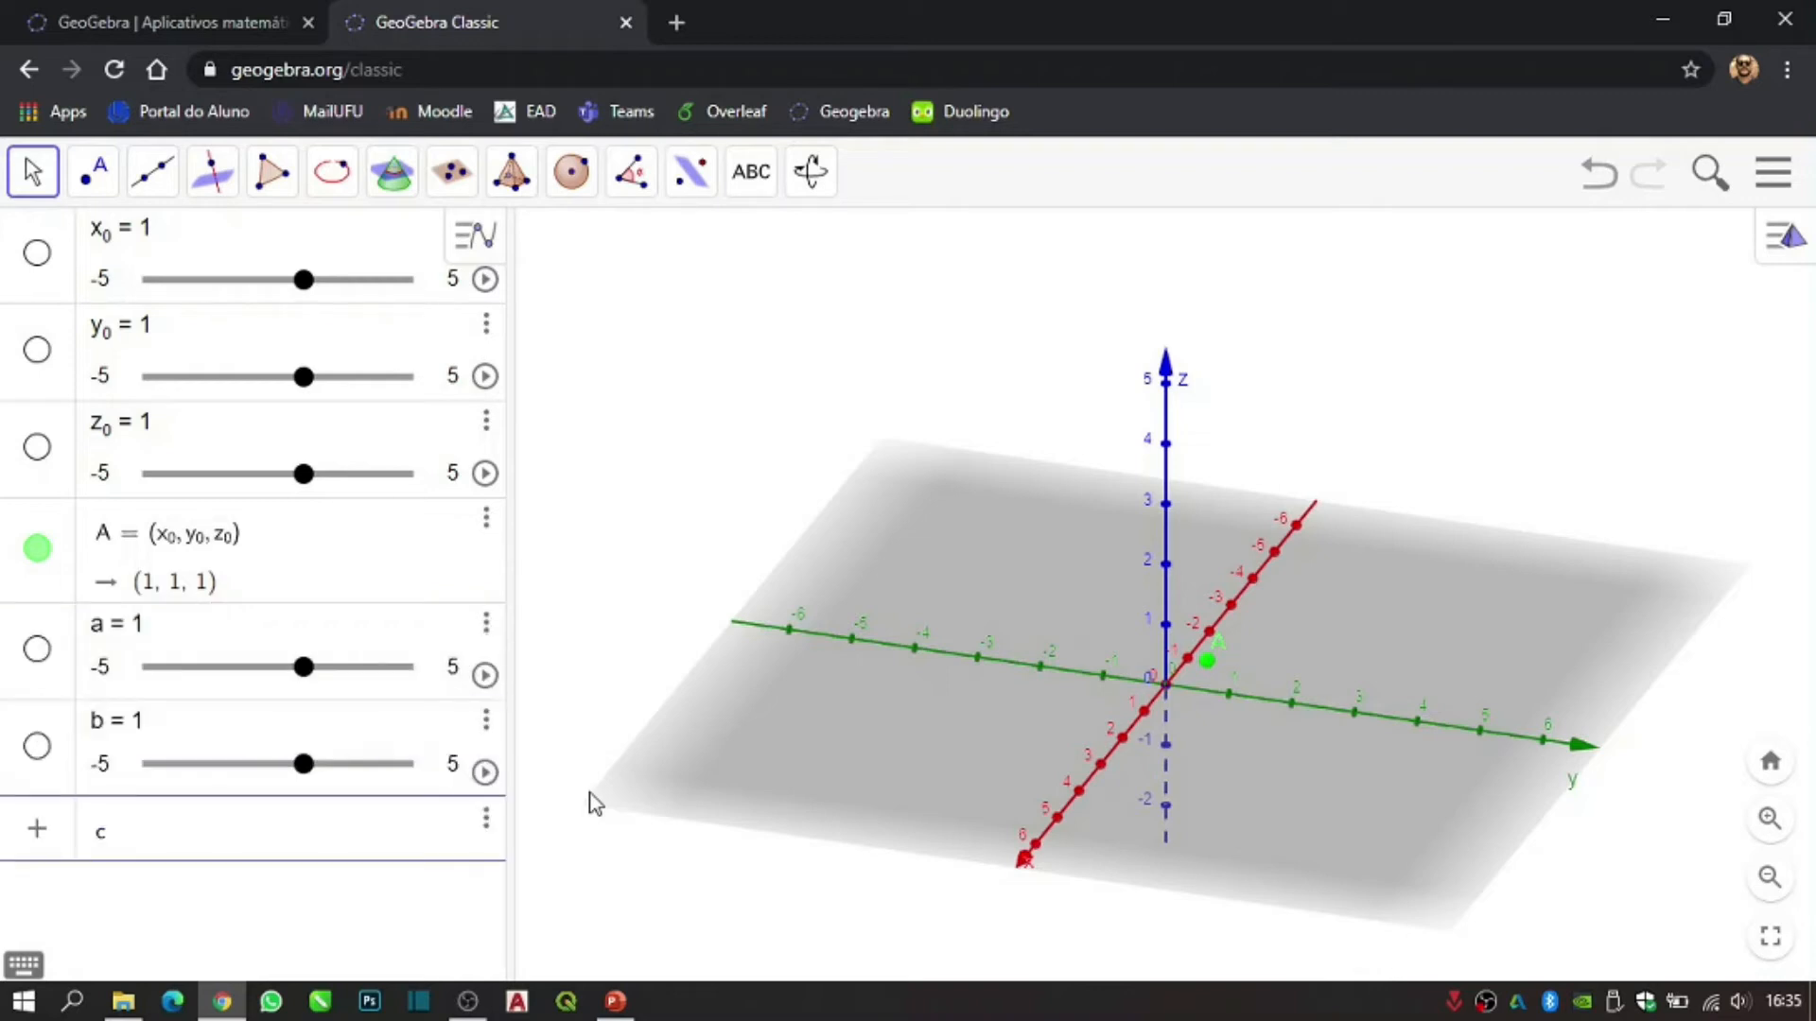
key("Return")
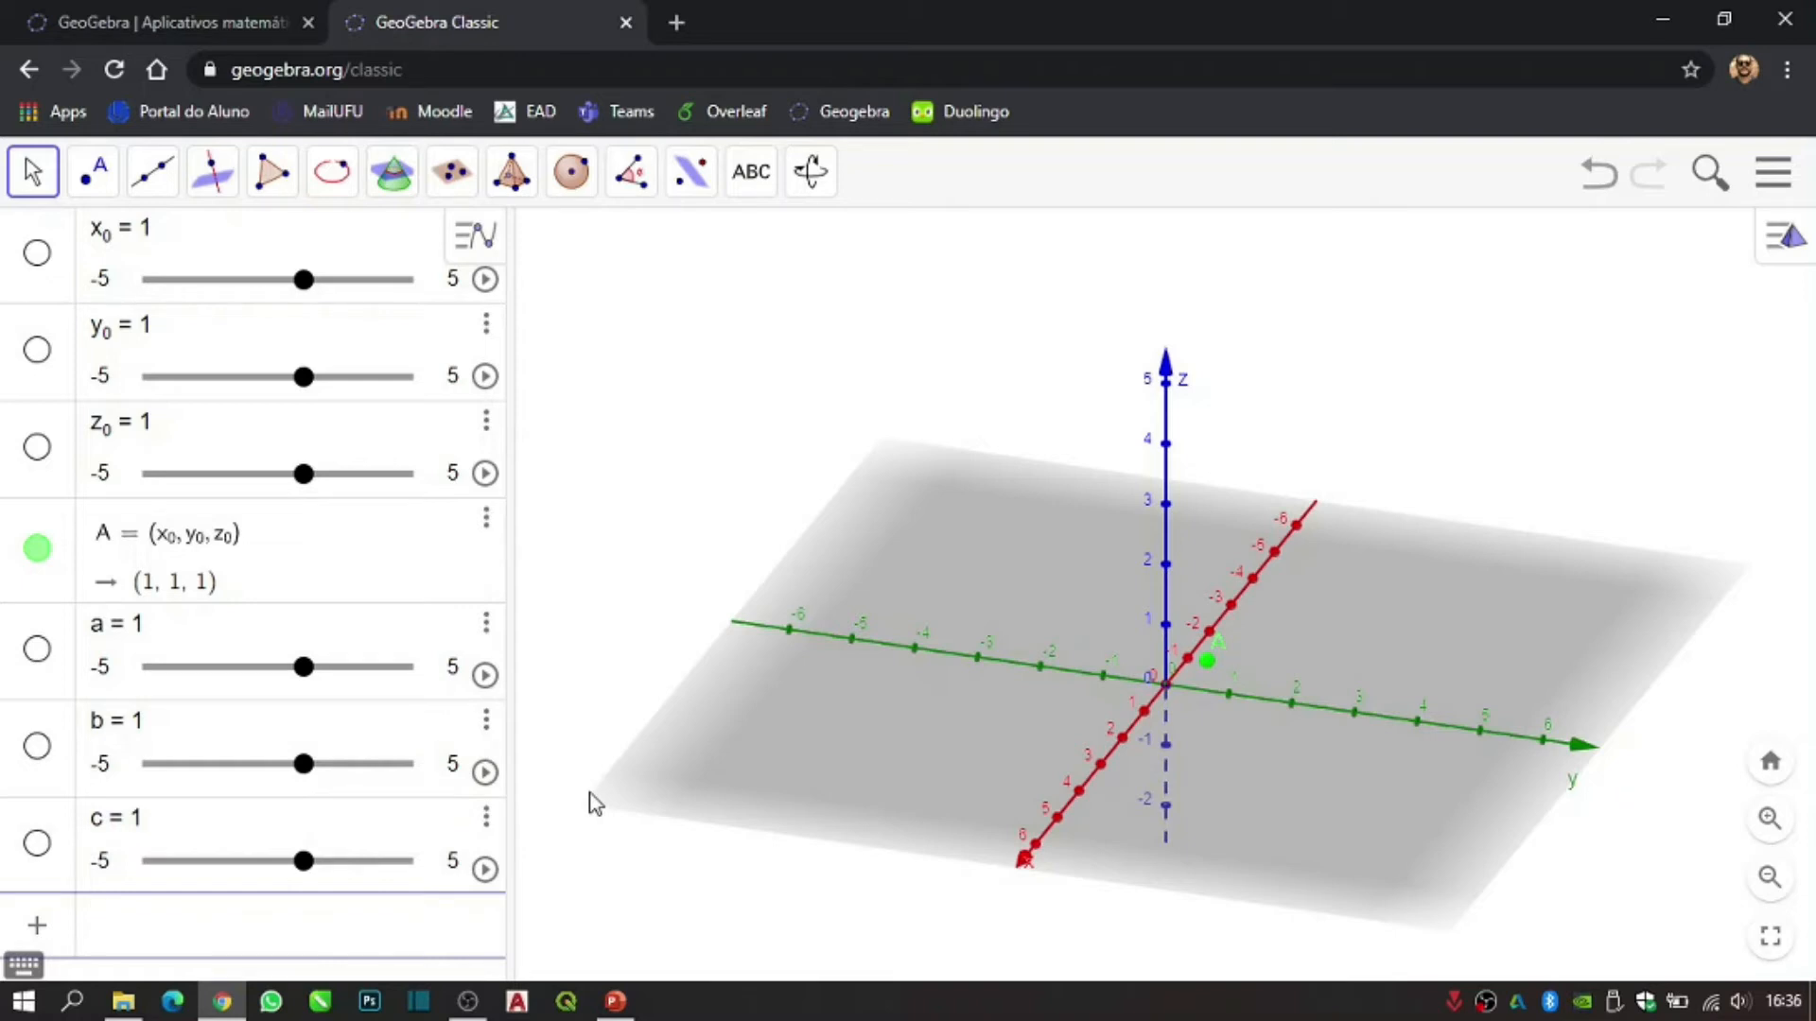
- Define the vector v = (a, b, c) from the sliders a, b and c
type("v")
type("+")
type("(a,")
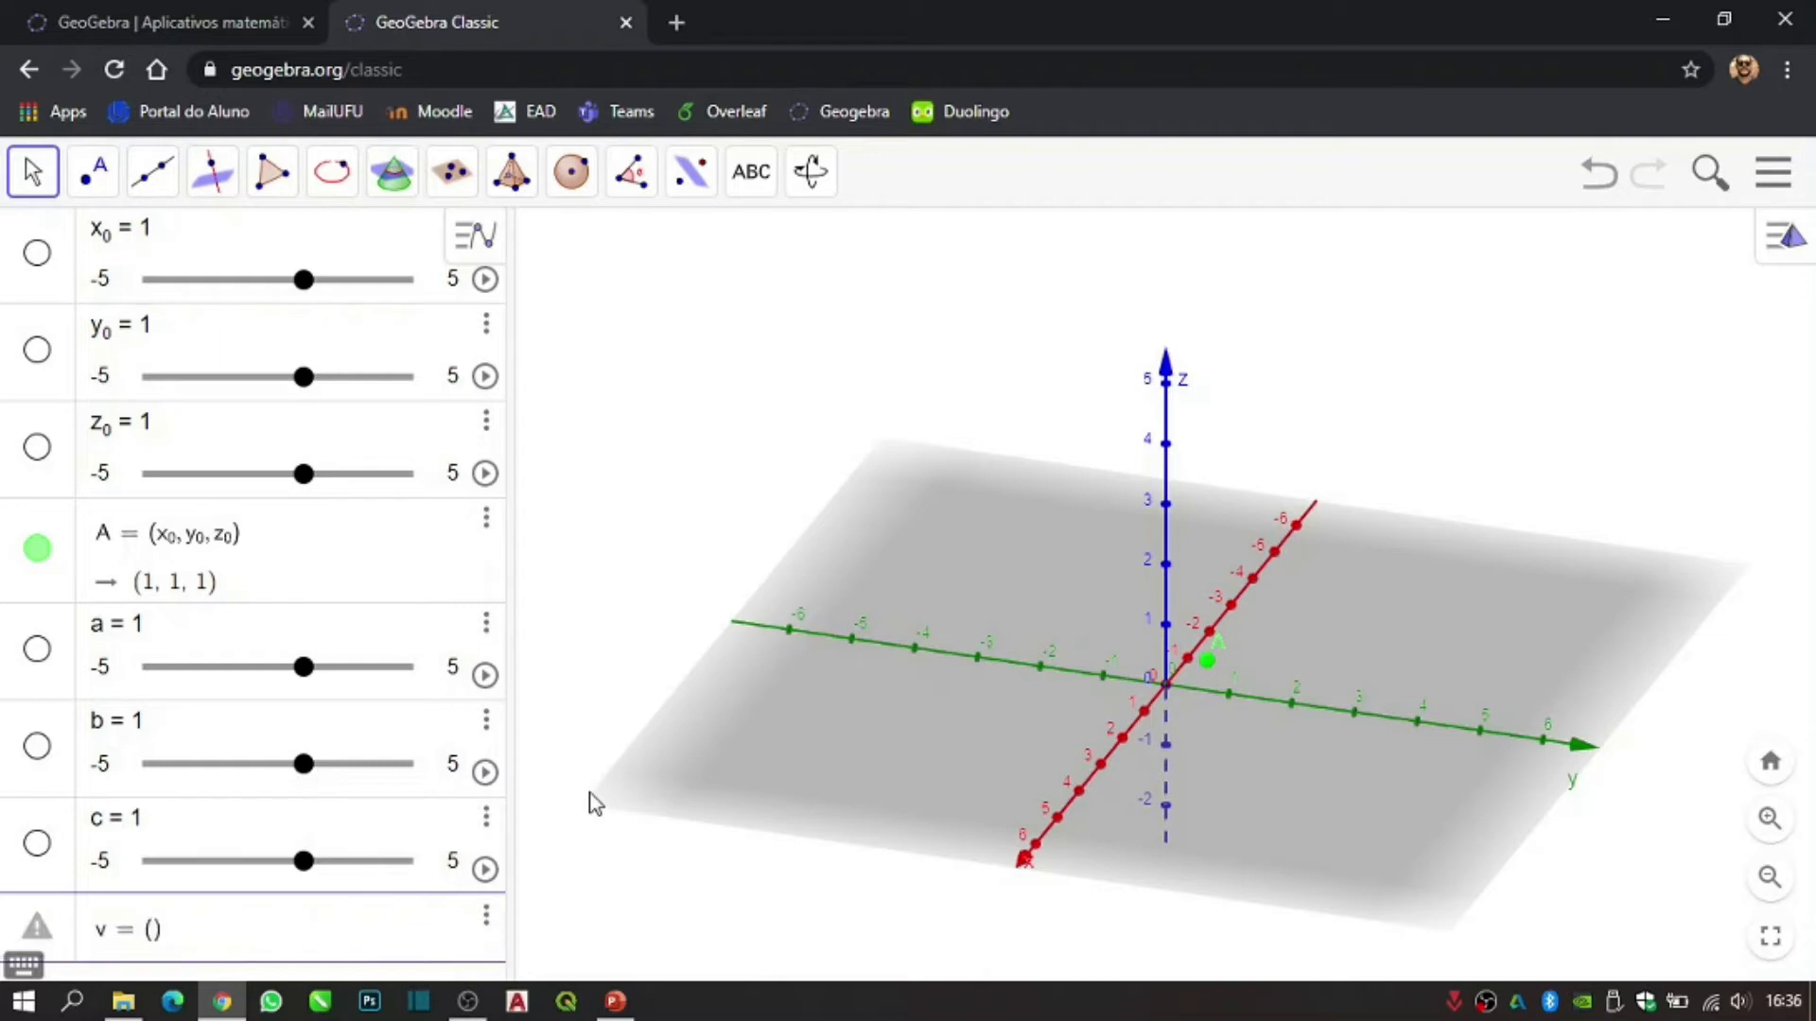
type("b,c")
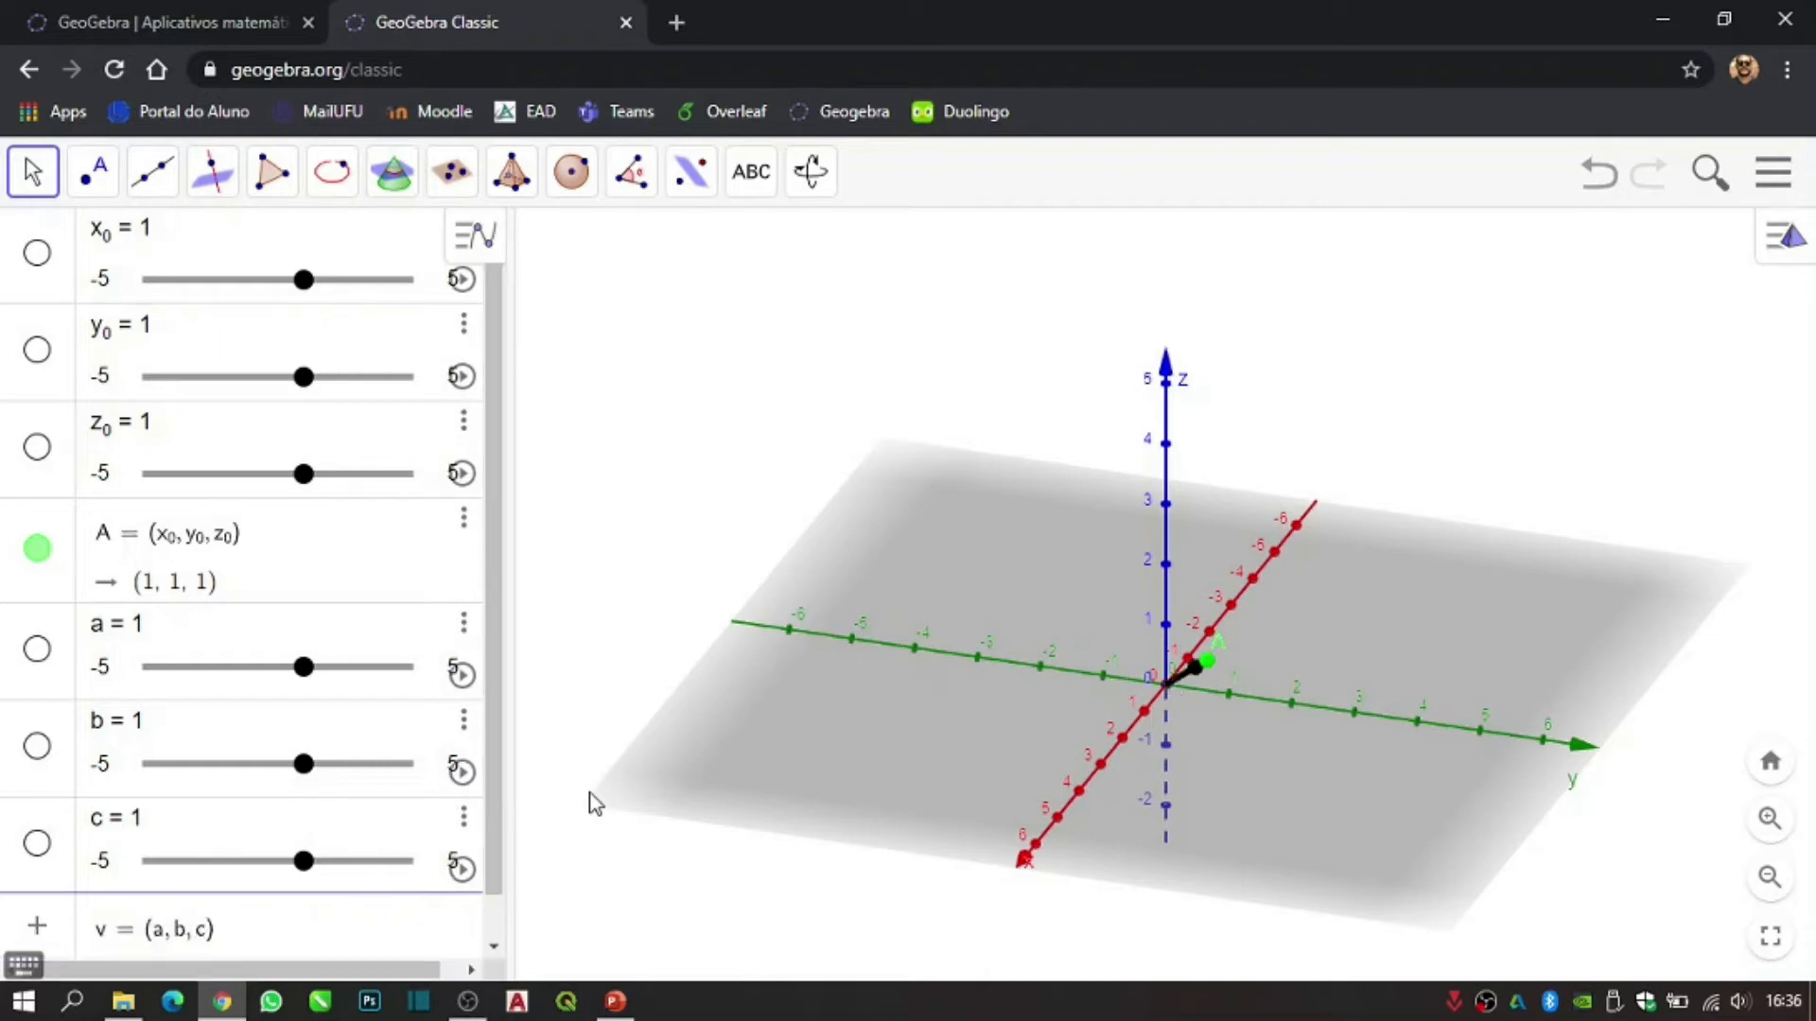
key("Return")
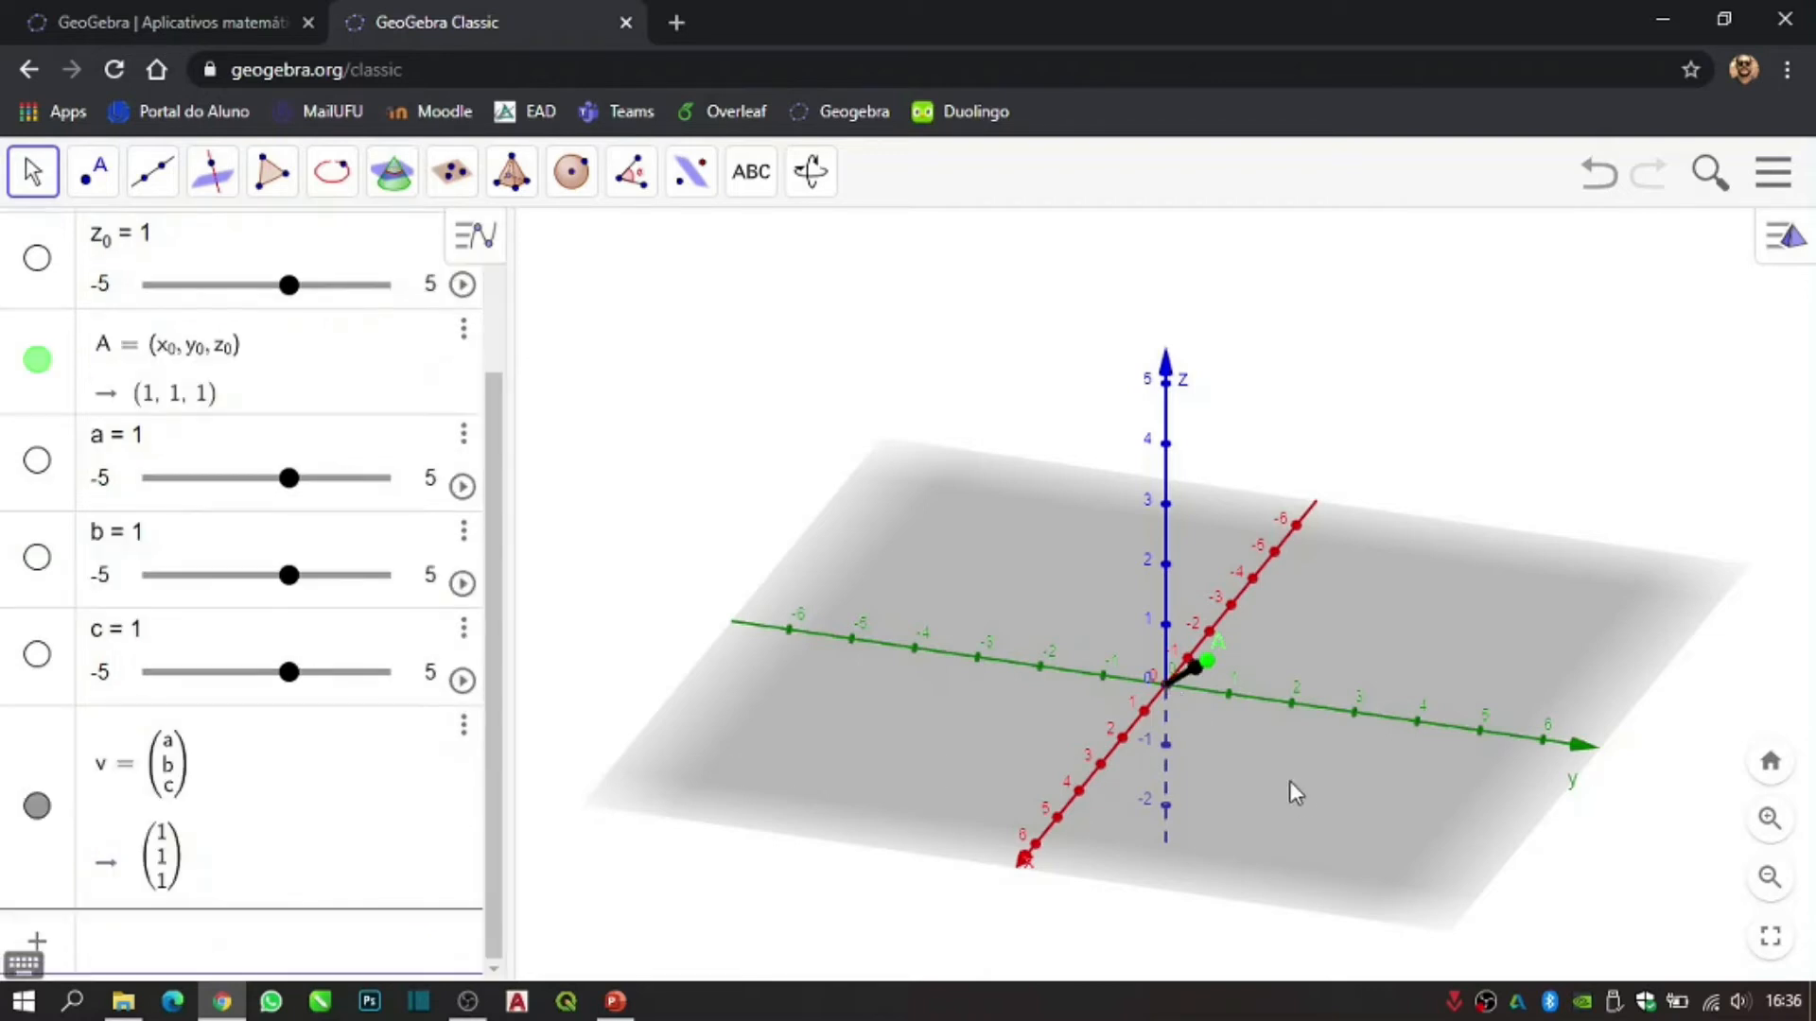
- Animate sliders x_0, y_0 and z_0 one at a time to move point A, stopping them at about 2.1, 2.17 and 2.33
left_click_drag(1274, 747, 1329, 740)
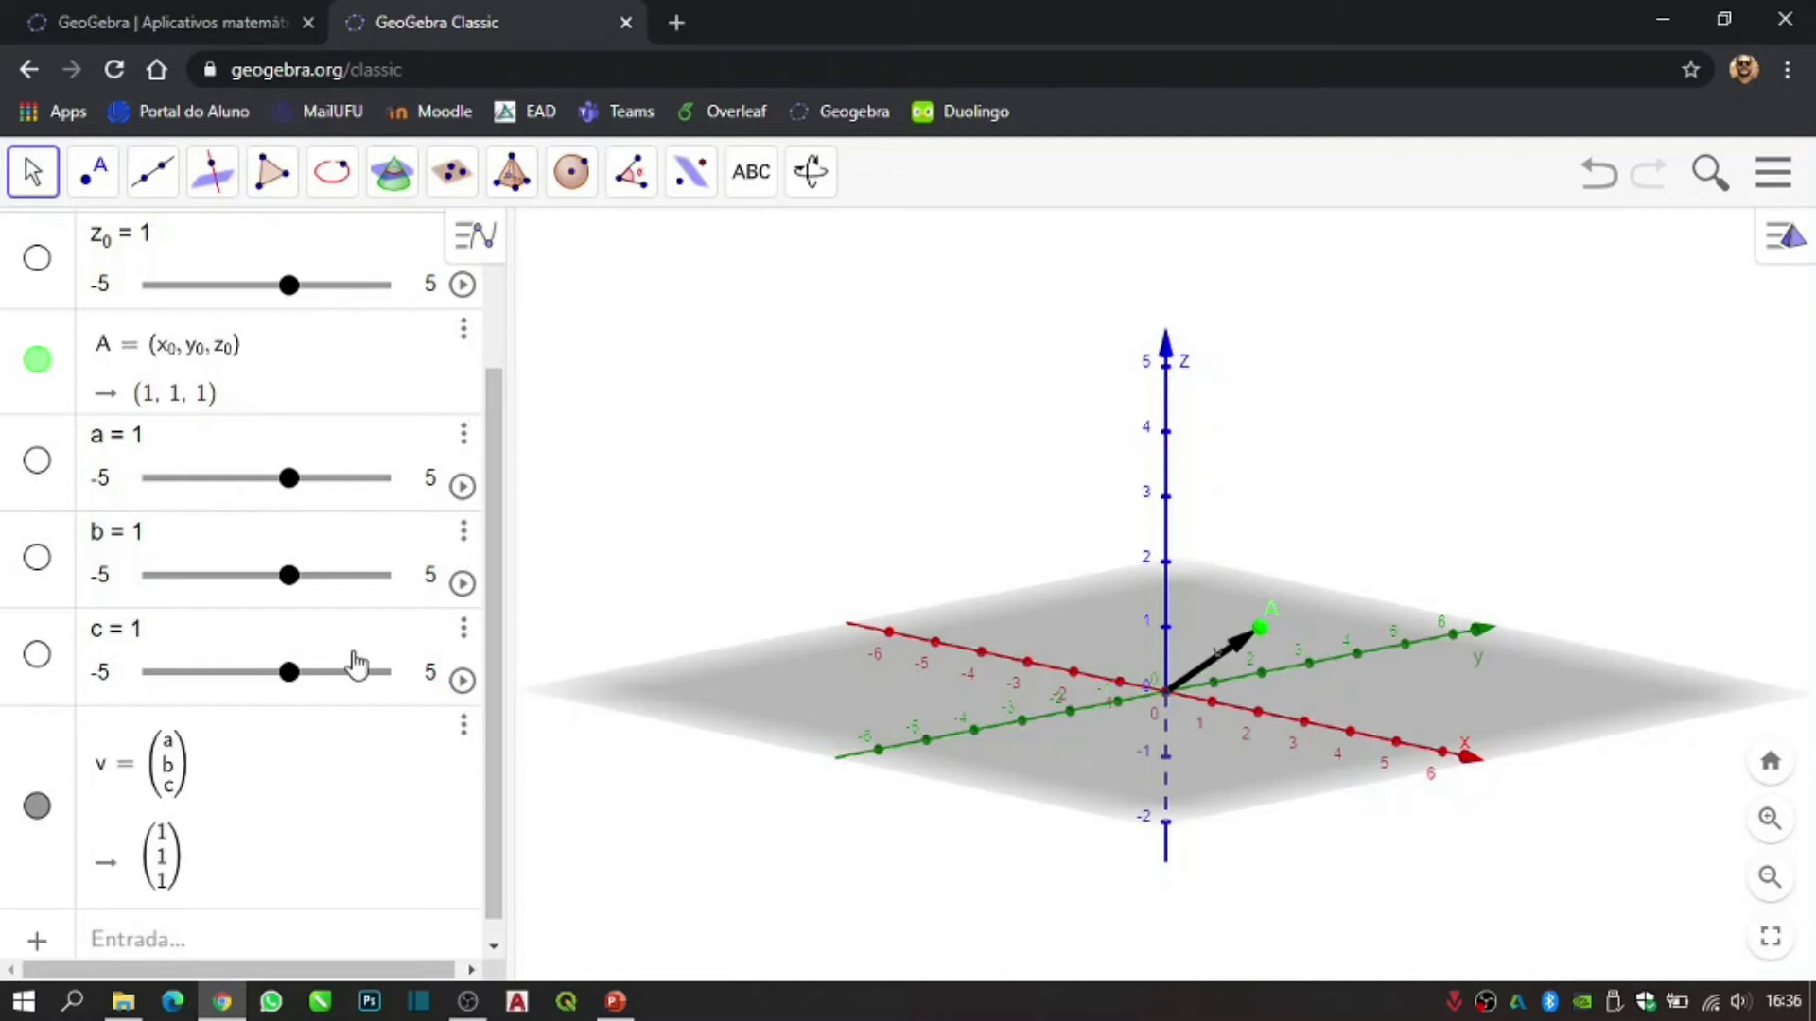
scroll(357, 665, "up", 2)
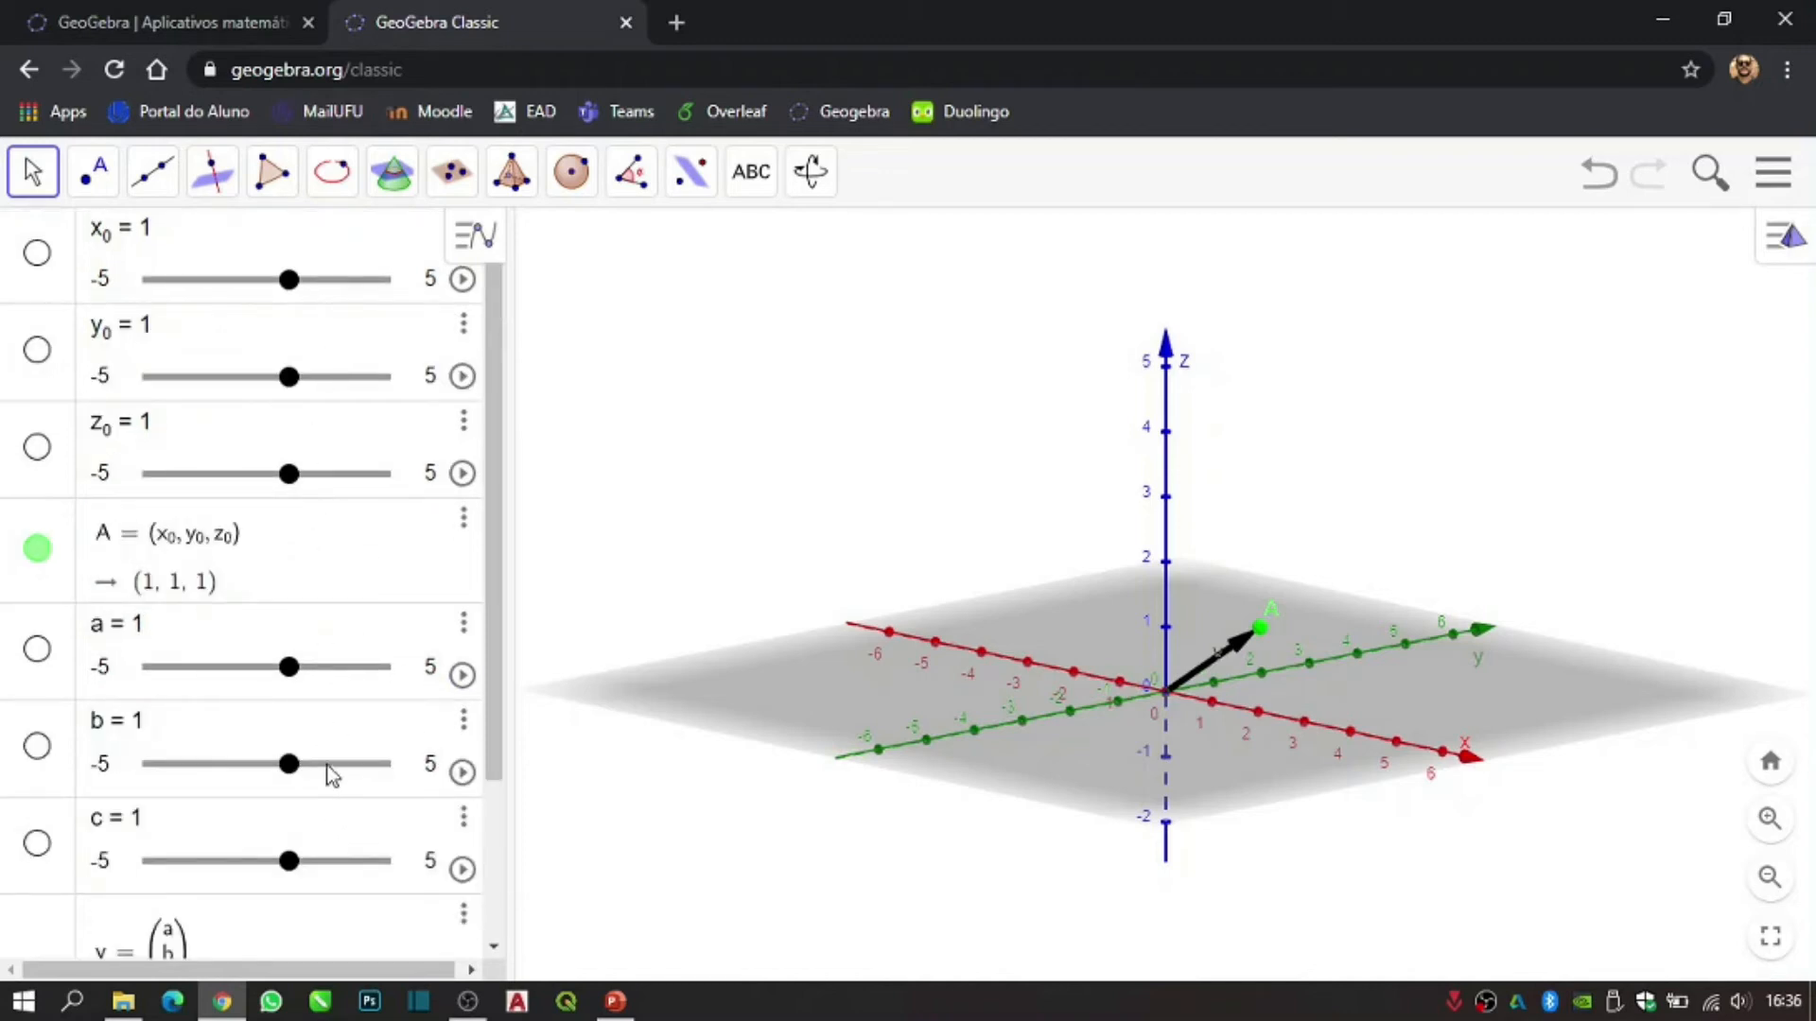
left_click(462, 280)
left_click(464, 282)
left_click(462, 376)
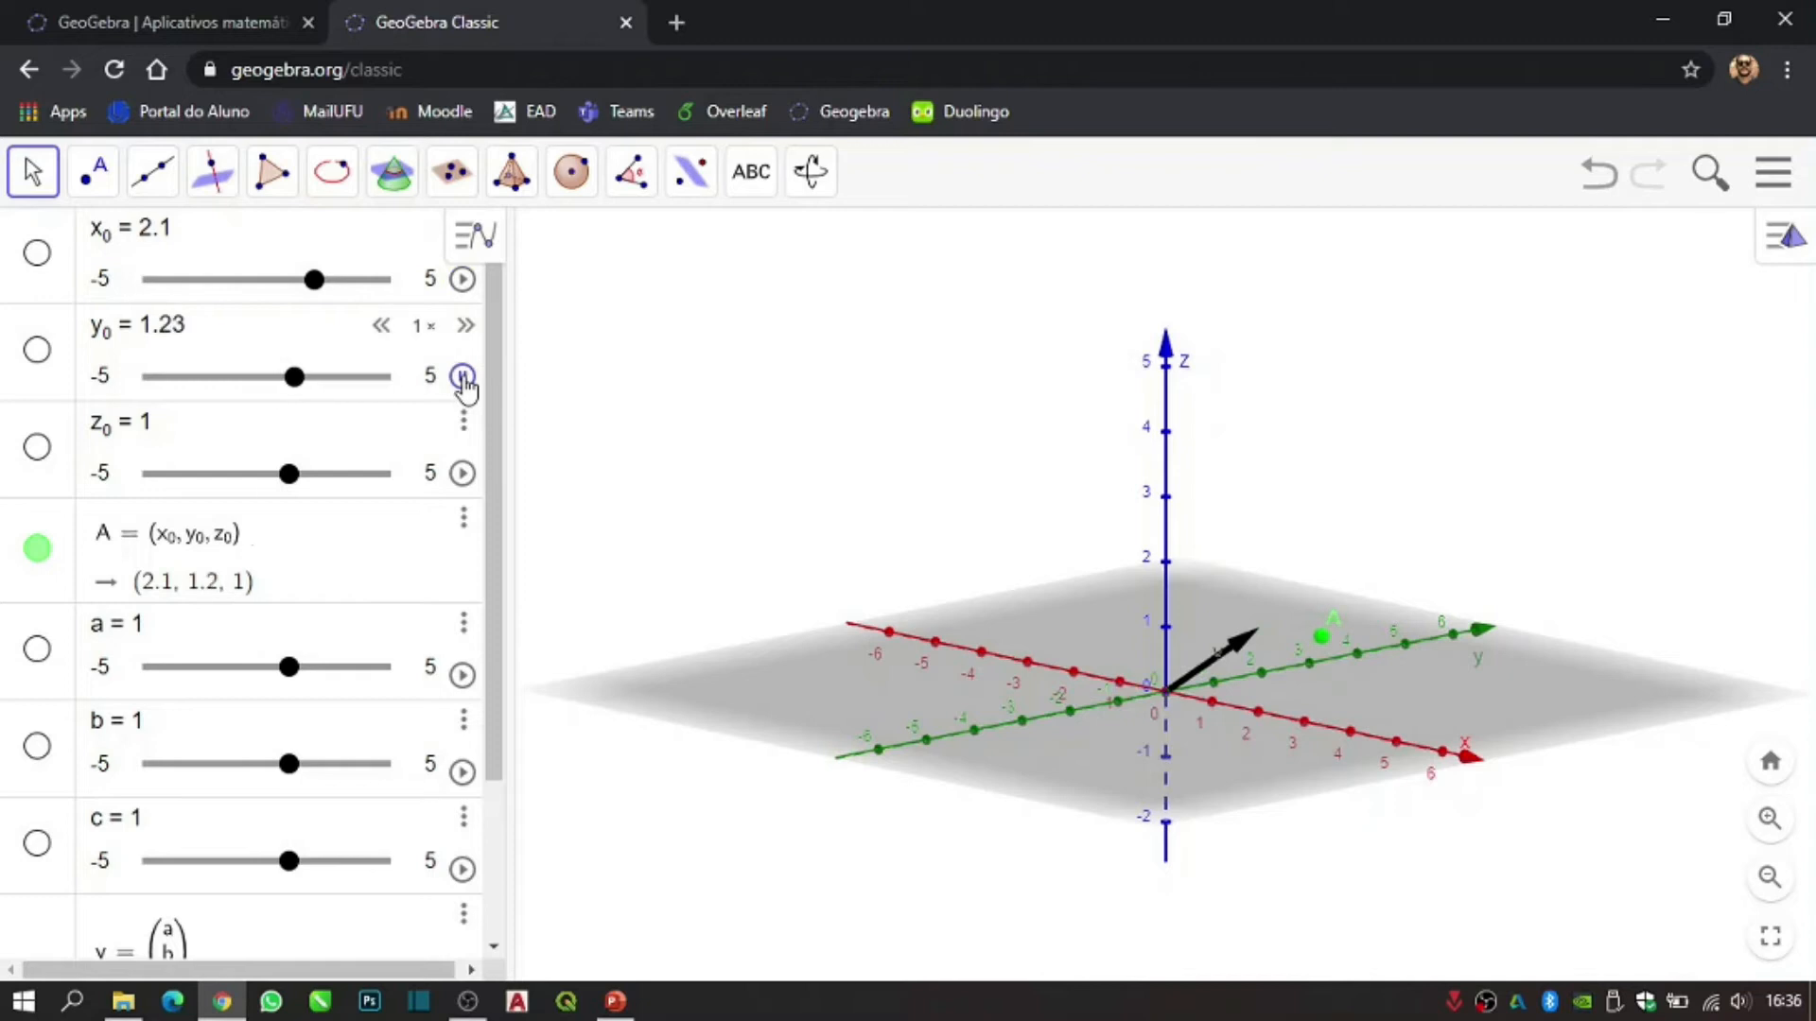
left_click(462, 377)
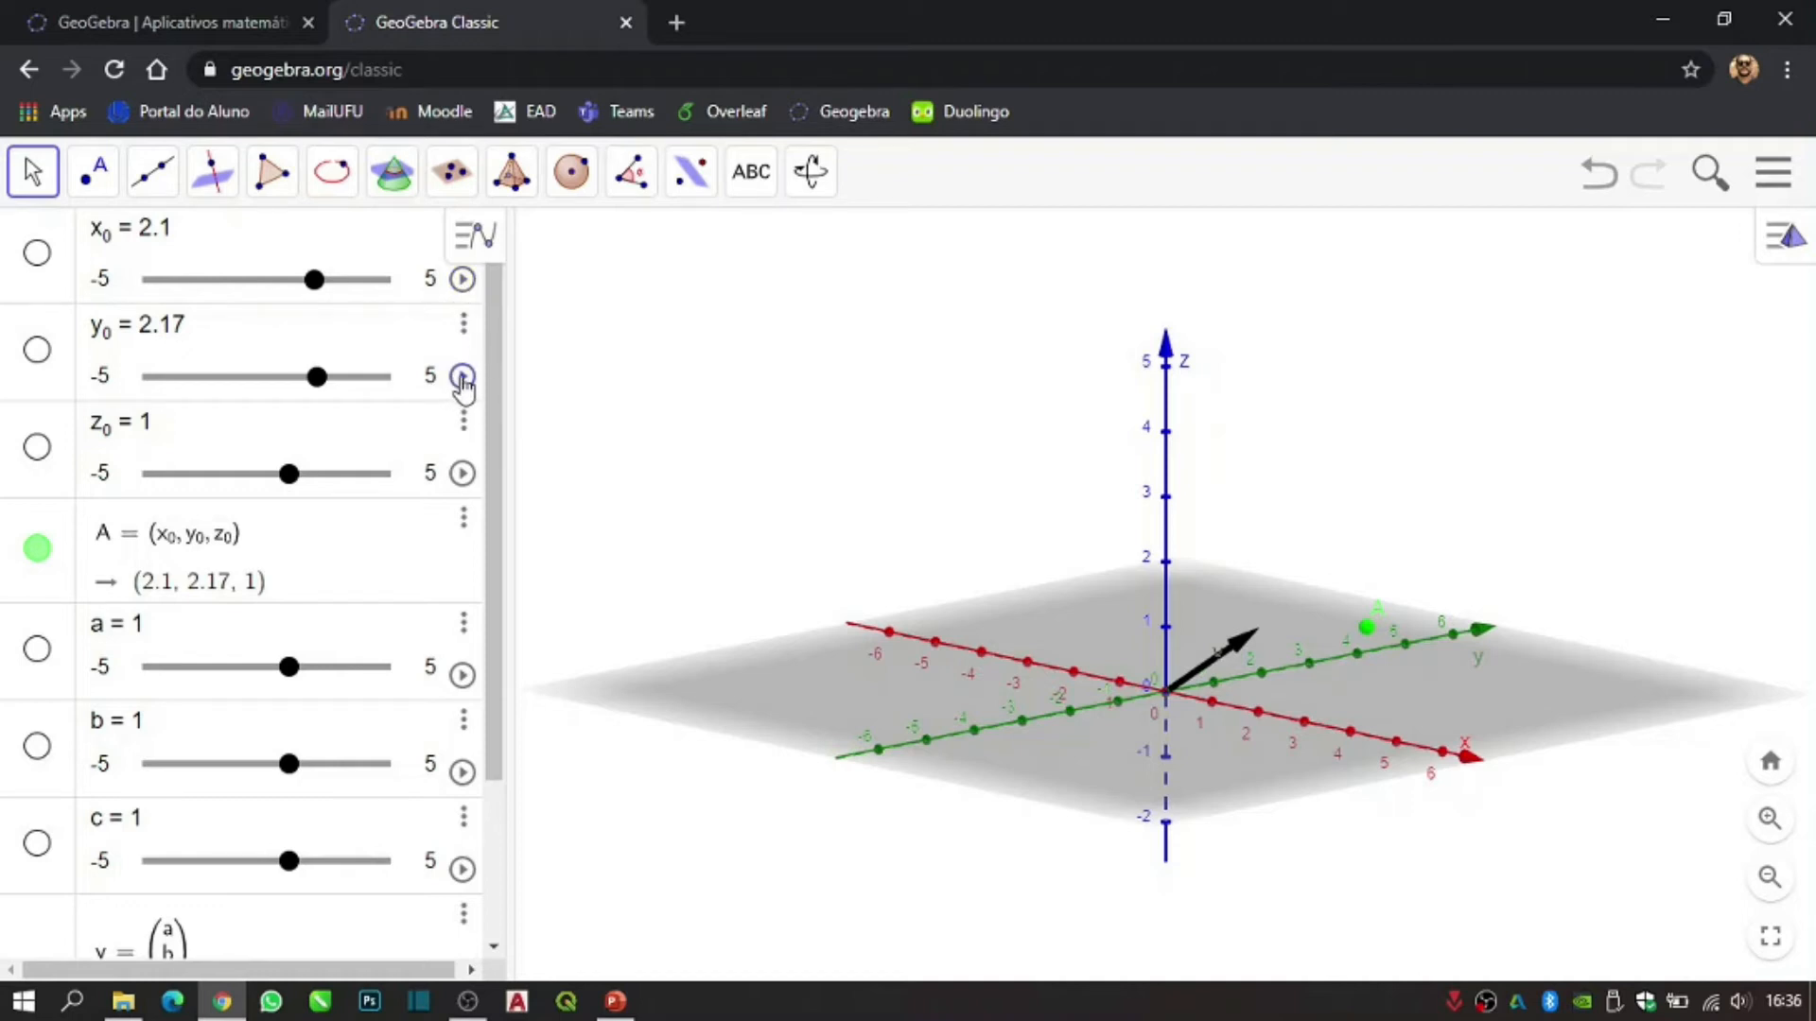
left_click(462, 473)
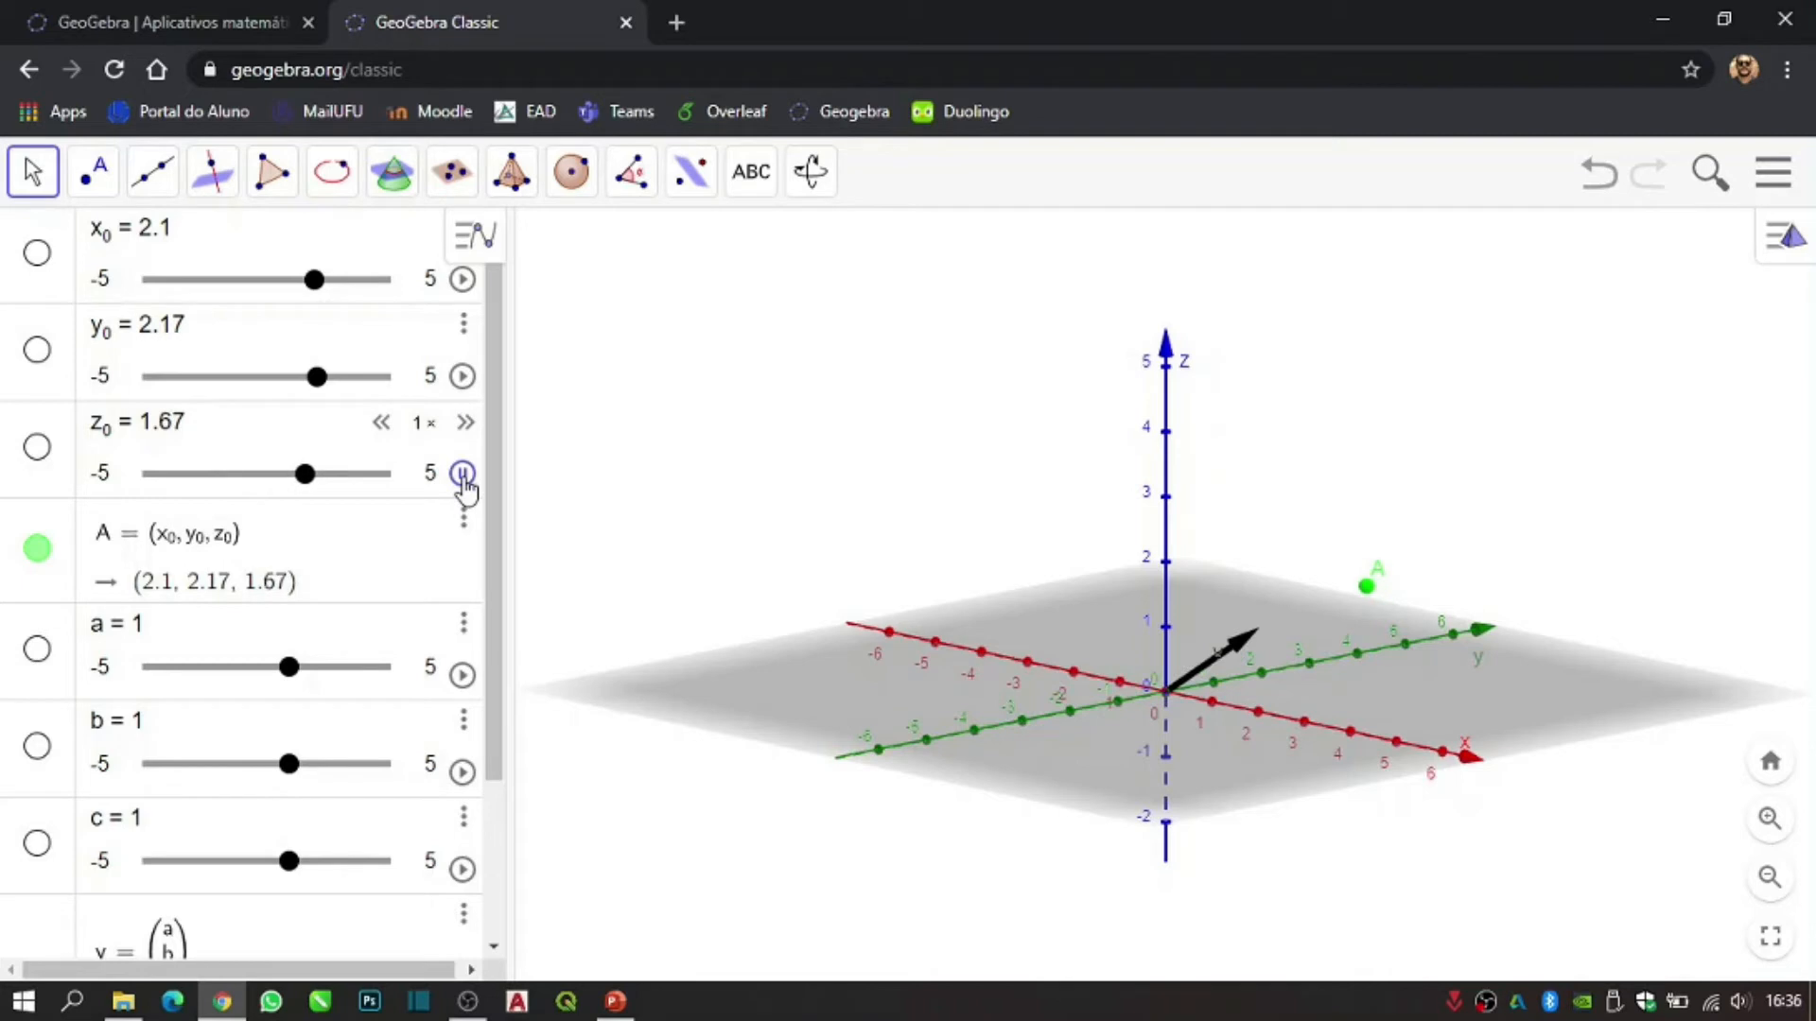
left_click(463, 475)
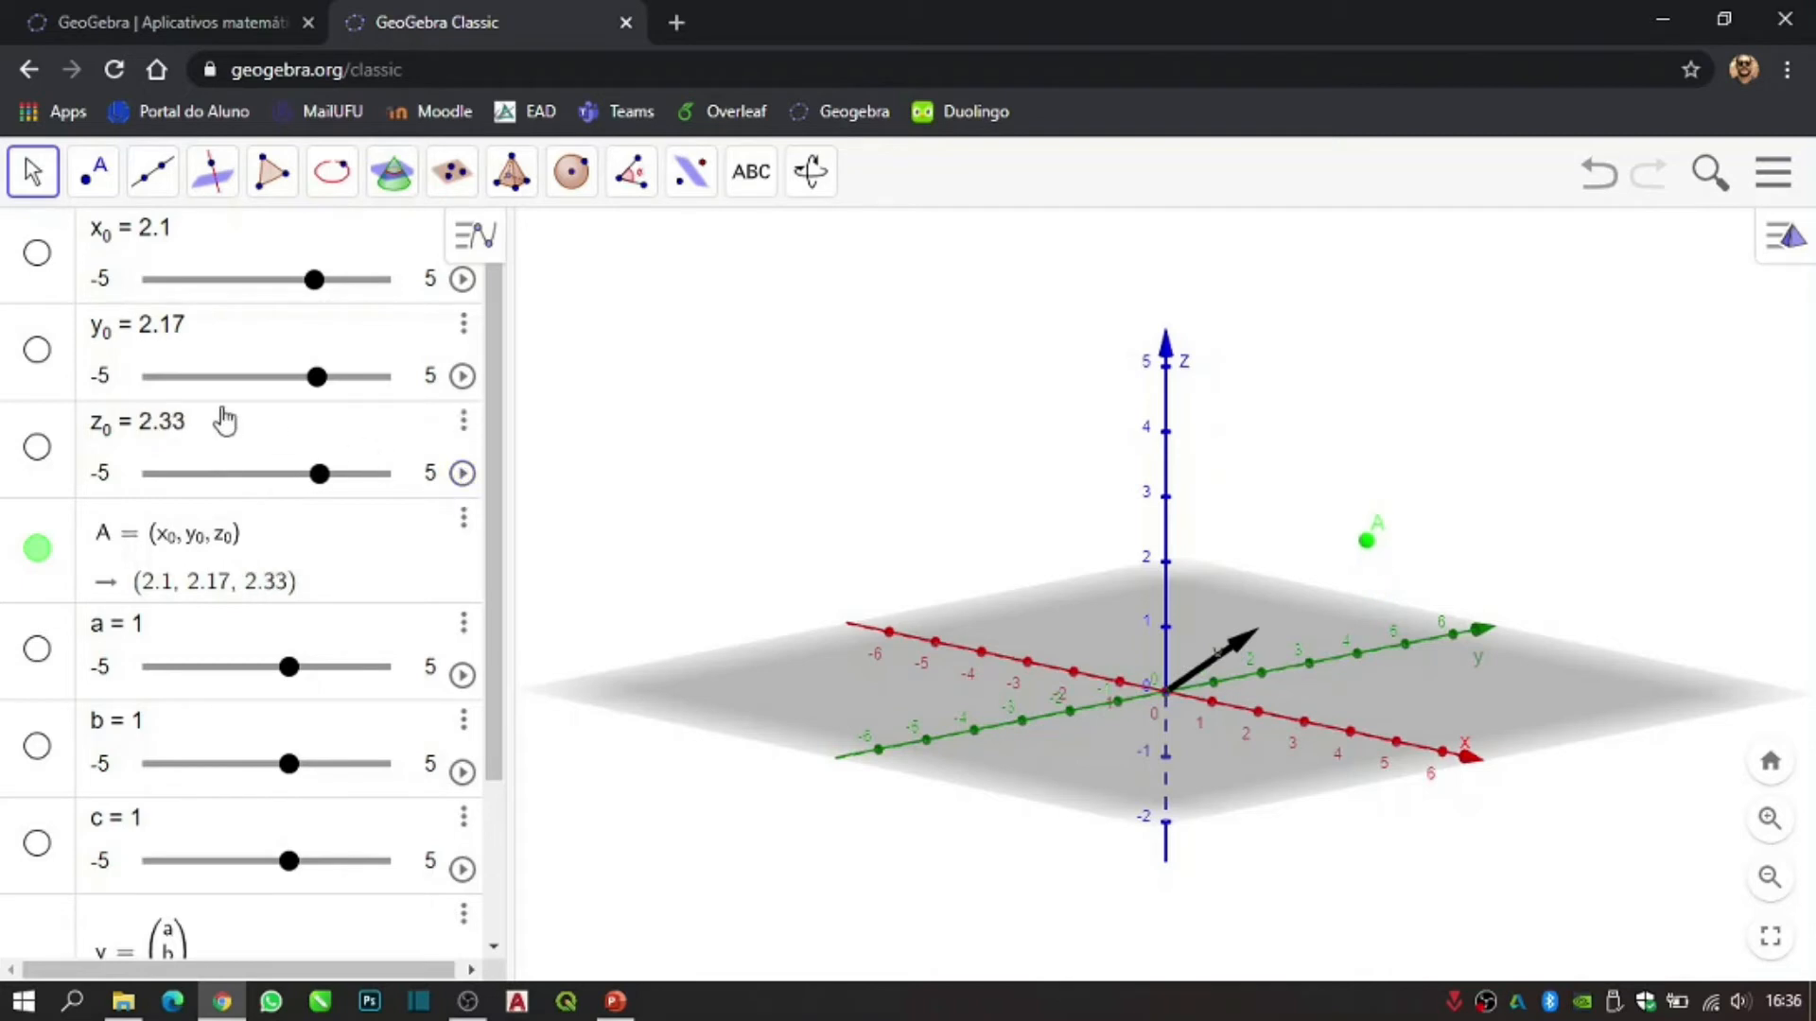
- Set slider z_0 back to 1
left_click(175, 431)
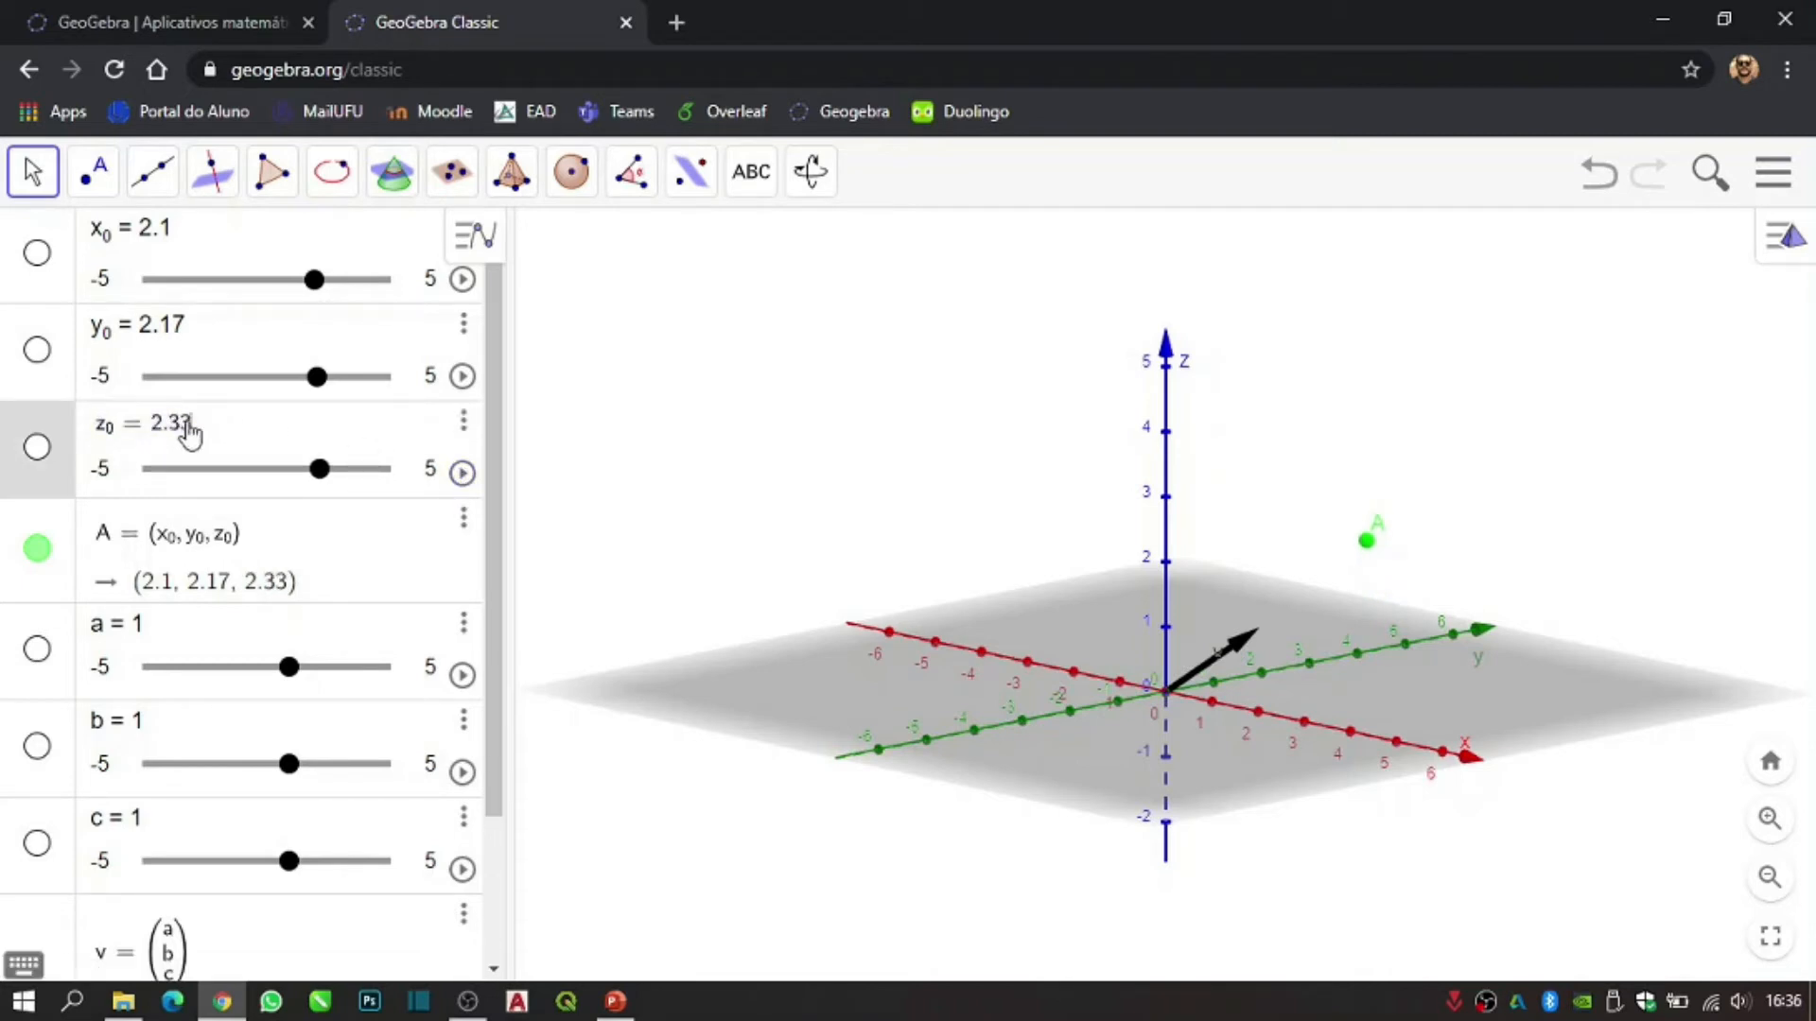
key("BackSpace")
key("BackSpace")
key("BackSpace")
key("BackSpace")
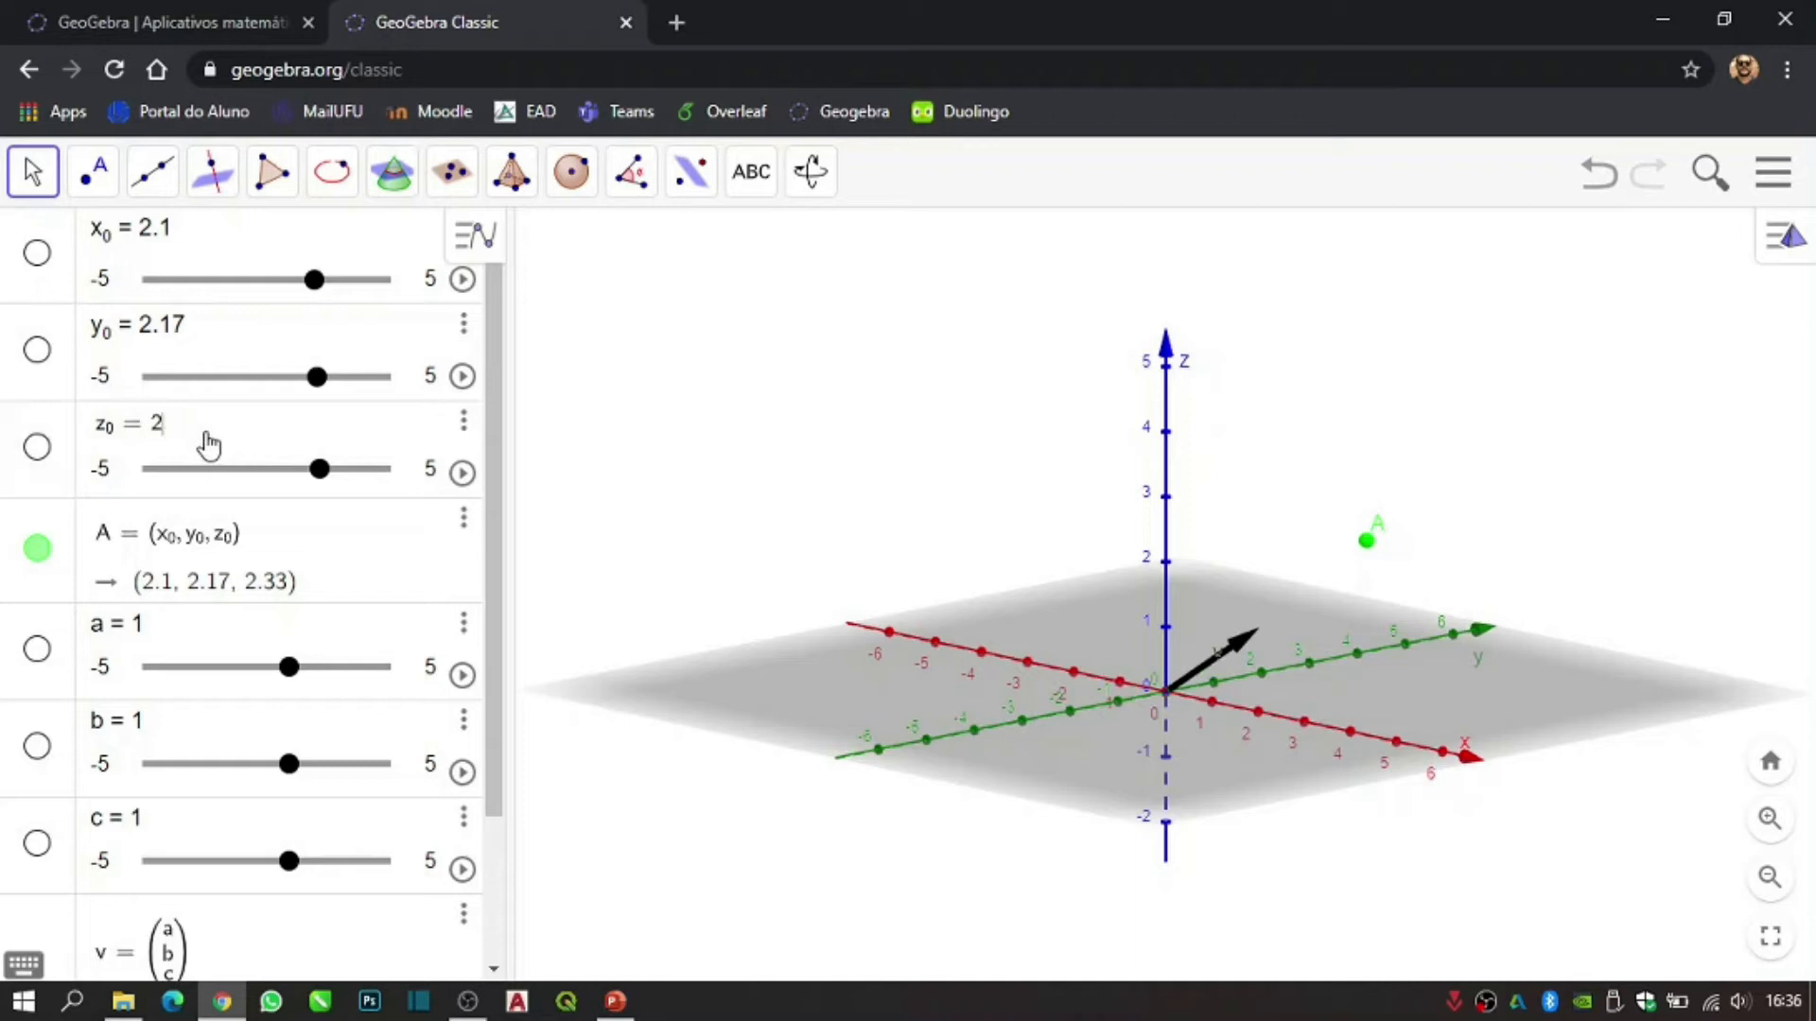
type("1")
- Set slider y_0 back to 1
left_click(184, 331)
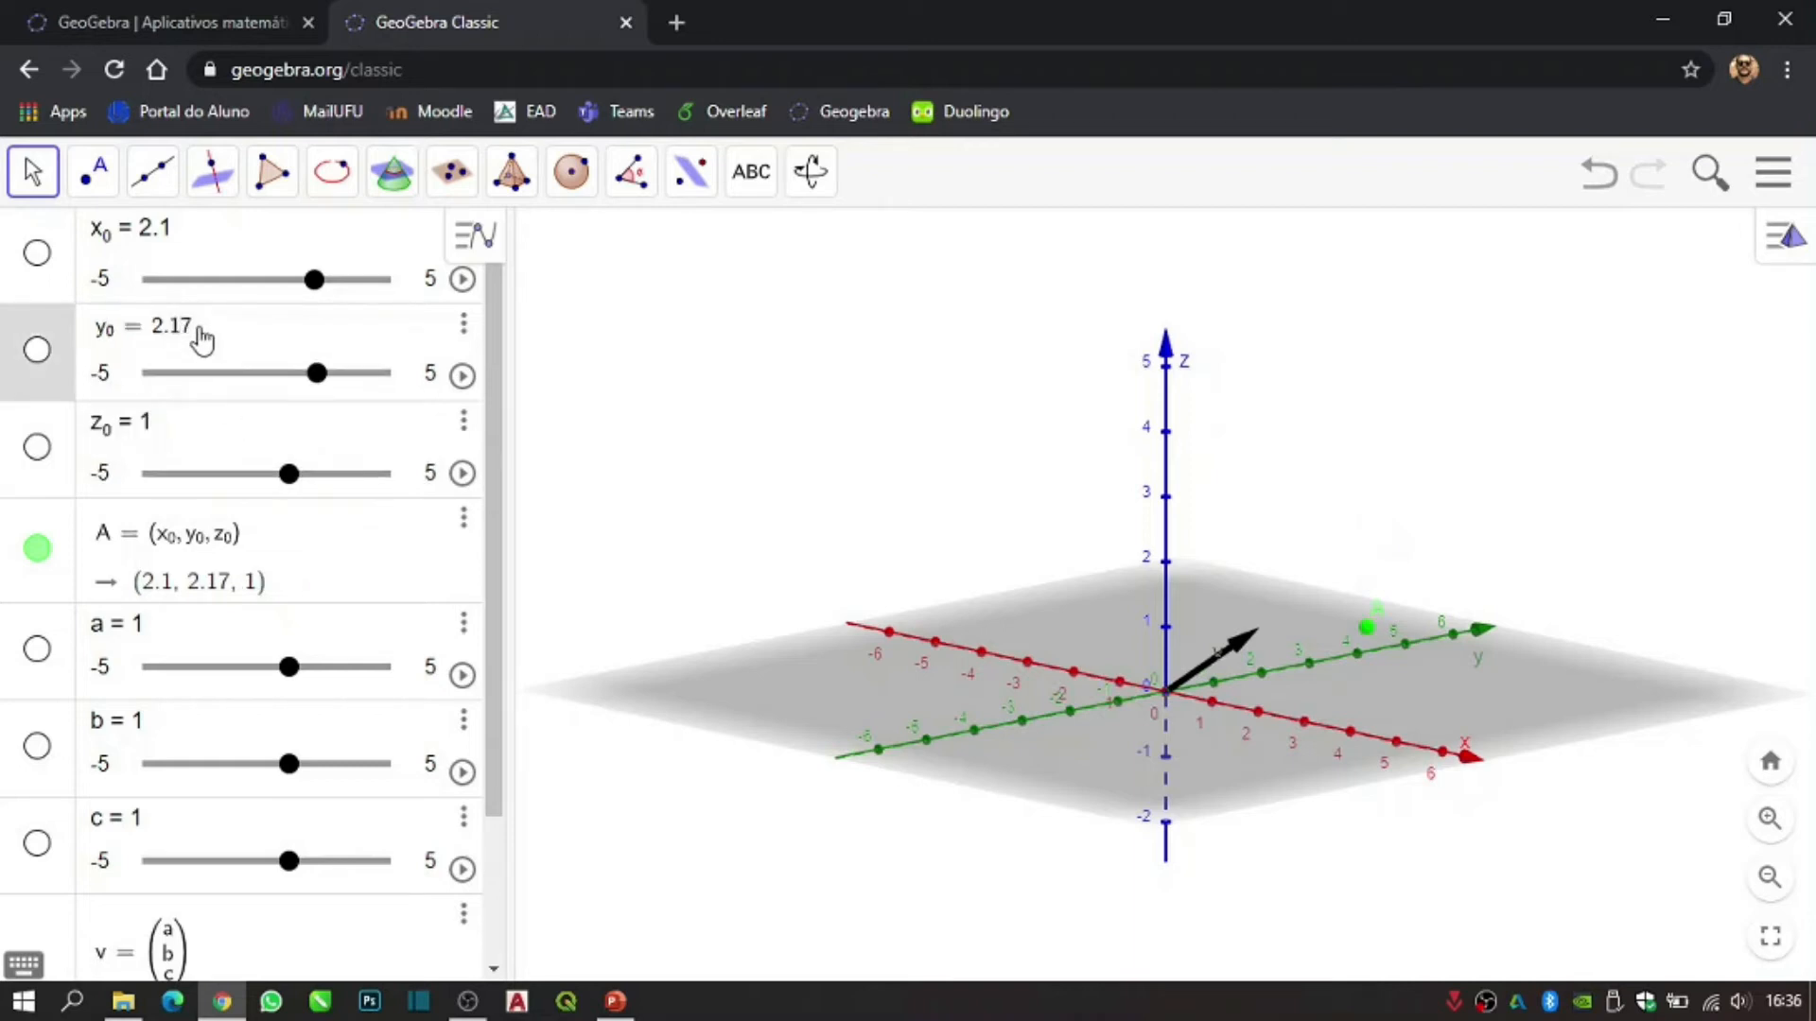
key("BackSpace")
key("BackSpace")
key("BackSpace")
key("BackSpace")
type("1")
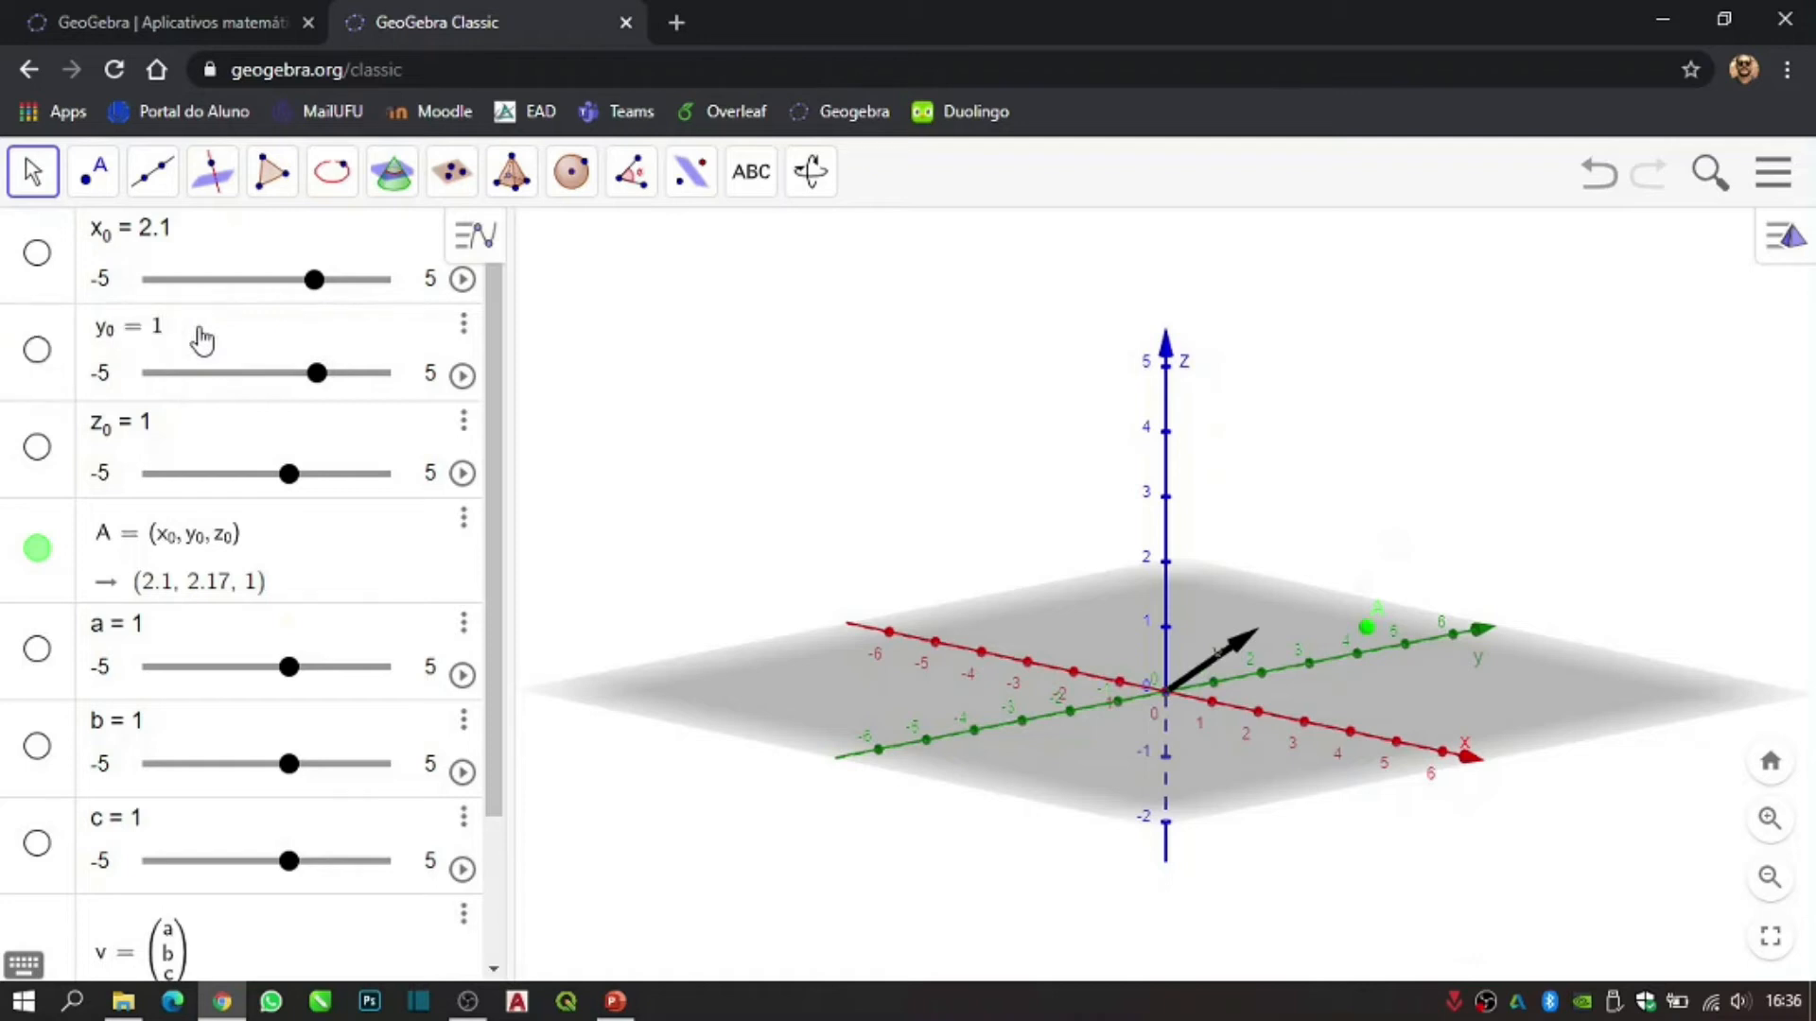
- Set slider x_0 back to 1
left_click(180, 235)
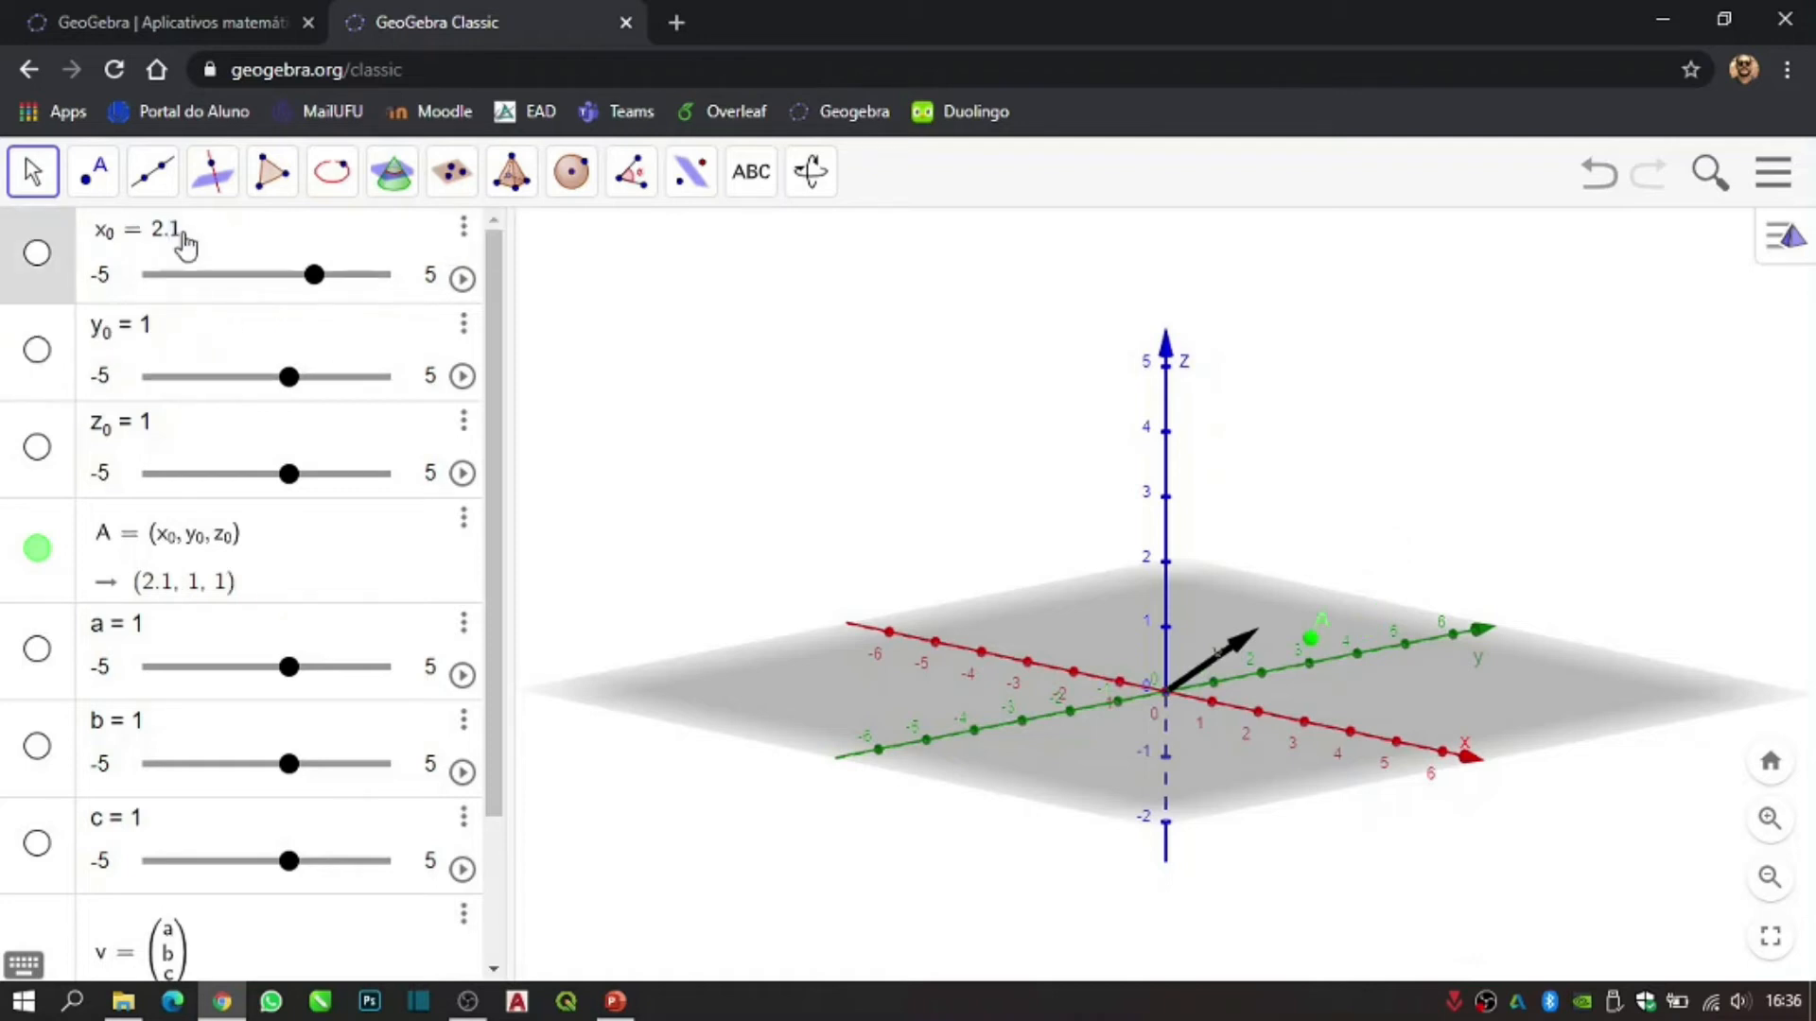
key("BackSpace")
key("BackSpace")
key("BackSpace")
type("1")
key("Return")
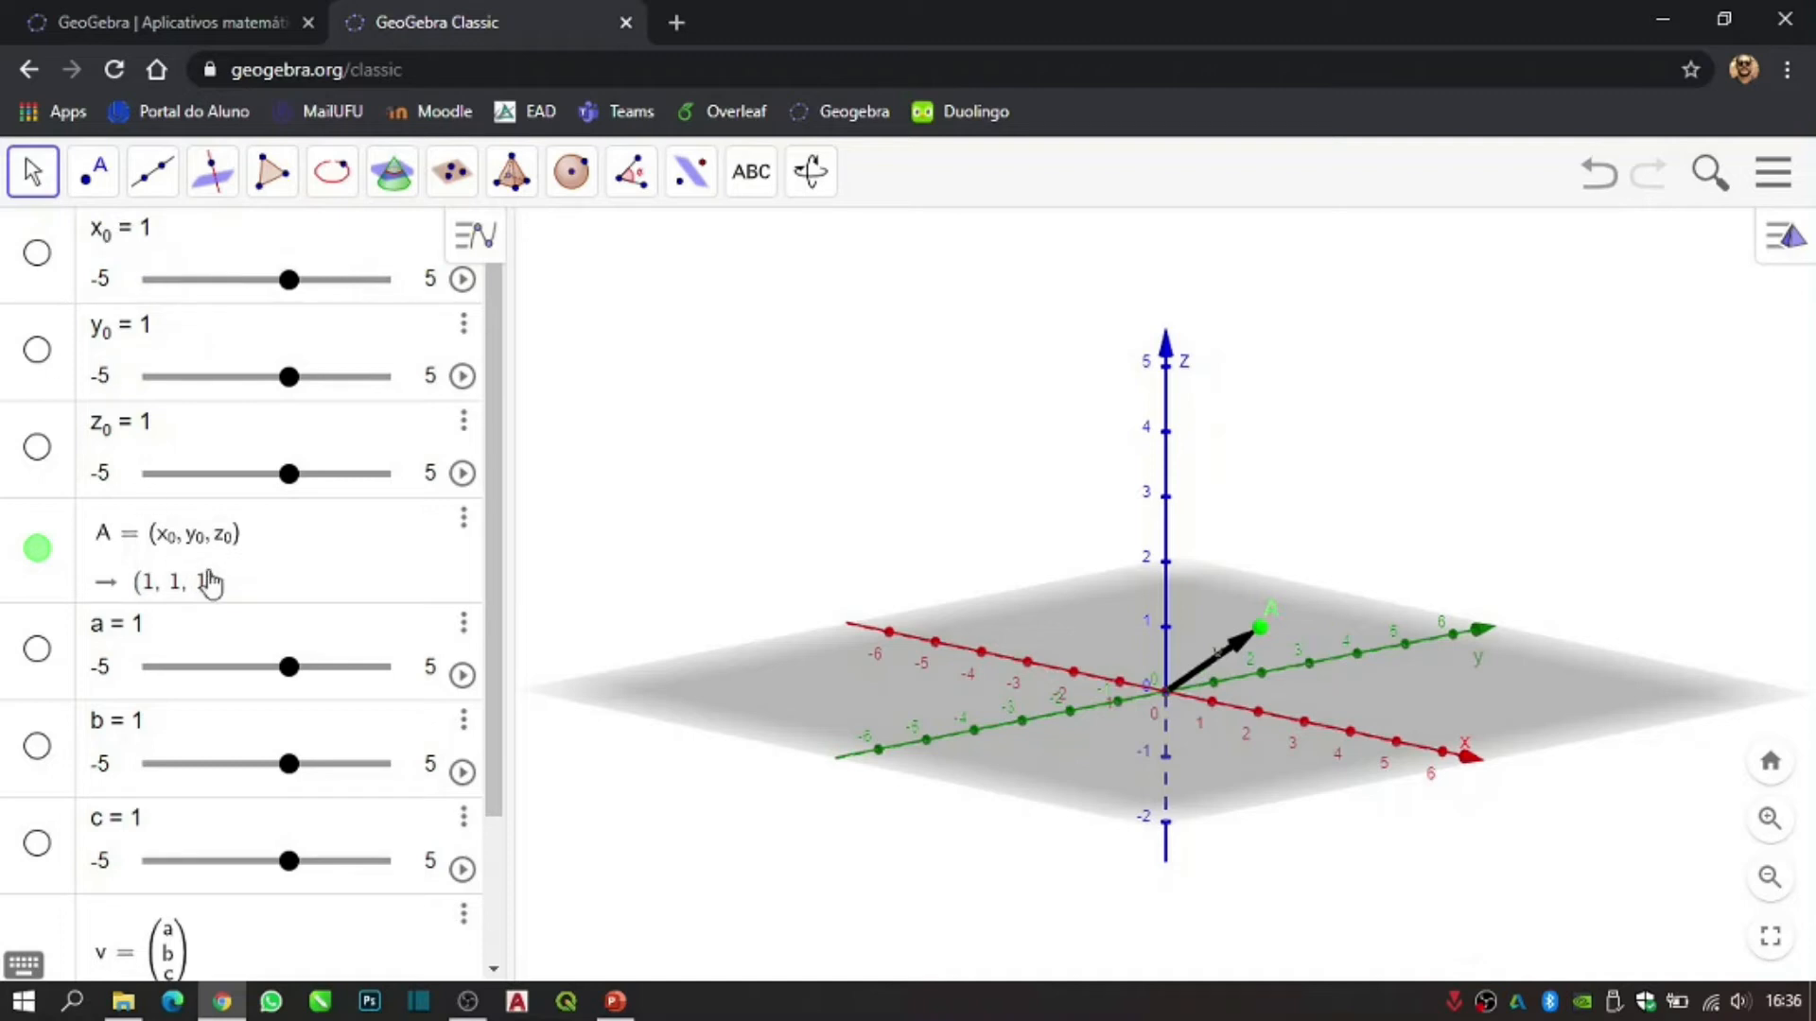
- Animate sliders a, b and c one at a time to change vector v, stopping them at about 2.13, 2 and 2.07
scroll(416, 558, "down", 2)
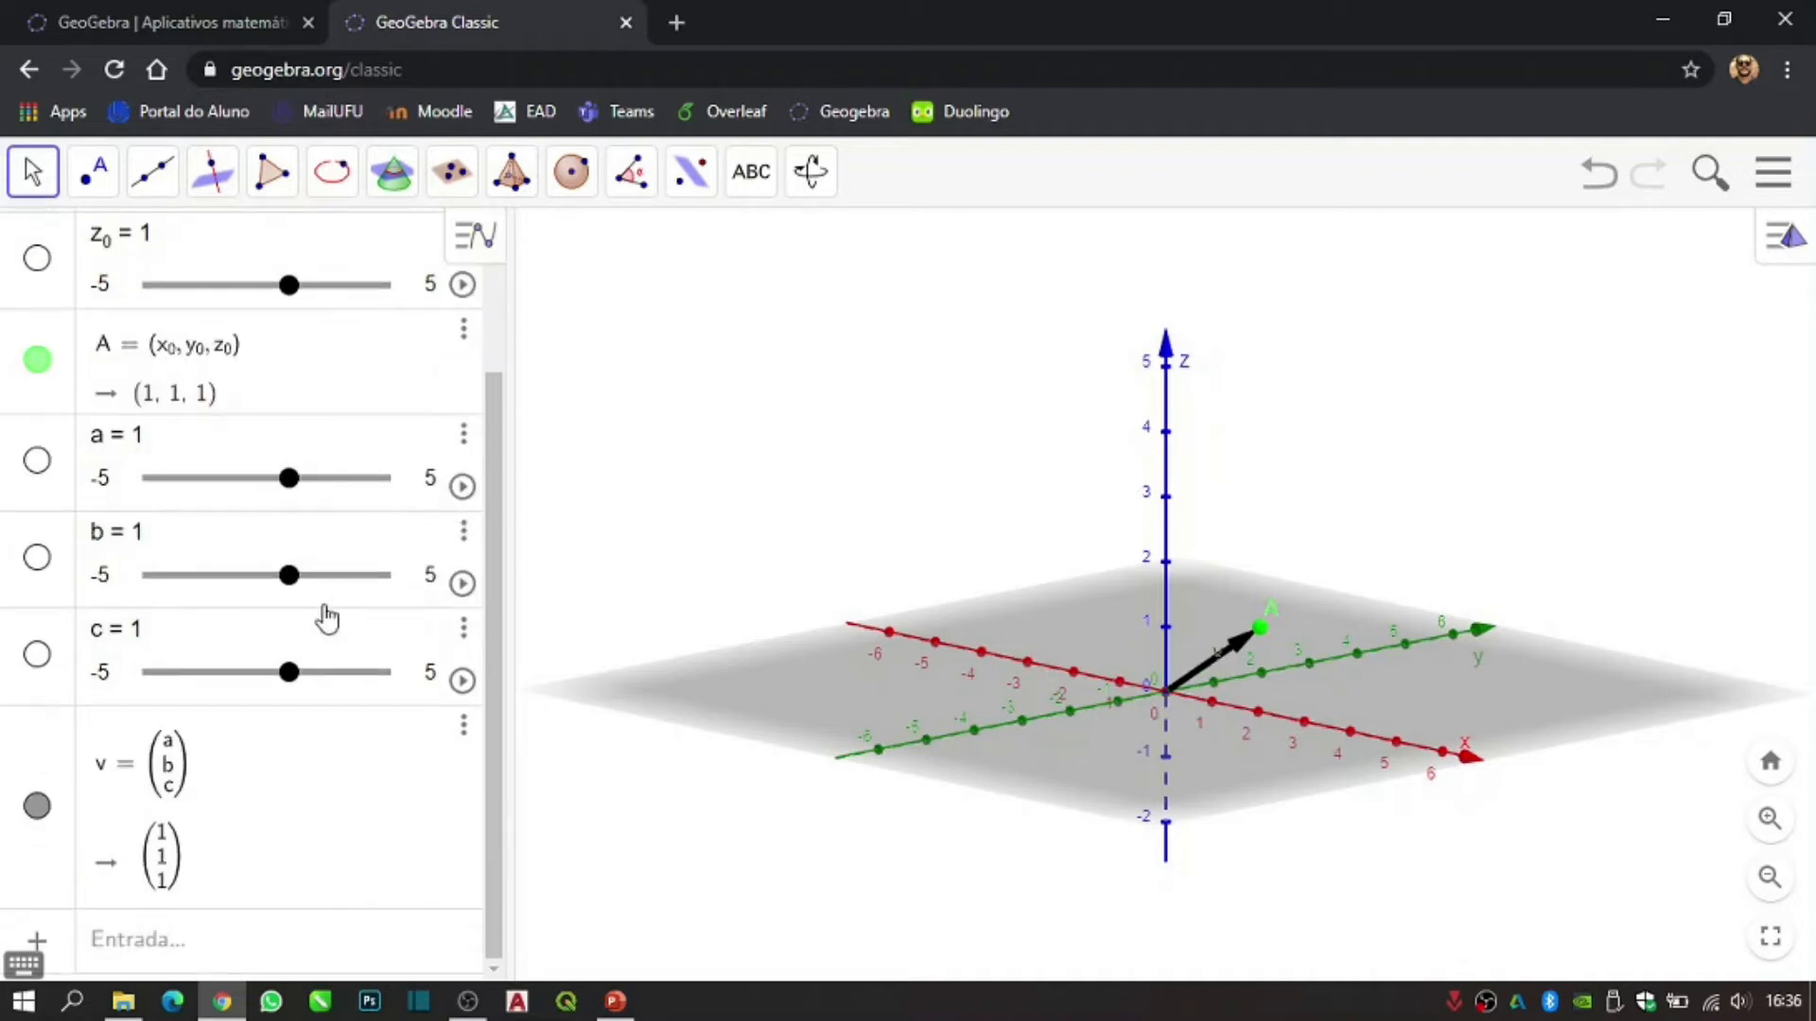
left_click(461, 486)
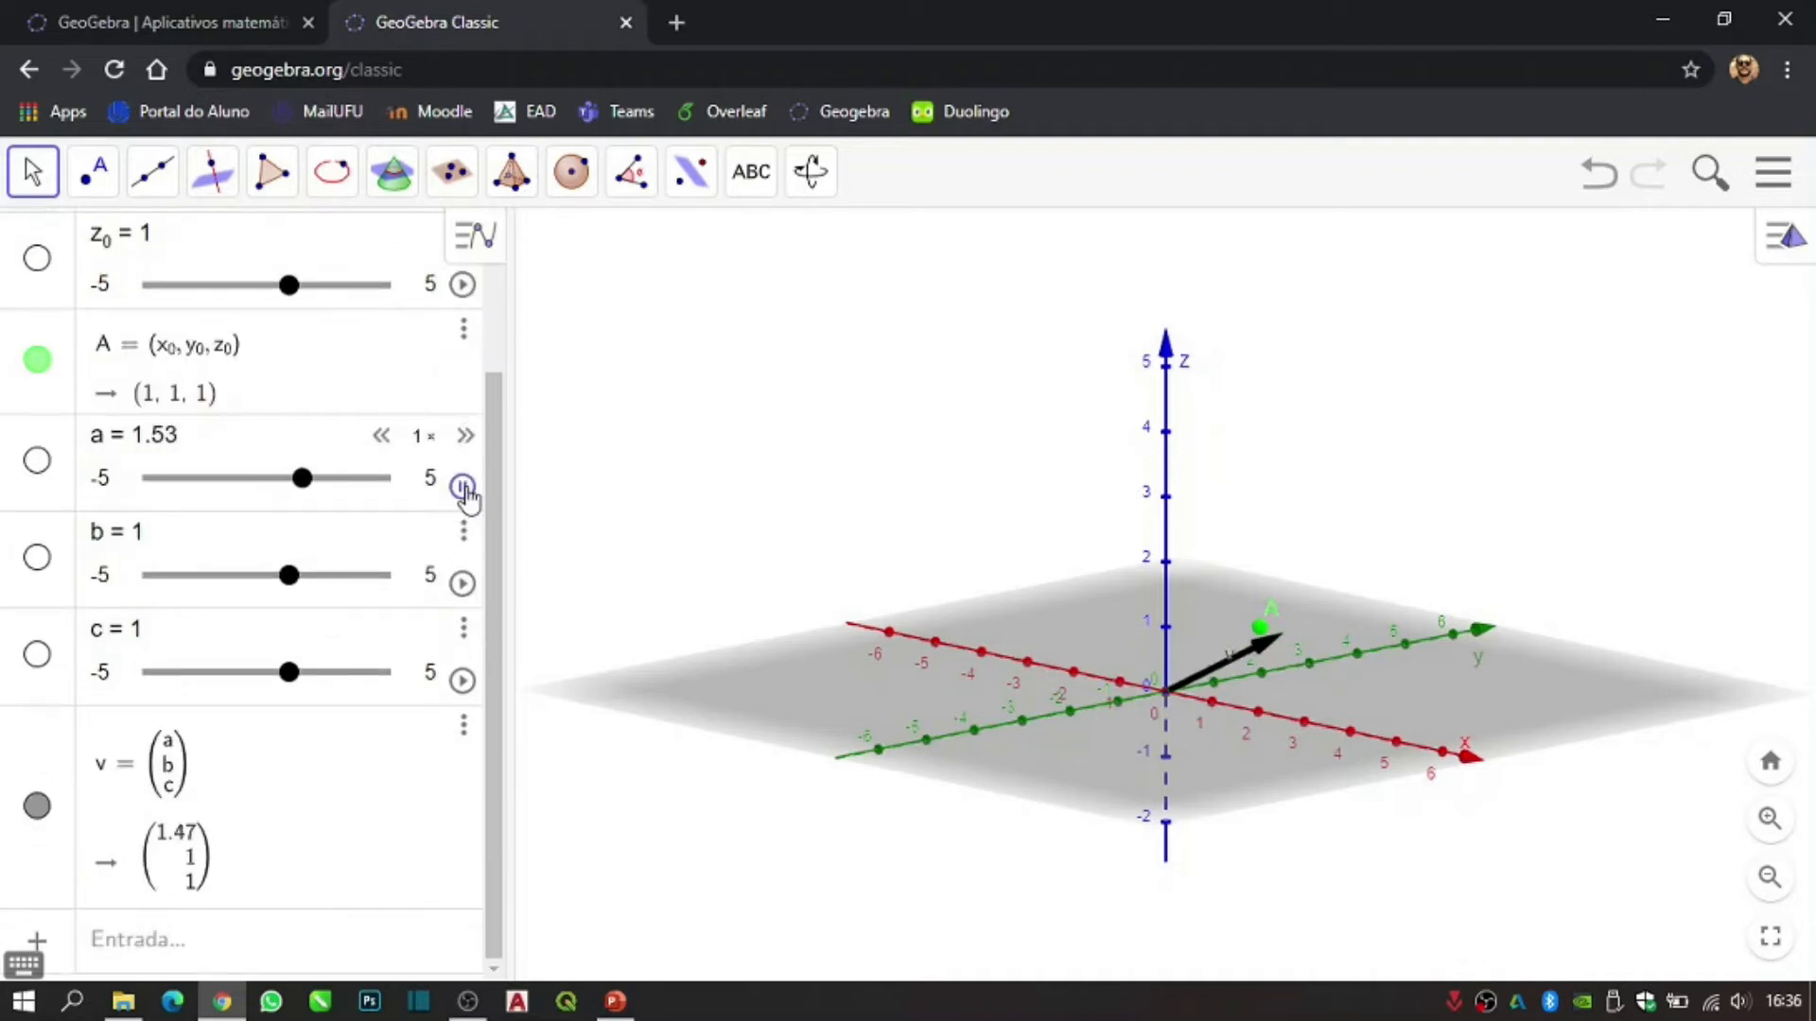
left_click(461, 486)
left_click(462, 583)
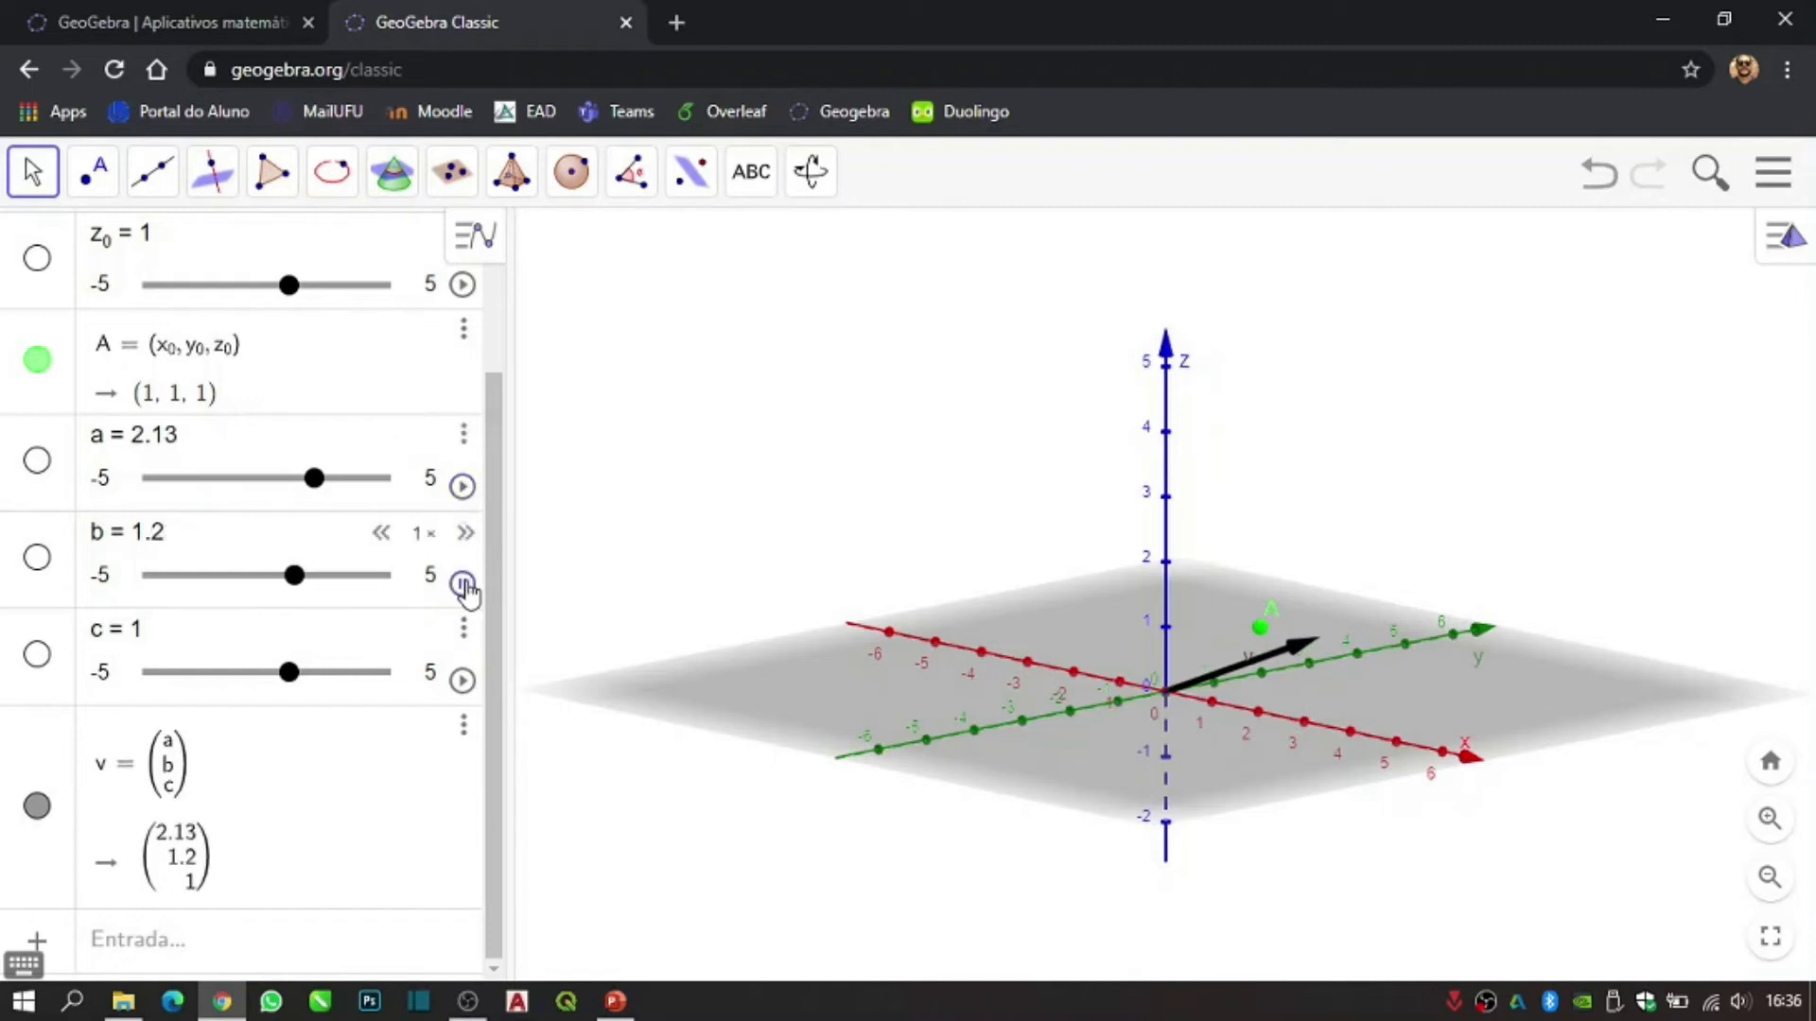
left_click(462, 584)
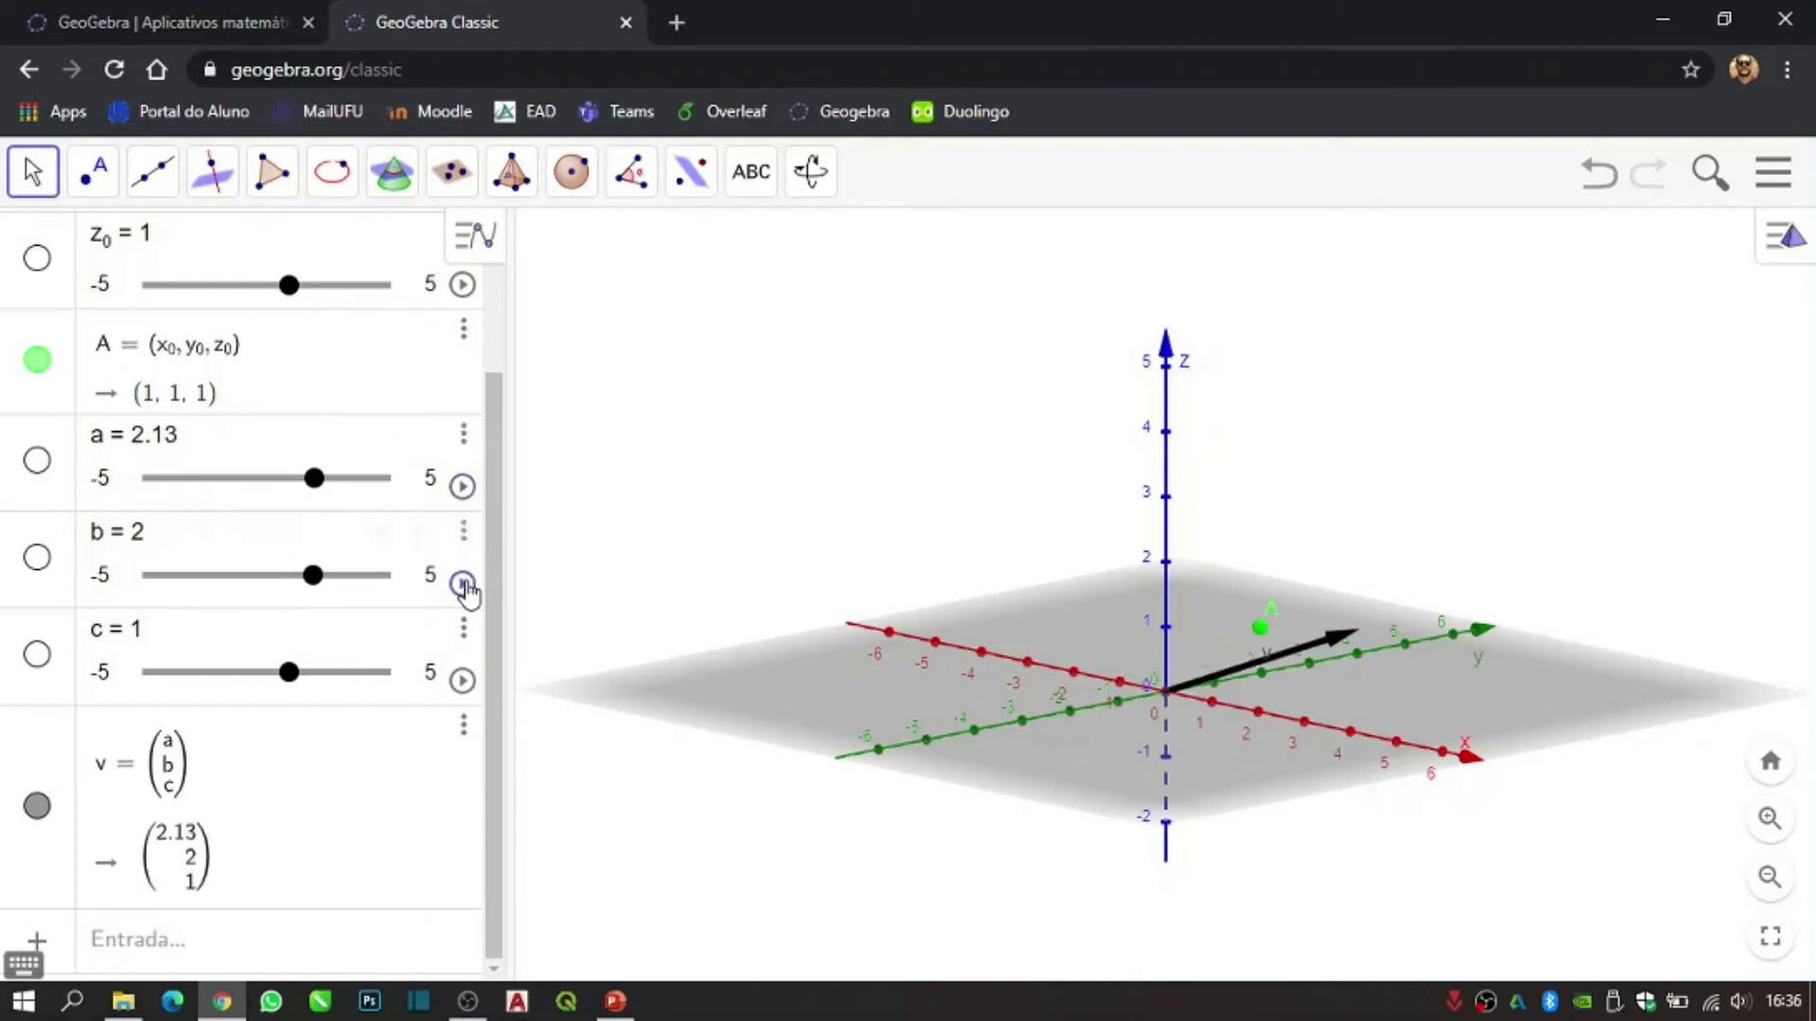
left_click(461, 680)
left_click(462, 681)
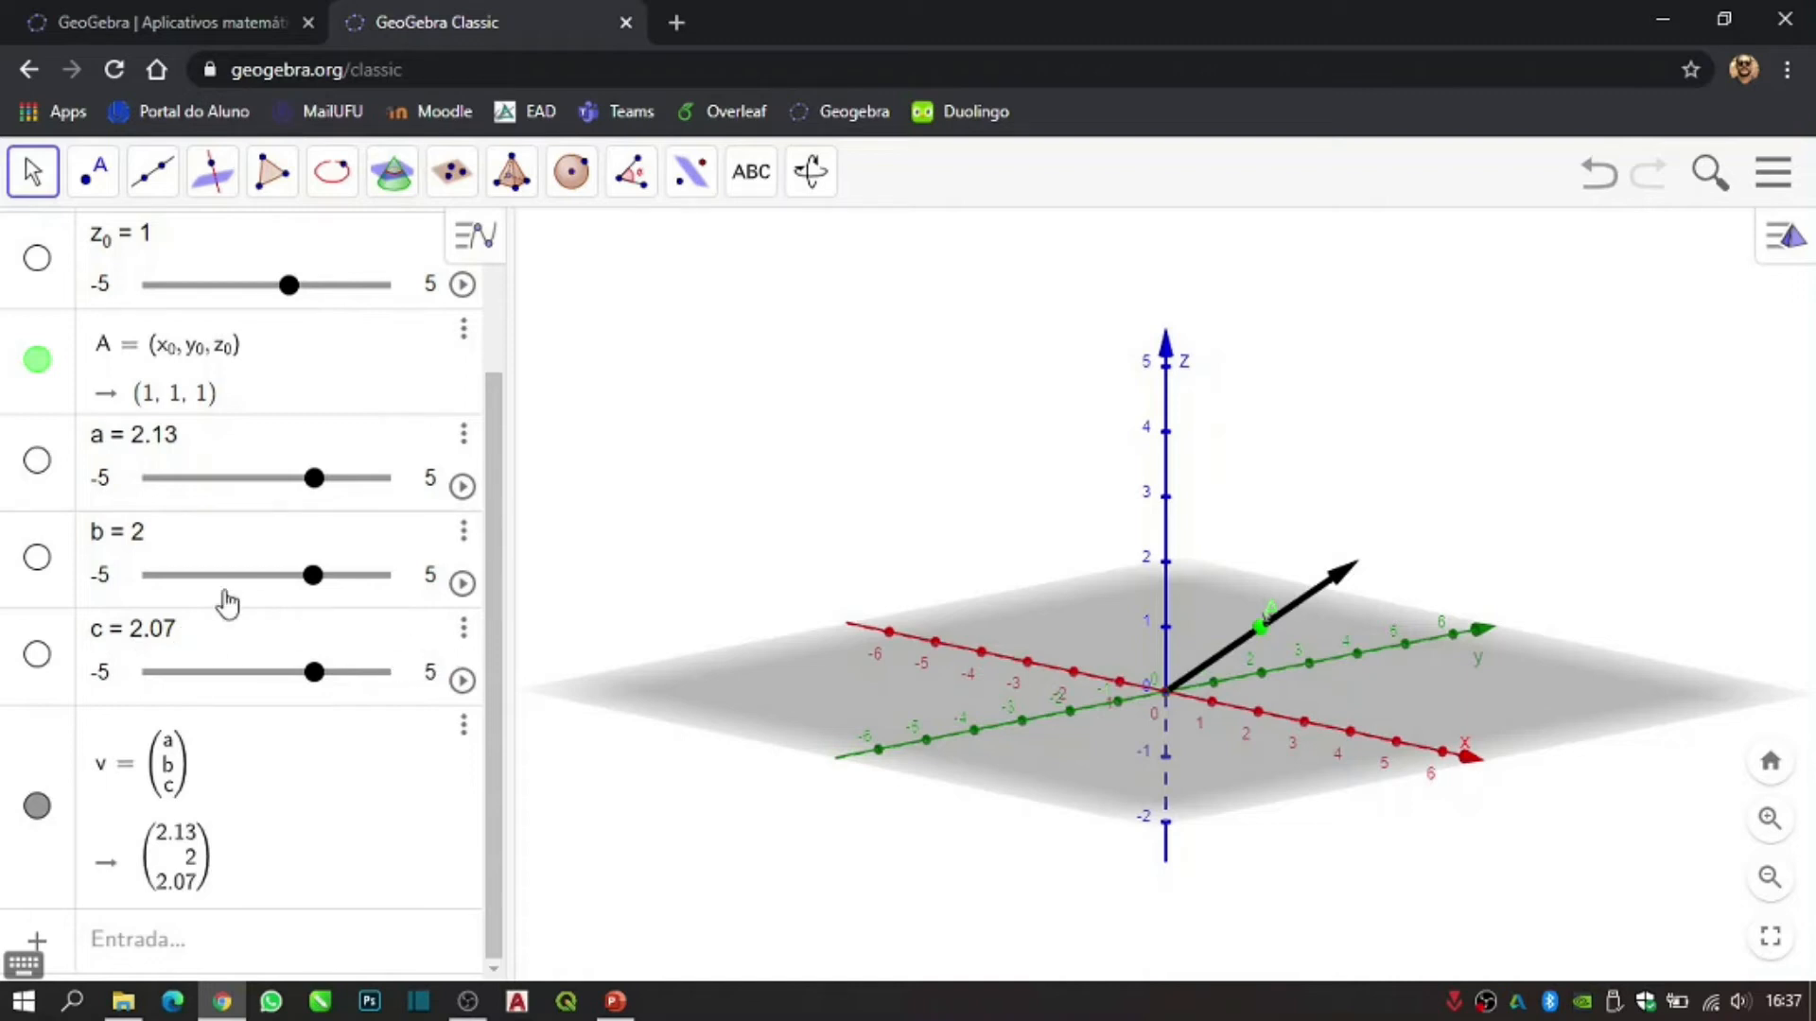
- Set slider a, the first component of vector v, back to 1
left_click(178, 458)
double_click(183, 449)
left_click(181, 442)
key("BackSpace")
key("BackSpace")
key("BackSpace")
key("BackSpace")
type("1")
key("Return")
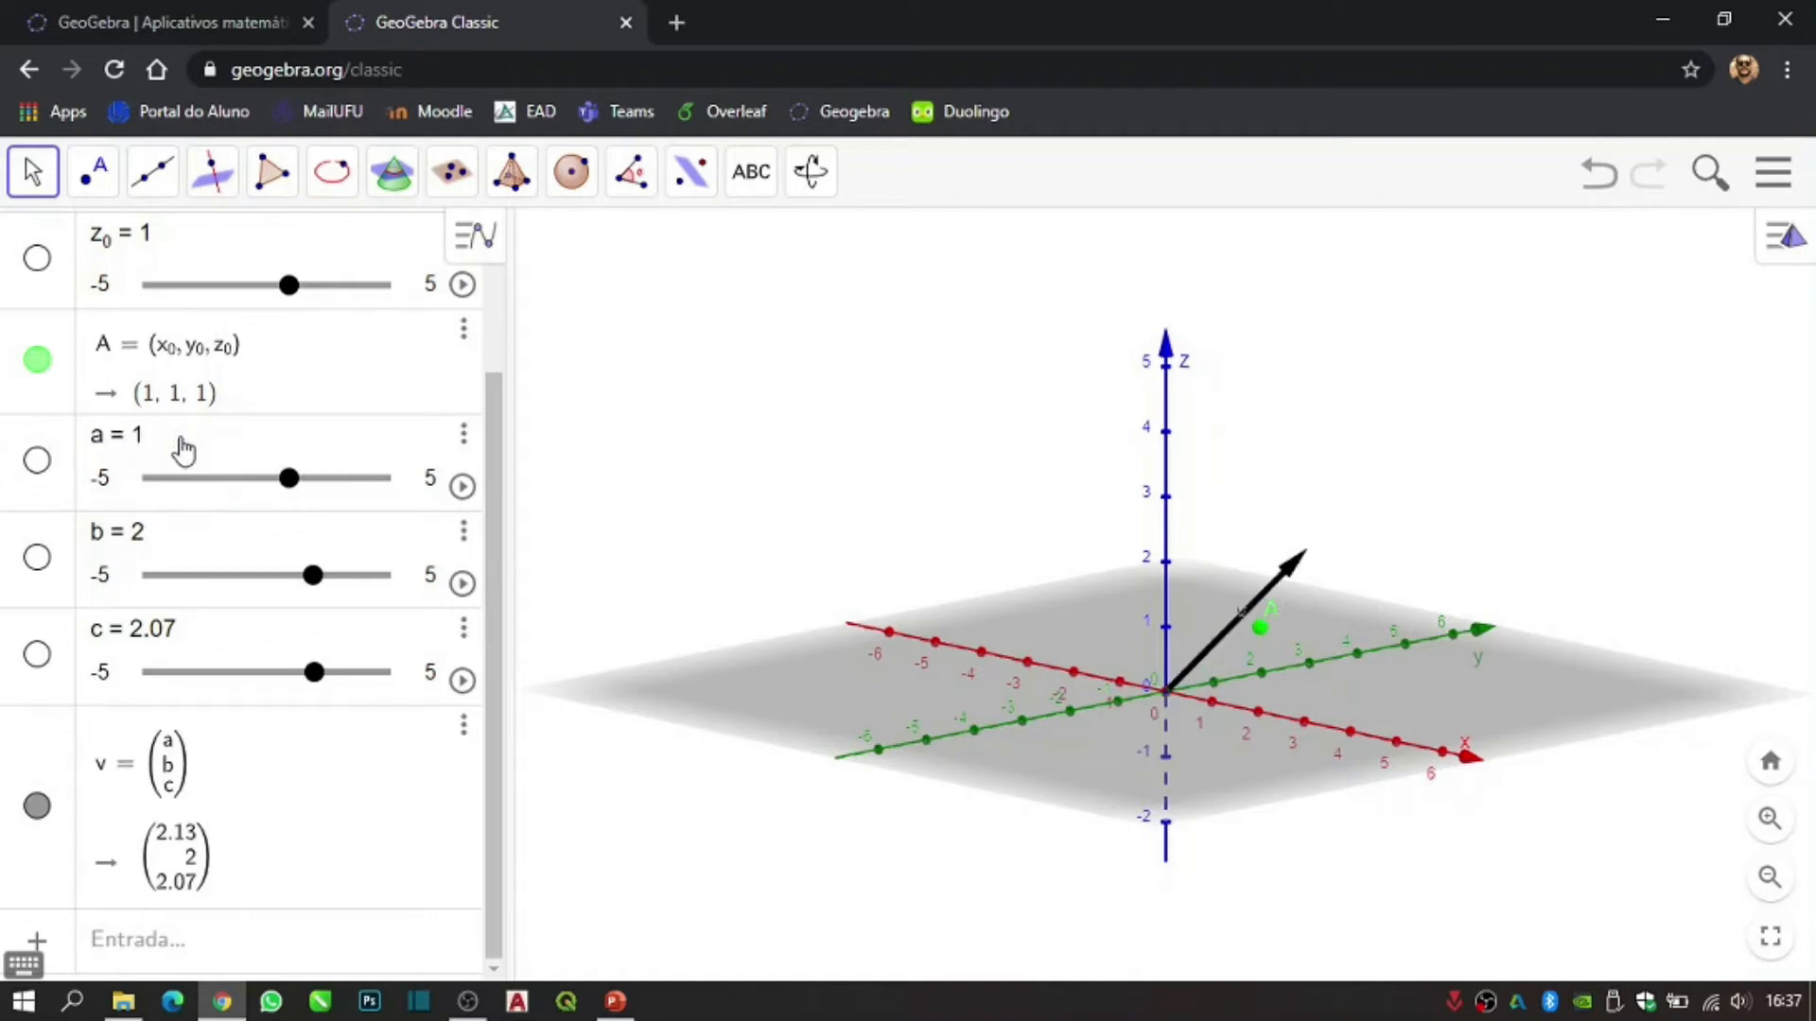
- Set slider b, the second component of vector v, back to 1
left_click(149, 541)
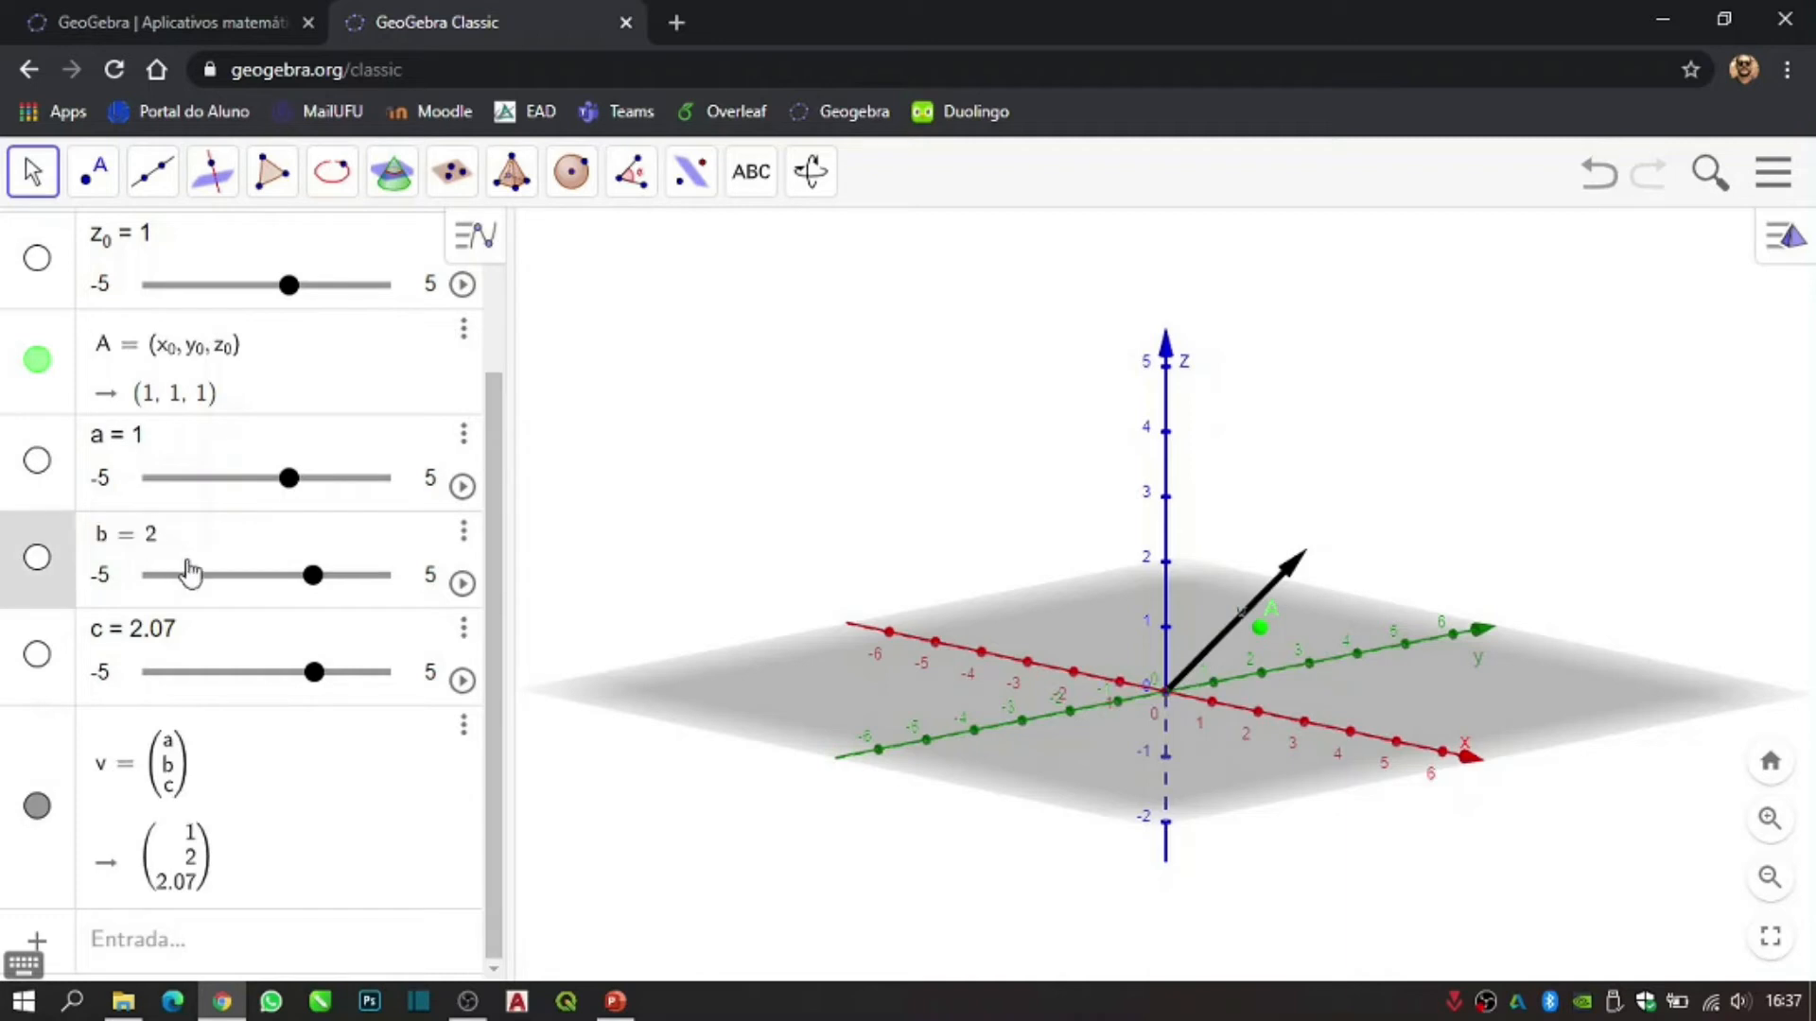
key("BackSpace")
type("1")
key("Return")
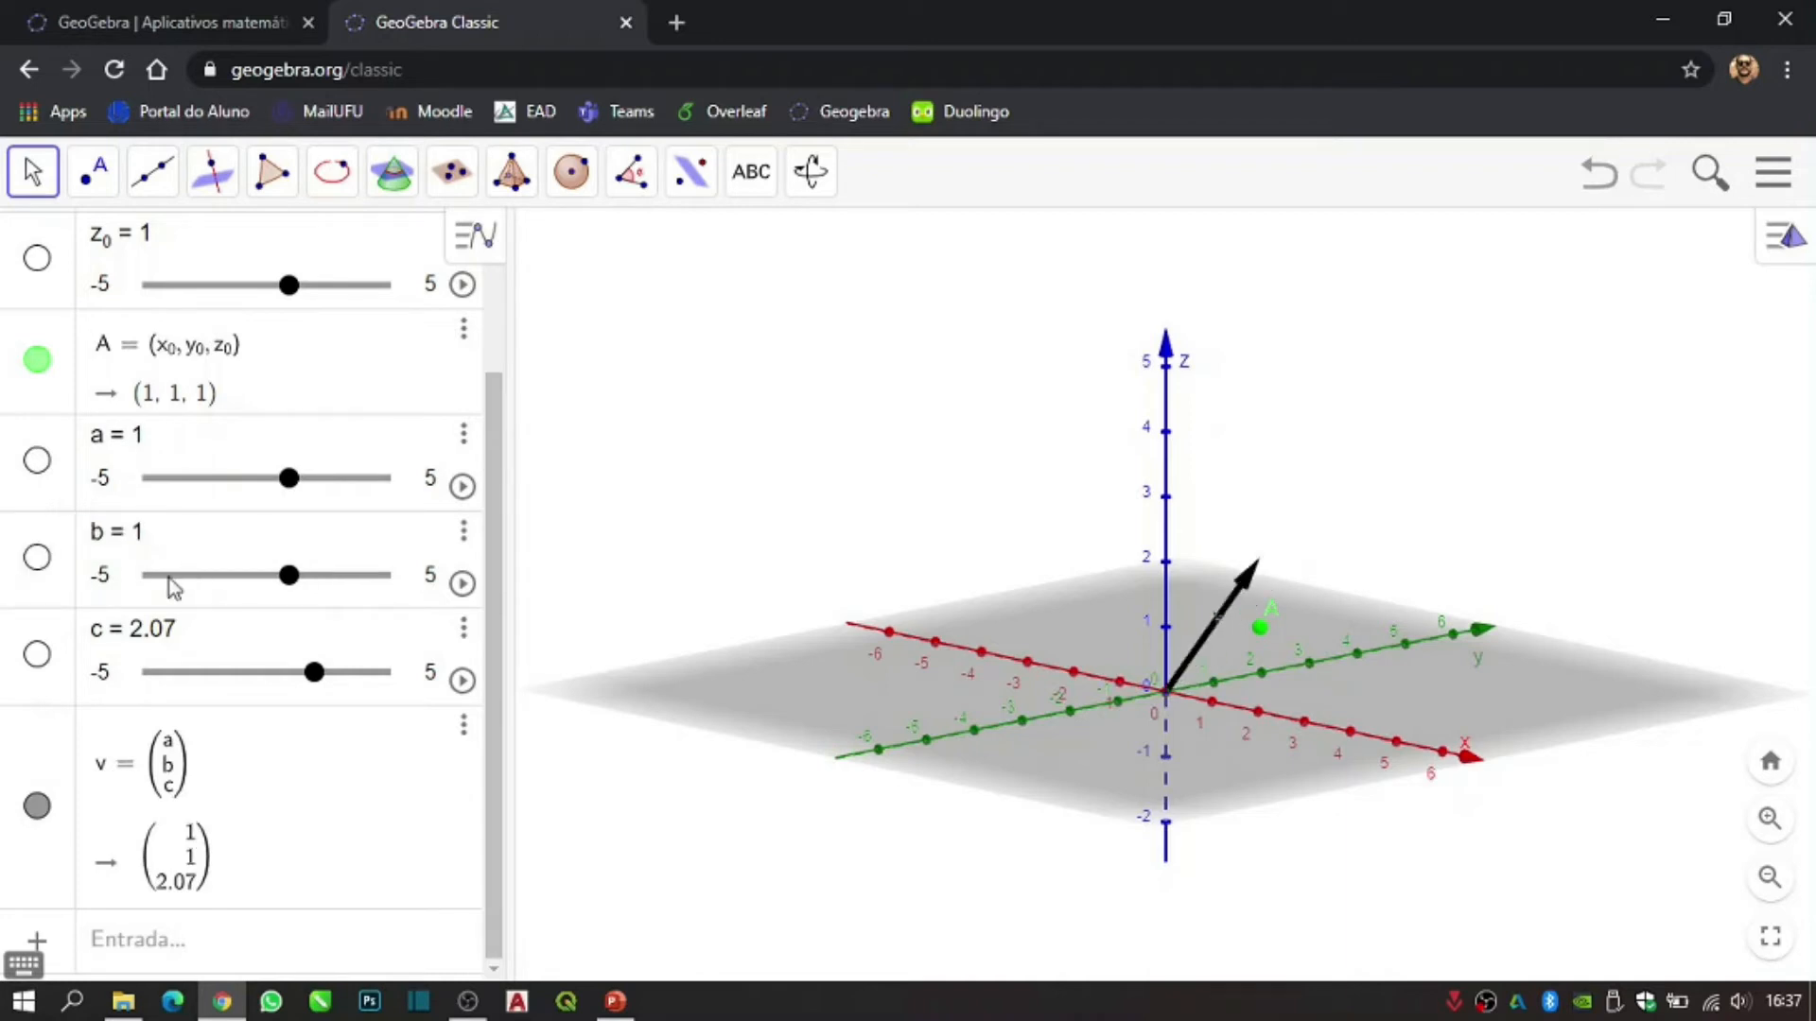
- Set slider c, the third component of vector v, back to 1
left_click(182, 632)
key("BackSpace")
key("BackSpace")
key("BackSpace")
key("BackSpace")
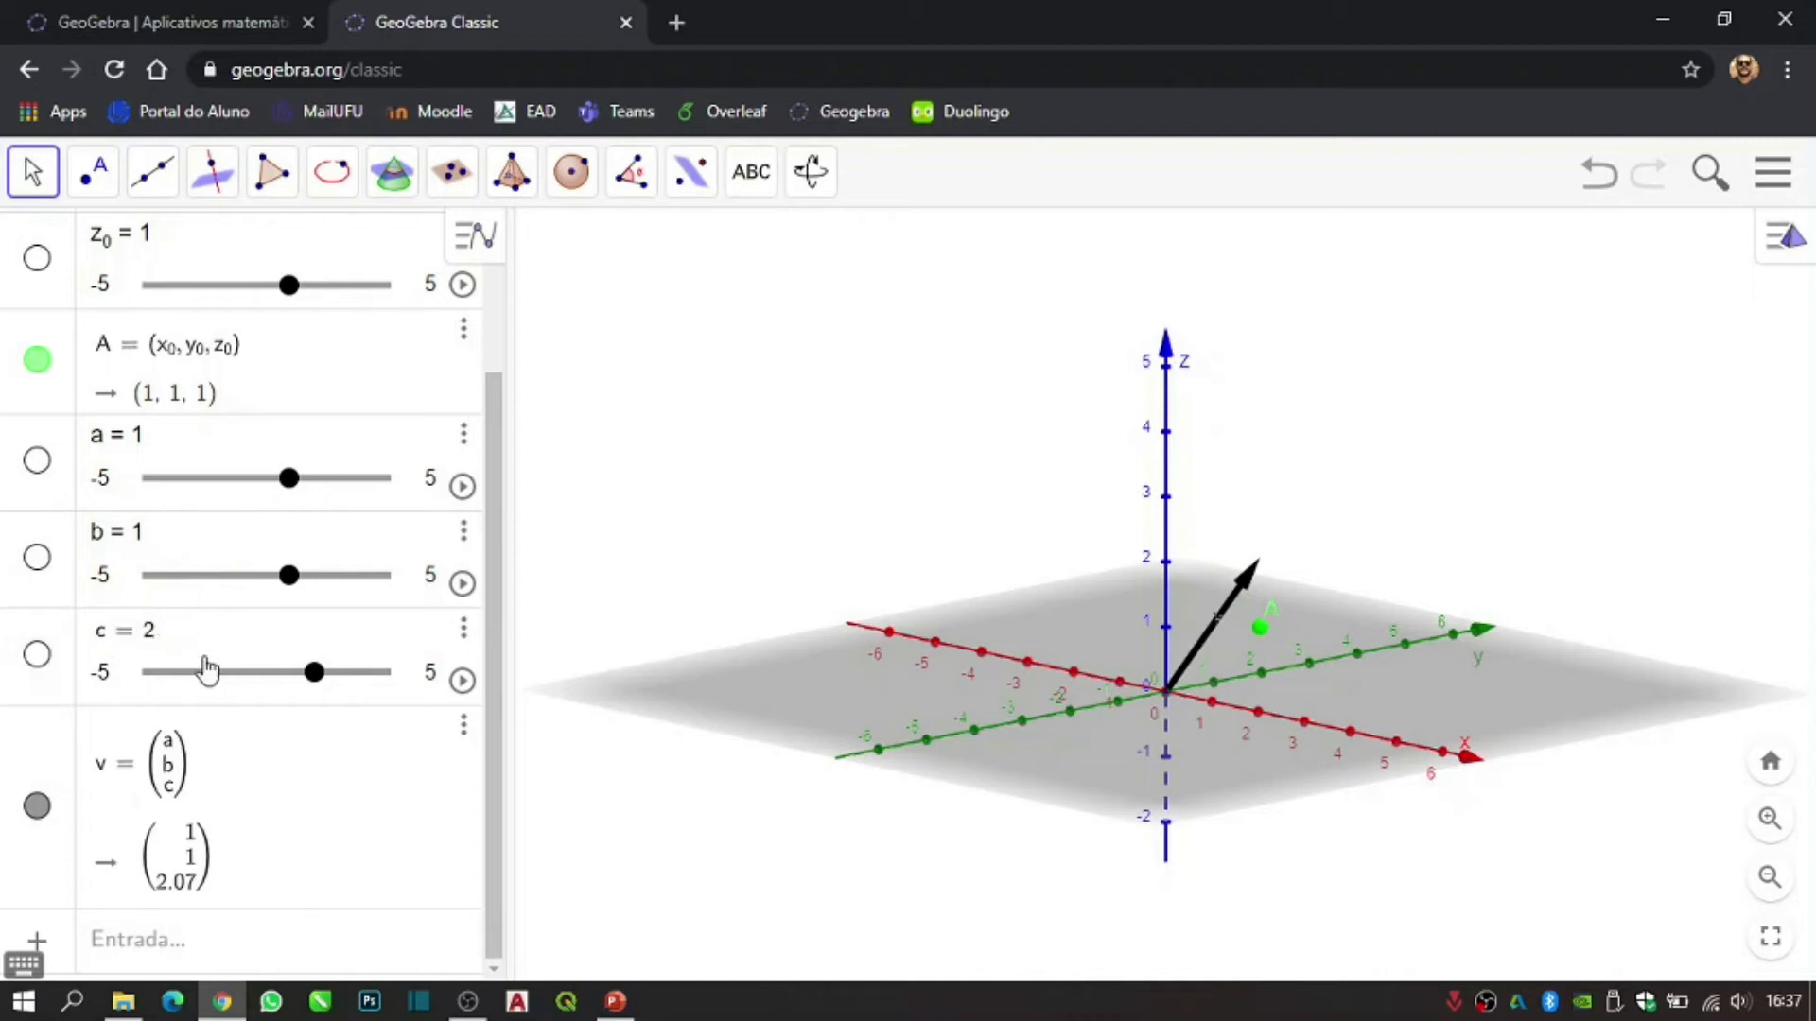
type("1")
key("Return")
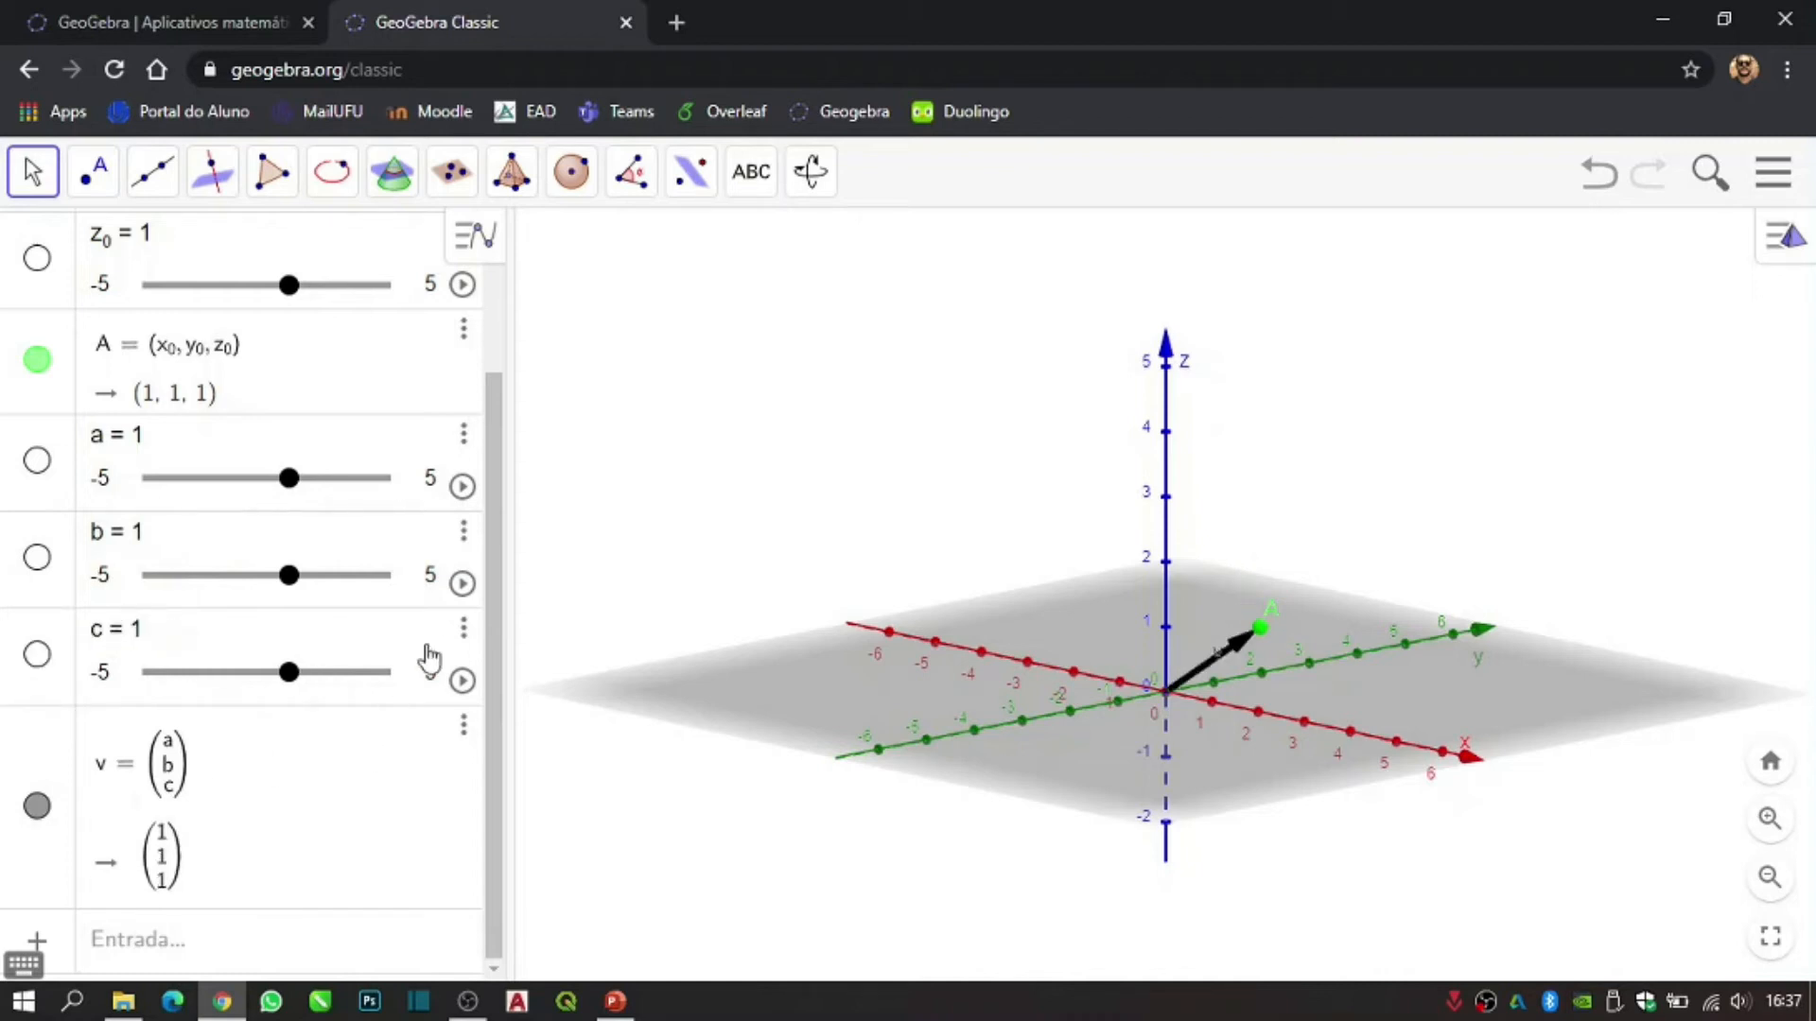
left_click(292, 957)
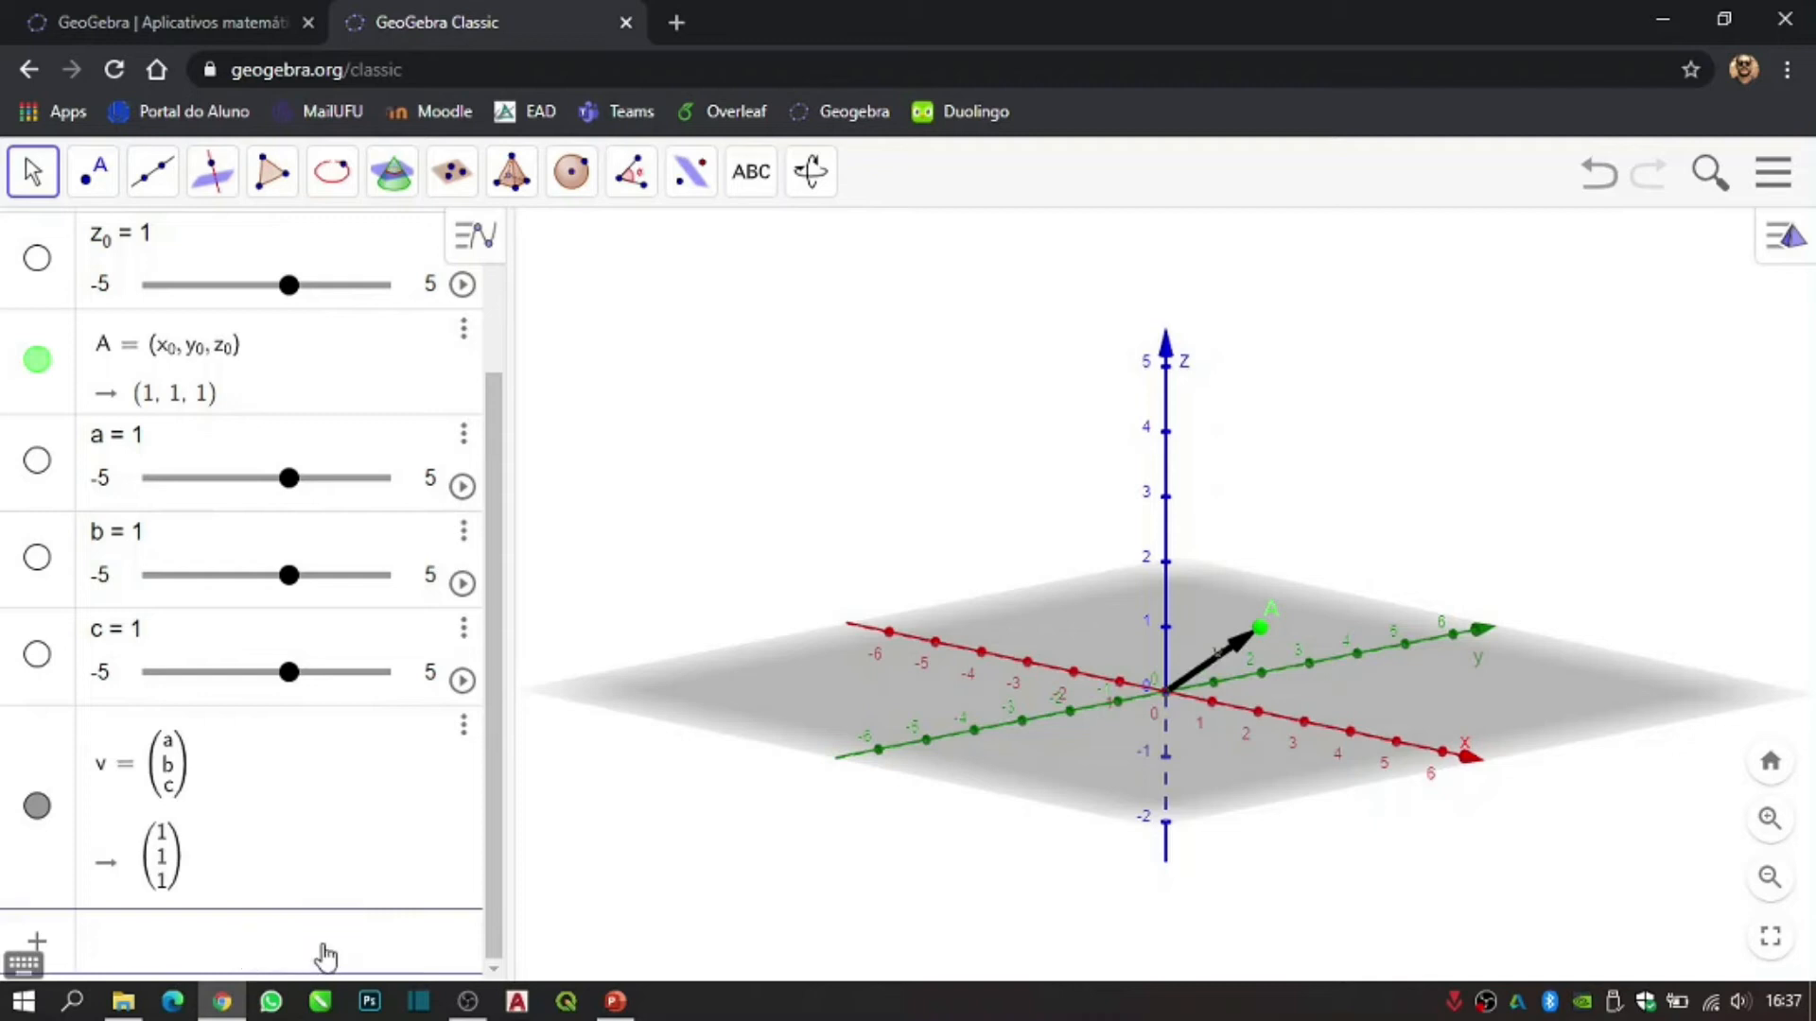
type("t")
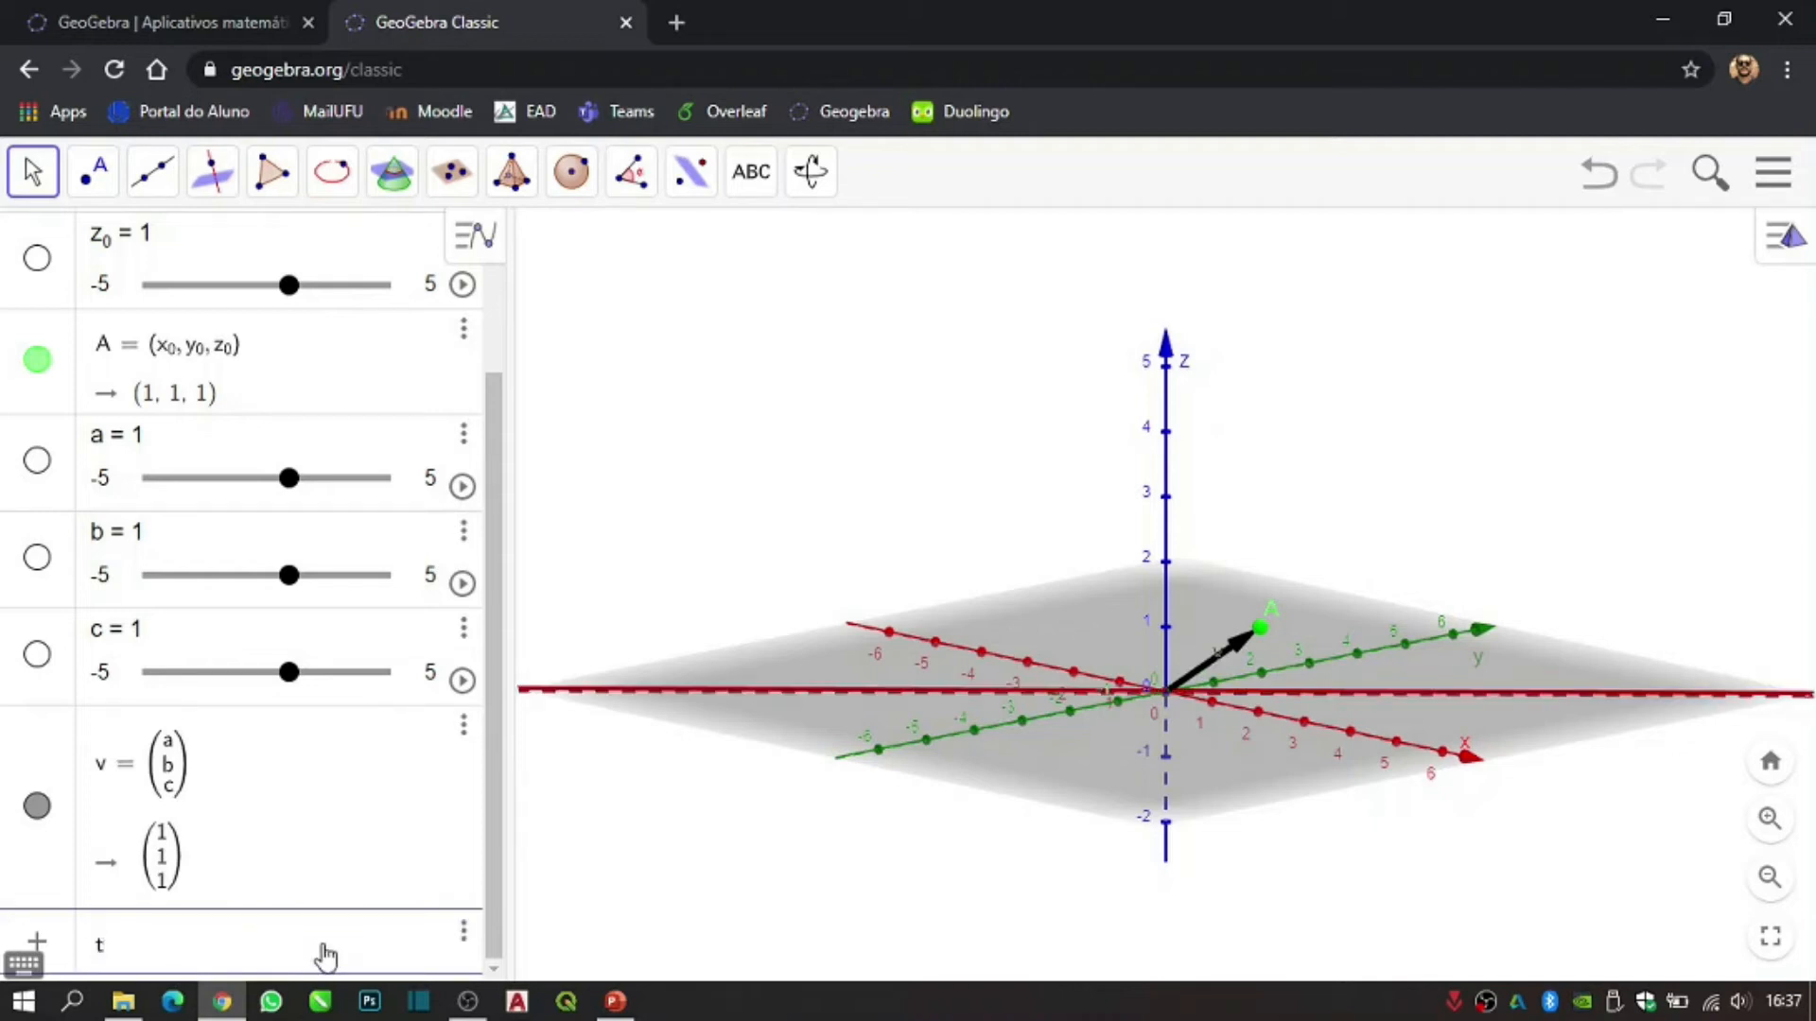
key("BackSpace")
type("t")
key("BackSpace")
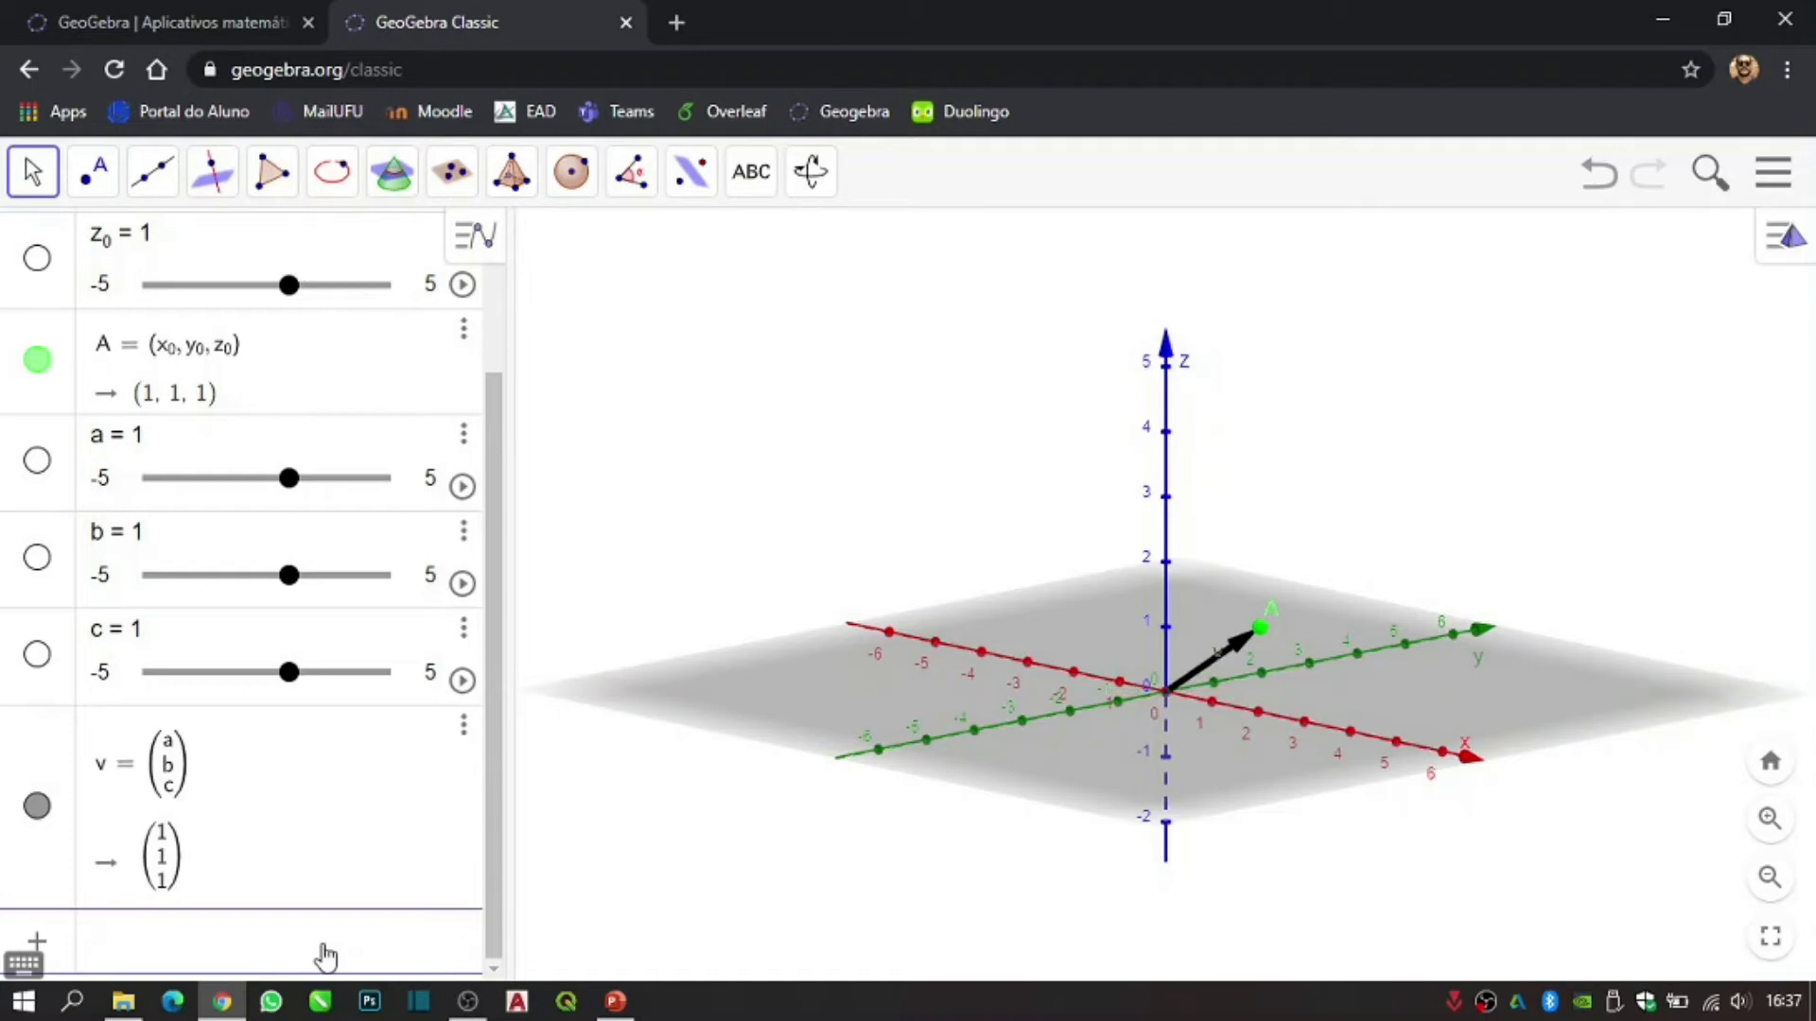
- Create a slider d and use it to define the point P = A + d*v
type("d")
key("Return")
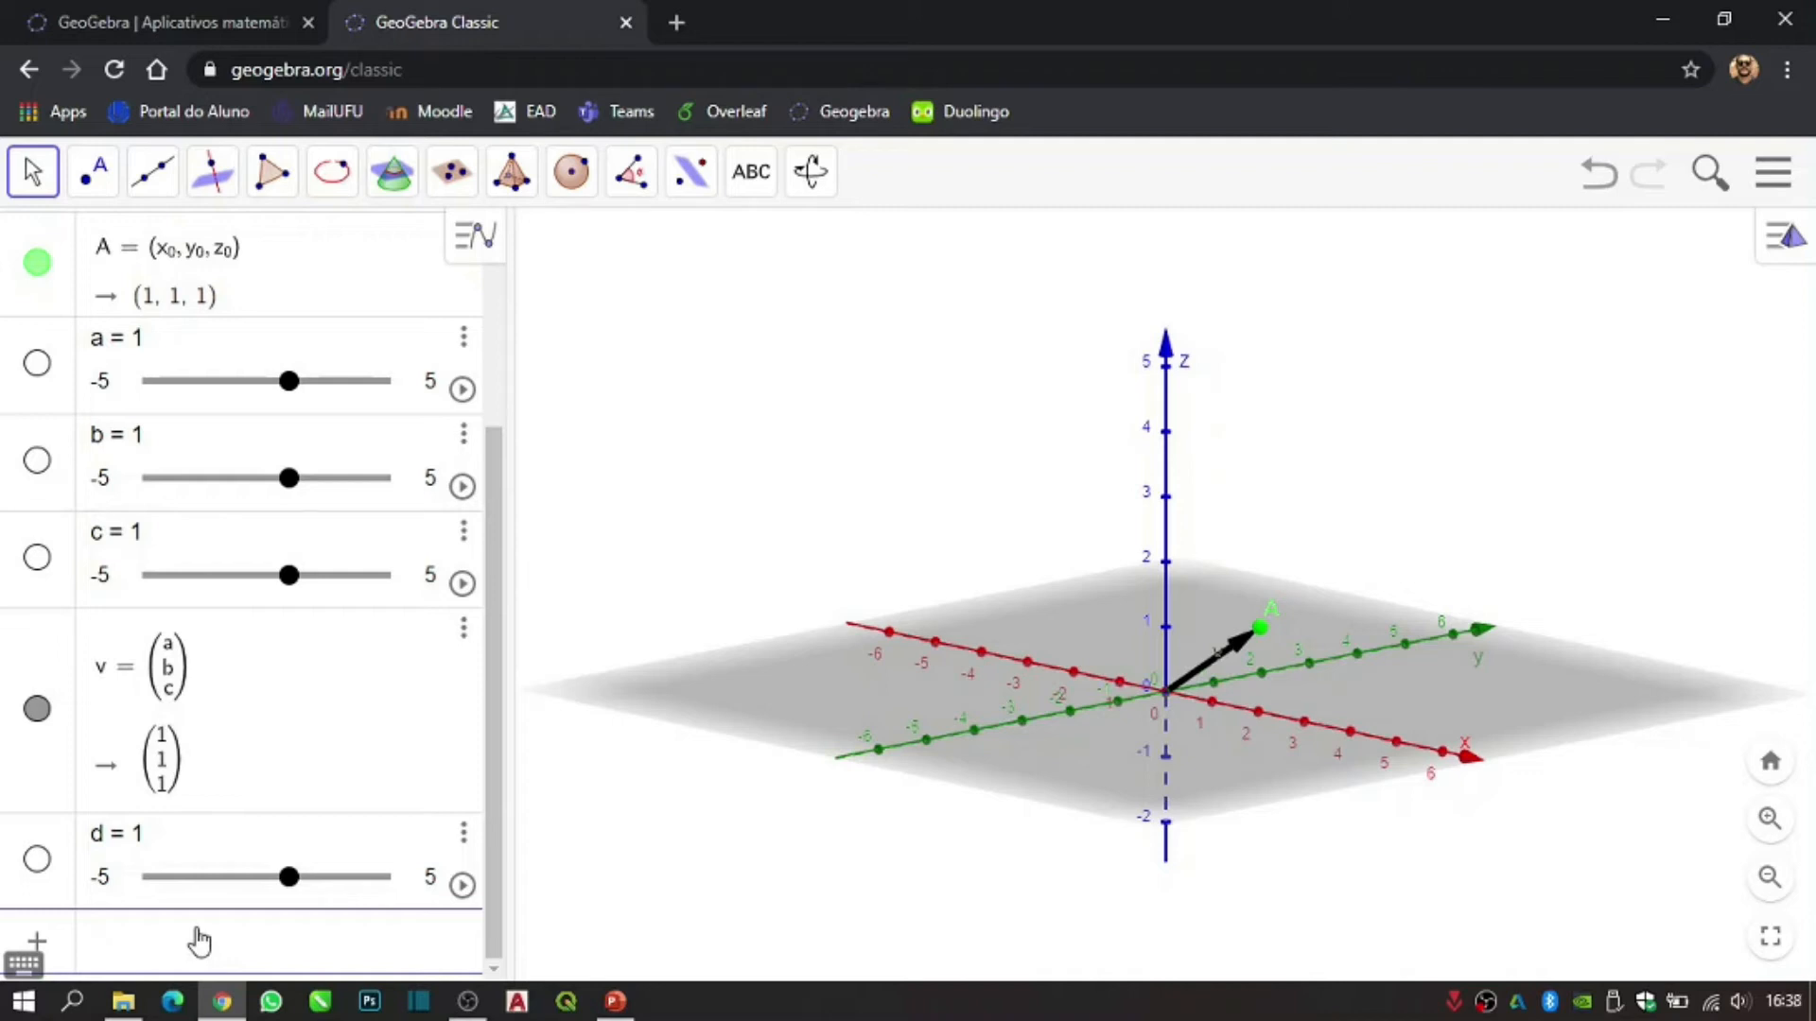
type("P")
type(" =")
type(" A +")
type(" d*v")
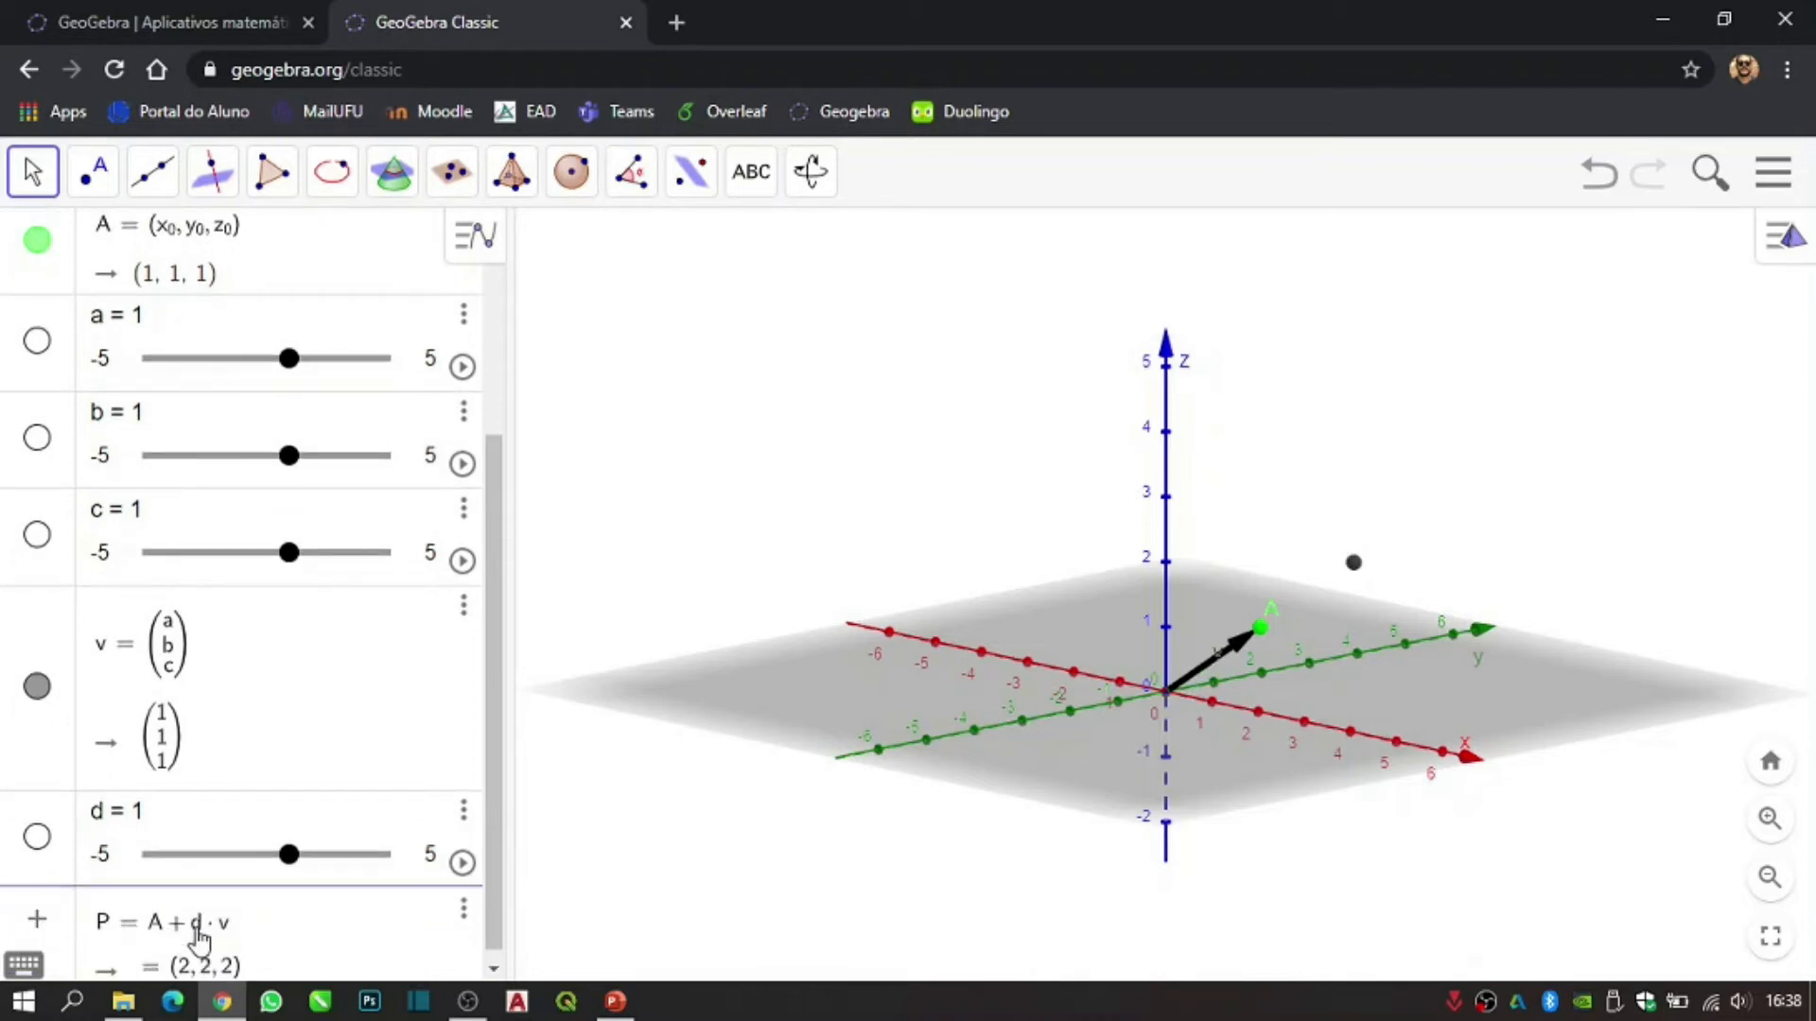
key("Return")
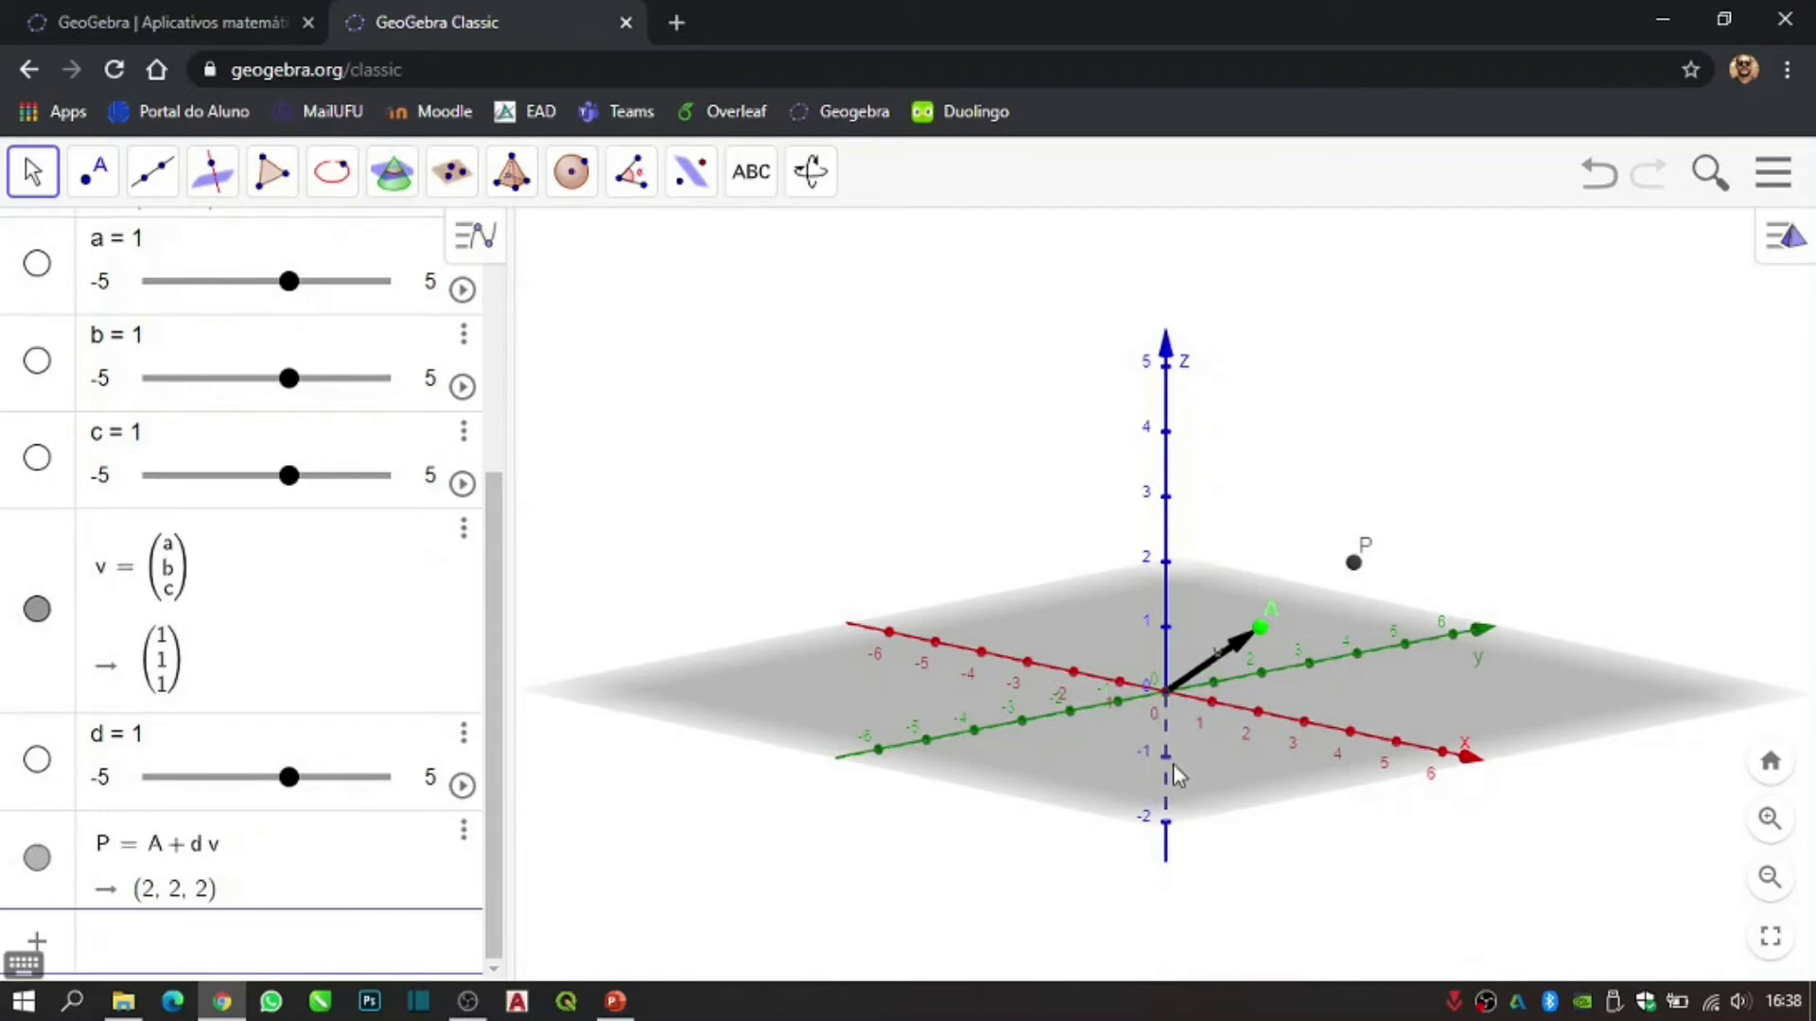
- Change the color of point P to red
right_click(38, 859)
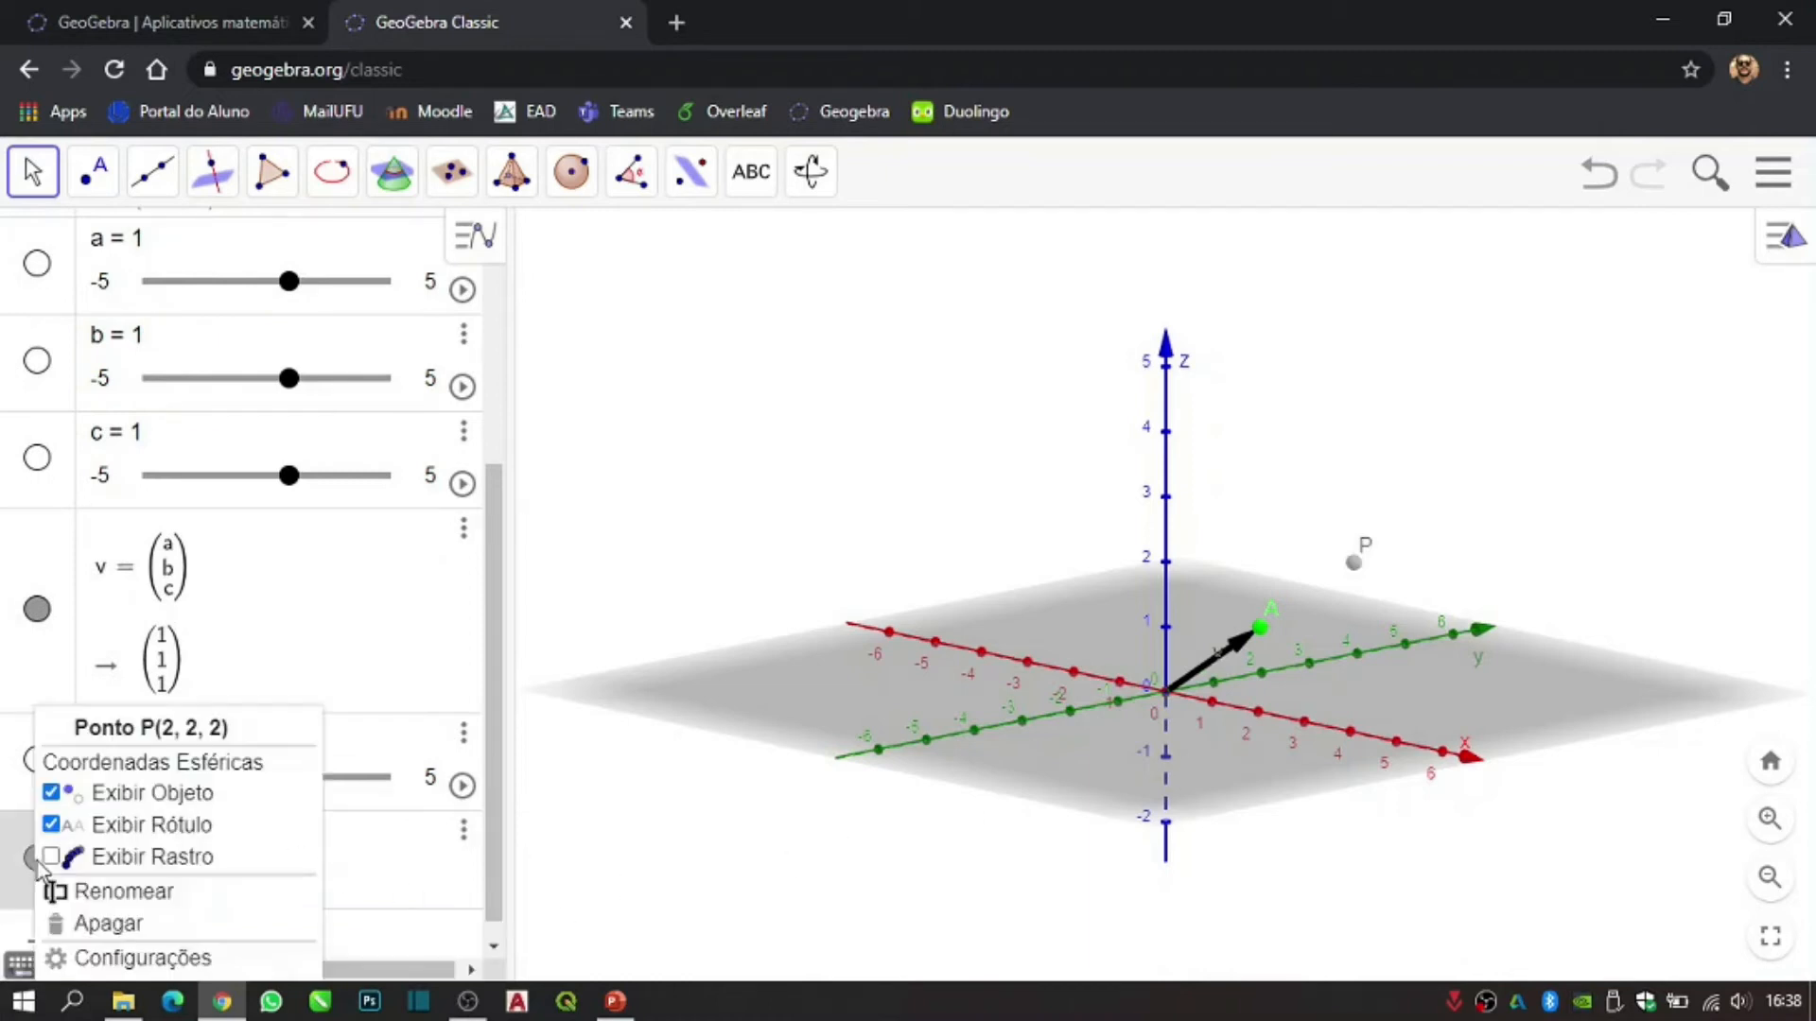
left_click(112, 958)
left_click(1466, 233)
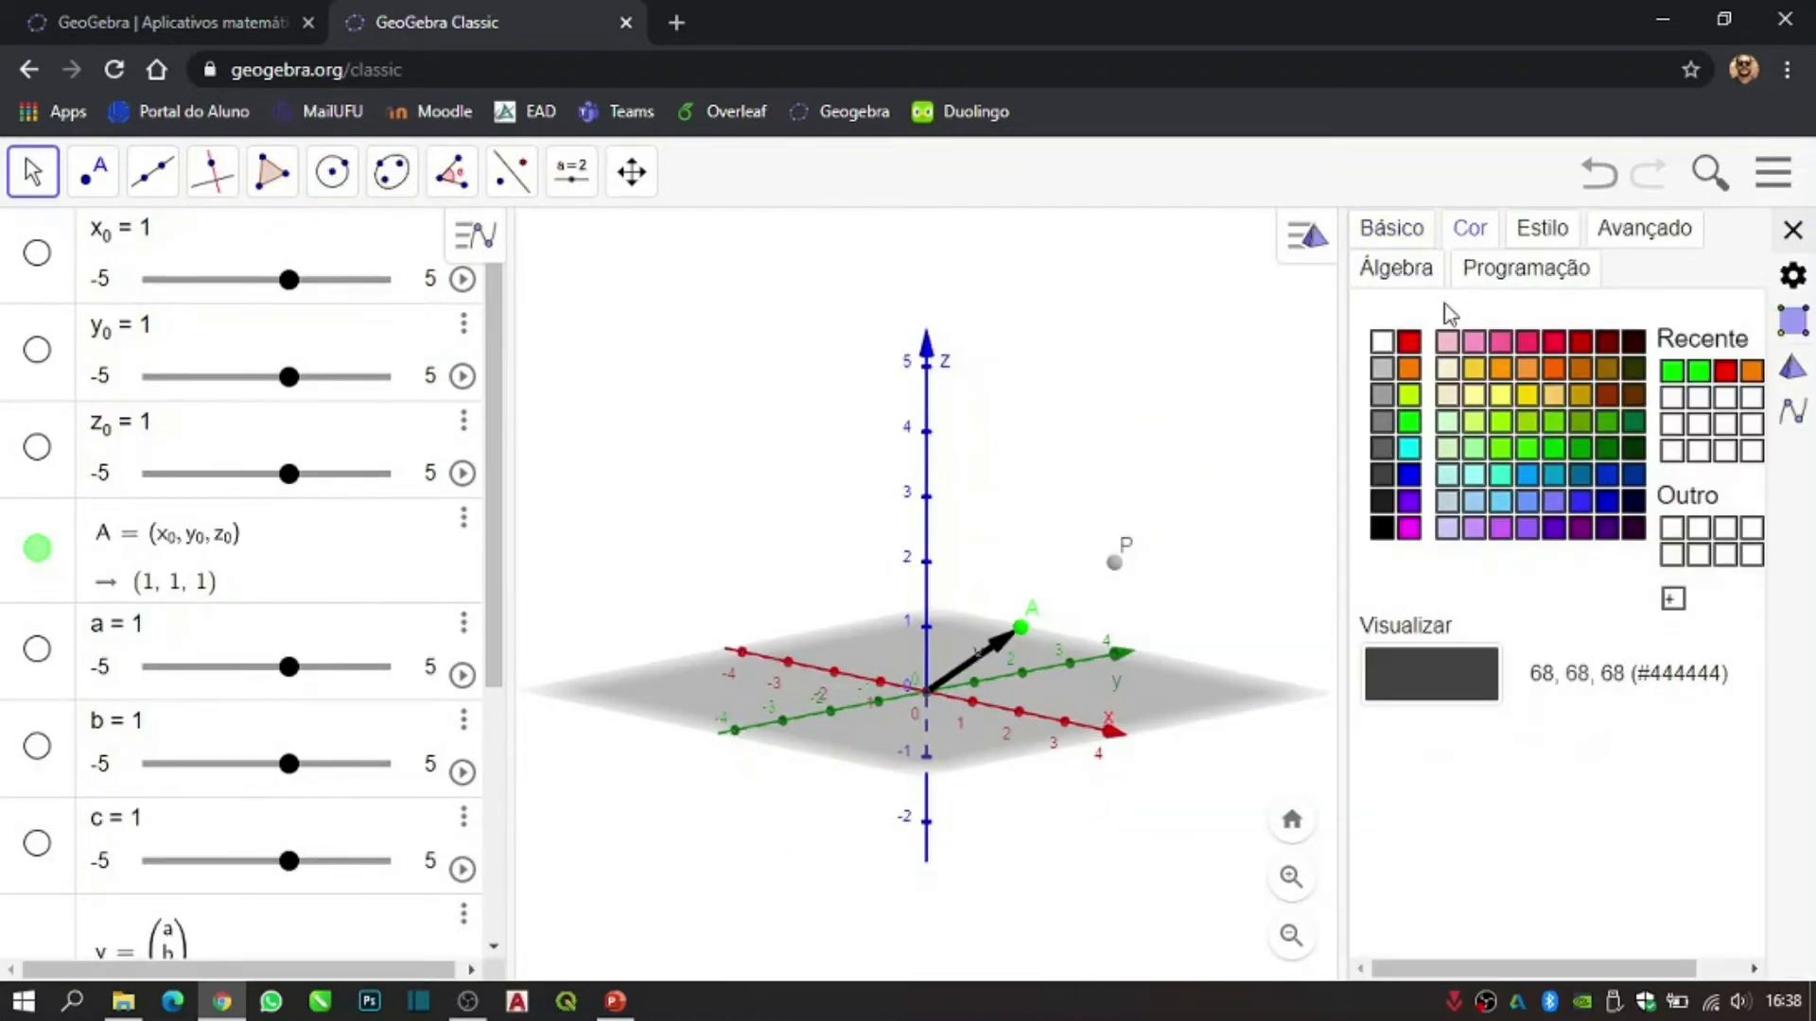
left_click(1409, 341)
left_click(1792, 230)
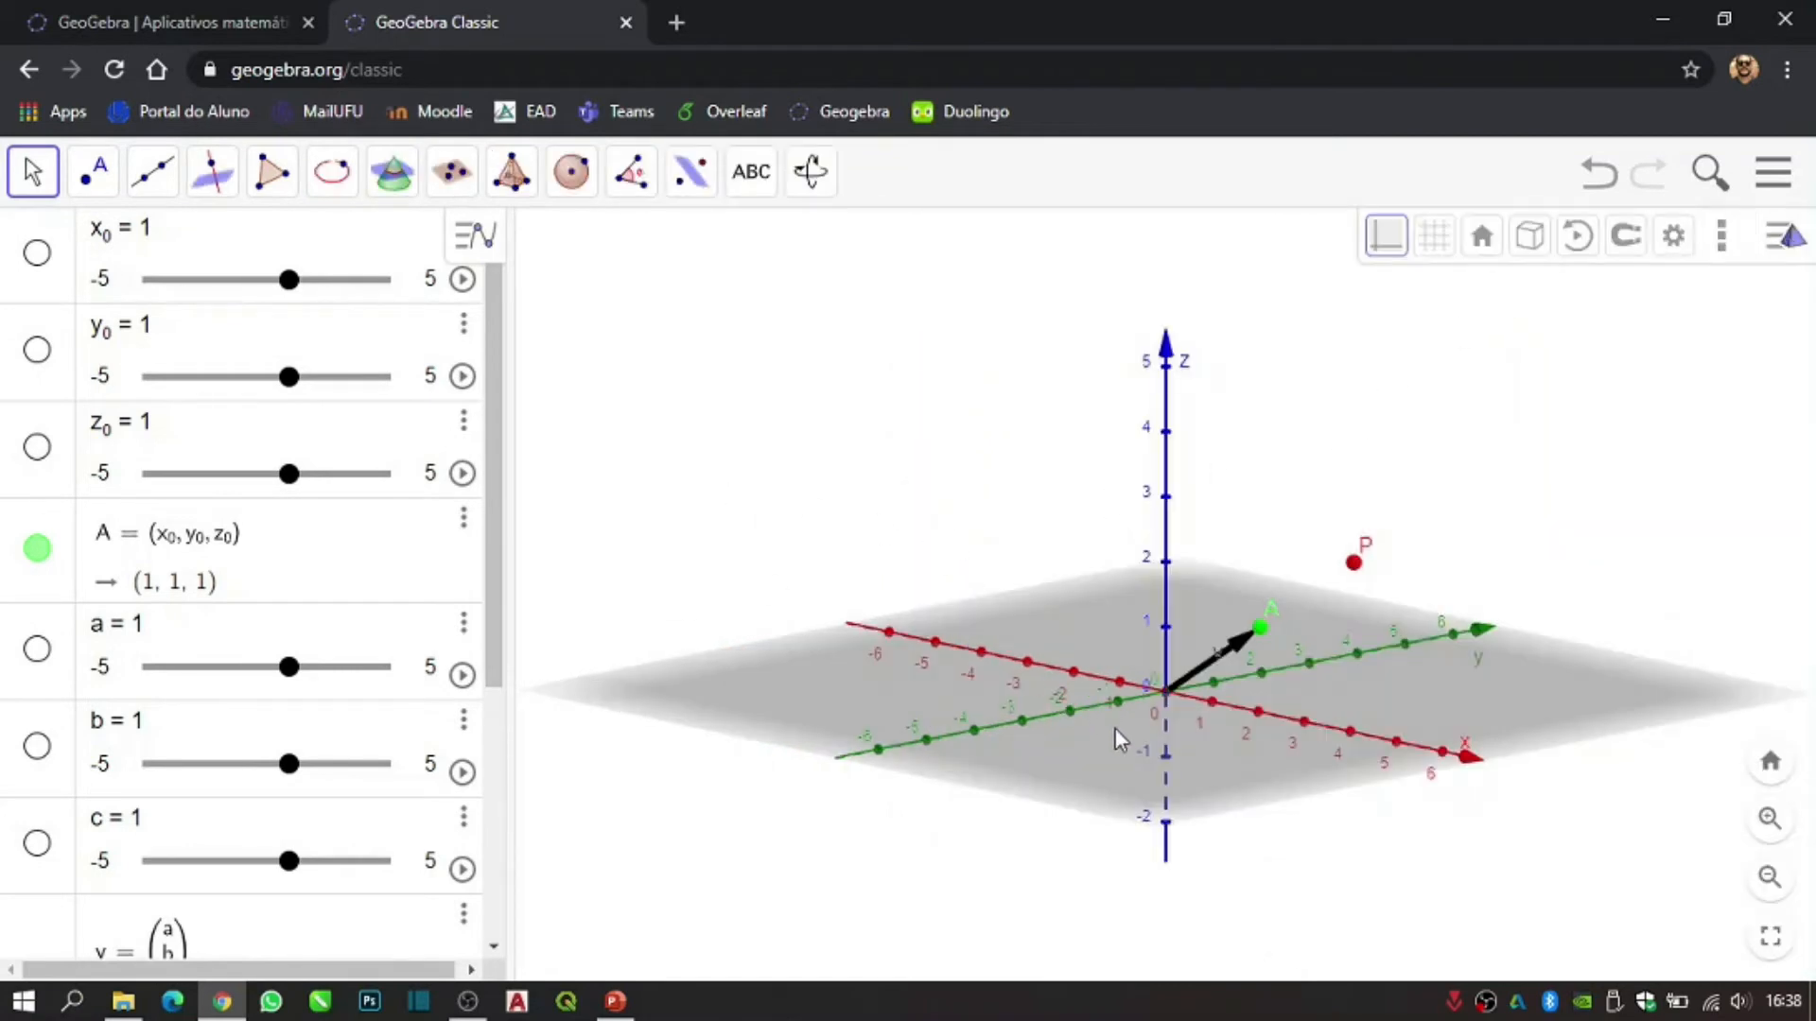
- Turn on the trace of point P and animate slider d
left_click_drag(1135, 741, 671, 761)
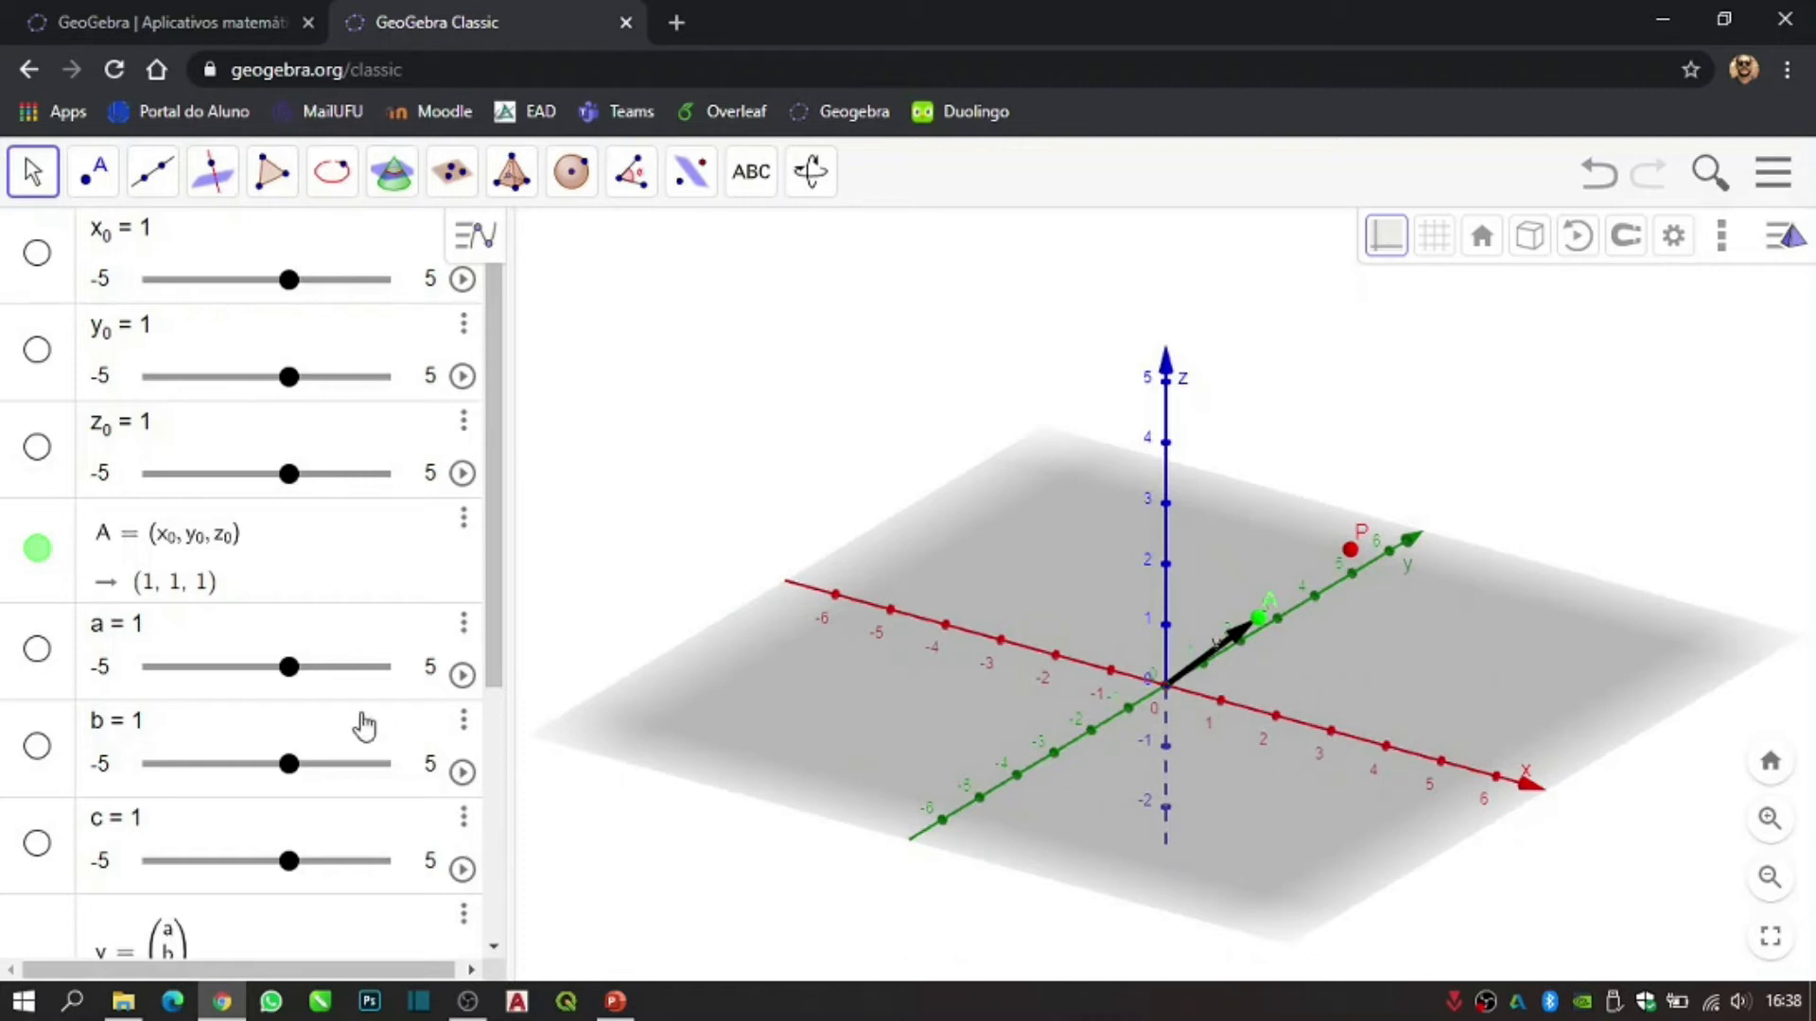
scroll(284, 673, "down", 5)
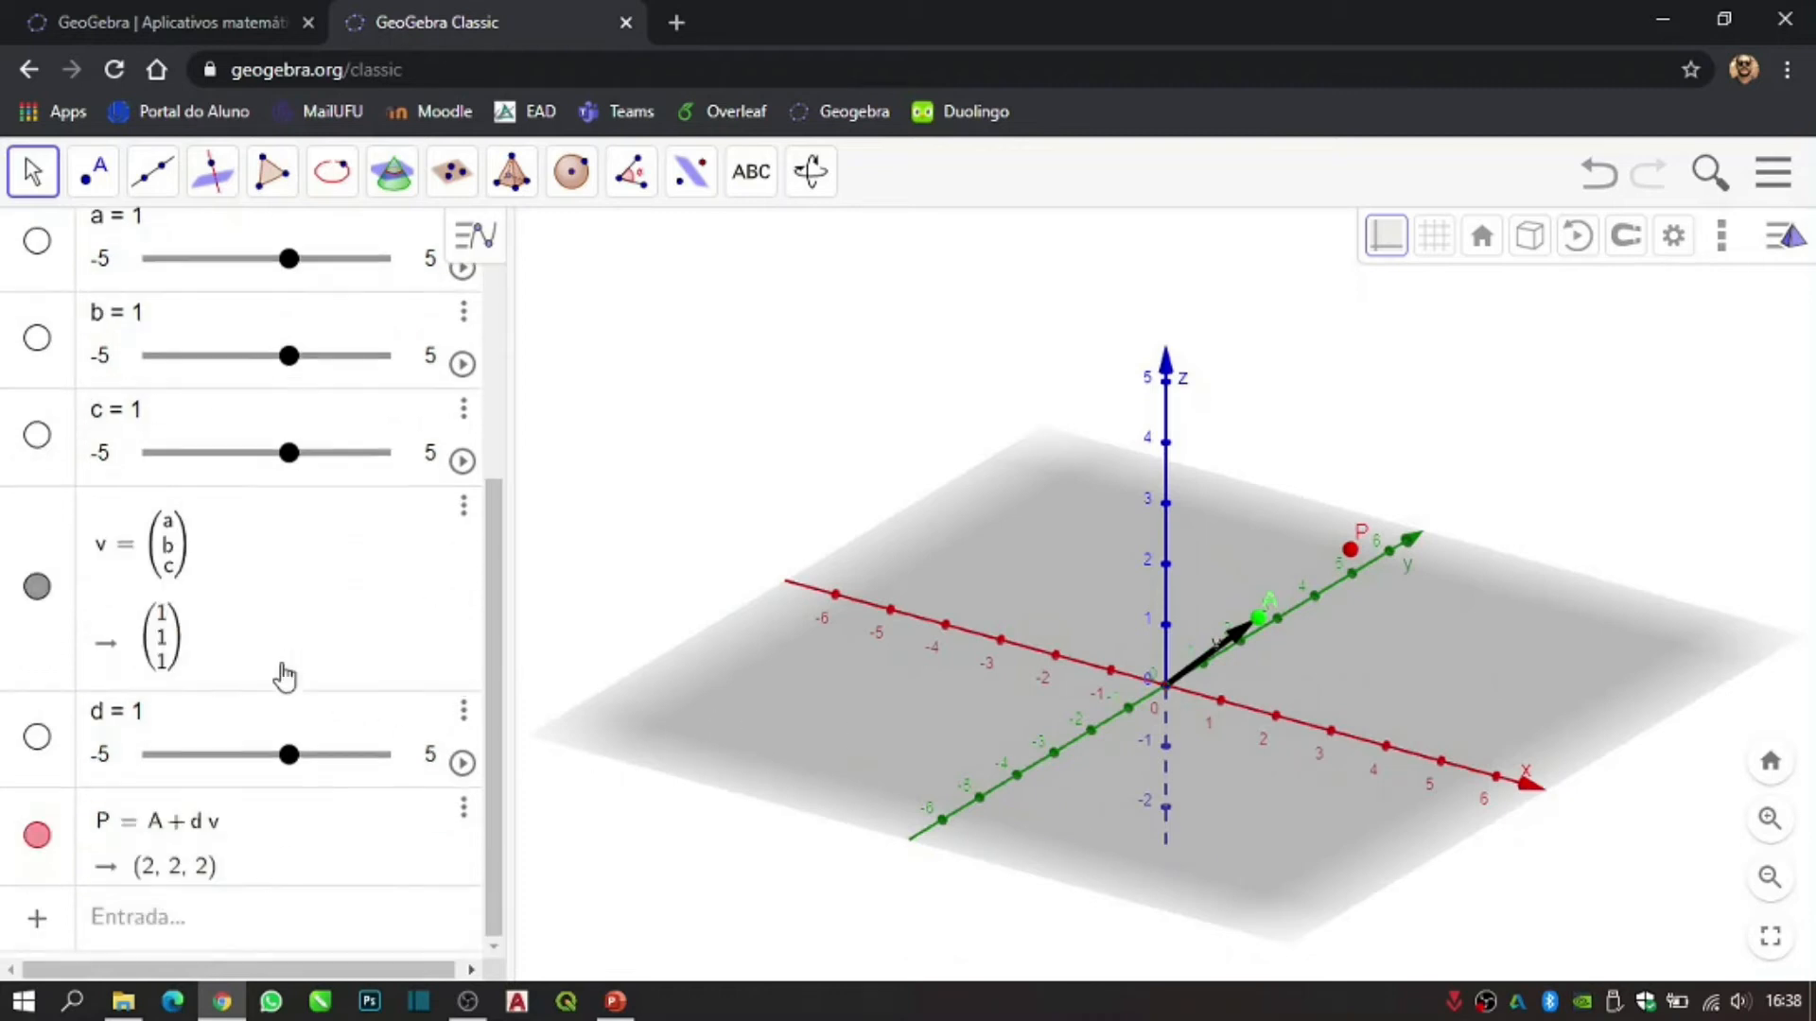
right_click(42, 839)
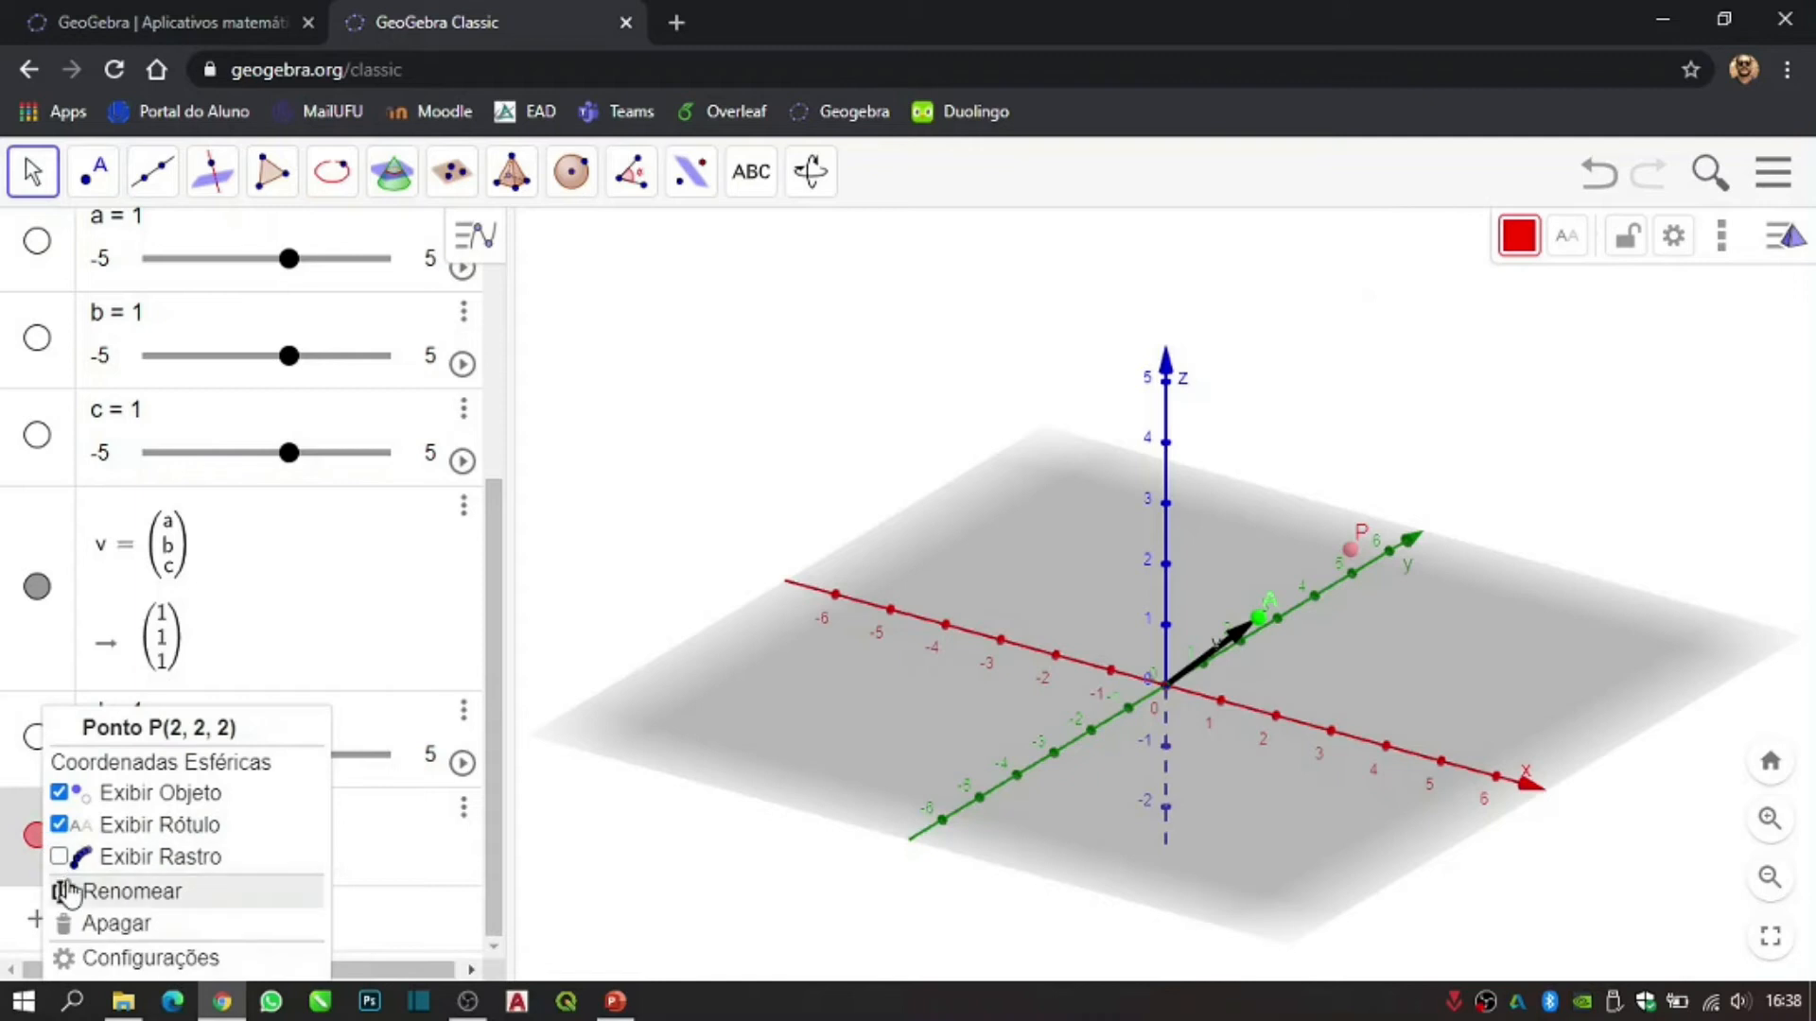
left_click(95, 856)
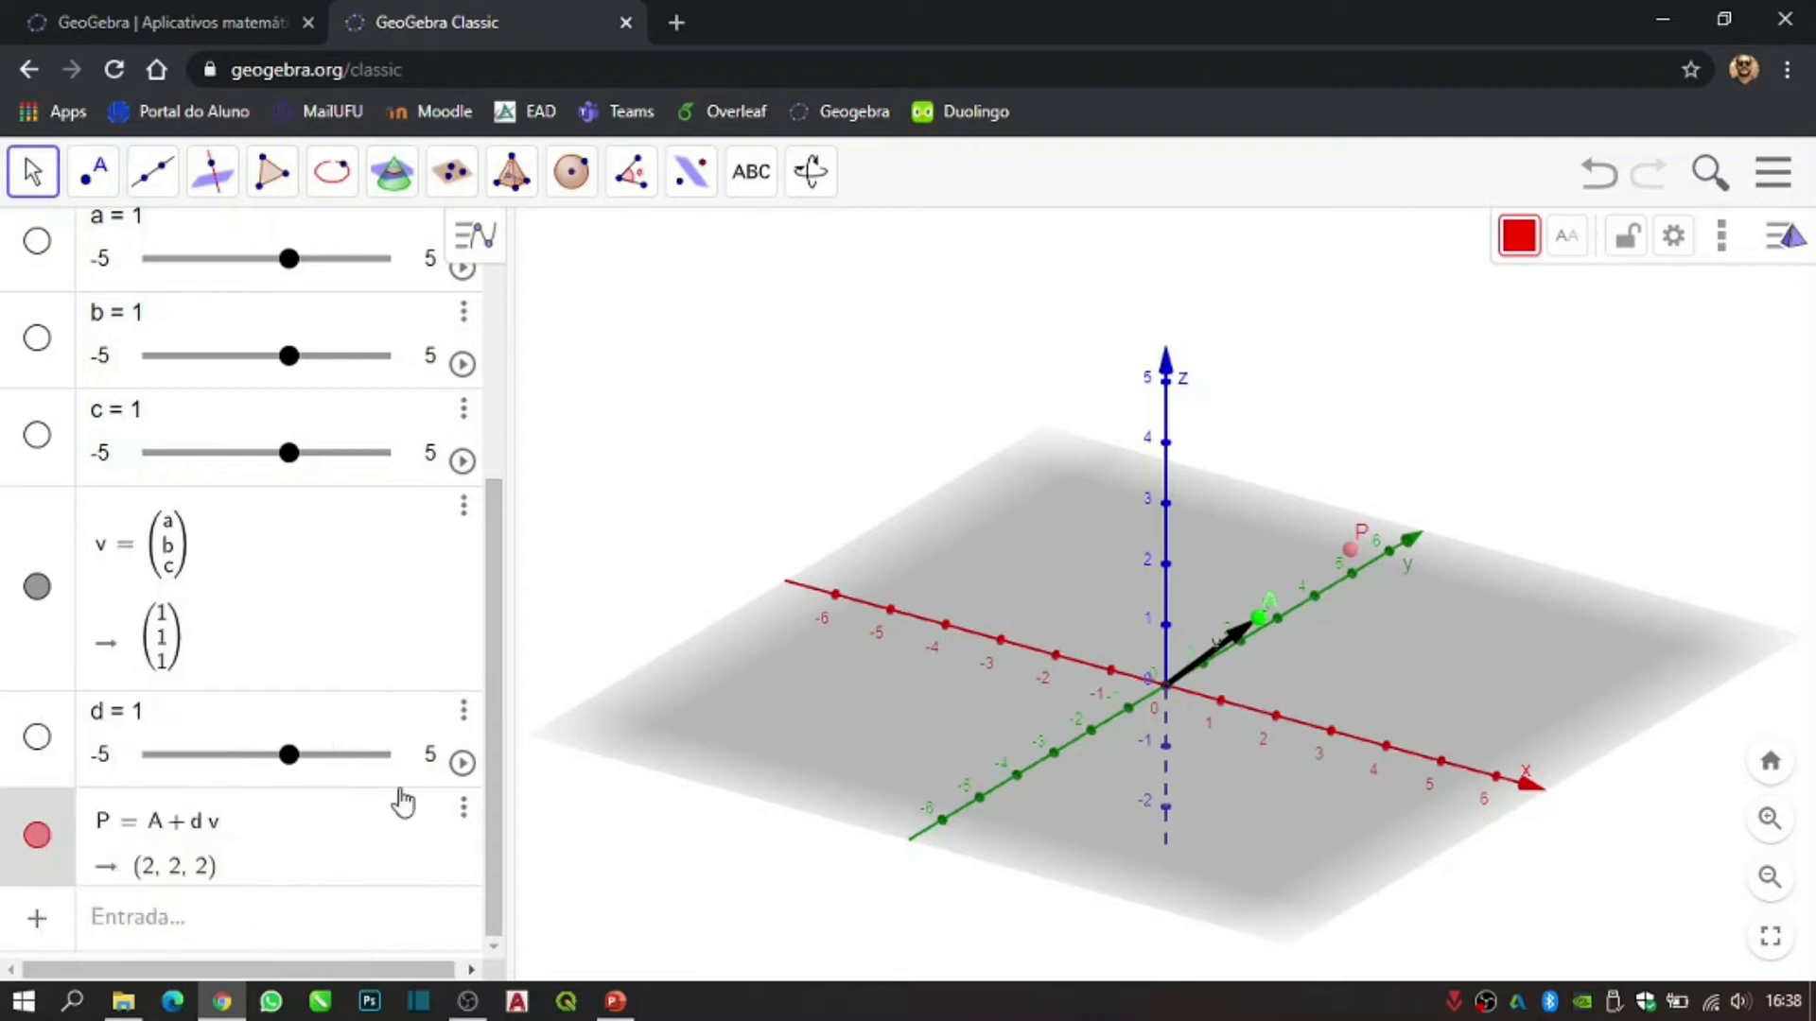
left_click(461, 764)
left_click(832, 474)
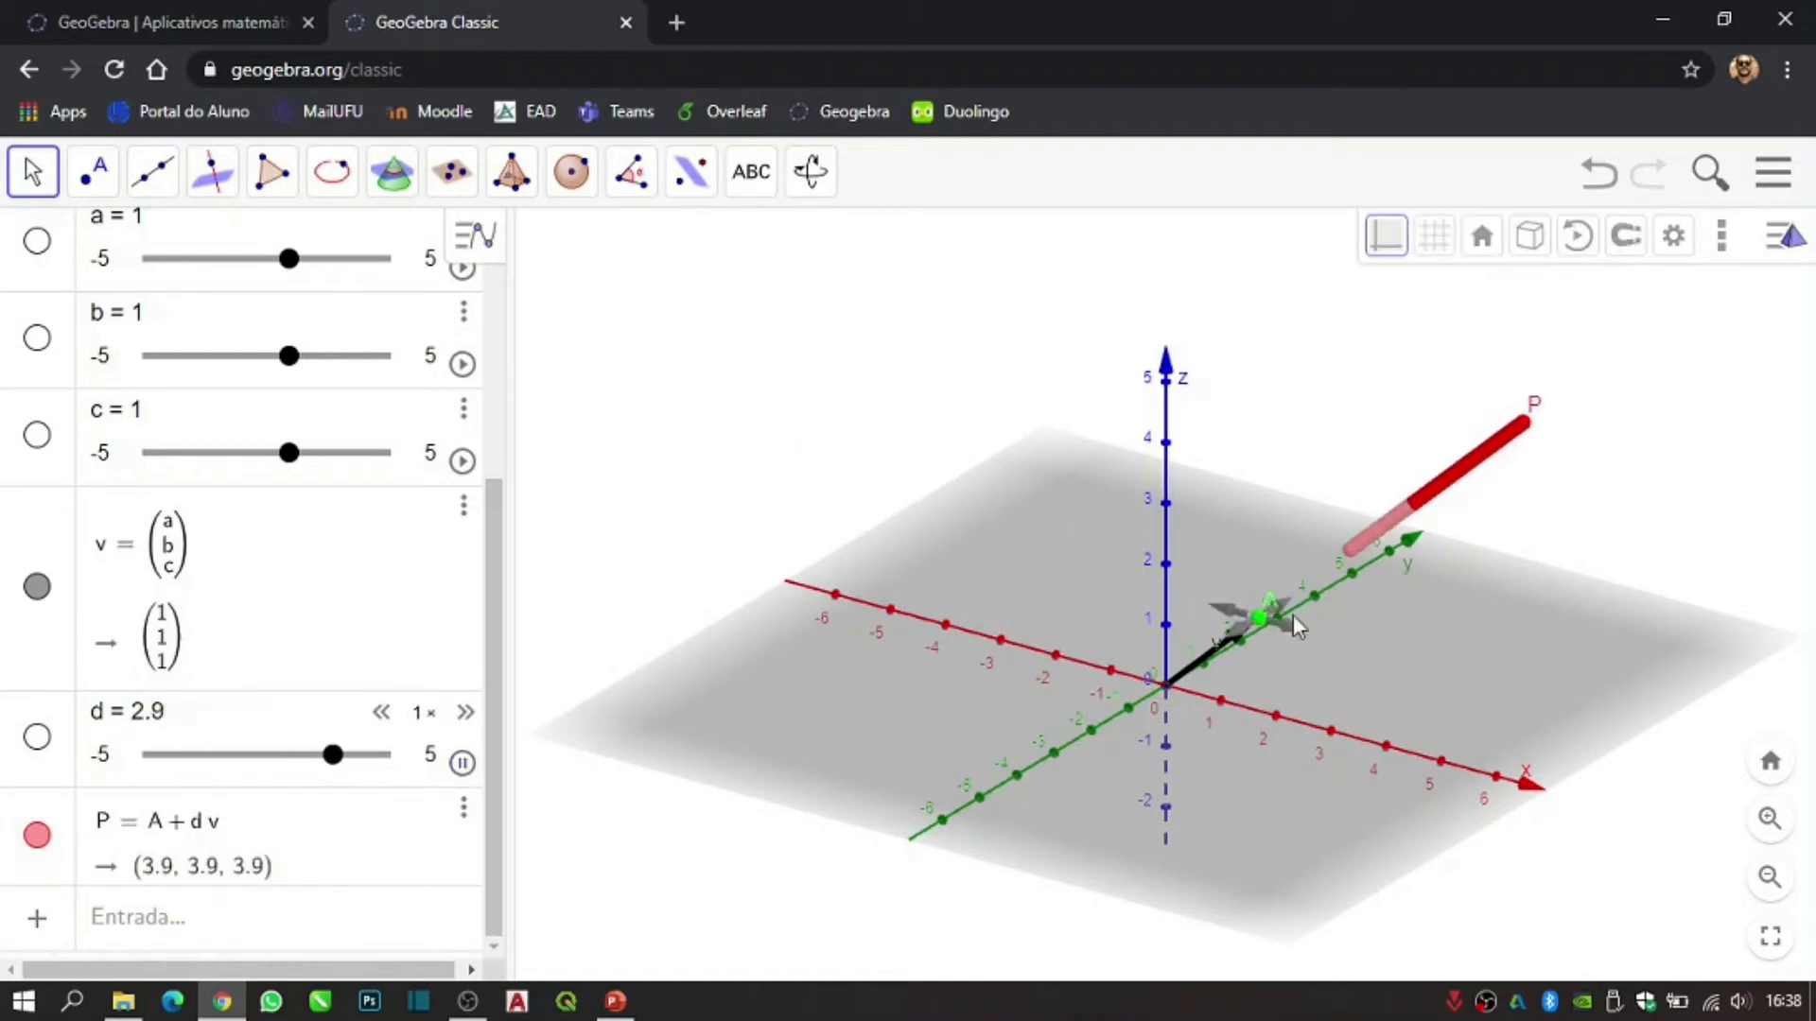
left_click_drag(1365, 648, 1033, 713)
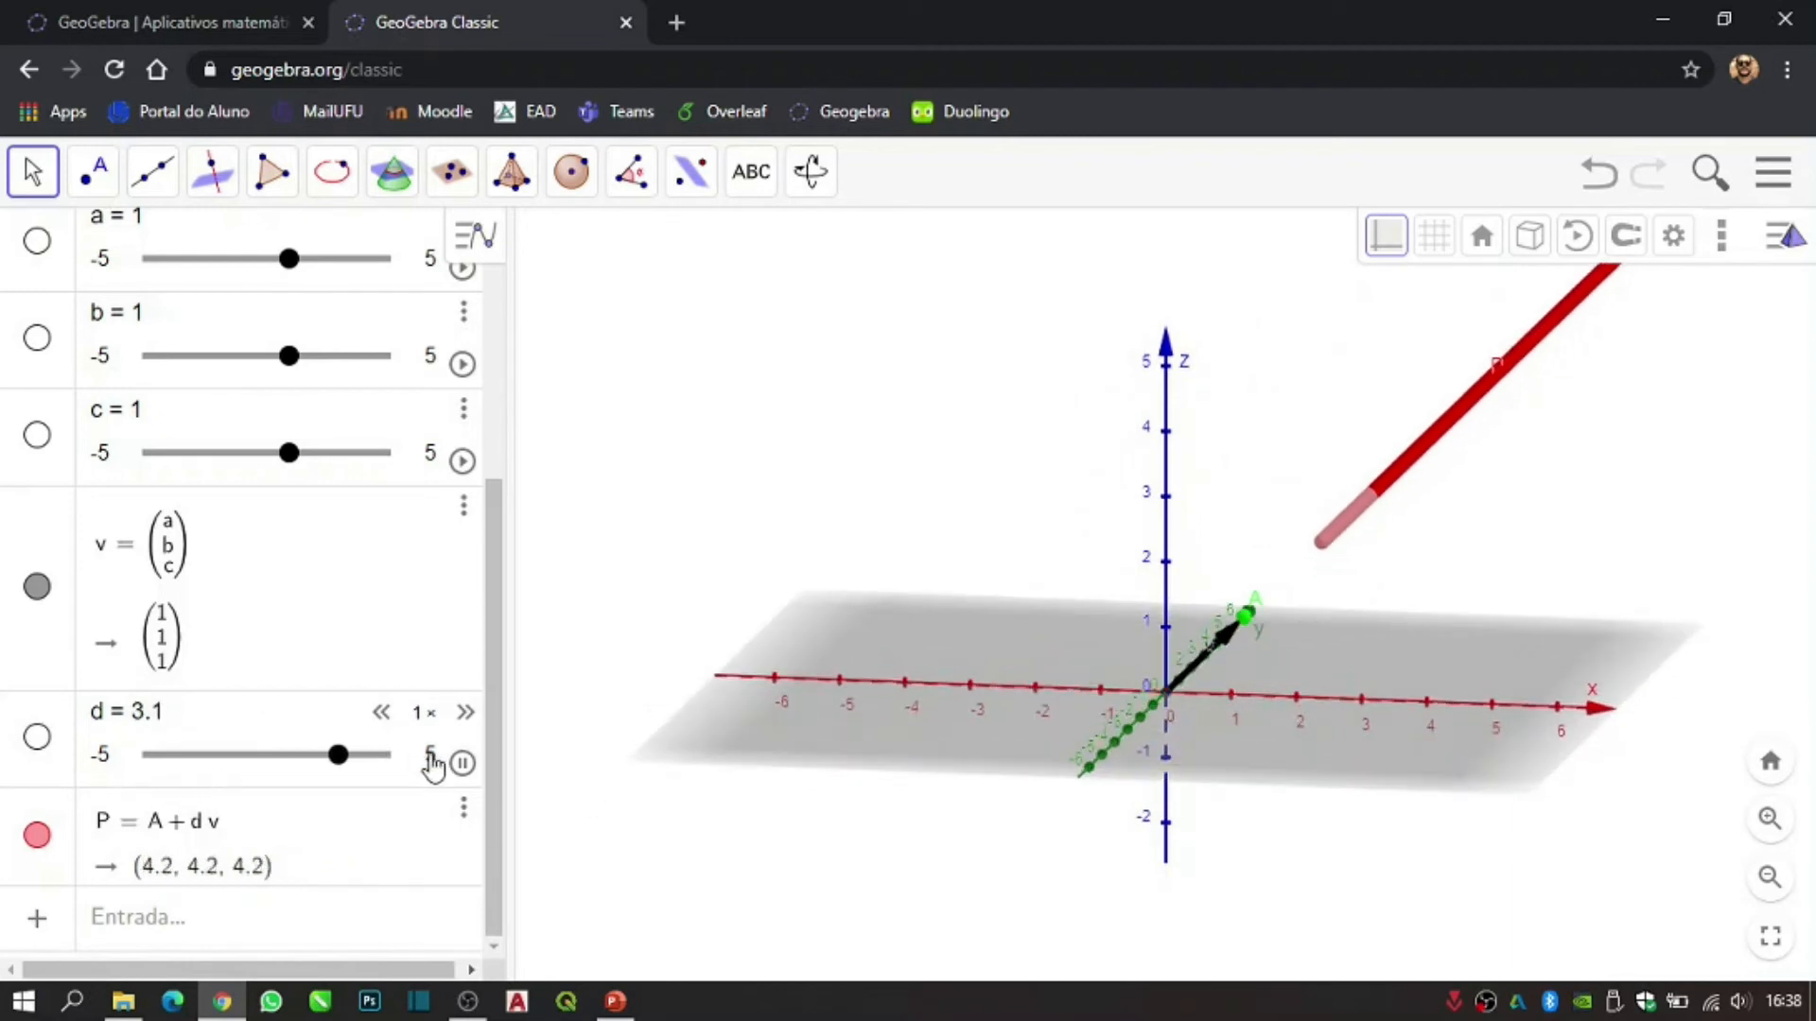
- Stop the animation of slider d and set its range from -3 to 3
left_click(462, 762)
left_click(102, 757)
left_click(117, 761)
type("3")
key("Tab")
key("Return")
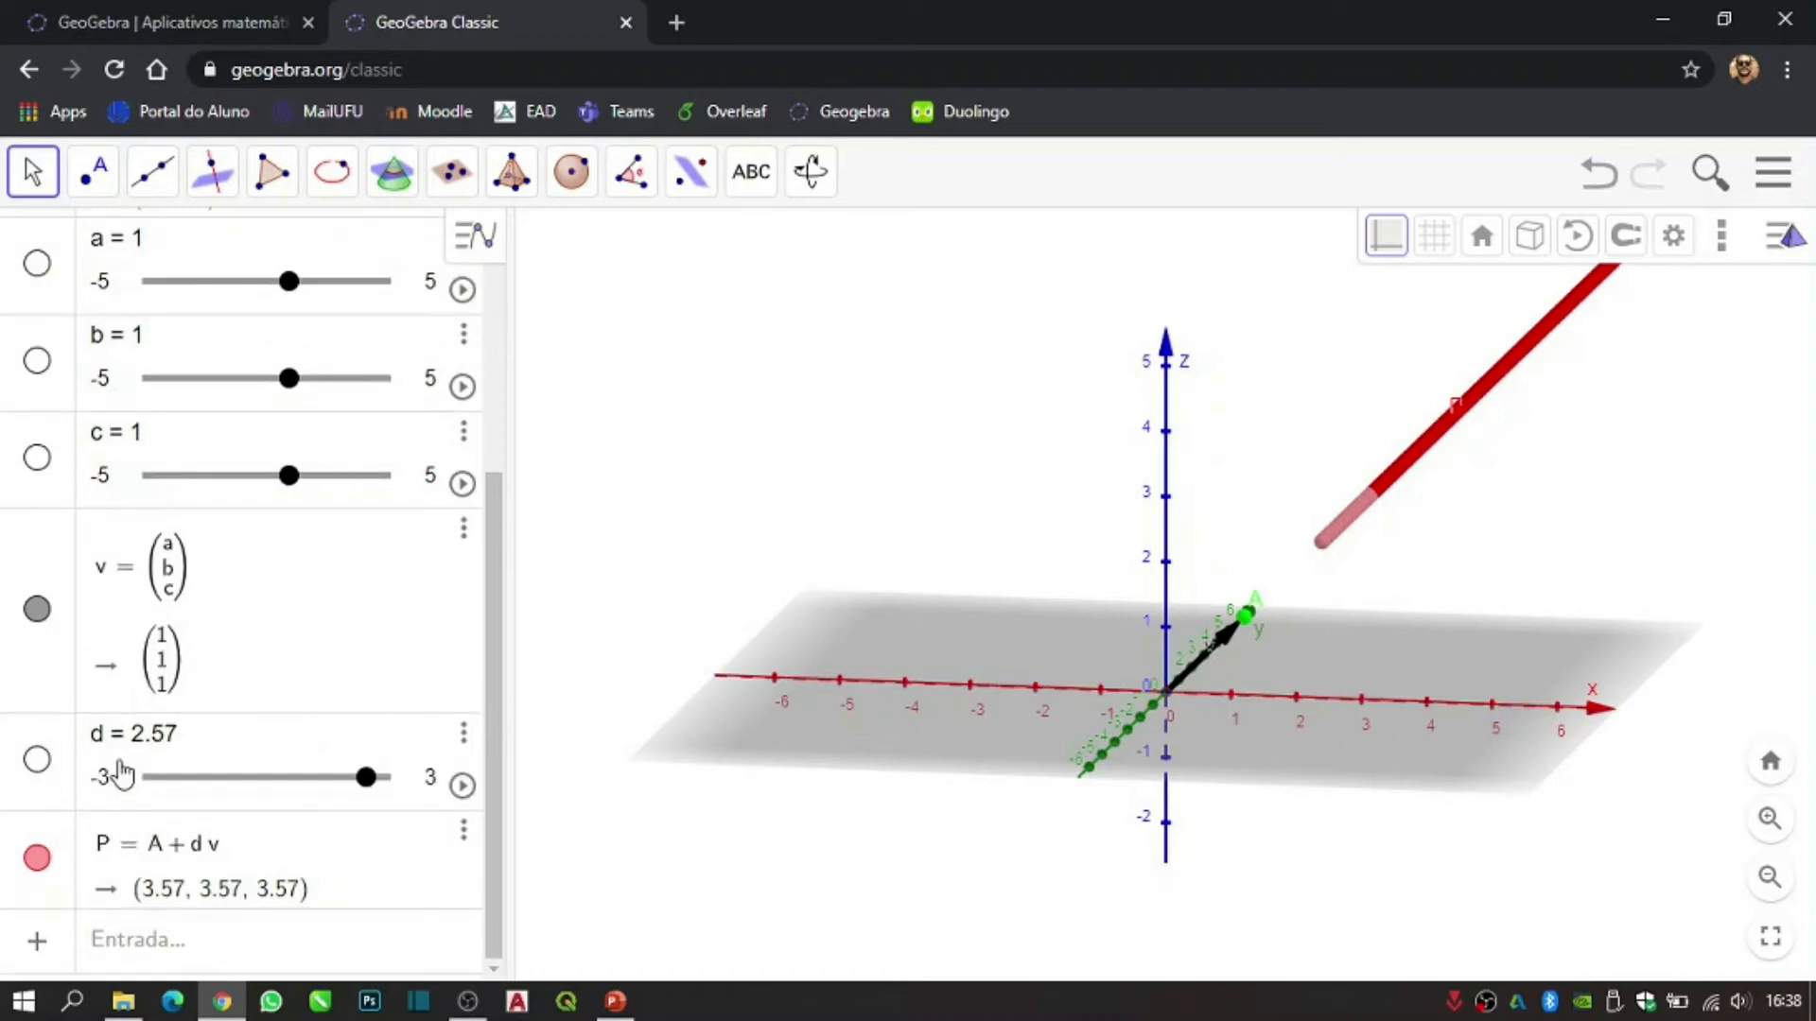
- Animate slider d over its new range so that point P traces the line, hiding and reshowing P on the way
left_click(463, 787)
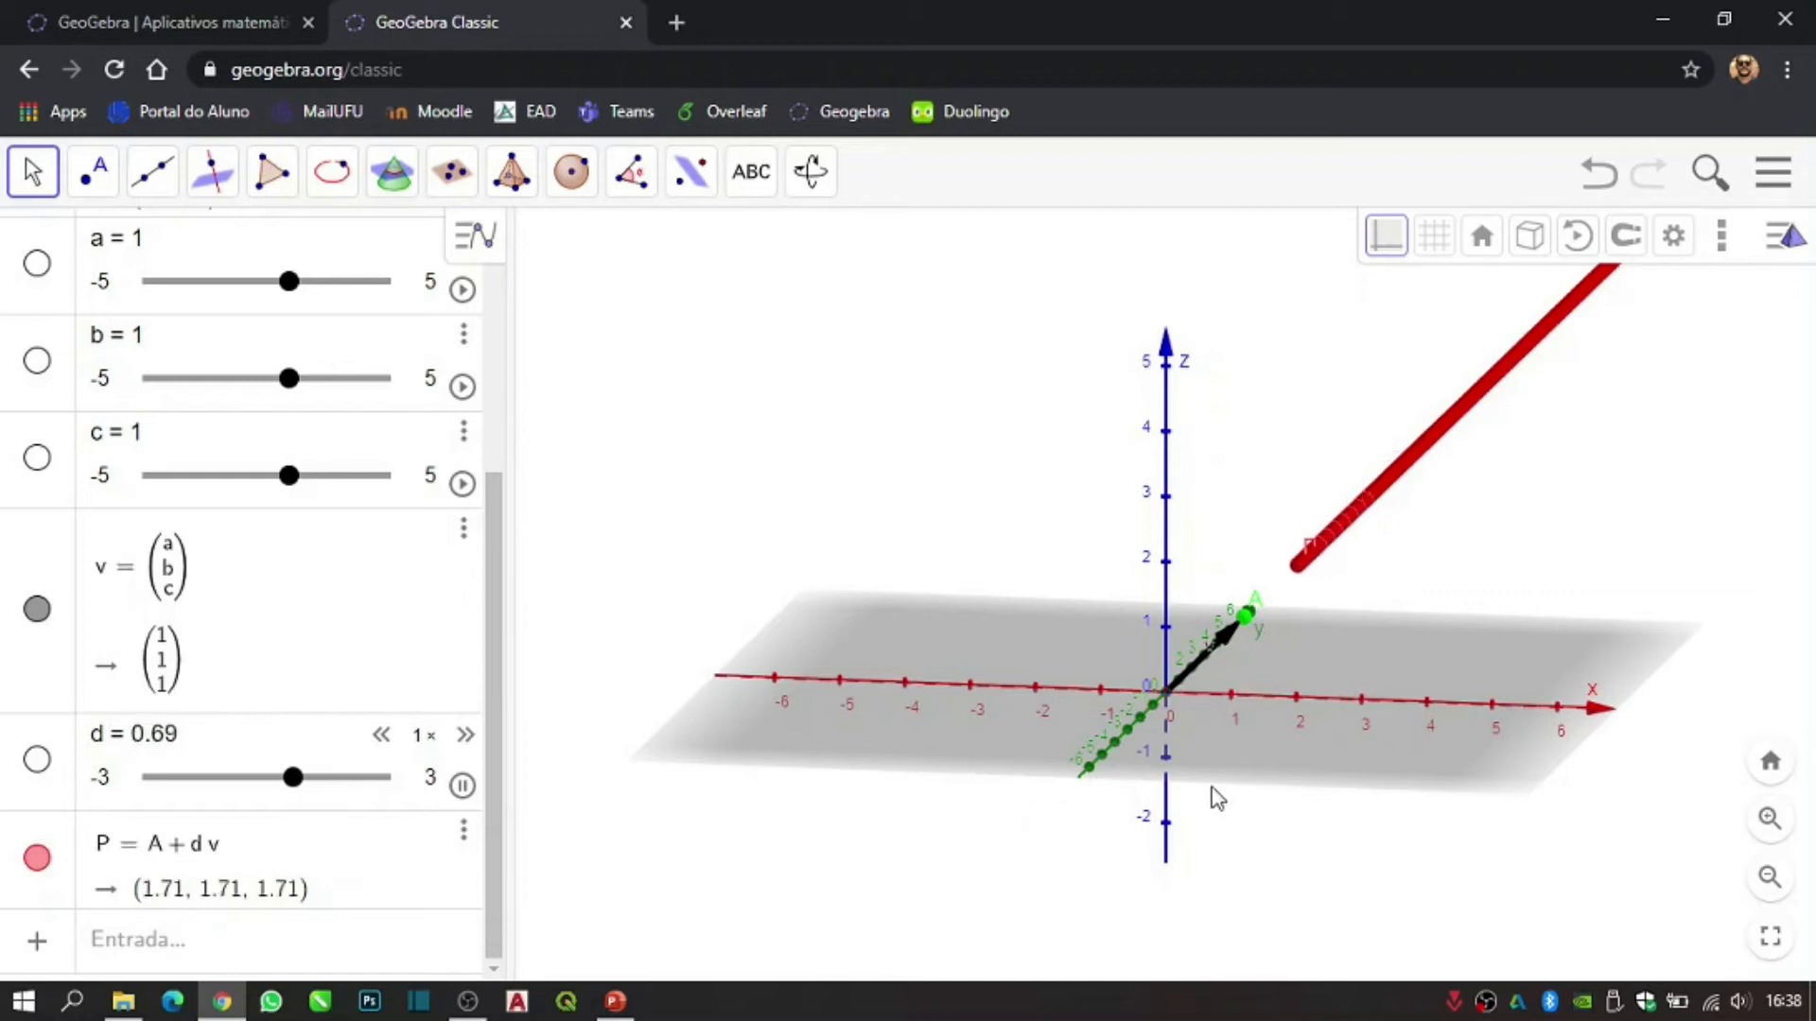
left_click_drag(1216, 778, 1166, 784)
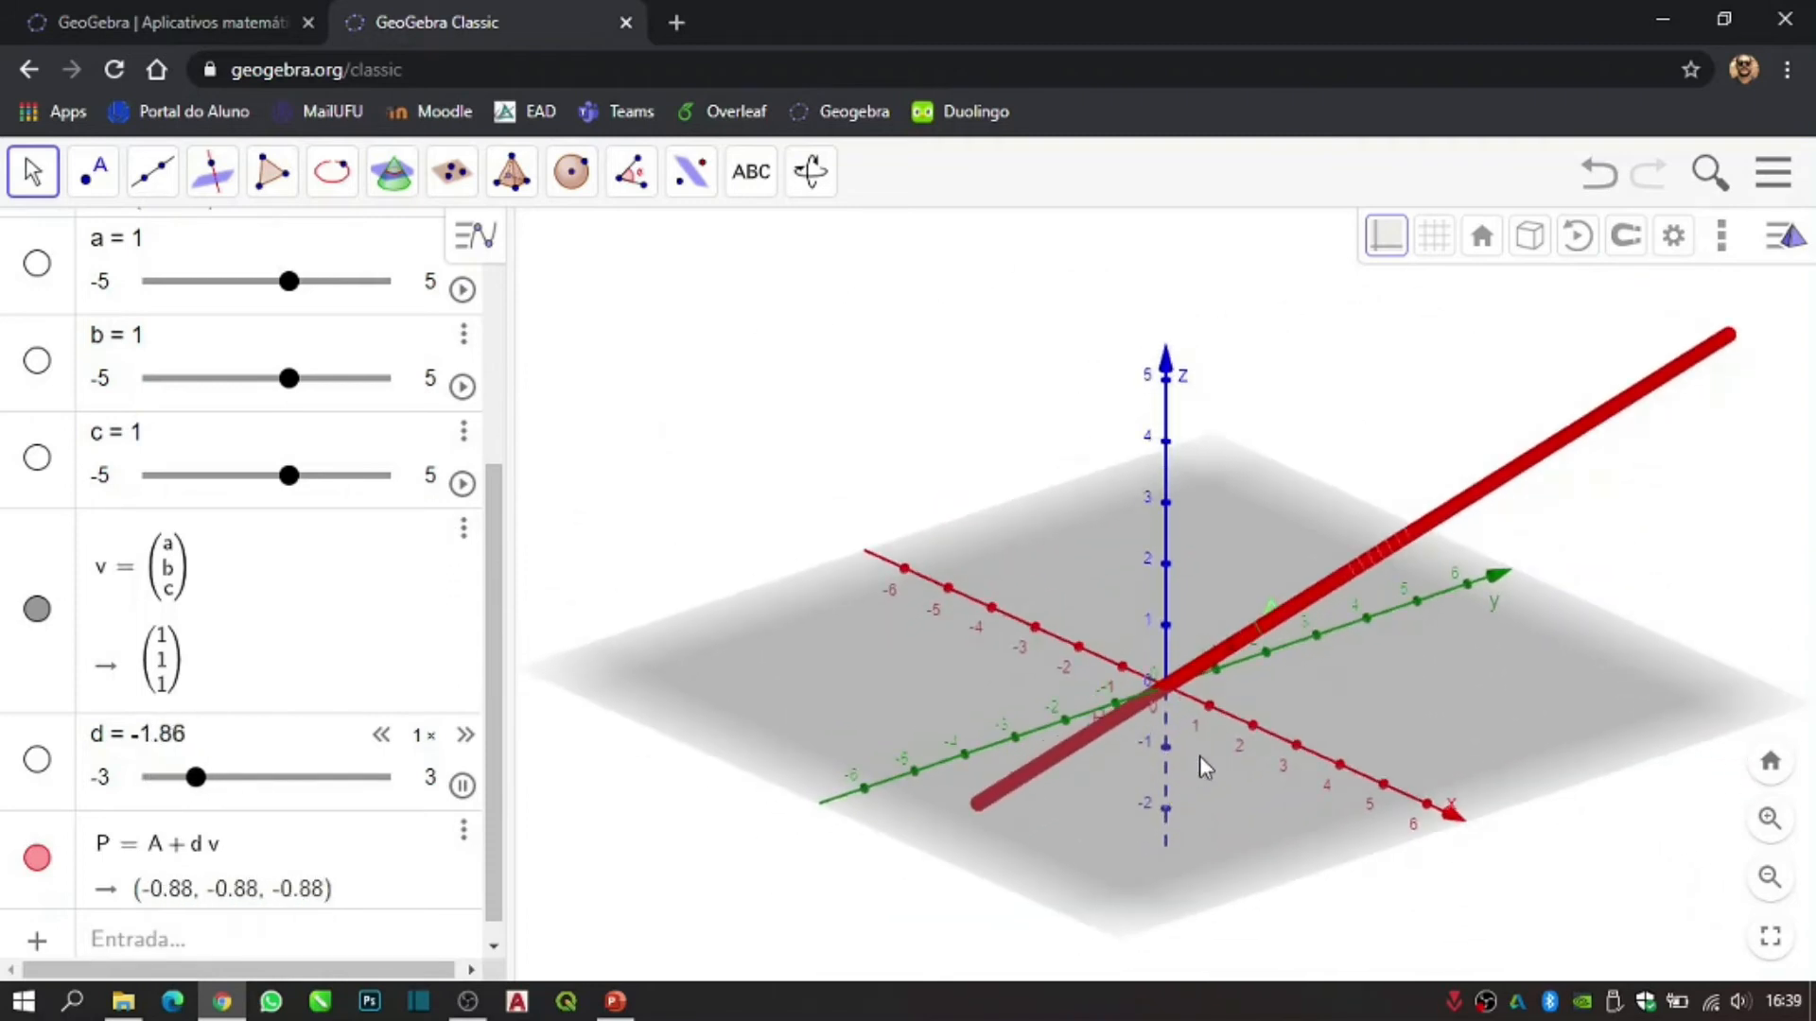
left_click(38, 861)
left_click(38, 858)
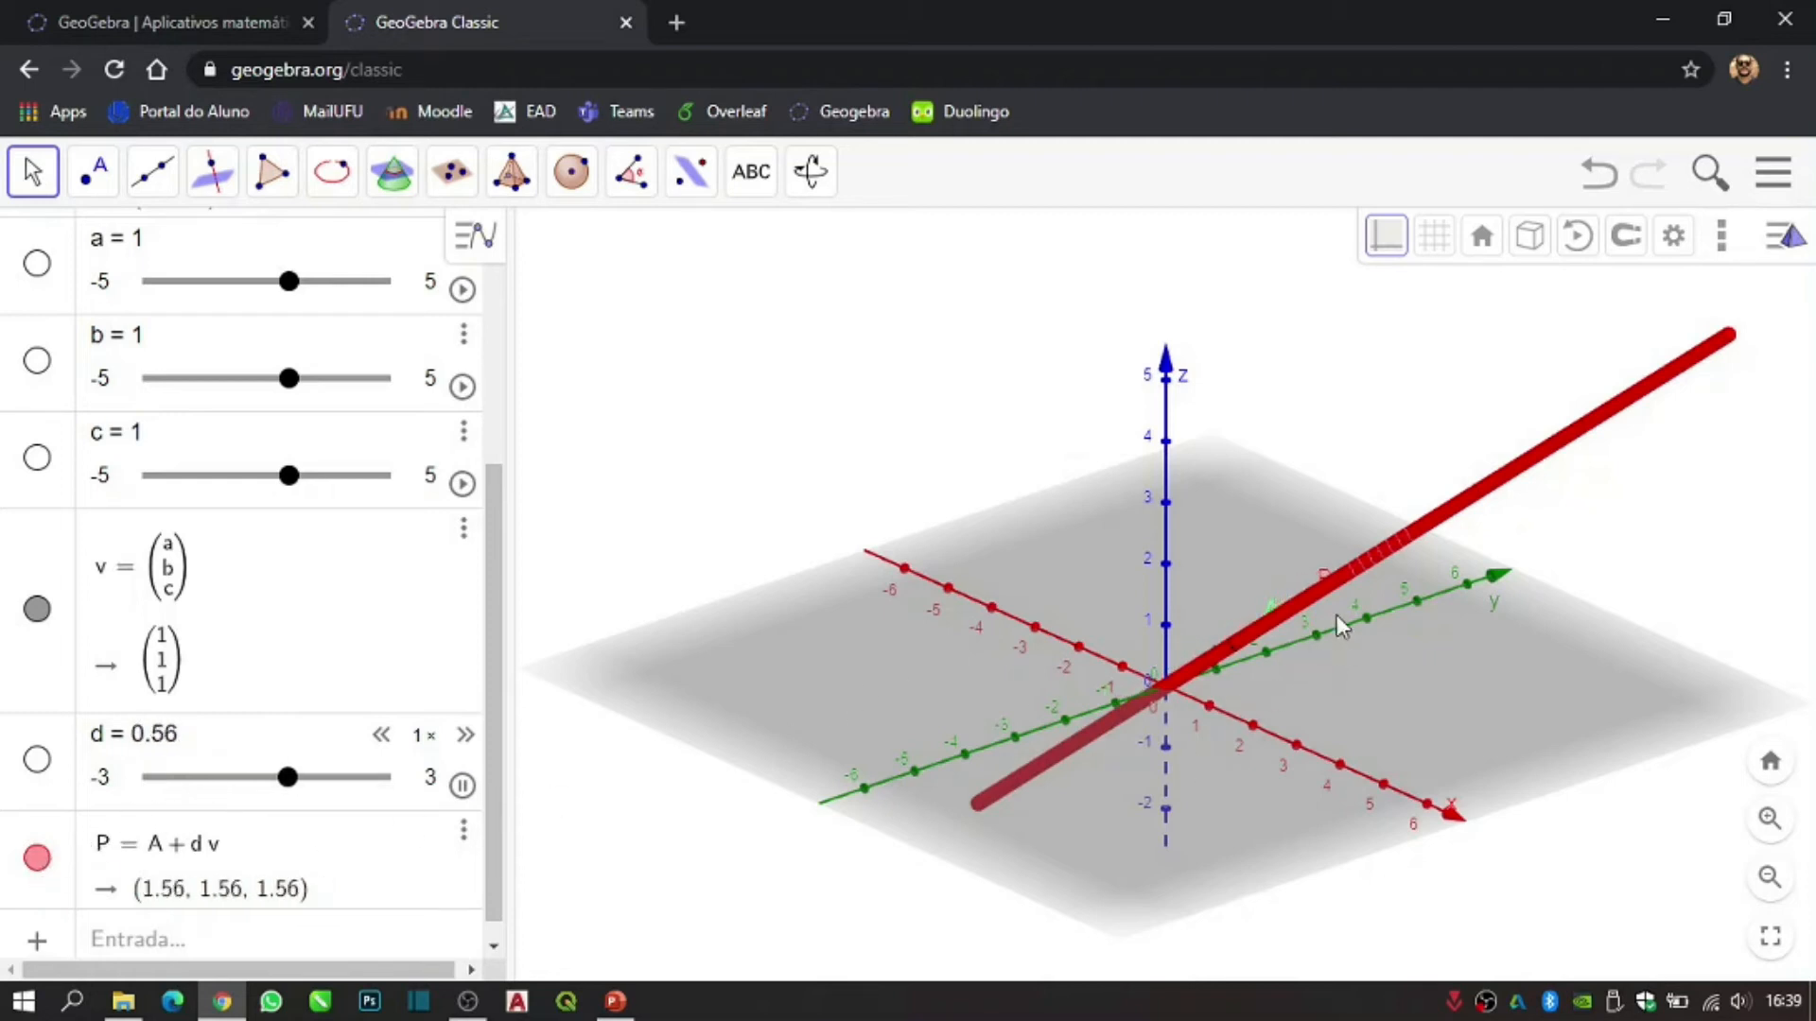
mouse_move(1348, 695)
left_mouse_down()
mouse_move(1476, 673)
mouse_move(1343, 709)
left_mouse_up()
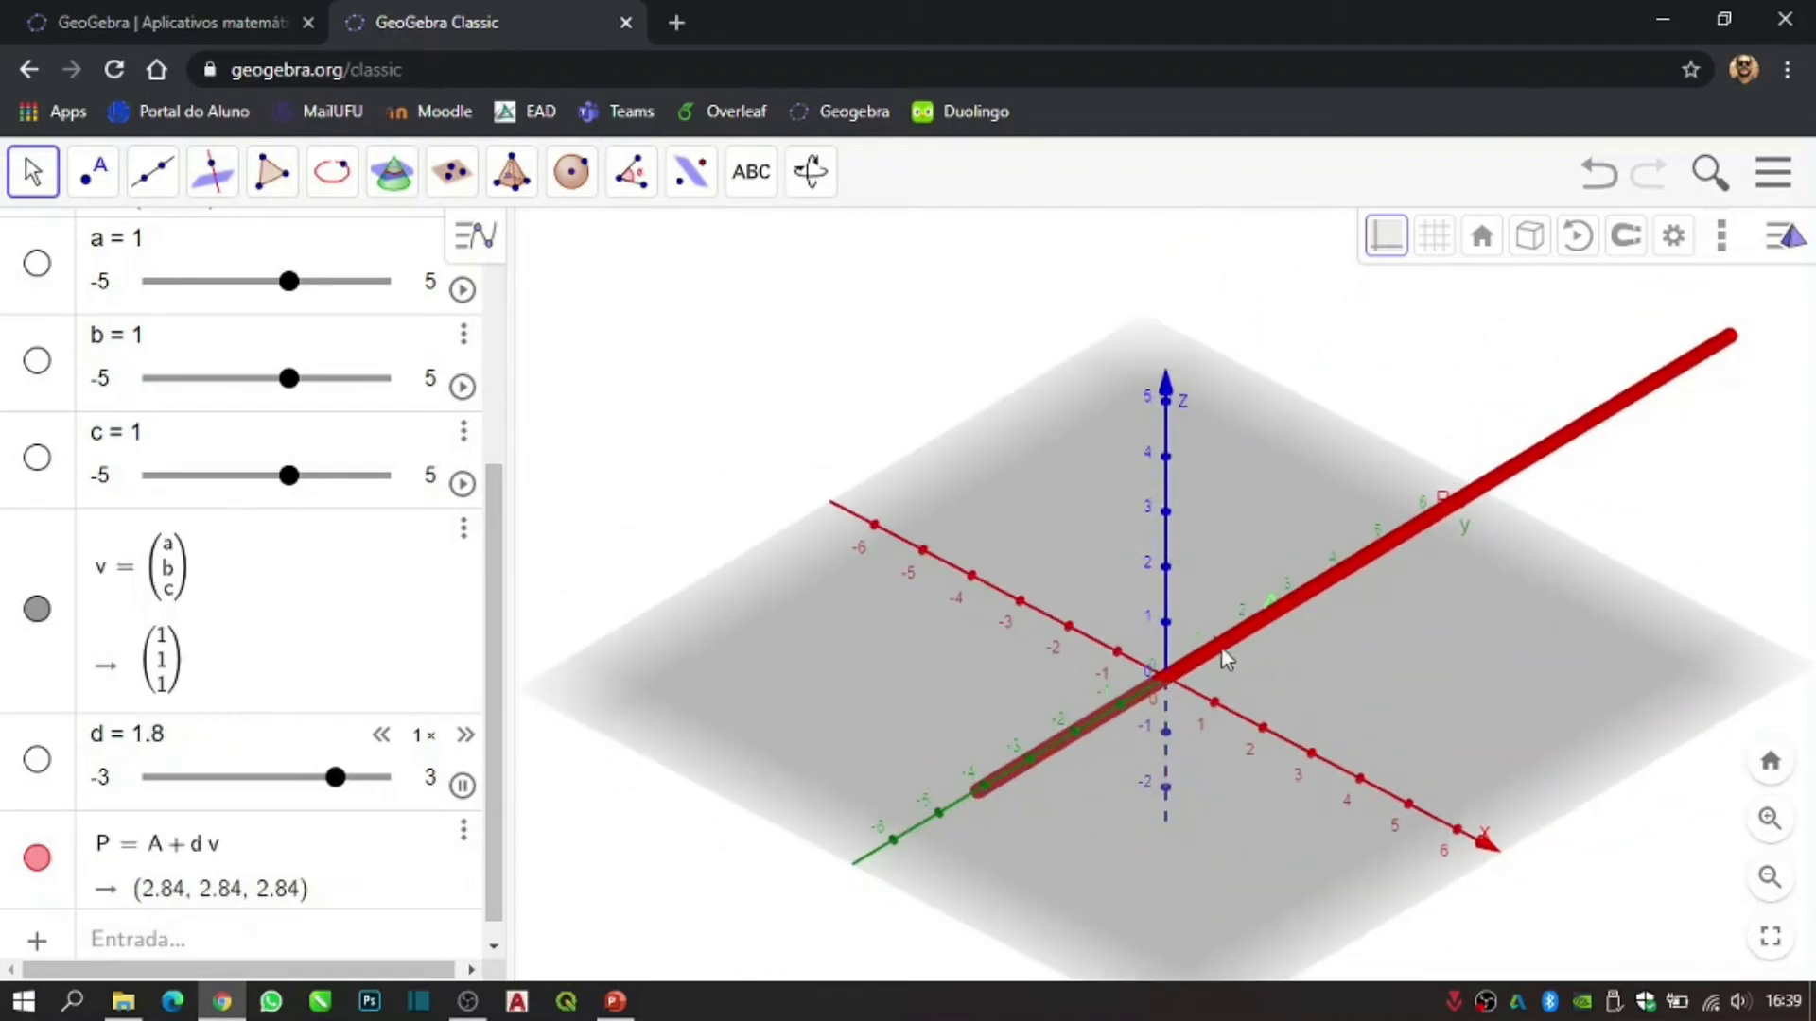
mouse_move(1234, 696)
left_mouse_down()
mouse_move(1235, 671)
mouse_move(1081, 704)
mouse_move(1258, 683)
left_mouse_up()
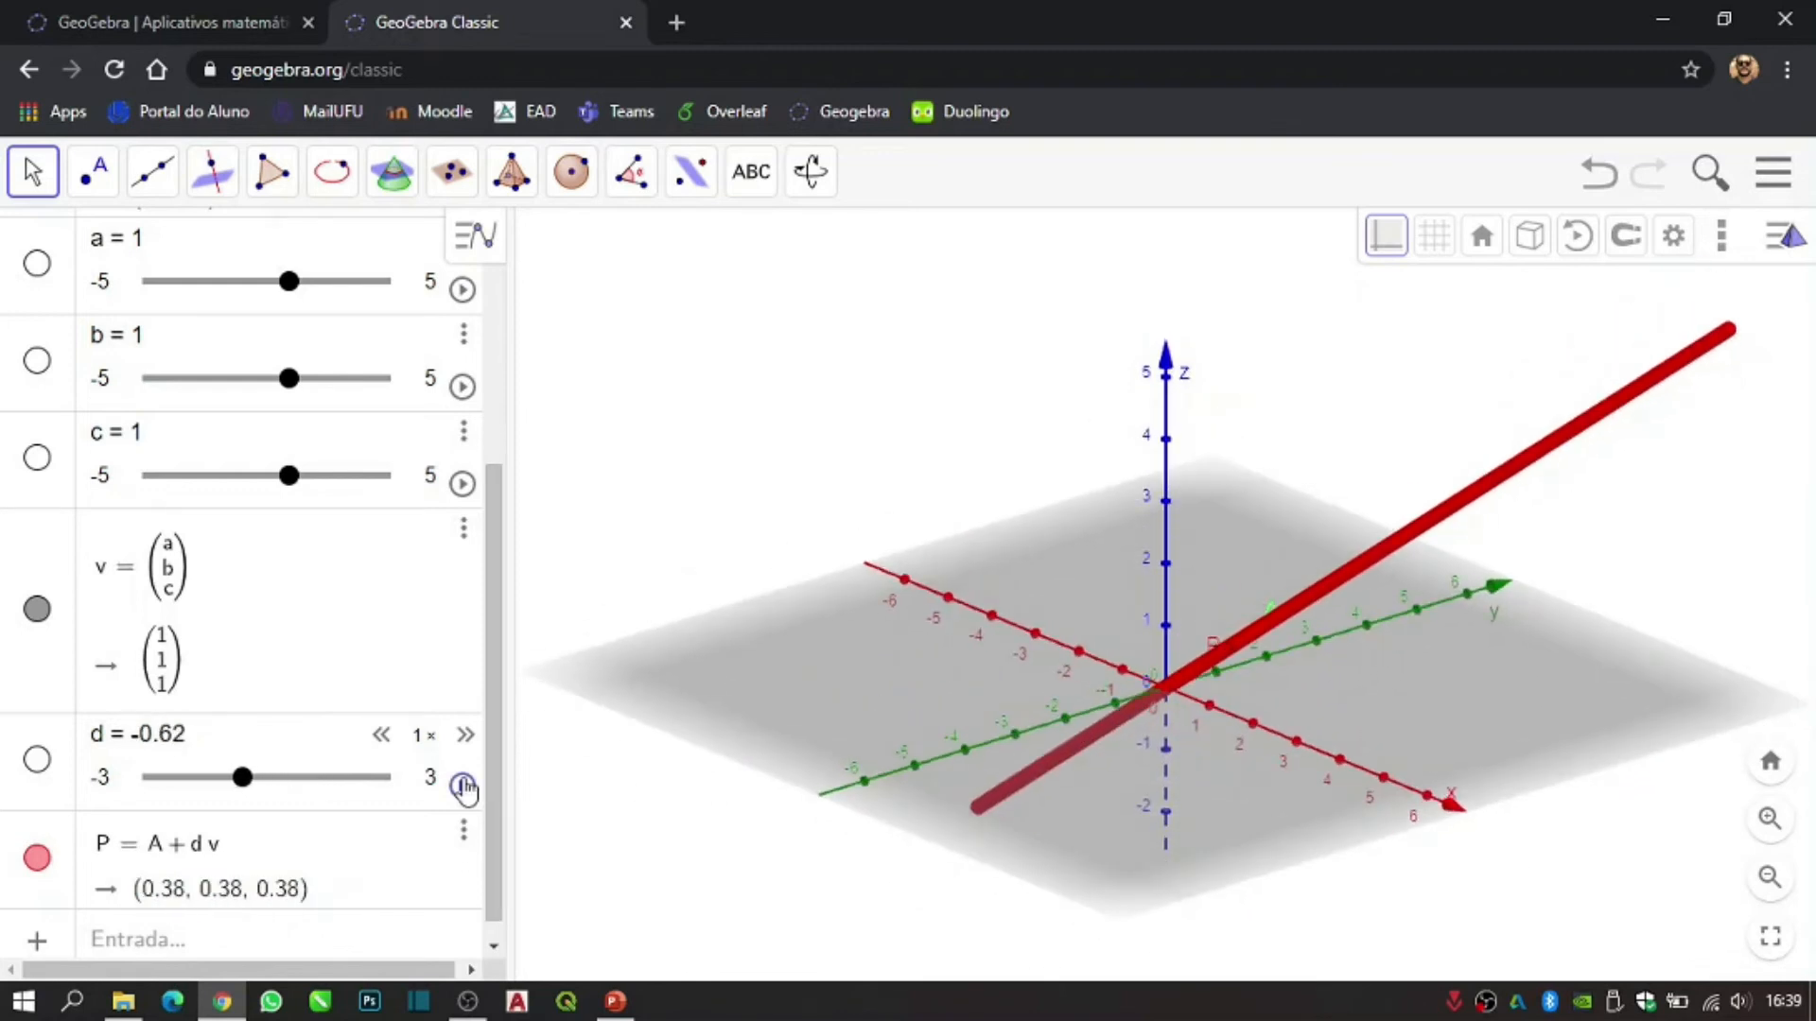
- Stop the animation of slider d and set its value to 1.6
left_click(338, 785)
left_click(309, 782)
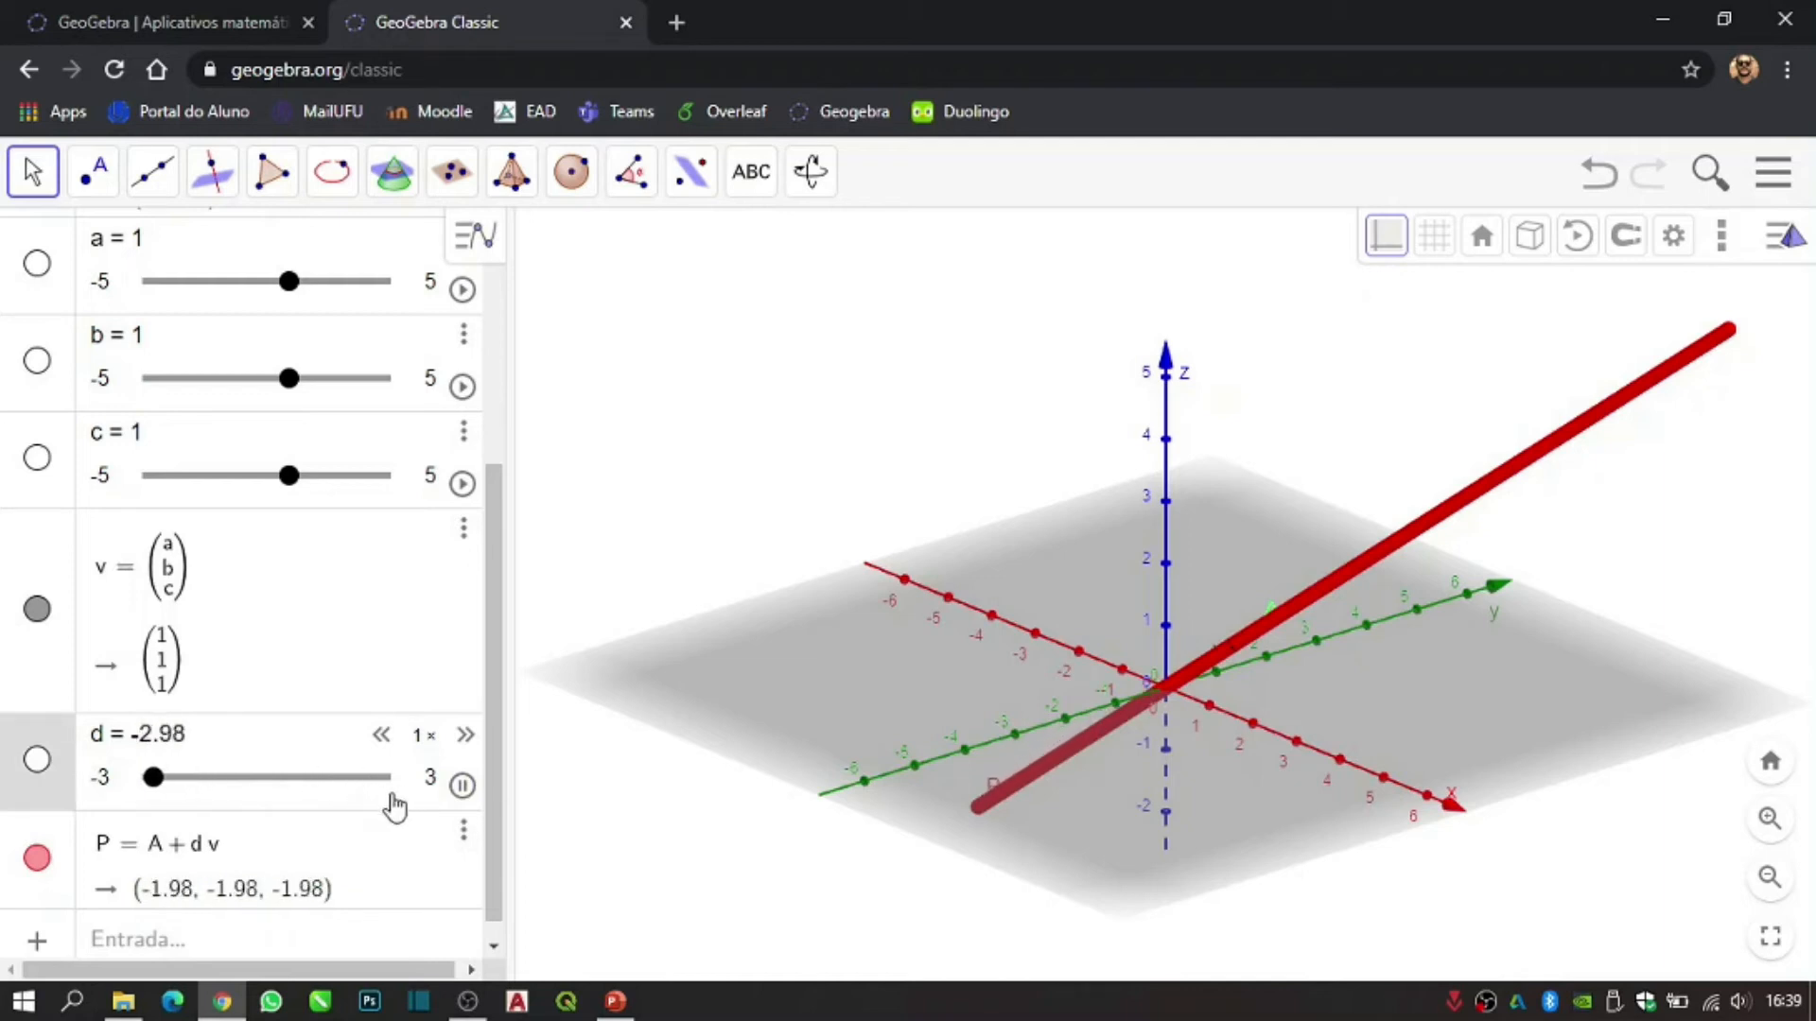
left_click(462, 785)
left_click(326, 779)
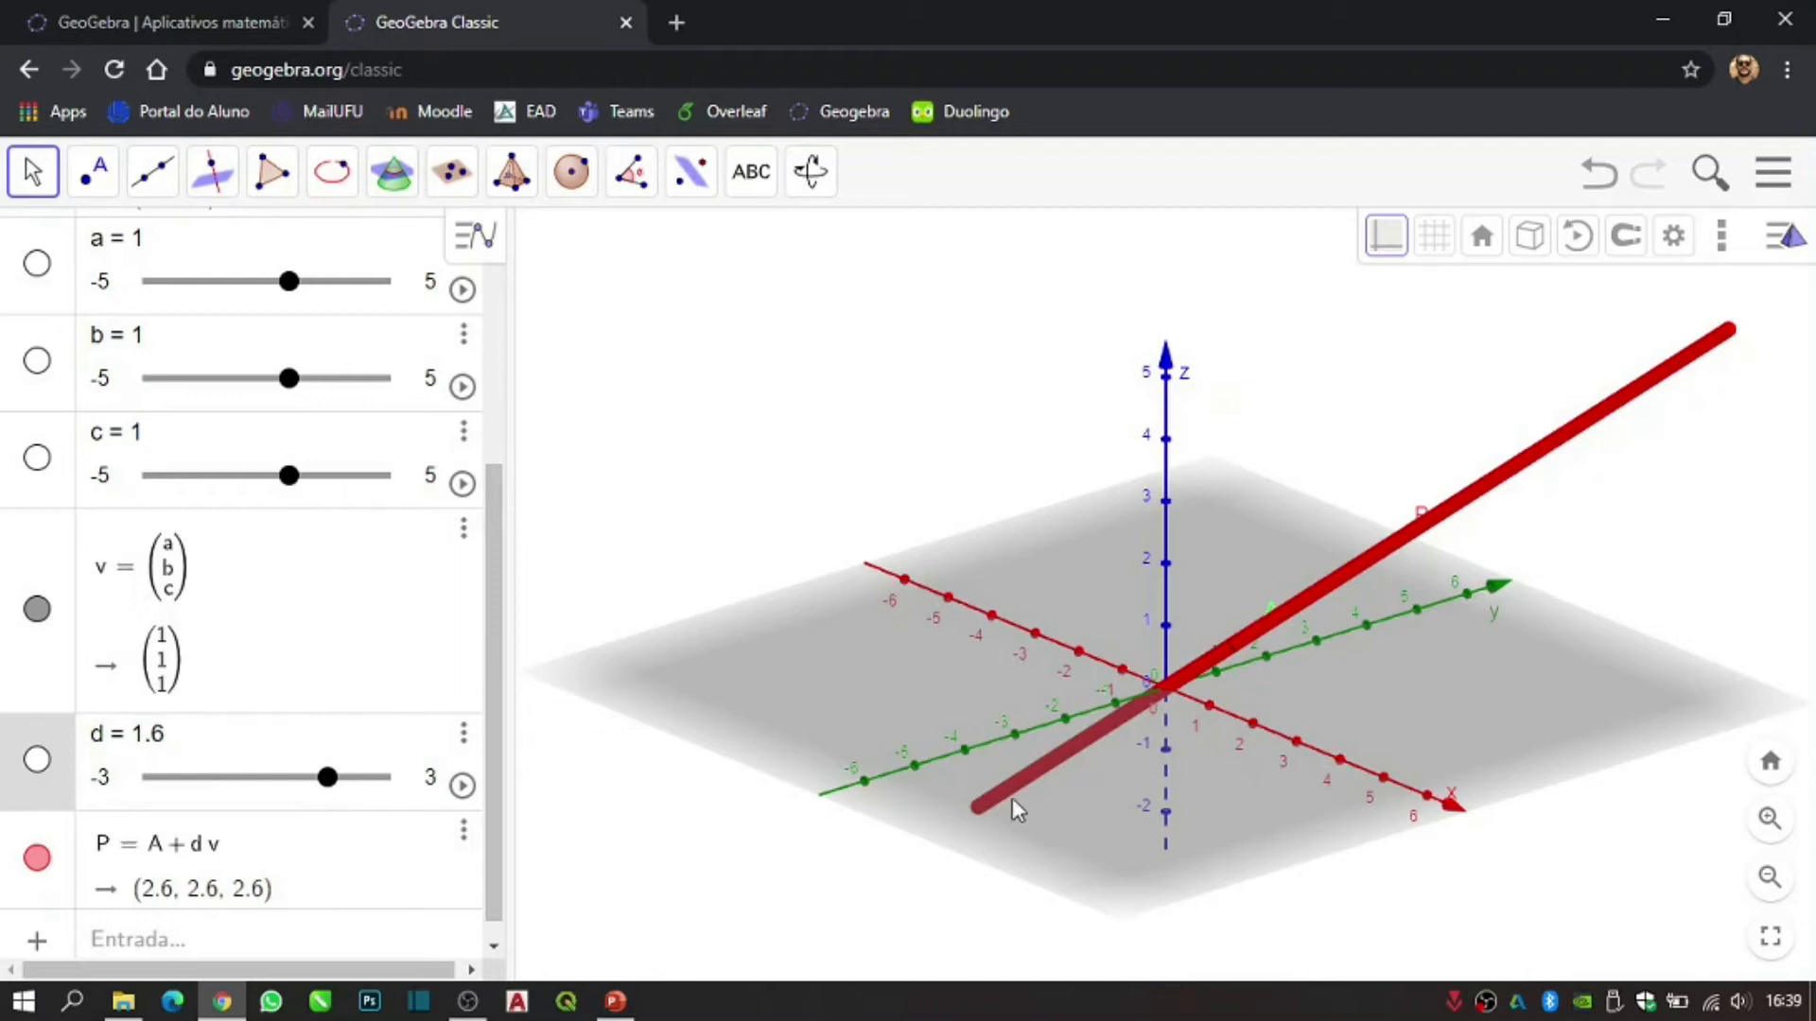
- Create the line through point A with direction vector v, using the command Reta(A, v)
scroll(345, 810, "down", 1)
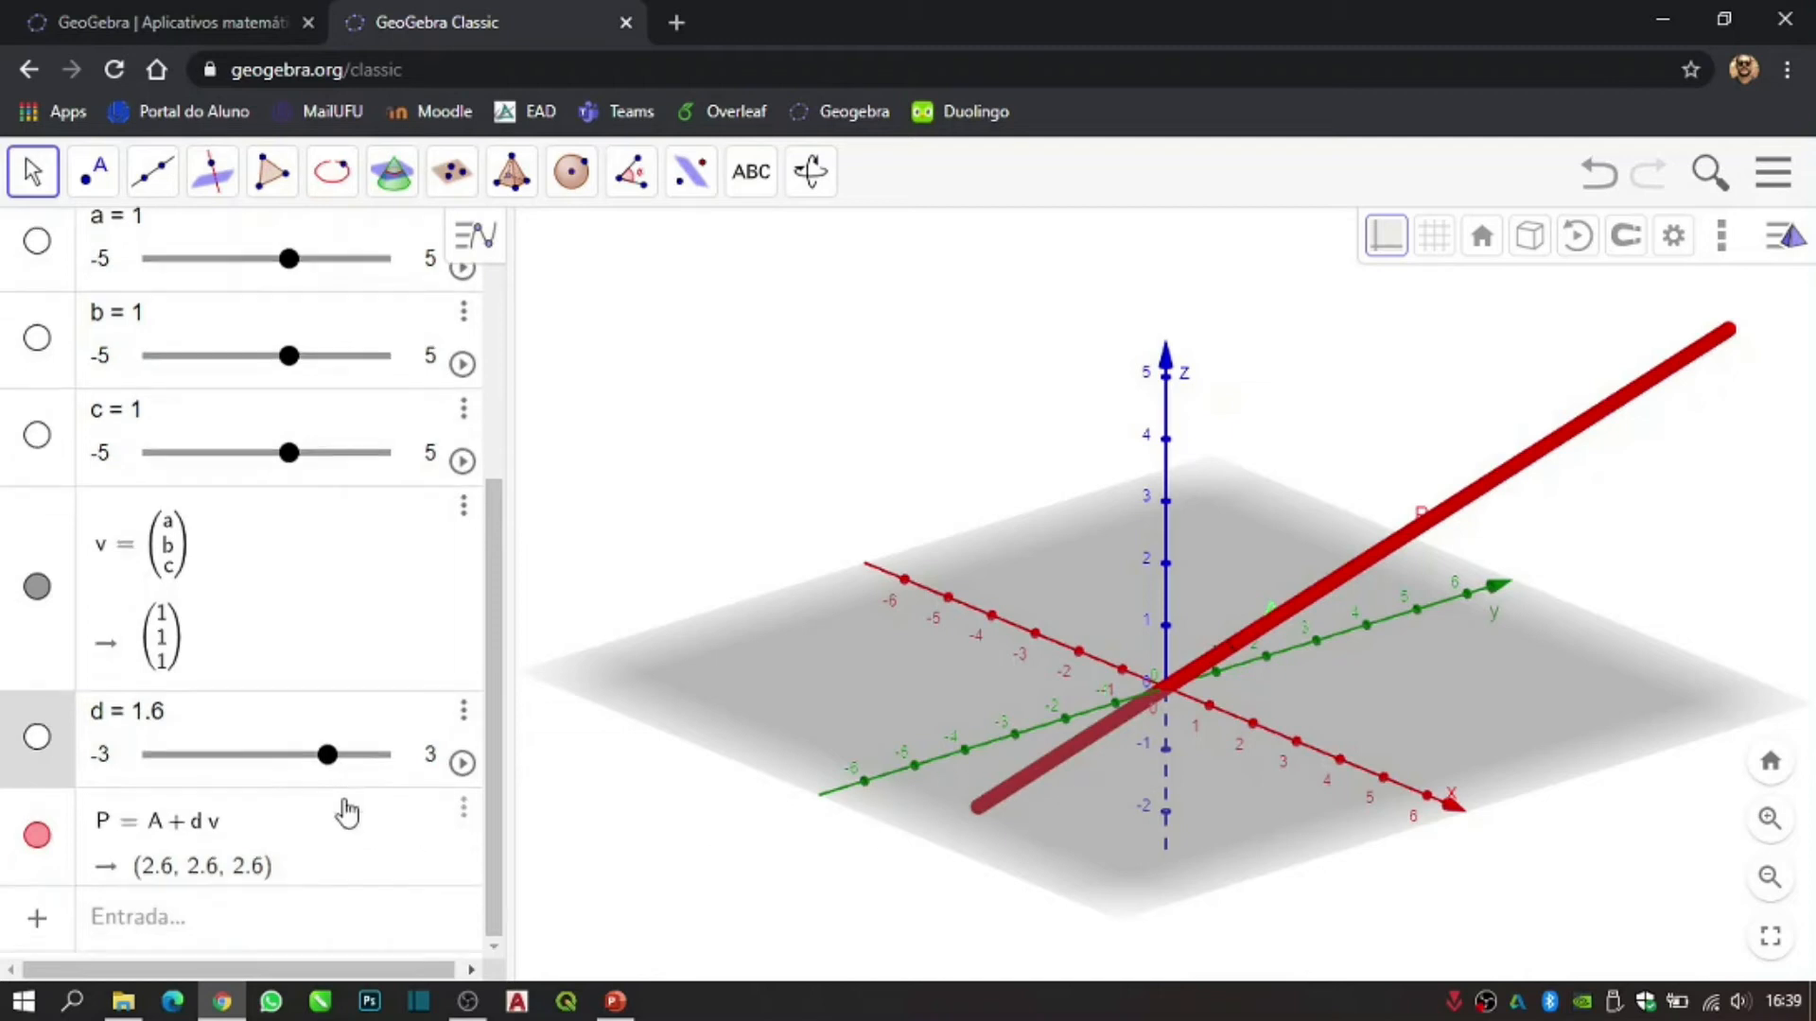
left_click(203, 931)
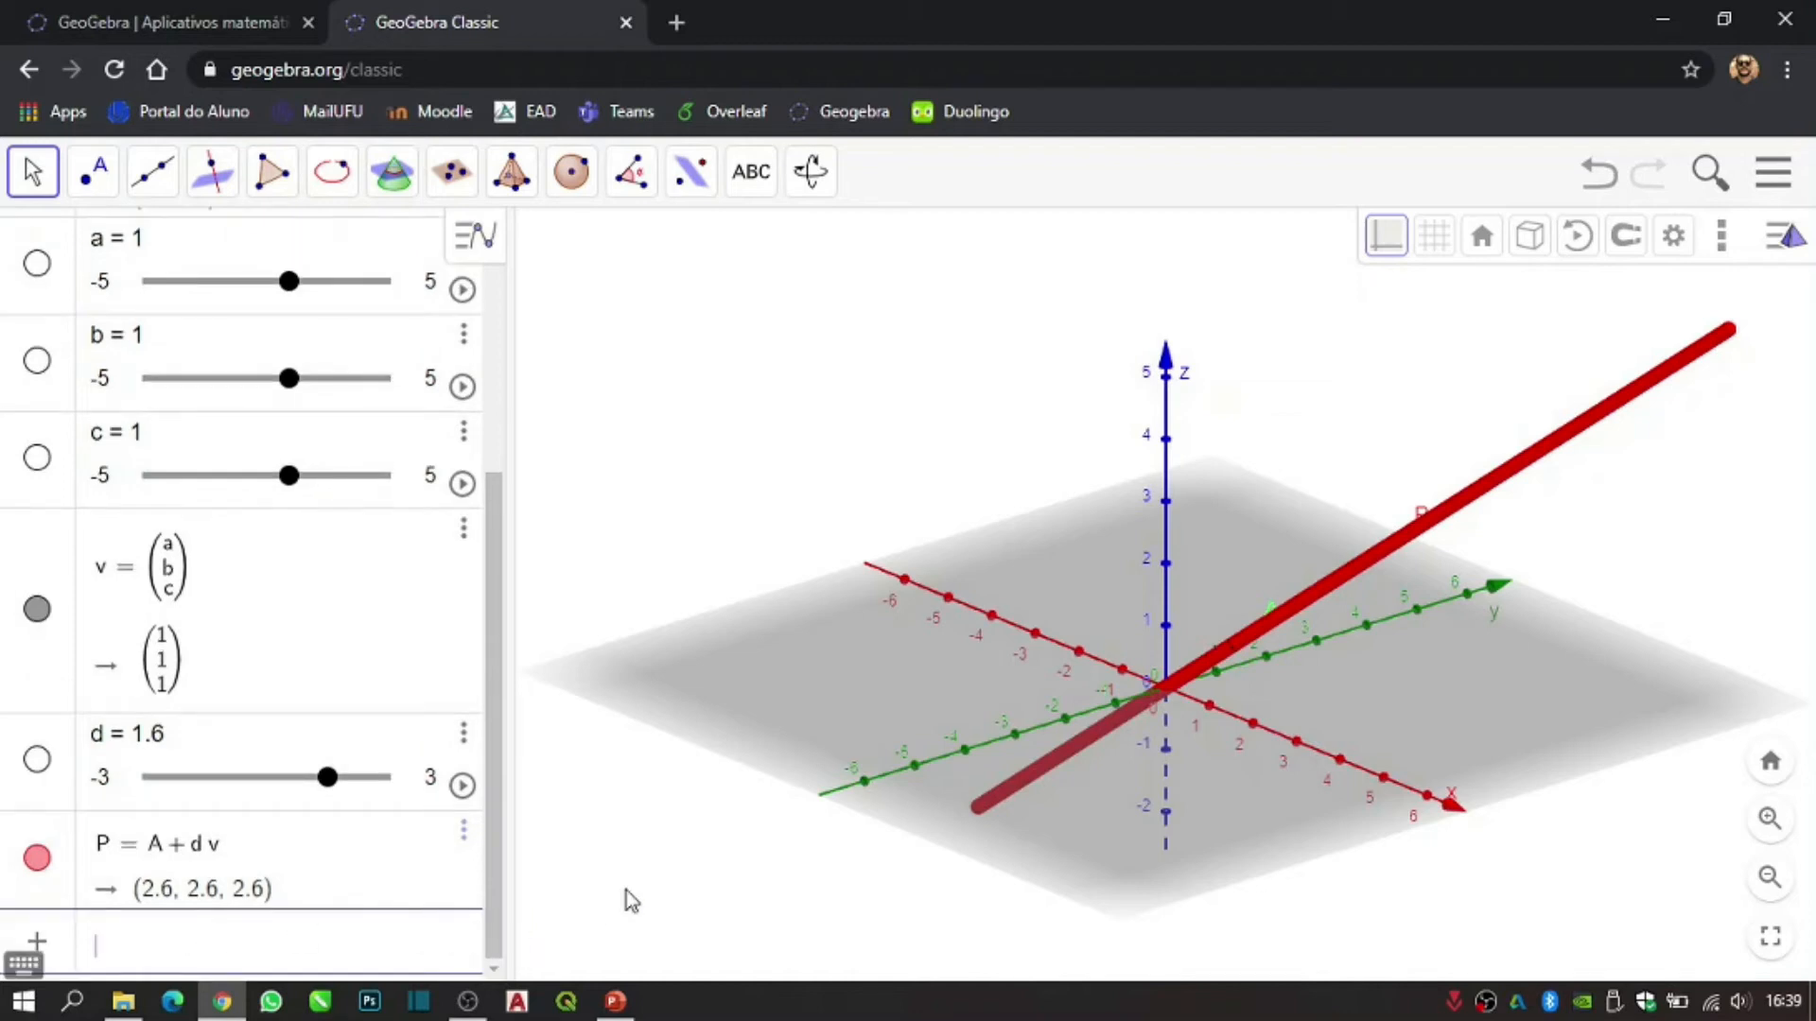
type("reta")
key("Down")
key("Down")
key("Return")
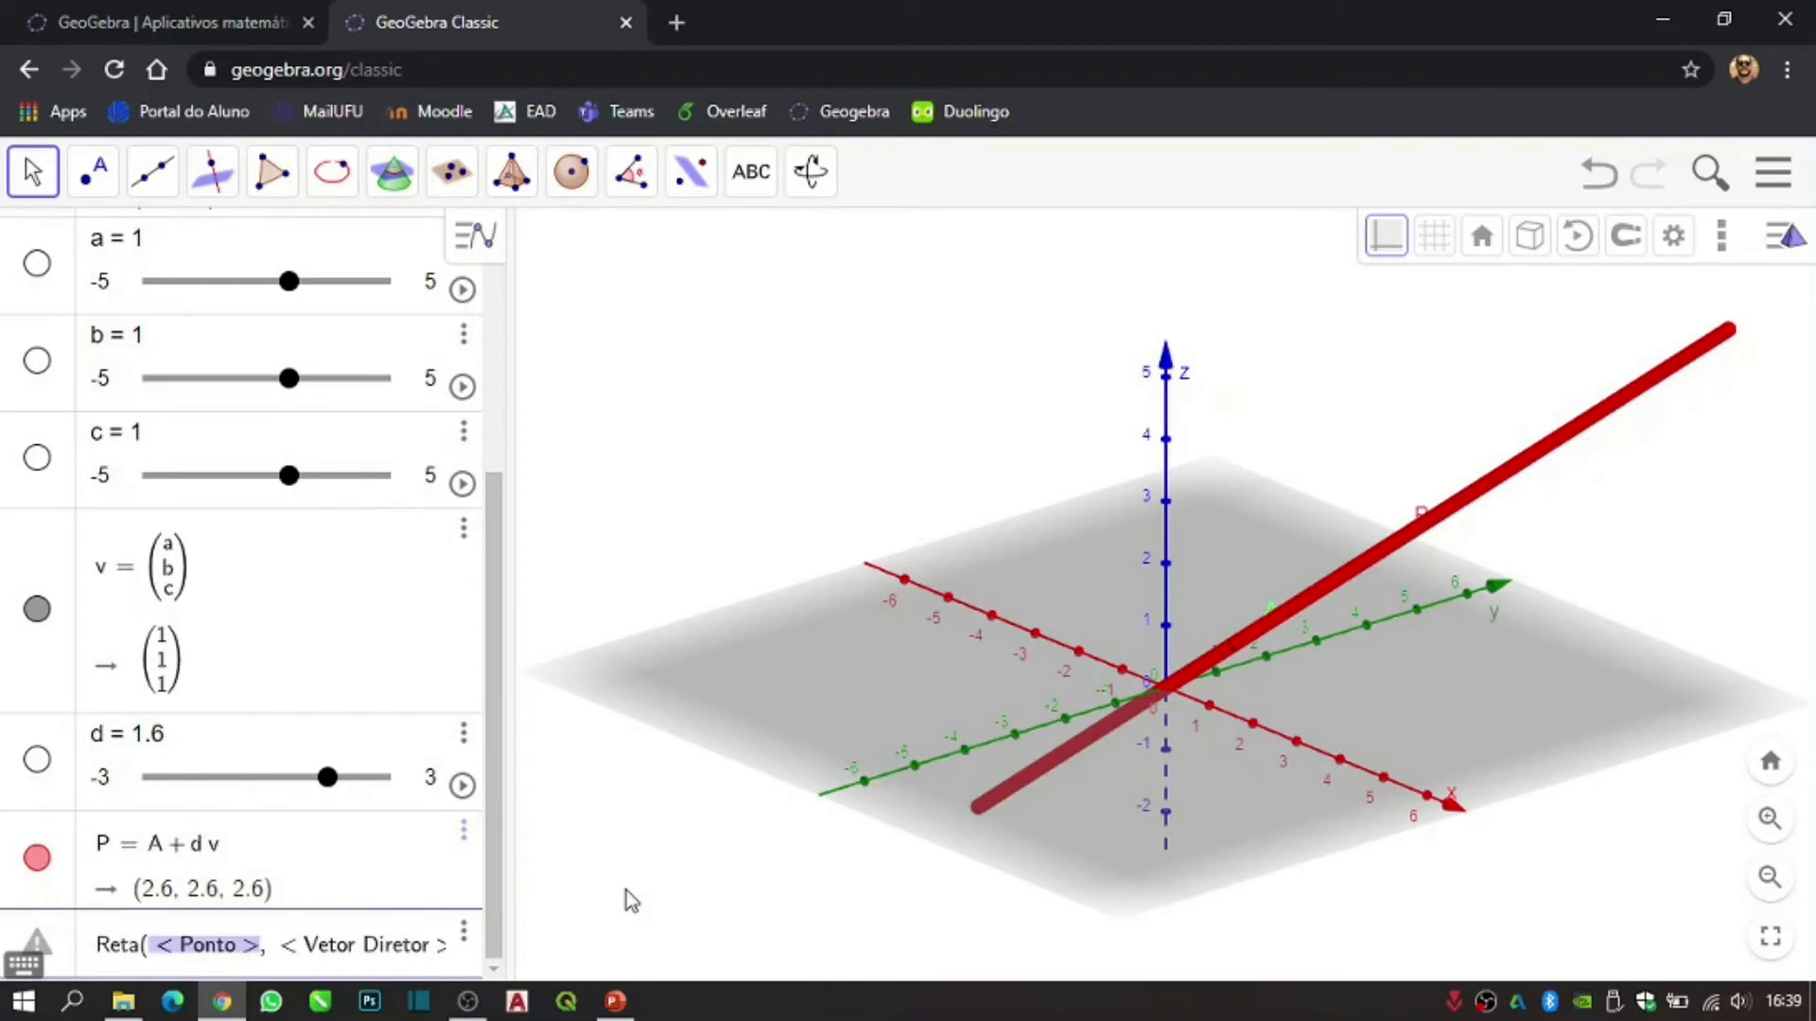
type("A")
key("Tab")
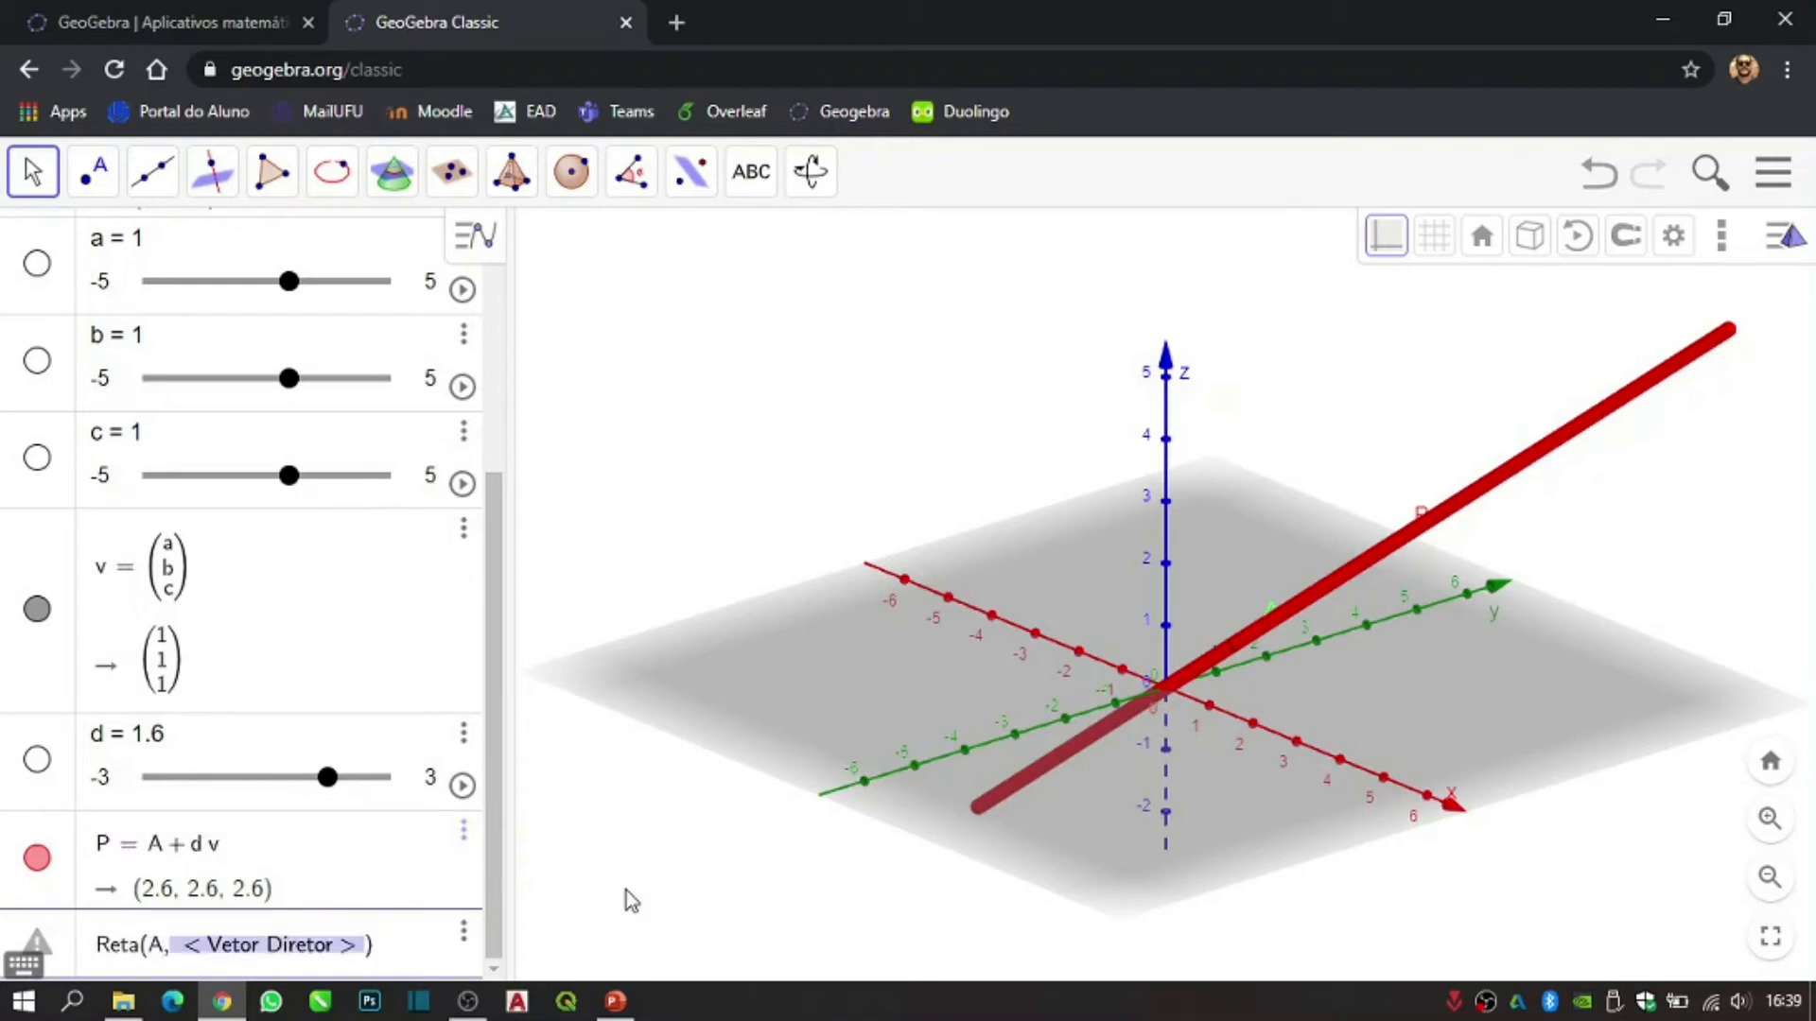
type("v")
key("Return")
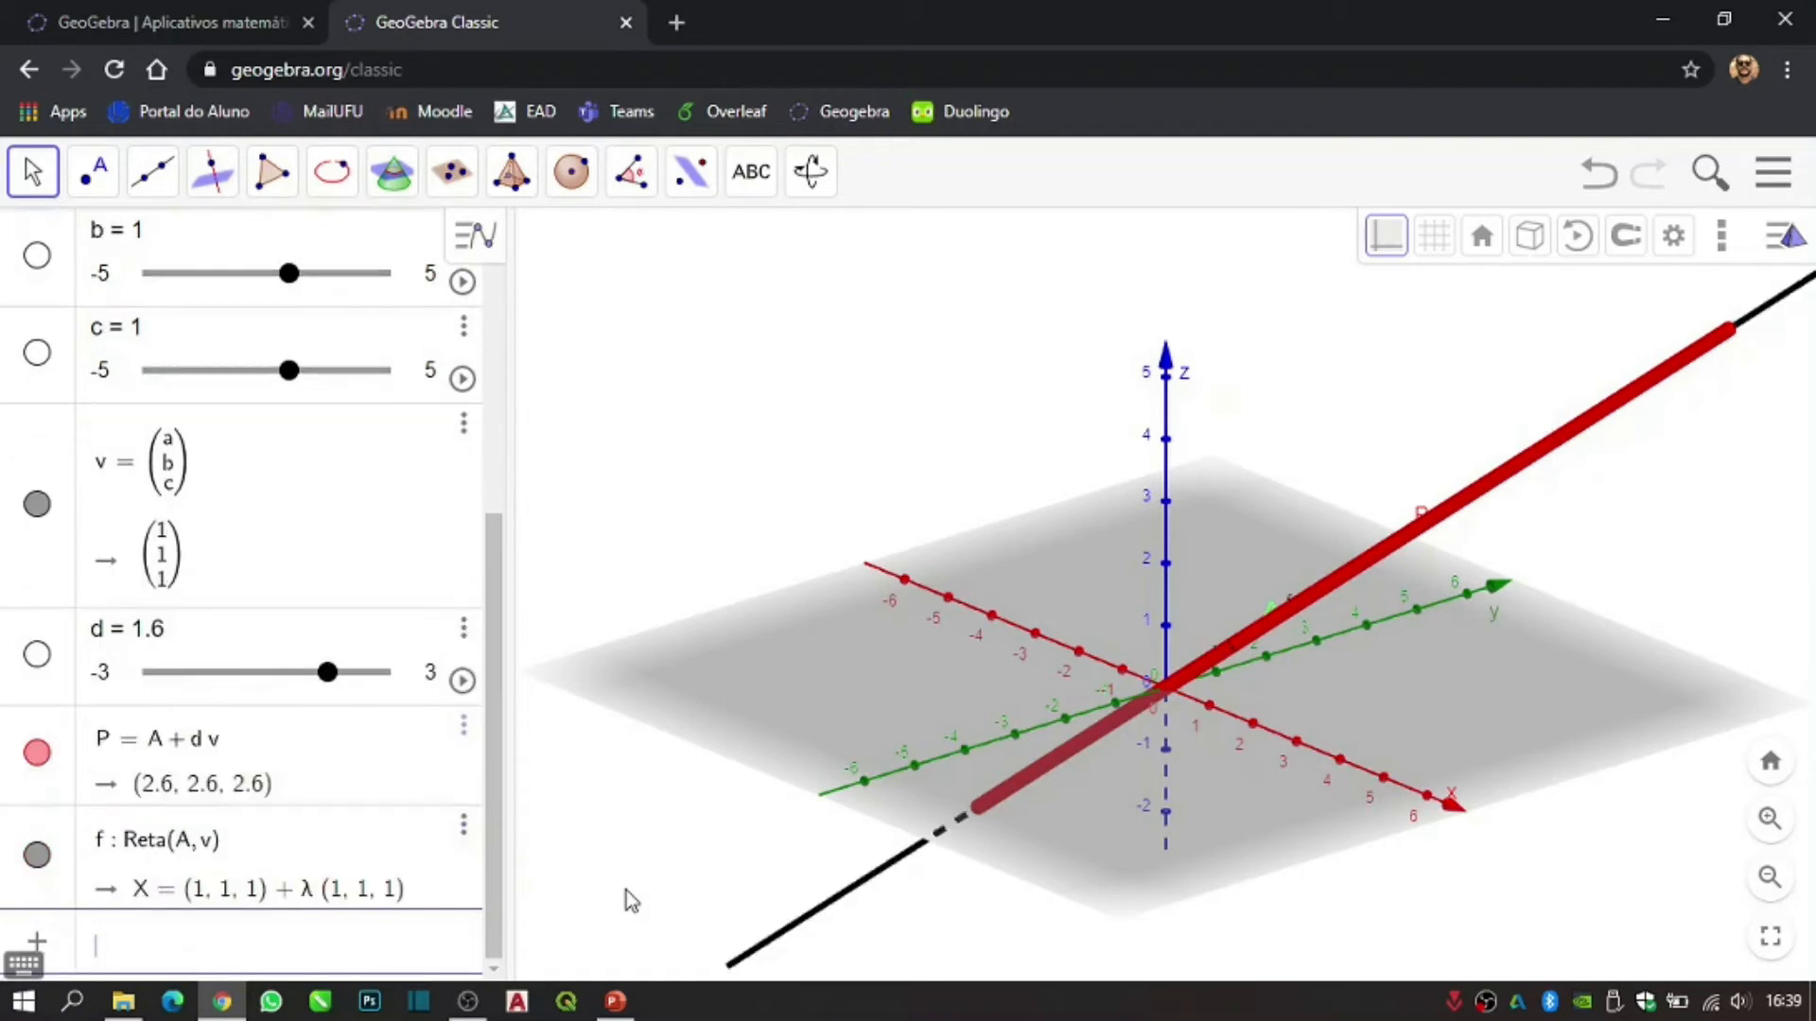
mouse_move(1206, 785)
left_mouse_down()
mouse_move(1270, 761)
mouse_move(1187, 782)
mouse_move(1336, 767)
mouse_move(1288, 741)
mouse_move(1244, 770)
mouse_move(1006, 809)
mouse_move(1008, 776)
mouse_move(1216, 800)
mouse_move(1235, 782)
left_mouse_up()
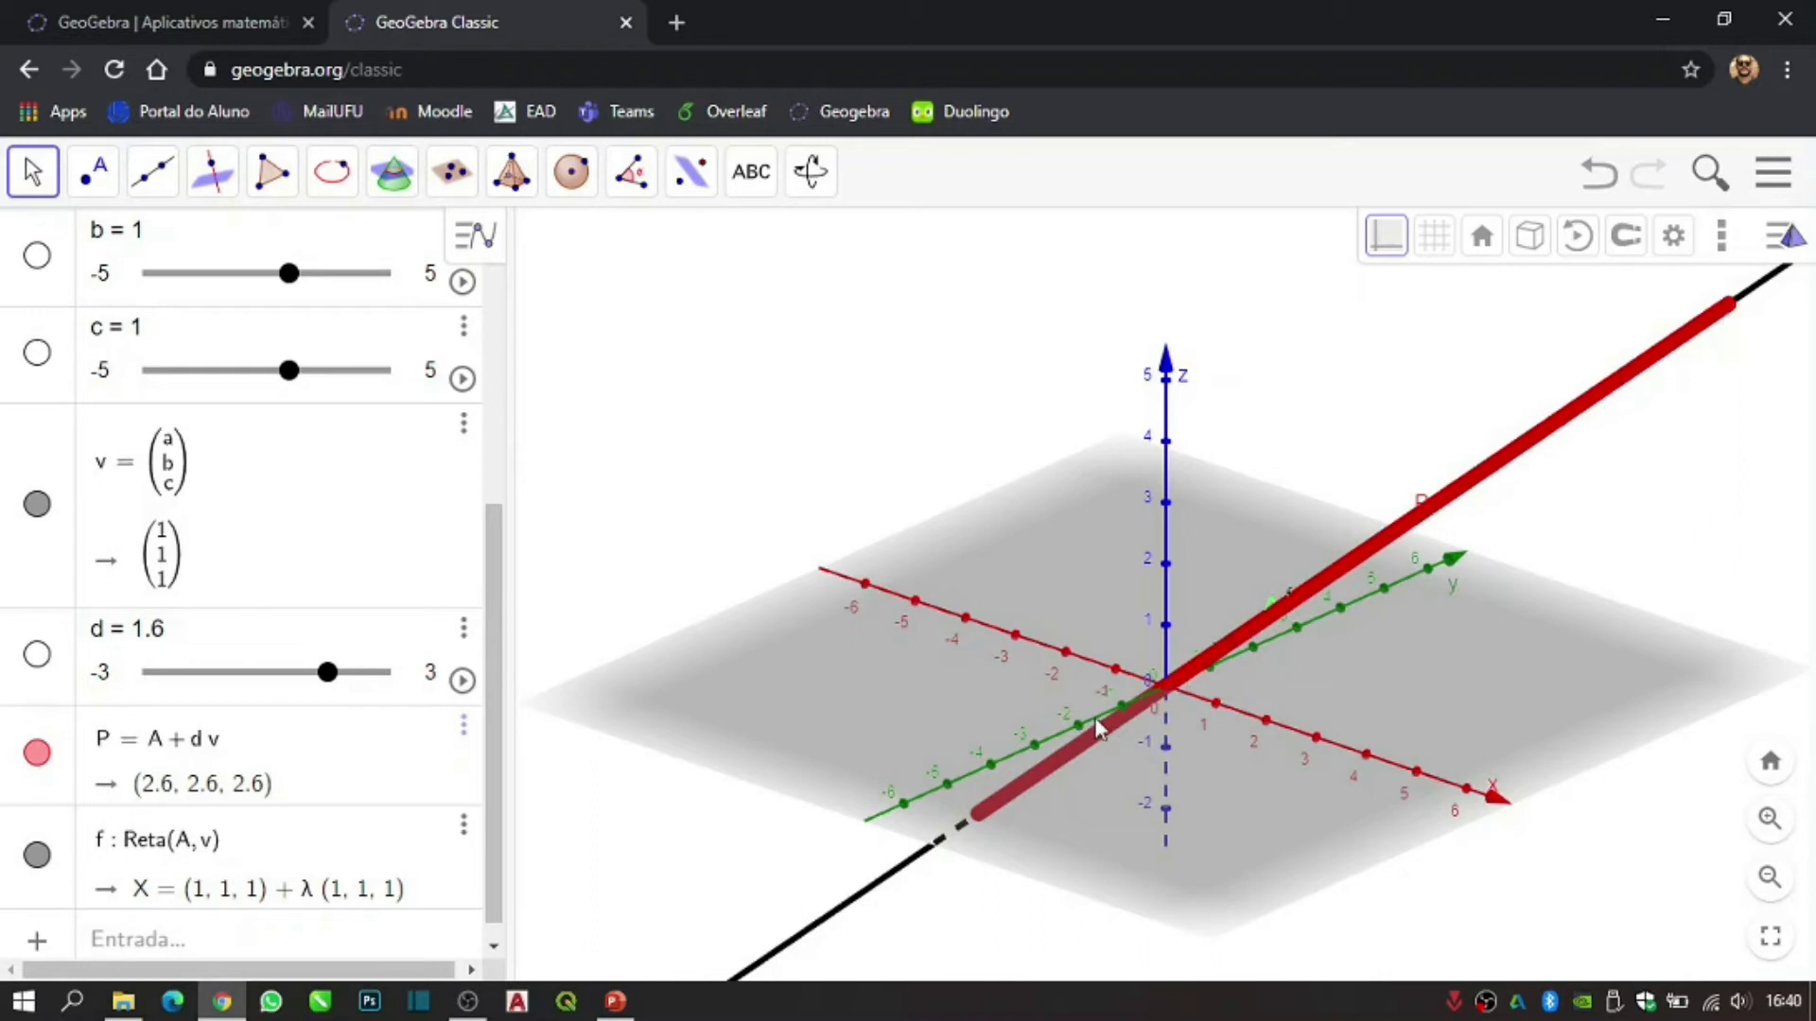
left_click_drag(1504, 689, 1400, 697)
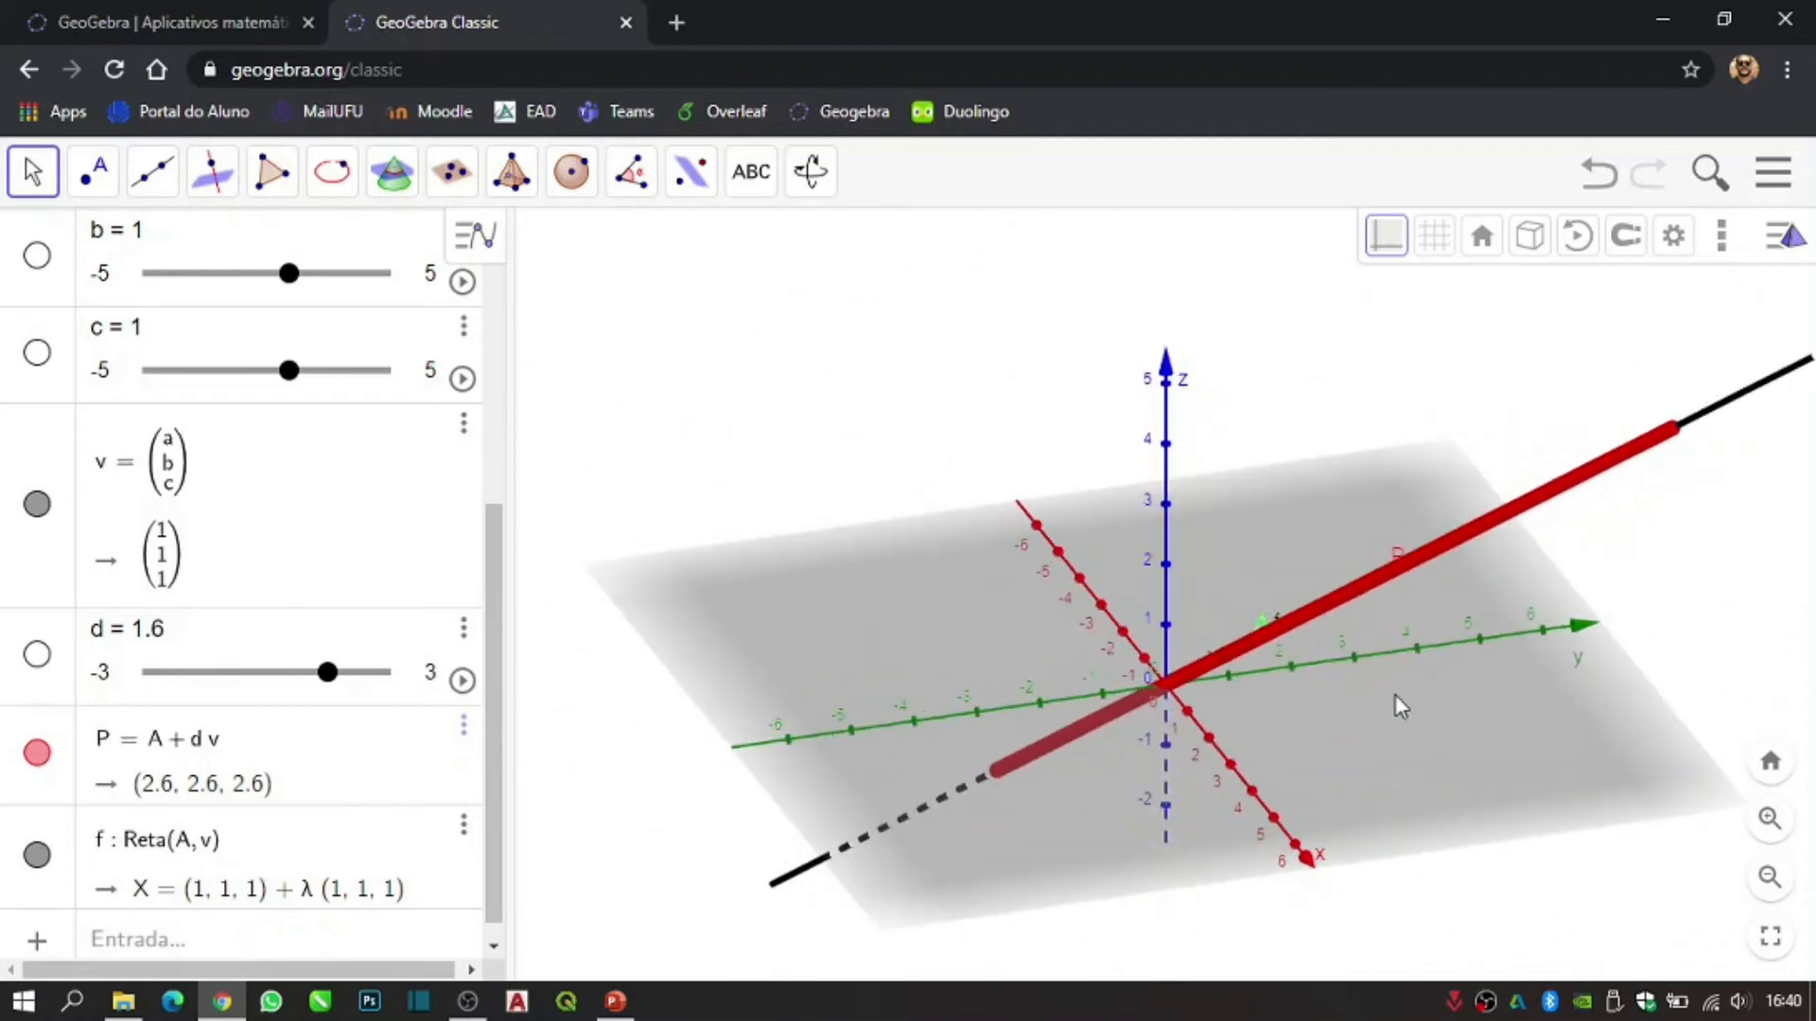
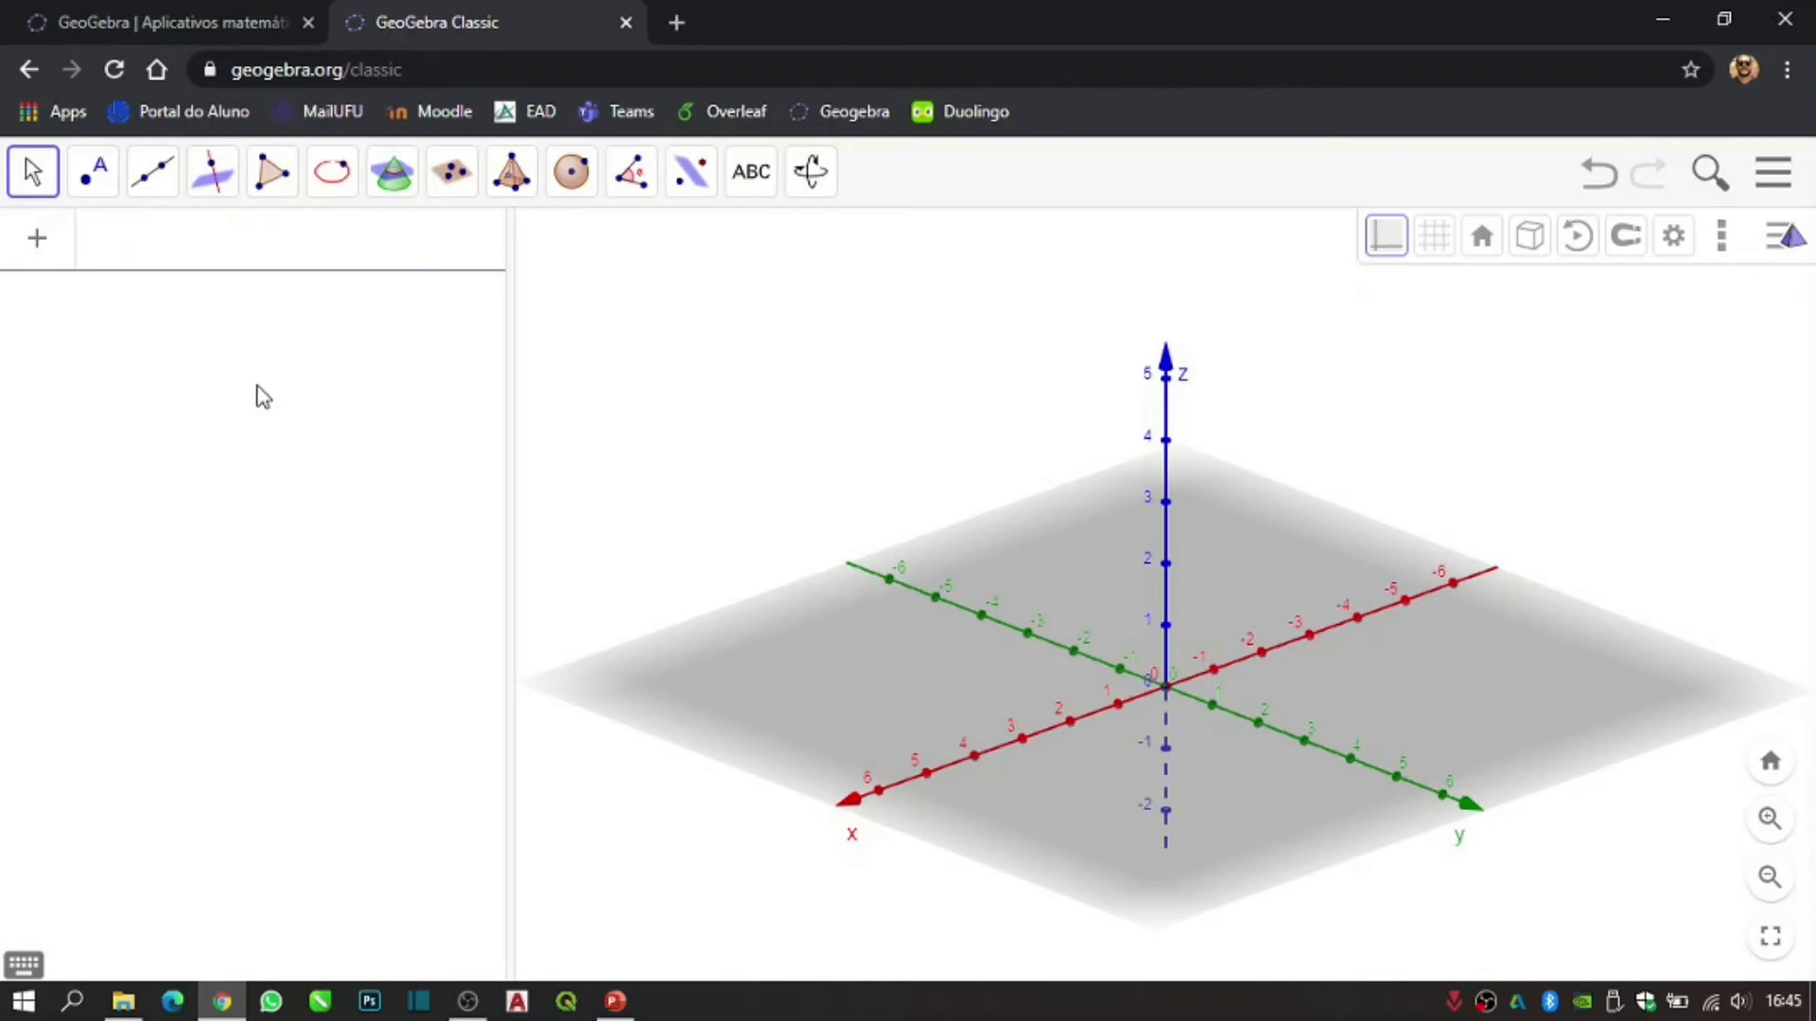
- Create a slider x_0 in the empty construction
type("x_0")
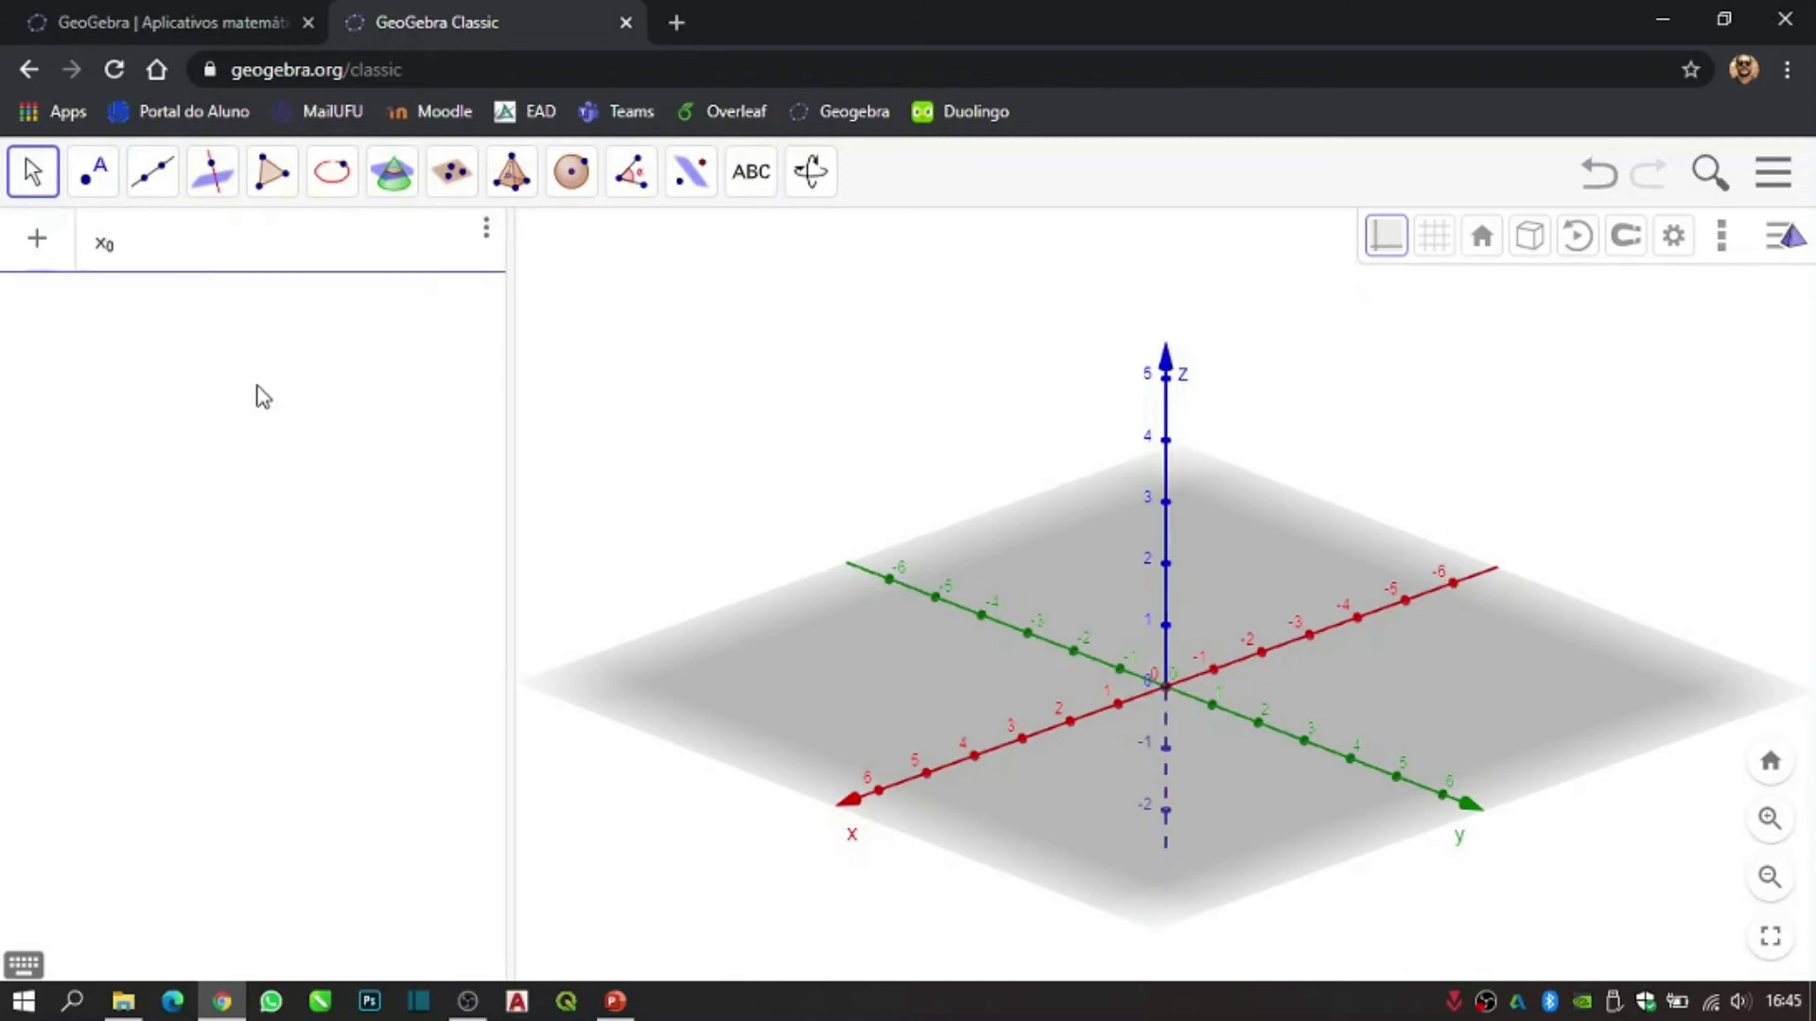
key("Return")
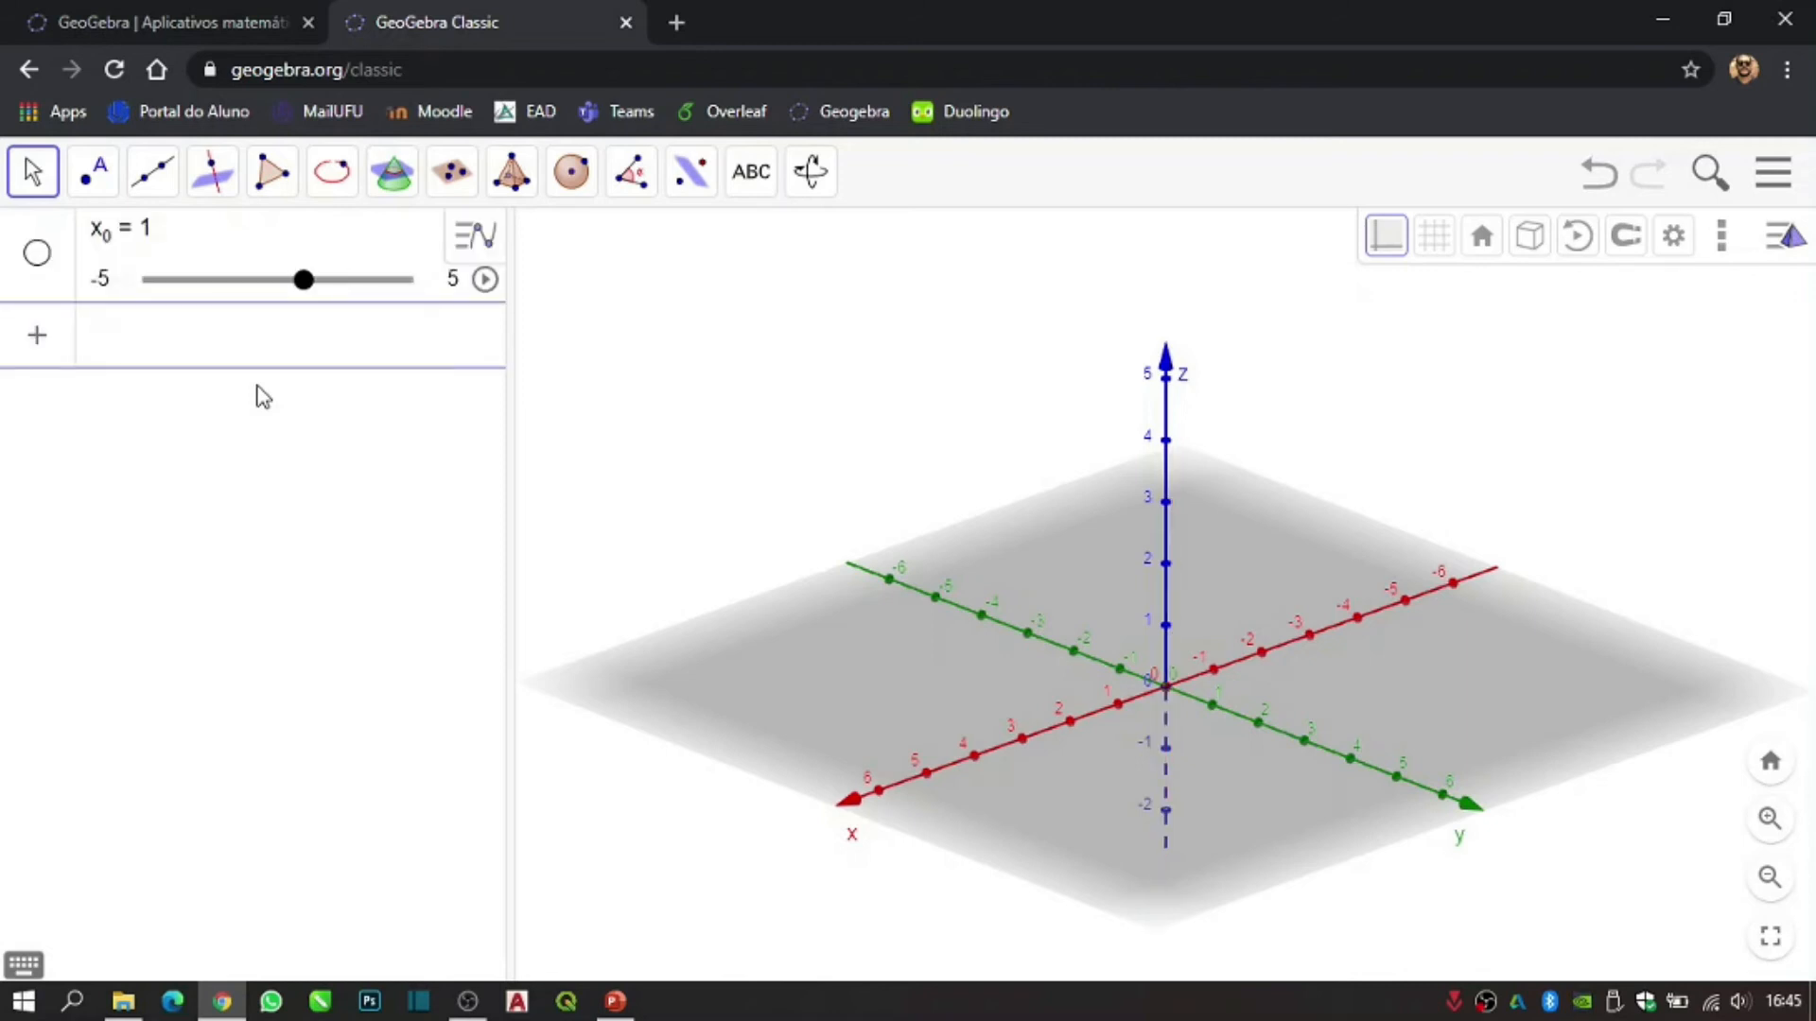
- Create two more sliders, y_0 and z_0
type("y₀")
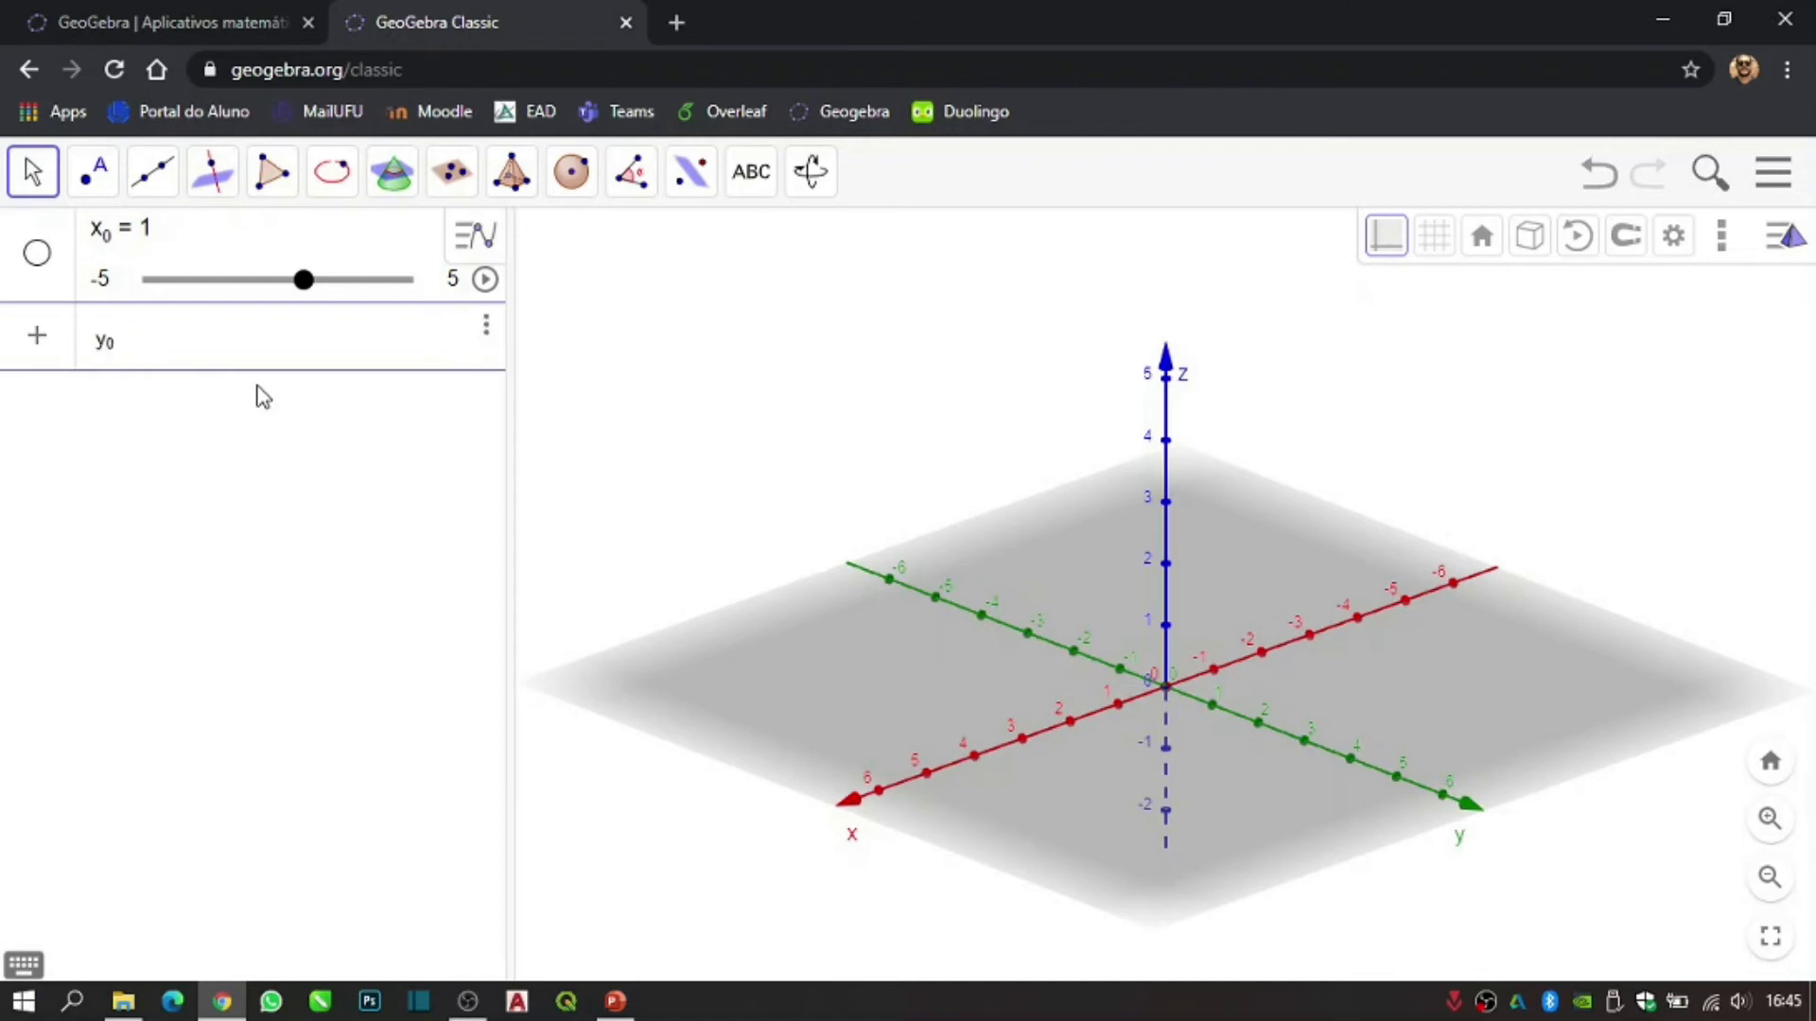
key("Return")
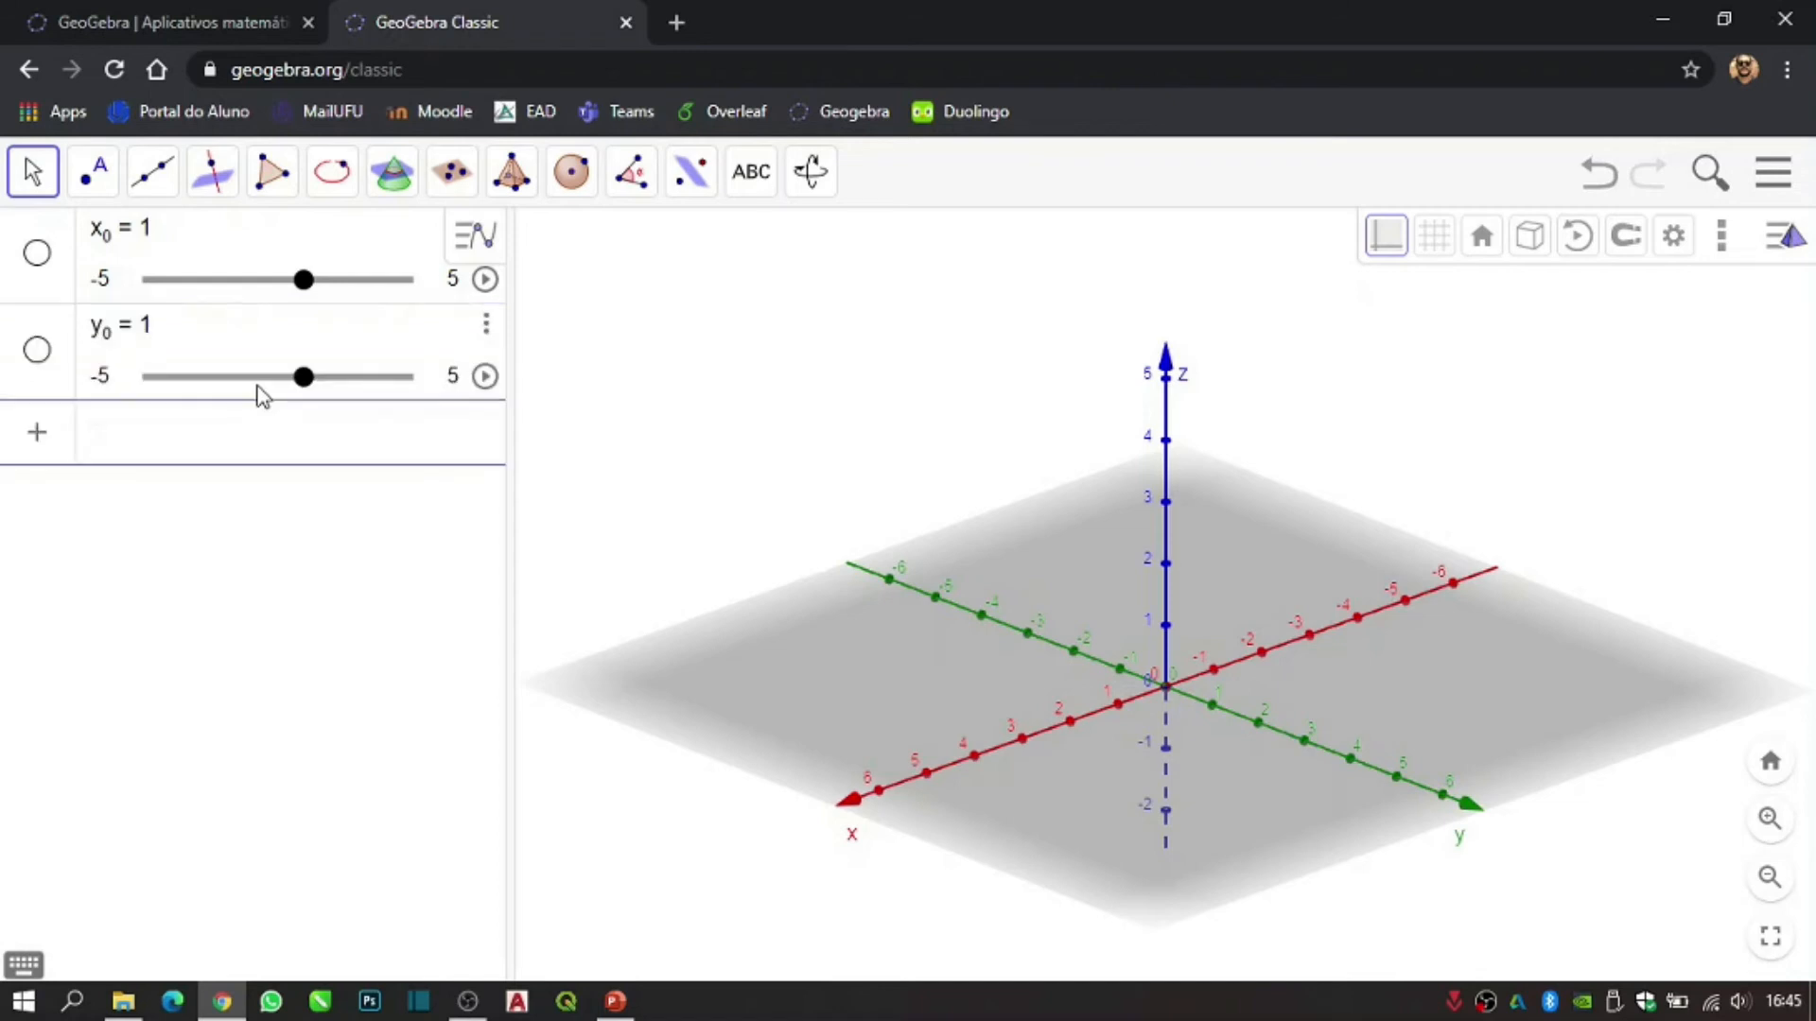
type("z_0")
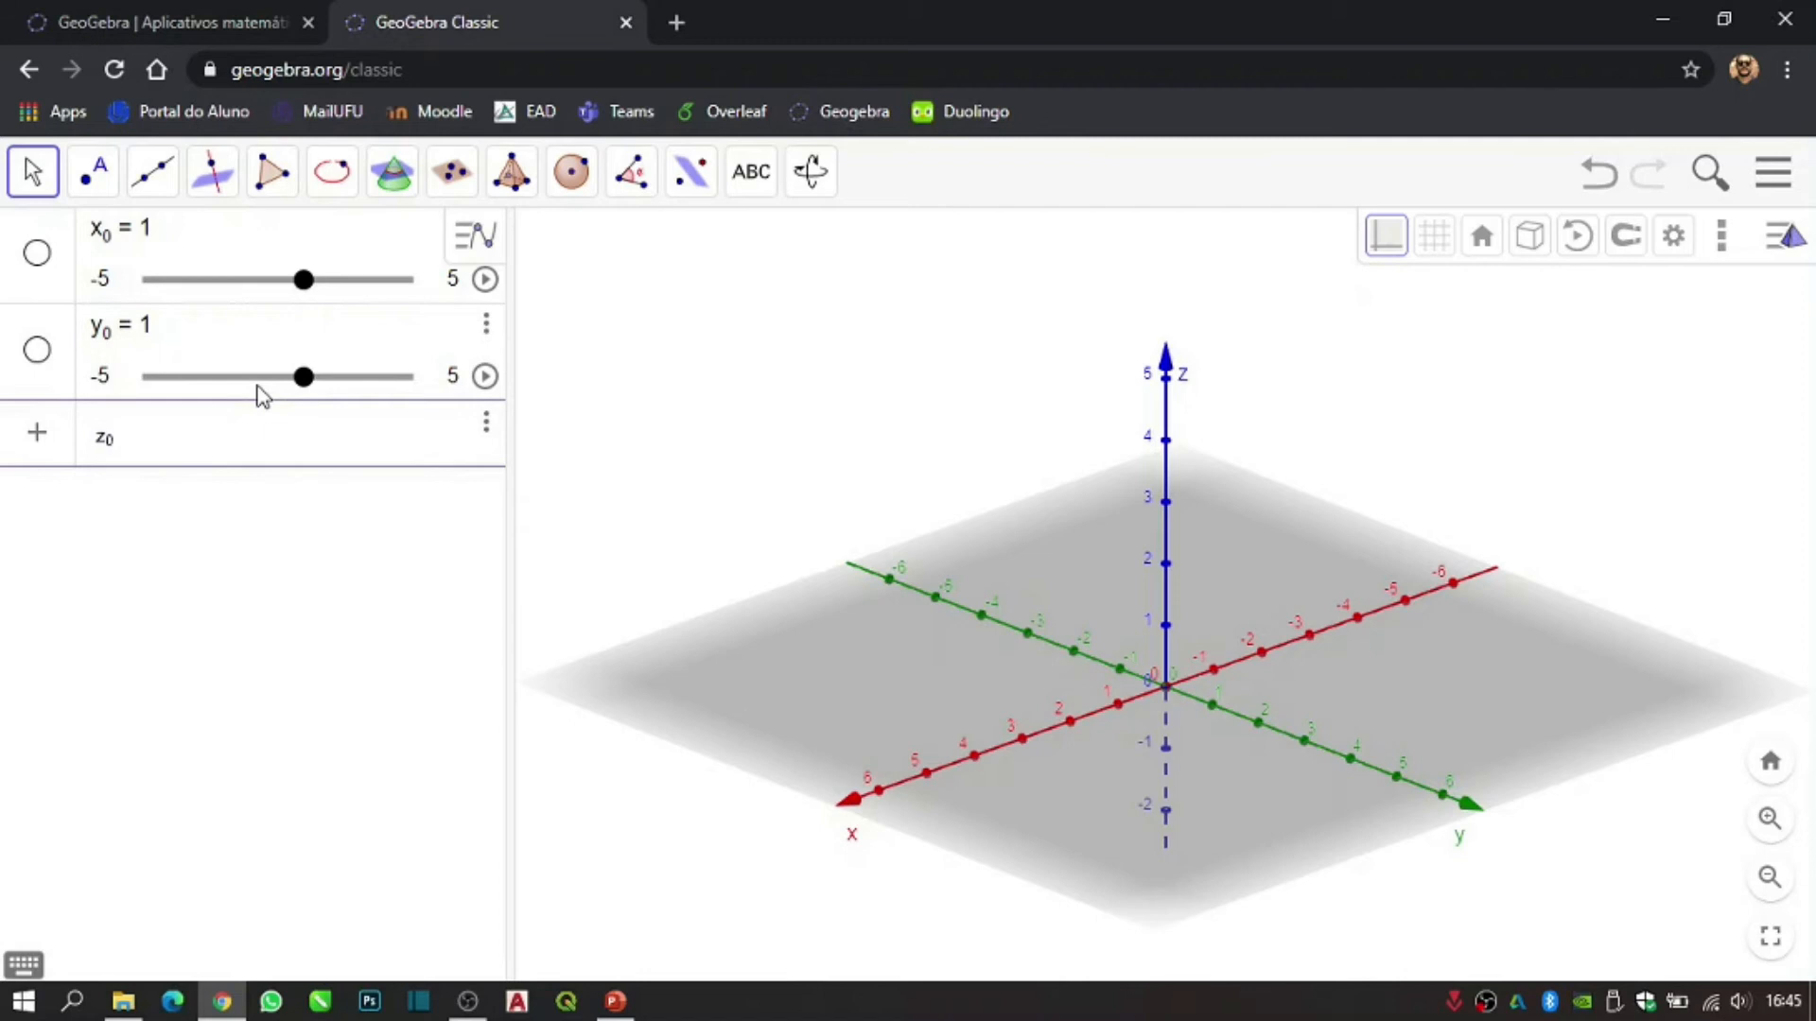
key("Return")
- Define point A = (x_0, y_0, z_0) from the three sliders
type("A=(")
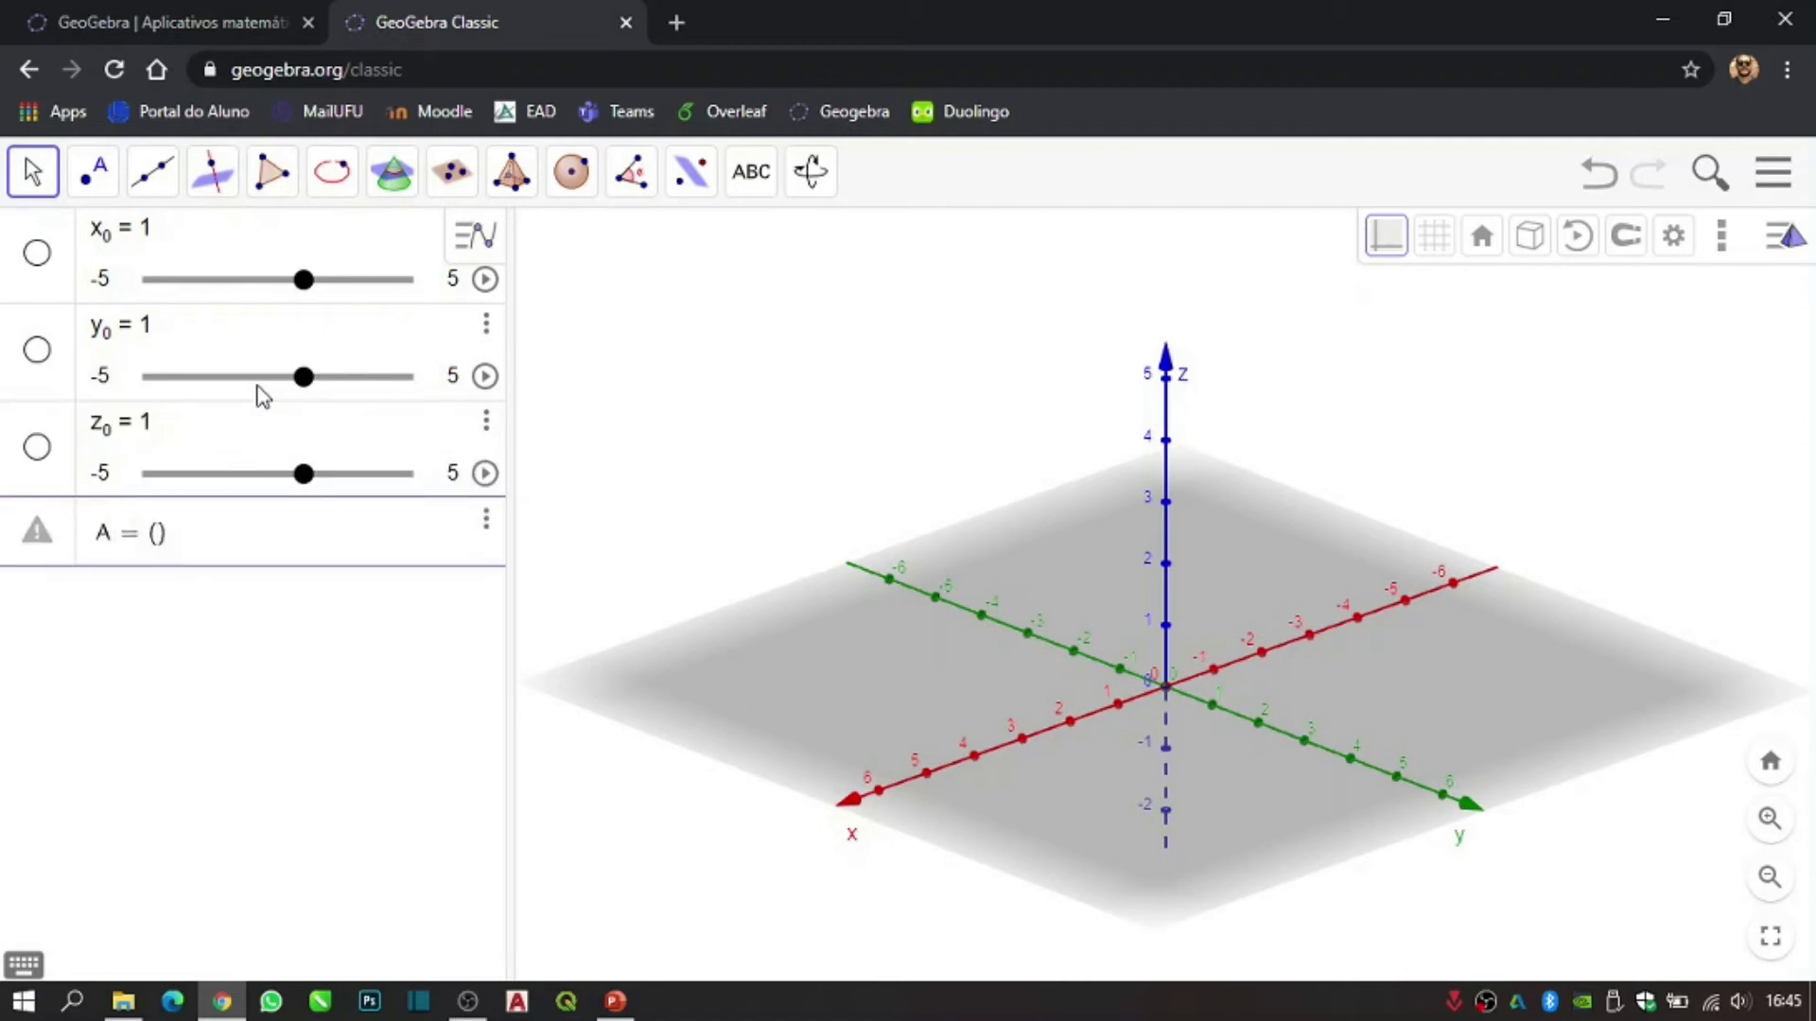
type("x")
type("_0")
type(",")
type("y")
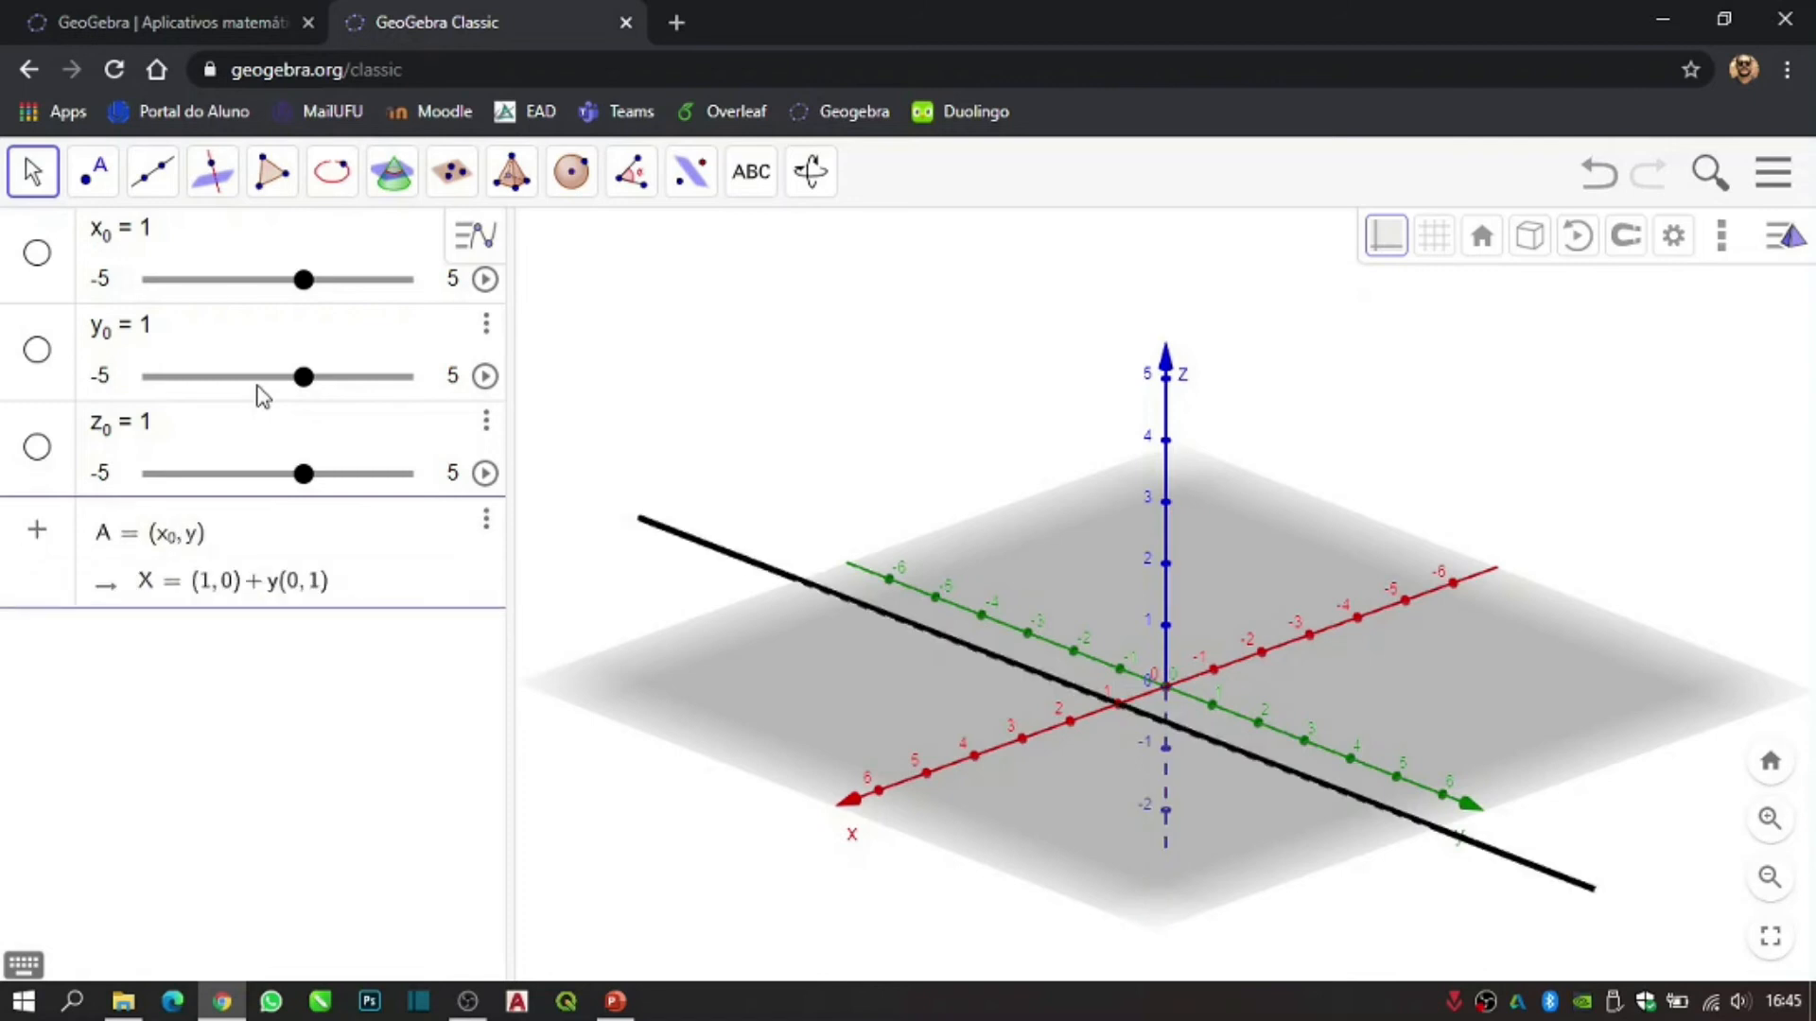
type("_0z_0")
key("BackSpace")
key("BackSpace")
type(",")
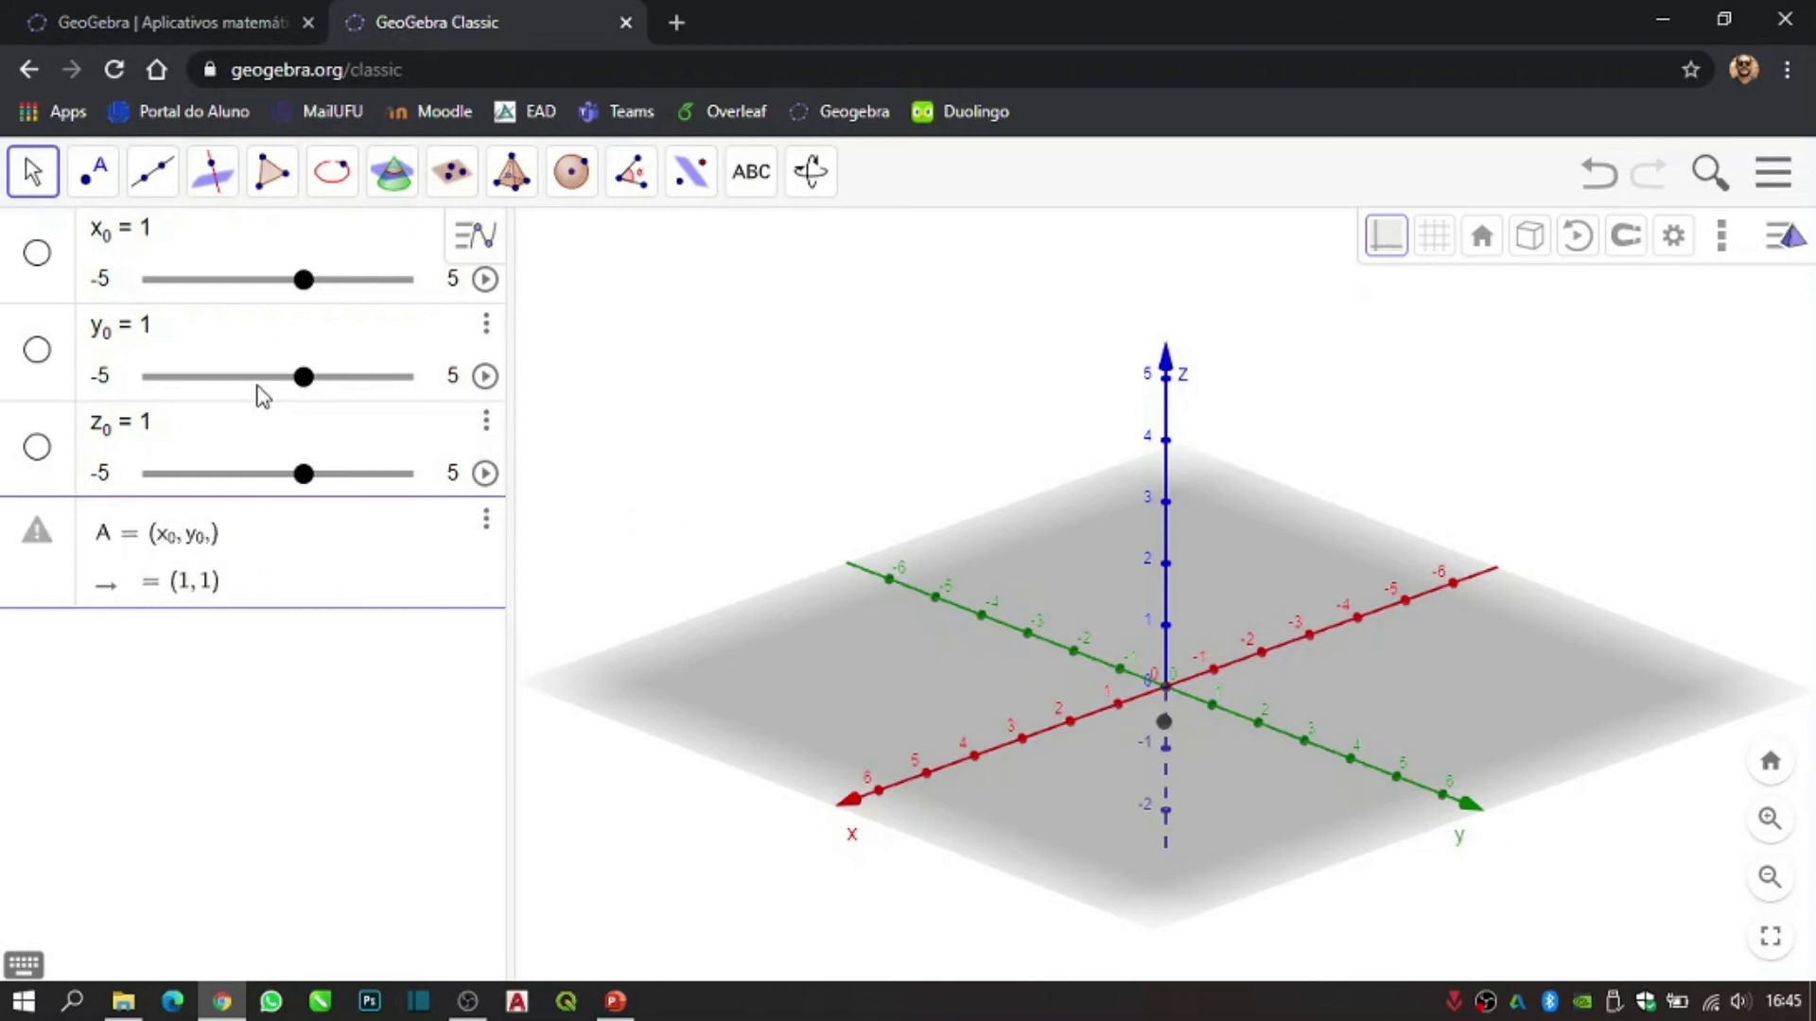
type("z_0")
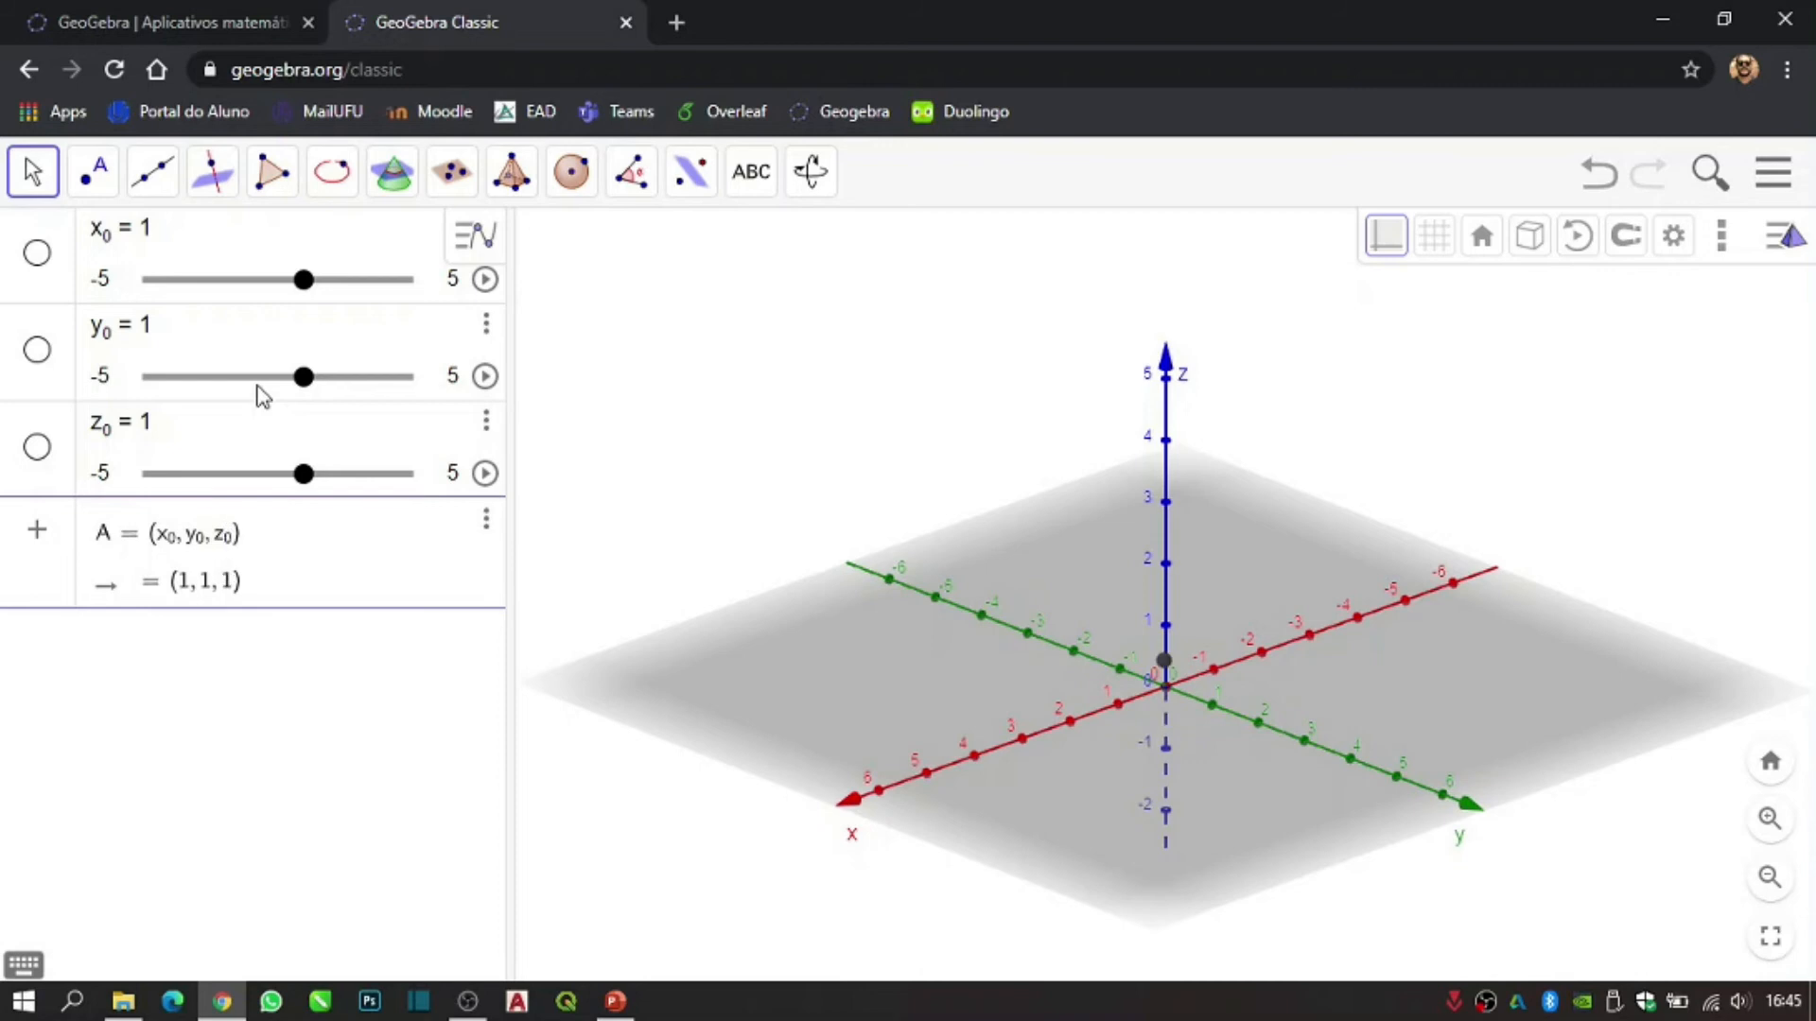
key("Return")
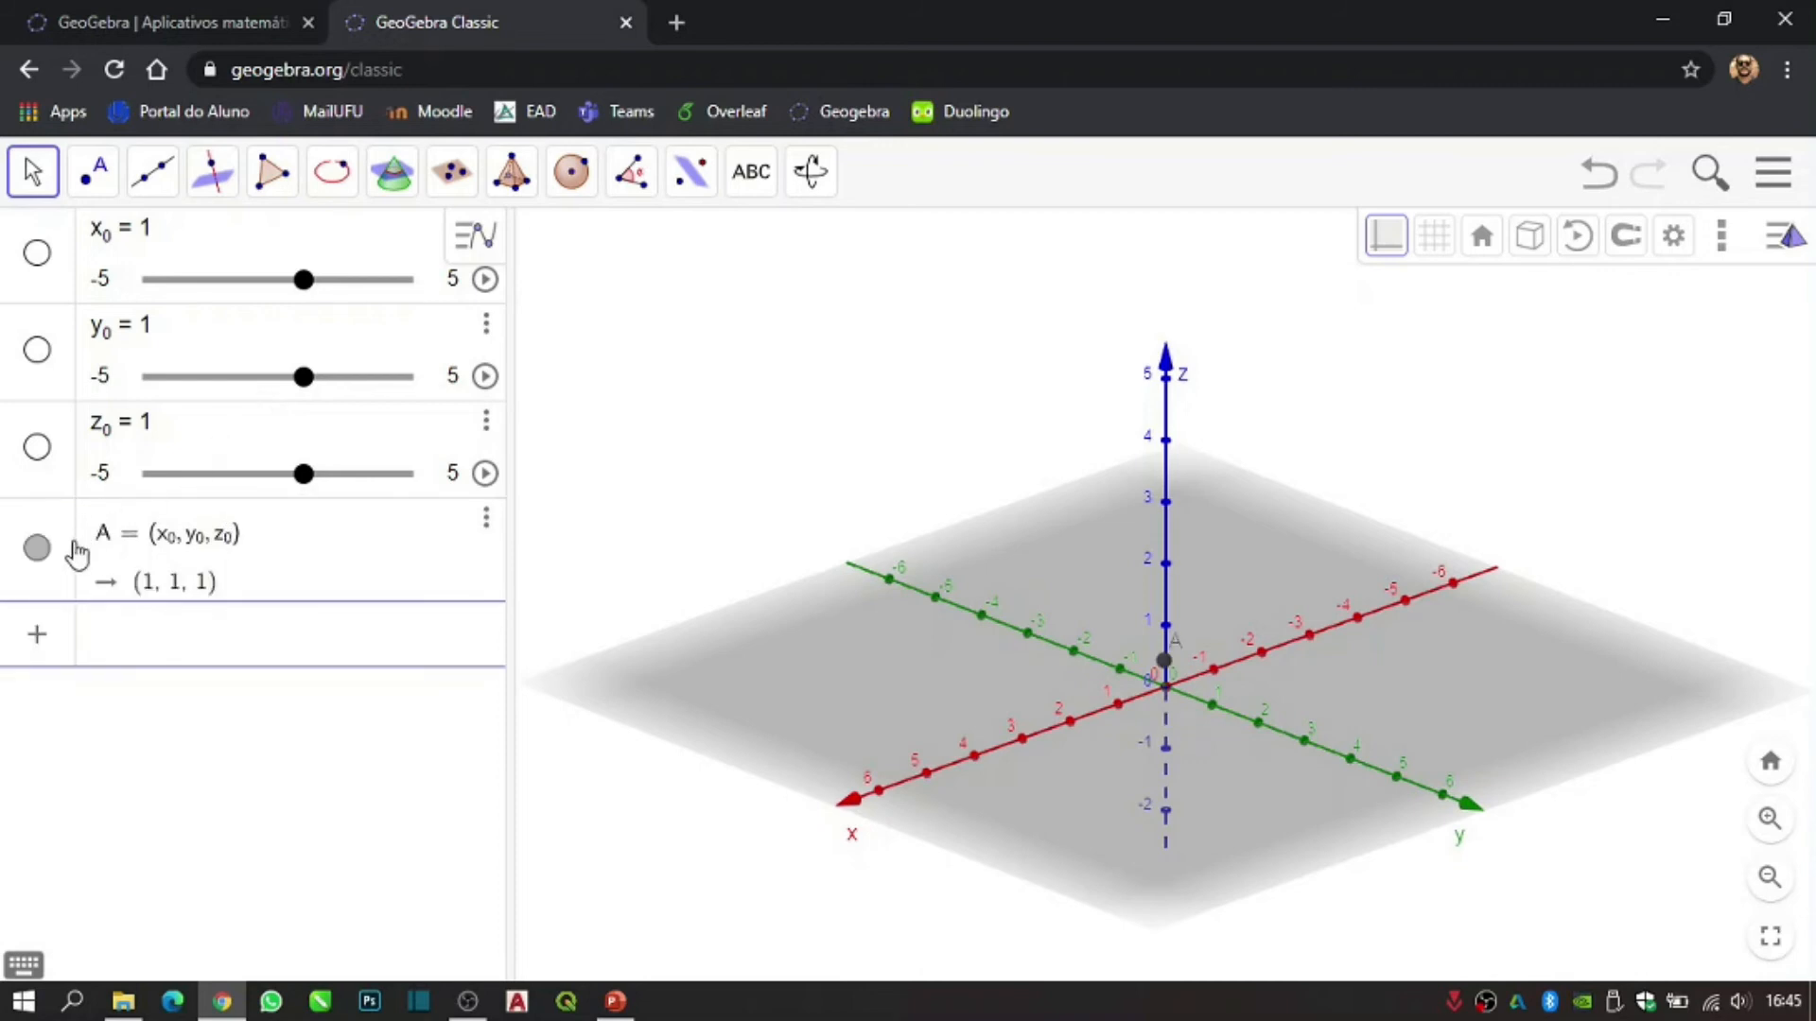
- Change the colour of point A to yellow-green in its object properties
right_click(41, 544)
left_click(138, 790)
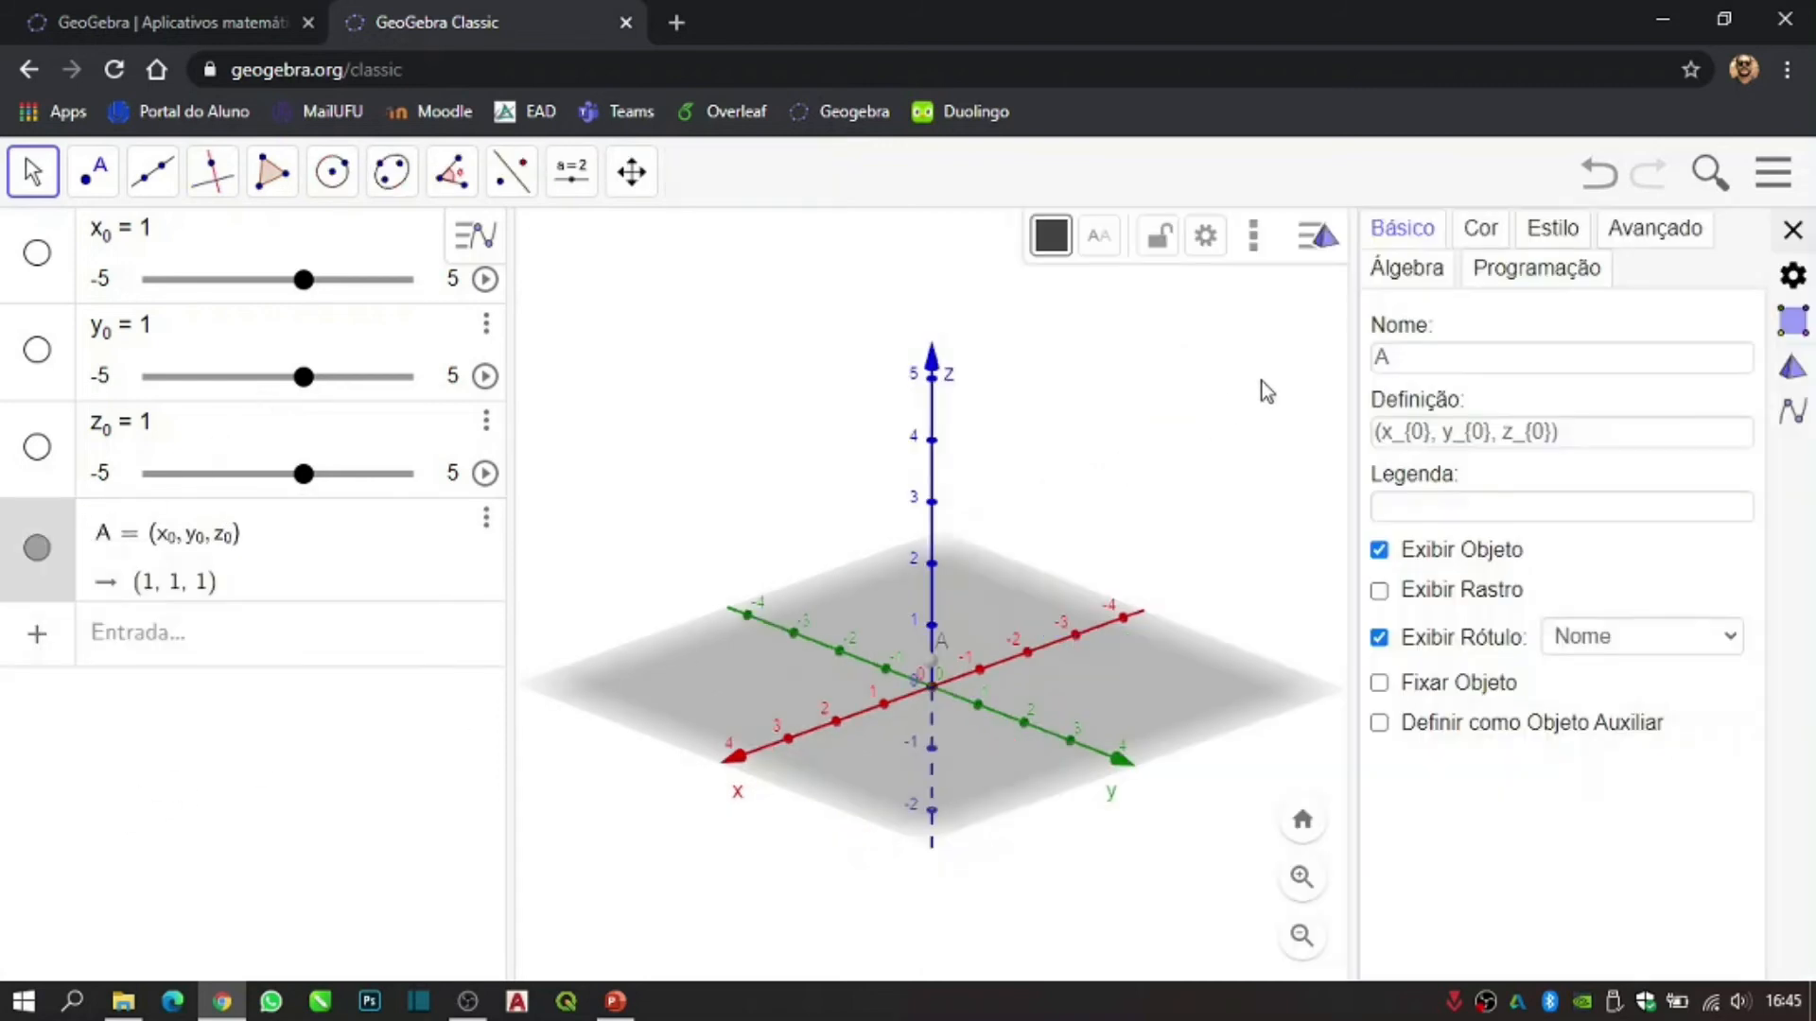
left_click(1477, 231)
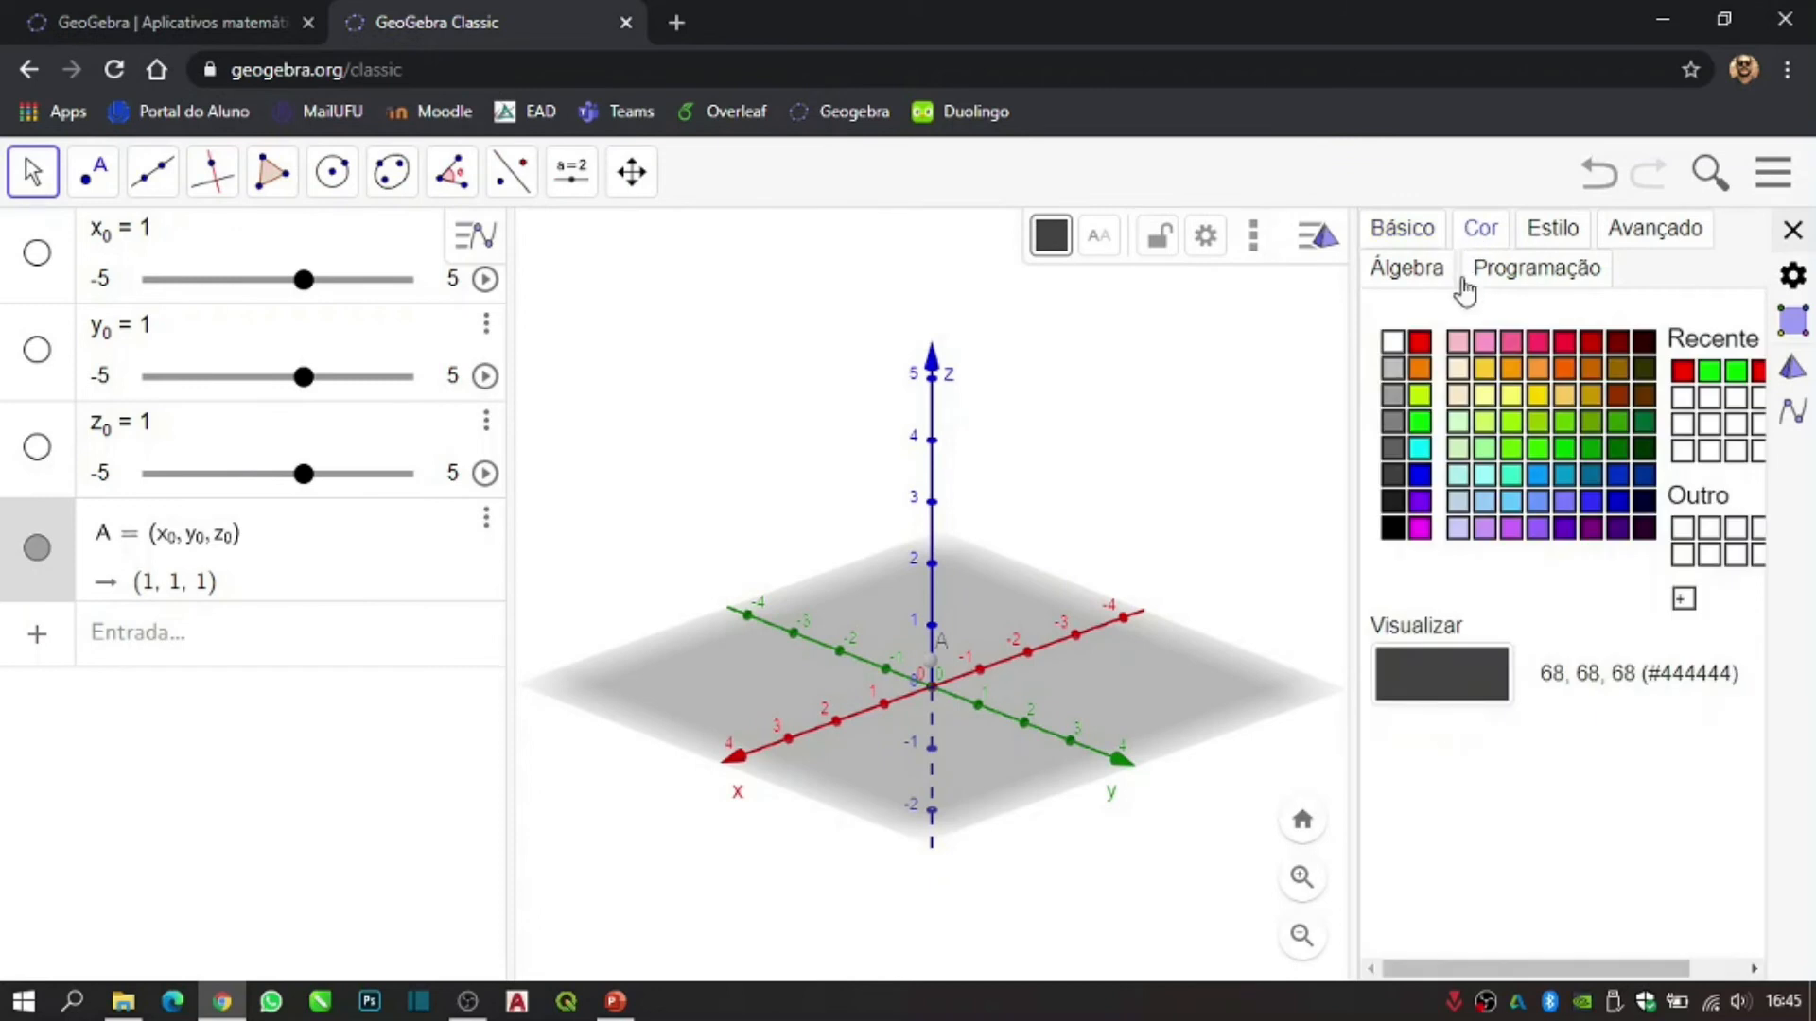
left_click(1422, 397)
left_click(1793, 232)
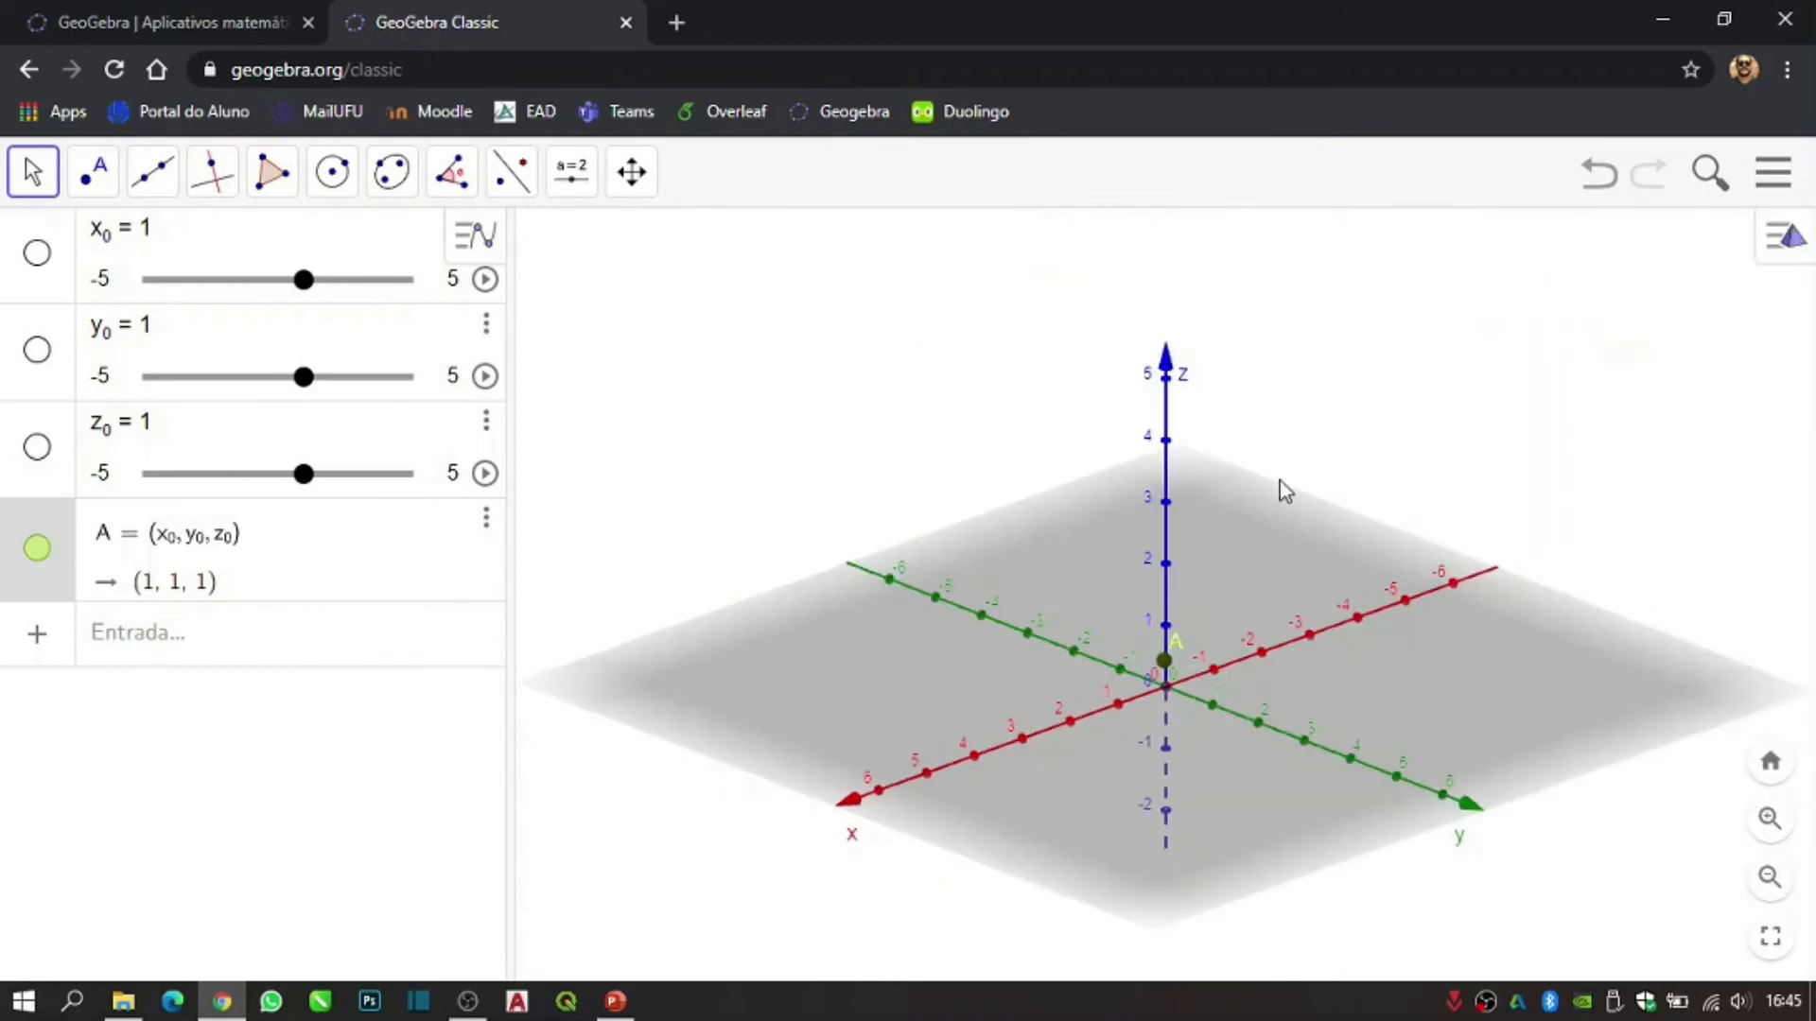
- Create the sliders a, b and c for the components of the direction vector
left_click_drag(1330, 683, 1267, 679)
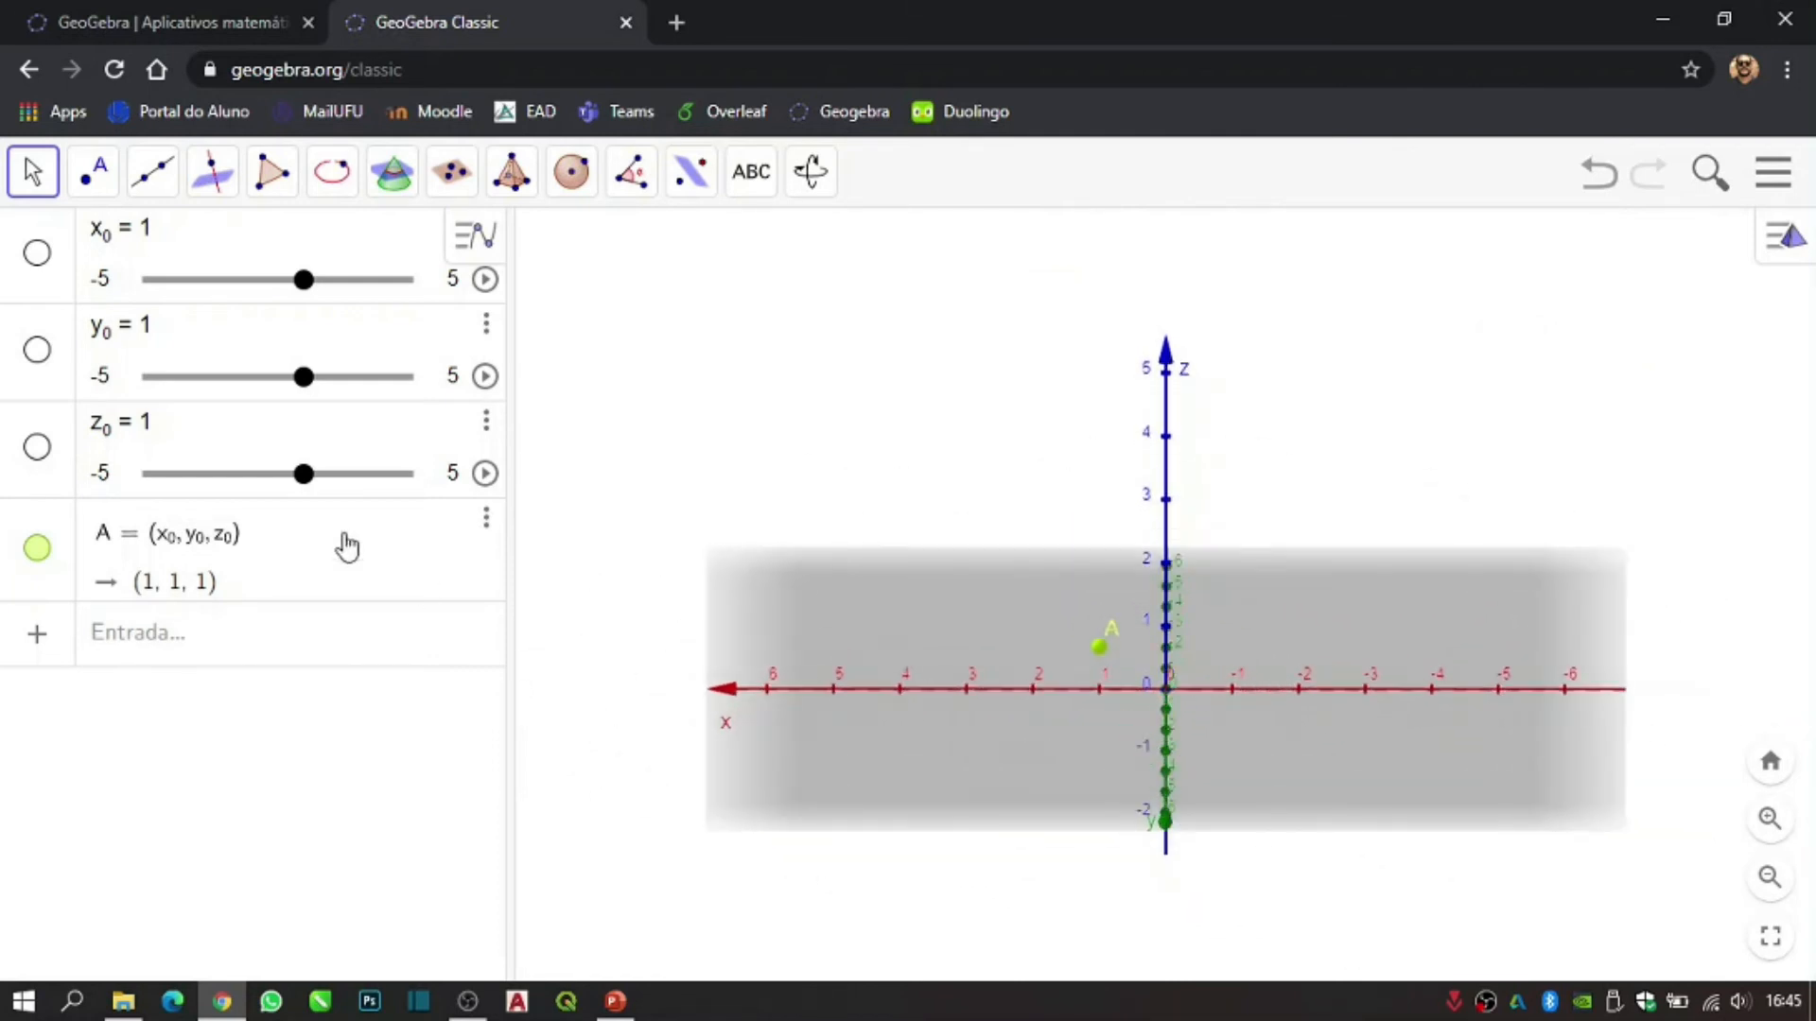
left_click(213, 655)
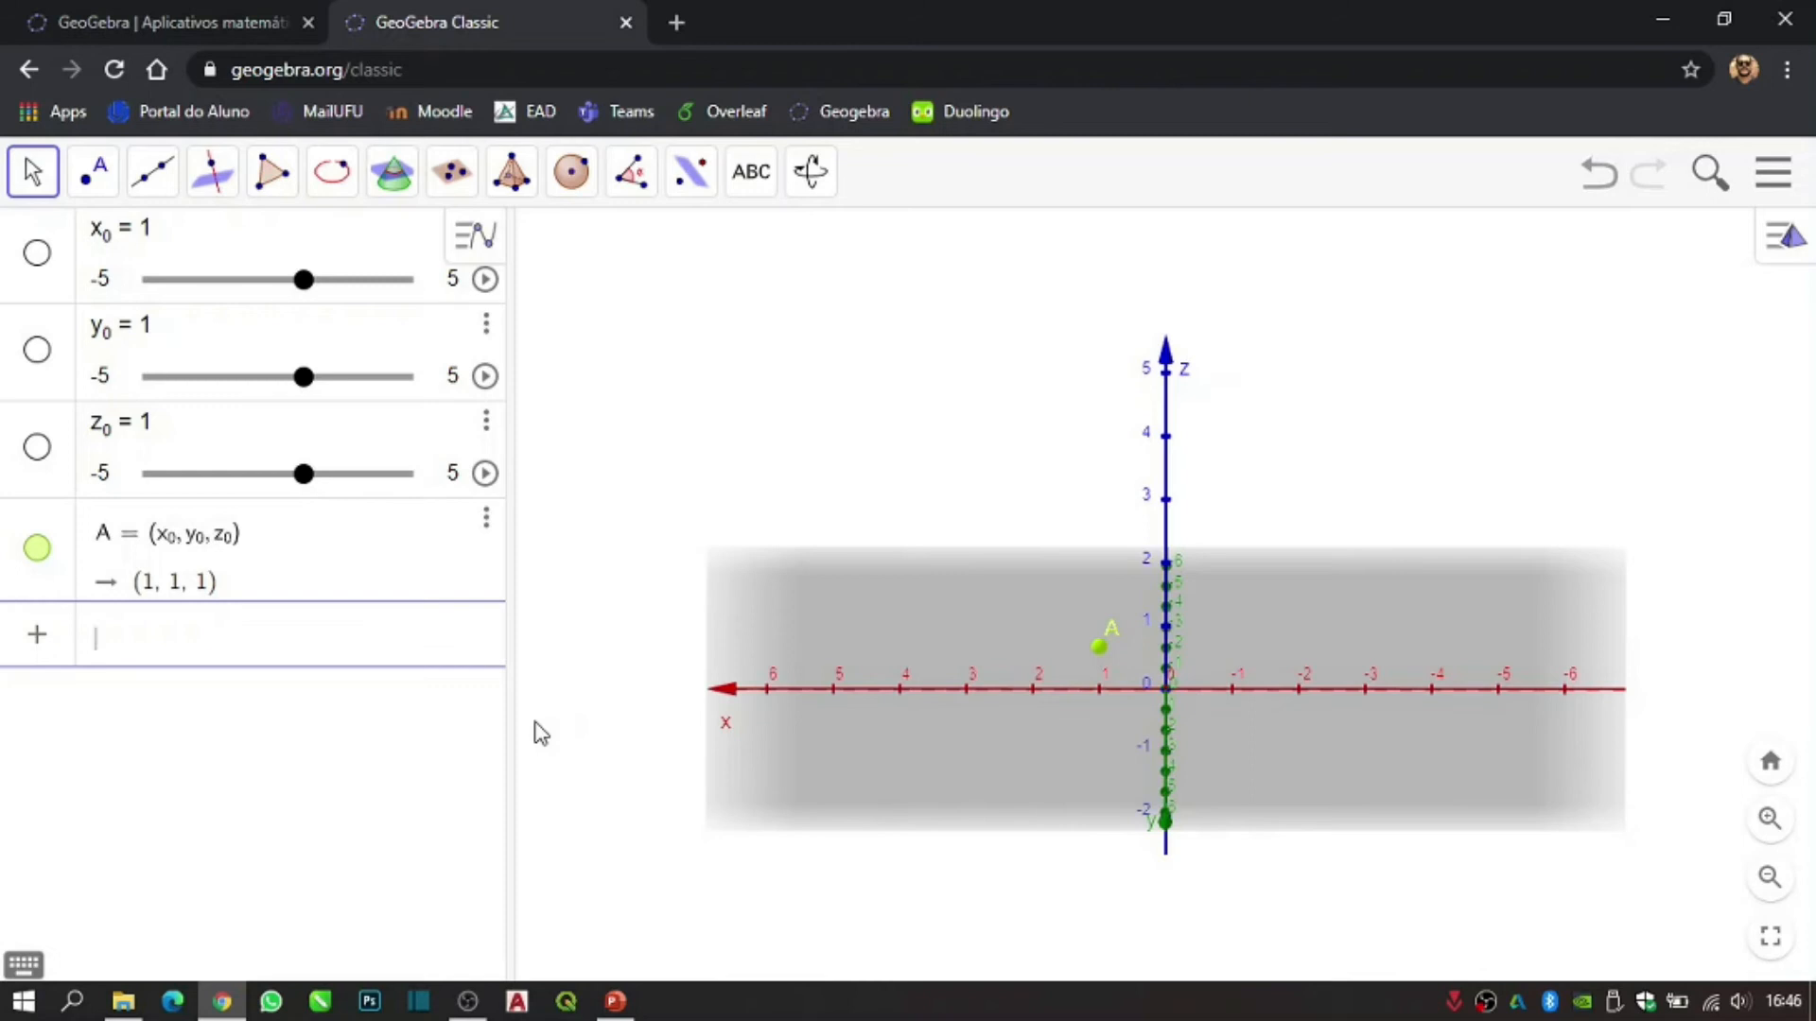
type("a")
key("Return")
type("b")
key("Return")
type("c")
key("Return")
- Define the direction vector v = (a, b, c) from the sliders
type("v")
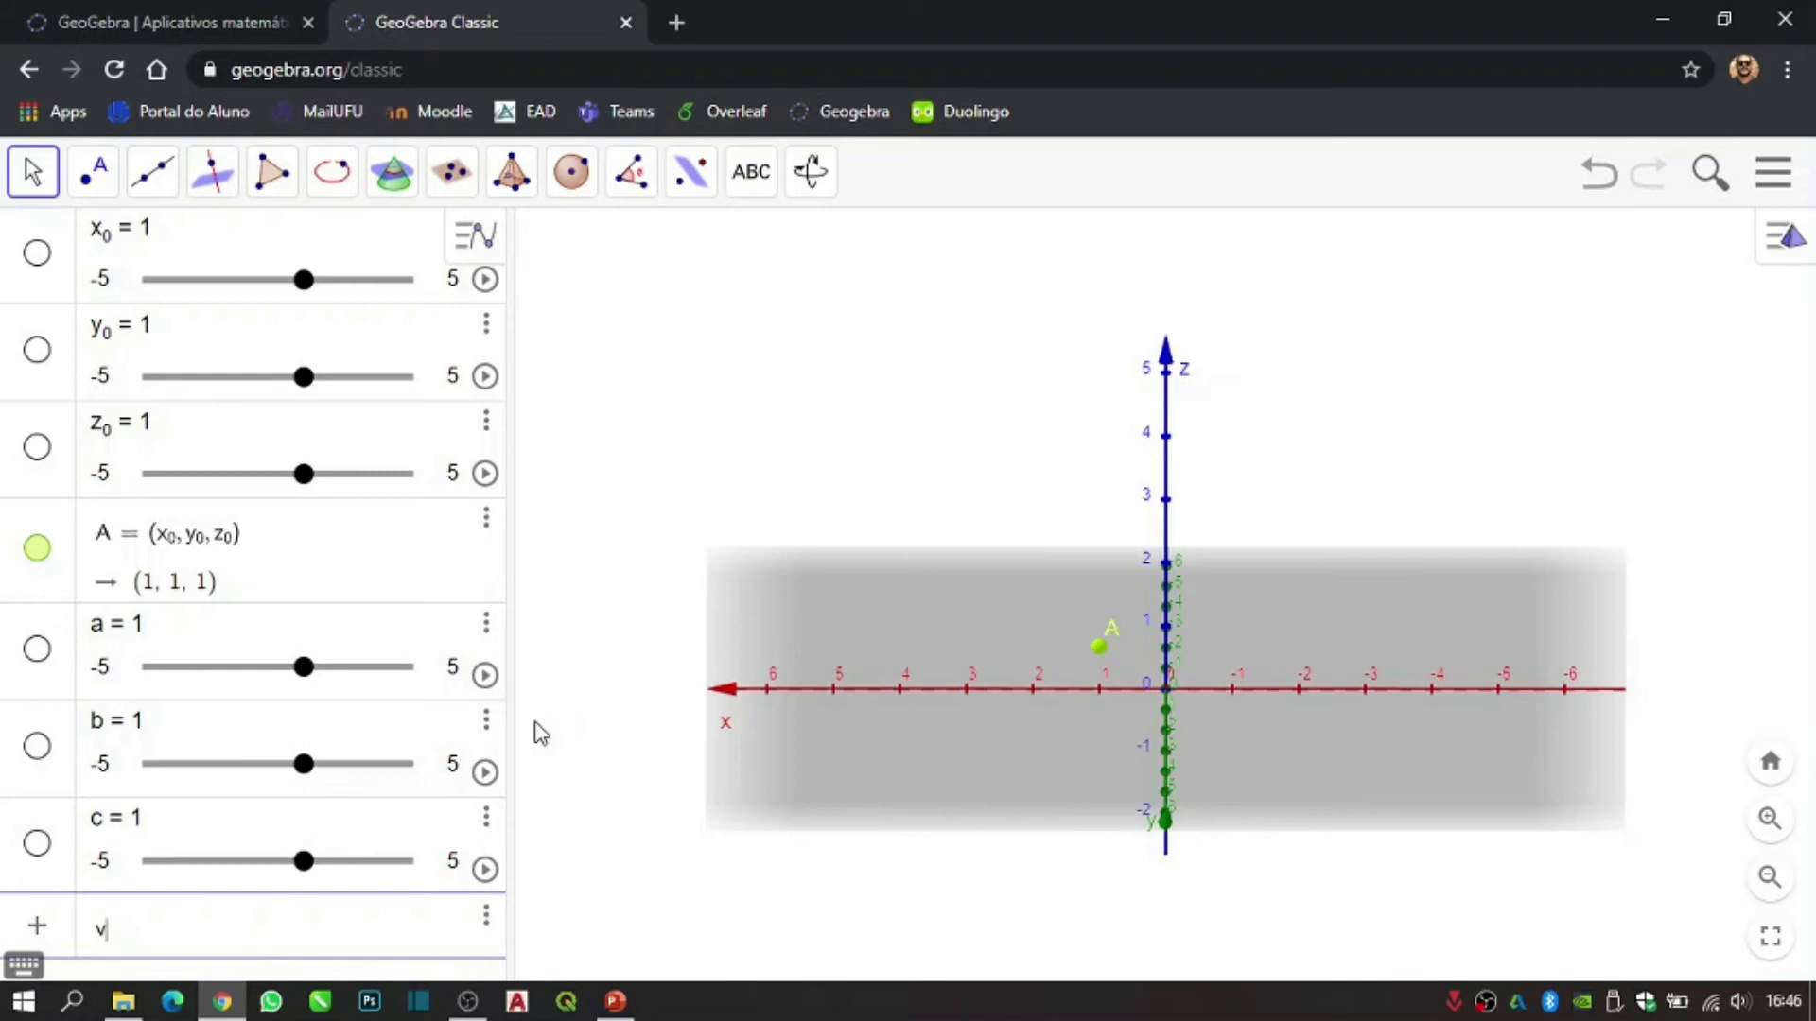
type("=(a;")
key("BackSpace")
type(",b,c")
key("Return")
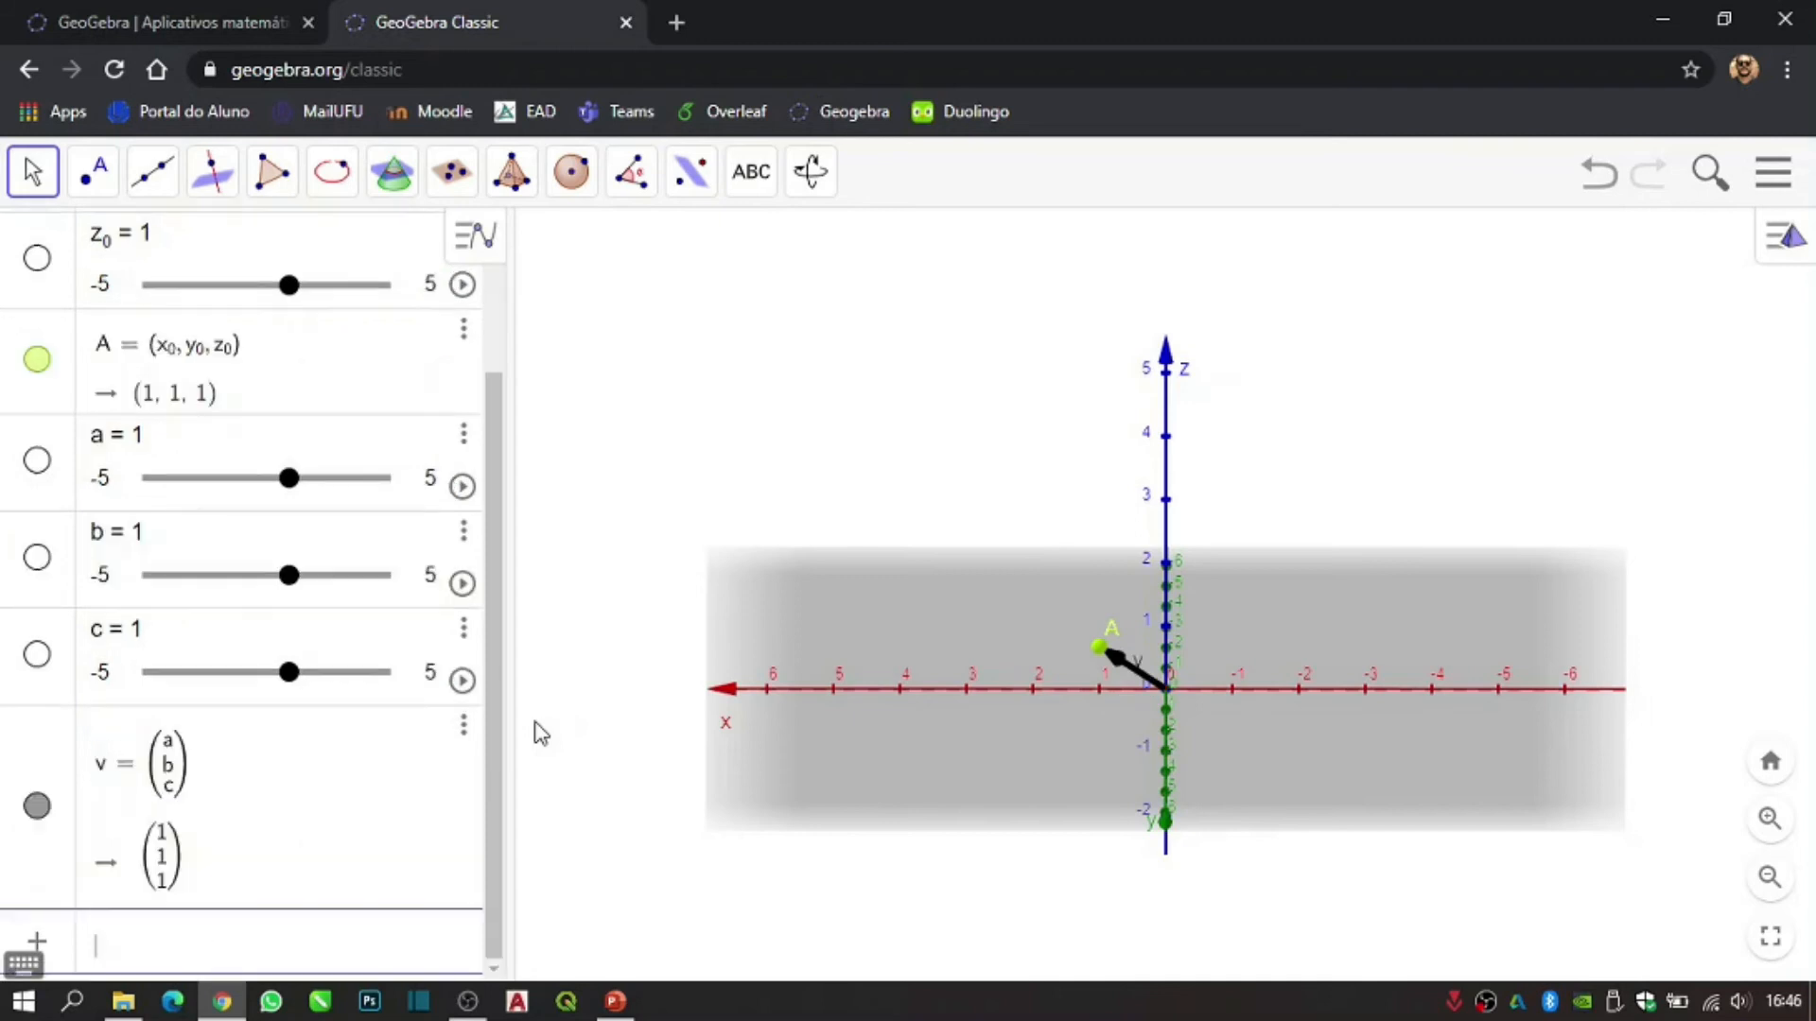
- Begin the symmetric equation of the line in a new entry with the fraction (x - x_0)/a
left_click_drag(1074, 730, 1223, 735)
scroll(433, 709, "down", 1)
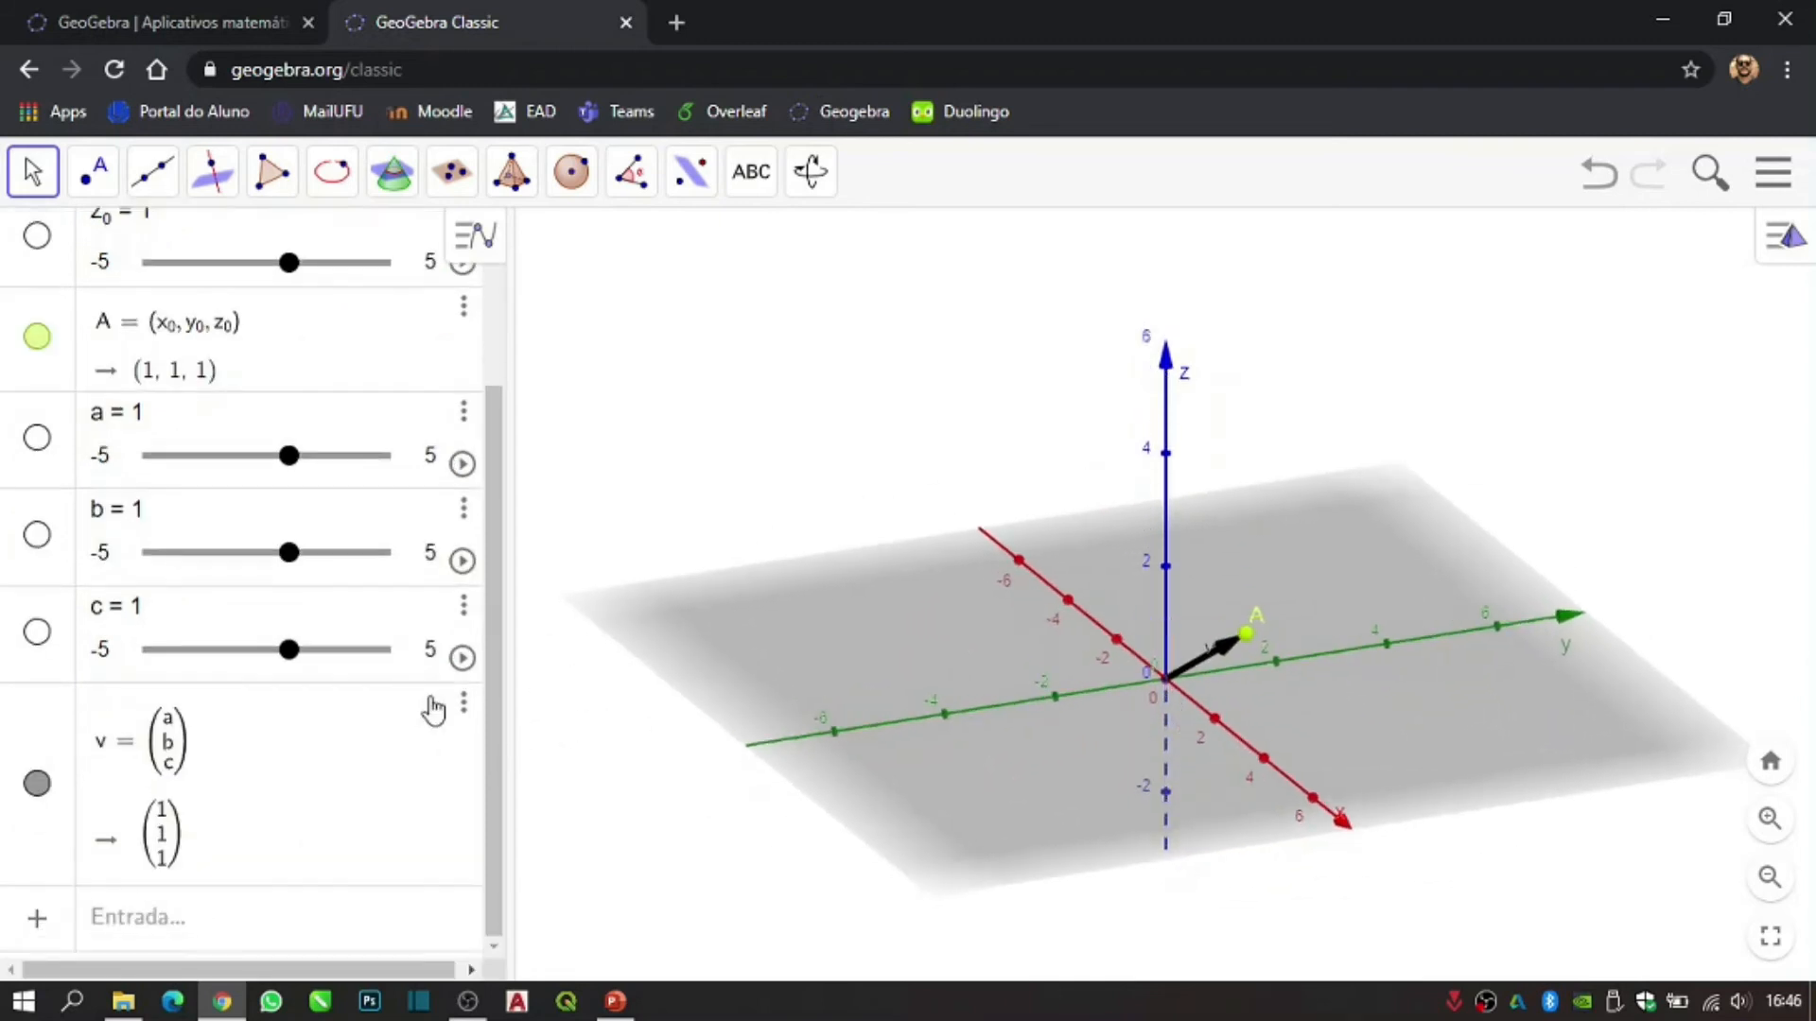
left_click_drag(1228, 709, 1173, 716)
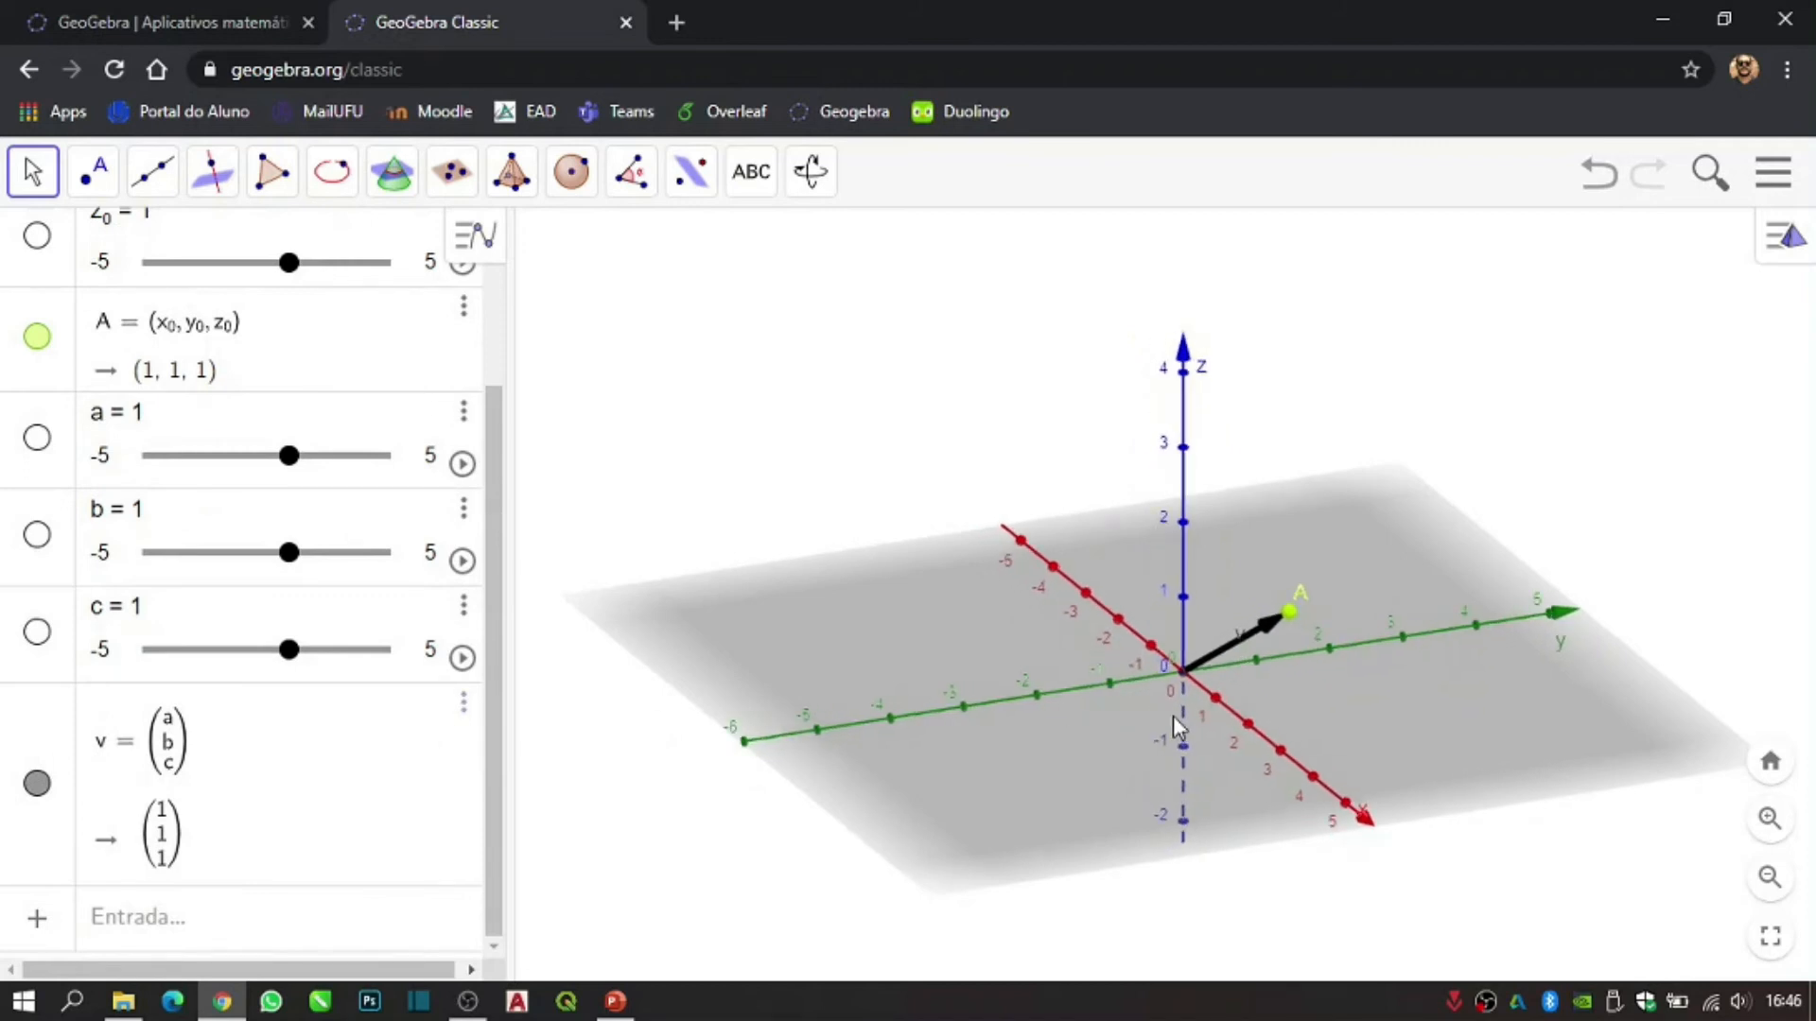
left_click(173, 941)
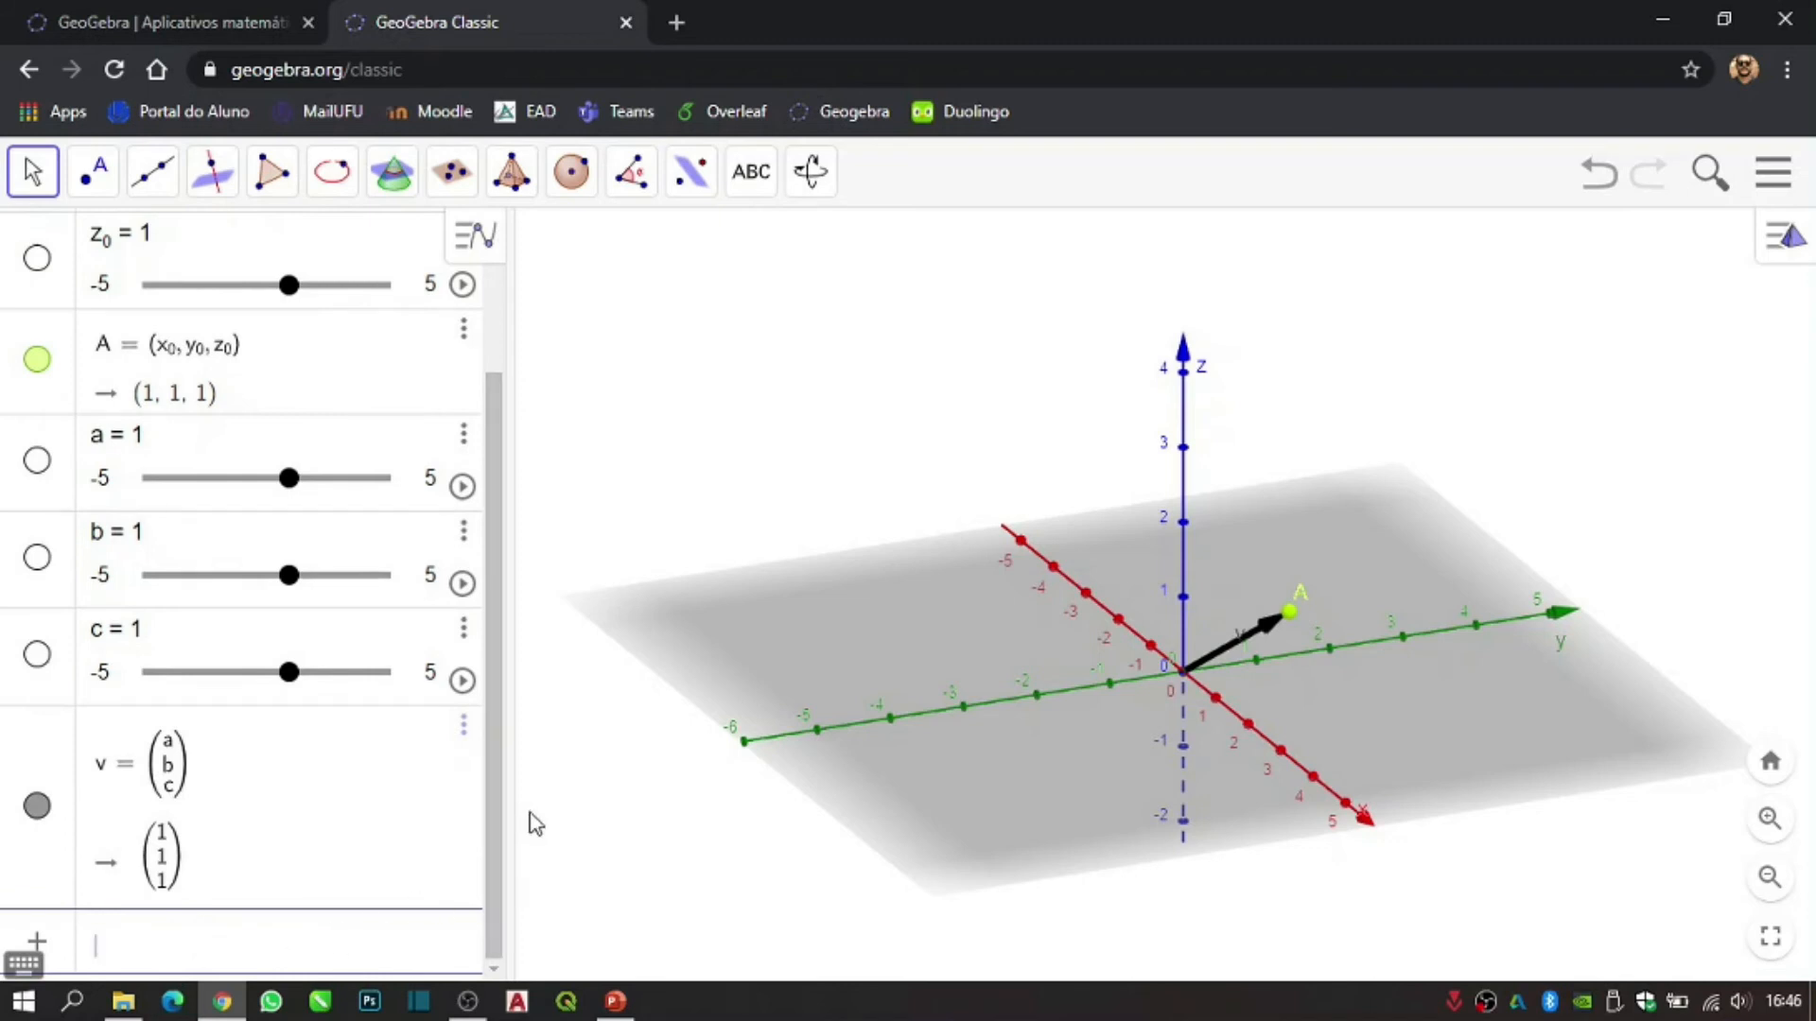
type("x-")
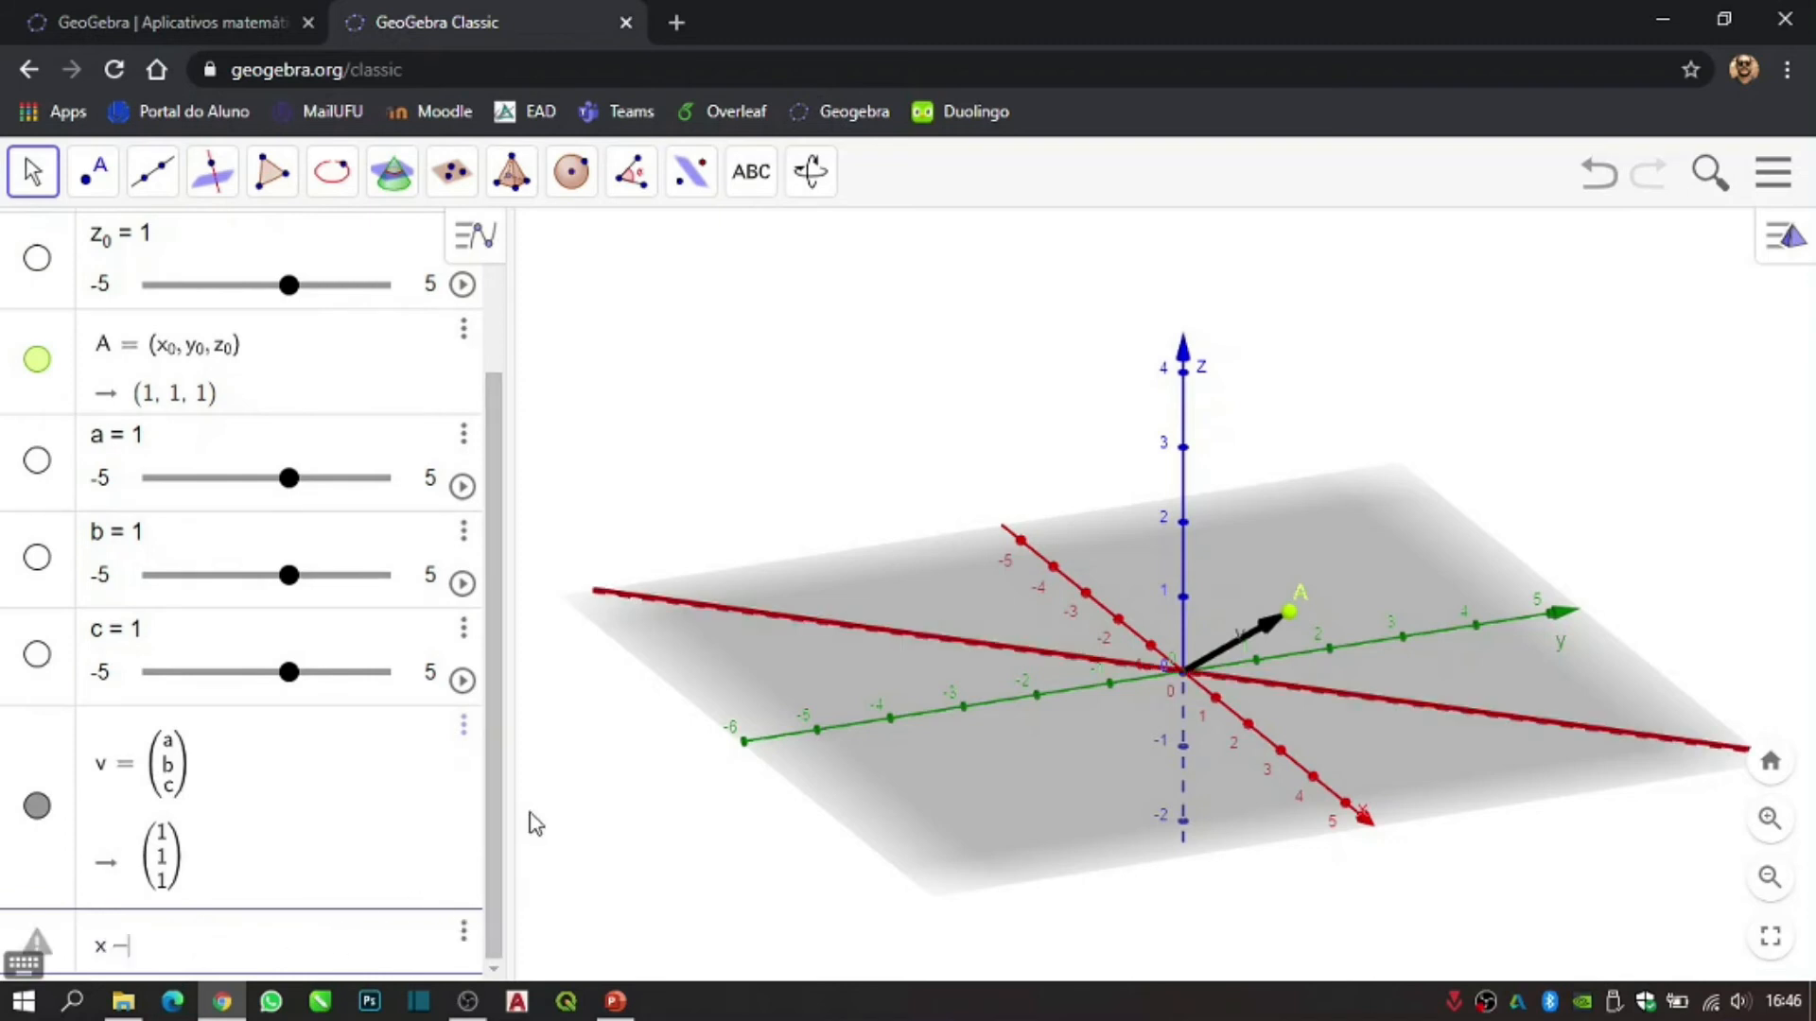
type("x_0")
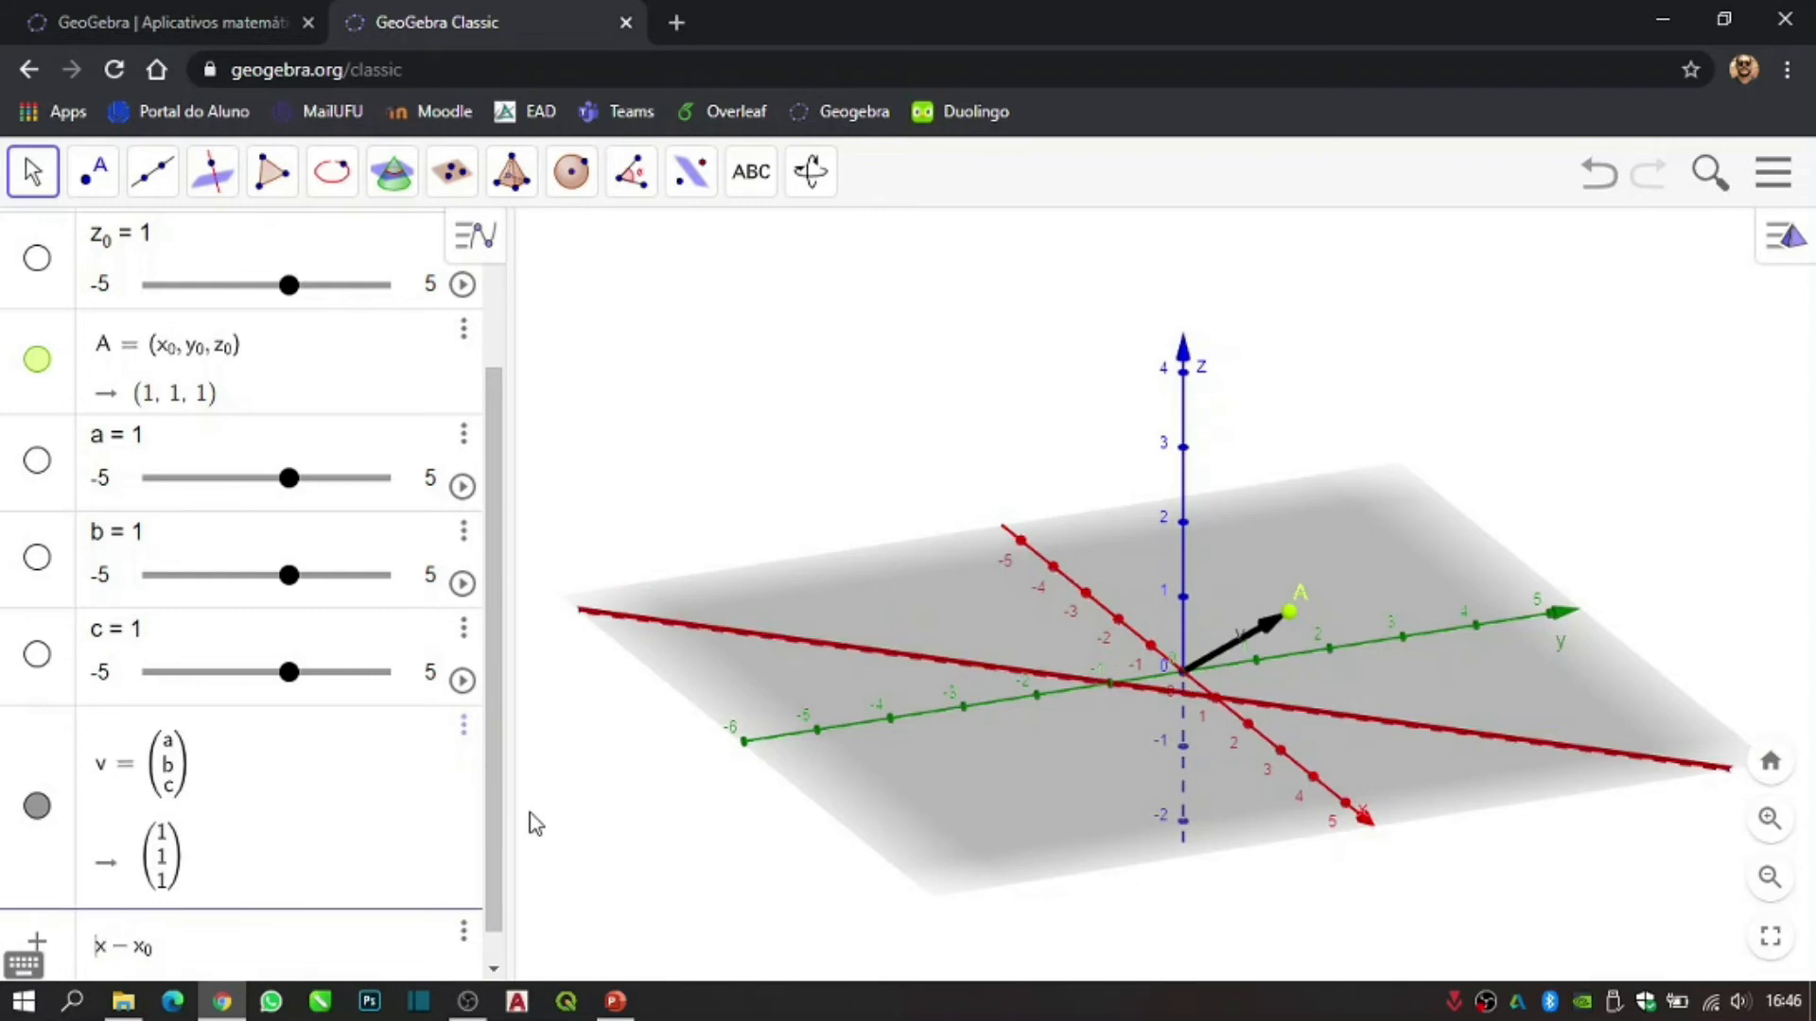
type("(")
type("/a")
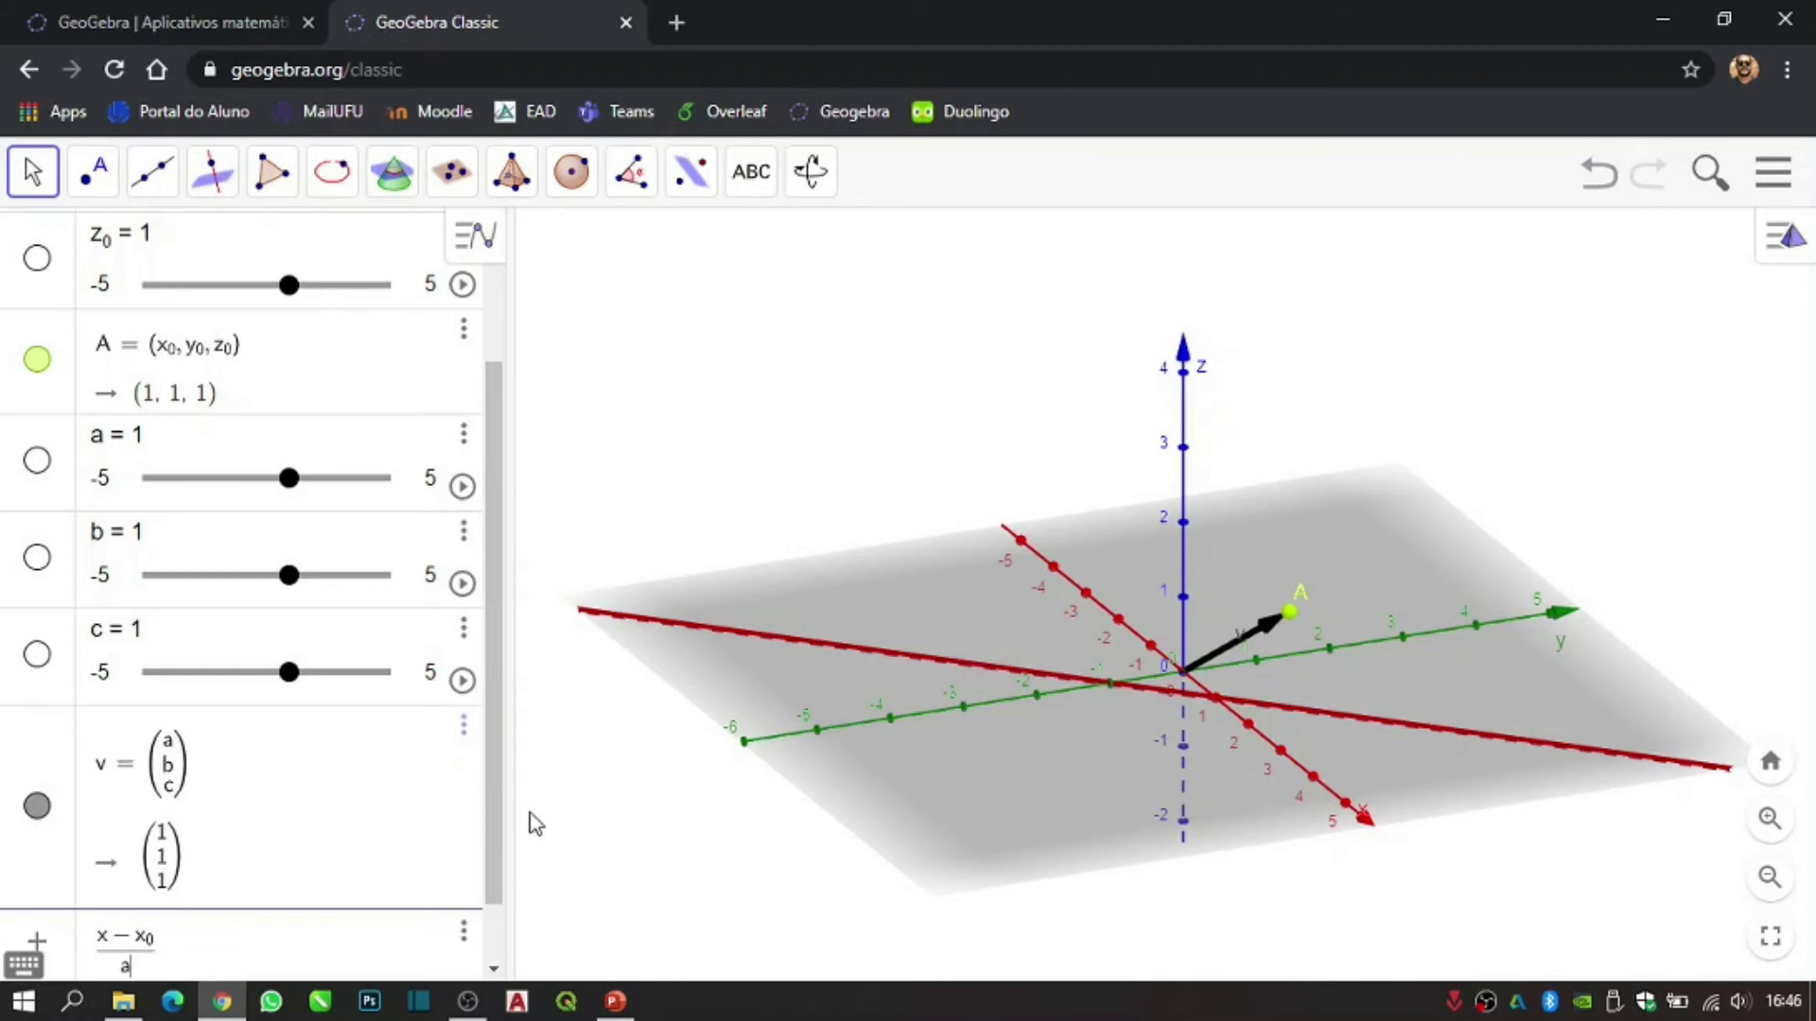
key("Right")
- Extend the equation by setting the first fraction equal to (y - y_0)/b and adding another equals sign
type("=")
type("(")
type("y")
type("-")
type("y")
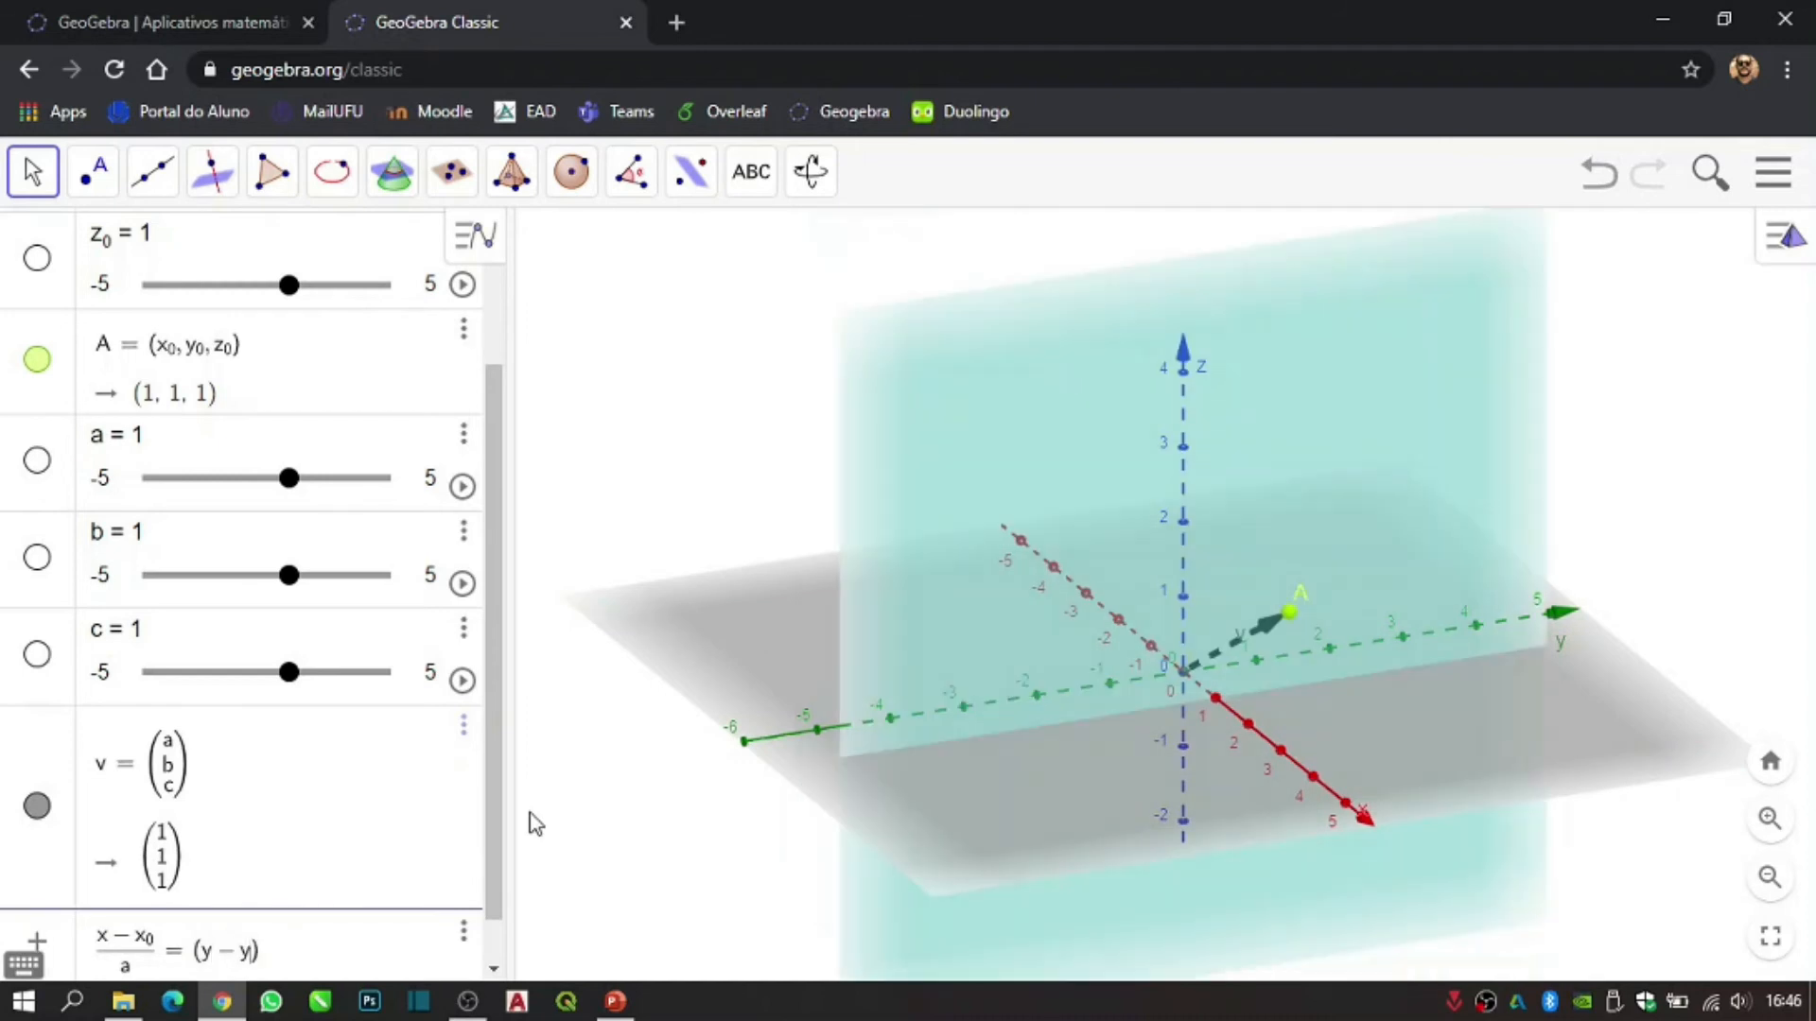
type("_0/")
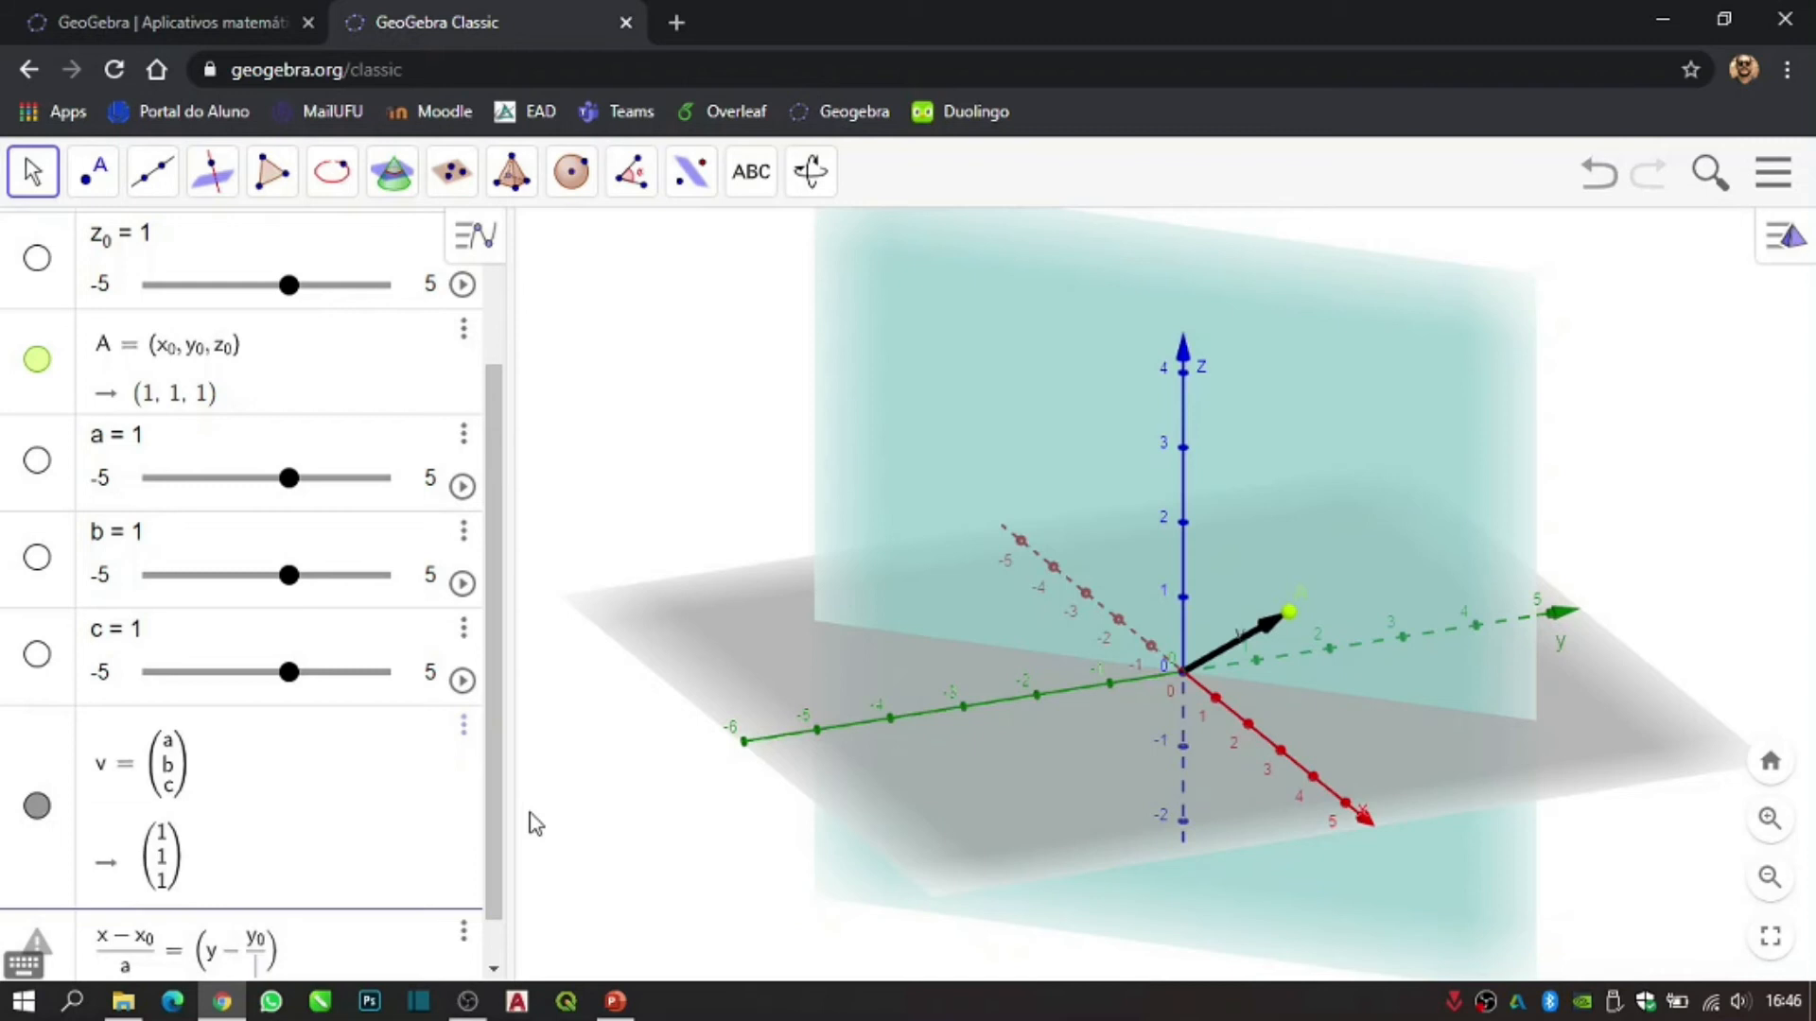
key("BackSpace")
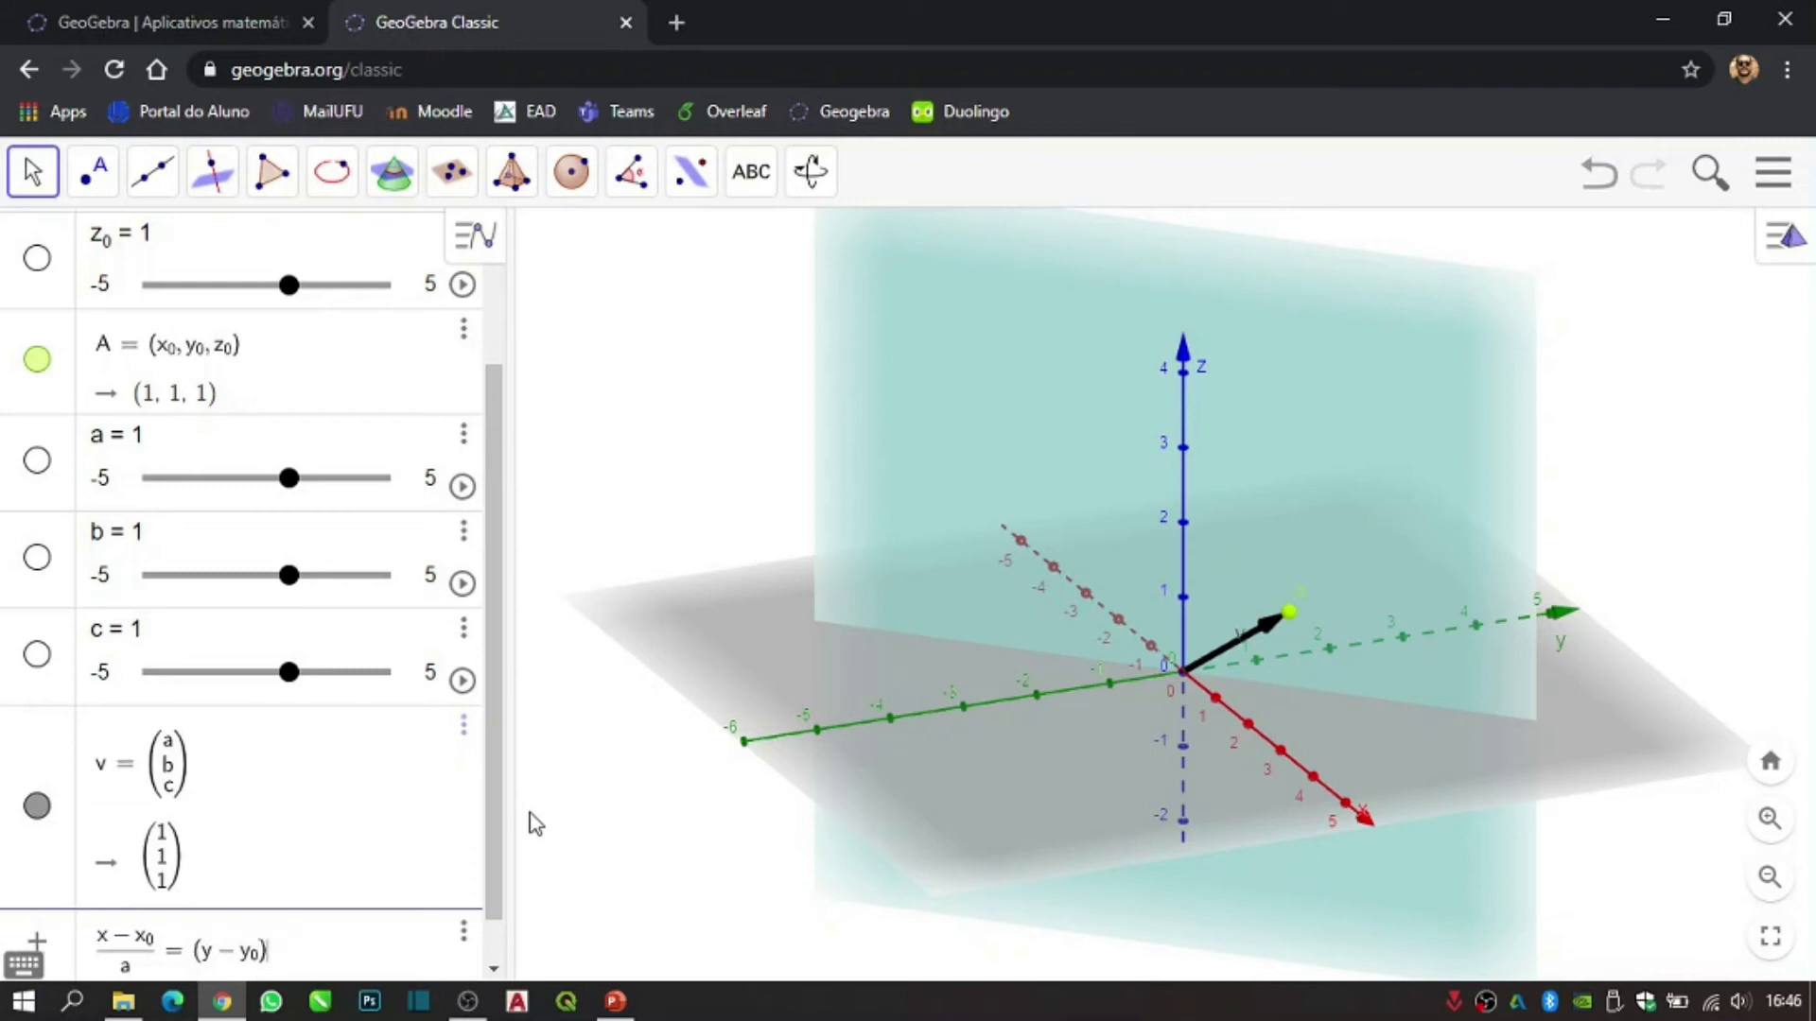
type("/b=")
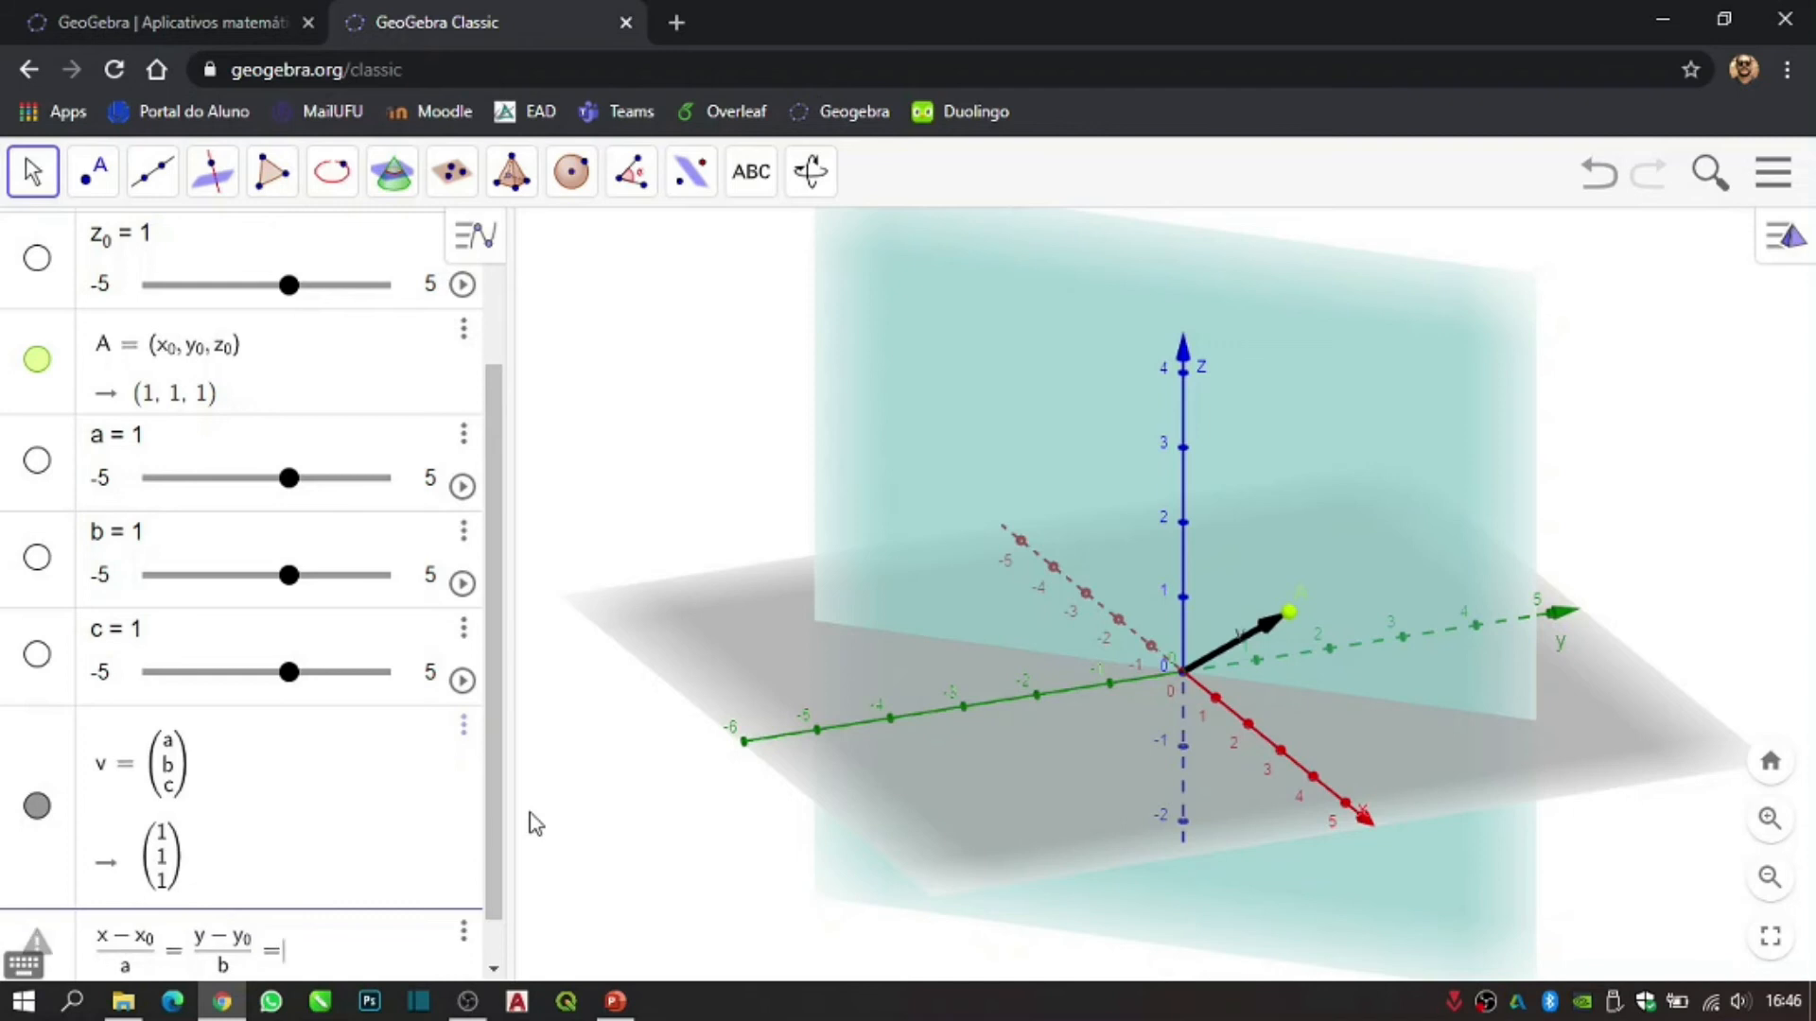
- Complete the symmetric equation with (z - z_0)/c and create the line from it
type("z")
type("-z")
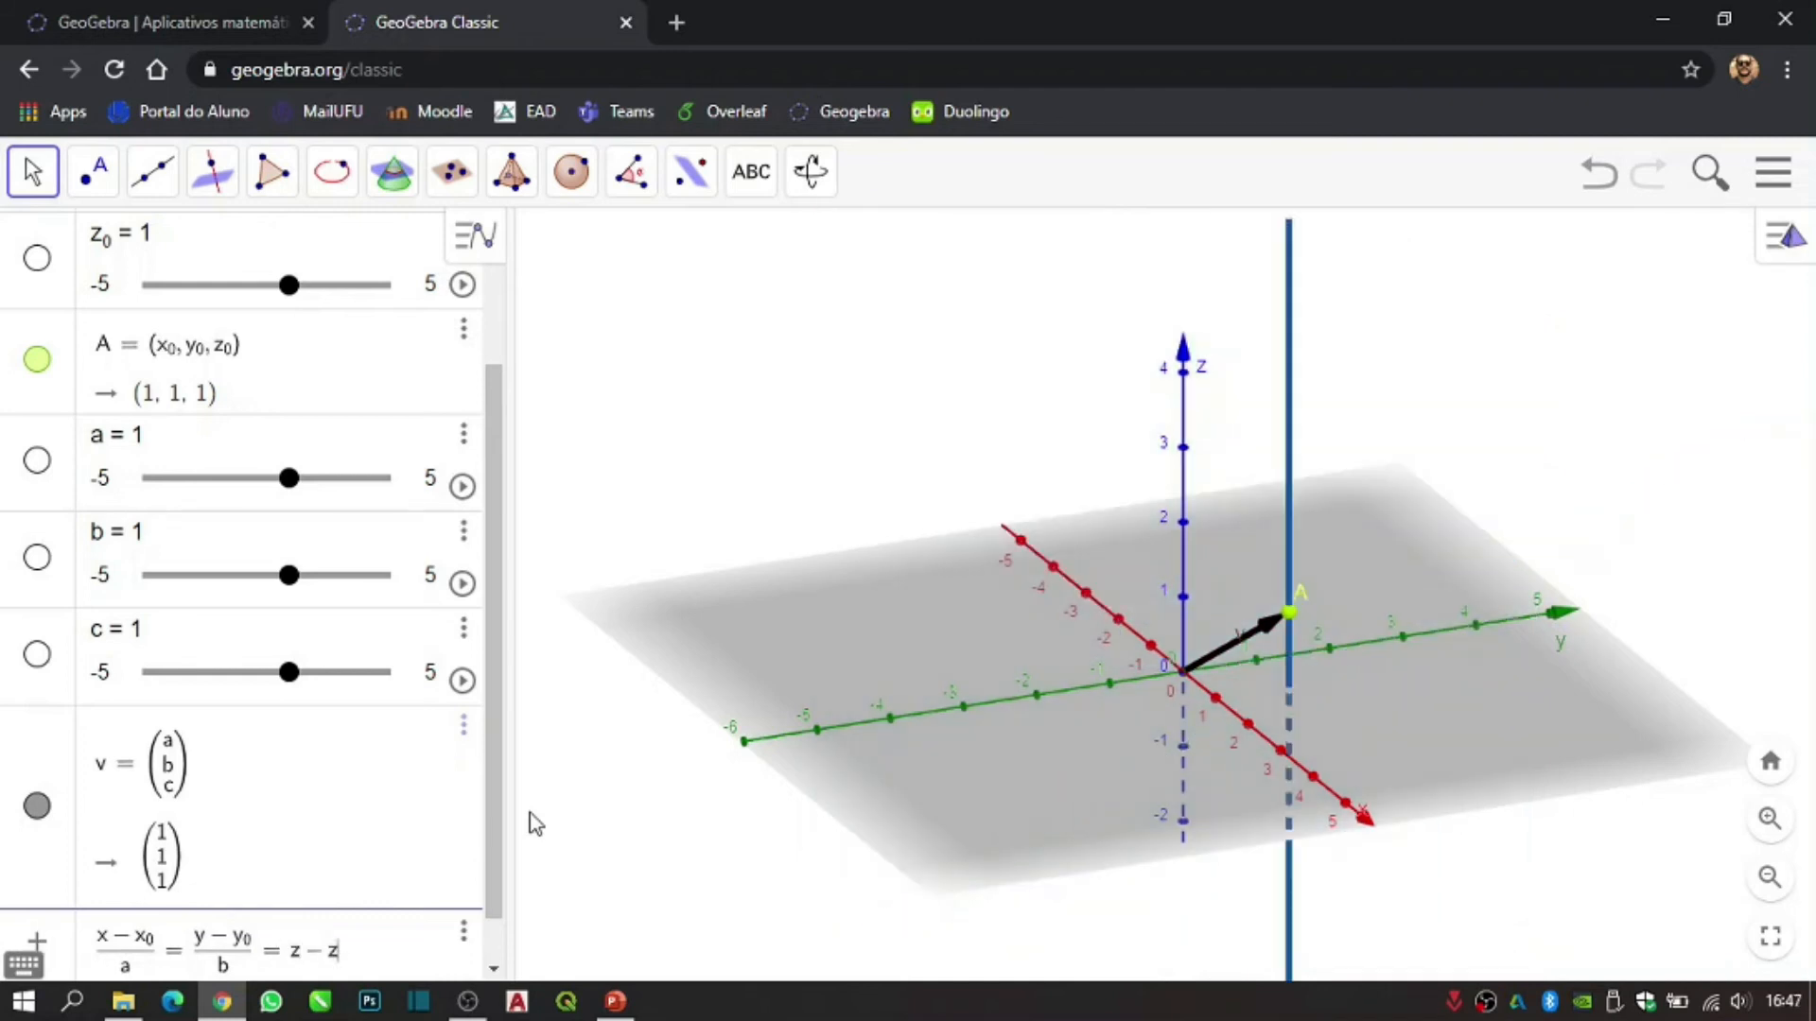
type("_0")
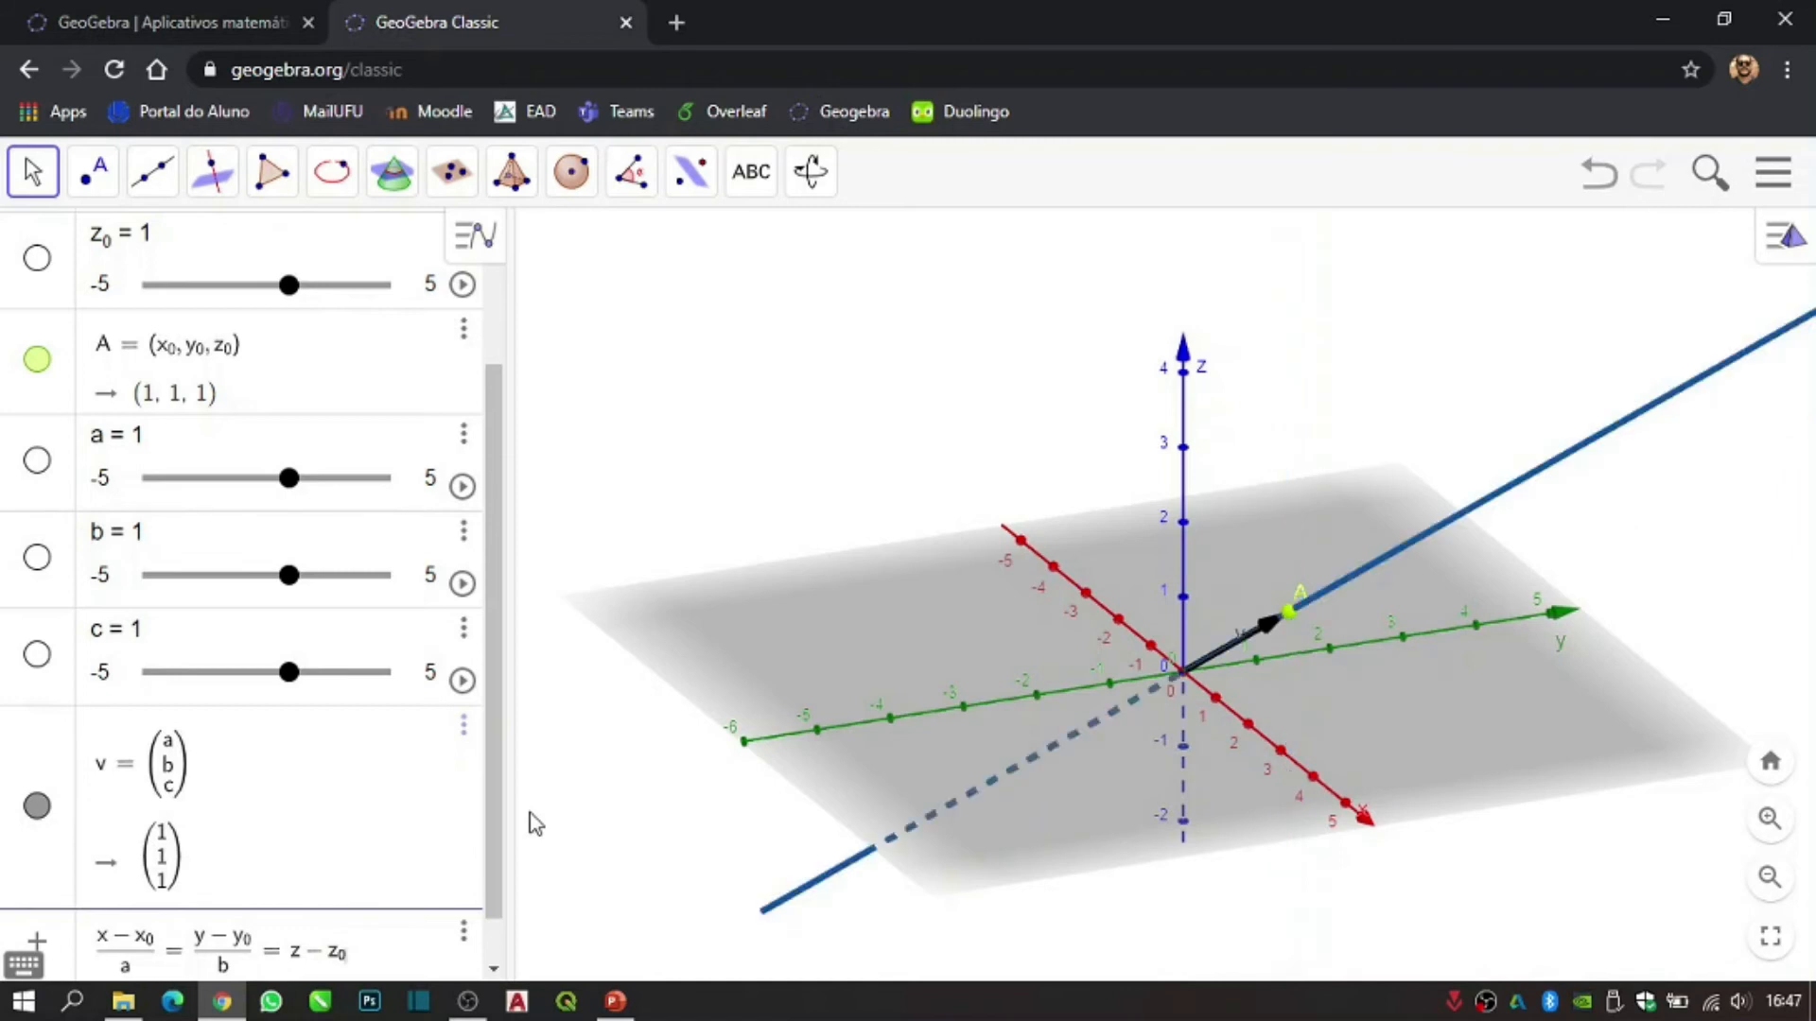
key("Left")
key("Left")
key("Left")
key("Left")
type("(")
key("Right")
type("/c")
key("Return")
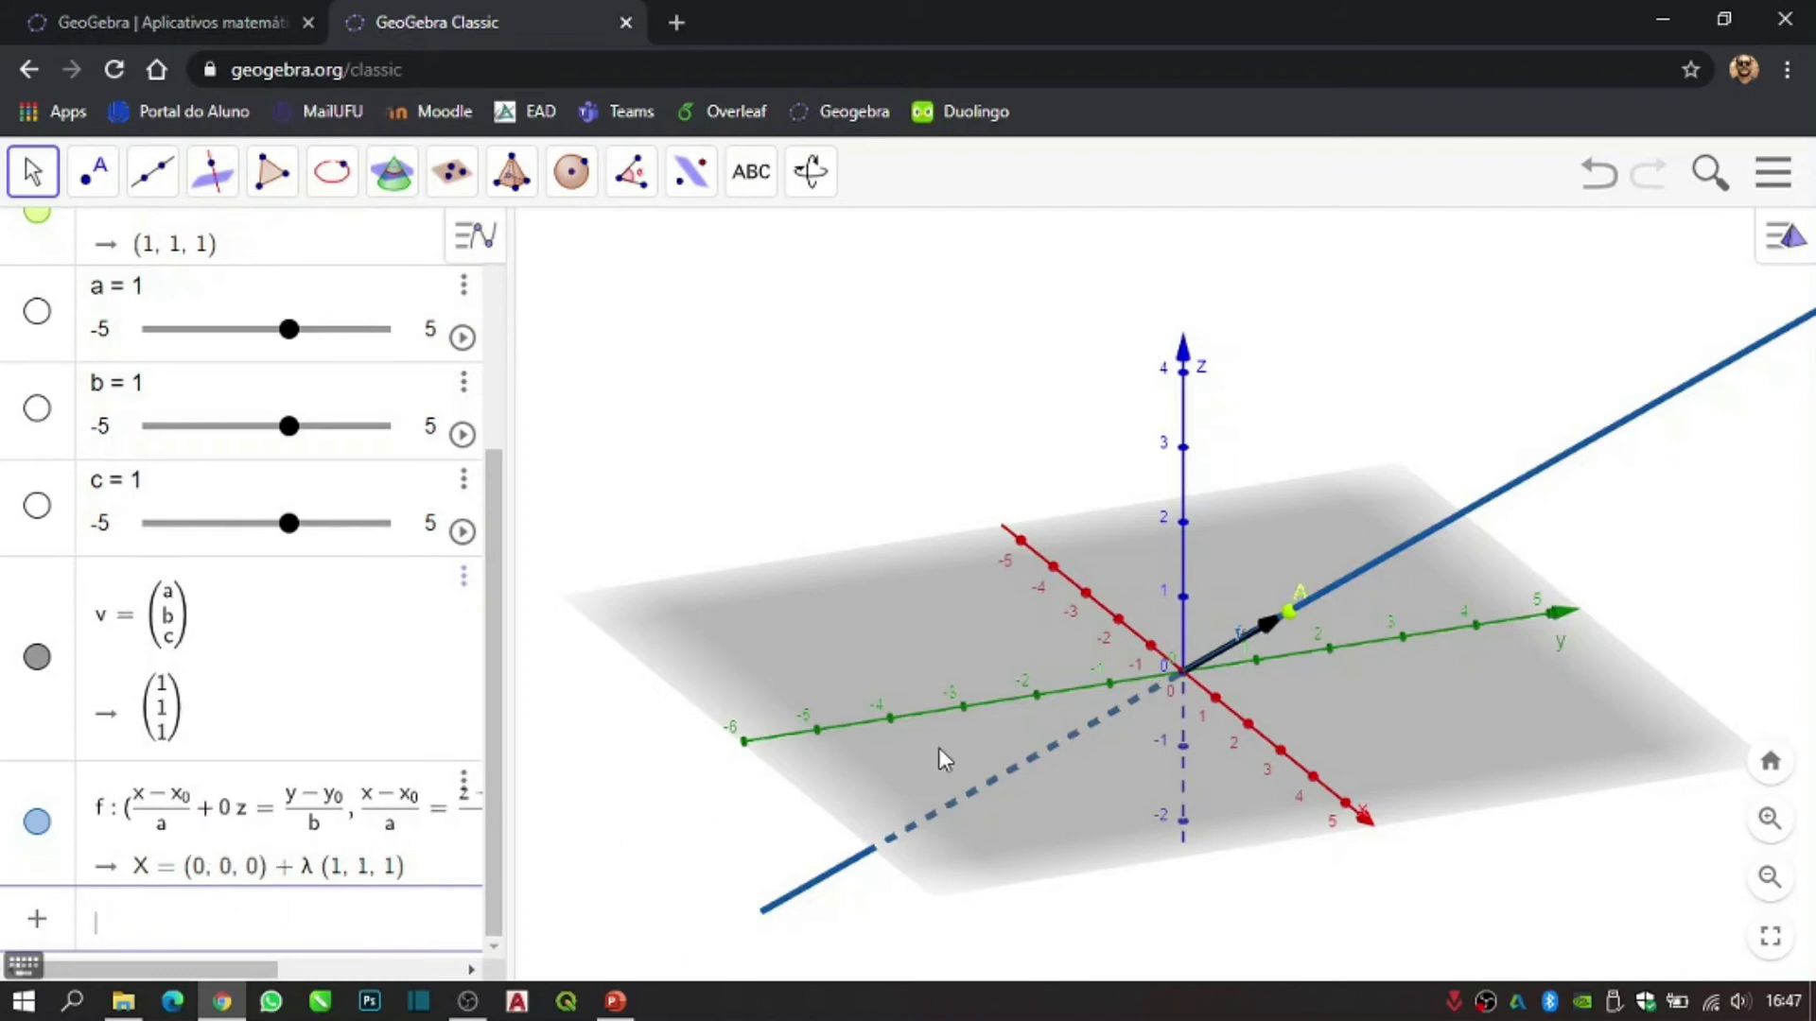
- Create the line Reta(A, v) through point A with direction vector v, and hide and reshow it to compare both lines
mouse_move(1137, 730)
left_mouse_down()
mouse_move(1264, 700)
mouse_move(1210, 694)
mouse_move(1193, 728)
mouse_move(1085, 740)
mouse_move(940, 732)
mouse_move(1169, 726)
left_mouse_up()
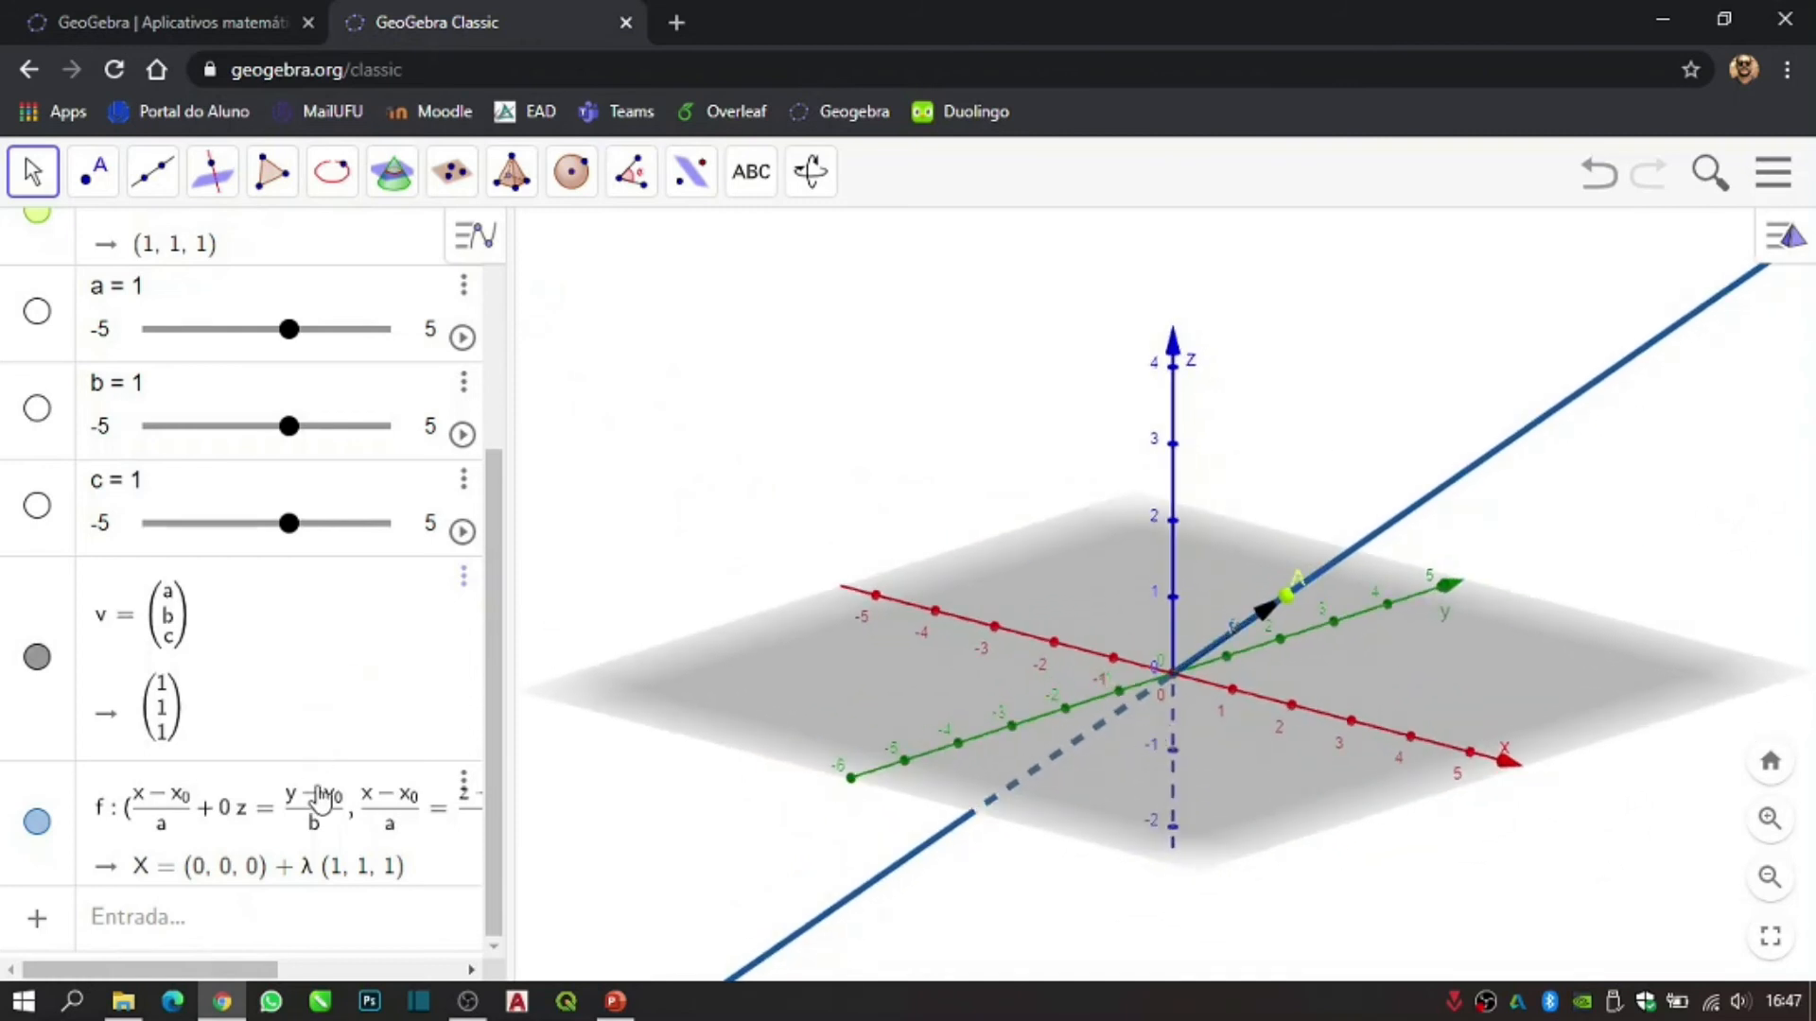
left_click(244, 936)
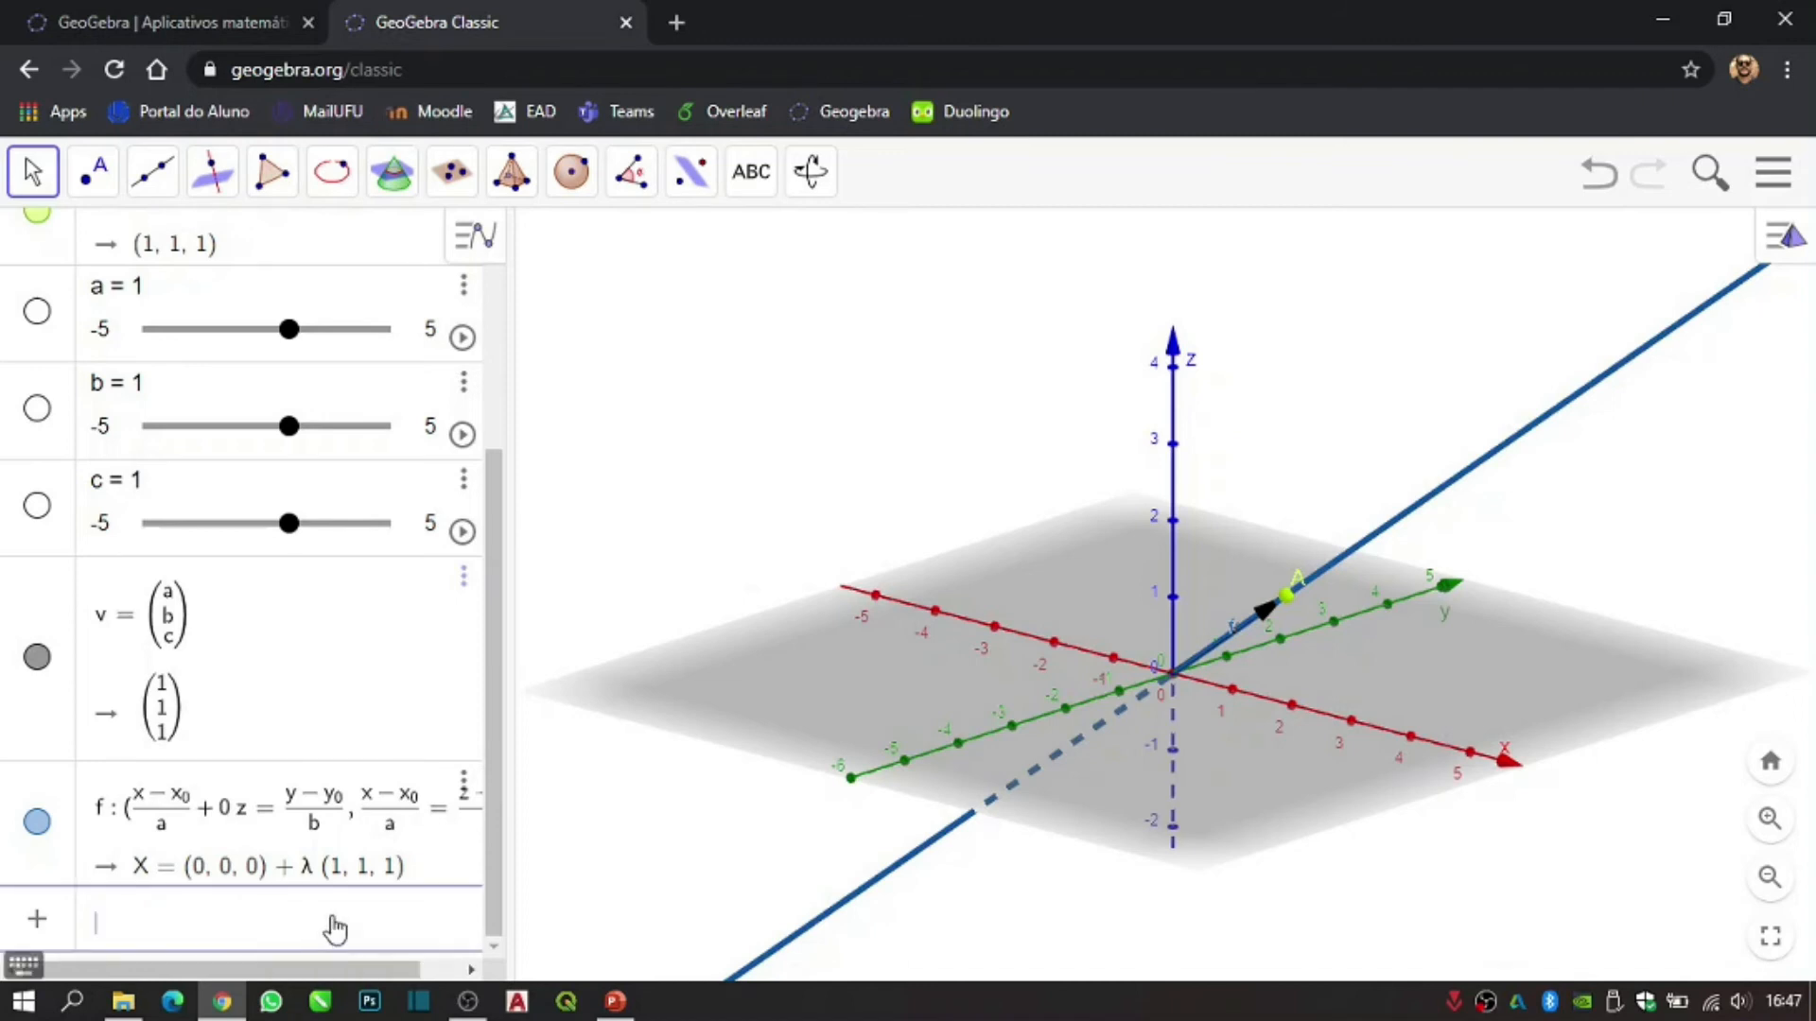
type("reta")
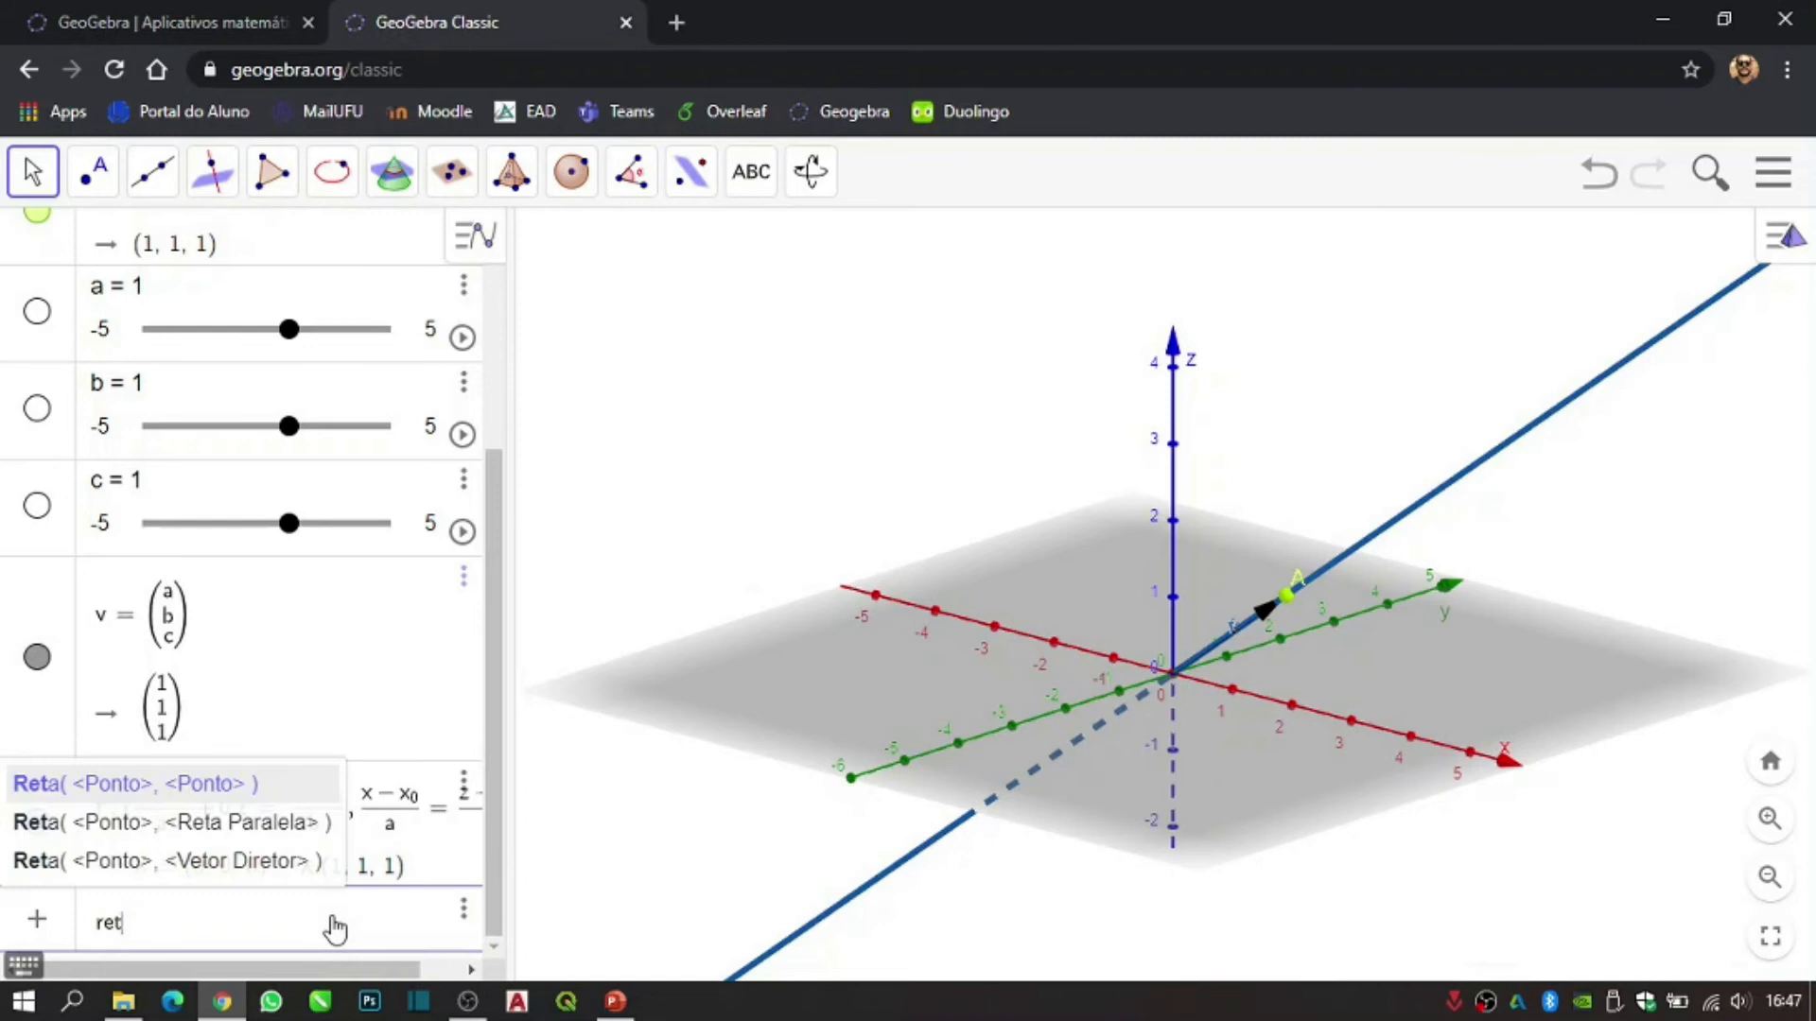
key("Down")
key("Down")
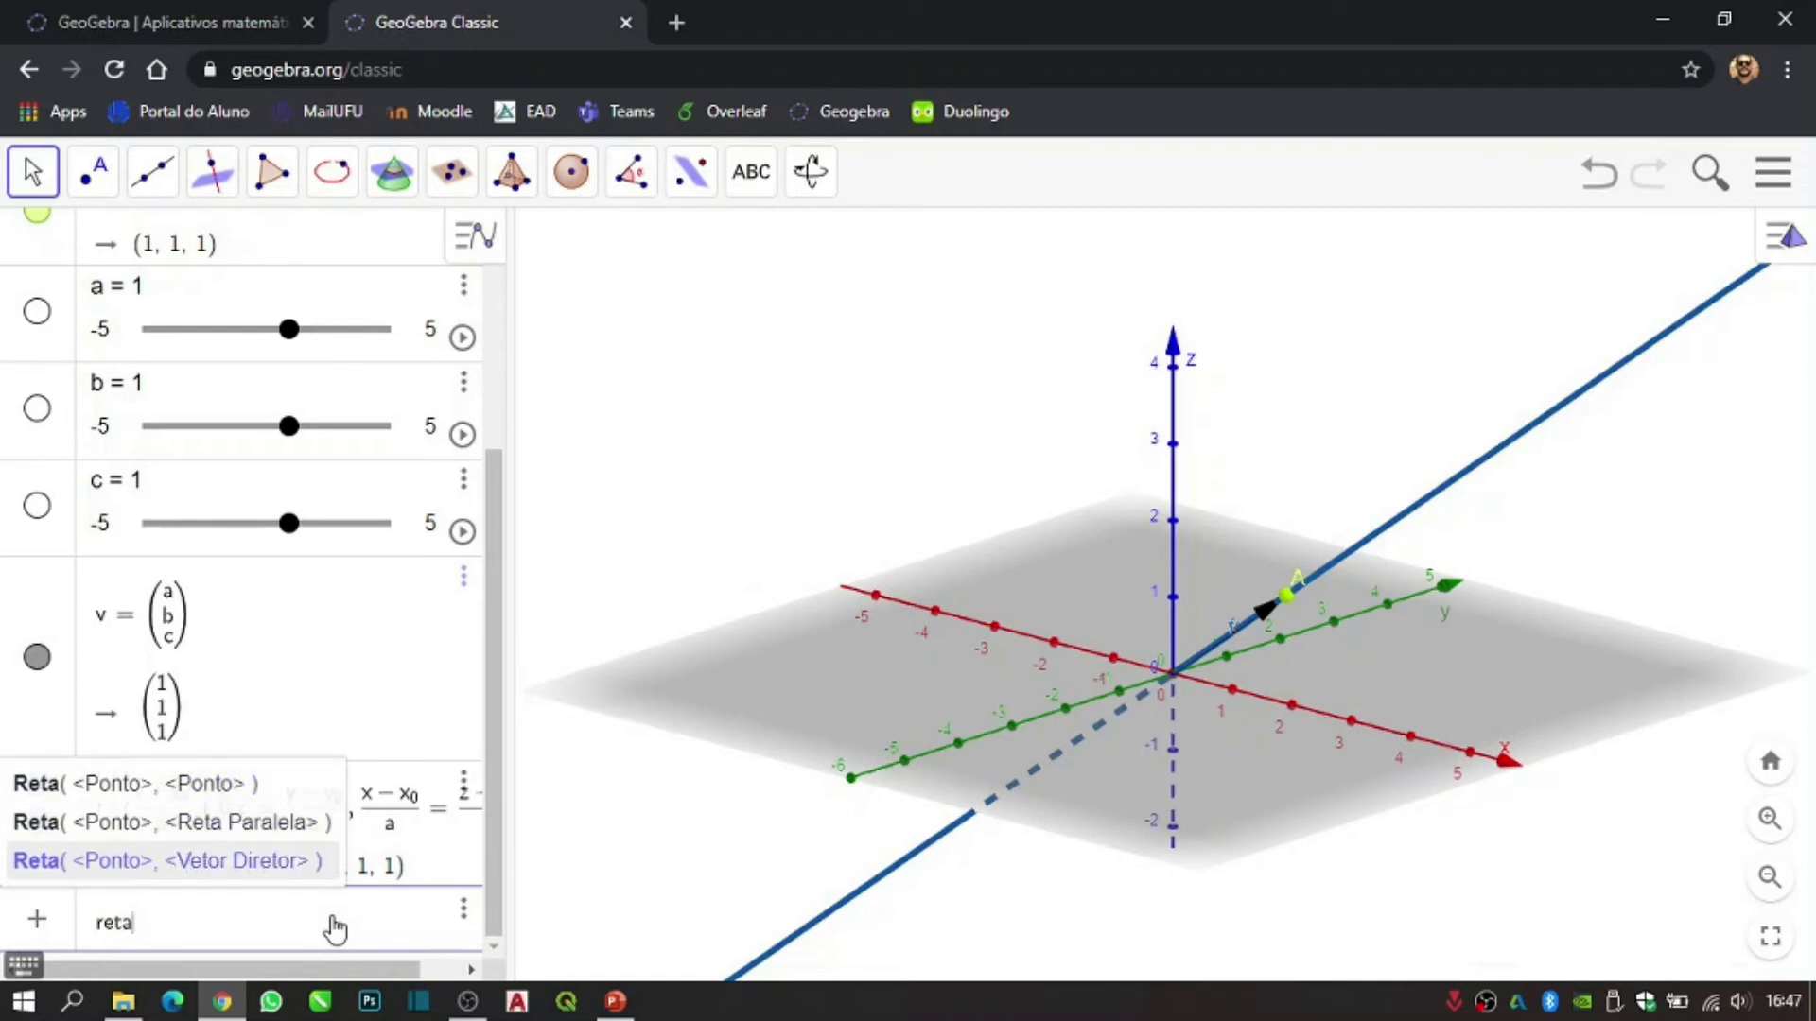
key("Return")
type("A")
key("Tab")
type("v")
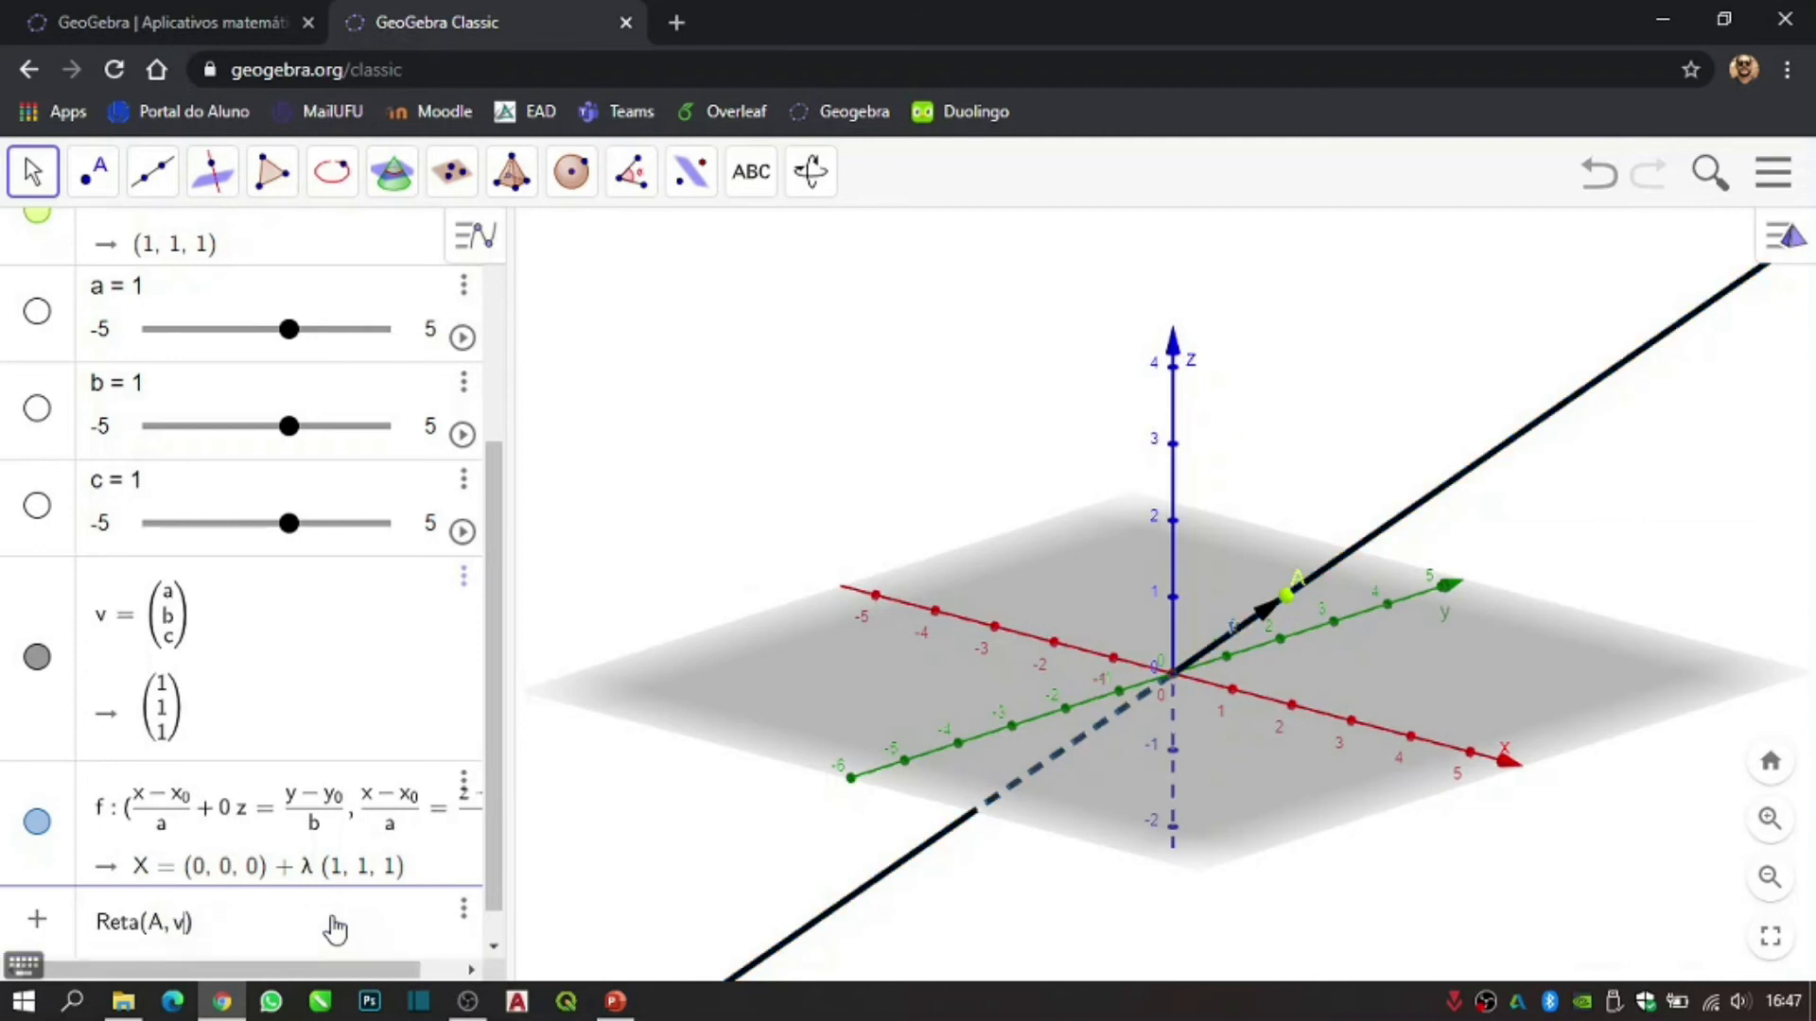
key("Return")
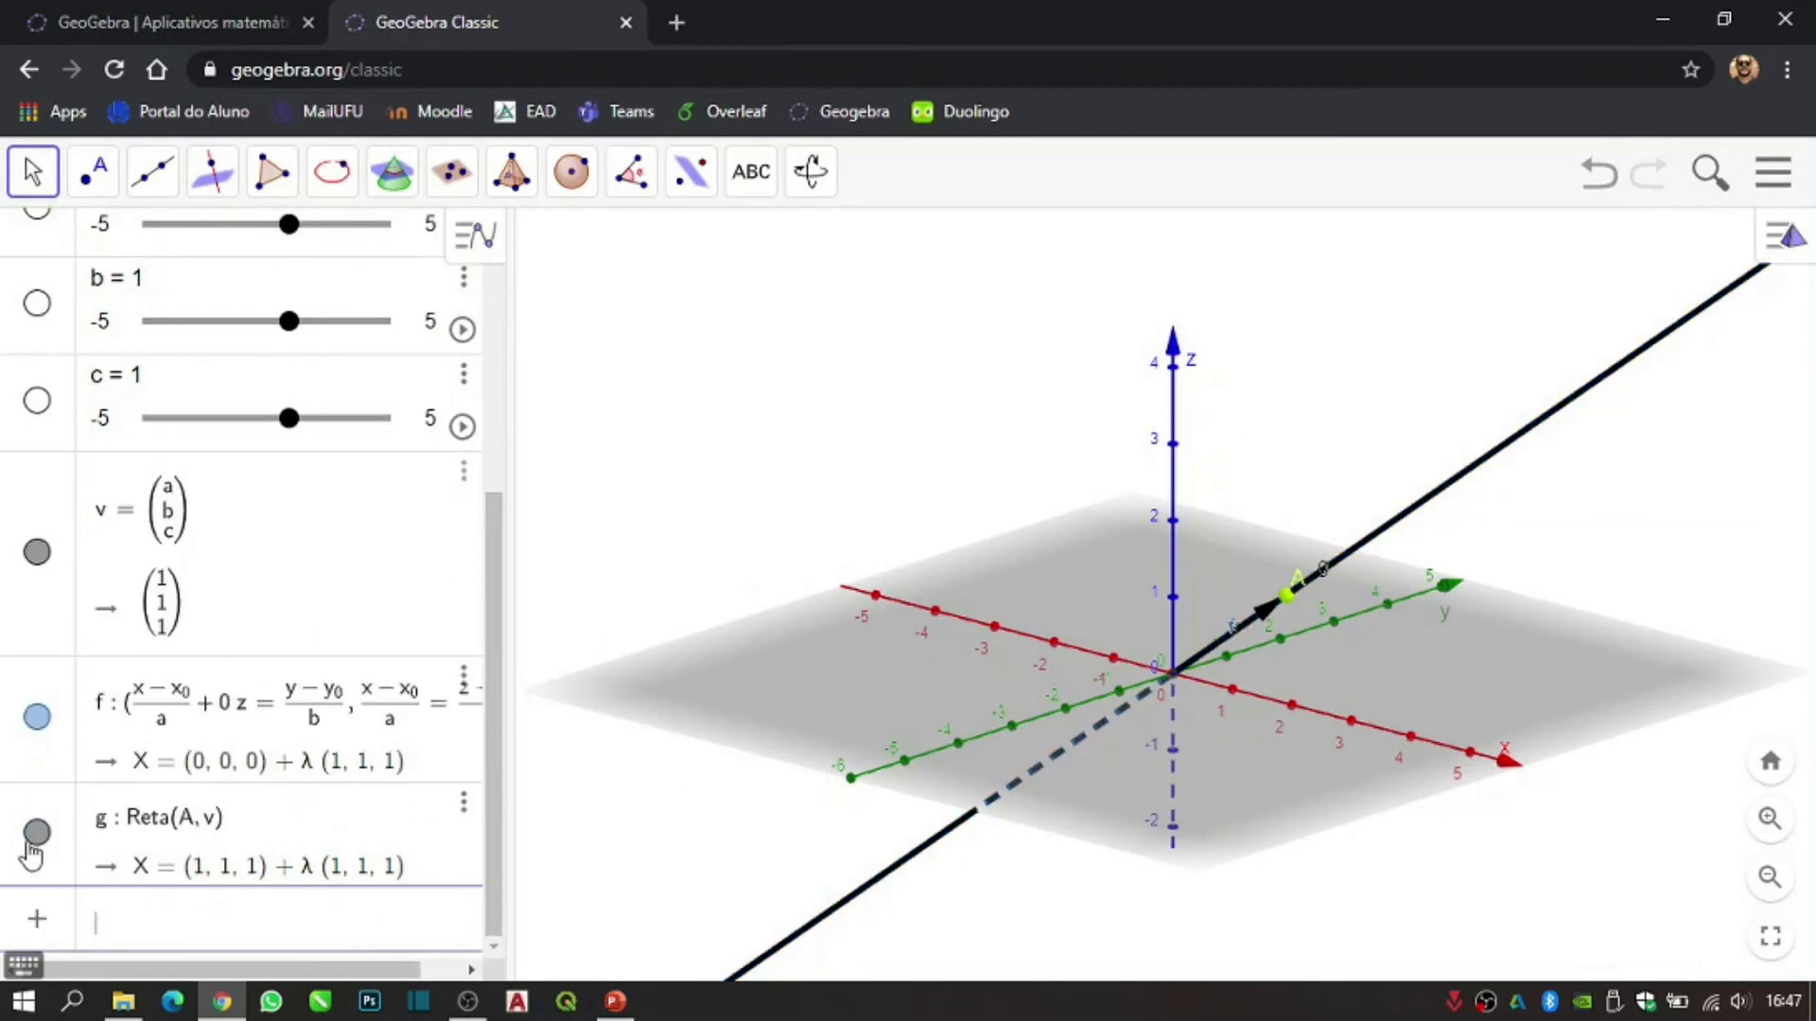
left_click(36, 832)
left_click(37, 832)
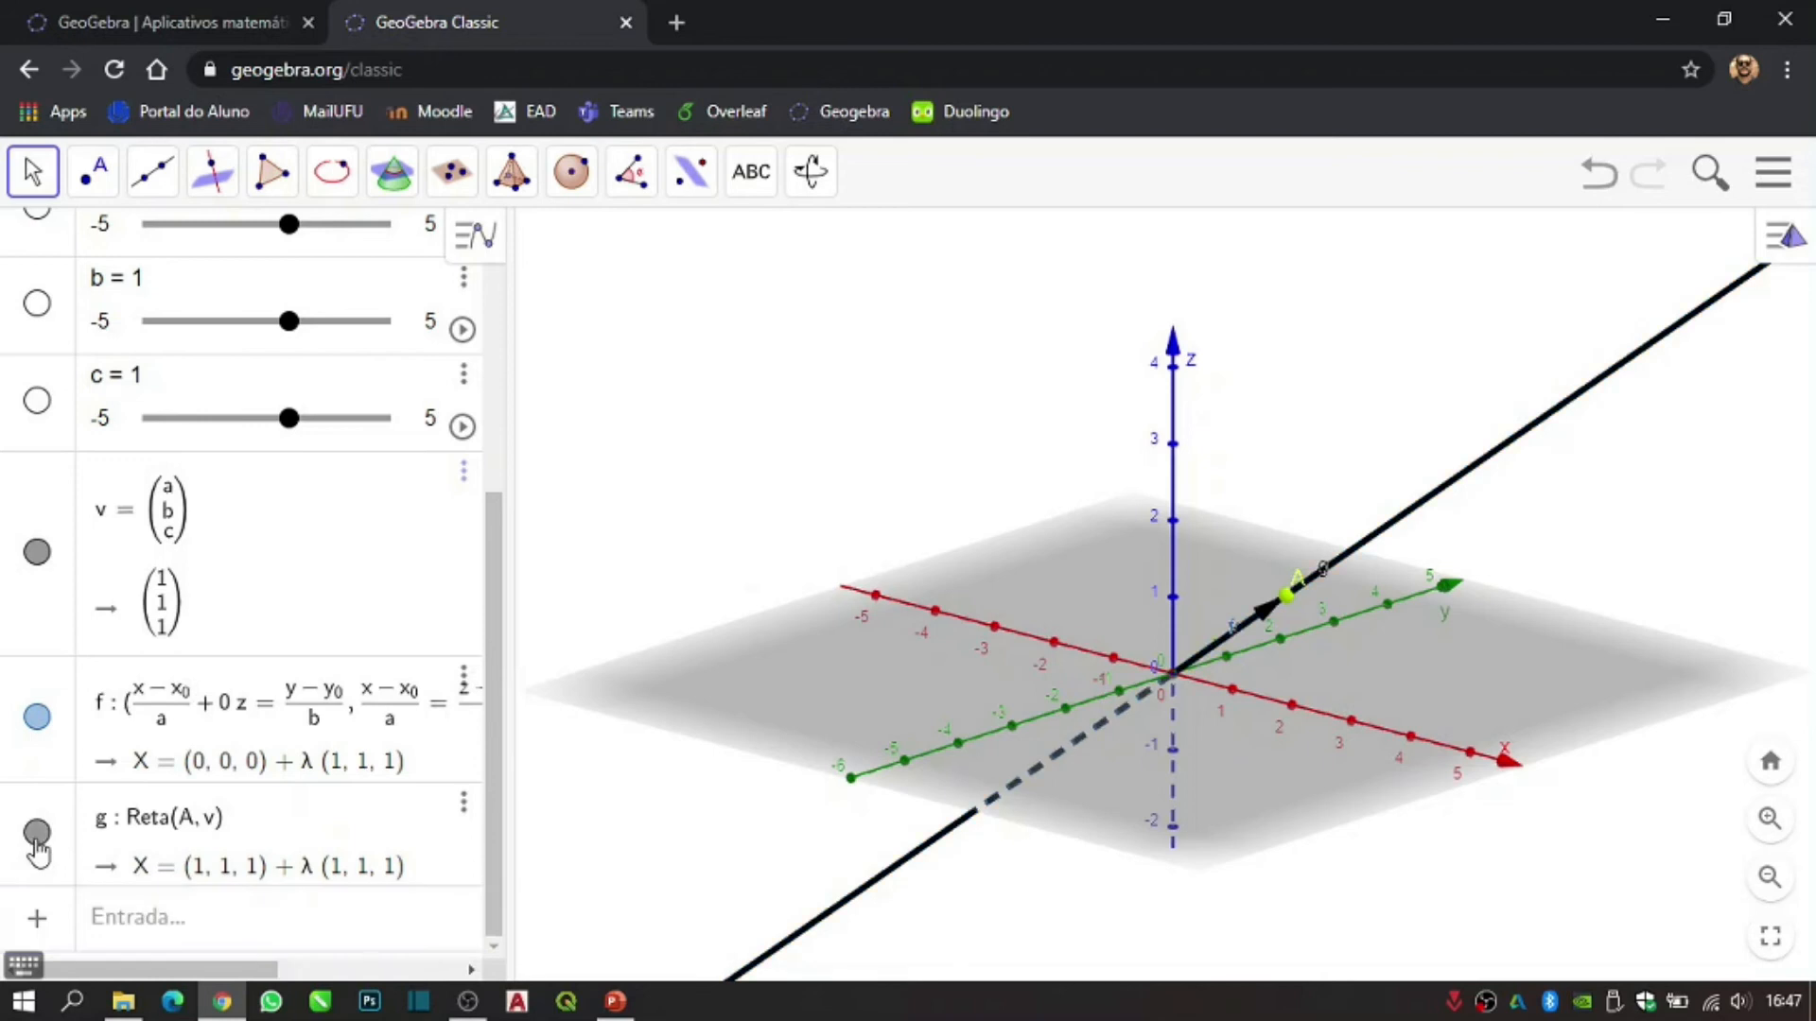
- Toggle the visibility of Reta(A, v) repeatedly, including from another viewing angle, to check it against the symmetric-equation line
left_click(37, 834)
left_click(37, 834)
left_click(37, 834)
left_click(37, 834)
left_click(37, 834)
left_click(37, 834)
left_click(37, 834)
left_click(37, 834)
left_click_drag(991, 854, 1061, 785)
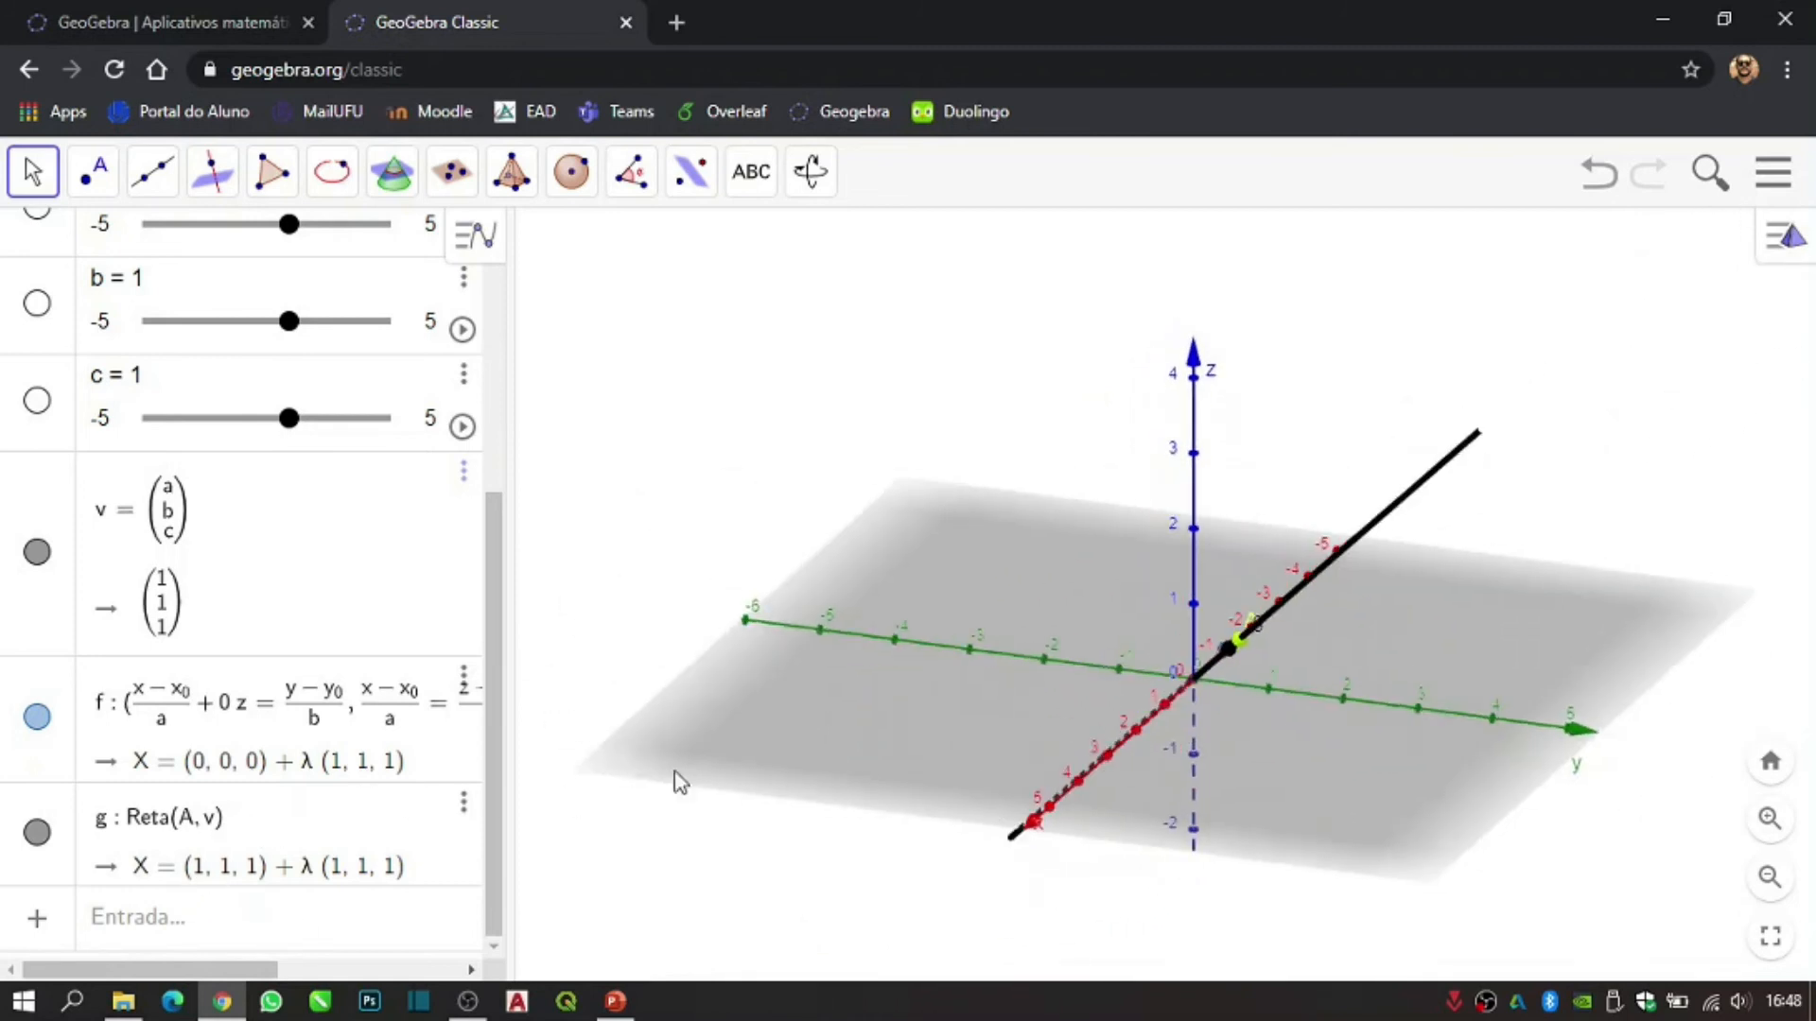
left_click(37, 832)
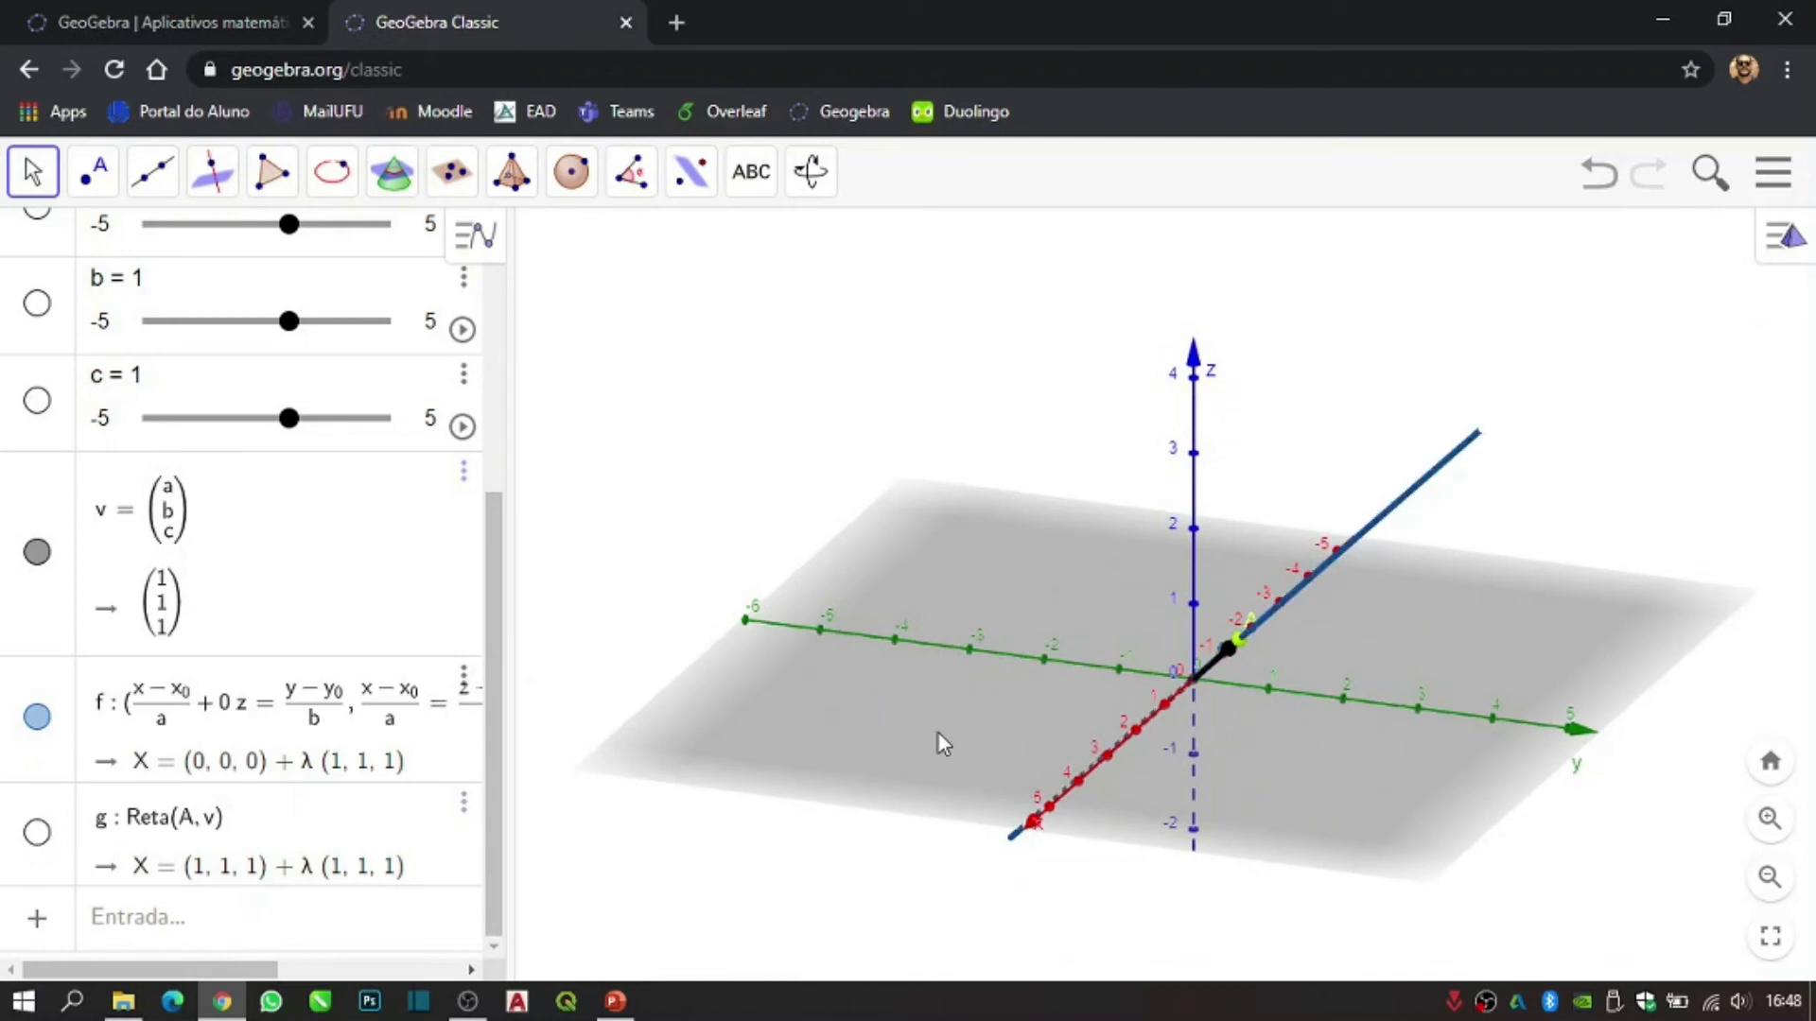
- Delete the line Reta(A, v) and the line defined by the symmetric equation
left_click(463, 803)
left_click(496, 886)
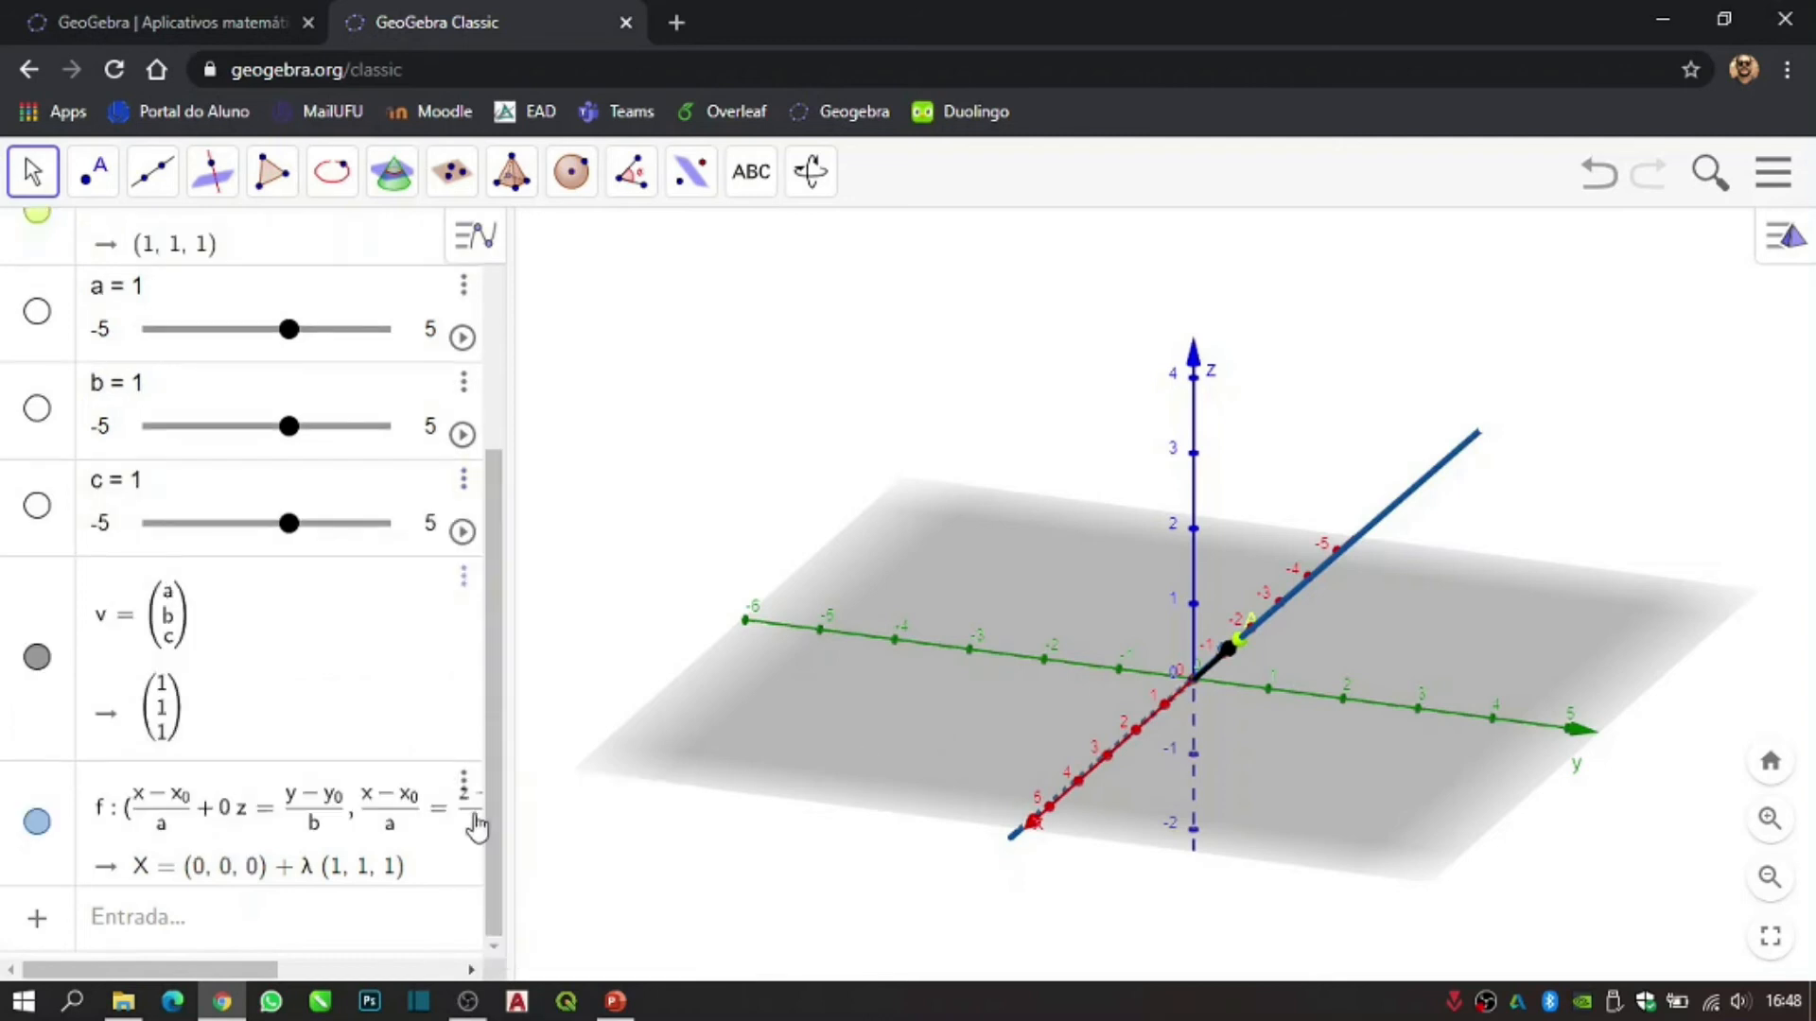
left_click(464, 778)
left_click(535, 868)
- Delete the vector v and the sliders c, b and a
left_click(464, 702)
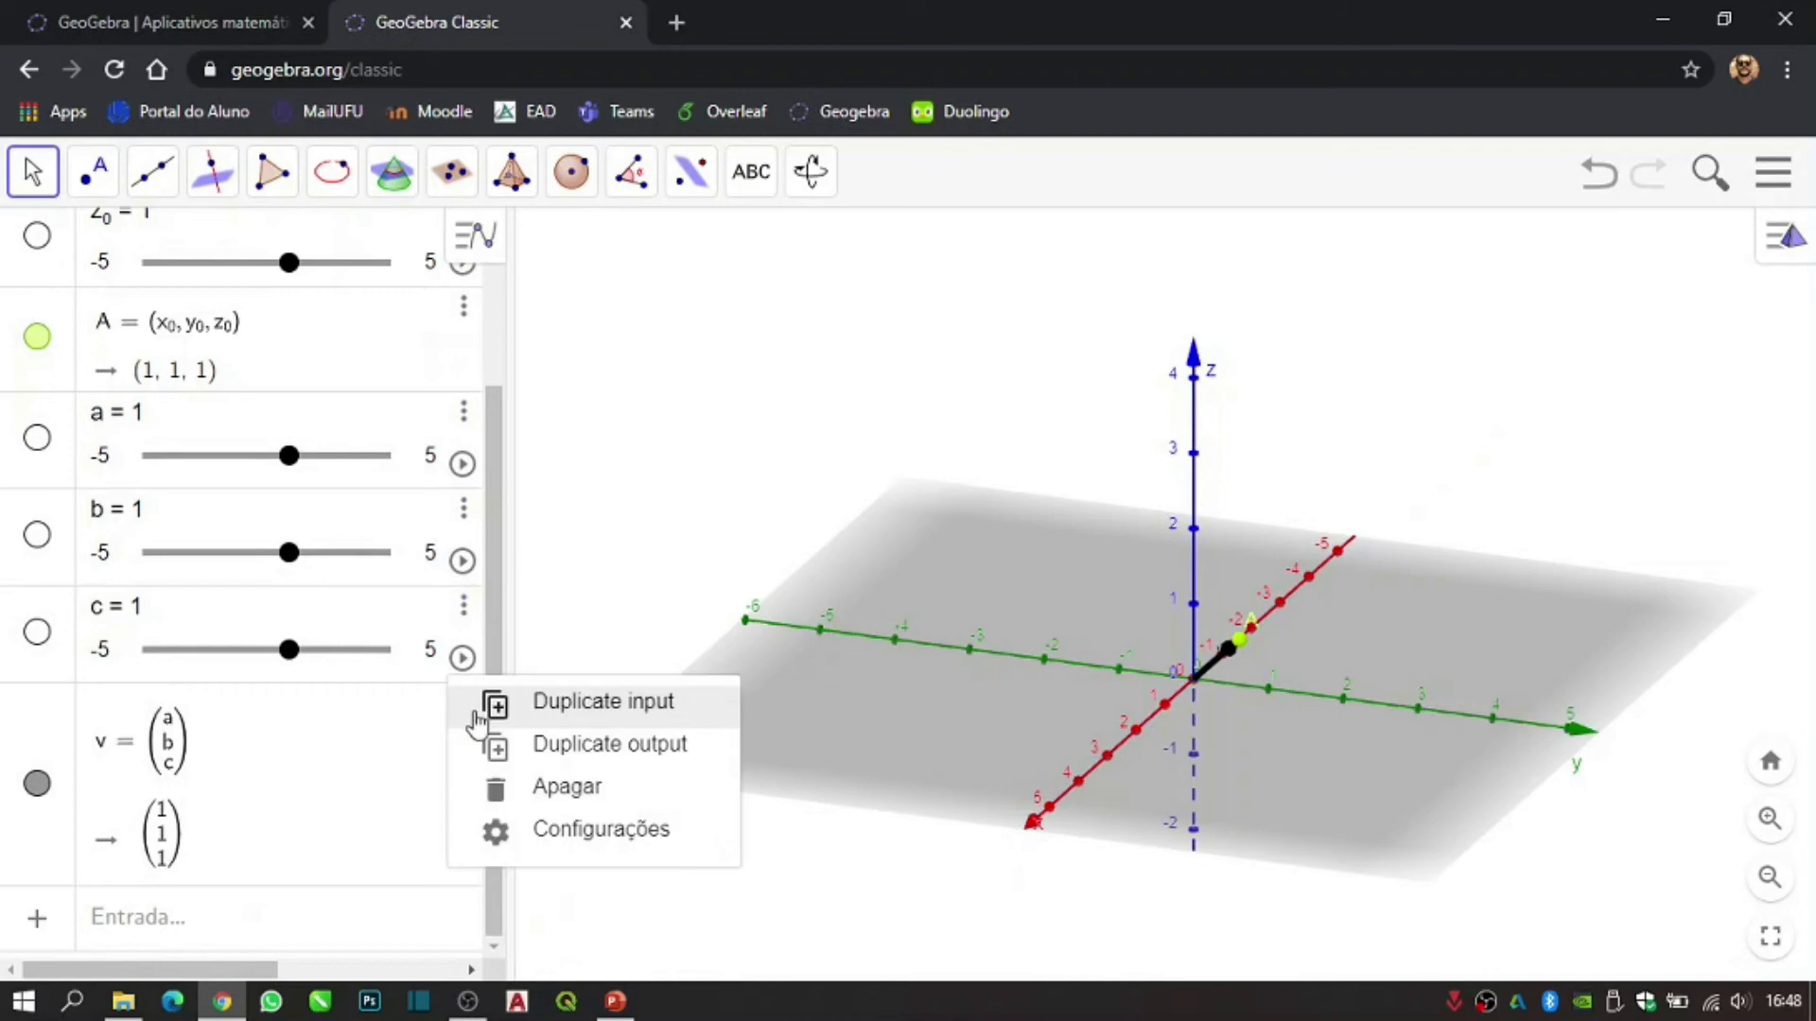
left_click(526, 785)
left_click(463, 808)
left_click(527, 844)
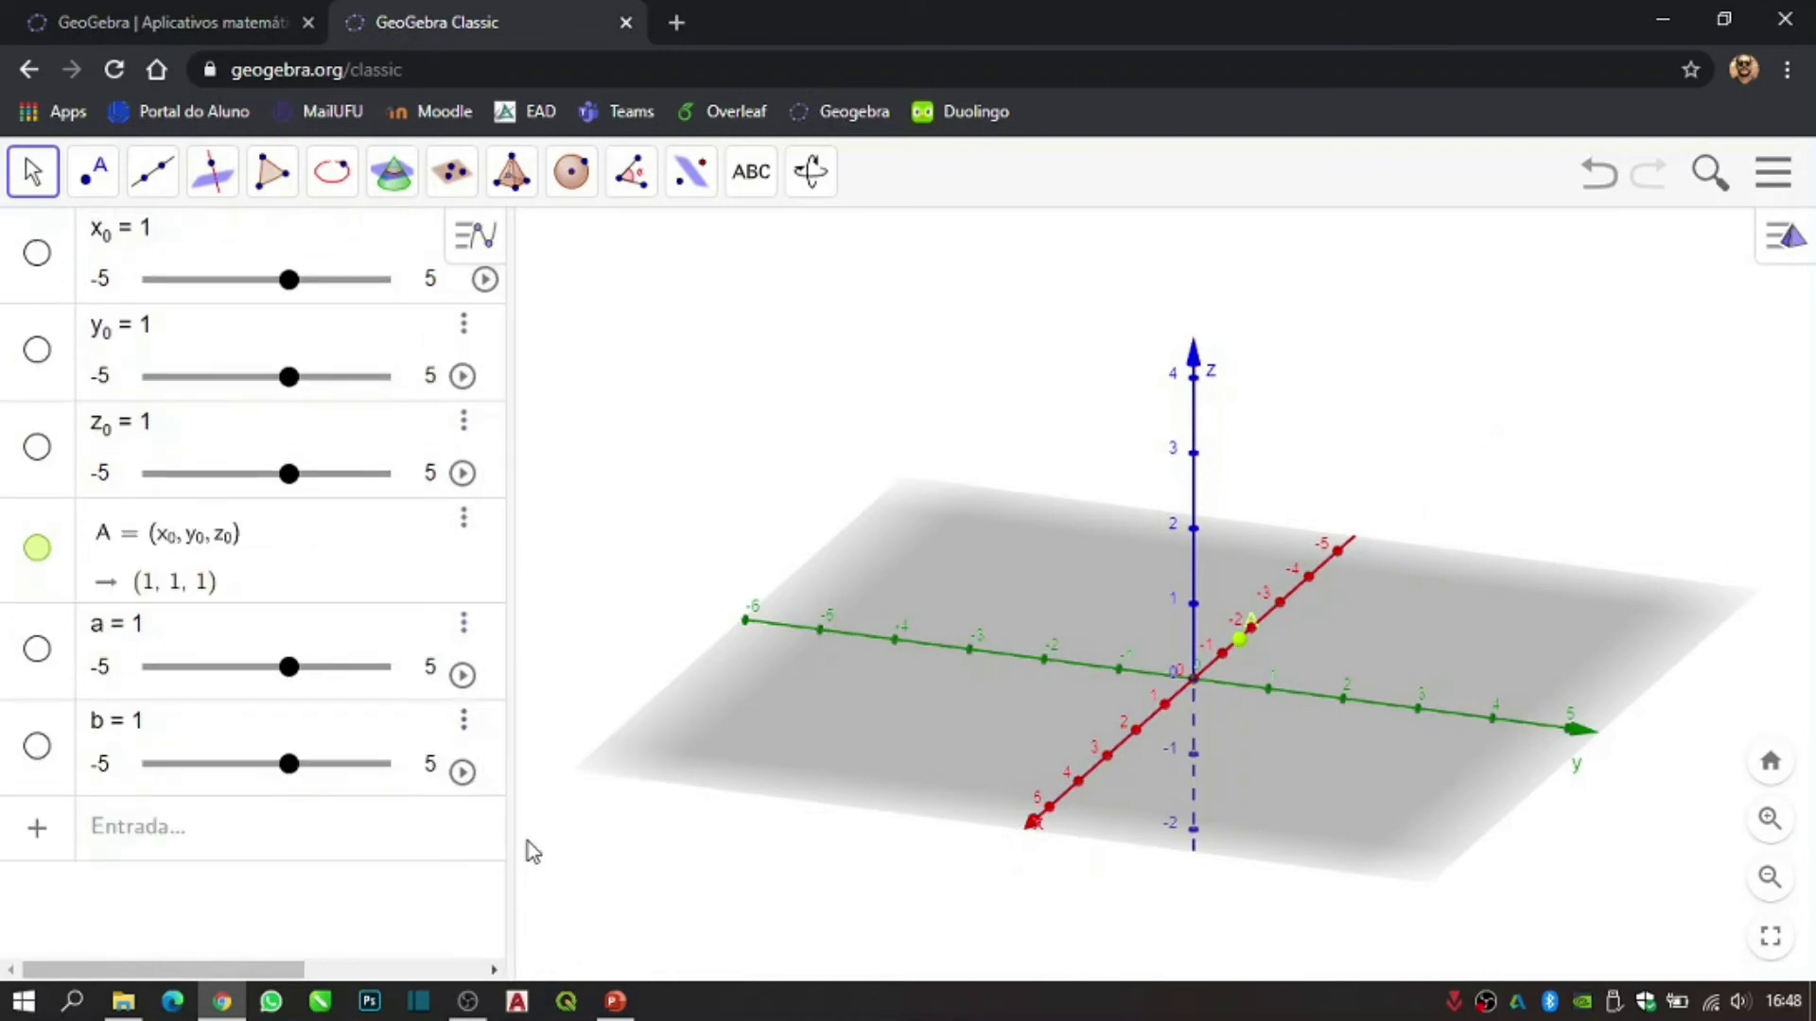
left_click(463, 717)
left_click(512, 783)
left_click(463, 622)
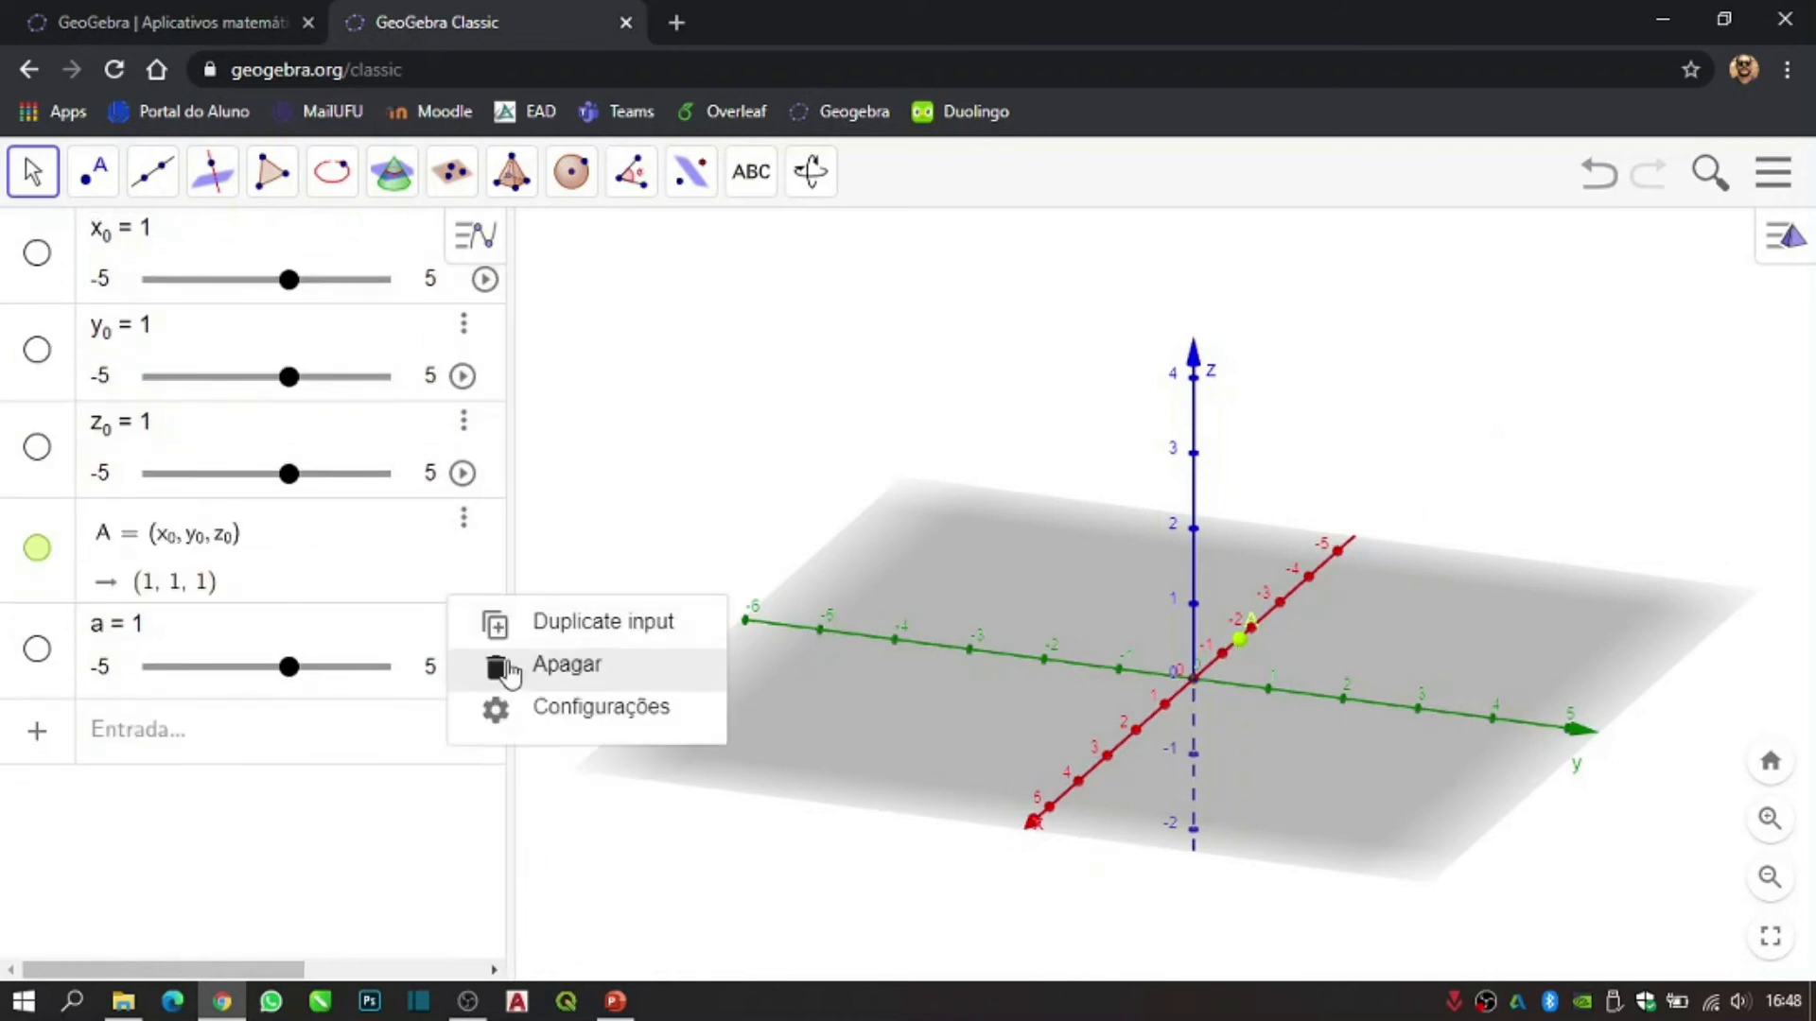
left_click(501, 662)
- Delete point A and the sliders z_0, y_0 and x_0 to empty the construction
left_click(463, 518)
left_click(512, 601)
left_click(463, 421)
left_click(503, 462)
left_click(464, 323)
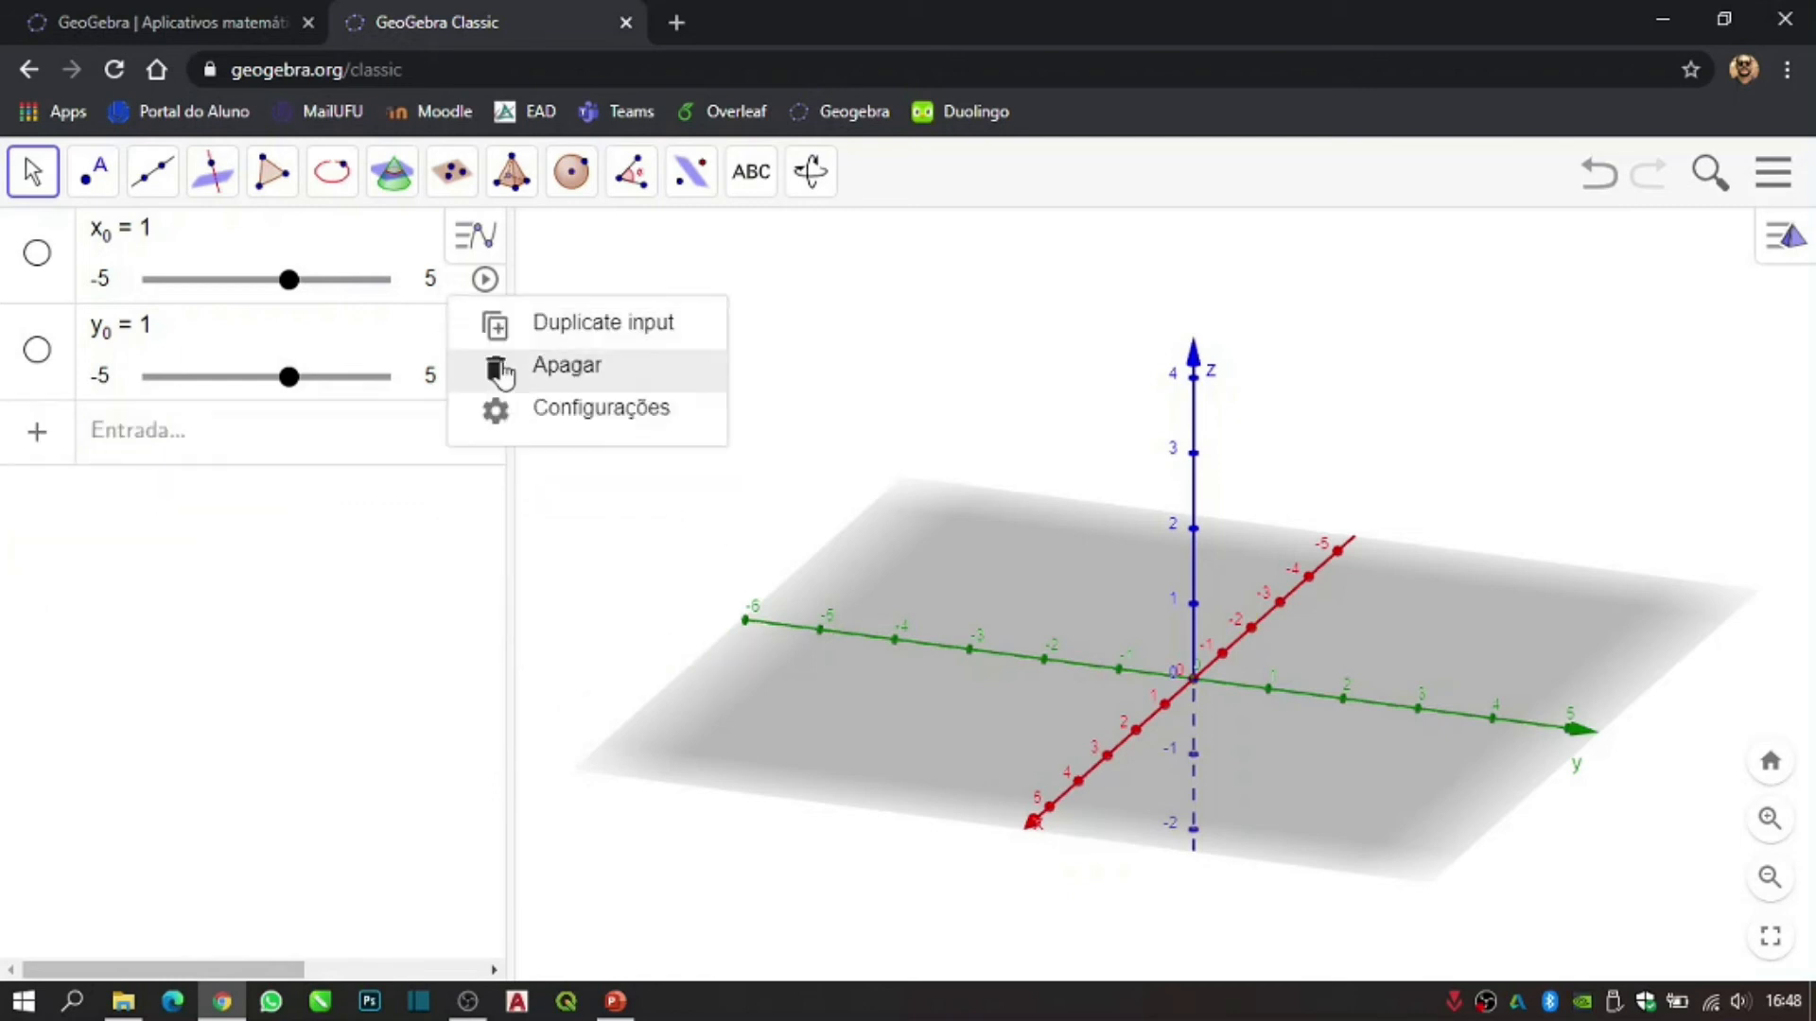
left_click(486, 365)
right_click(437, 252)
left_click(487, 438)
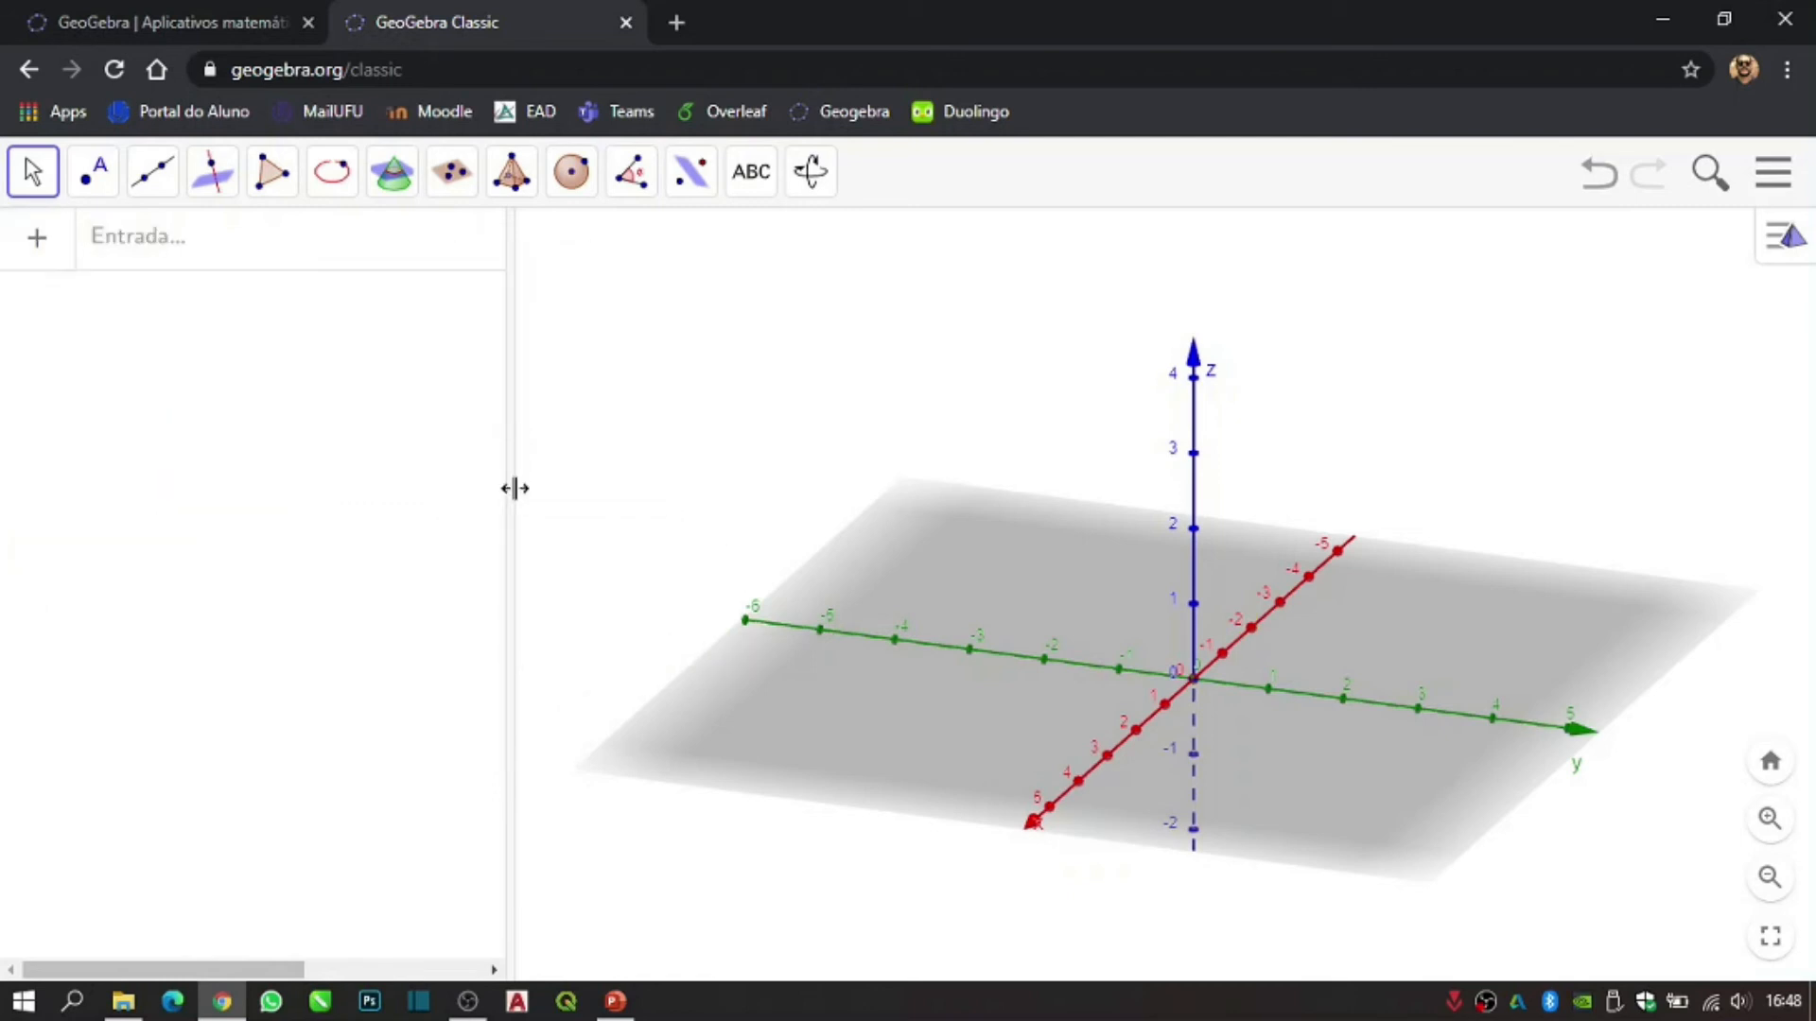
- Switch to PowerPoint and present the slide "Equações simétricas da reta" full screen
left_click(610, 1003)
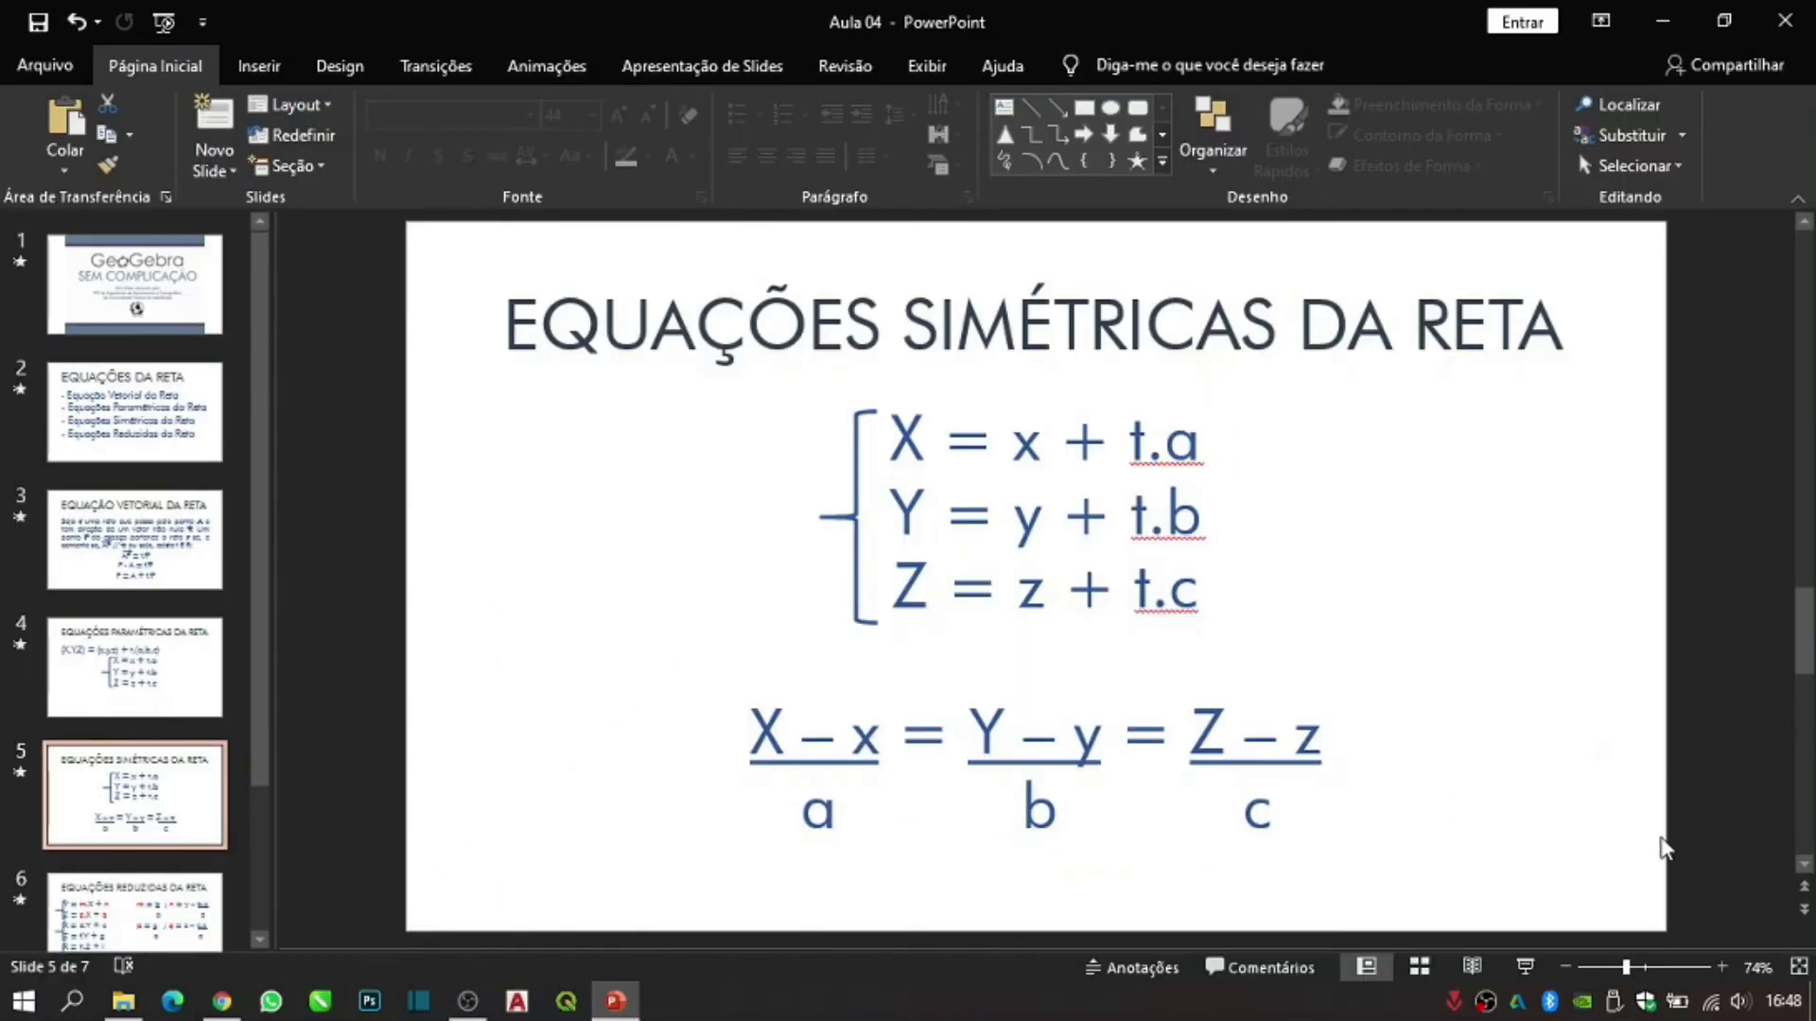
left_click(1518, 972)
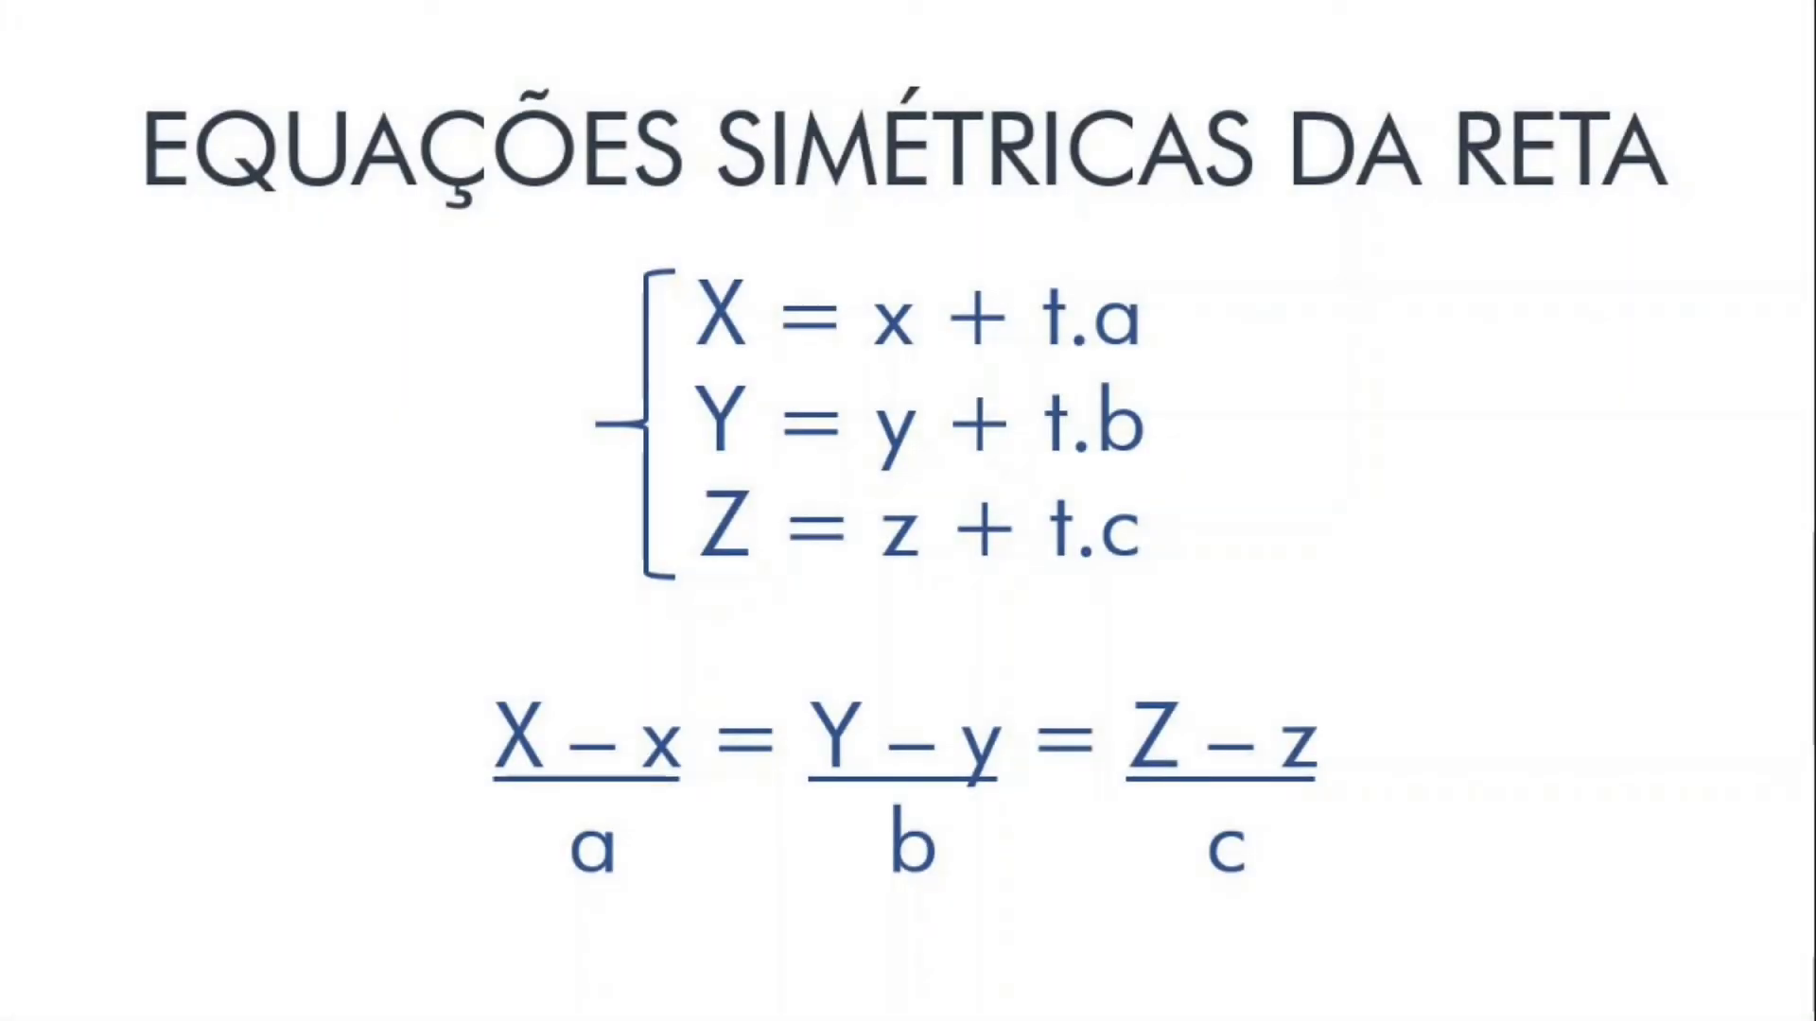
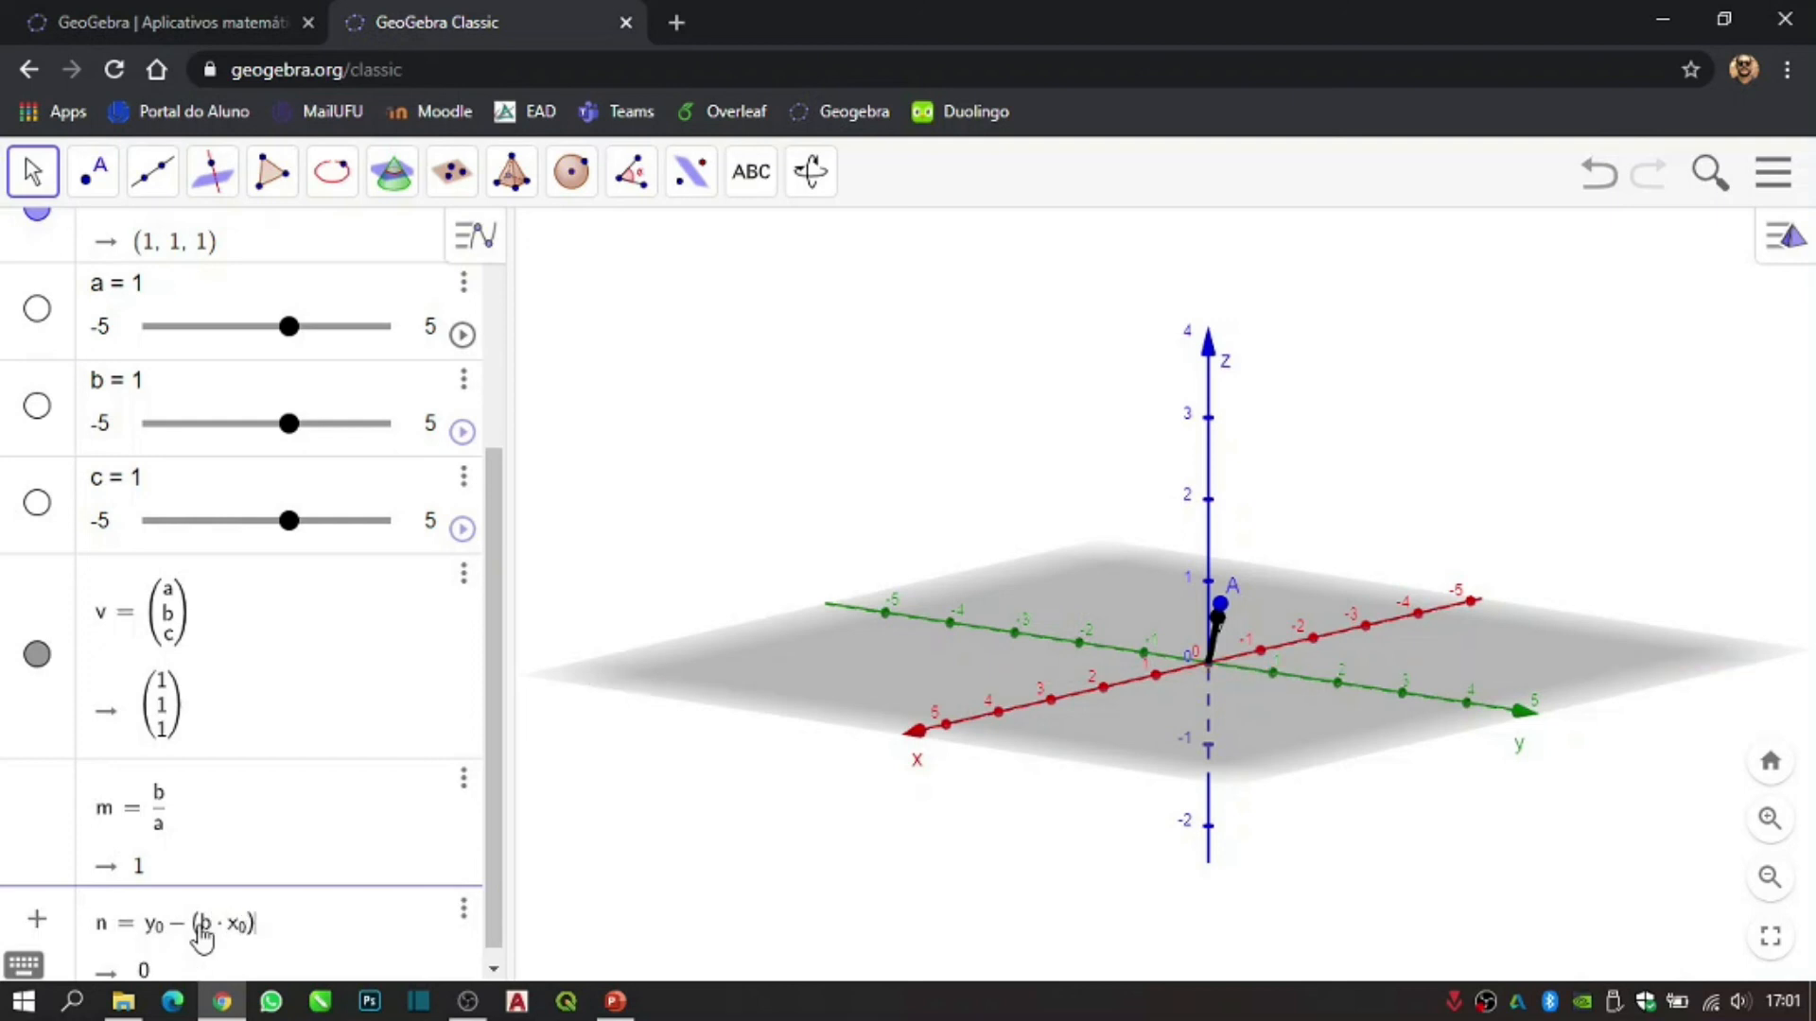
- Complete the definition n = y_0 - (b*x_0)/a and define p = c/a
type("/a")
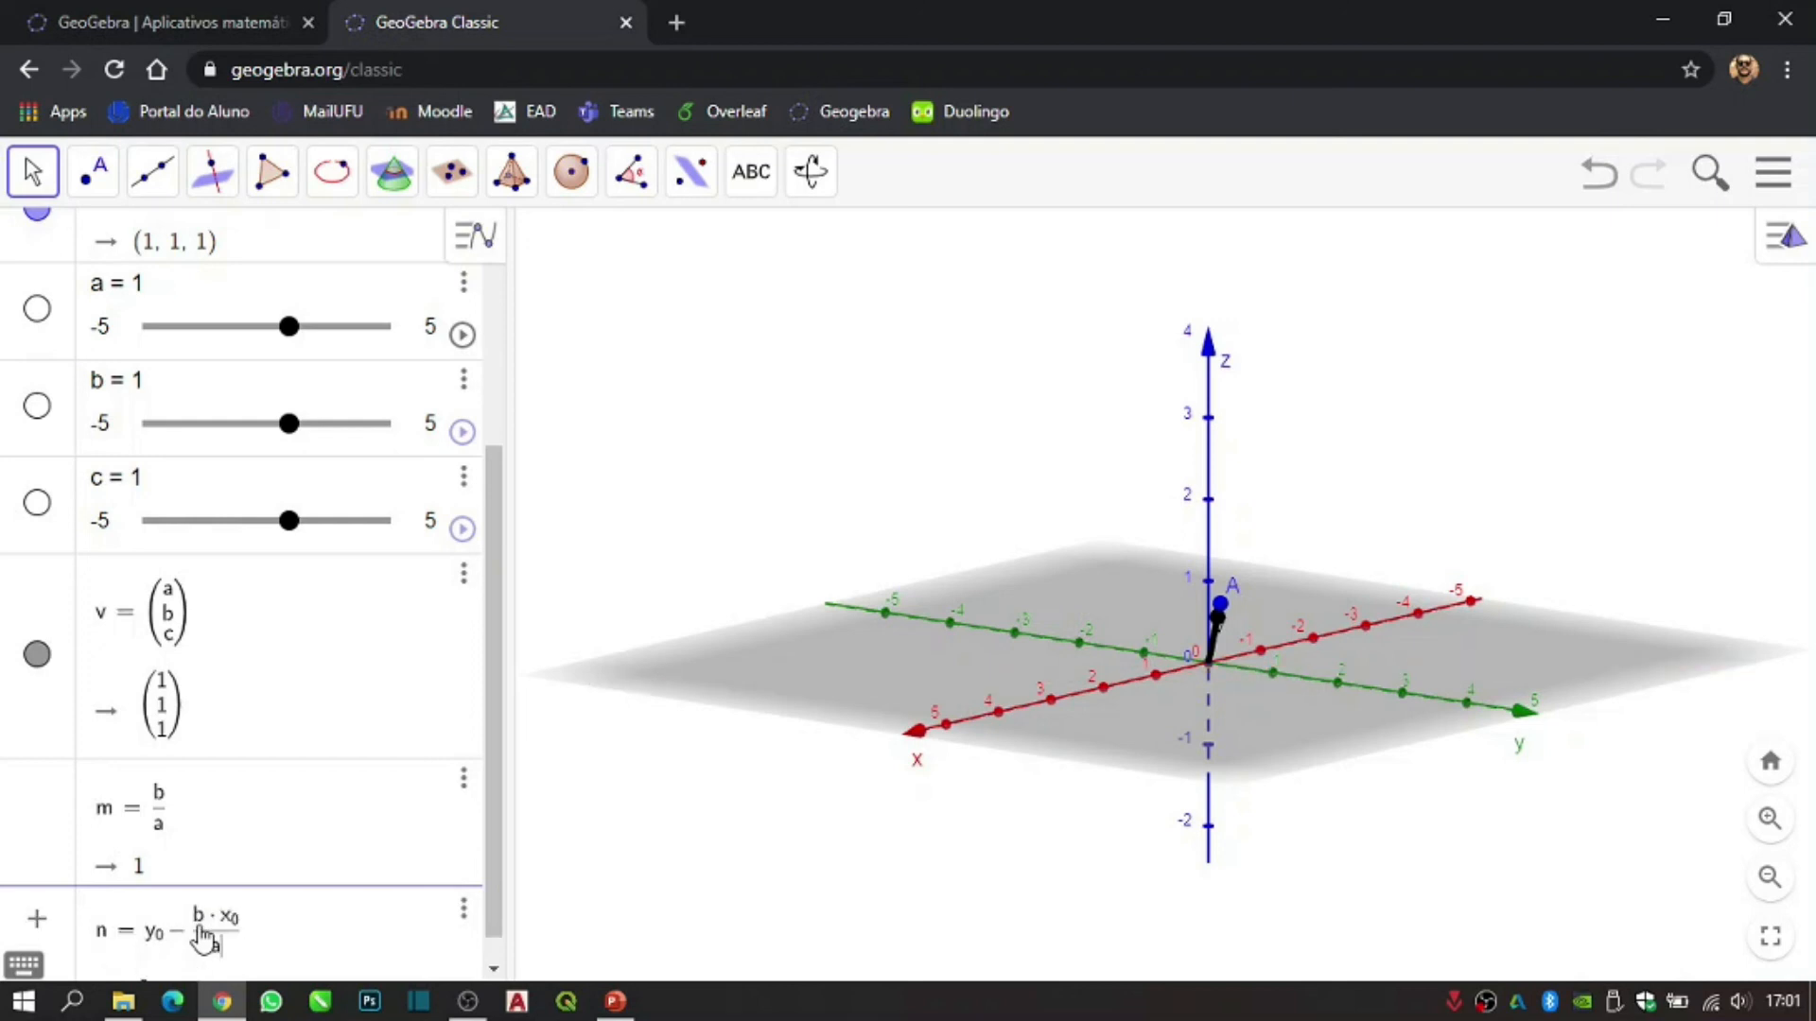
key("Return")
type("p = ")
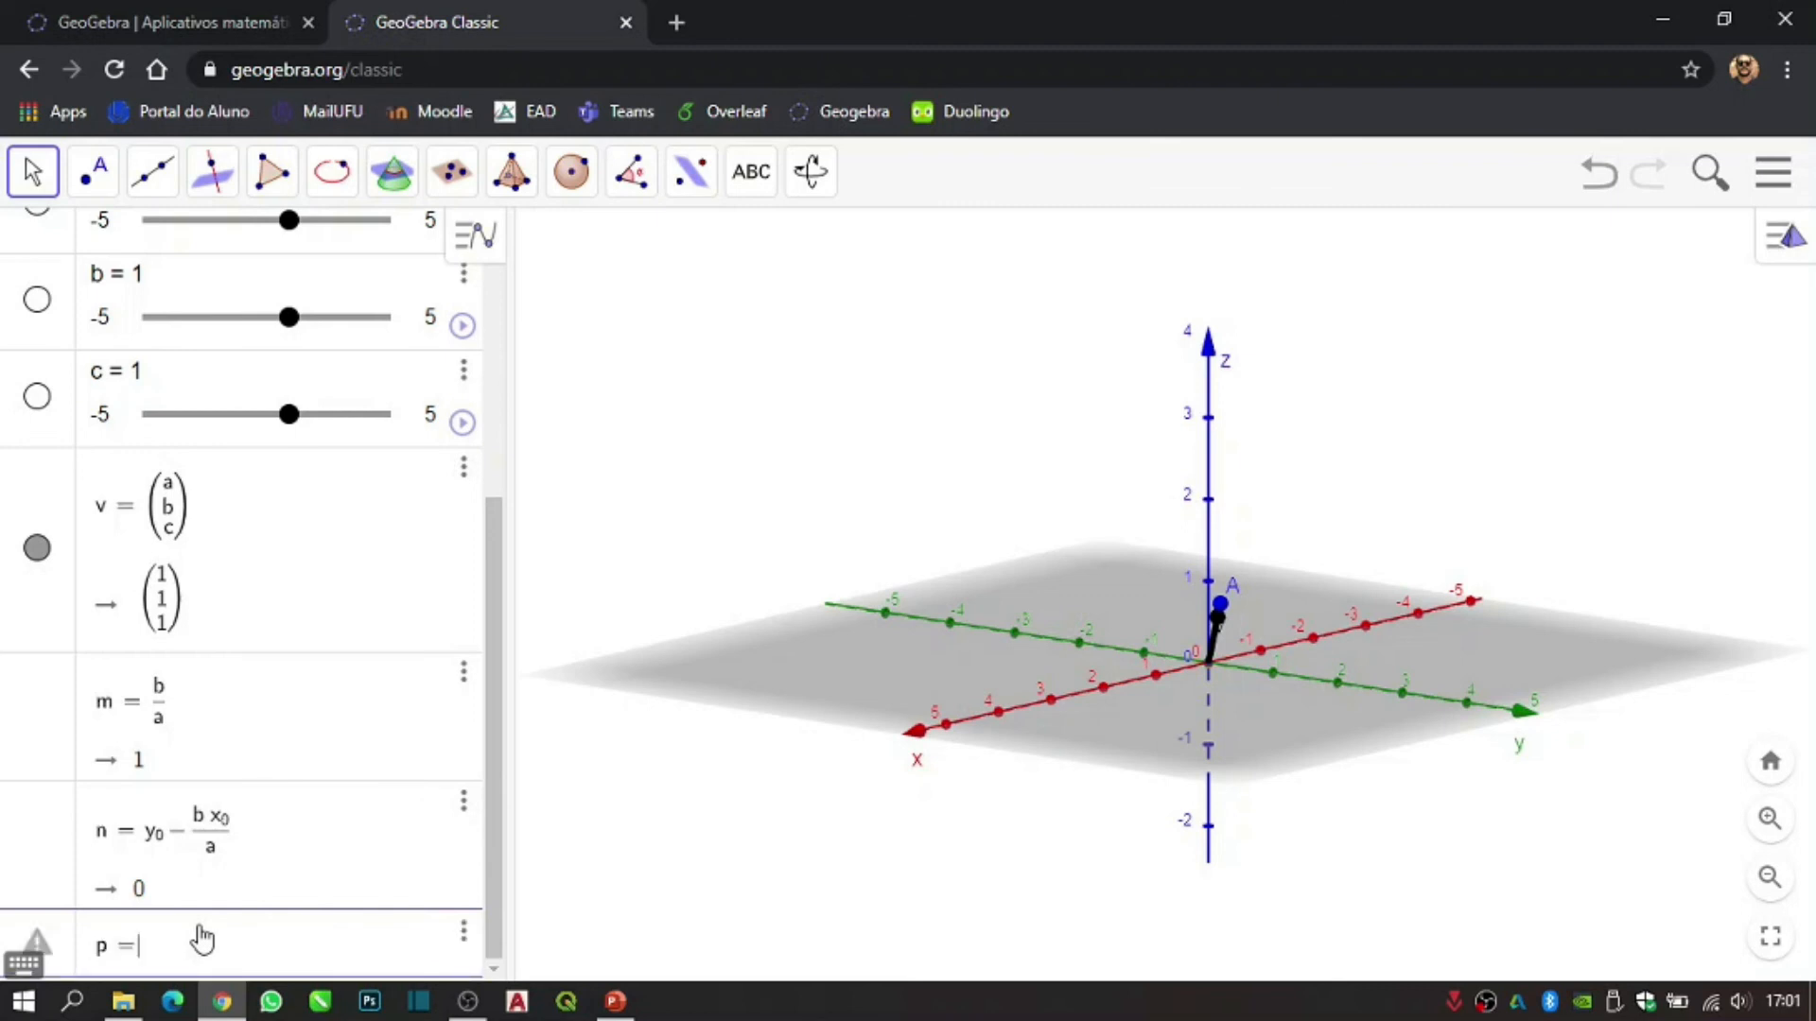
type("c/a")
key("Return")
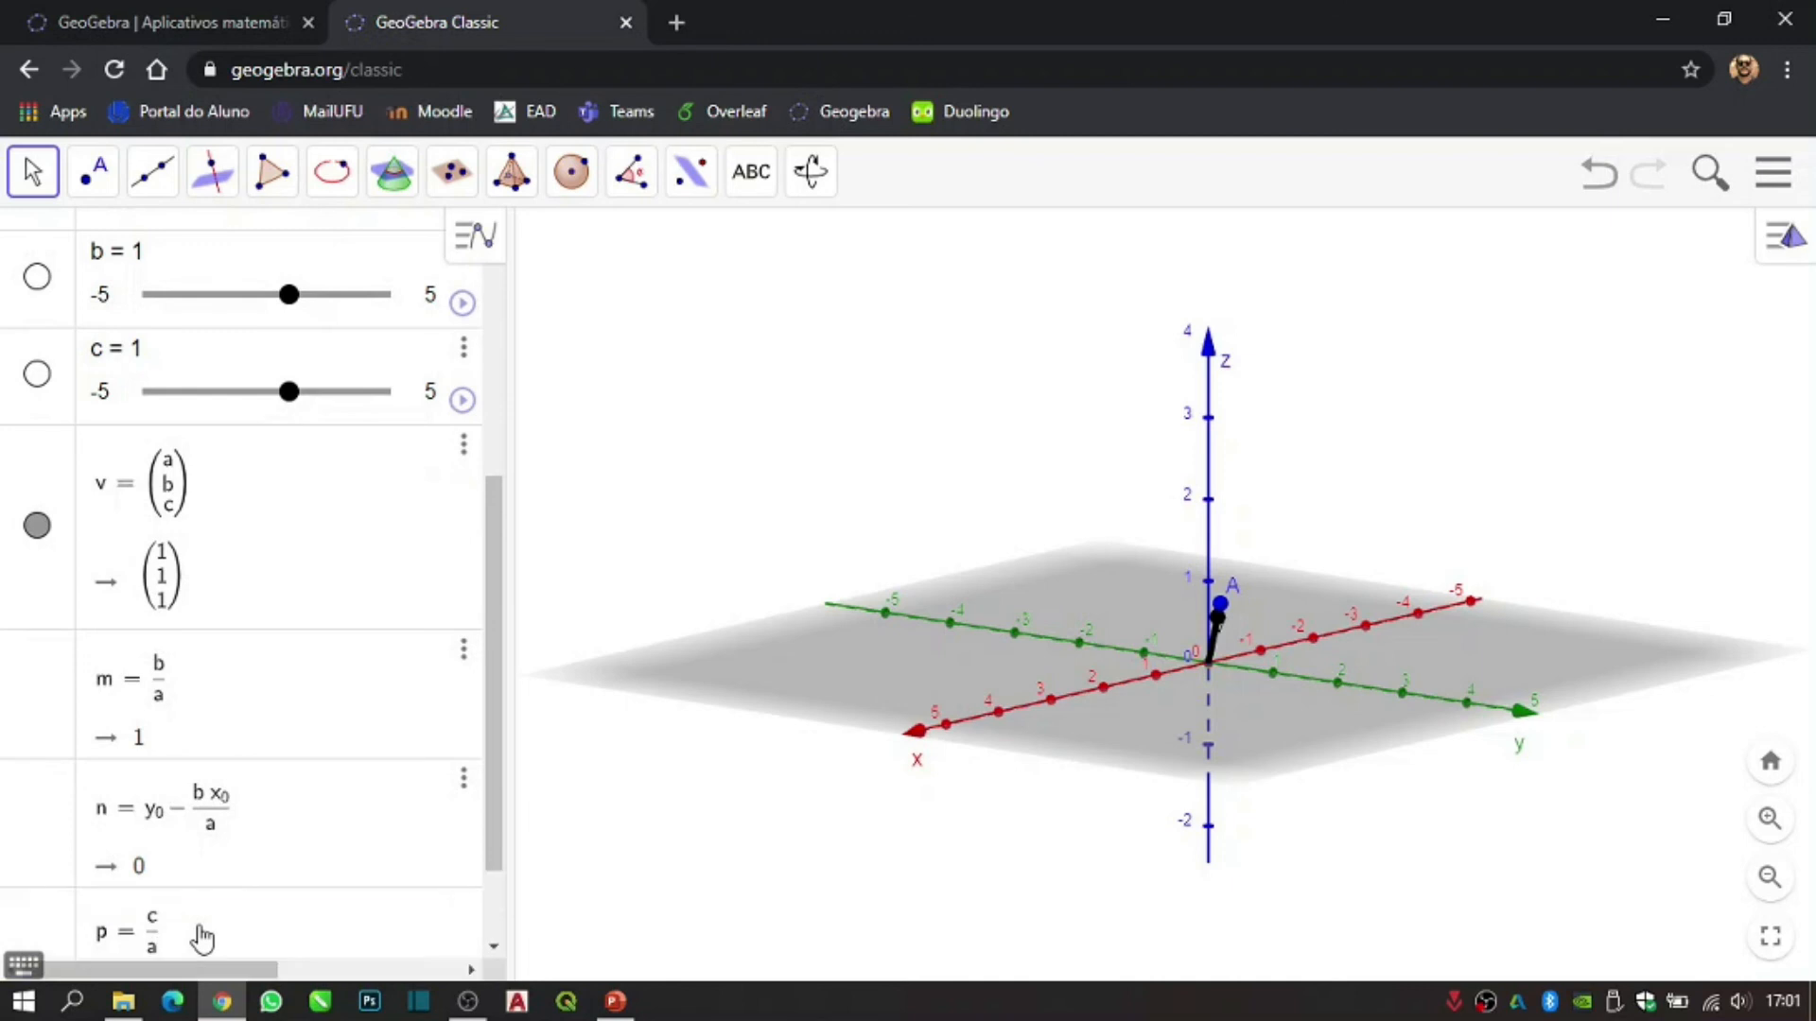
- Define the coefficient q = z_0 - (c*x_0)/a
type("q=")
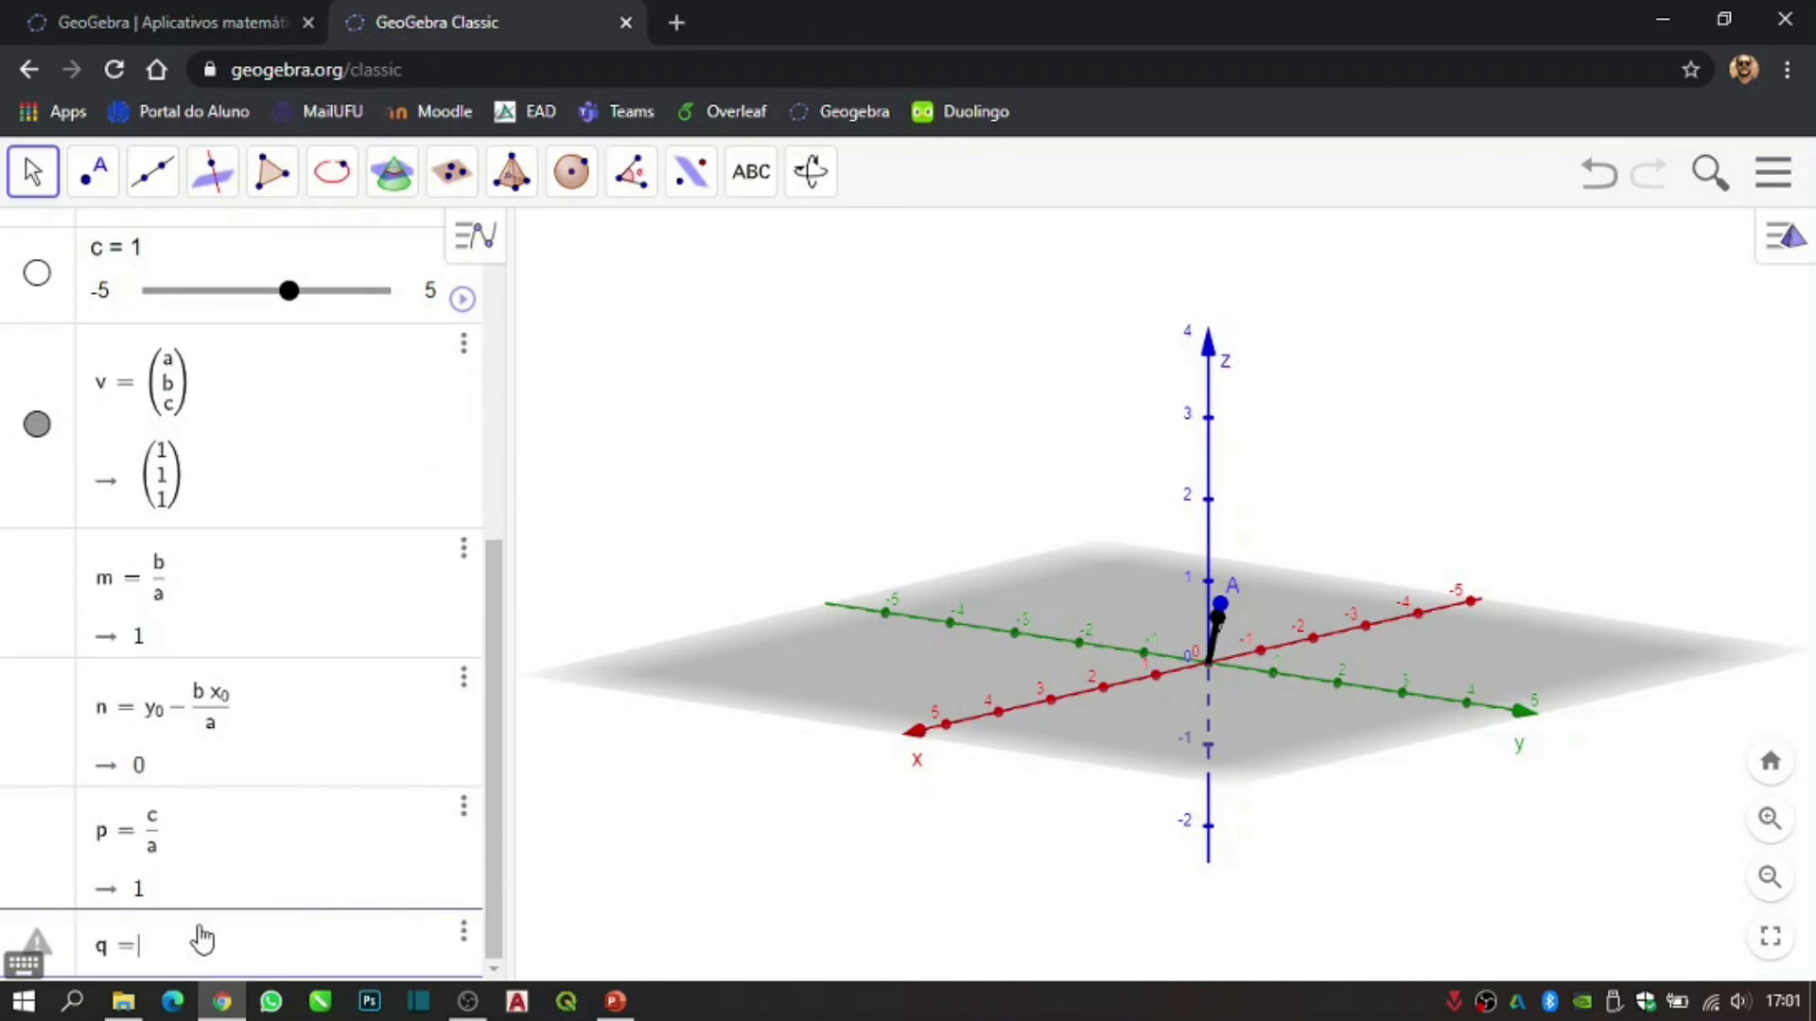
type("z_0")
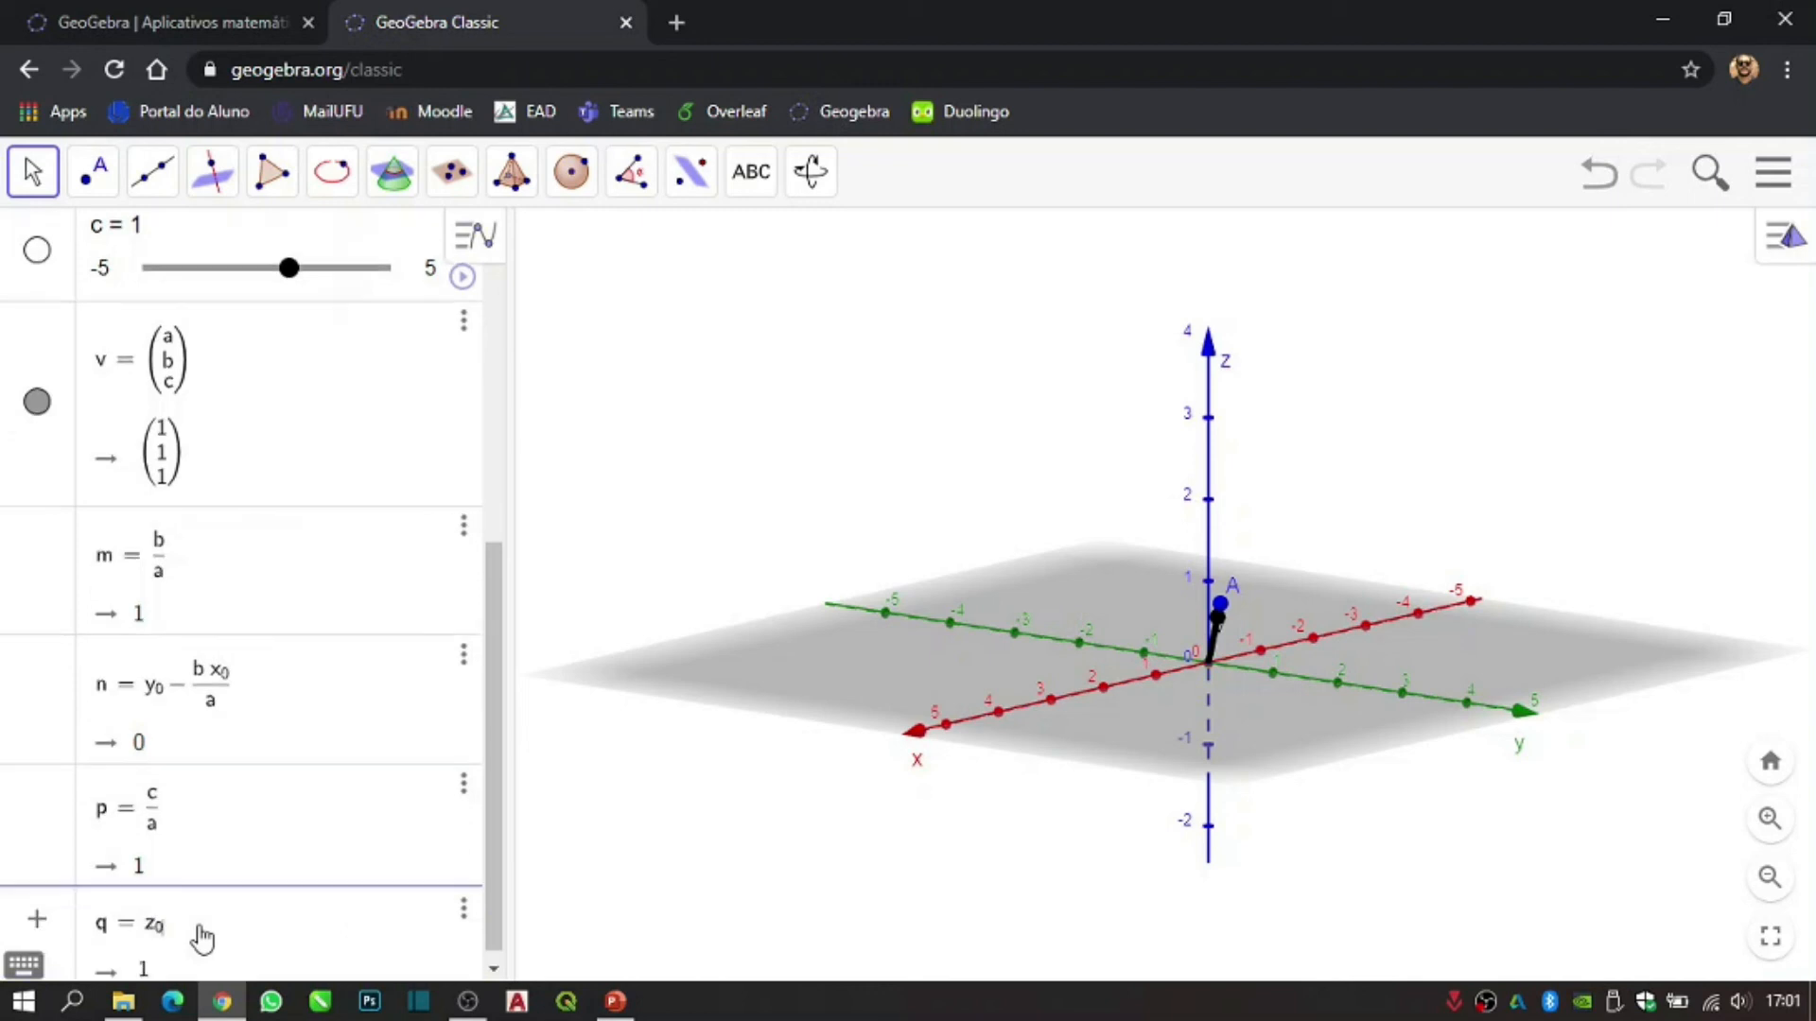
type("-")
type("(")
type("c")
type("*")
type("x")
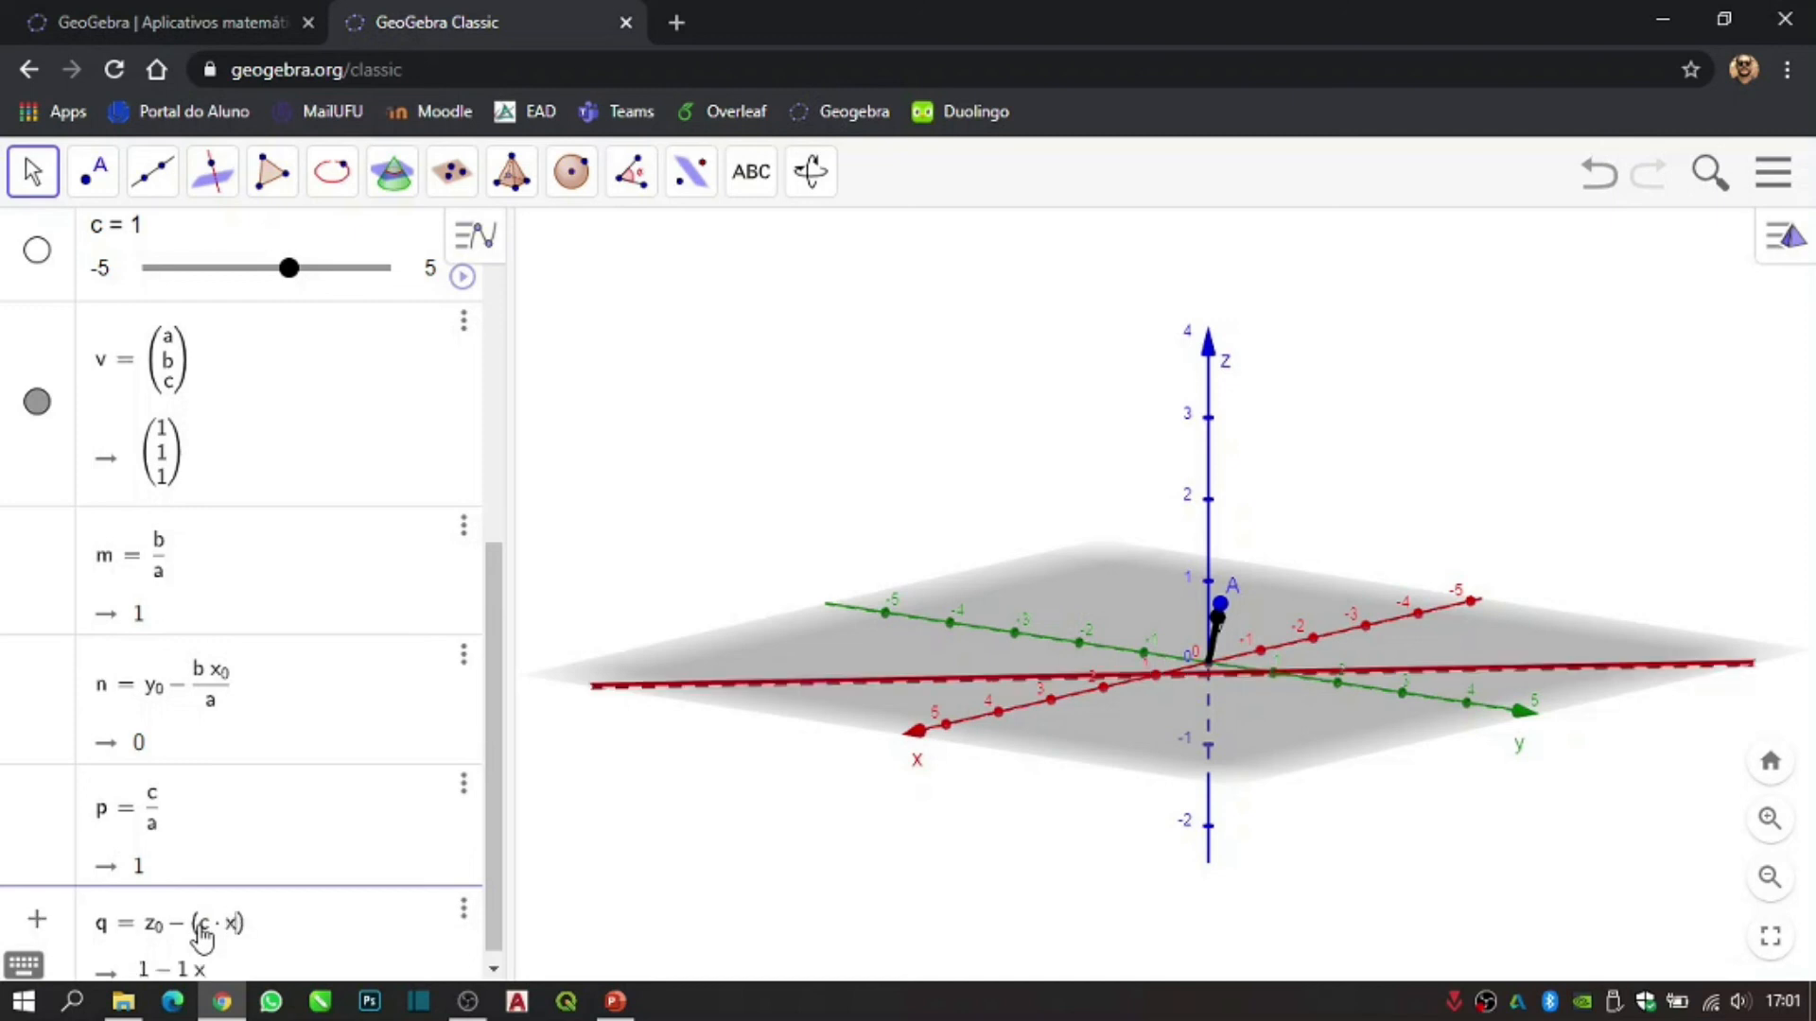
type("_0")
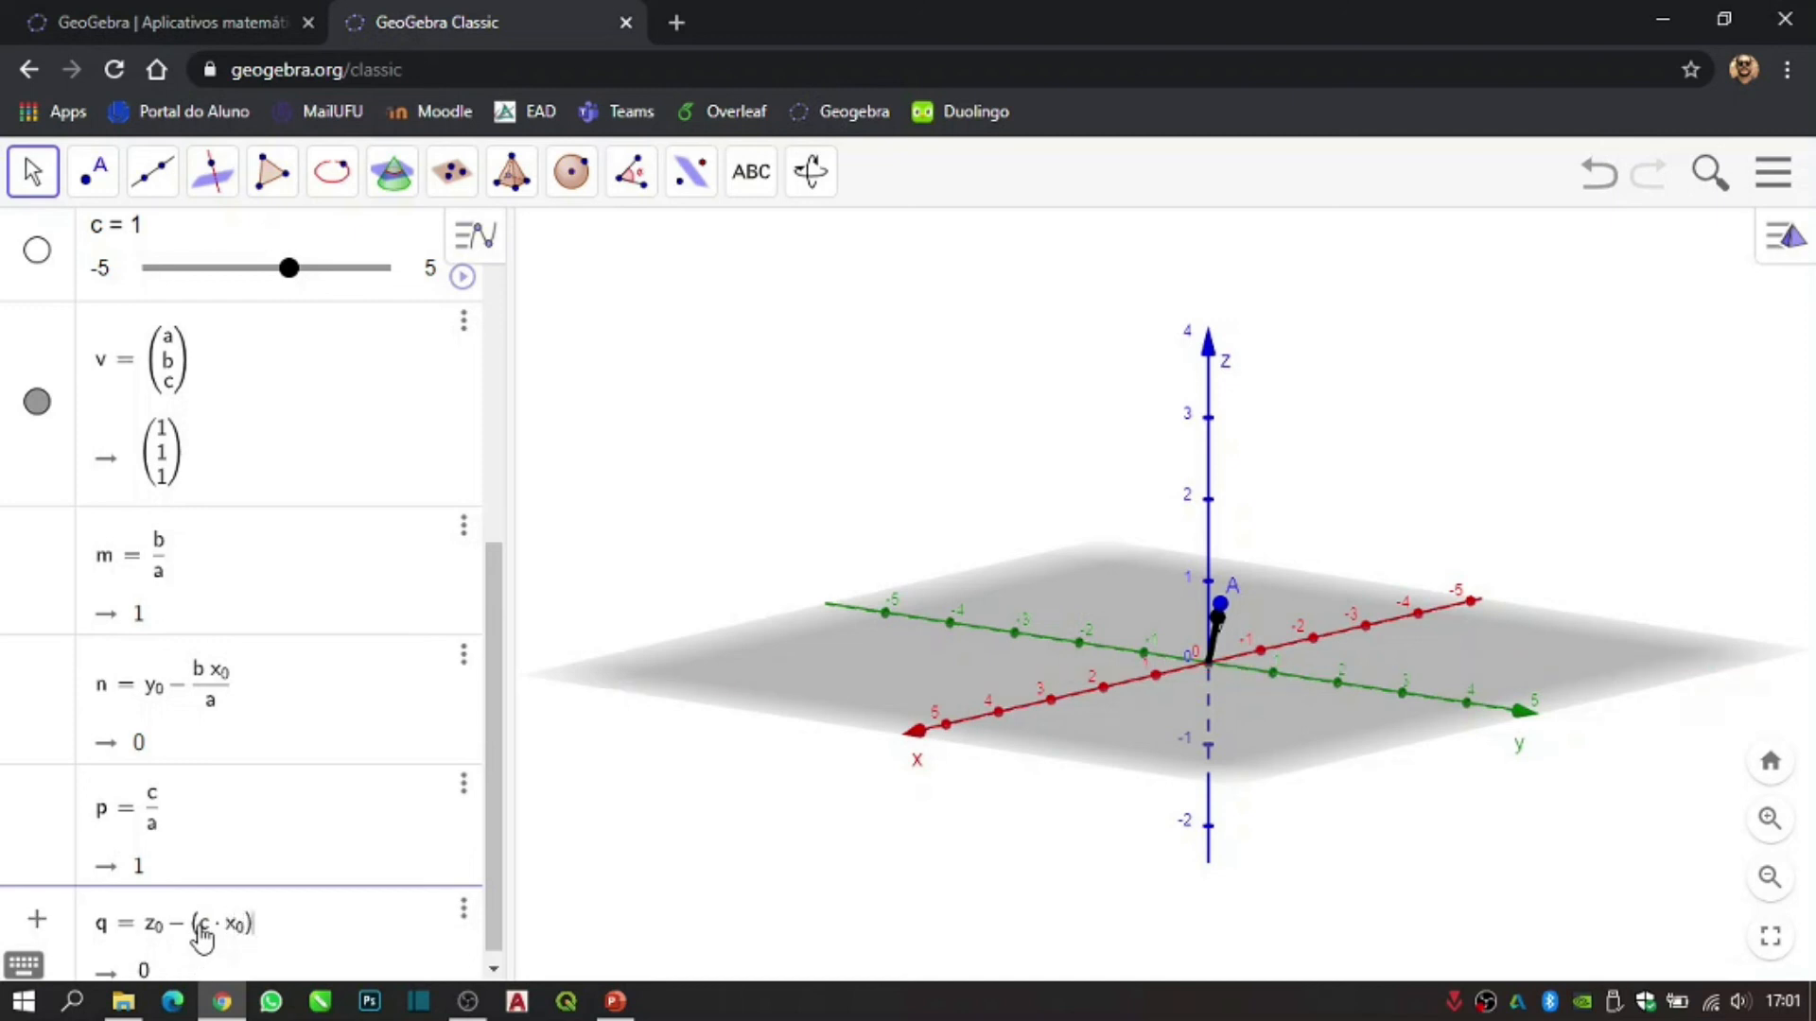
type("/a")
key("Return")
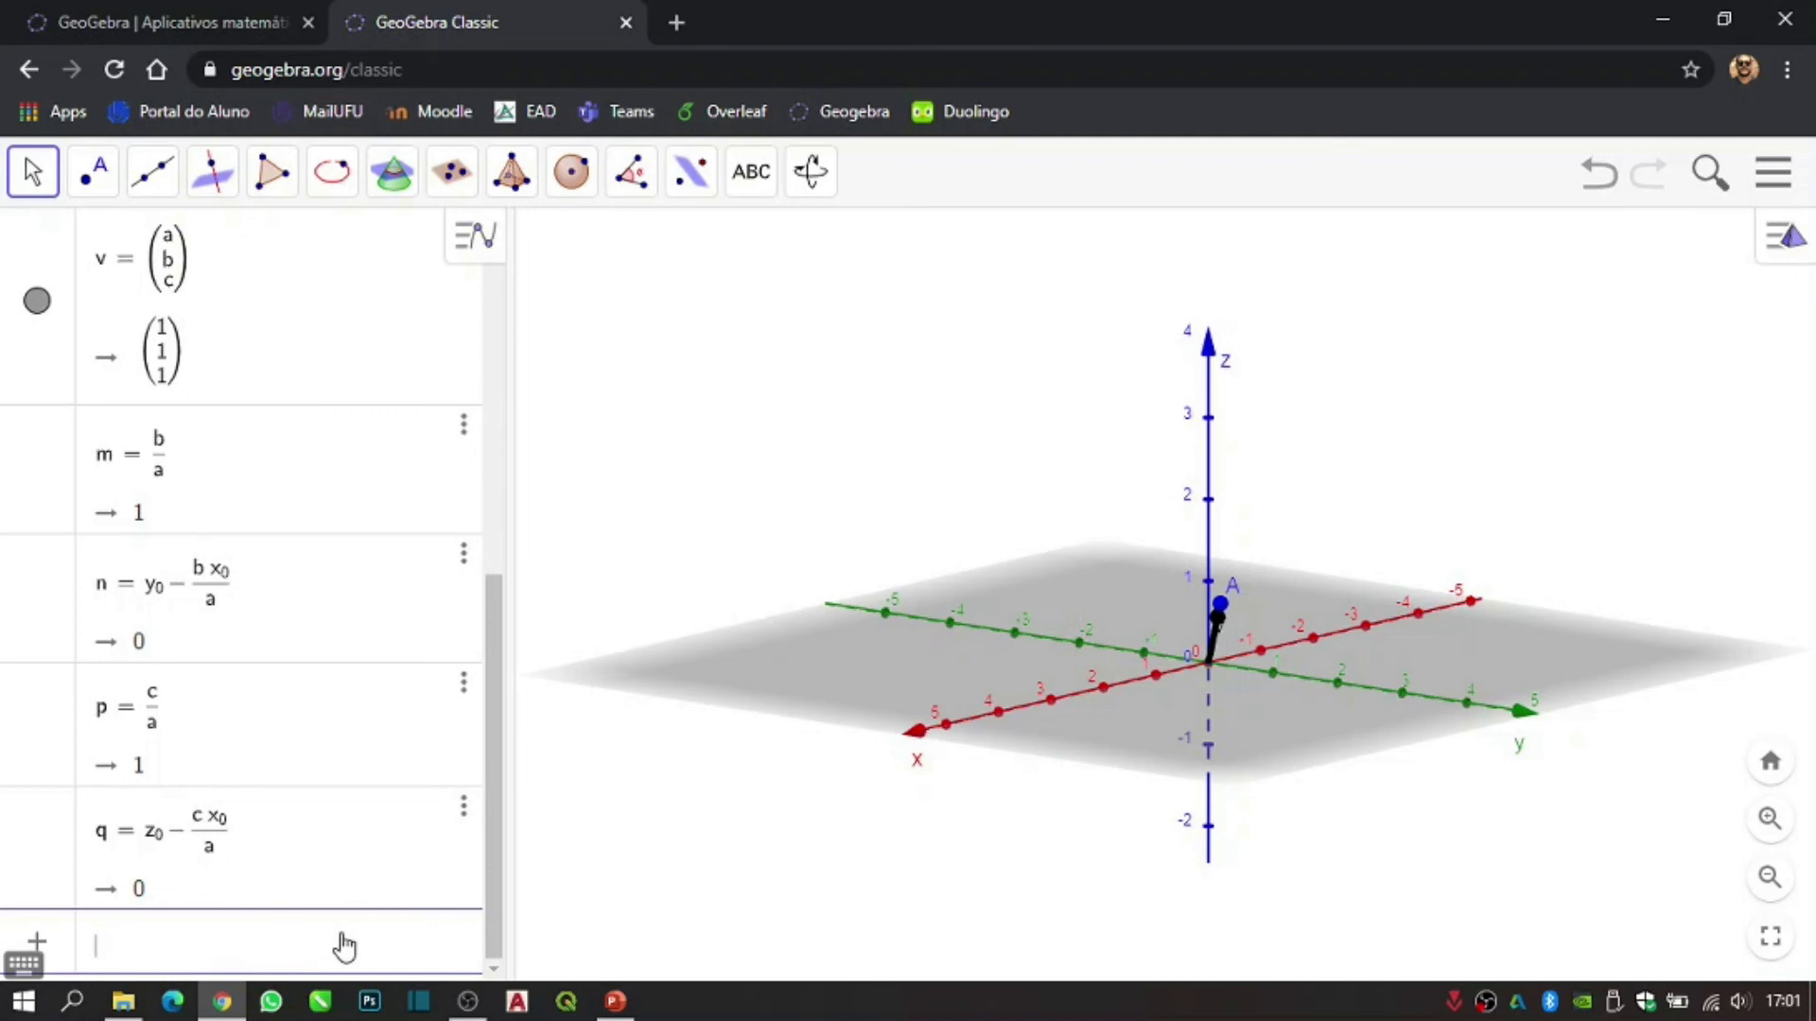
- Create the plane of the first reduced equation, y = m*x + n
type("y")
type("=m*x")
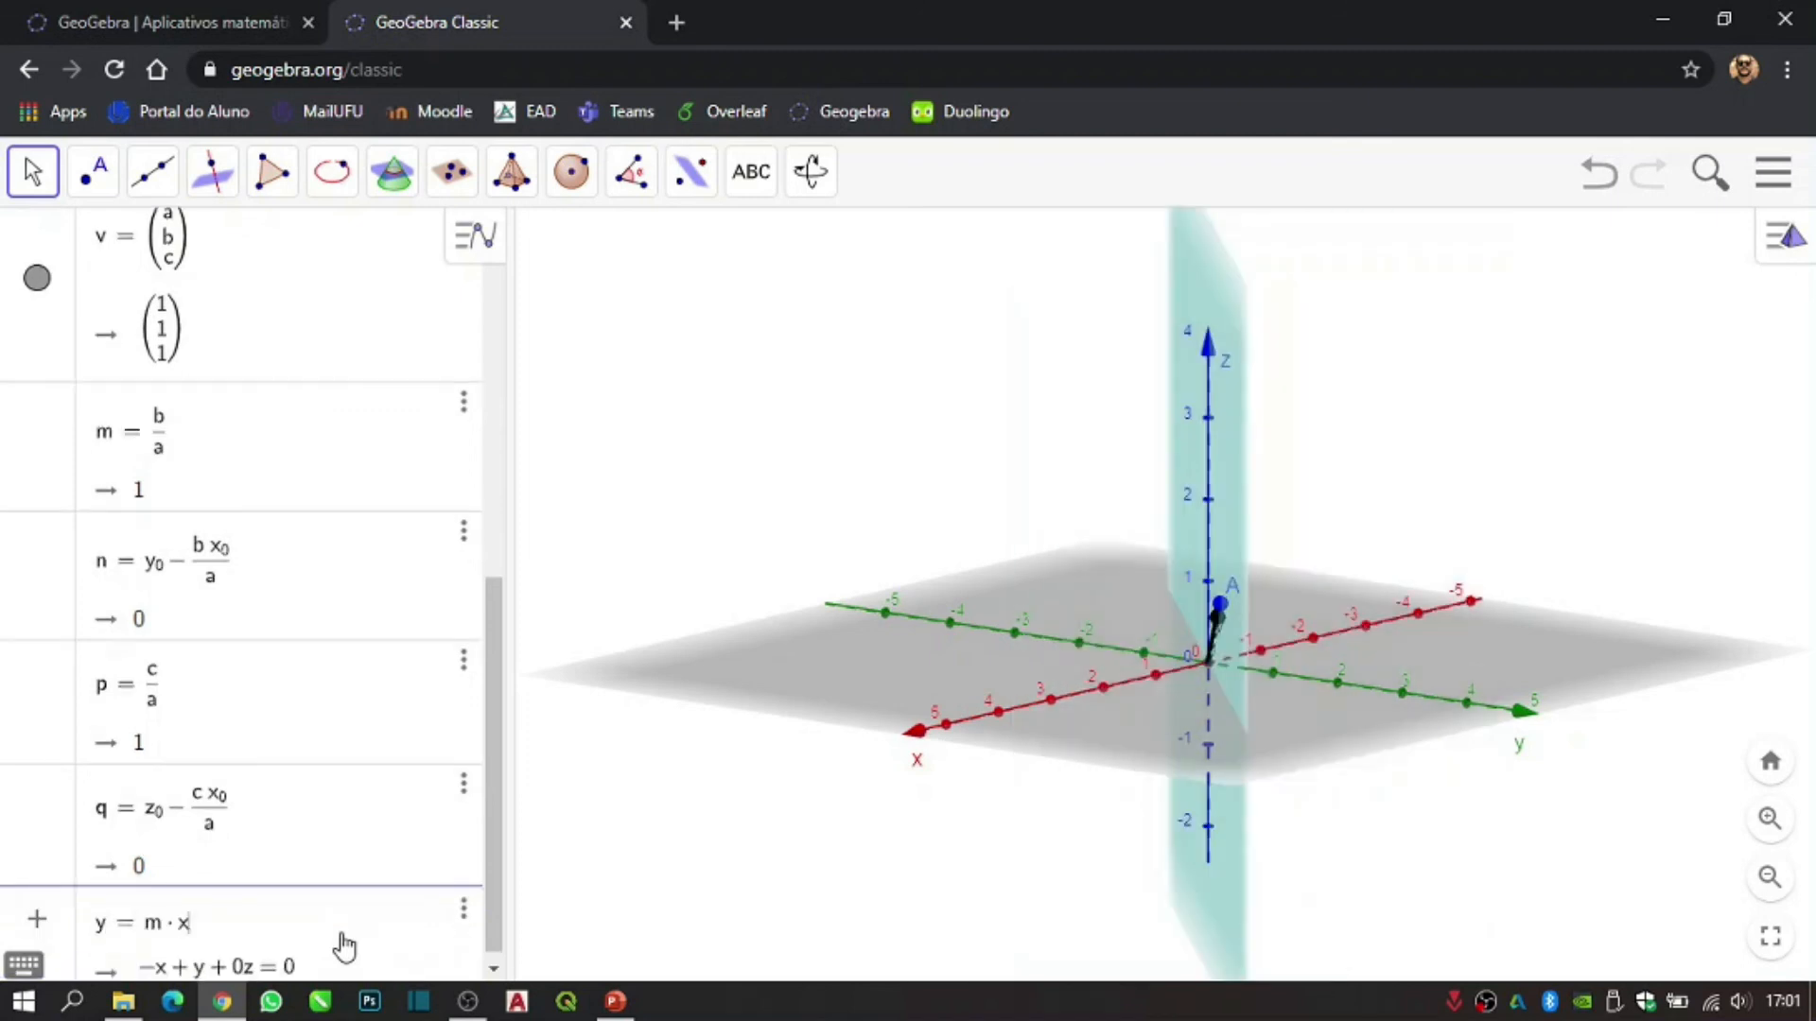
type("+n")
key("Return")
- Create the plane of the second reduced equation, z = p*x + q, and examine where the two planes cross
type("z")
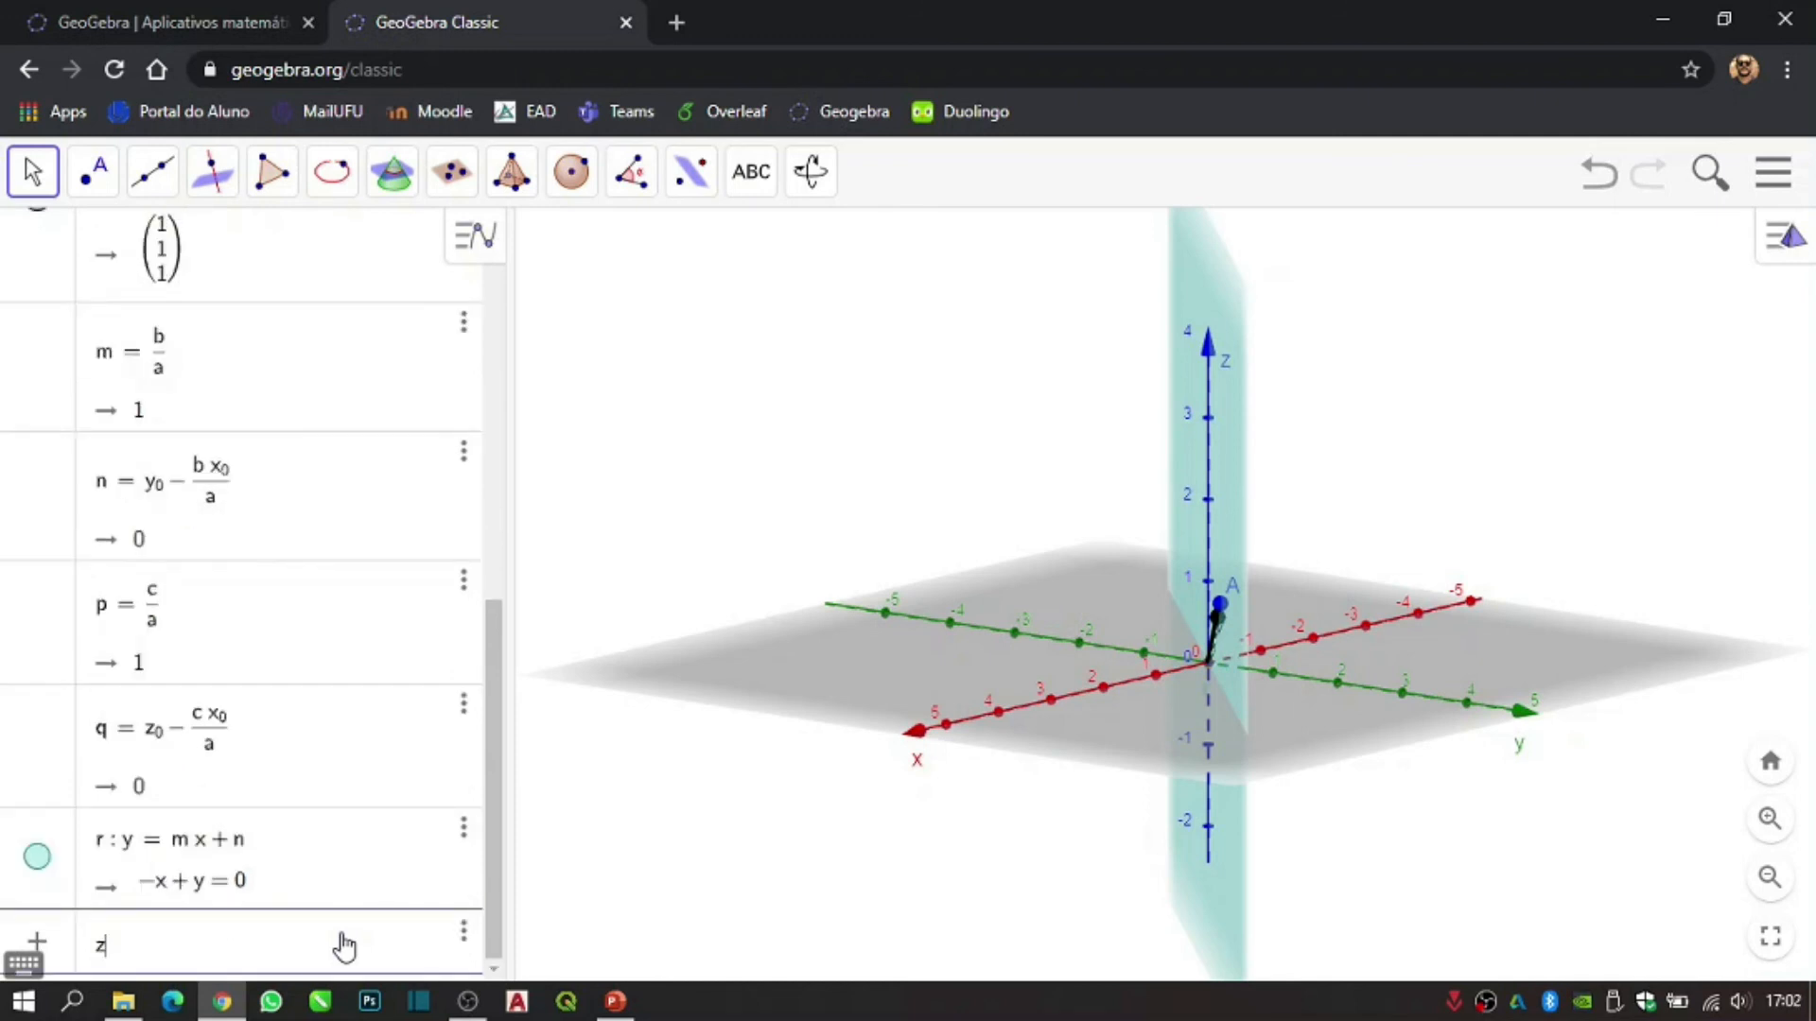
type("=")
type("p*x")
type("+")
type("q")
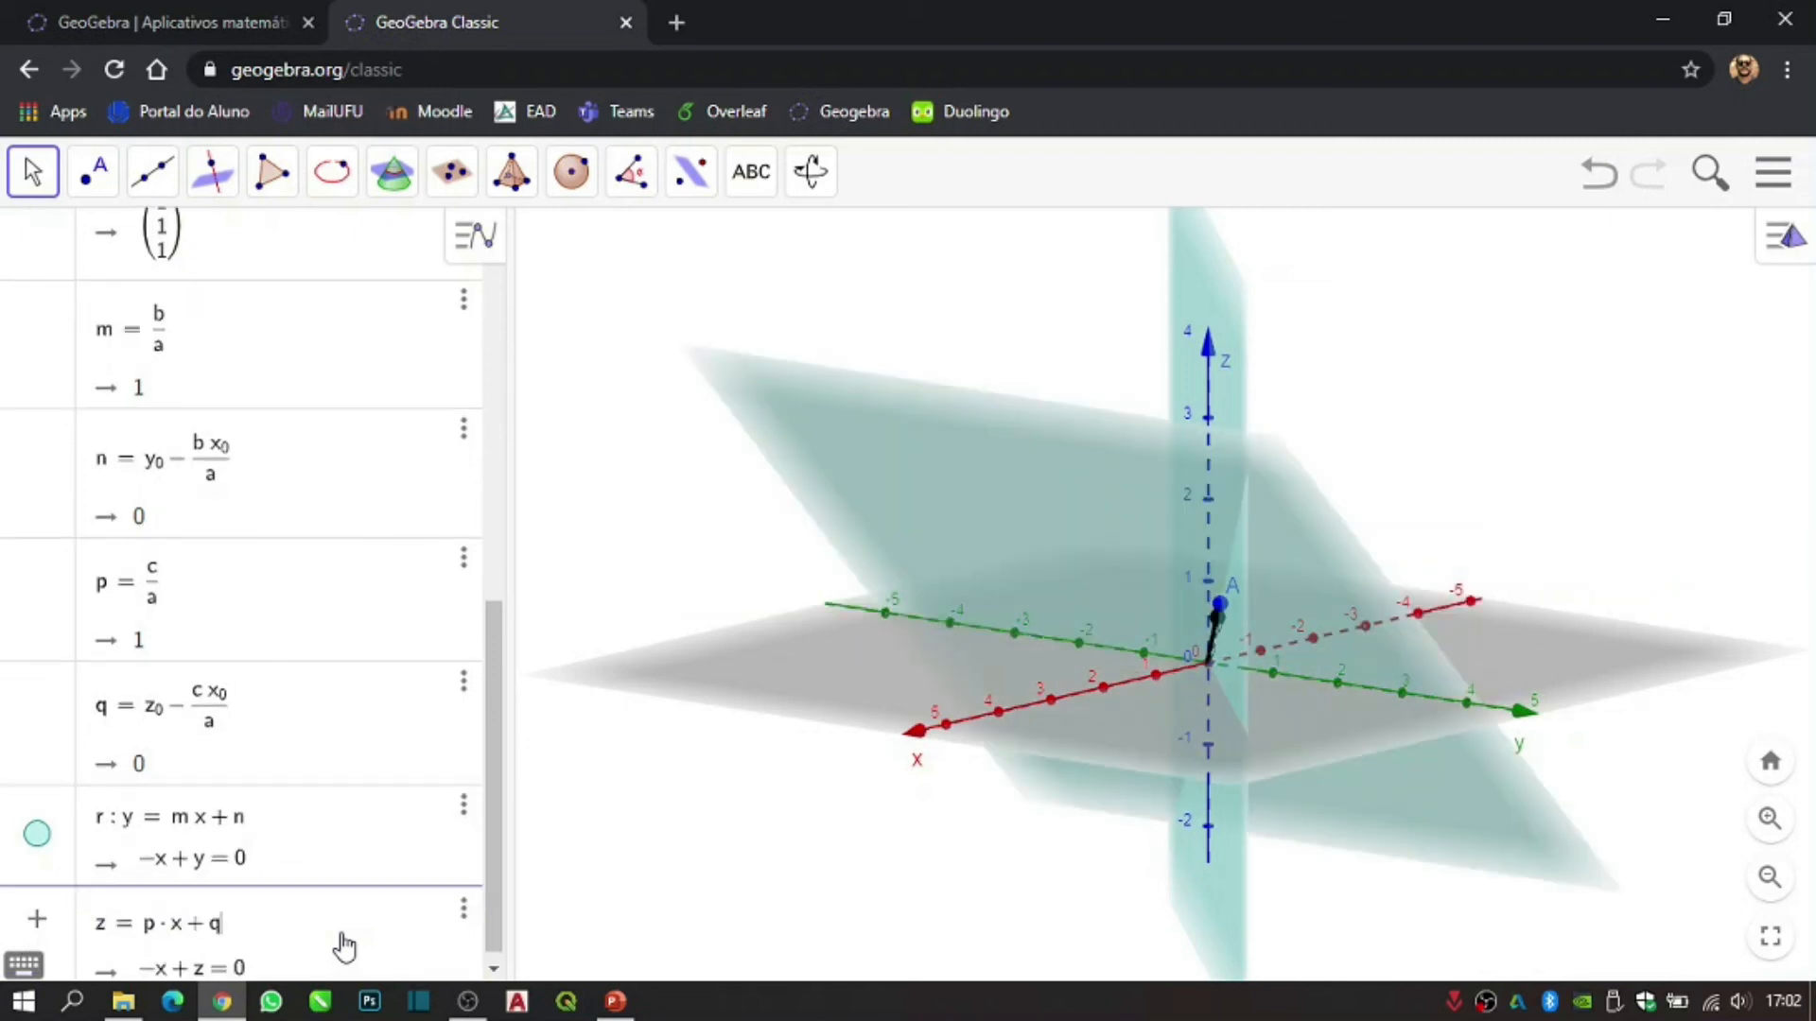
key("Return")
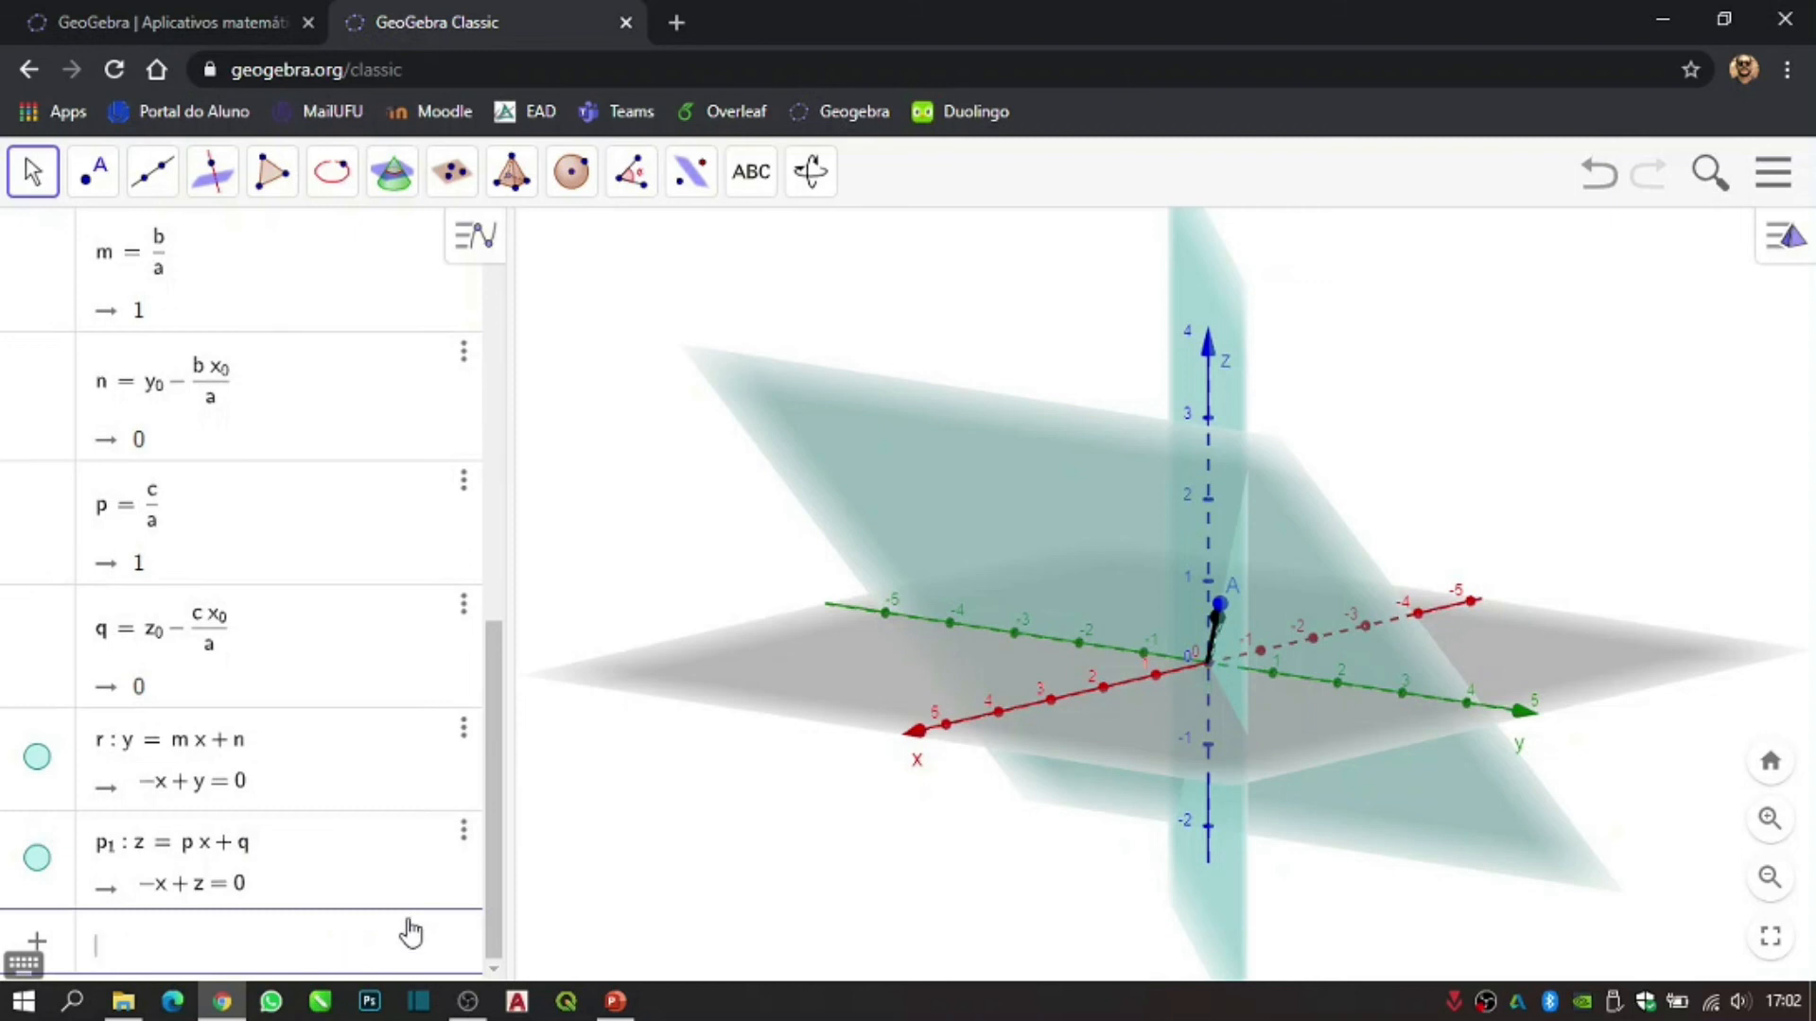
left_click_drag(1201, 771, 743, 774)
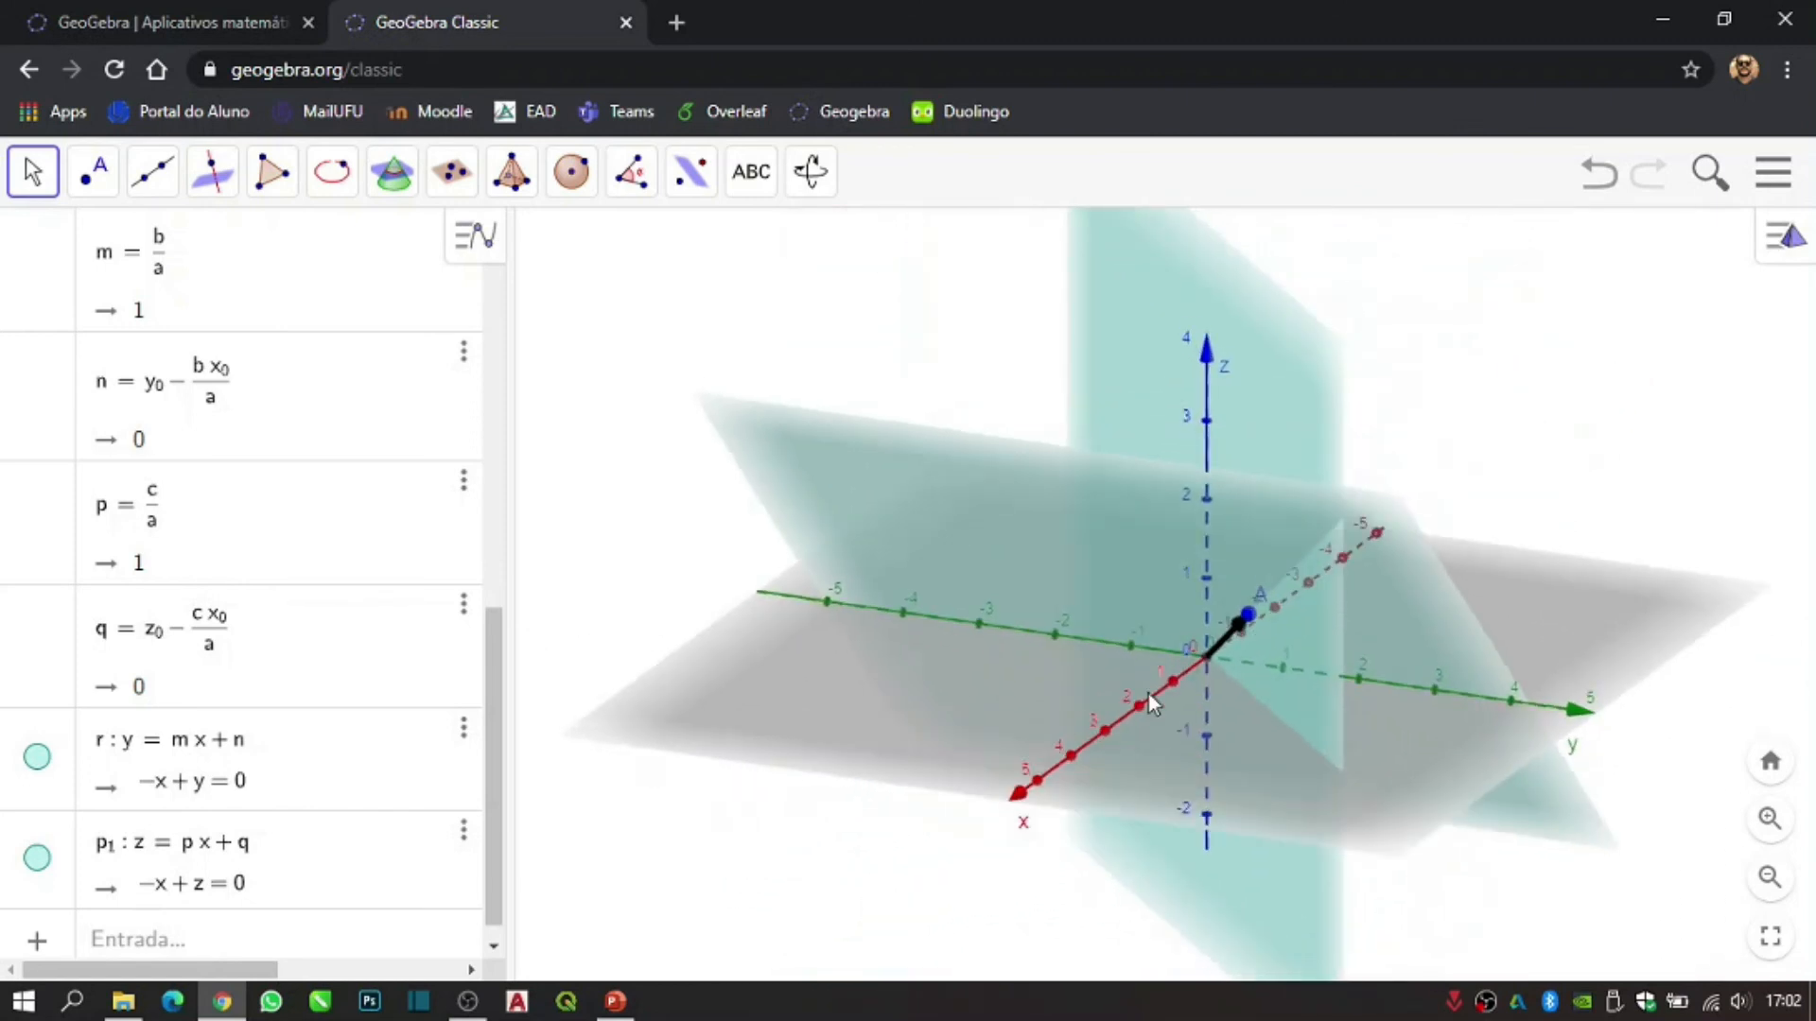
left_click_drag(1187, 749, 1213, 734)
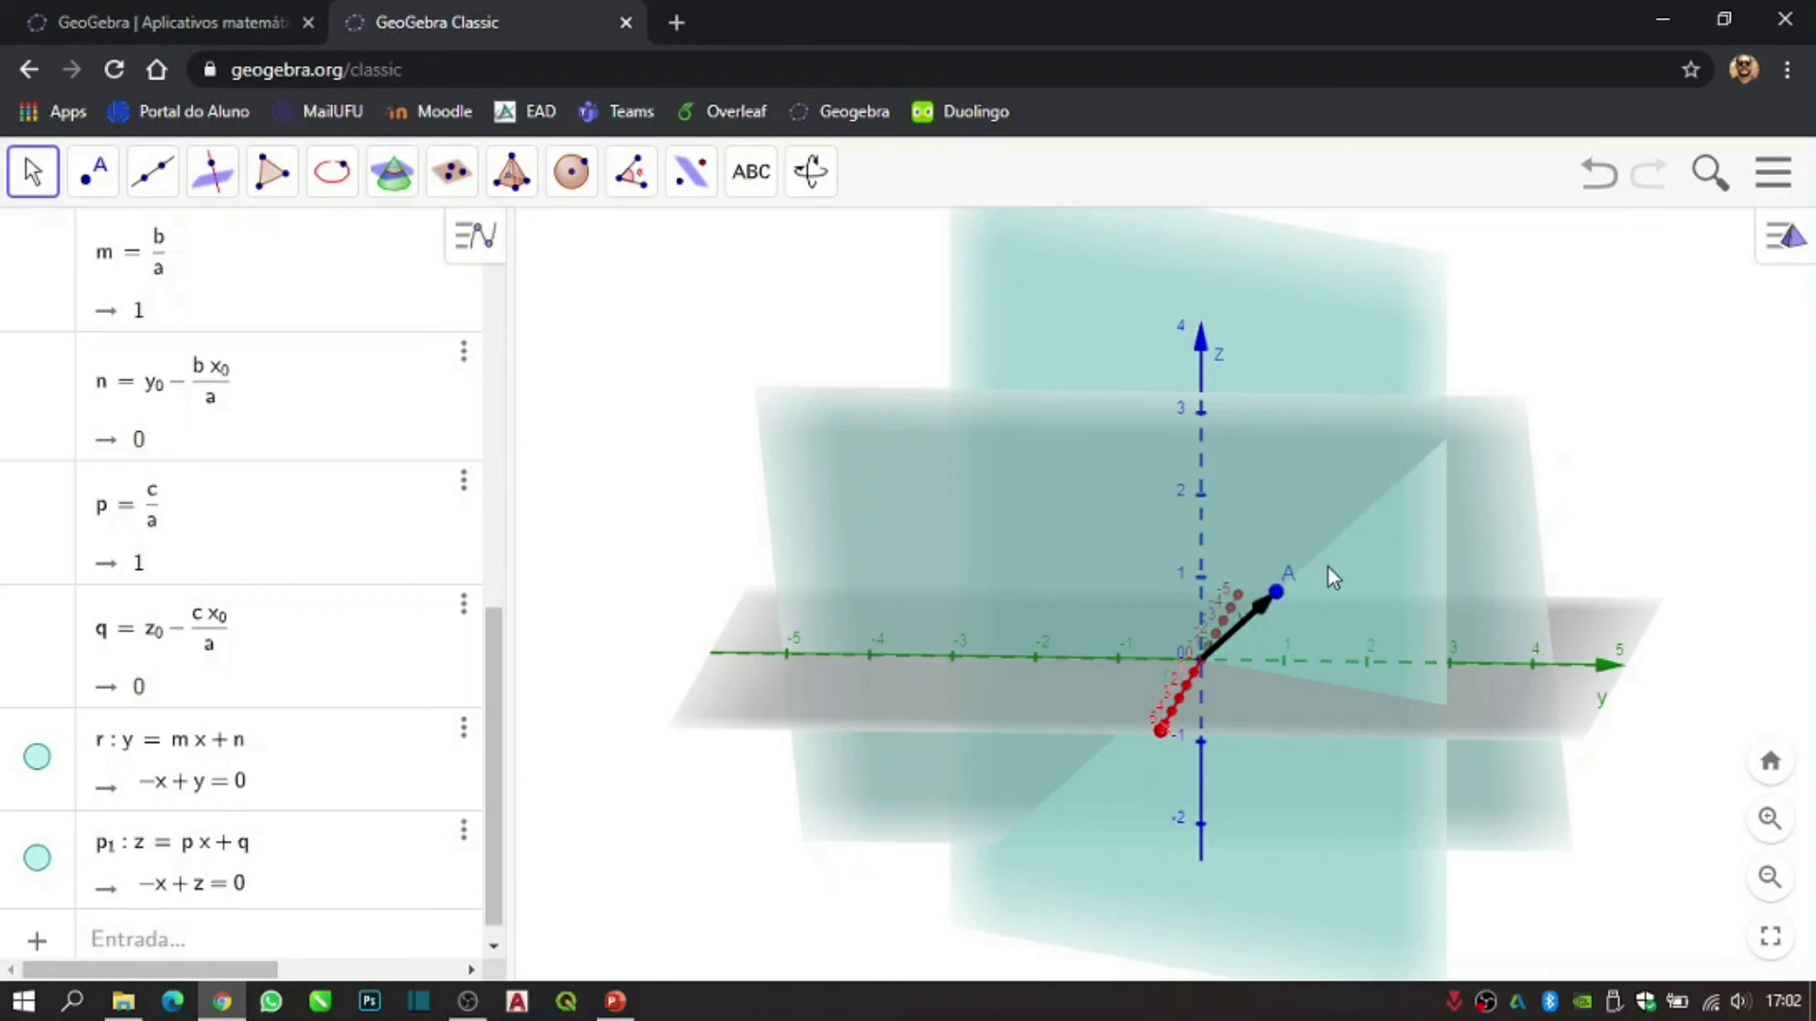
left_click_drag(1227, 704, 1099, 775)
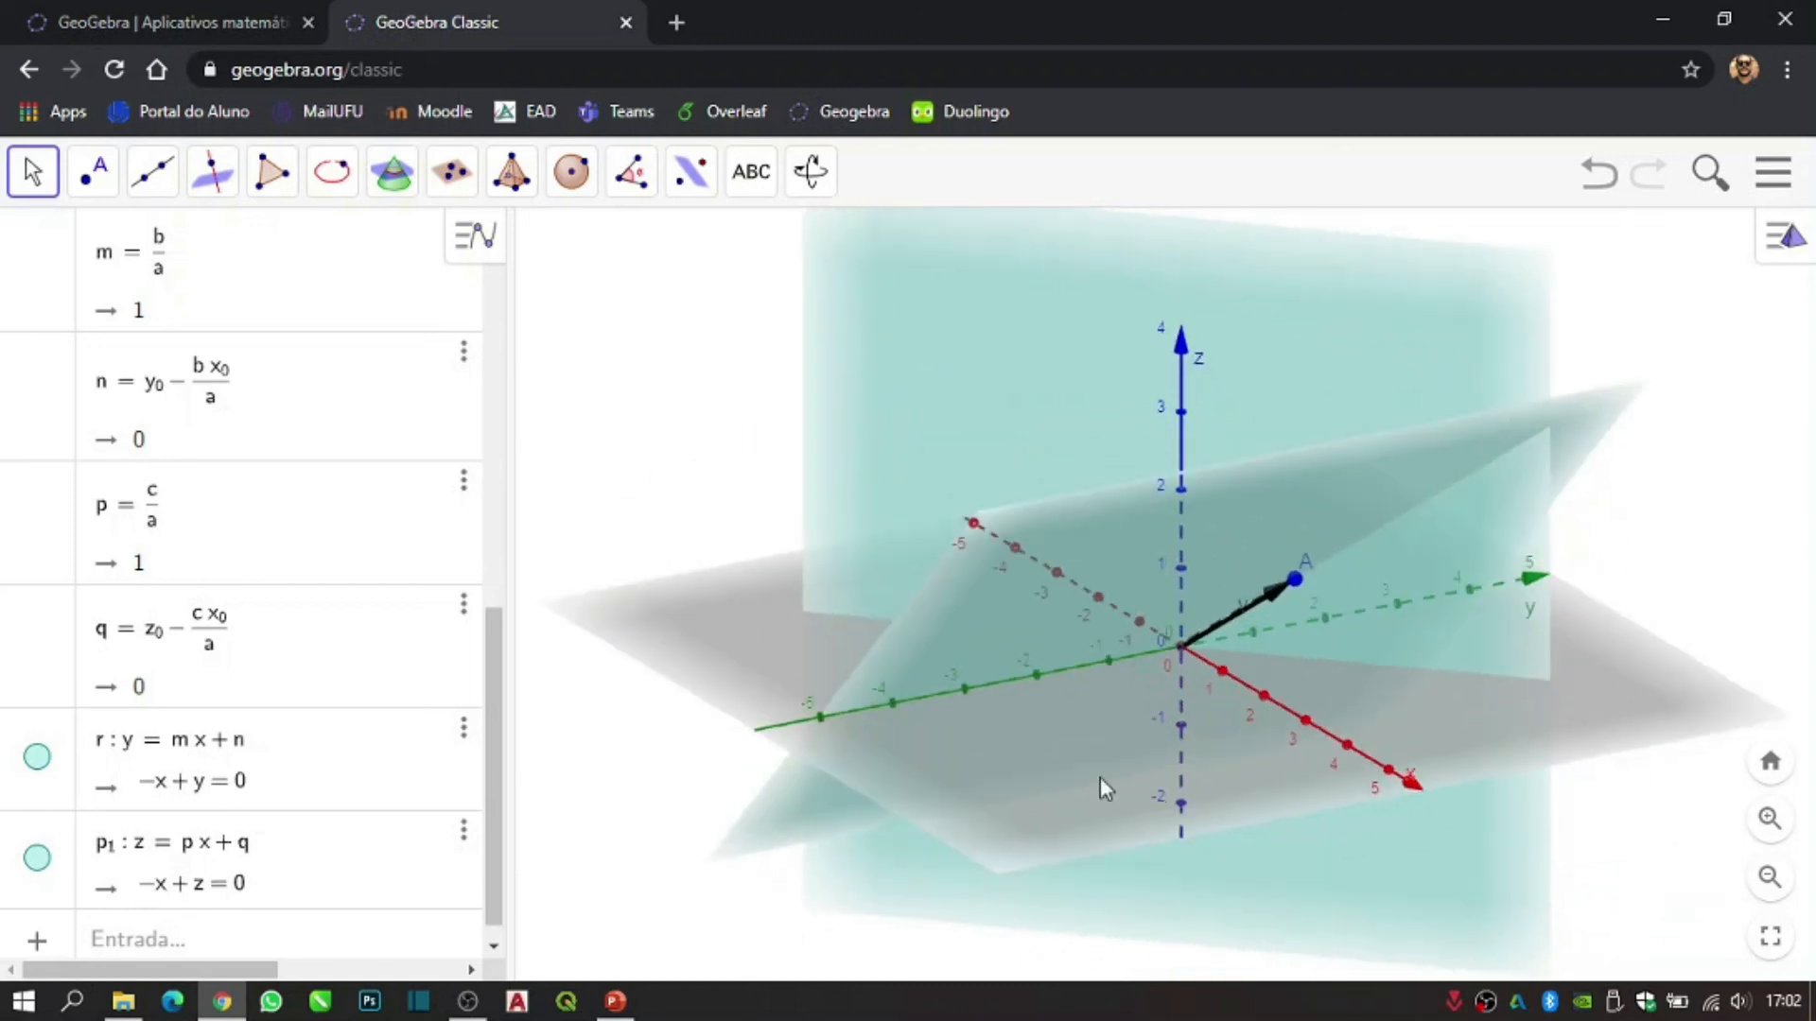
left_click(198, 957)
type("P = A ")
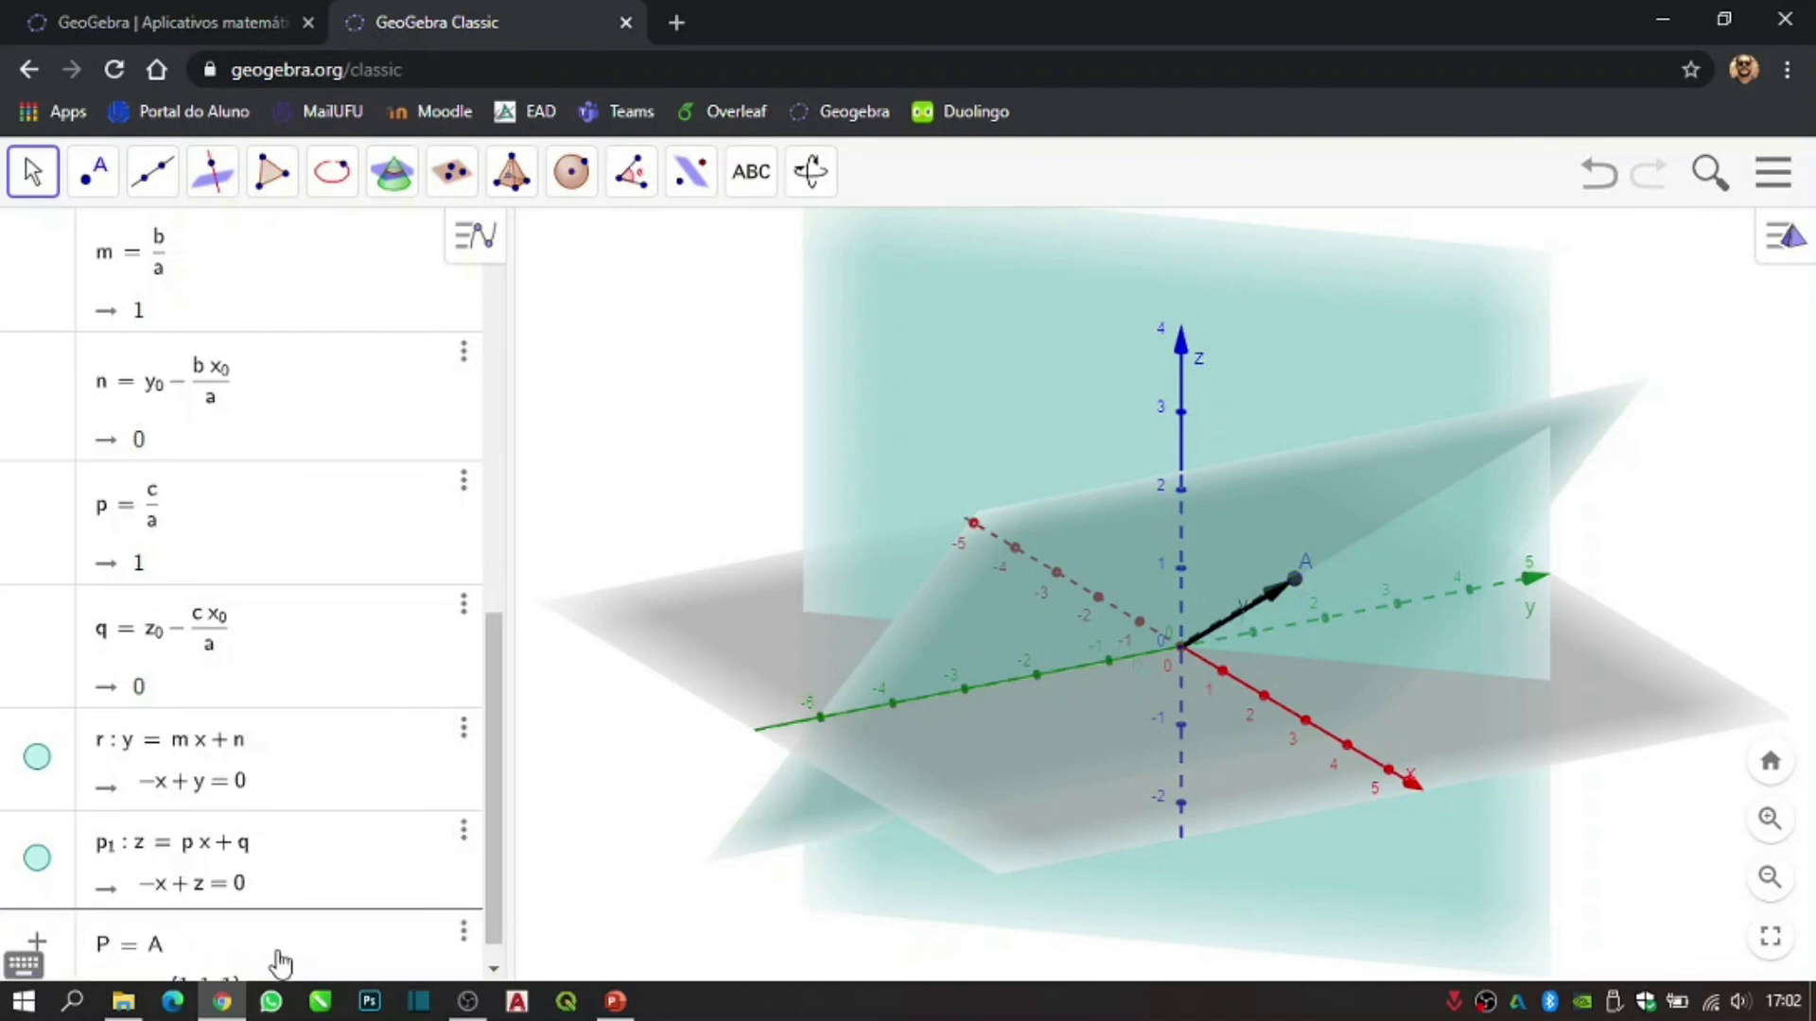
type("+")
key("BackSpace")
key("BackSpace")
key("BackSpace")
key("BackSpace")
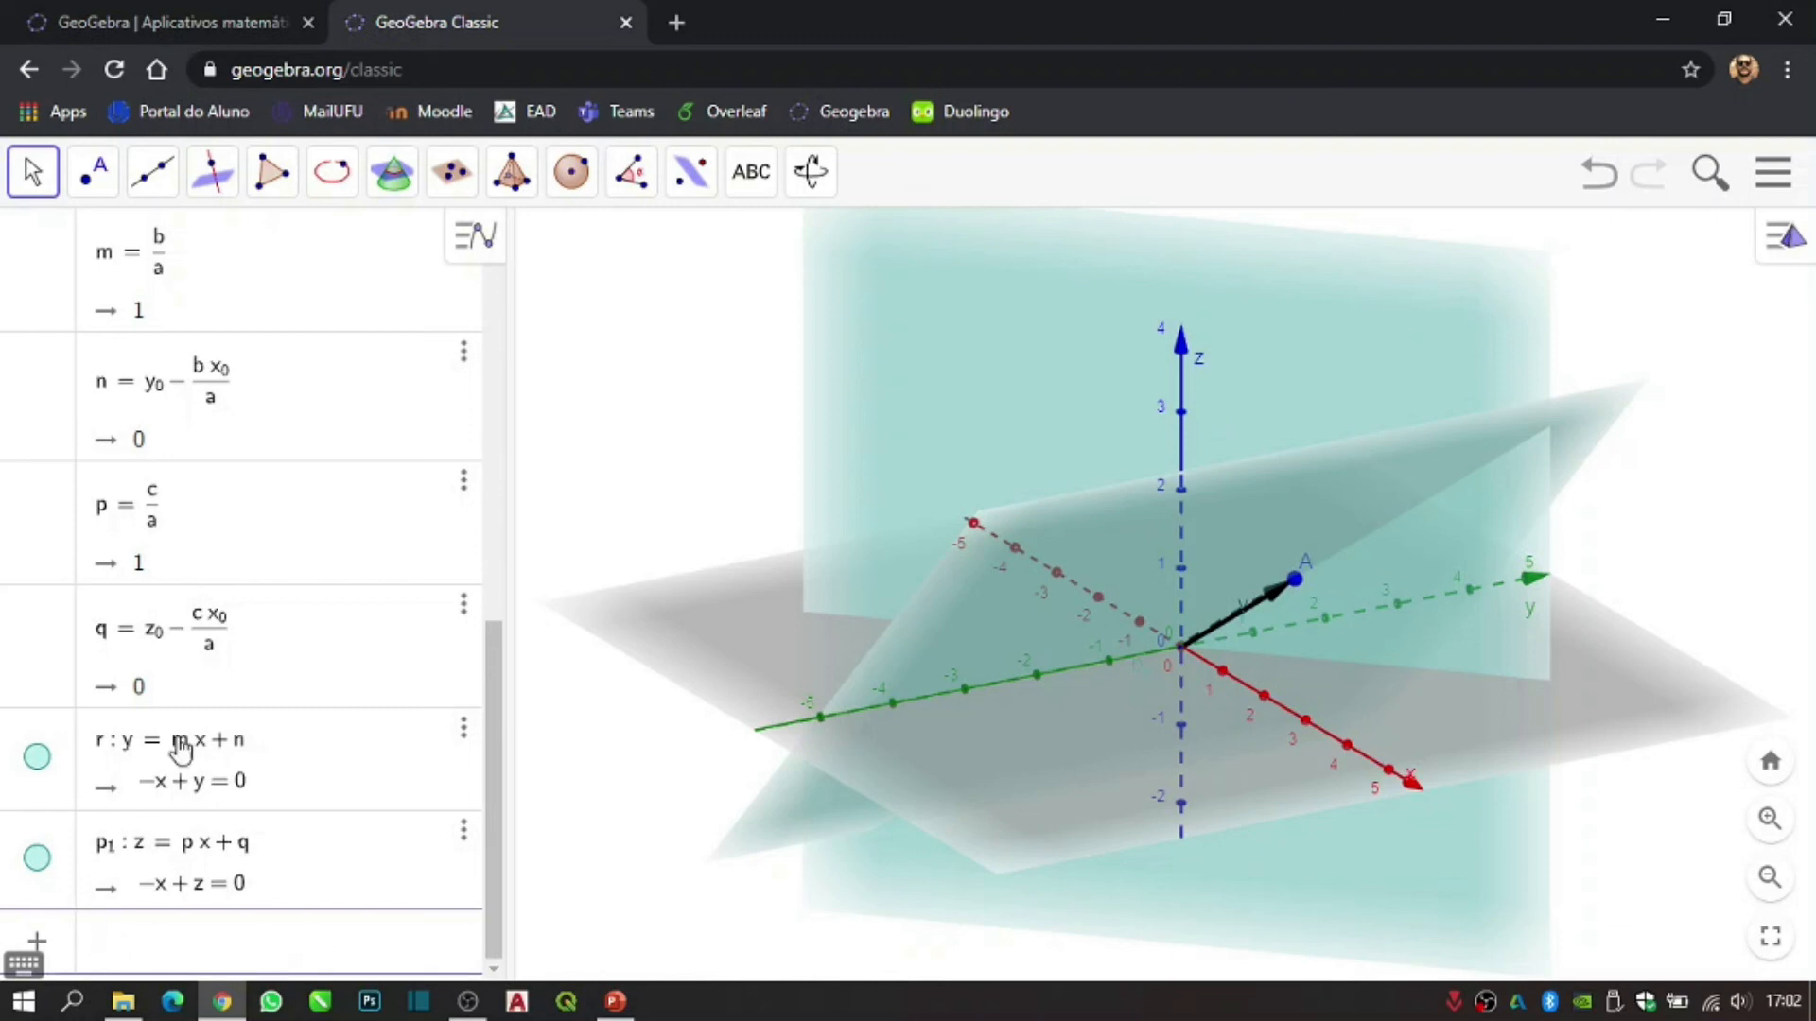
- Create a slider d to act as the parameter along the line
scroll(409, 697, "up", 8)
scroll(413, 704, "down", 7)
type("d")
key("Return")
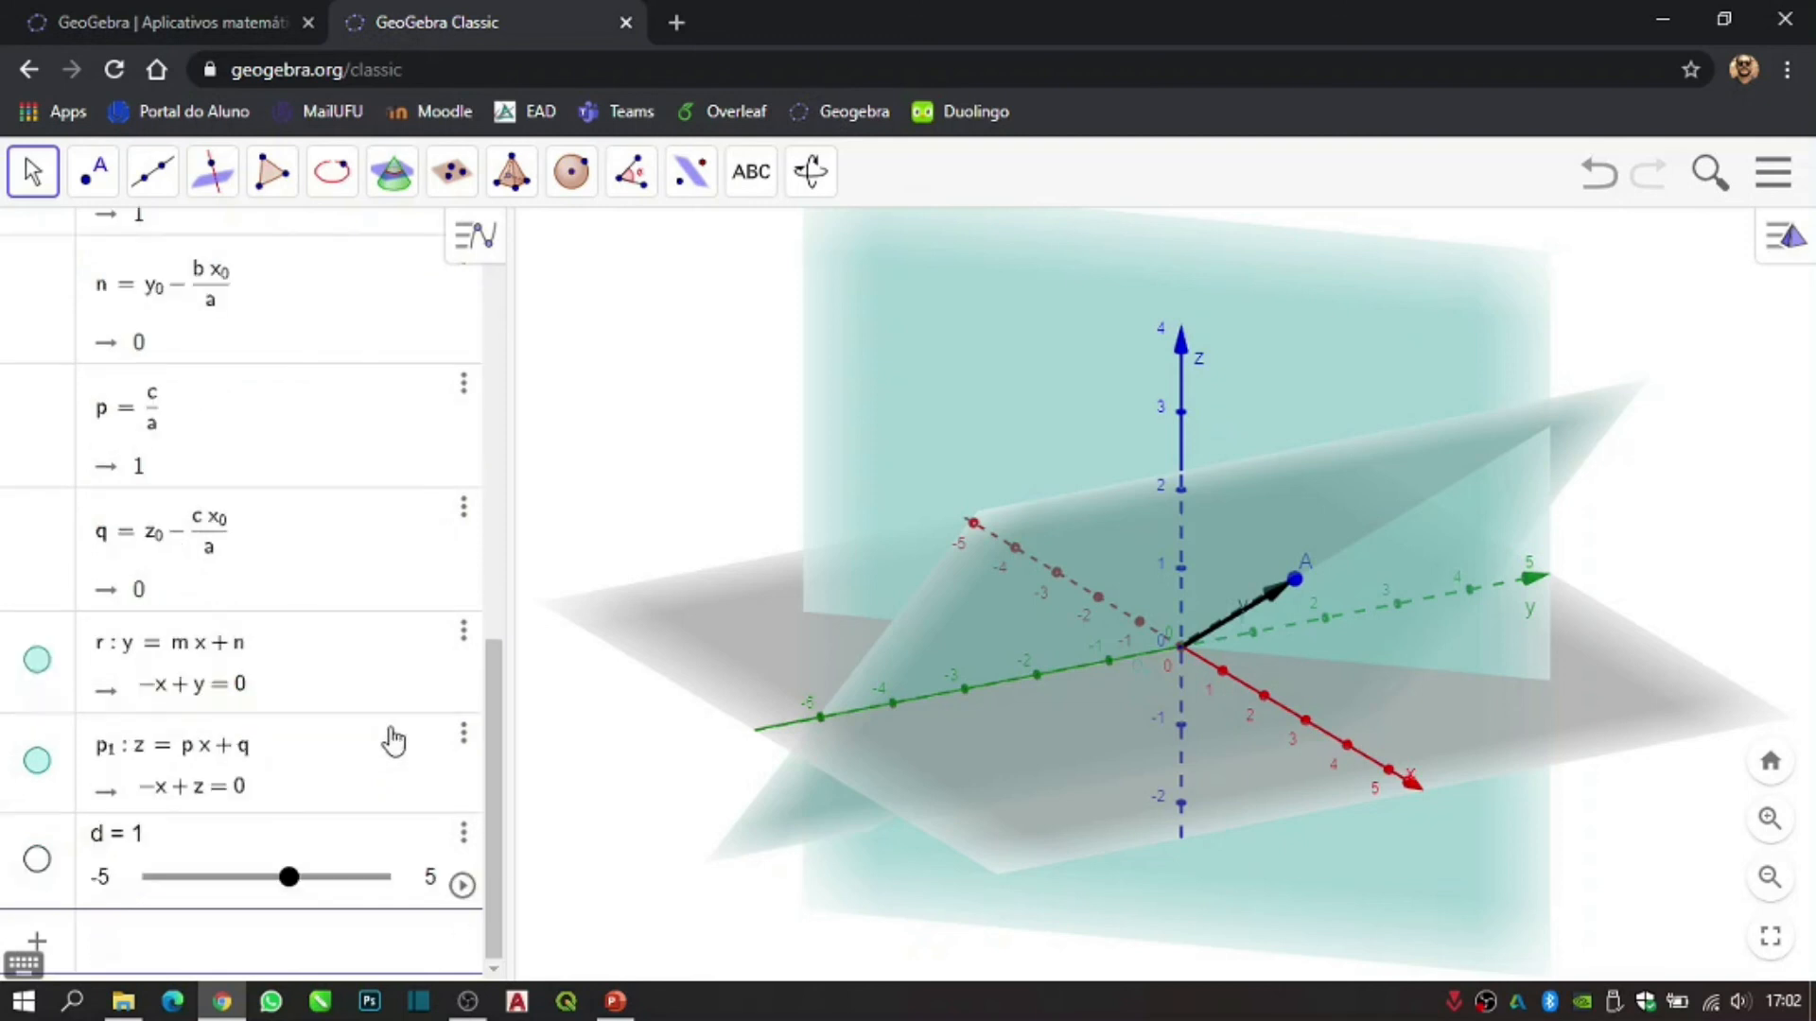
- Define the point P = A + d*v
type("P=A")
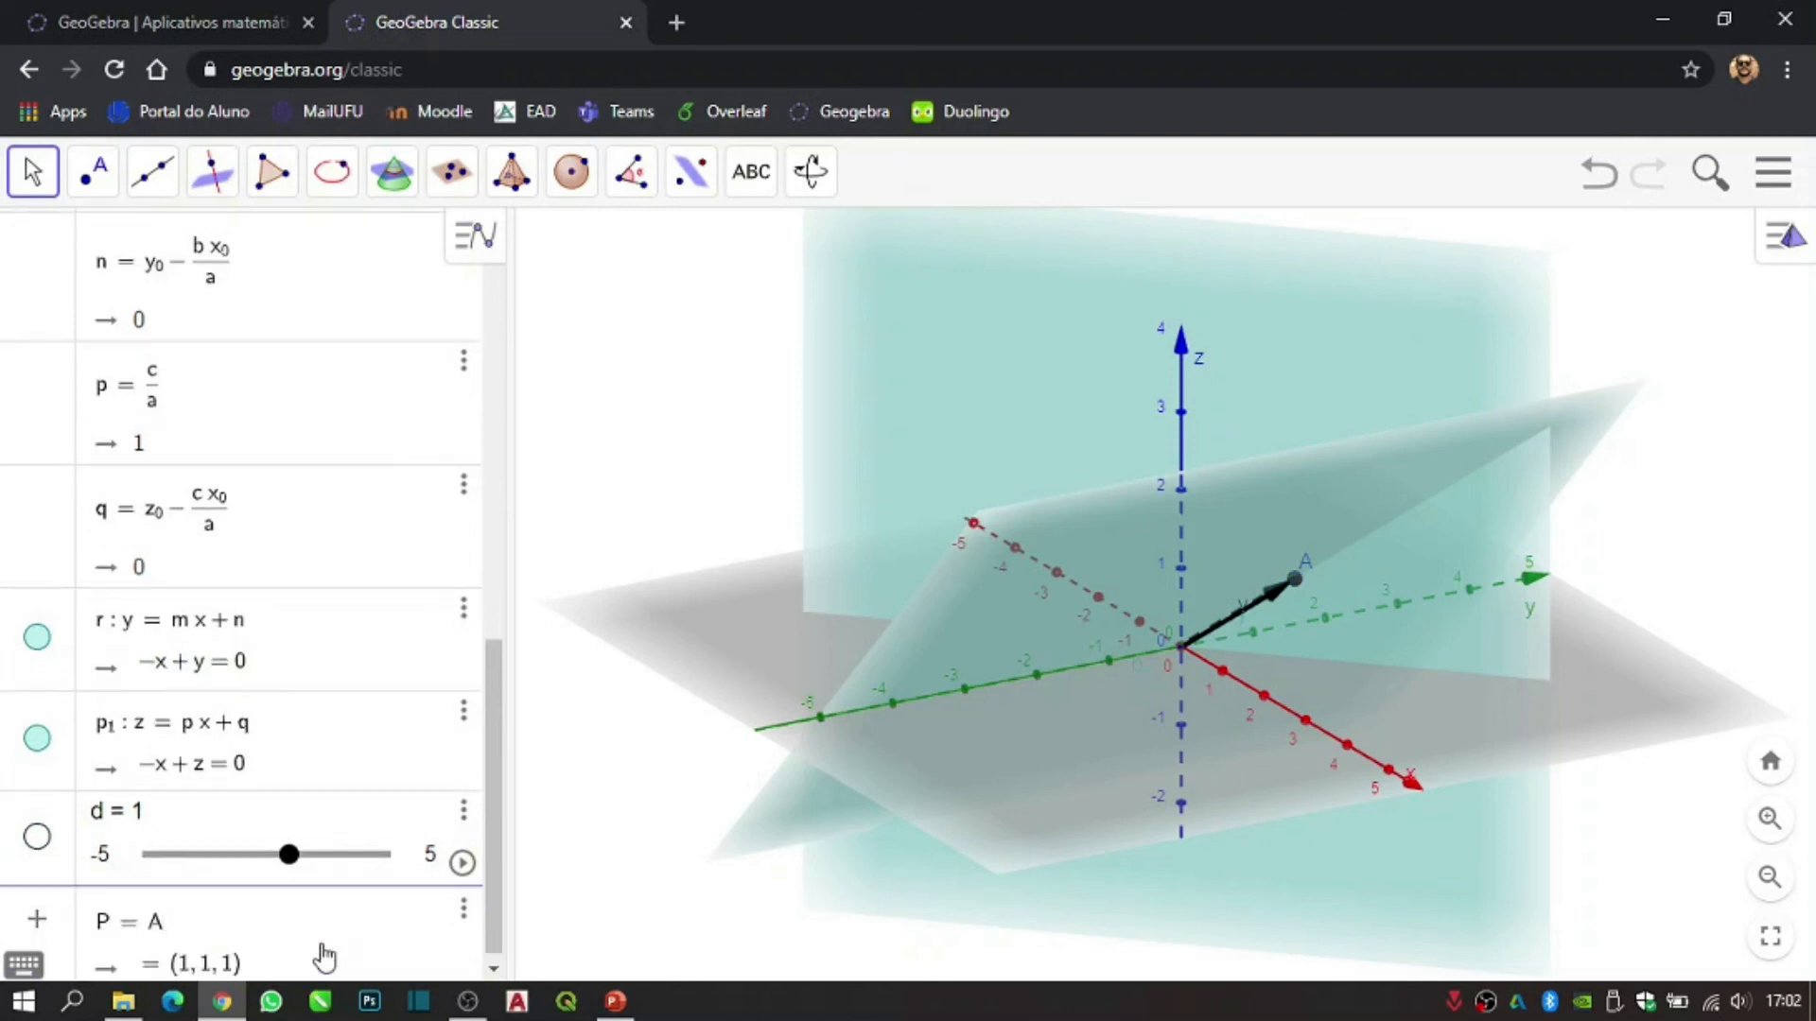
type("+d")
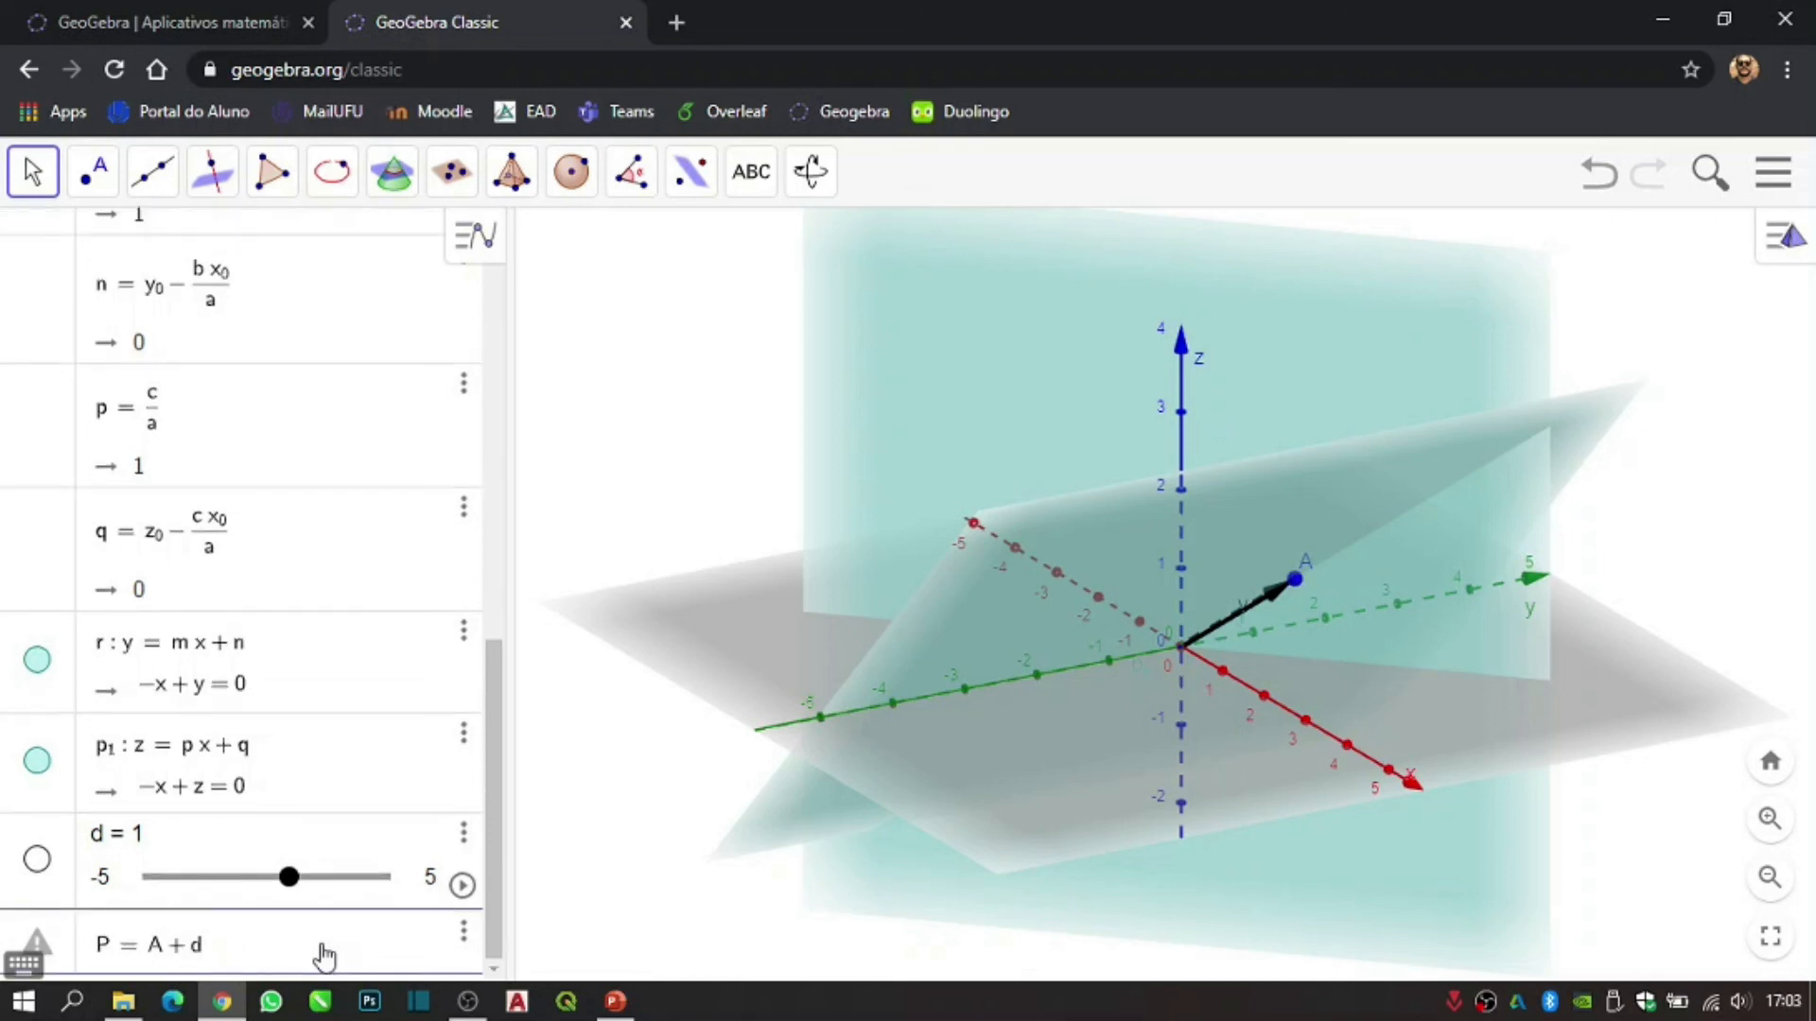
type("*v")
key("Return")
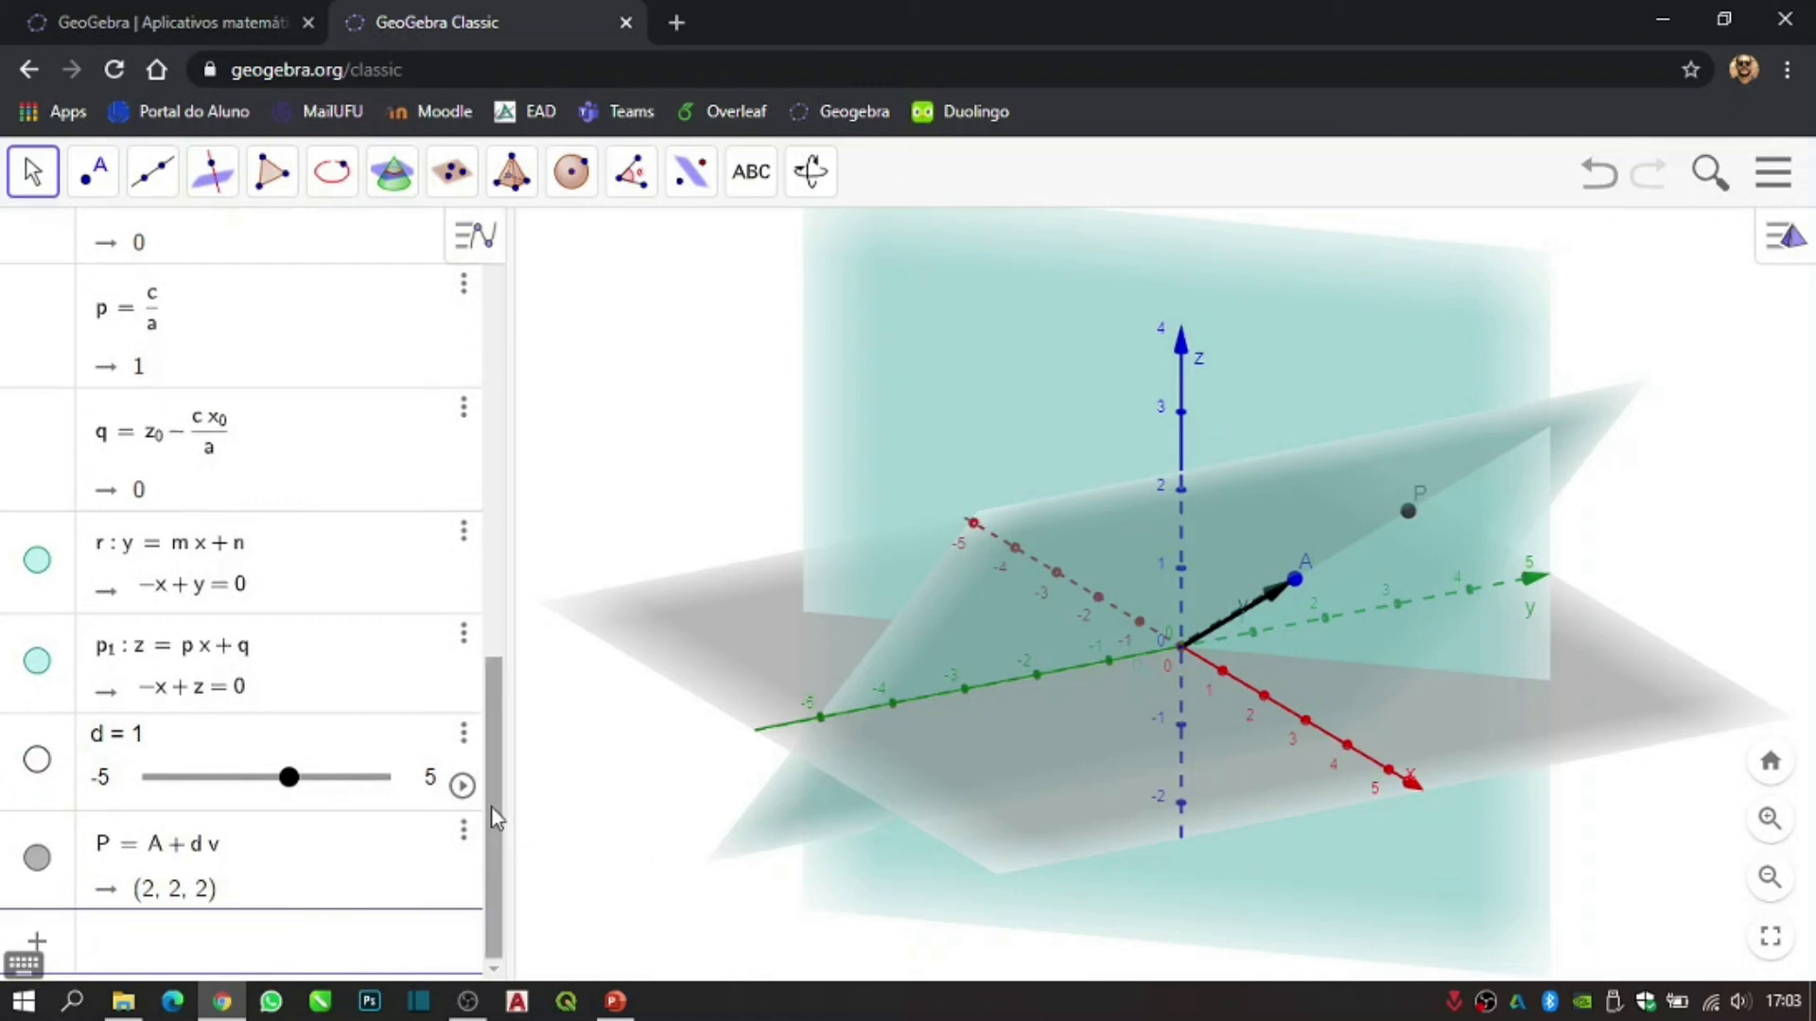
- Set the colour of point P to red (#FF0000) in its settings and close them
right_click(47, 865)
left_click(109, 957)
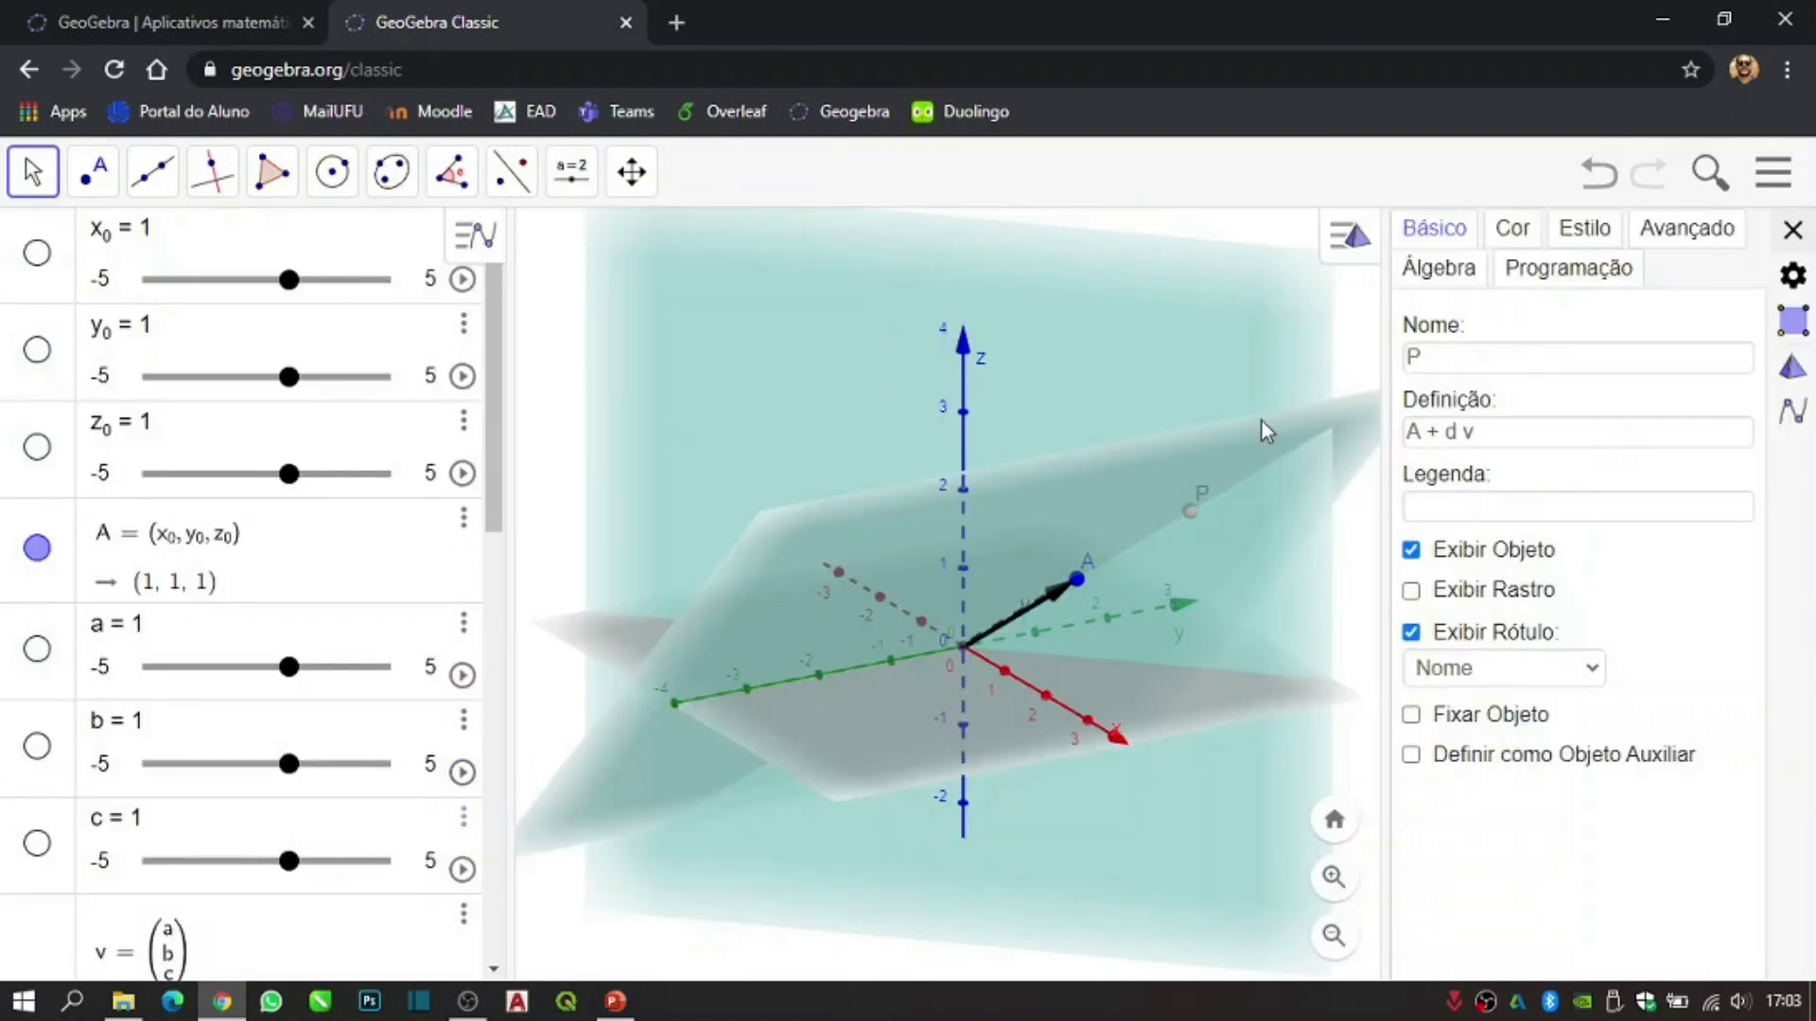
left_click(1511, 228)
left_click(1451, 346)
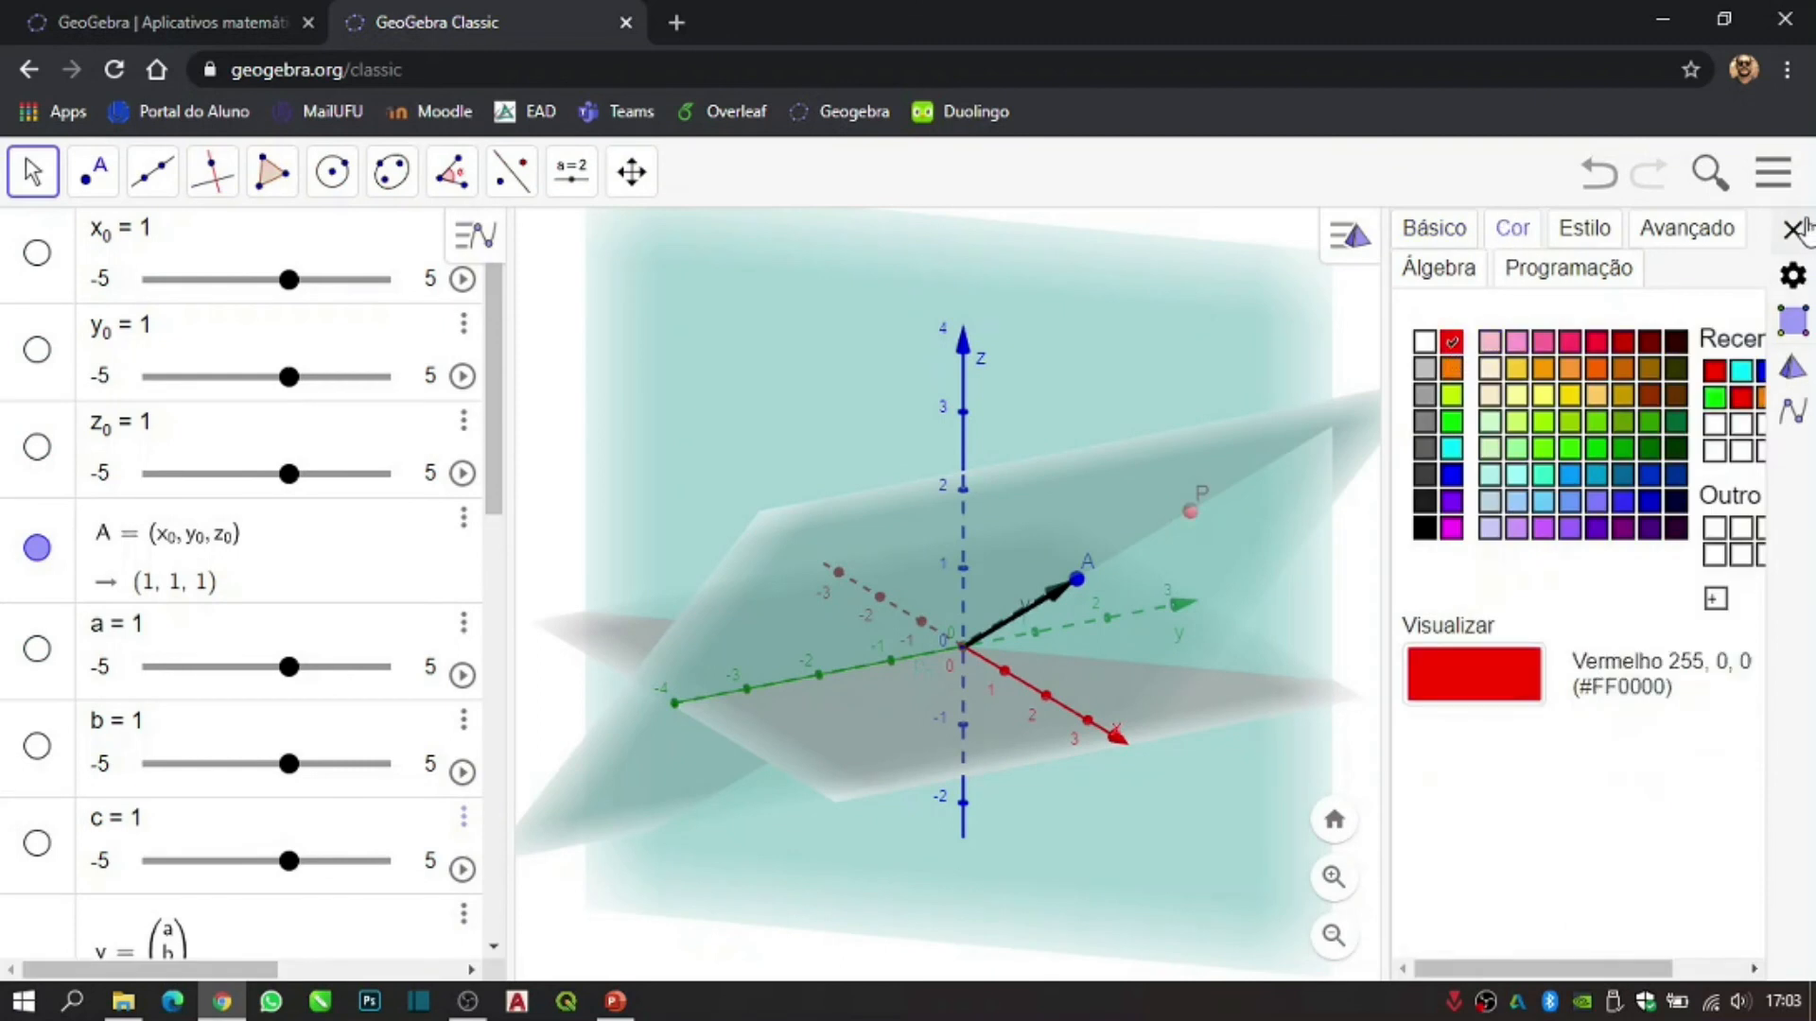
left_click(1792, 229)
left_click(572, 539)
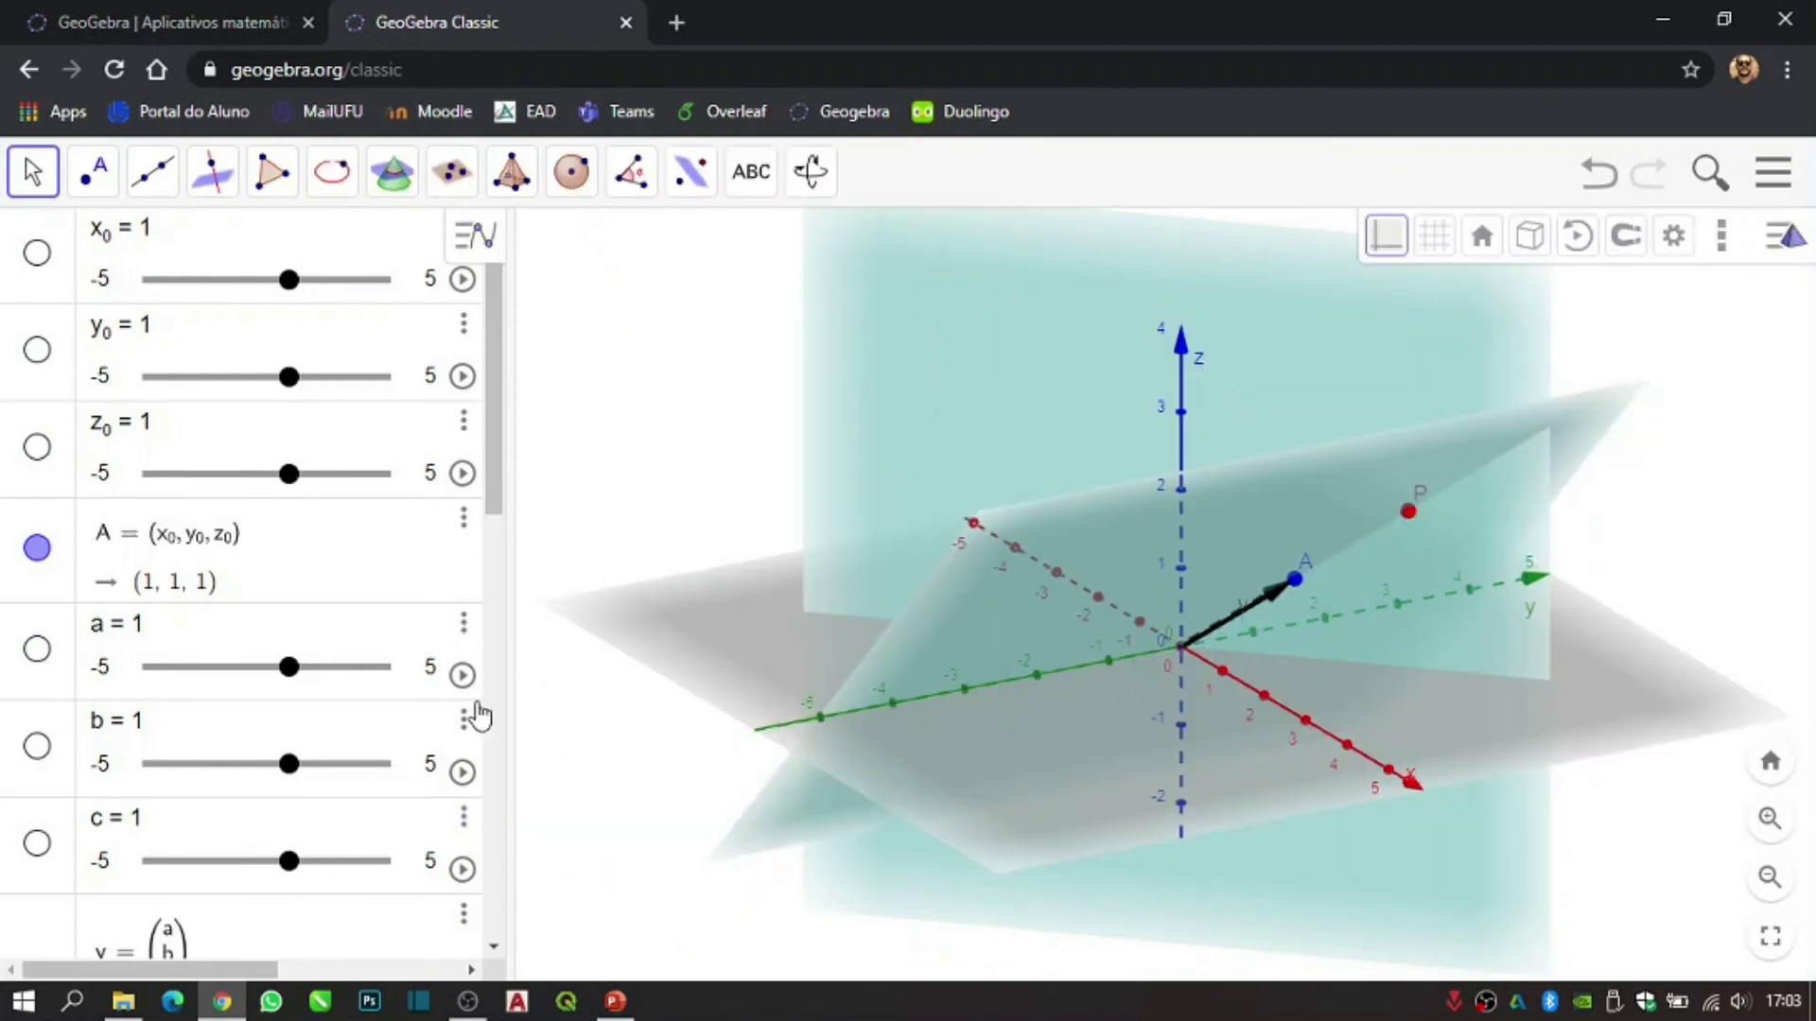
- Turn on the trace for point P
scroll(369, 771, "down", 10)
scroll(356, 770, "down", 2)
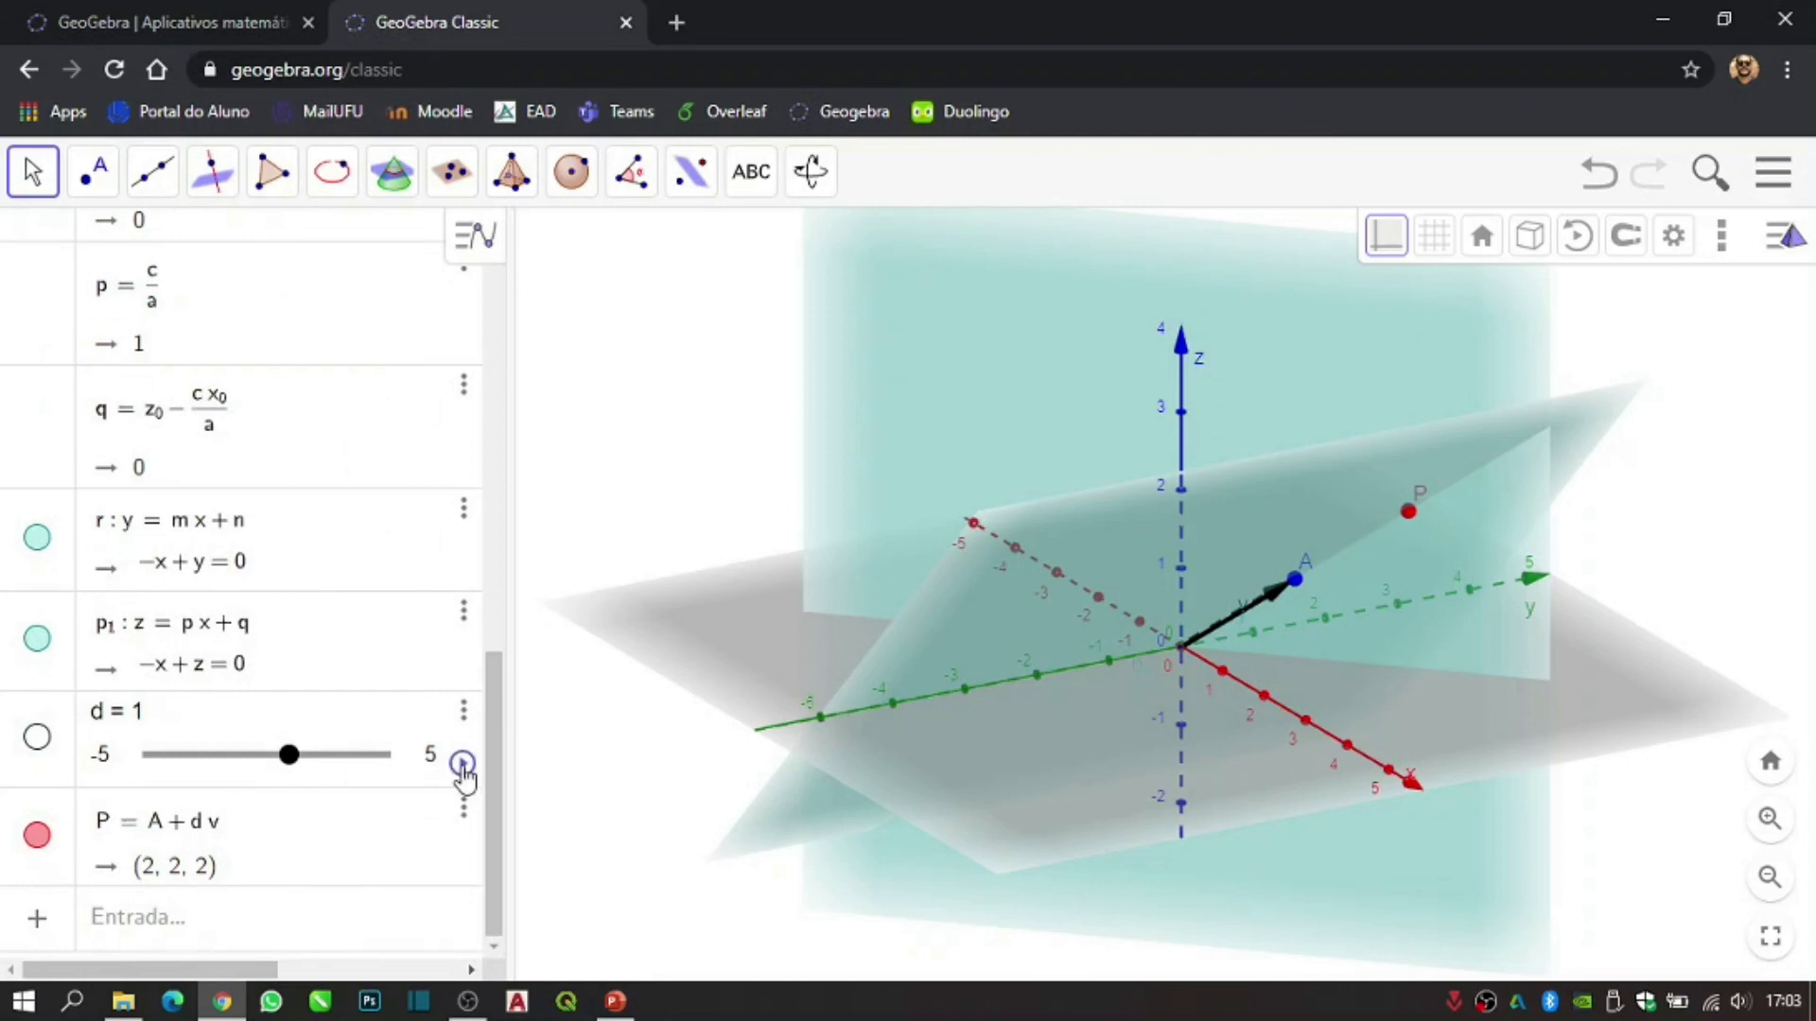
right_click(36, 835)
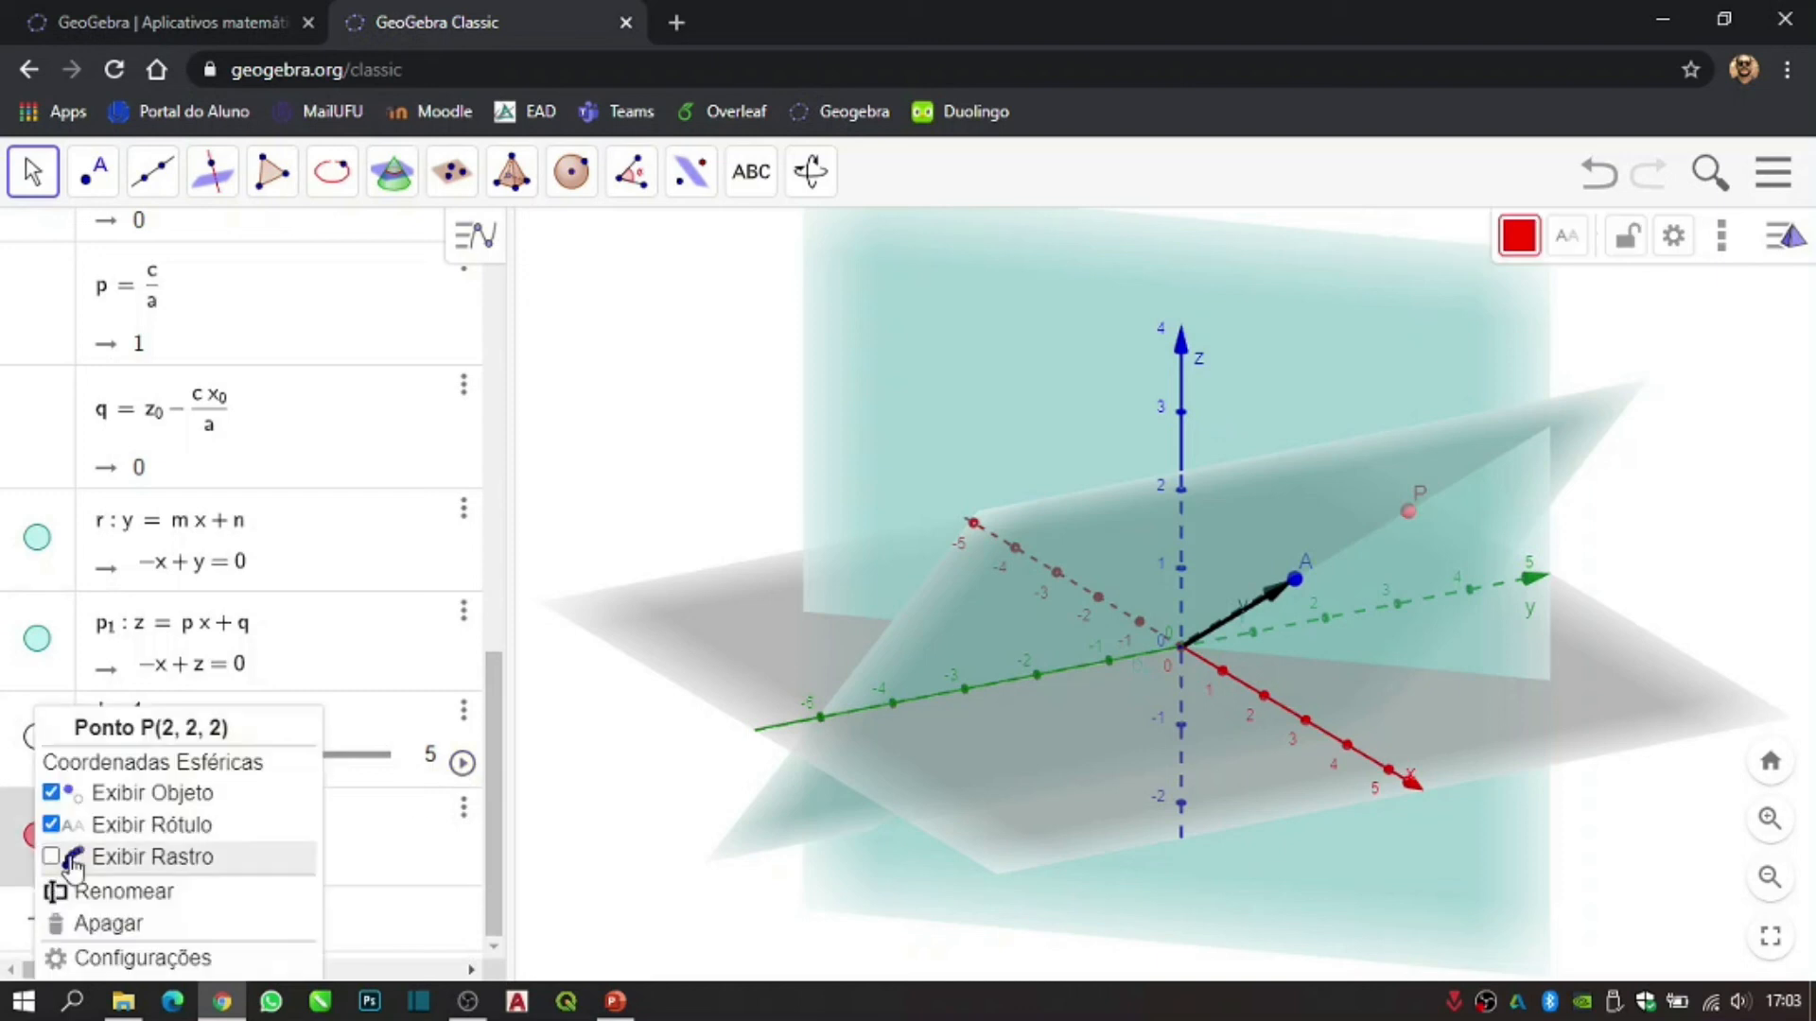
left_click(74, 857)
left_click(595, 698)
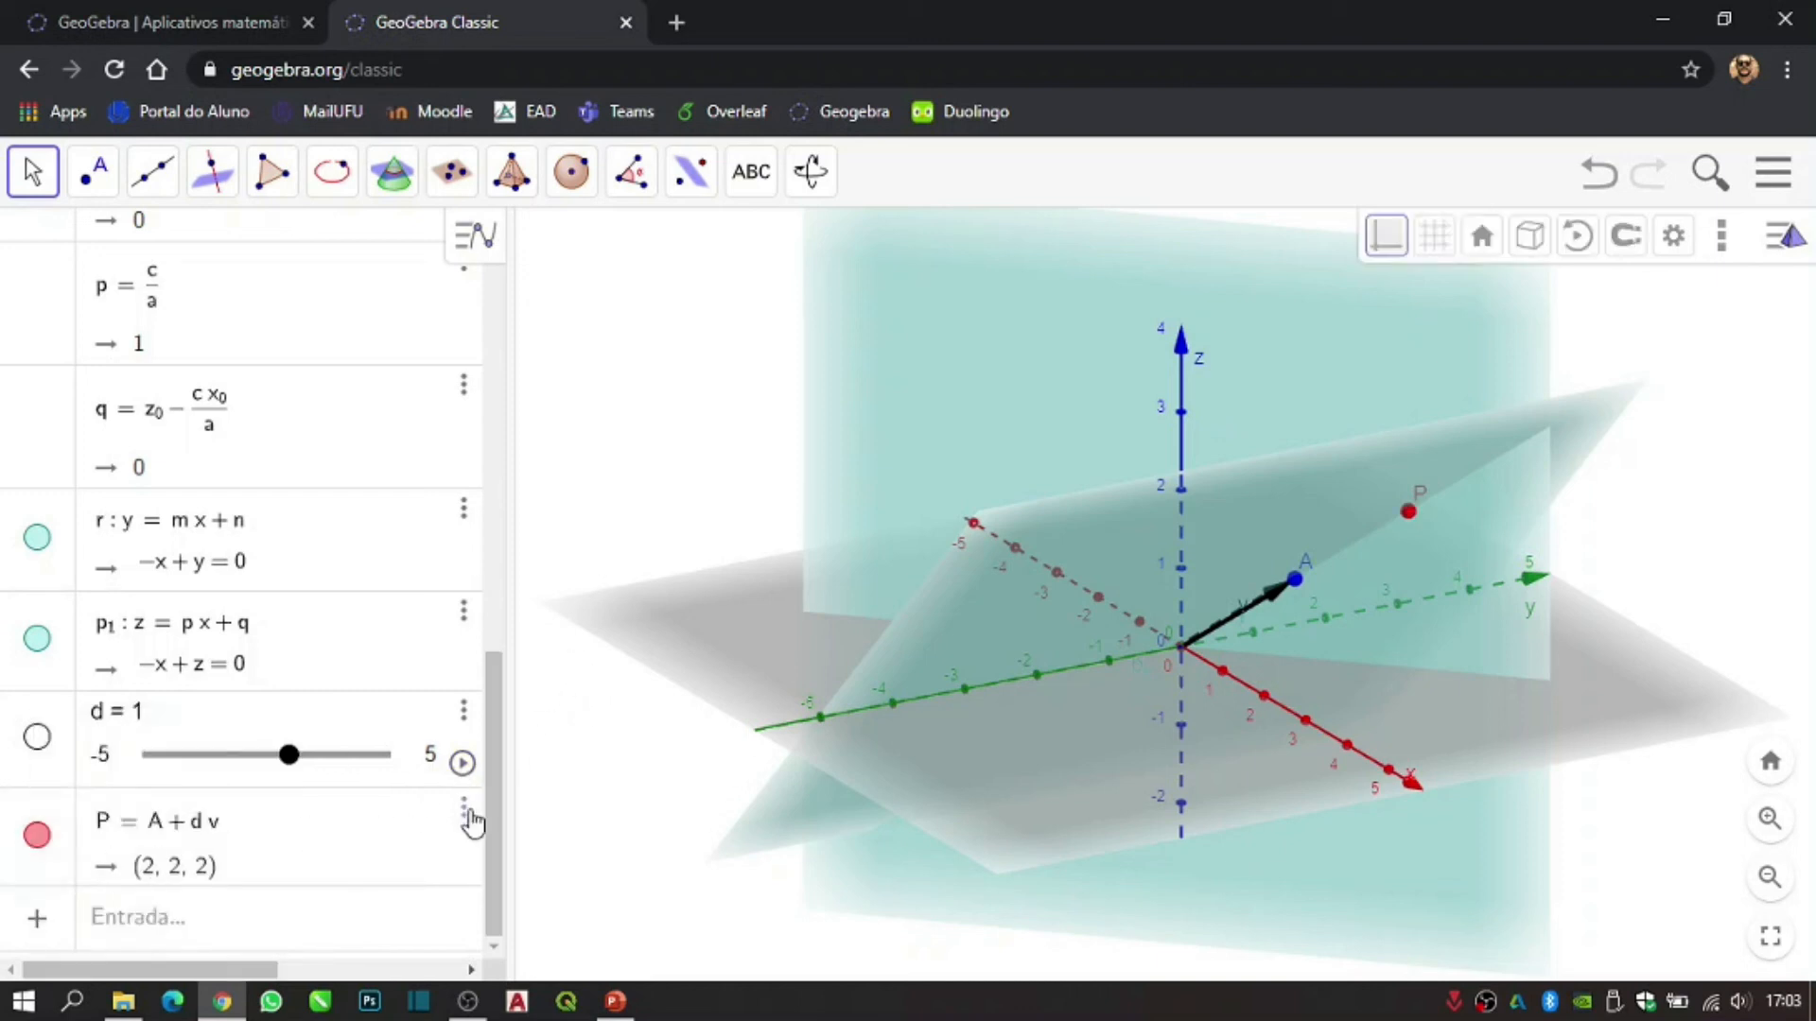
- Start animating slider d and limit its range to -3 to 3
left_click(463, 764)
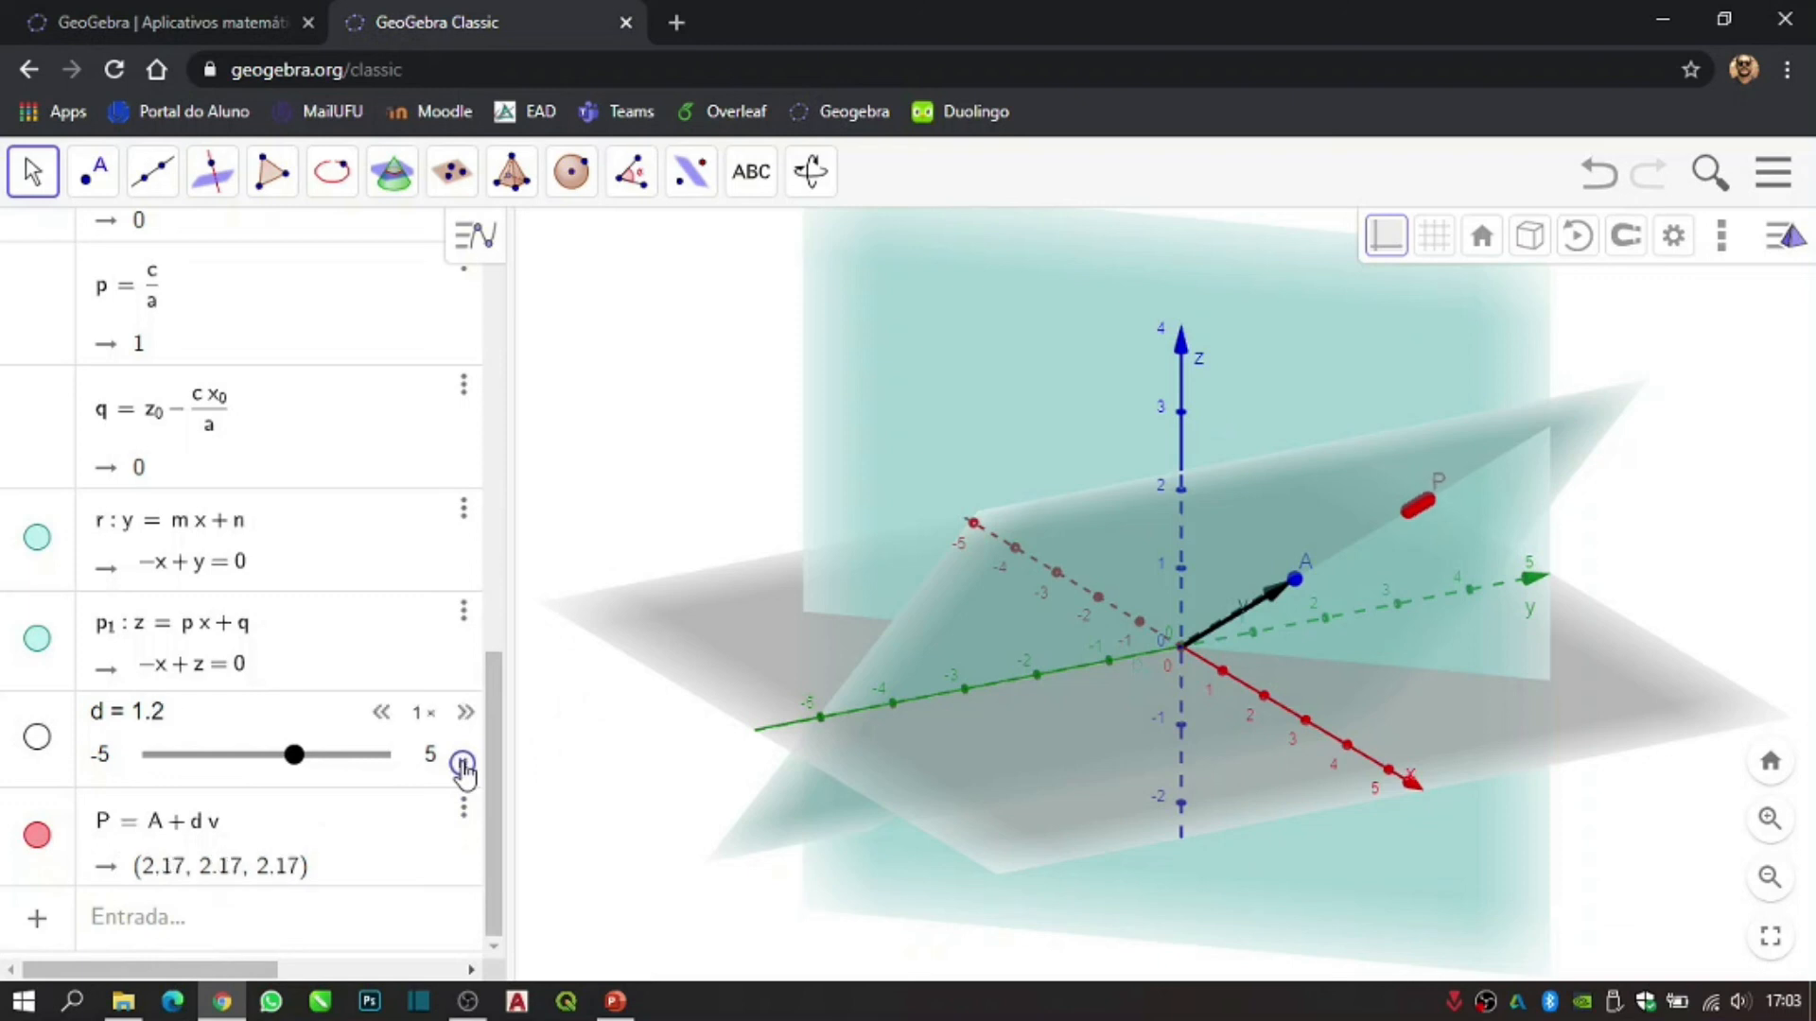
left_click(105, 756)
type("-3")
key("Tab")
type("3")
key("Return")
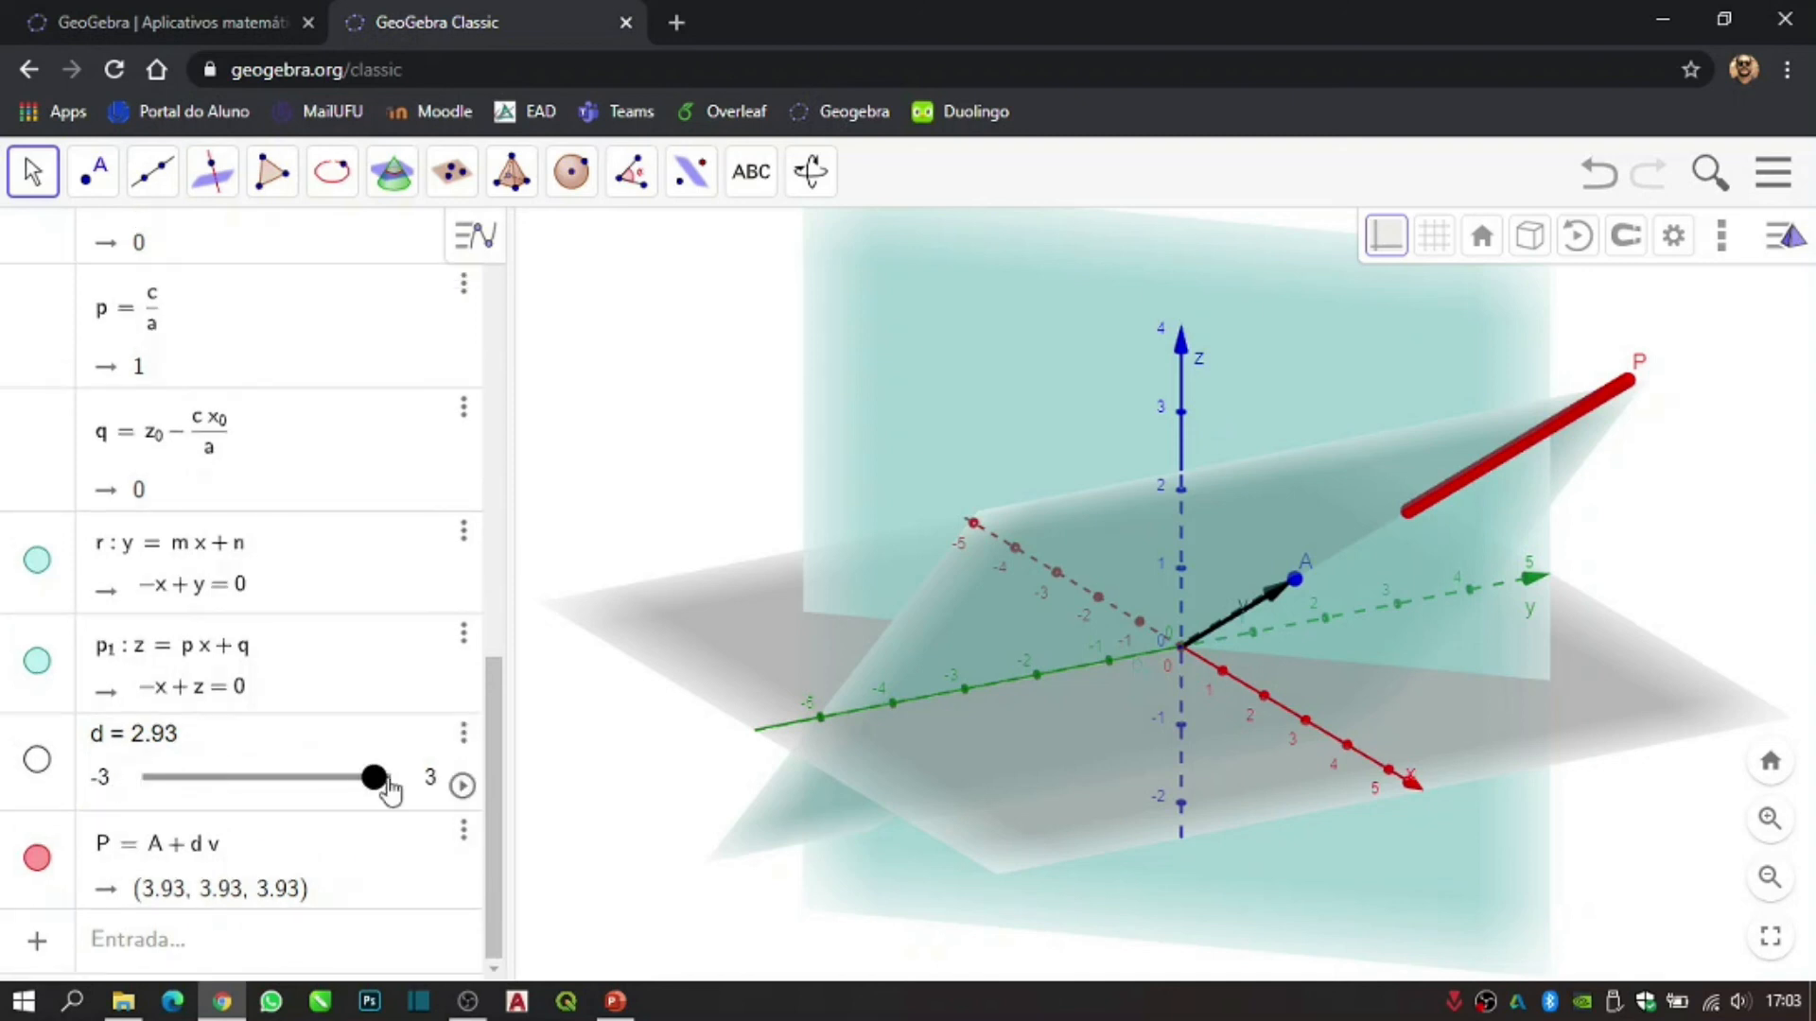
- Run the animation of slider d so P leaves its trace where the two planes cross, and stop it at about d = 2.5
left_click(462, 784)
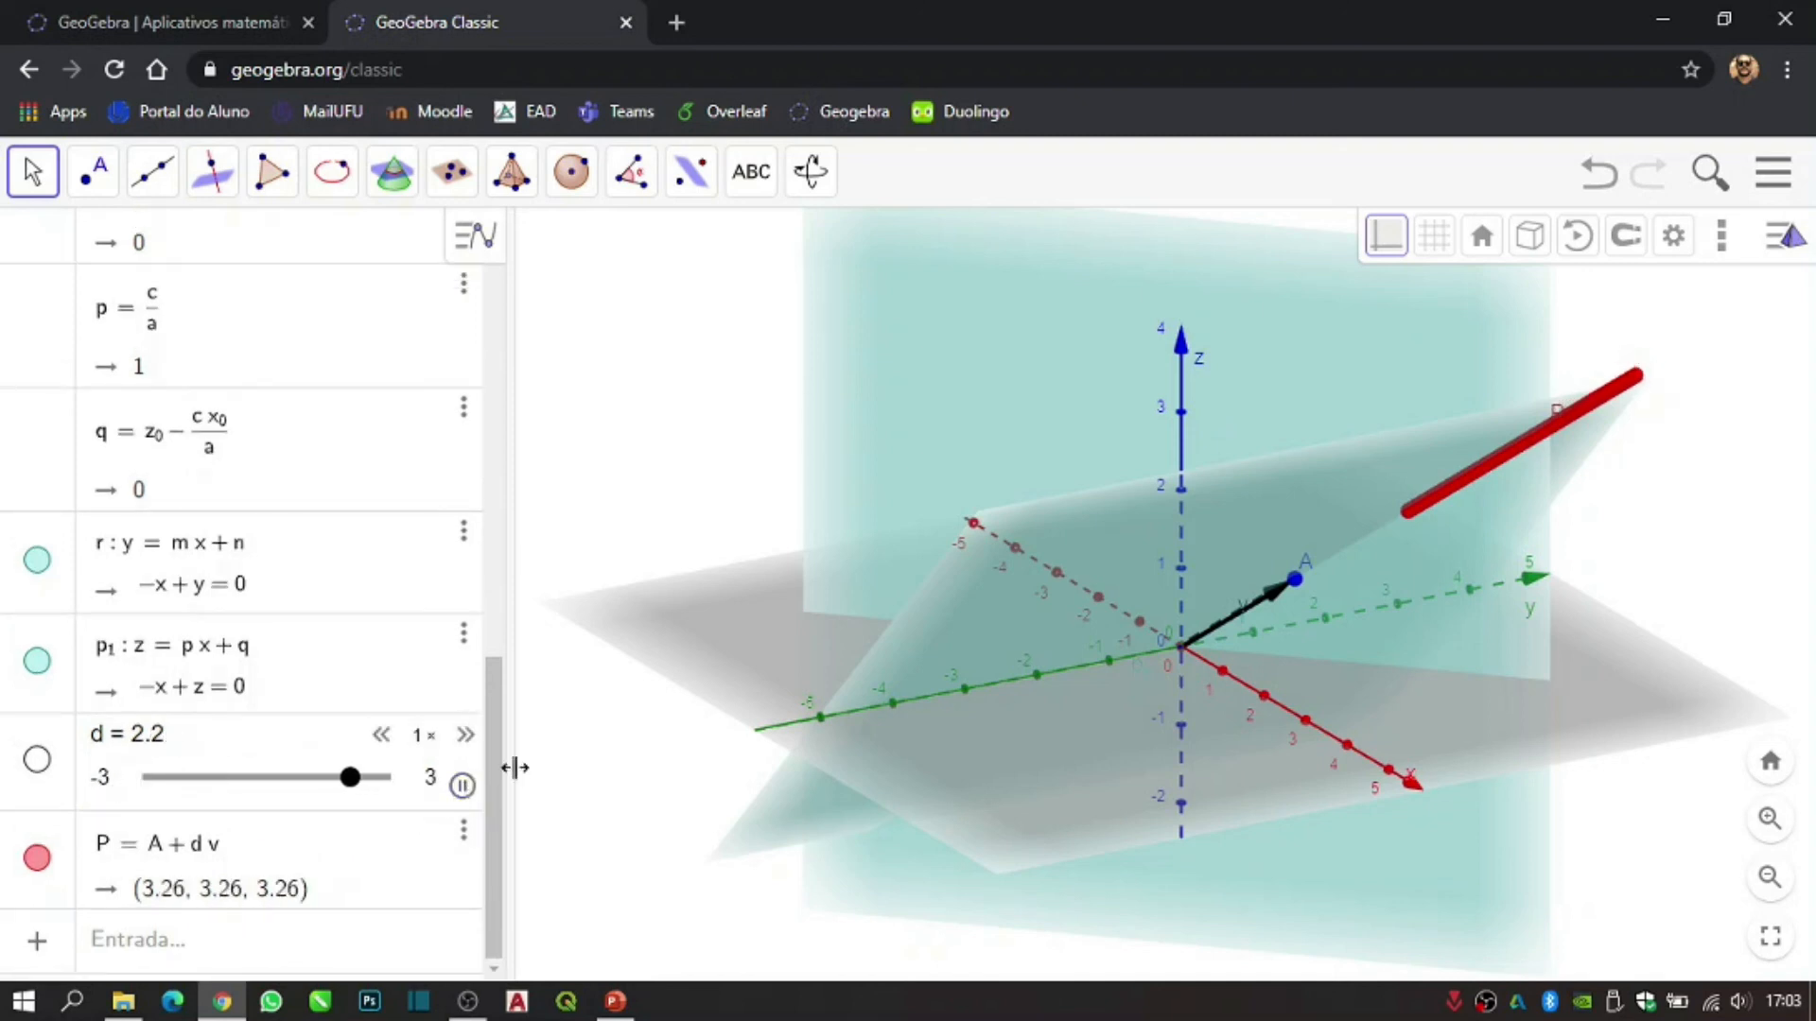
left_click_drag(1377, 679, 908, 681)
left_click_drag(1173, 754, 1119, 753)
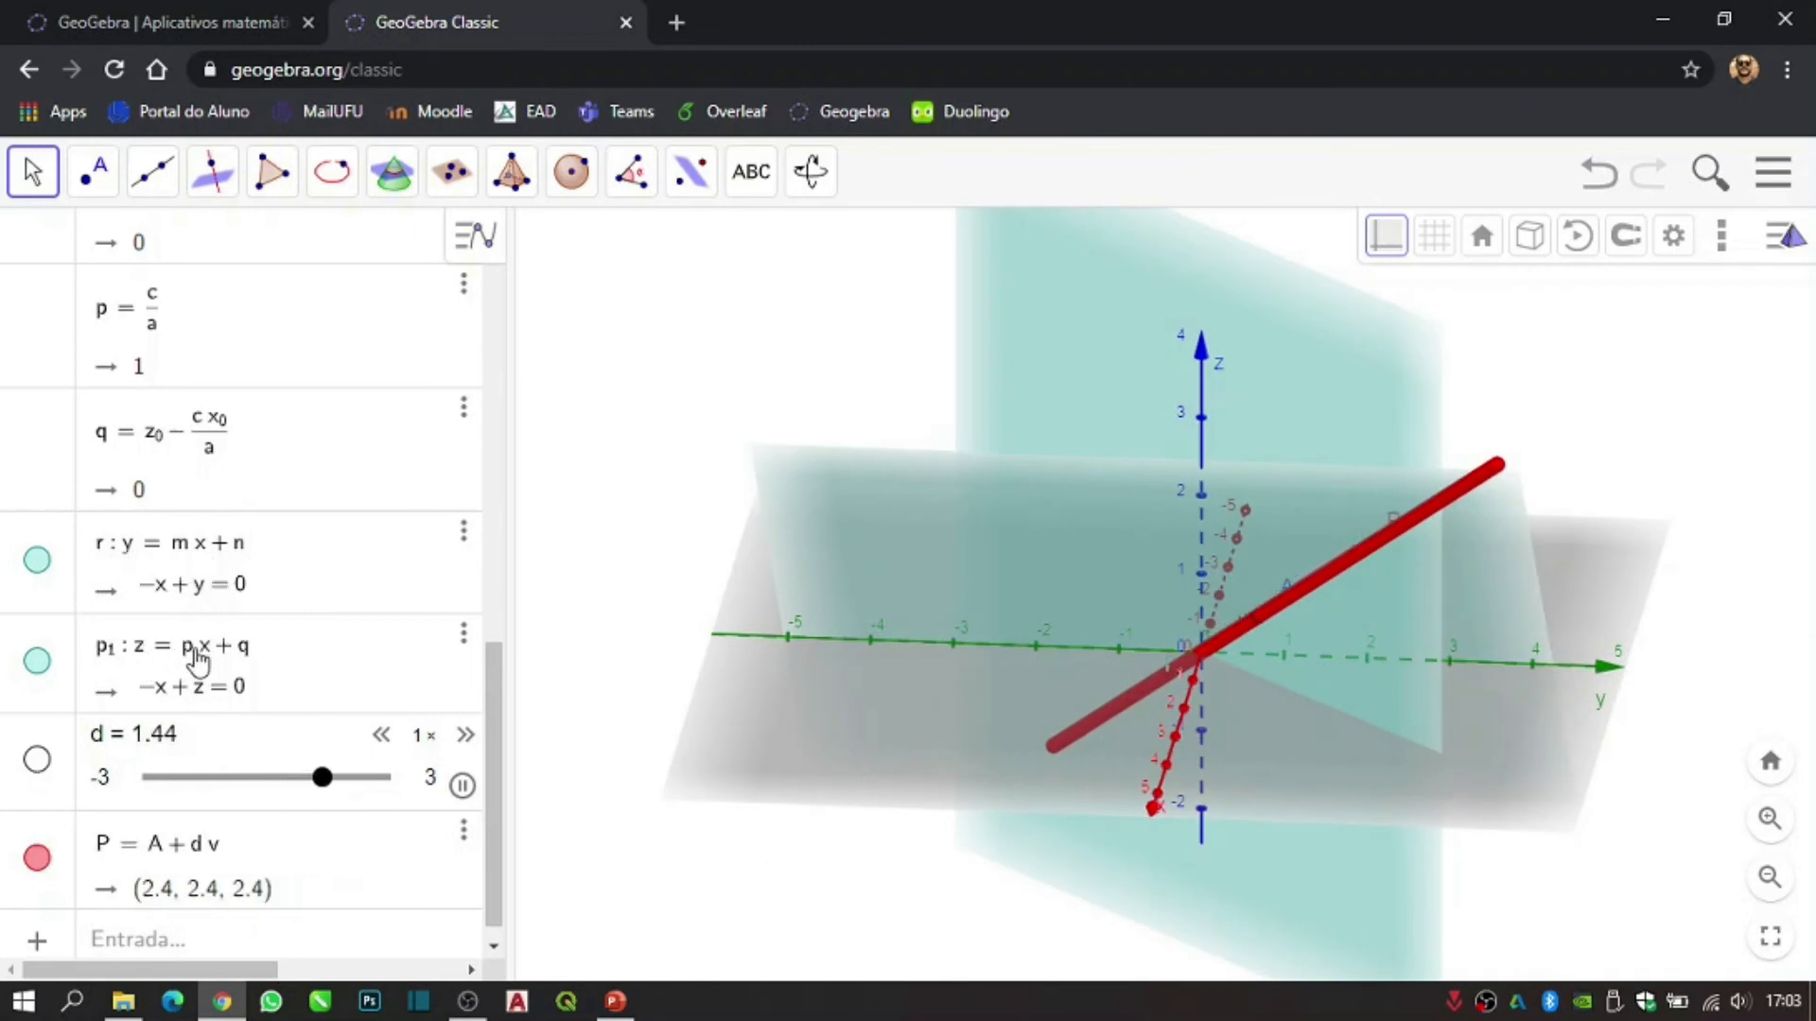
left_click_drag(1131, 690, 1213, 709)
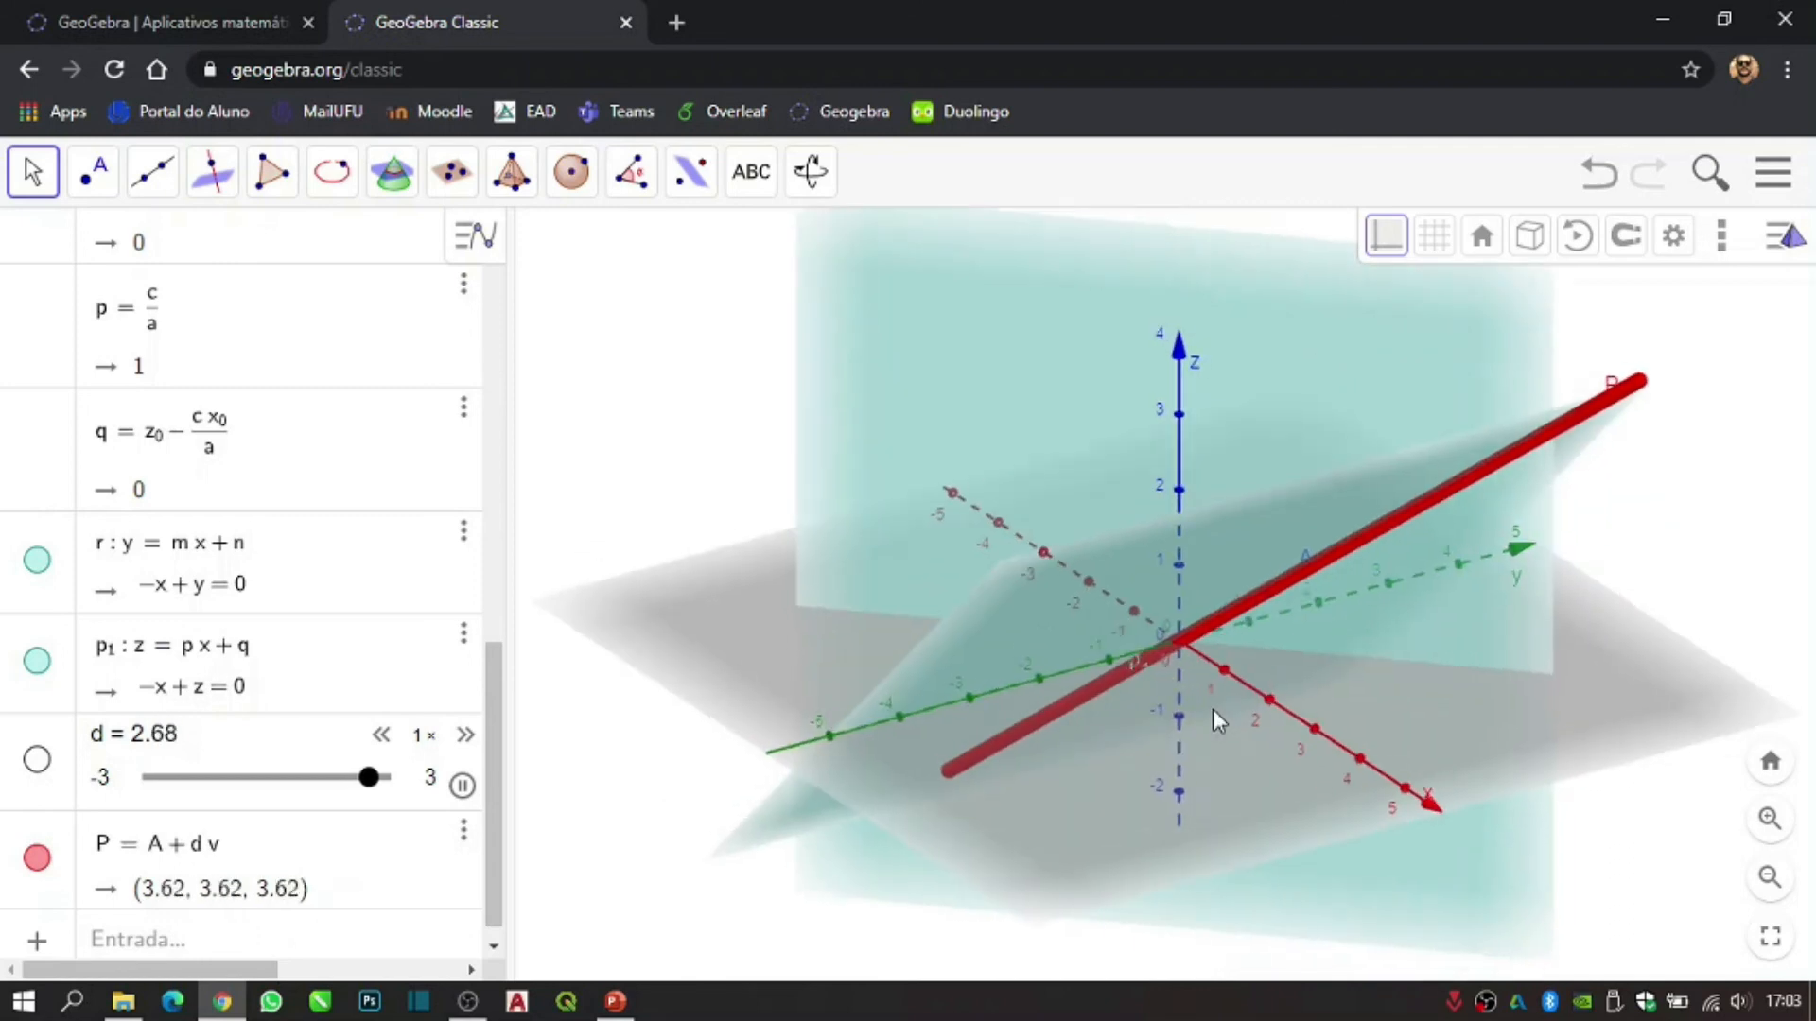
left_click(461, 786)
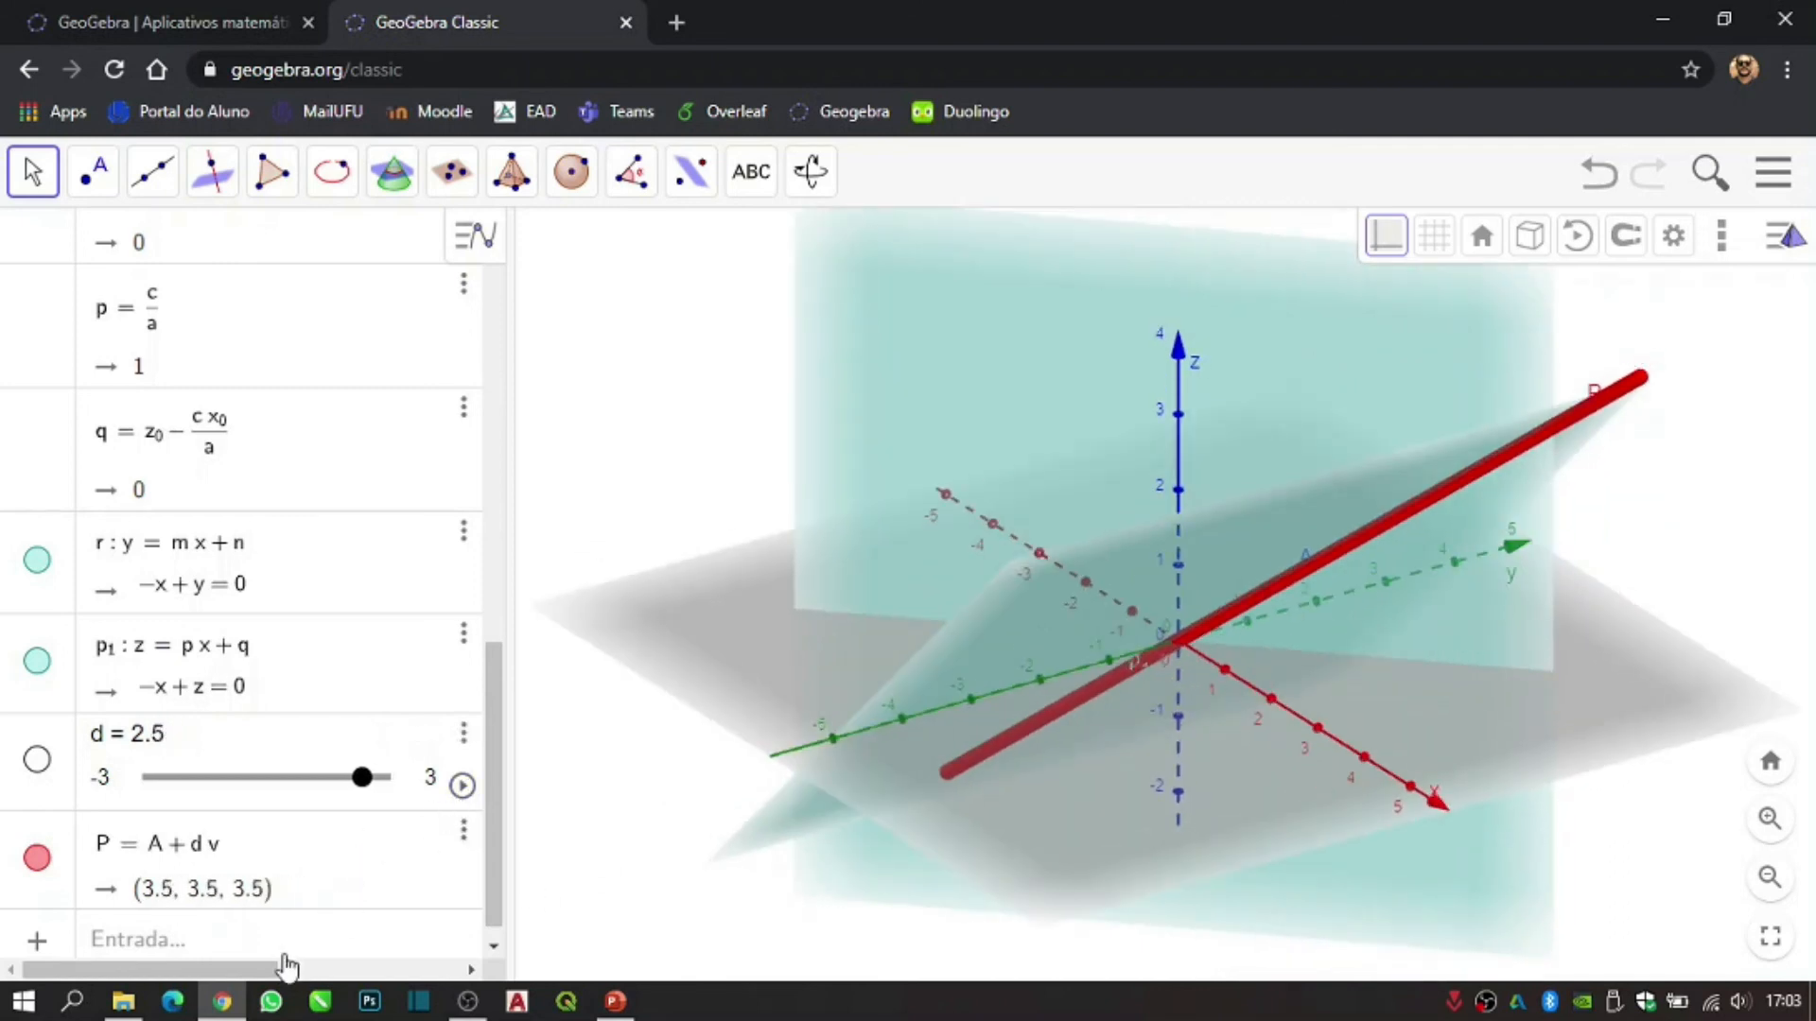
- Create the line through point A with direction vector v using Reta(A, v), and compare it with P's trace
left_click(266, 955)
type("reta")
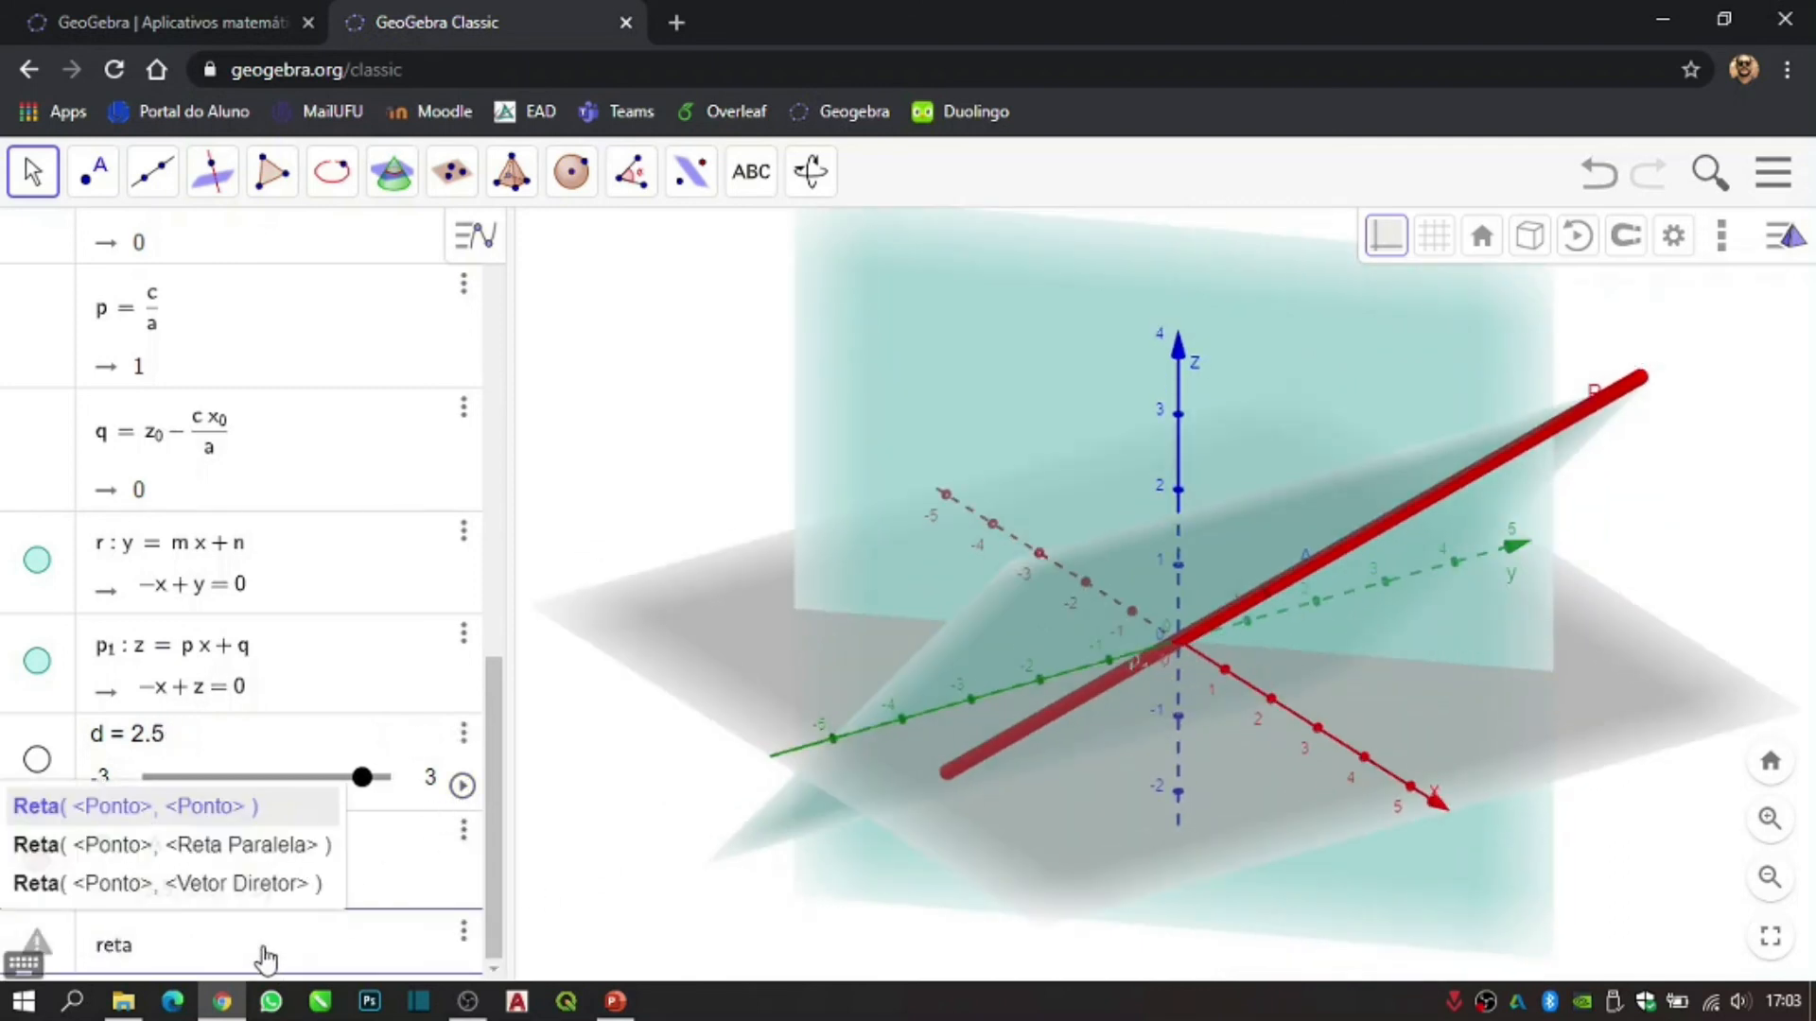
key("Down")
key("Down")
key("Return")
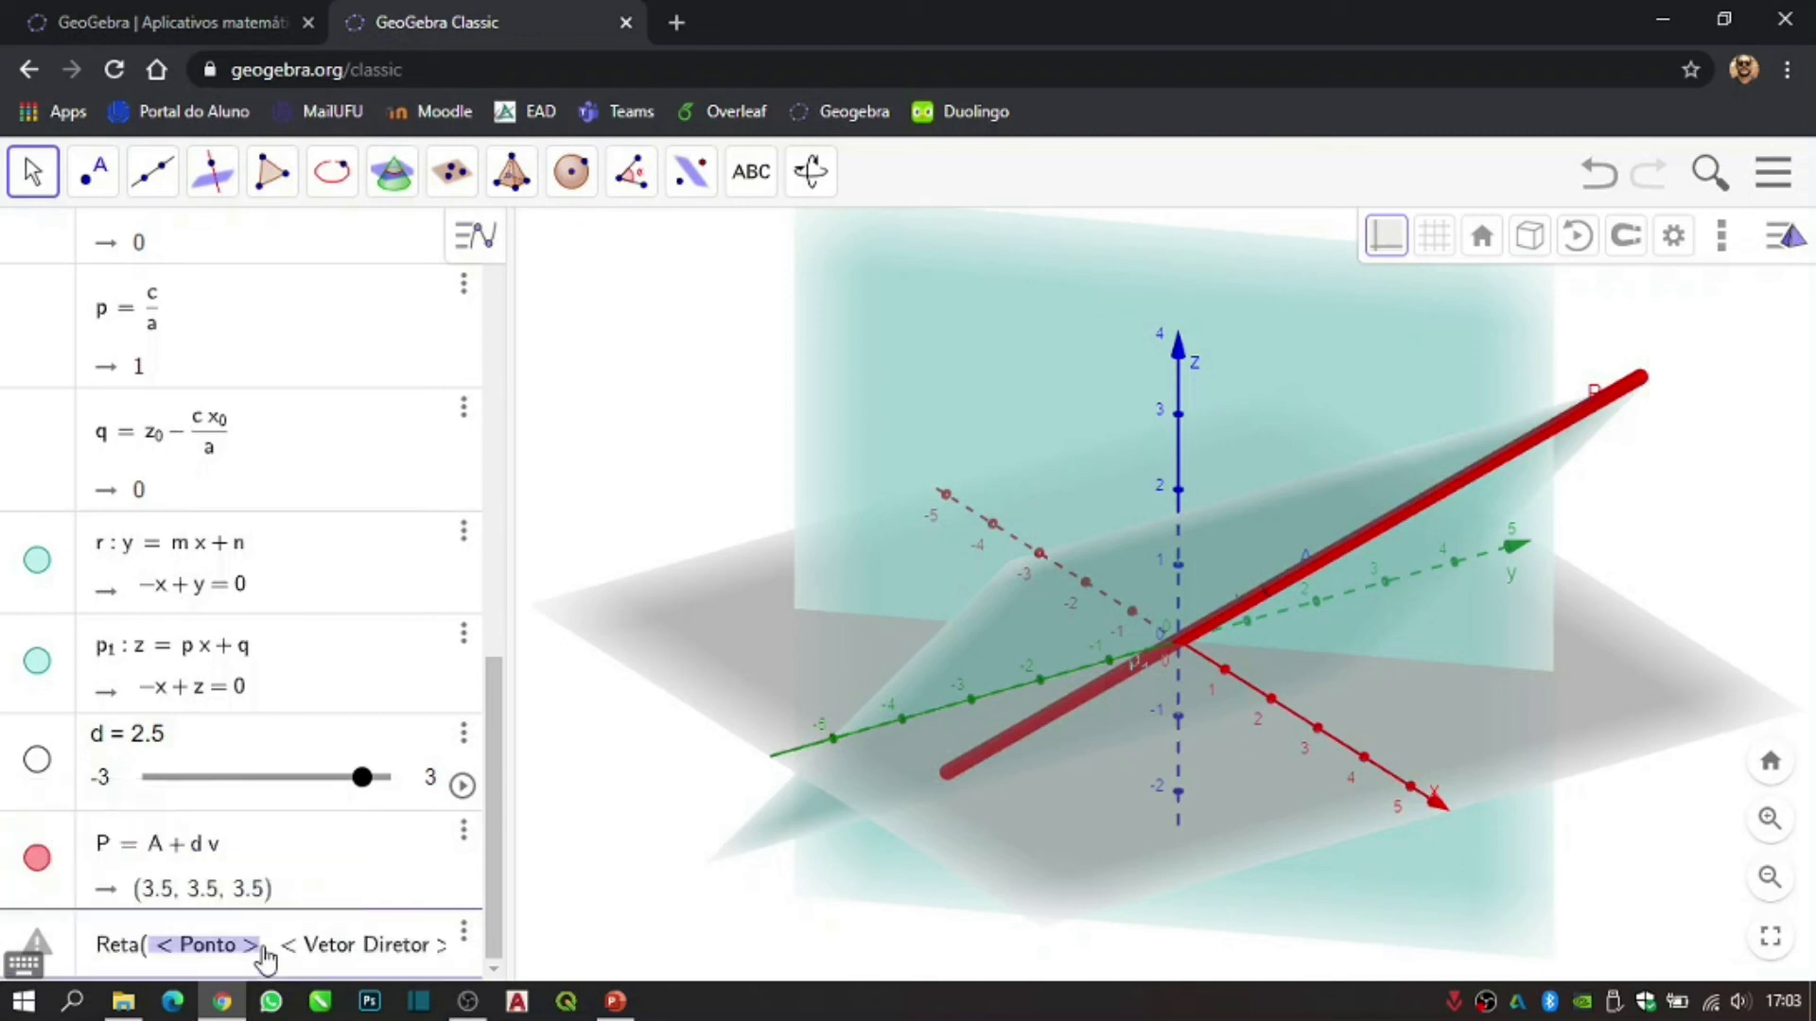
type("A")
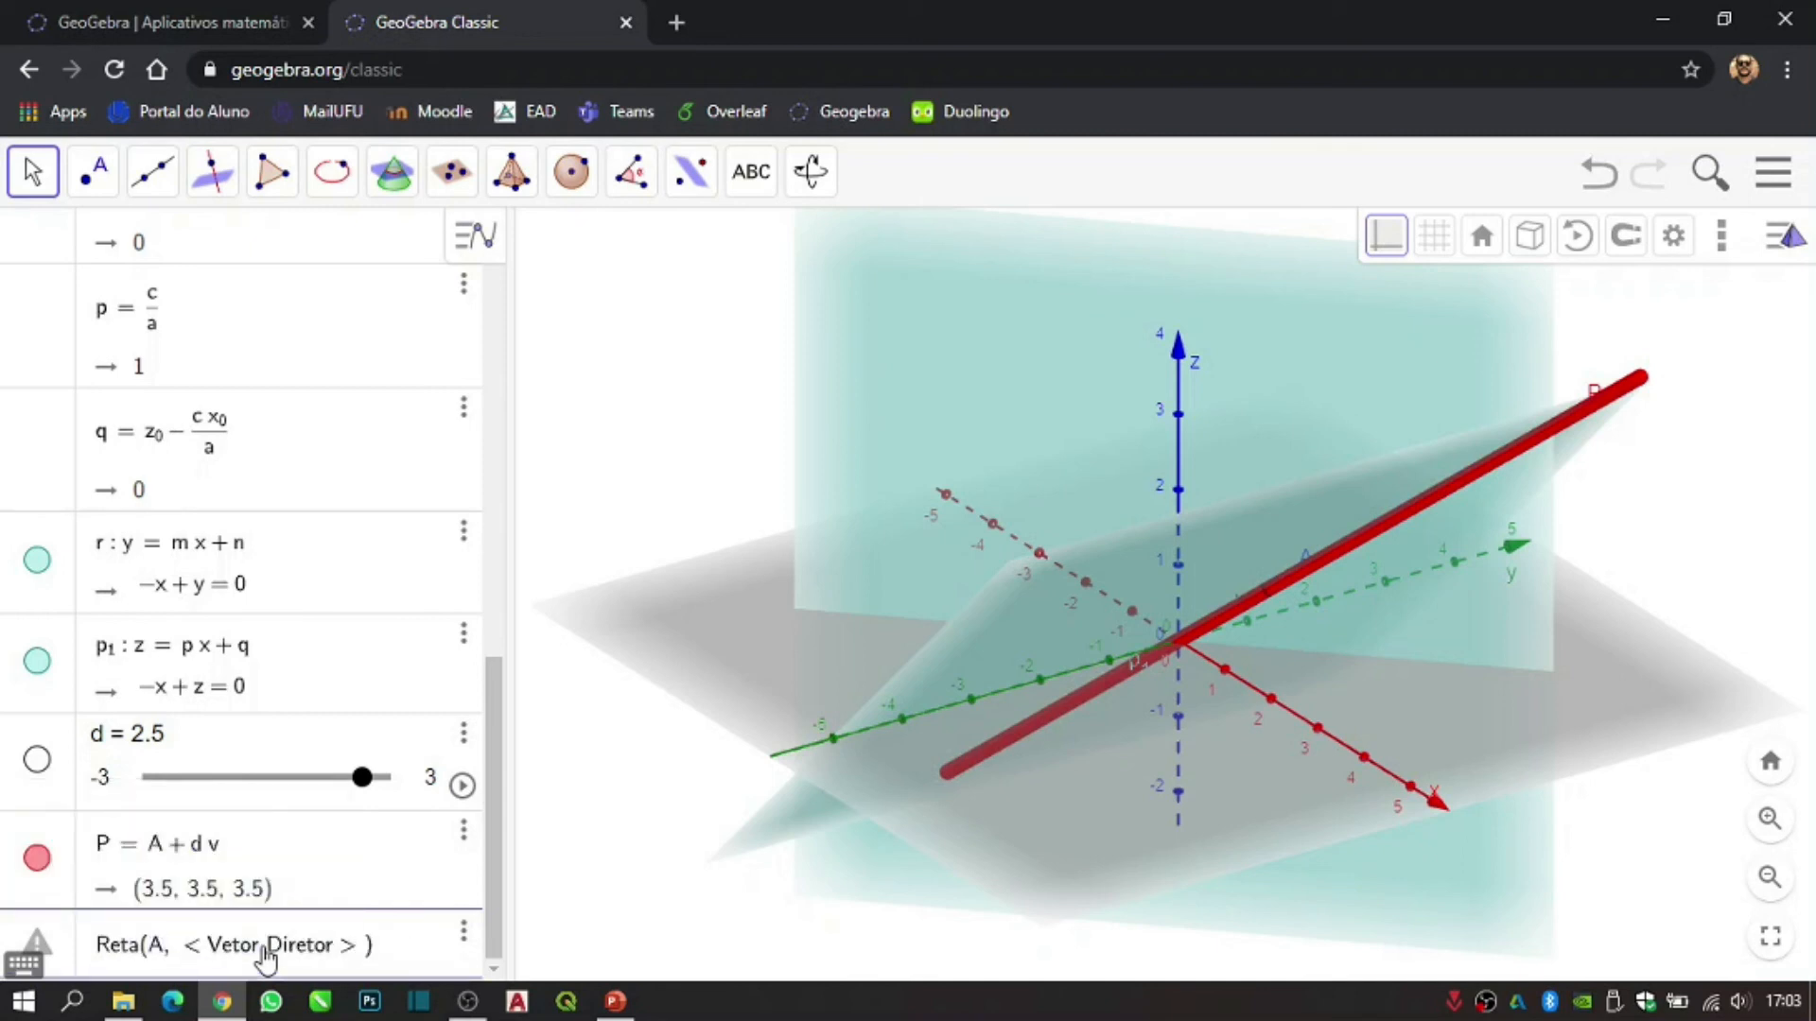
left_click(263, 949)
type("v")
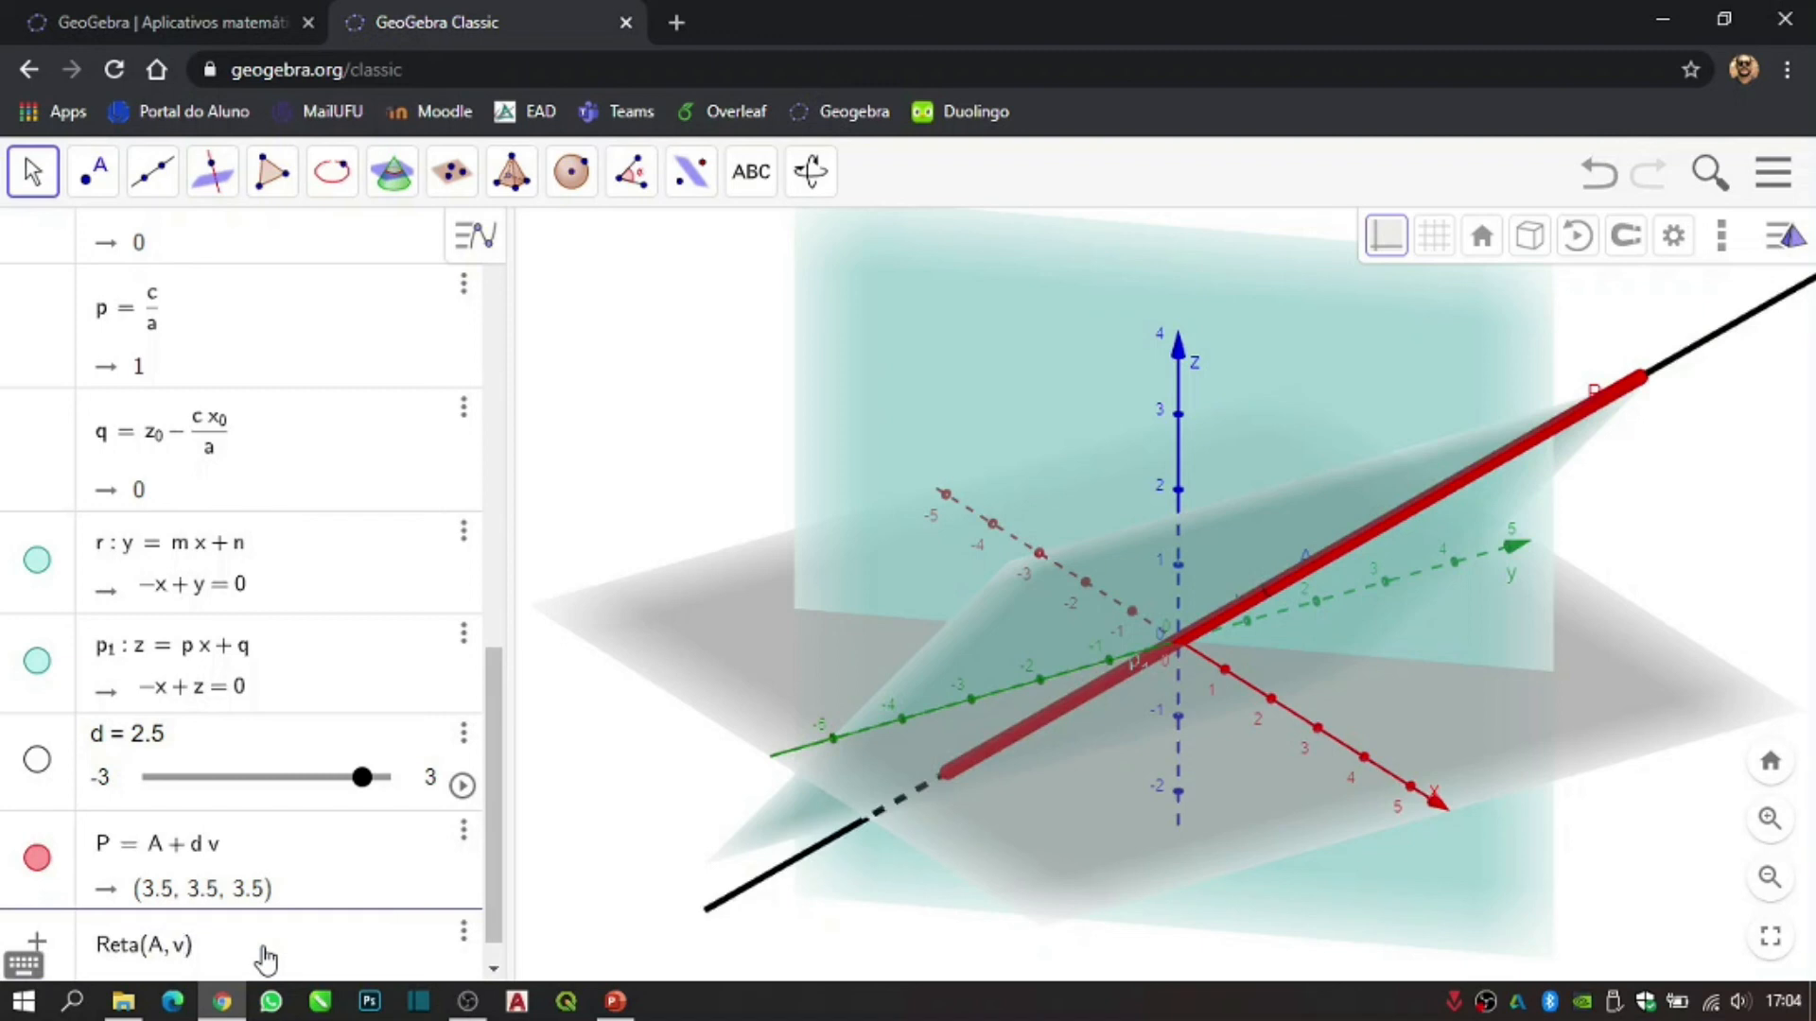
key("Return")
mouse_move(1047, 831)
left_mouse_down()
mouse_move(1147, 768)
mouse_move(1148, 749)
mouse_move(1150, 768)
mouse_move(1081, 811)
mouse_move(904, 858)
mouse_move(1029, 817)
left_mouse_up()
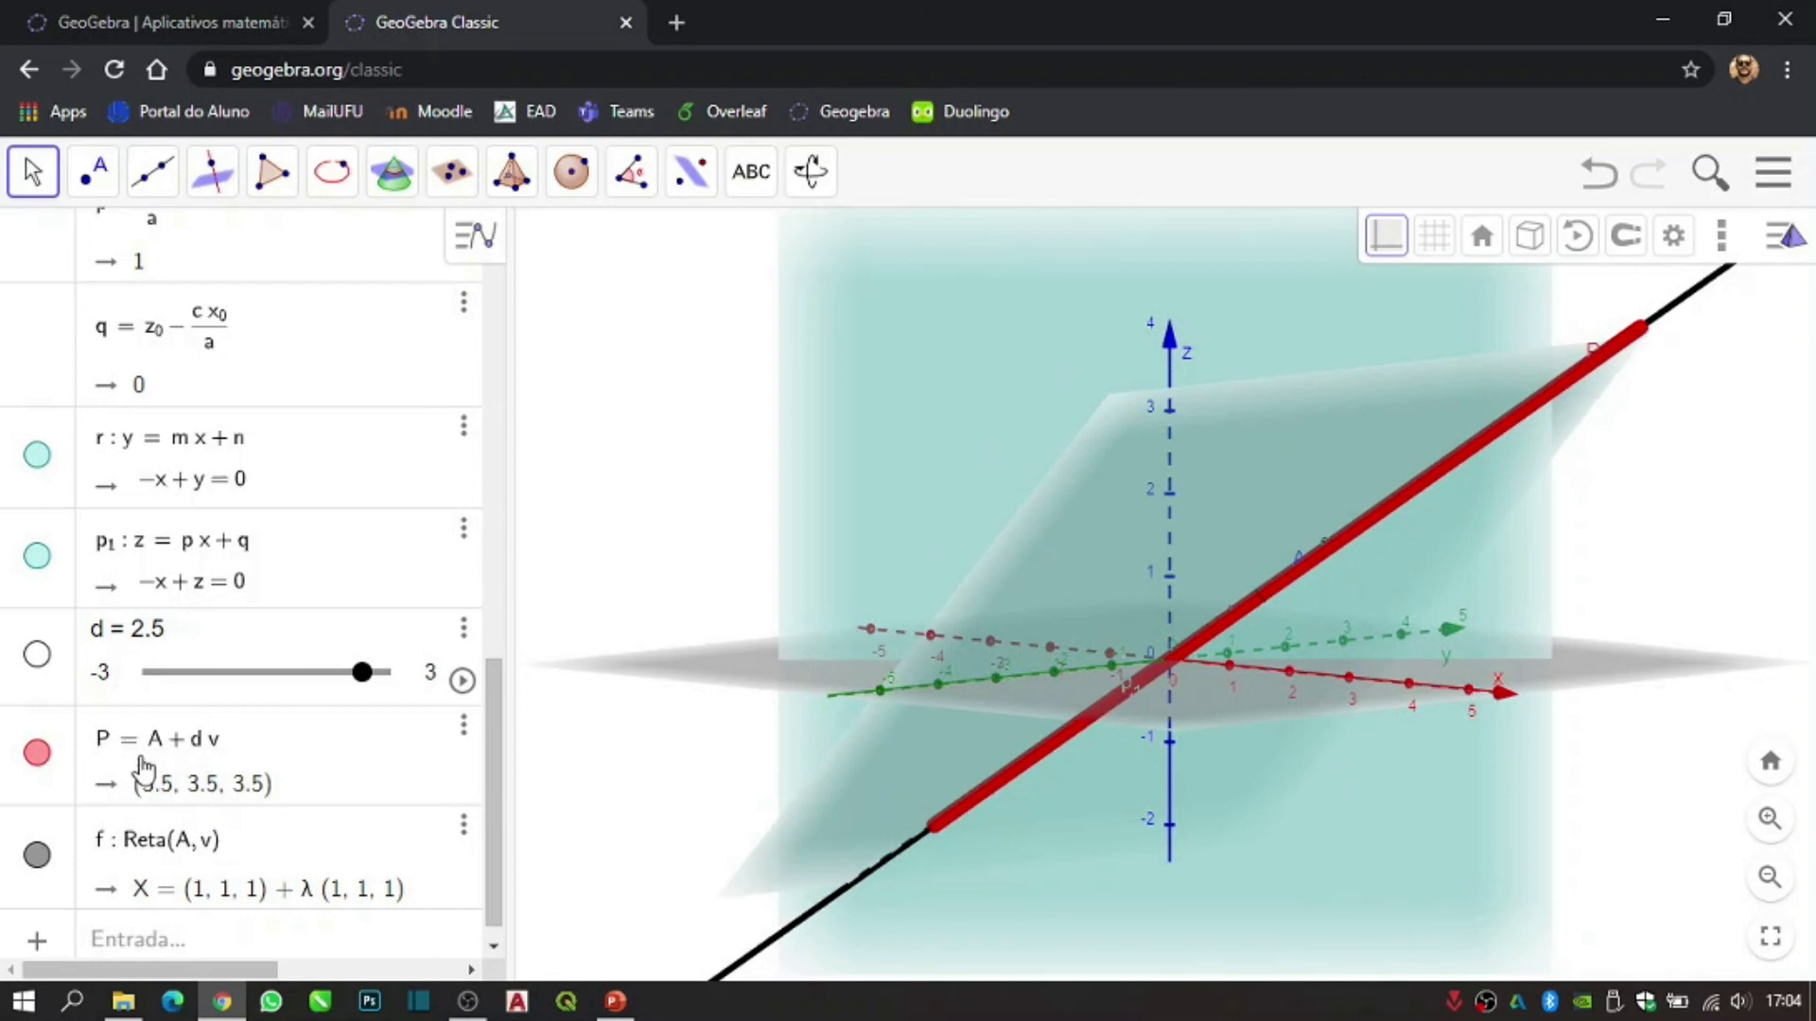
mouse_move(1180, 688)
left_mouse_down()
mouse_move(1133, 701)
mouse_move(1194, 690)
mouse_move(1176, 711)
mouse_move(1004, 717)
mouse_move(1154, 722)
mouse_move(1187, 697)
mouse_move(1177, 714)
left_mouse_up()
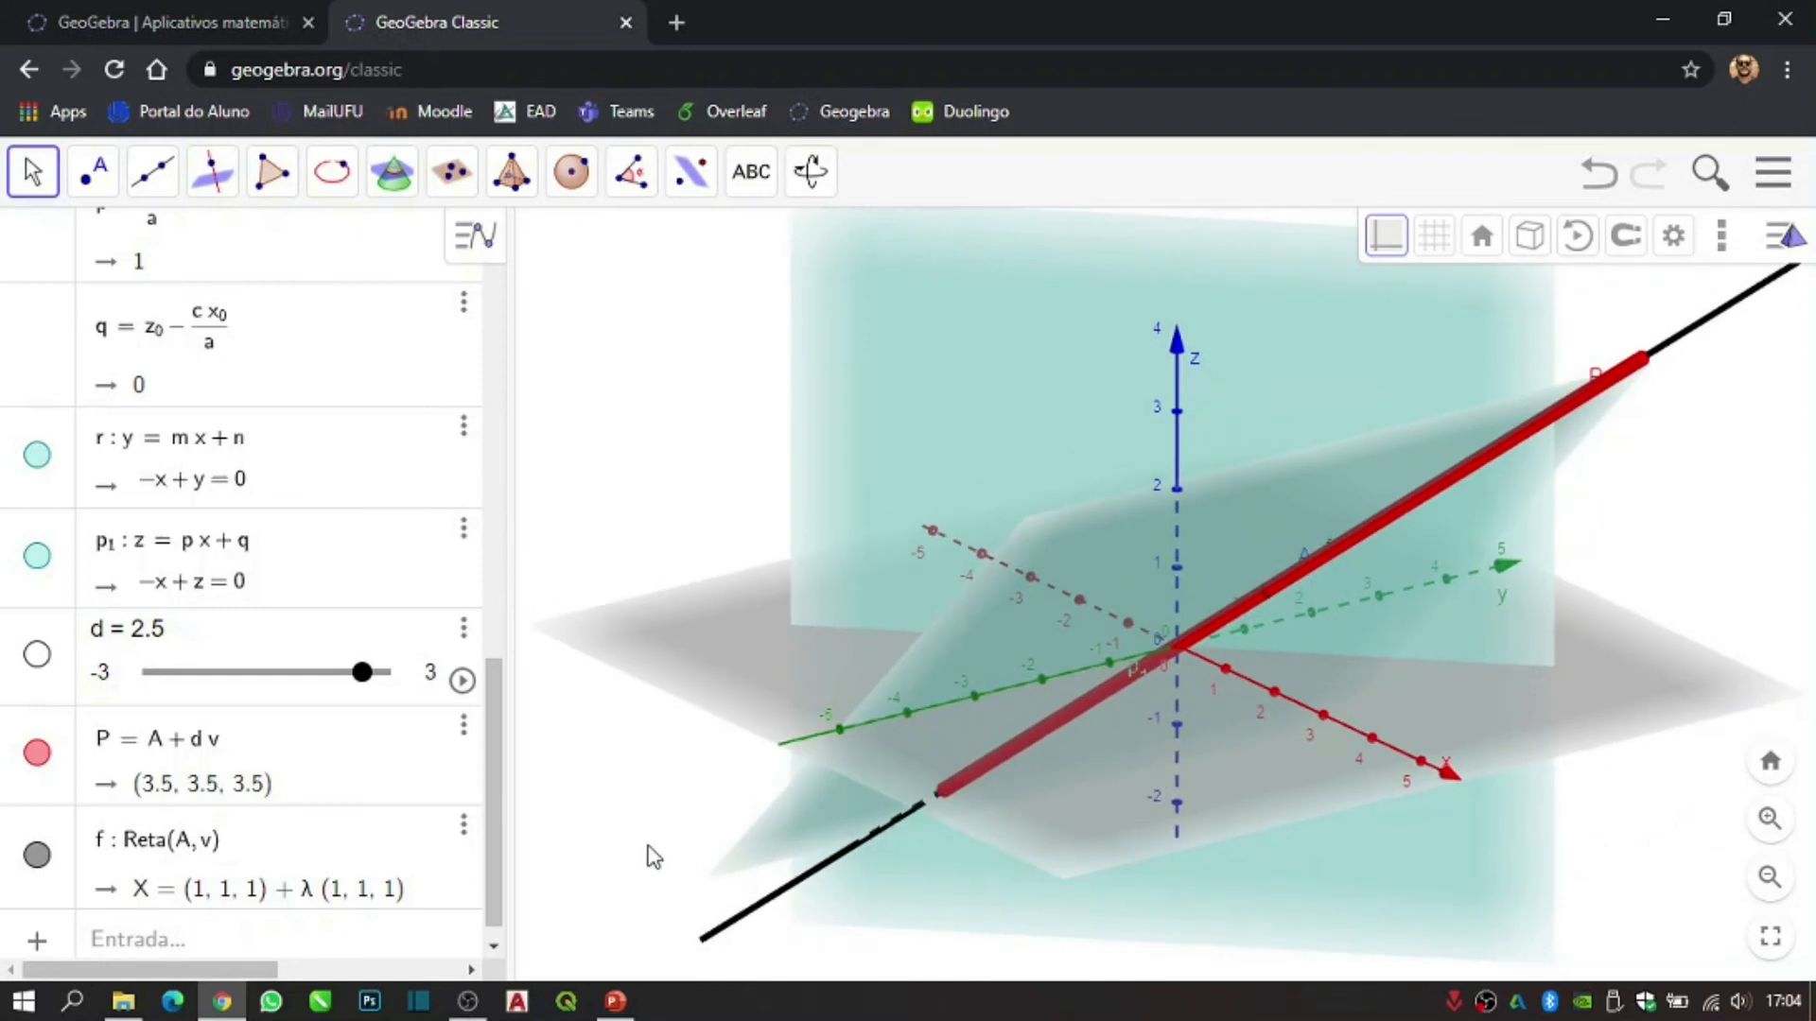